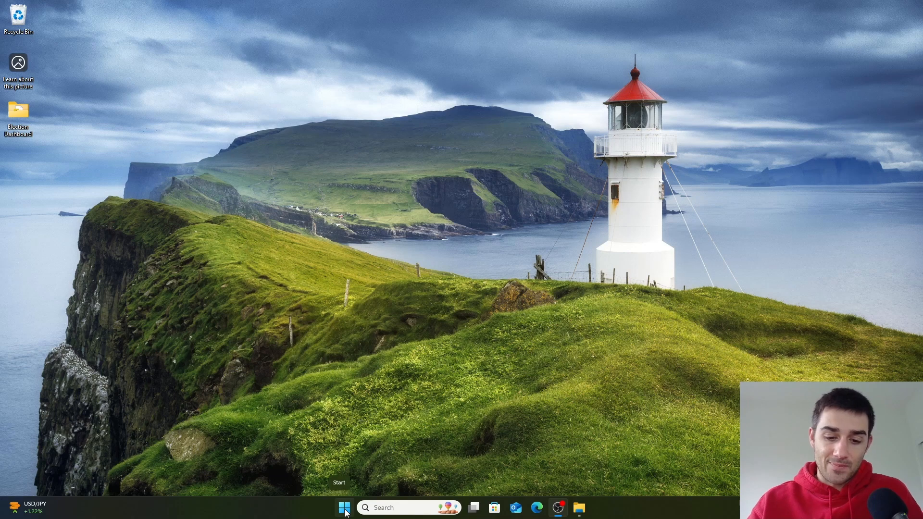
- Launch Notepad++ by searching for it from the Start menu
left_click(343, 511)
type("note")
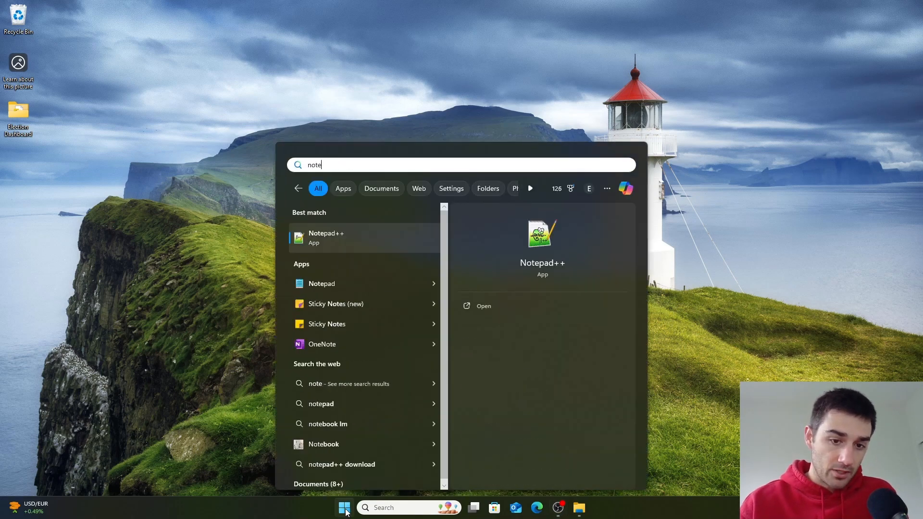
key("Return")
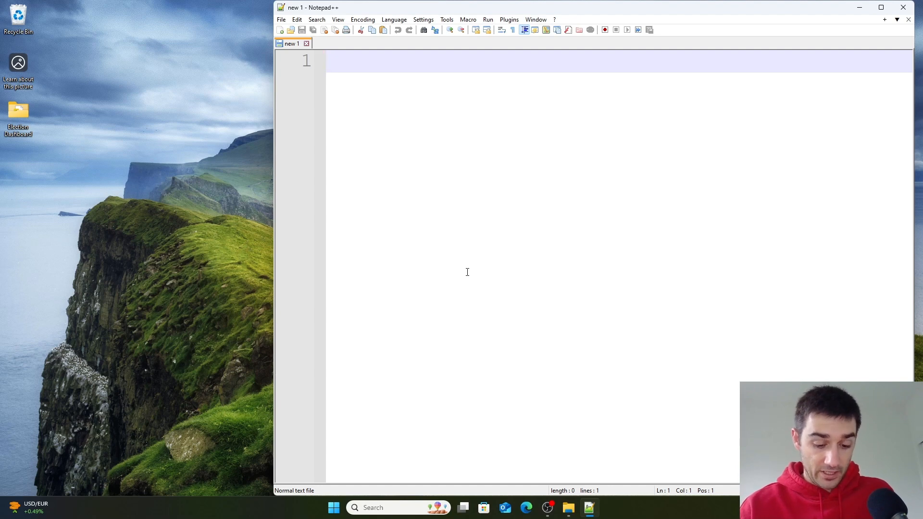
- Write a Resources list with items 1. Data, 2. Colors / Theme and 3. Images Icons
type("Resources:")
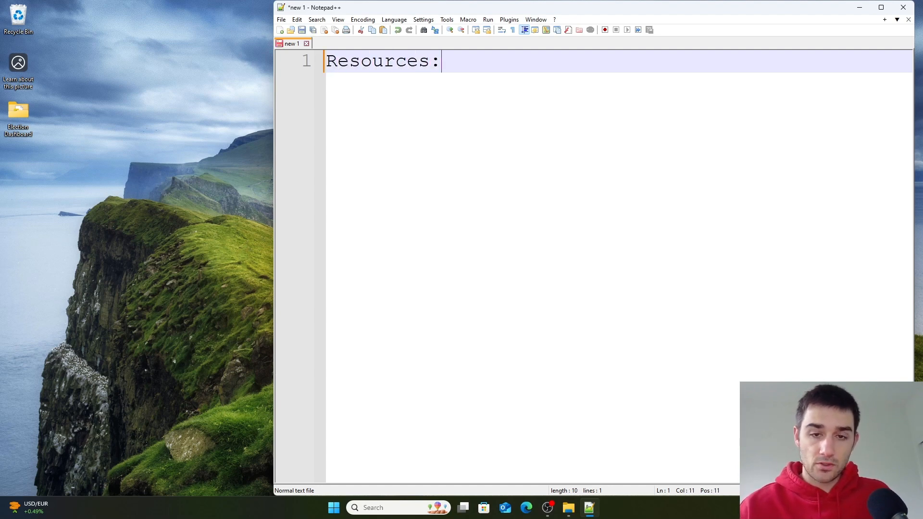
key("Return")
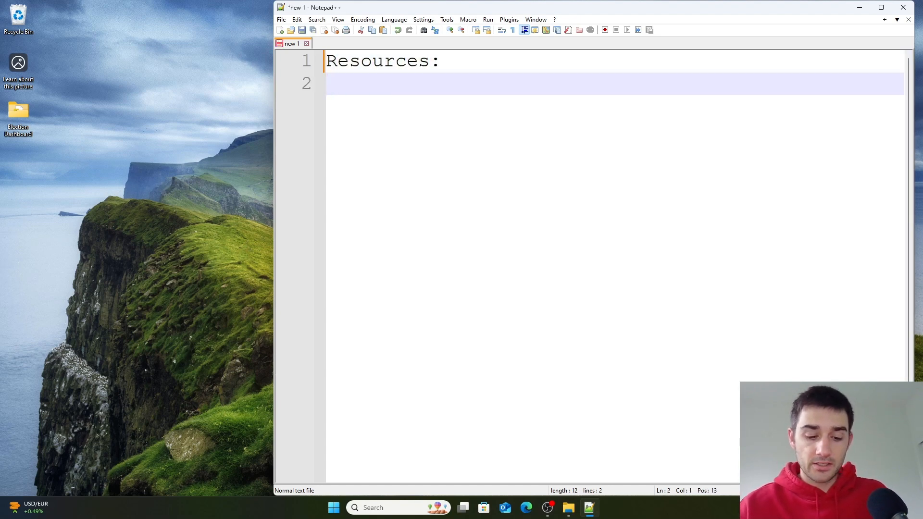
type("1. Data")
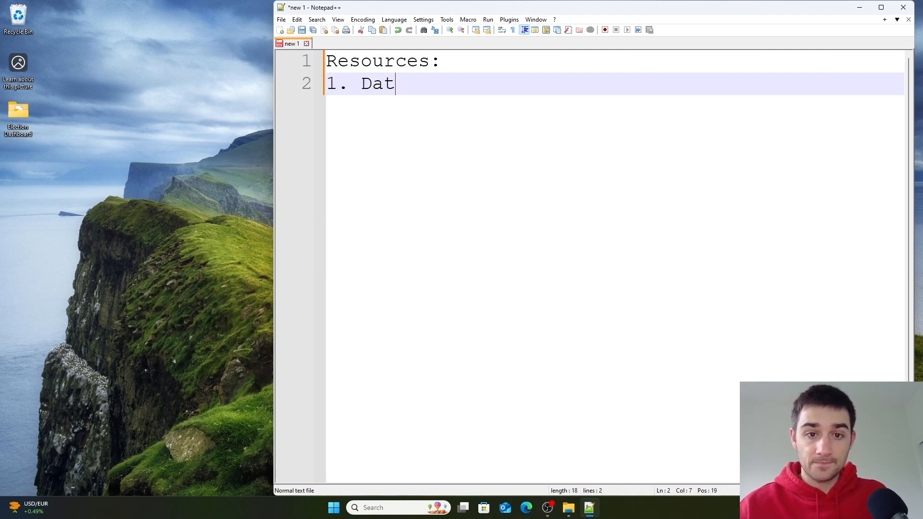
key("Return")
type("2. C")
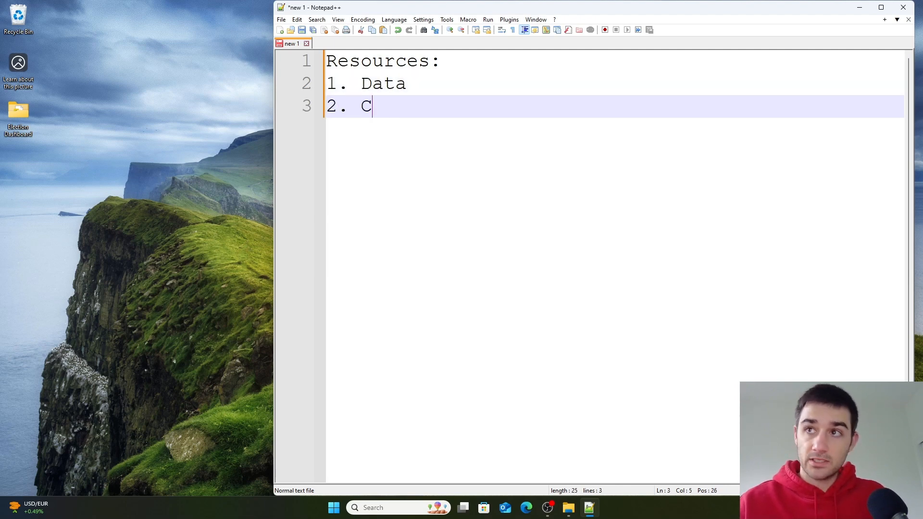
type("olors / Teh")
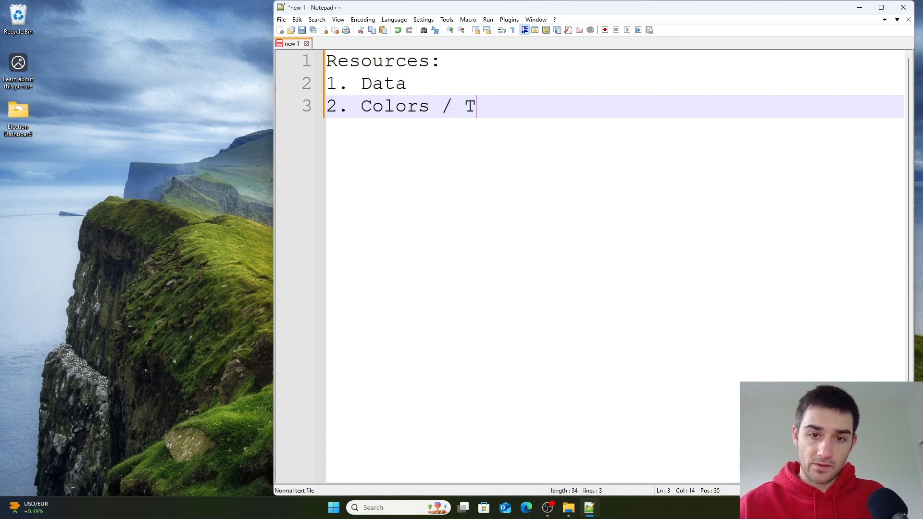
key("BackSpace")
key("BackSpace")
type("heme")
key("Return")
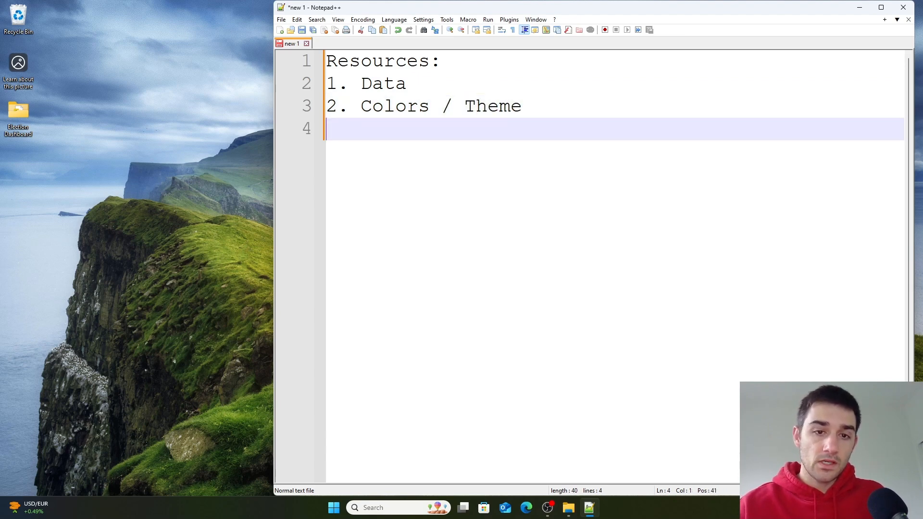
type("3. Images Icons")
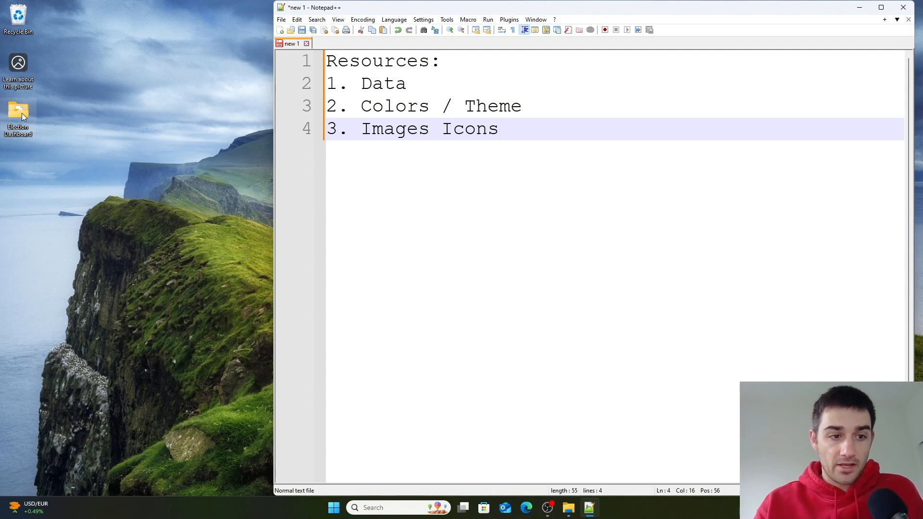
- Open the Election Dashboard desktop folder to review its data, icon and color files, then close it
double_click(22, 113)
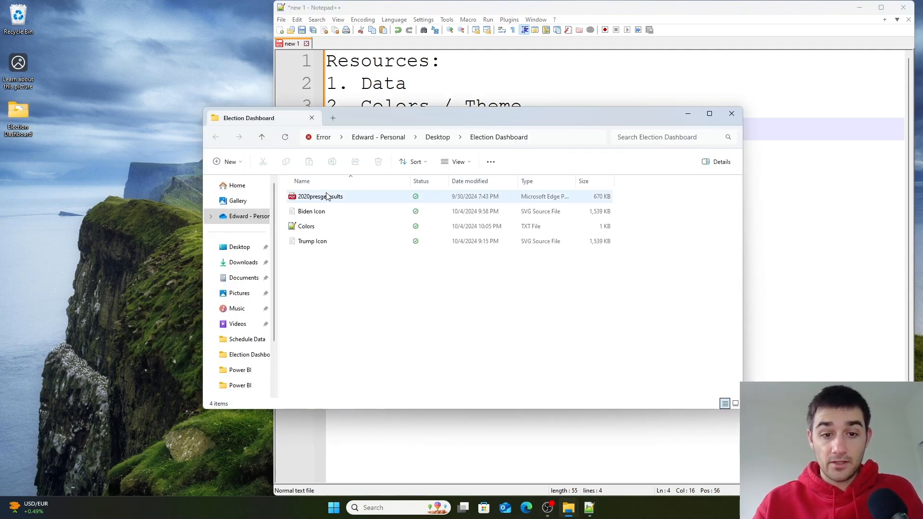
left_click(326, 201)
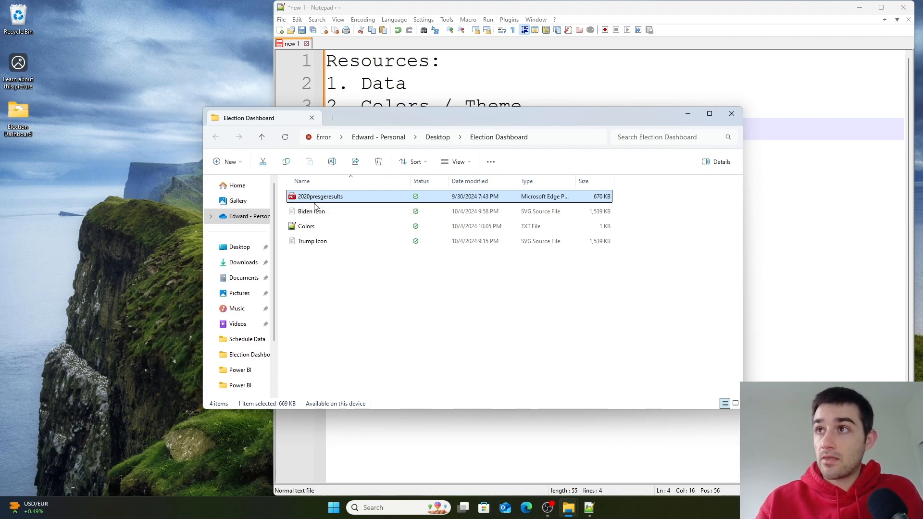
left_click(320, 215)
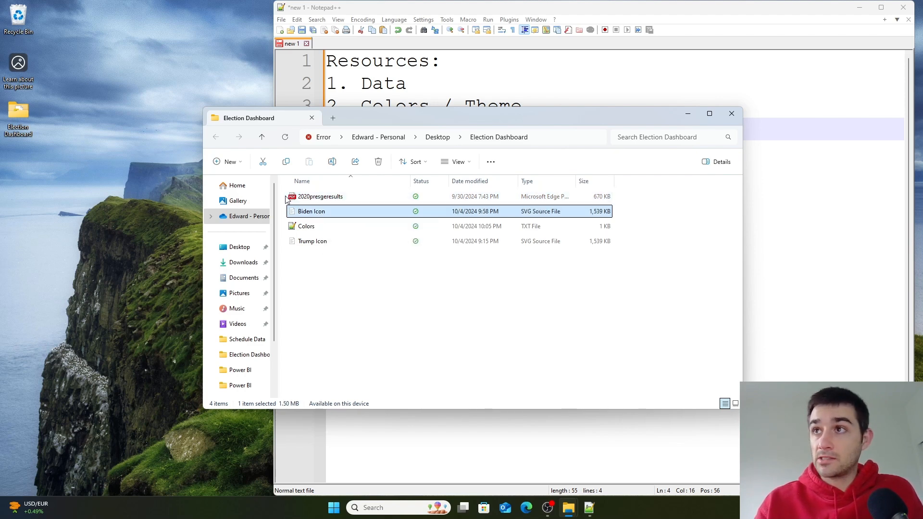
left_click(324, 248)
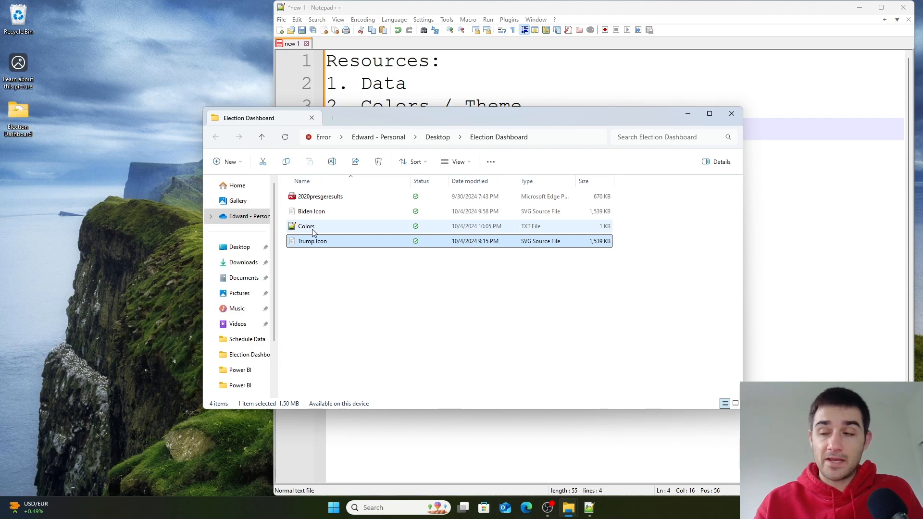
left_click(314, 232)
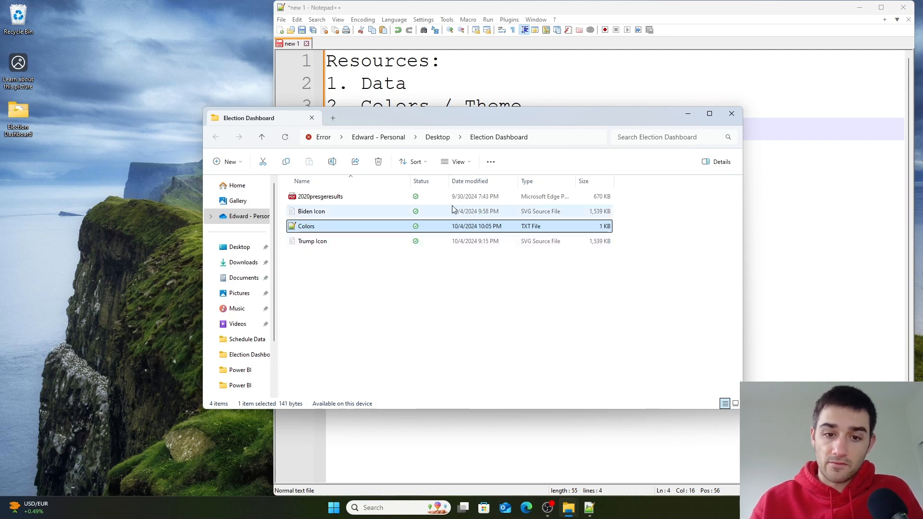
left_click(731, 115)
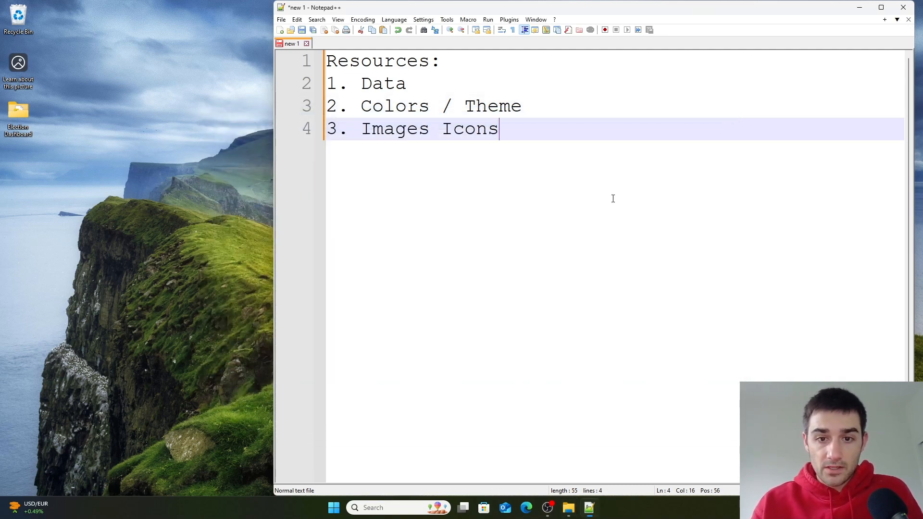
- Add a Plan: section after a blank line with item 1. To Build the dashboard data model
key("Return")
key("Return")
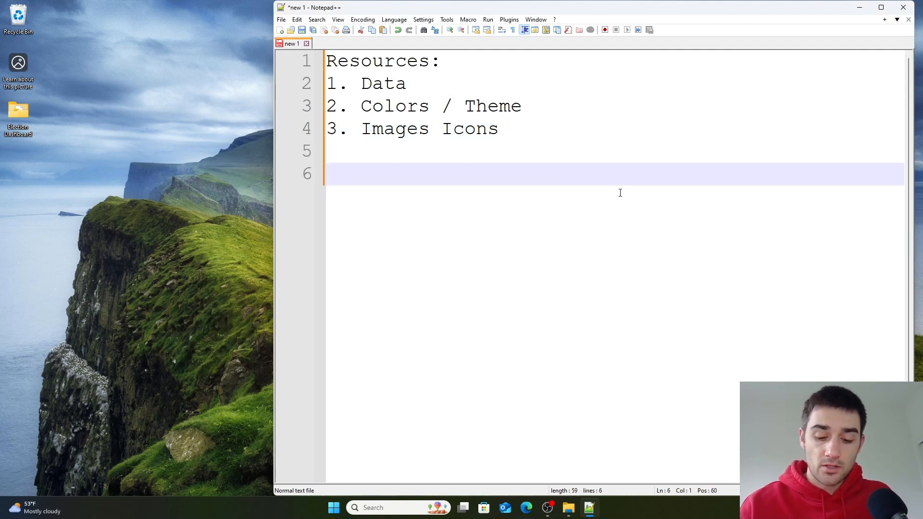
type("Plan:")
key("Return")
type("1. T")
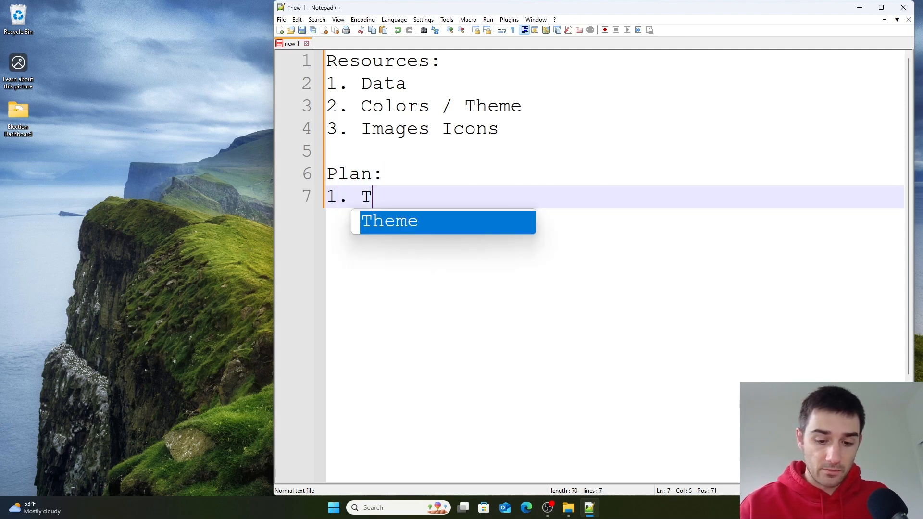
type("o Build the")
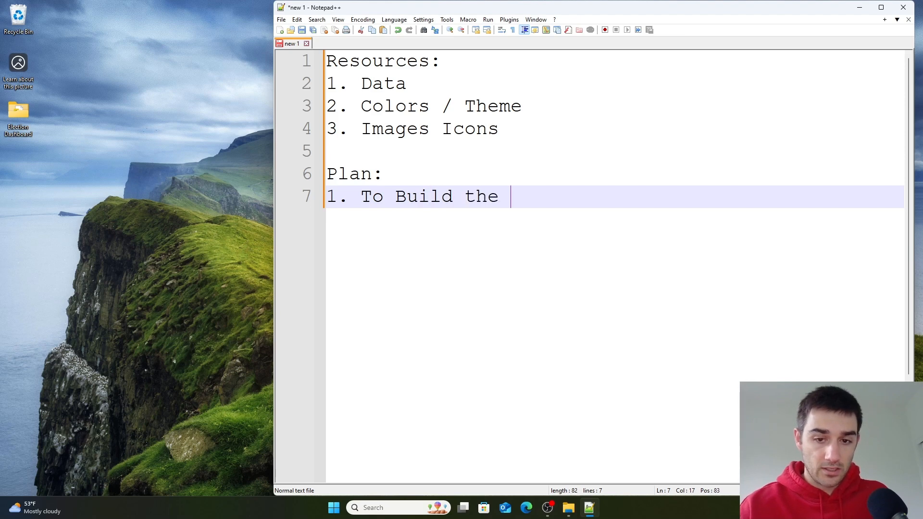
key("BackSpace")
key("BackSpace")
key("BackSpace")
key("BackSpace")
key("BackSpace")
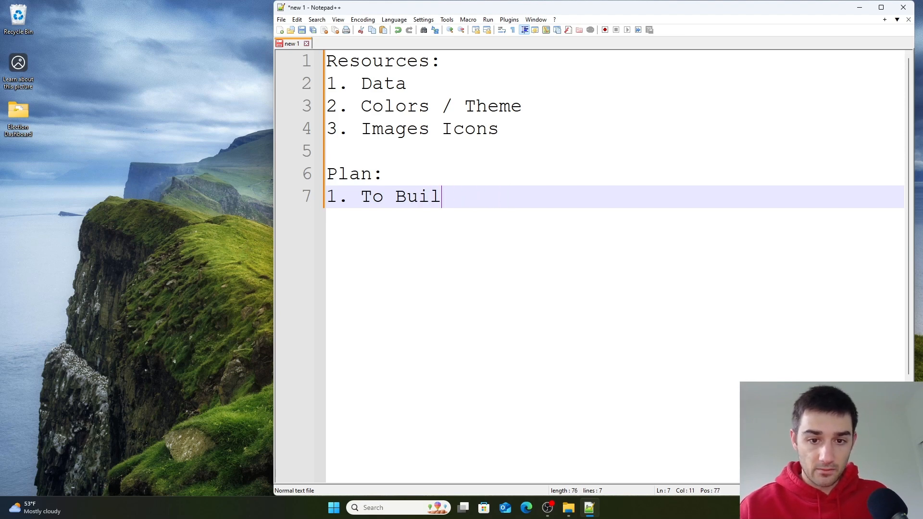
type("d the dashb")
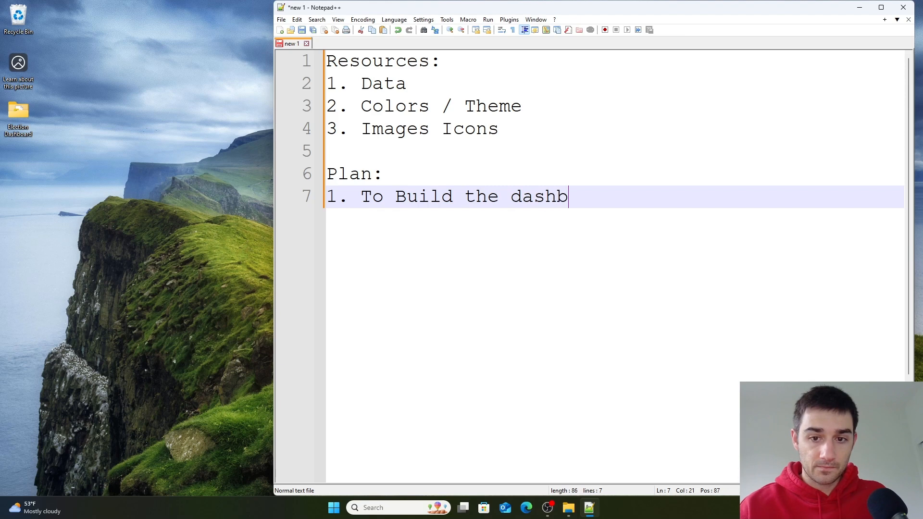
type("oard data moe")
key("BackSpace")
type("del")
key("Return")
type("2. ")
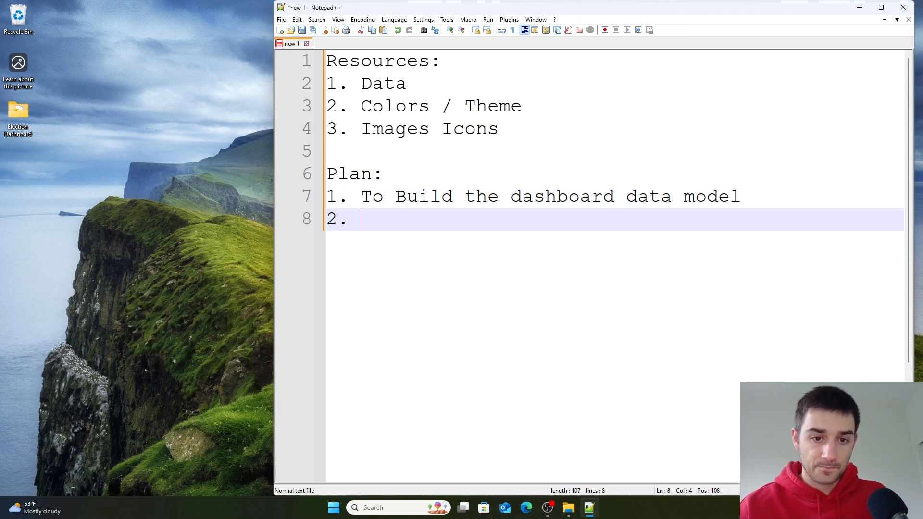
type("T")
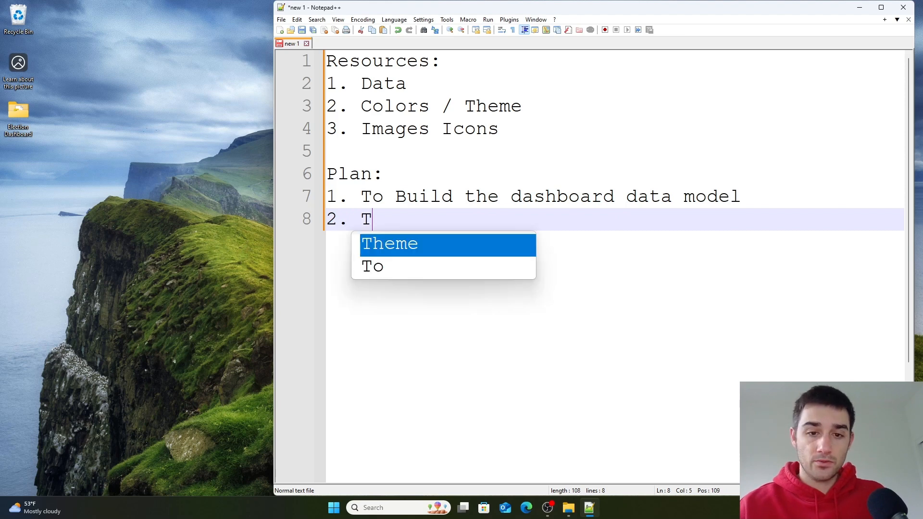
type("o wire ware")
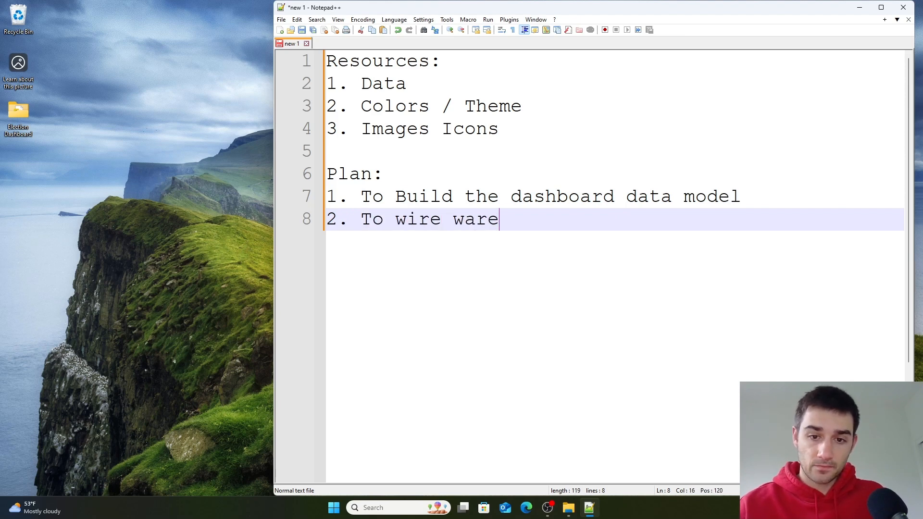
- Add plan item 2. To wire frame the dashboard
key("BackSpace")
key("BackSpace")
key("BackSpace")
key("BackSpace")
type("fram")
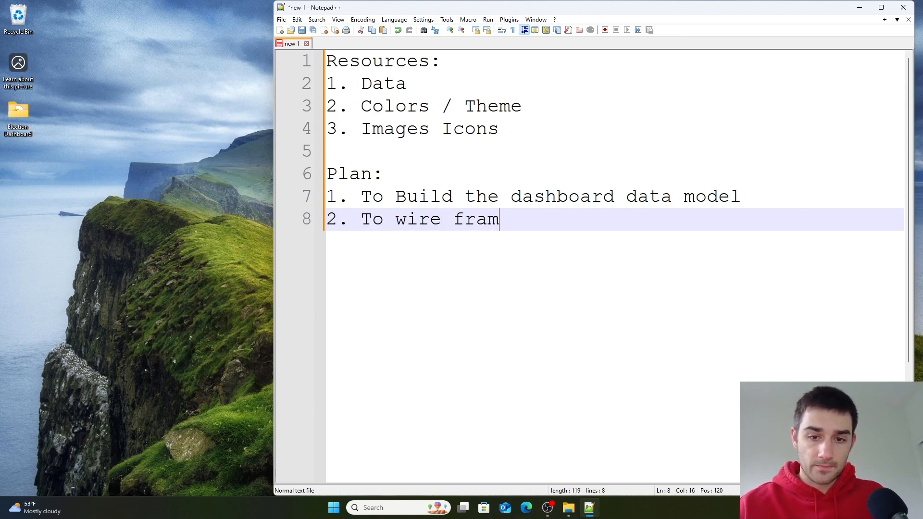
type("e the dashboard")
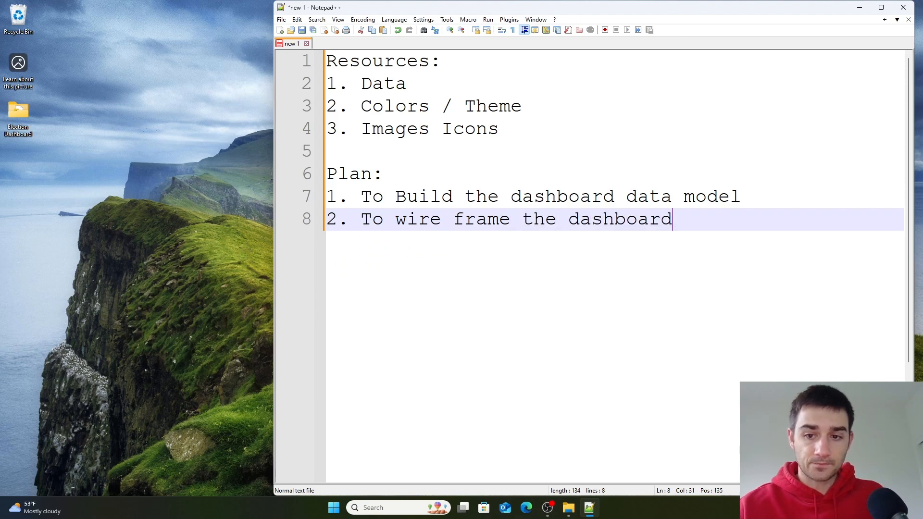
key("Return")
- Add plan item 3. To adjust the data model as needed as fill in visuals with data
type("3. ")
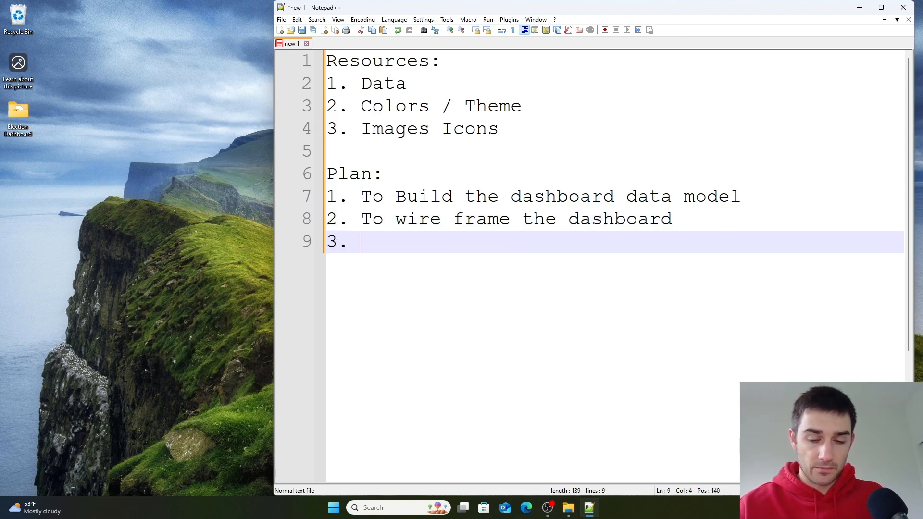
type("To adjust ")
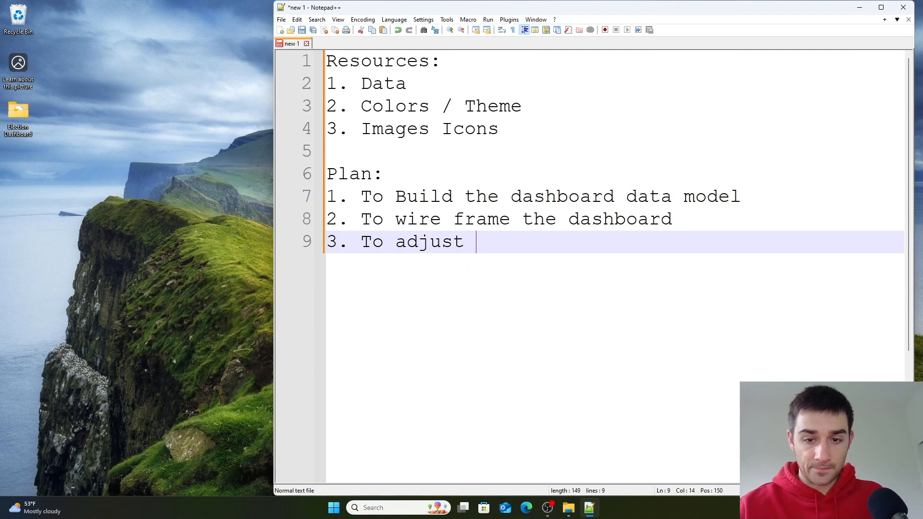
type("the data model")
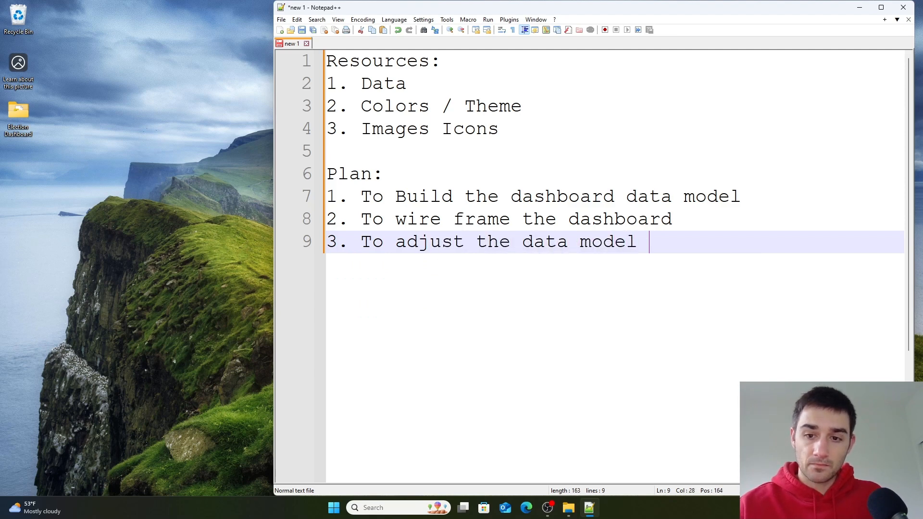
type(" as needed")
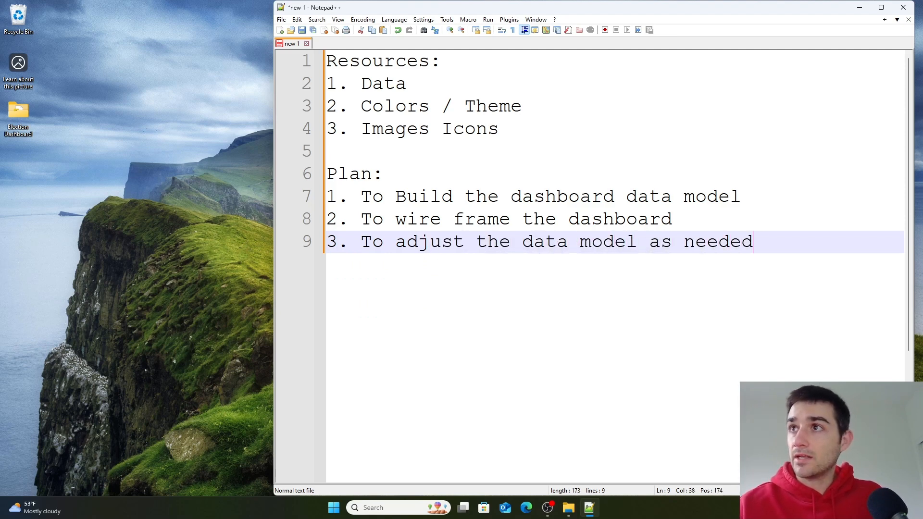
type(" as")
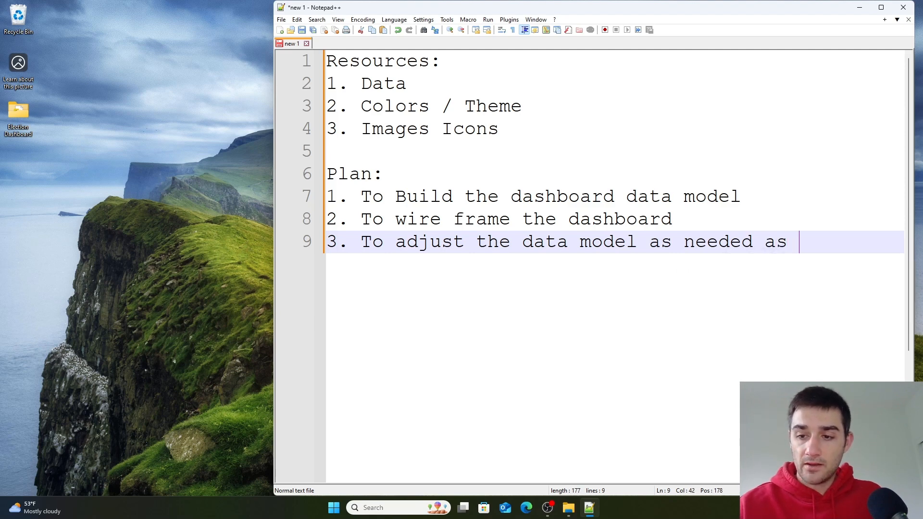
key("Return")
type("filli")
key("BackSpace")
type("in visuals with data")
key("Return")
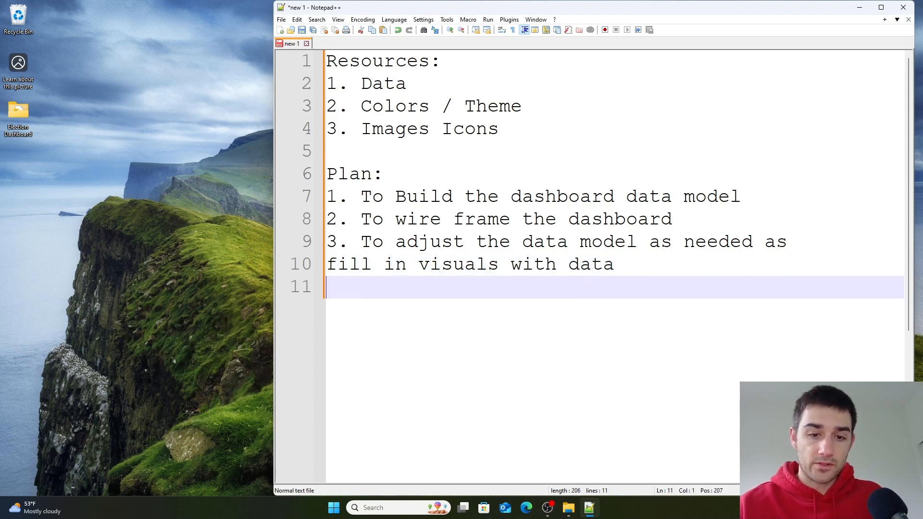
- Add plan item 4. UI Tweaks so the dashboard looks pretty, followed by blank lines
type("4. ")
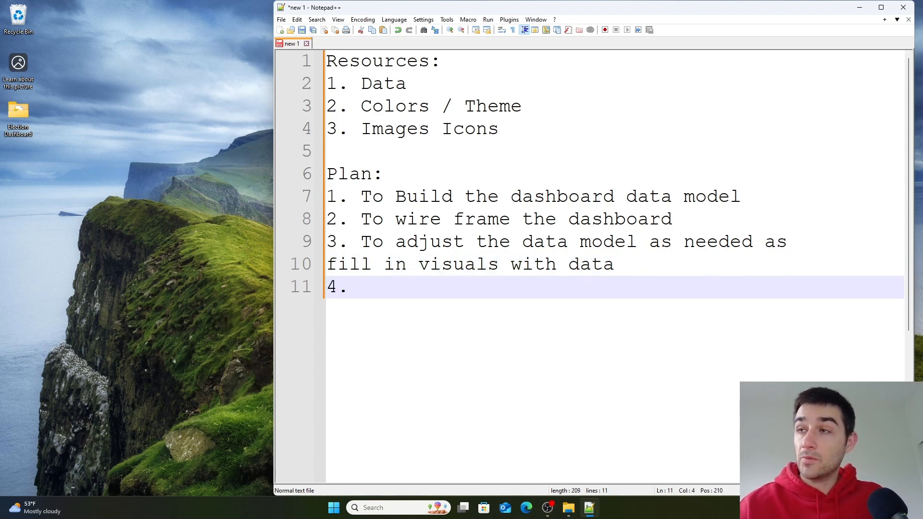
type("UI T")
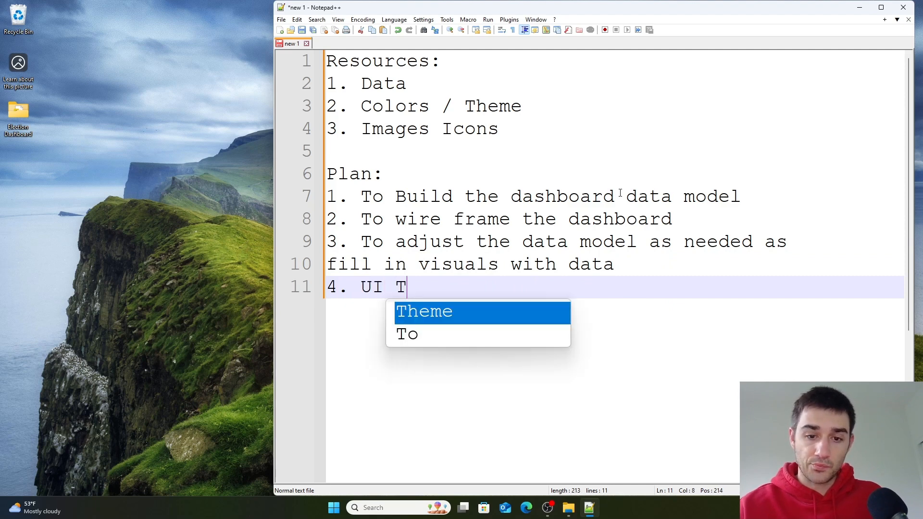
type("weaks to")
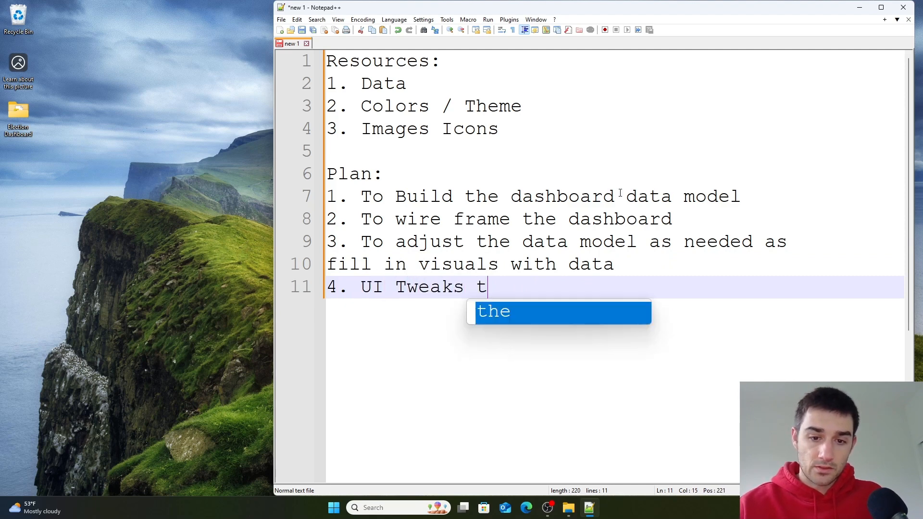
key("BackSpace")
key("BackSpace")
type("so the da")
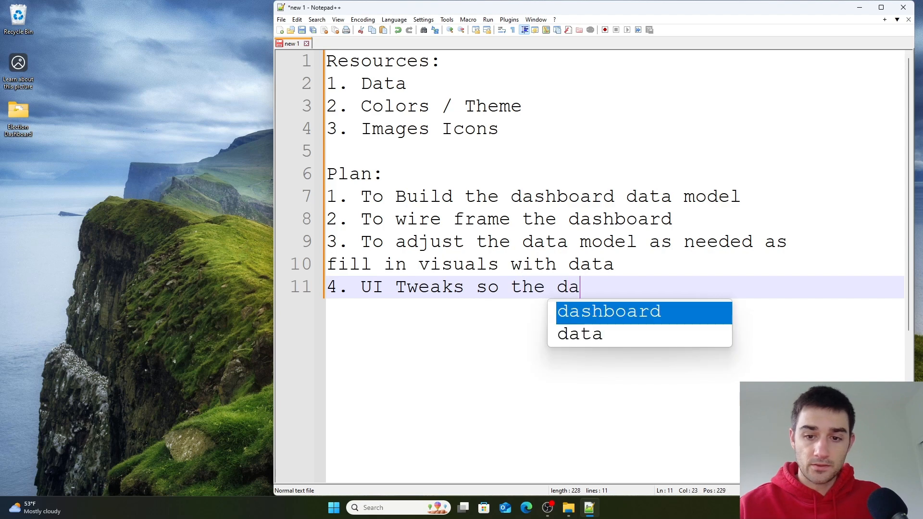
type("shboard looks ")
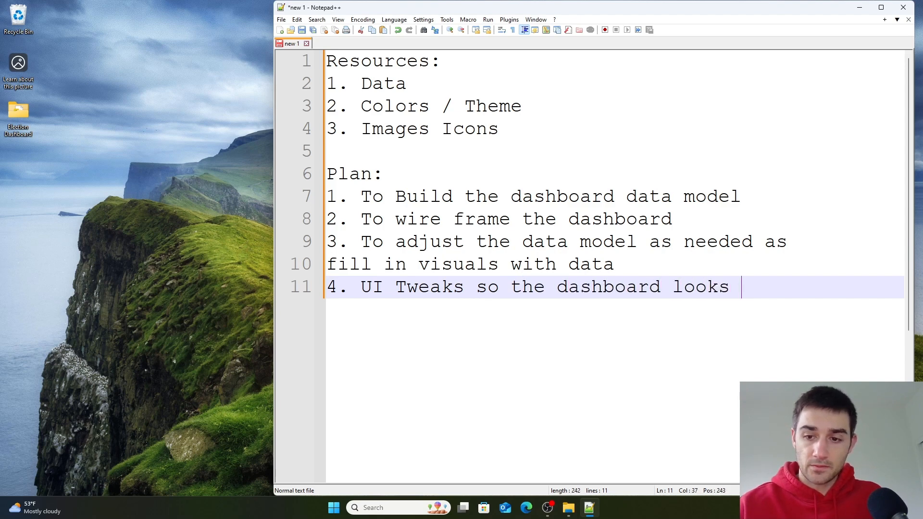
type("pretty")
key("Return")
key("Return")
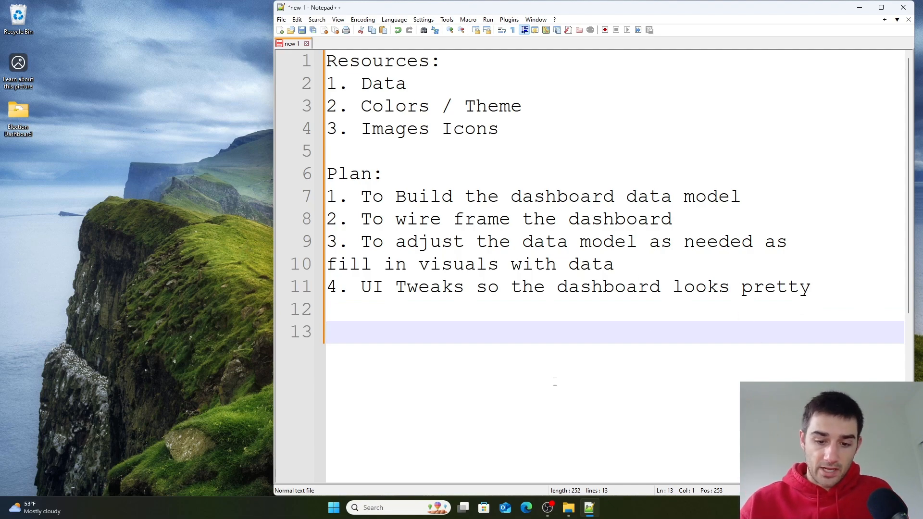
- Launch Power BI Desktop from the Start menu and highlight the text of plan item 1
left_click(334, 508)
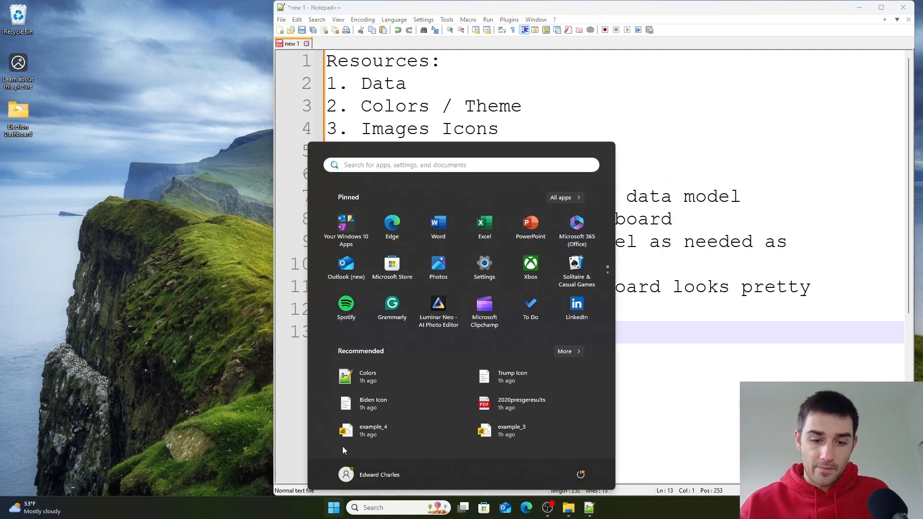
type("power")
key("Return")
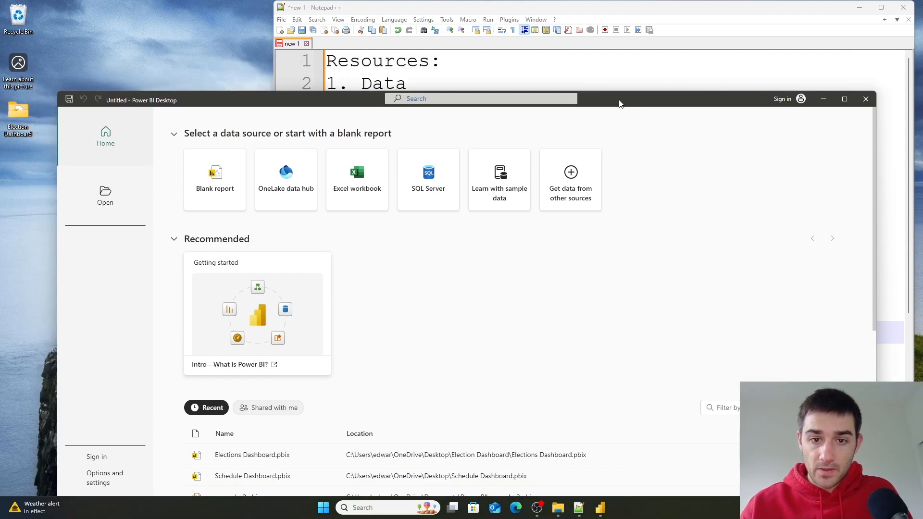
left_click_drag(620, 102, 613, 243)
left_click(606, 192)
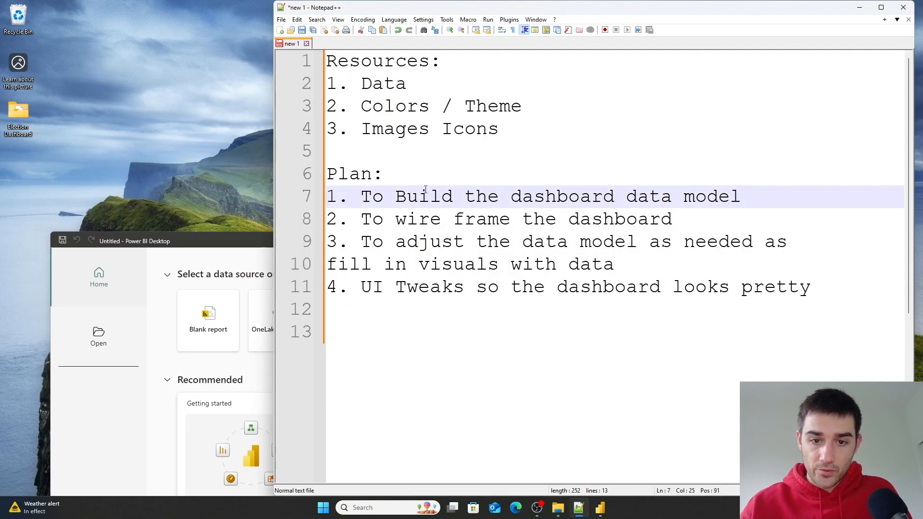
left_click_drag(365, 197, 753, 192)
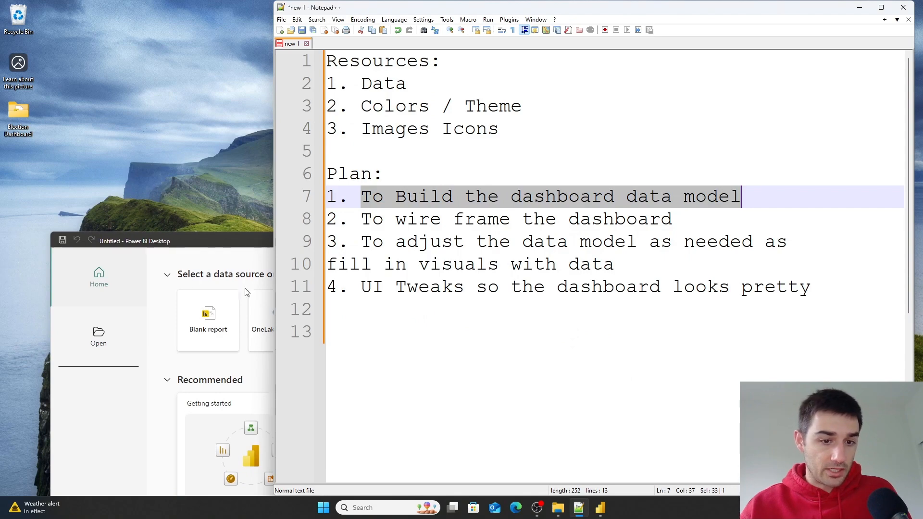
- Start a blank Power BI report and save it as Election Dashboard
left_click(209, 251)
left_click(212, 167)
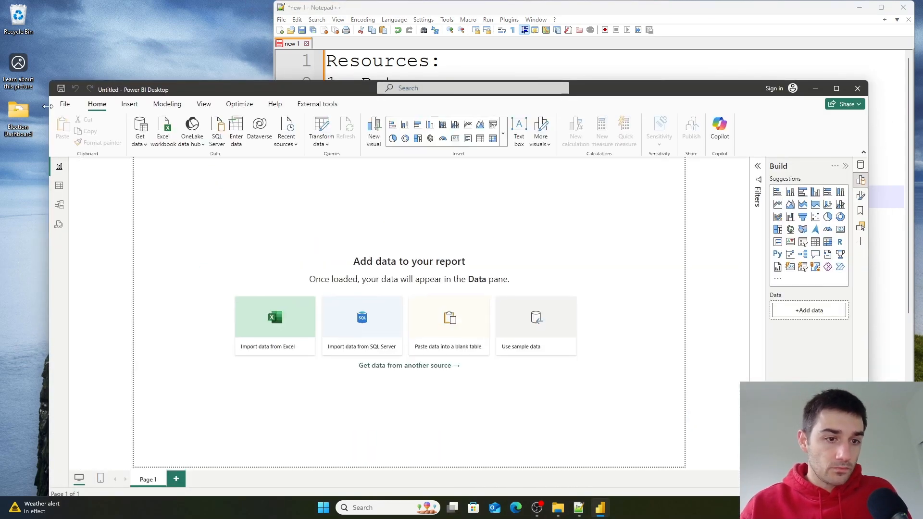
left_click(65, 104)
left_click(107, 195)
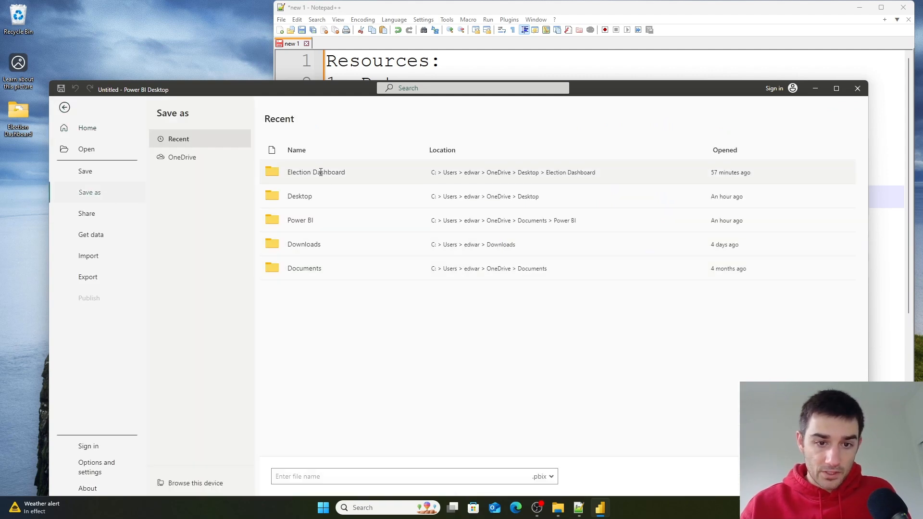
left_click(404, 477)
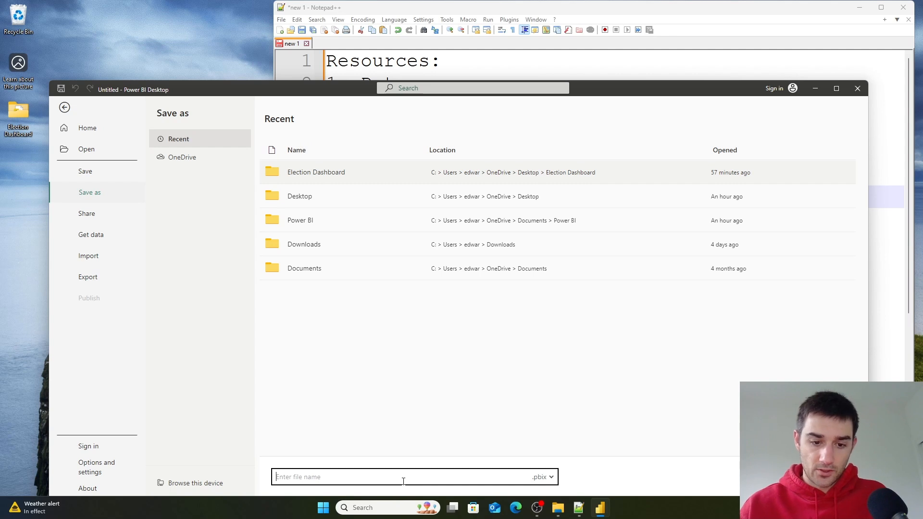
type("Election Dashboard")
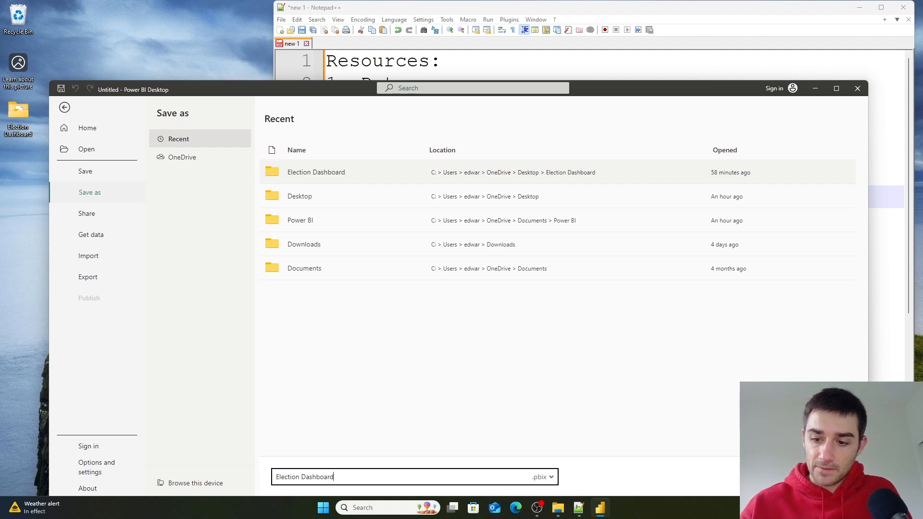
key("Return")
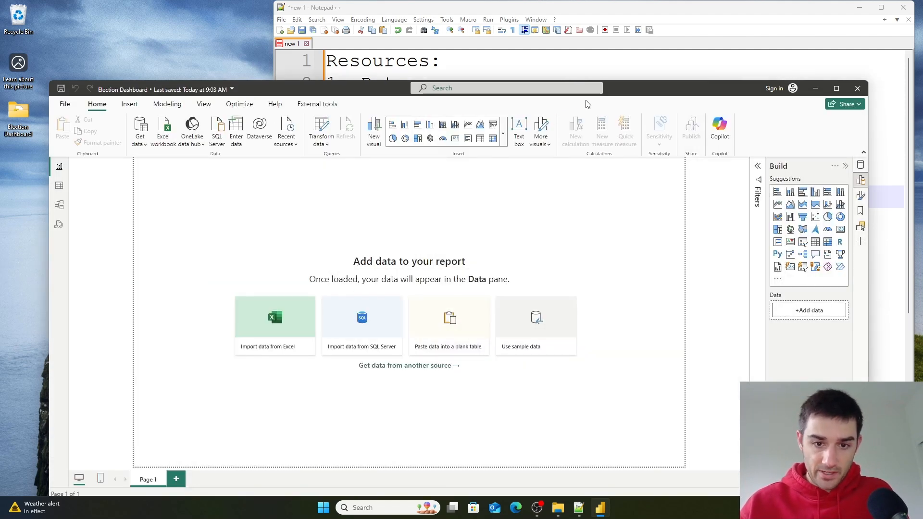
- Rearrange the windows and check the empty report's Table view and Report view
left_click_drag(632, 93, 644, 55)
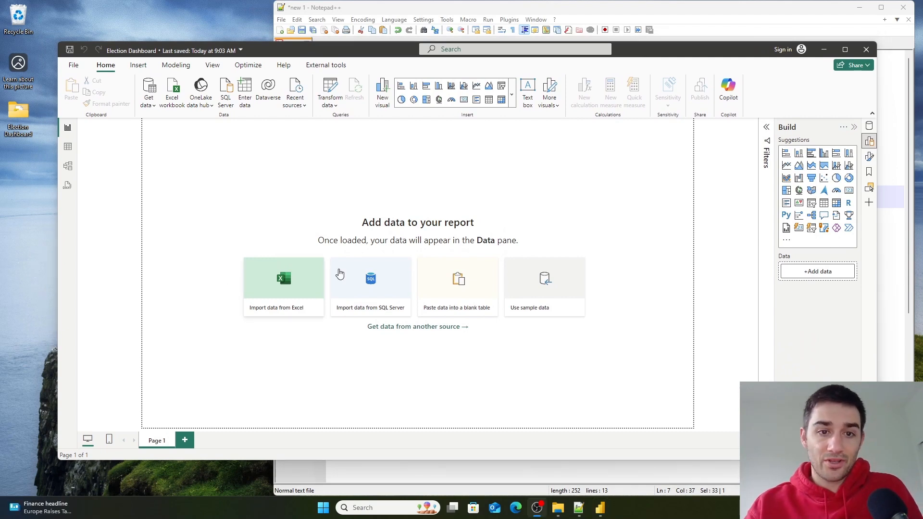
left_click(562, 12)
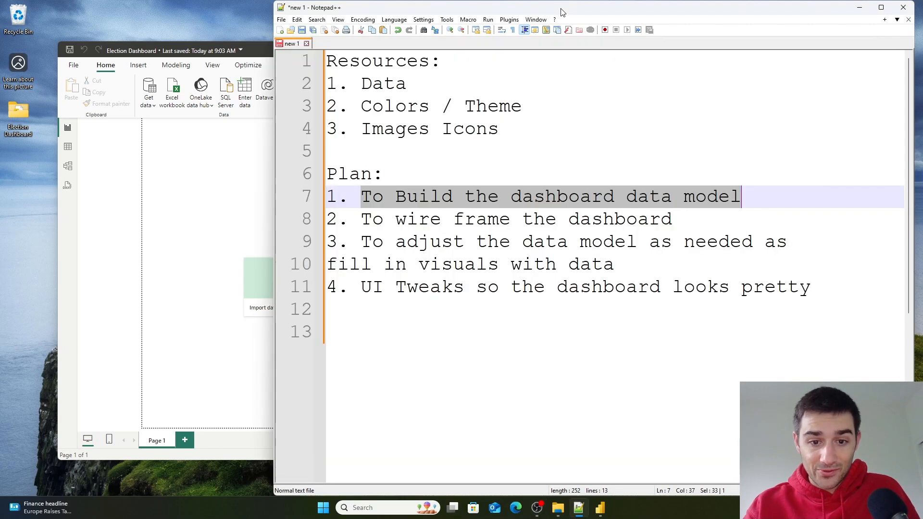
left_click(512, 182)
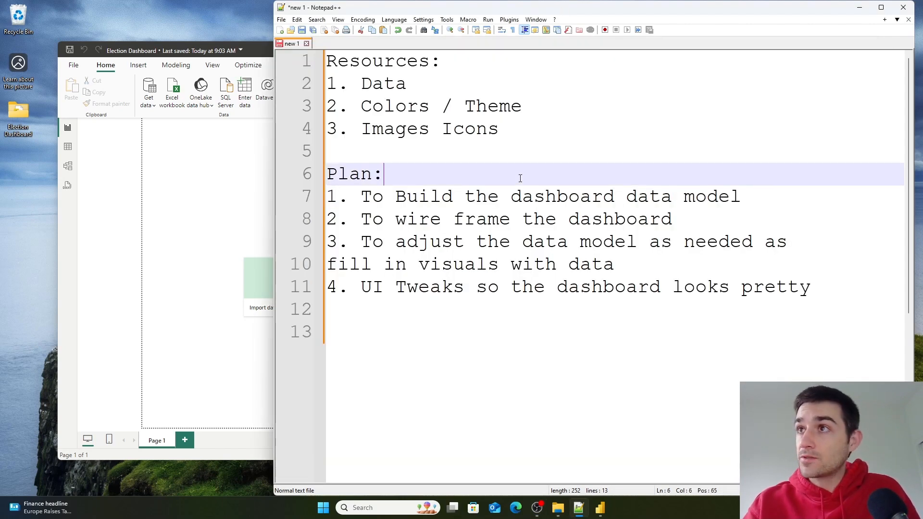
left_click(525, 200)
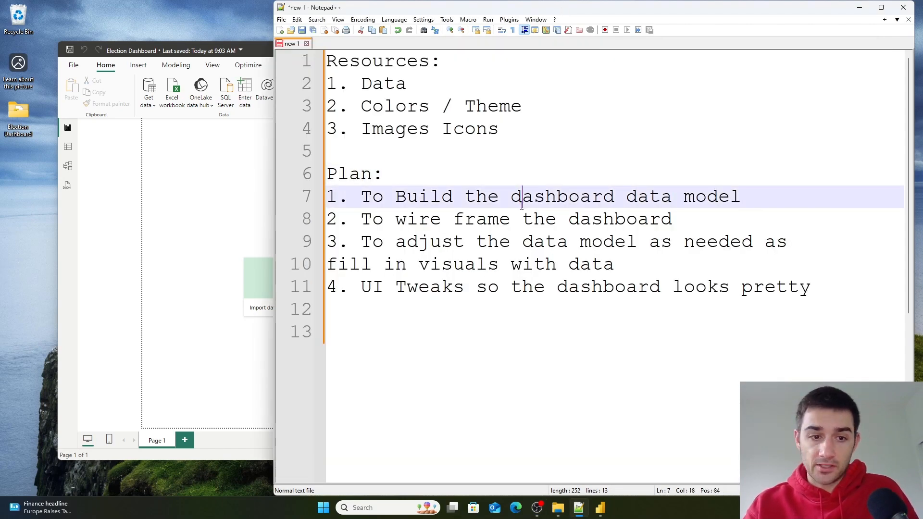
left_click(161, 209)
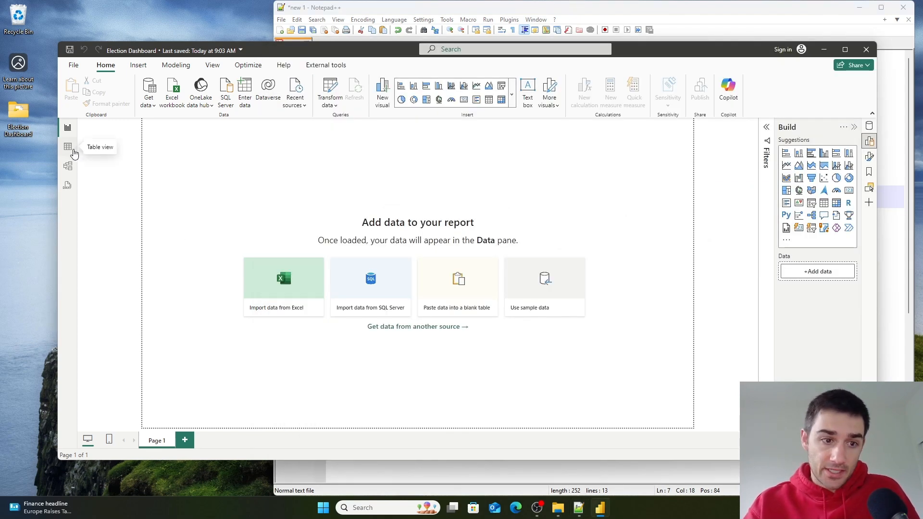
left_click(68, 147)
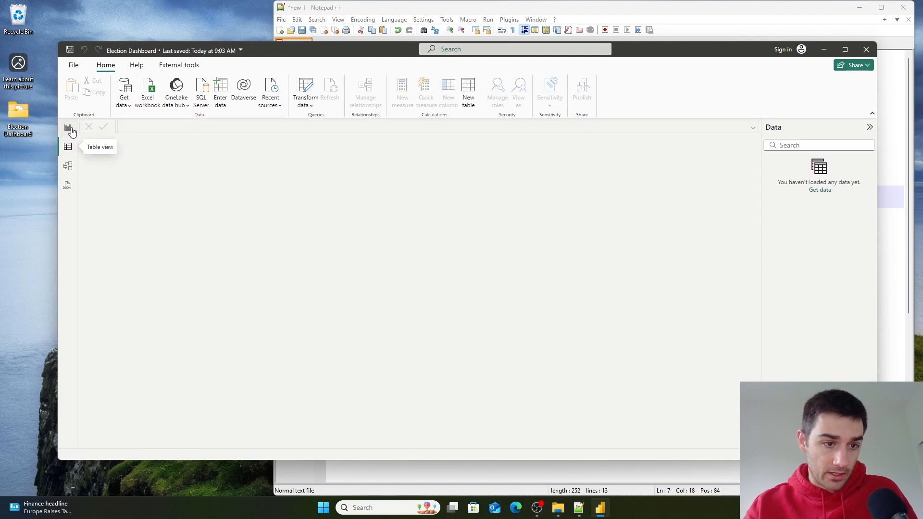
left_click(68, 127)
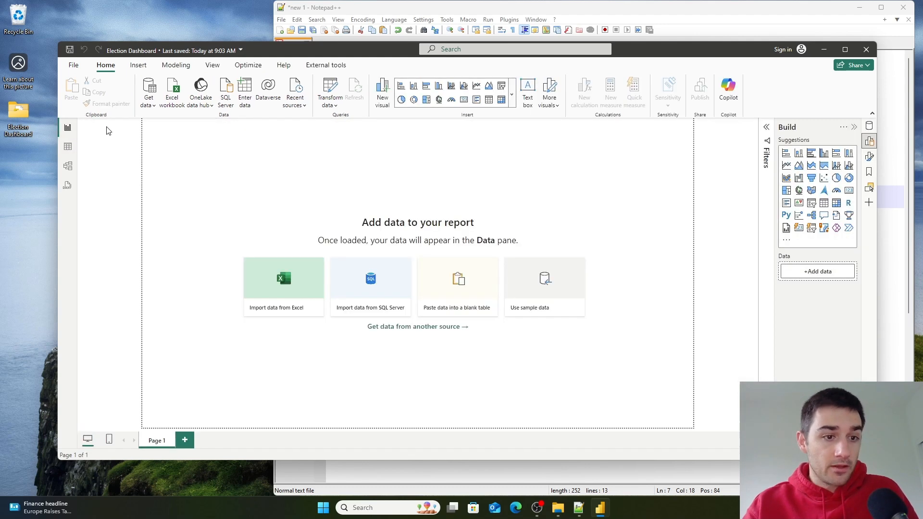
- Open the Power Query editor and create an empty table with Enter Data
left_click(330, 94)
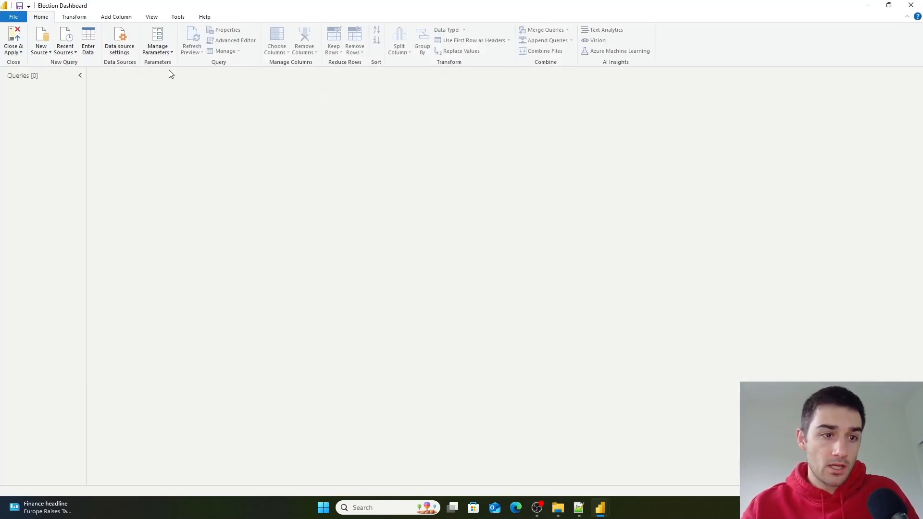
left_click(88, 42)
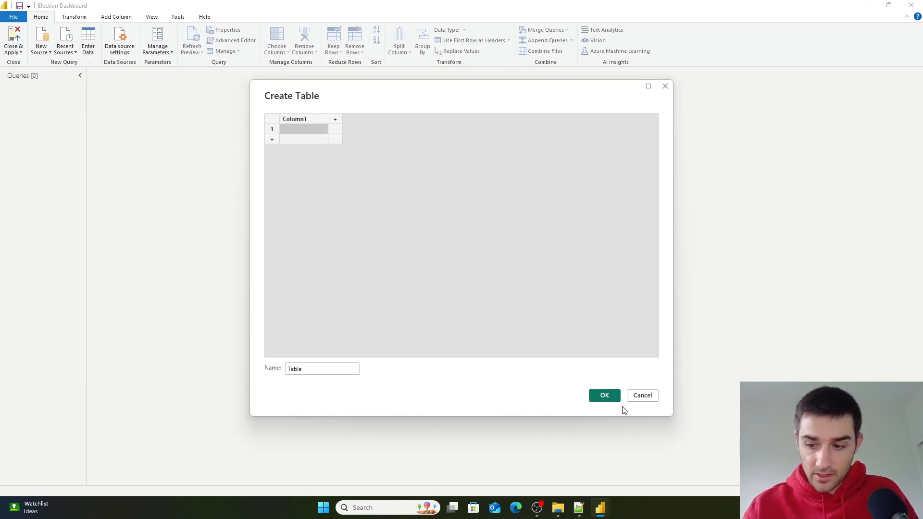
left_click(610, 397)
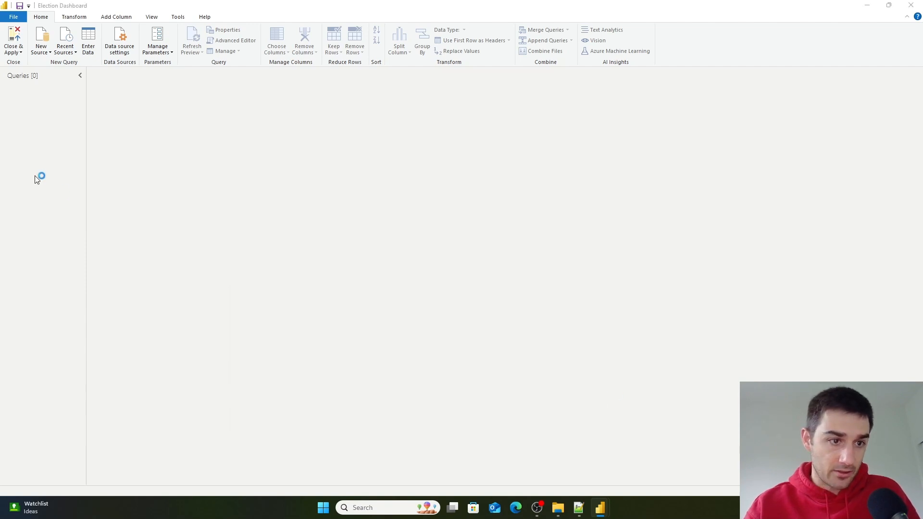
- Rename the new query to Measures Table and close and apply the changes
double_click(21, 92)
key("BackSpace")
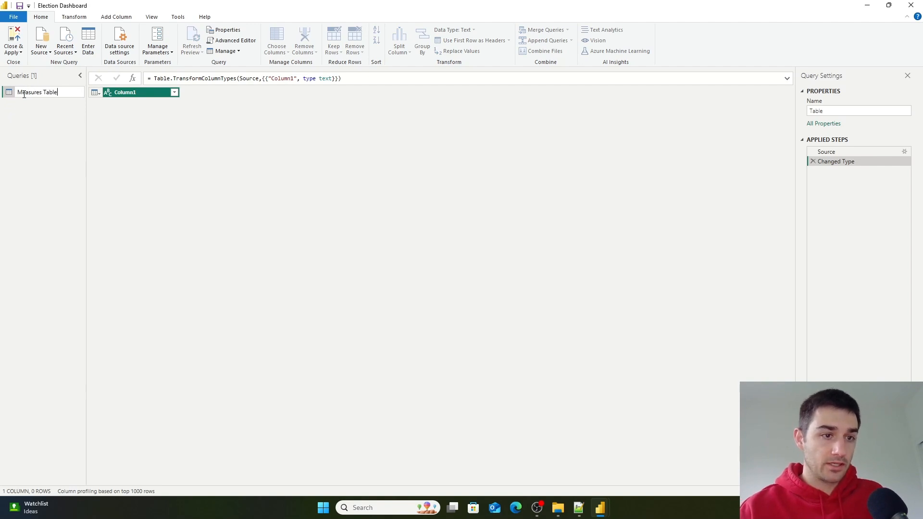
type("Measures Table")
key("Return")
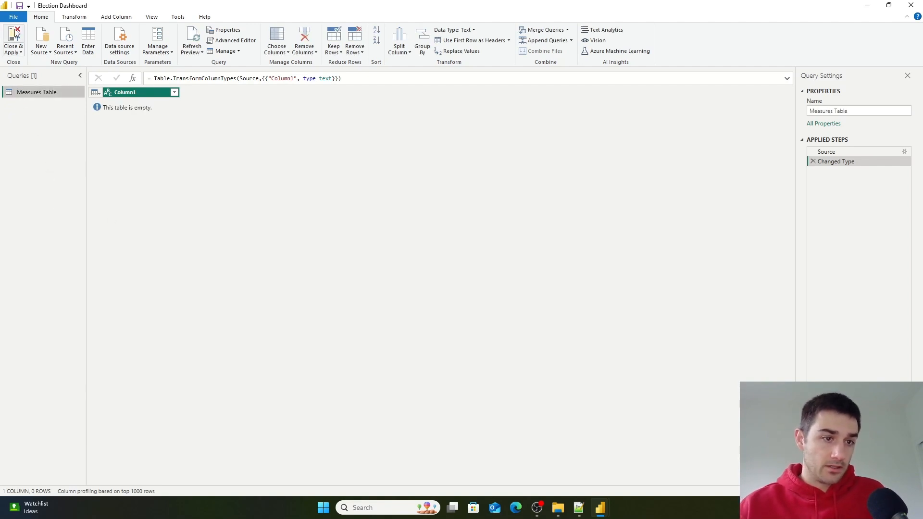
left_click(20, 52)
left_click(24, 60)
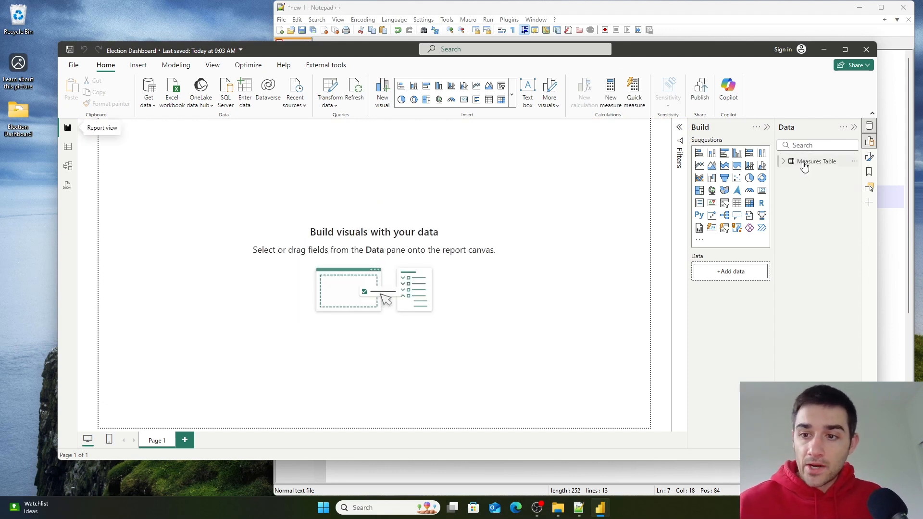
- Expand Measures Table in the Data pane and highlight the Colors / Theme resource line
left_click(783, 162)
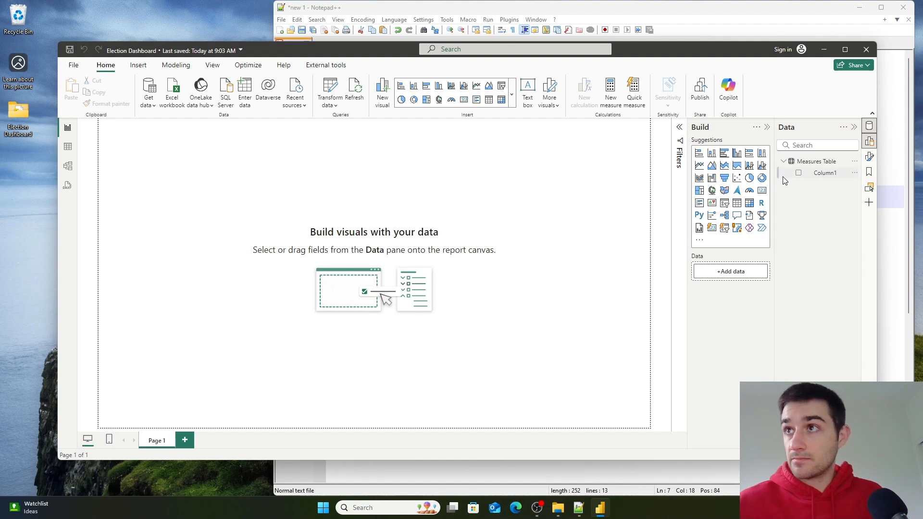
left_click_drag(394, 57, 388, 256)
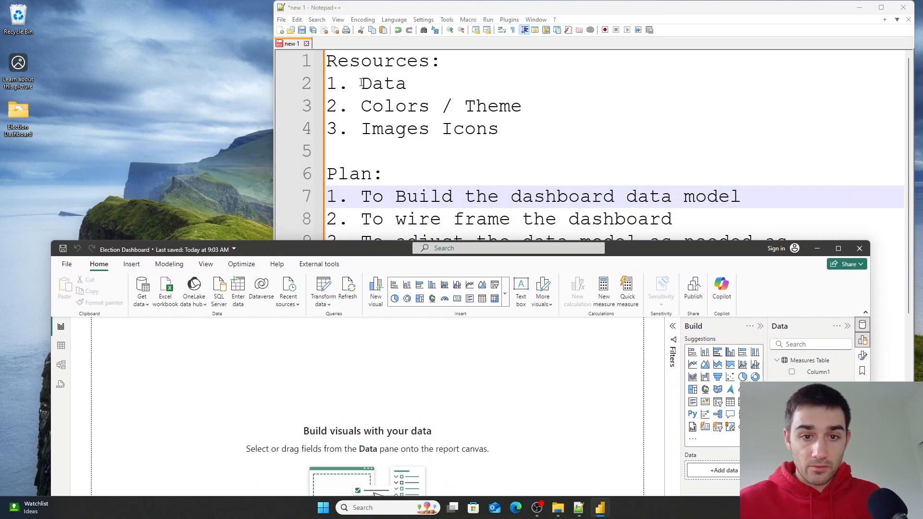
left_click(375, 106)
left_click_drag(376, 106, 479, 105)
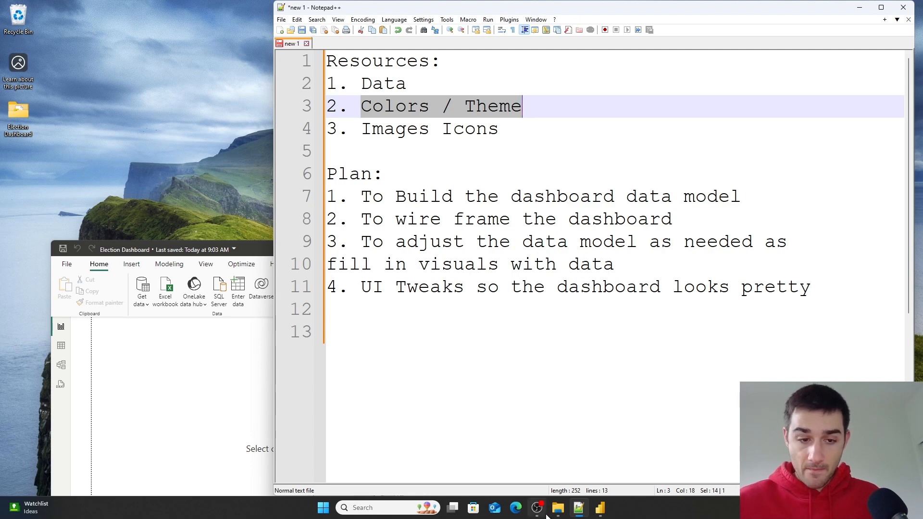
- Open Colors.txt from the Election Dashboard folder to review the party color codes
double_click(15, 114)
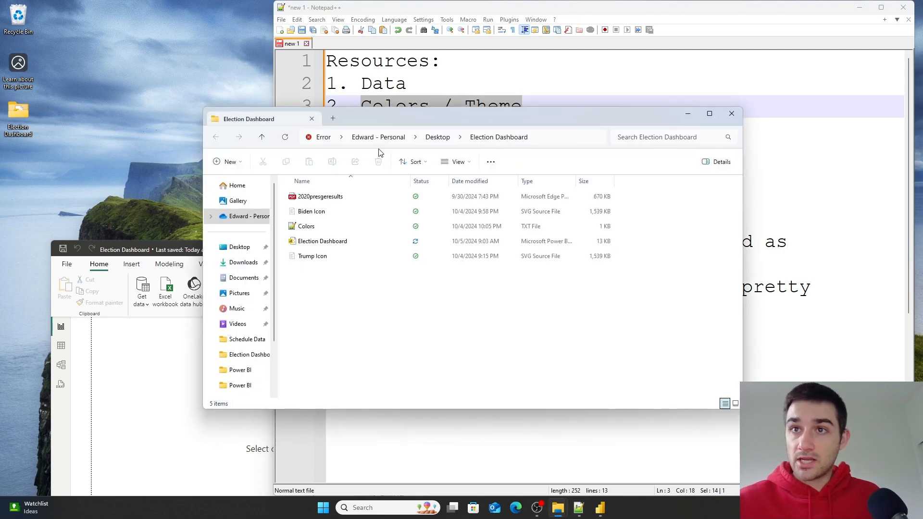
double_click(310, 234)
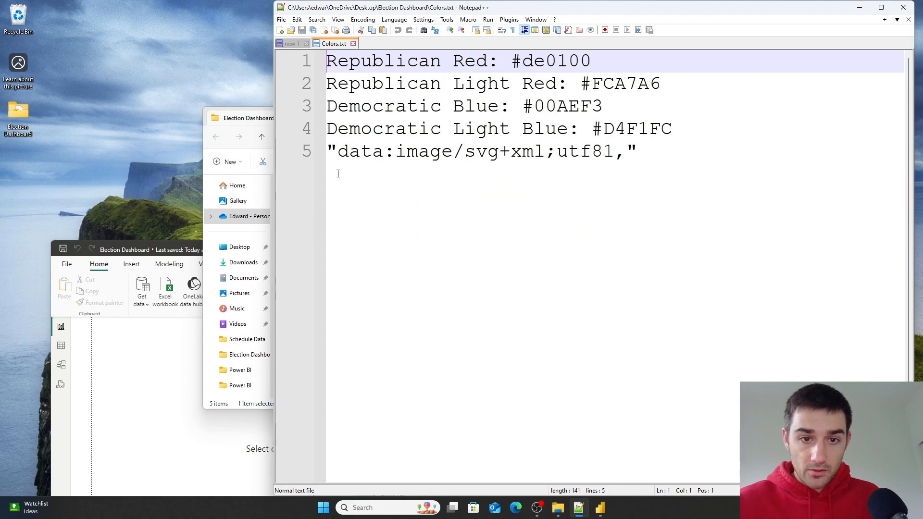
left_click(689, 123)
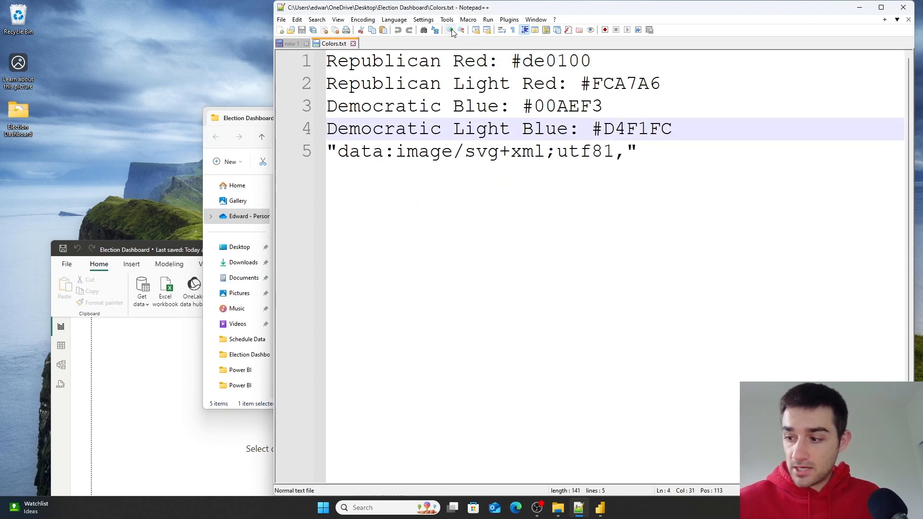
left_click(487, 62)
left_click_drag(454, 61, 568, 61)
left_click(620, 83)
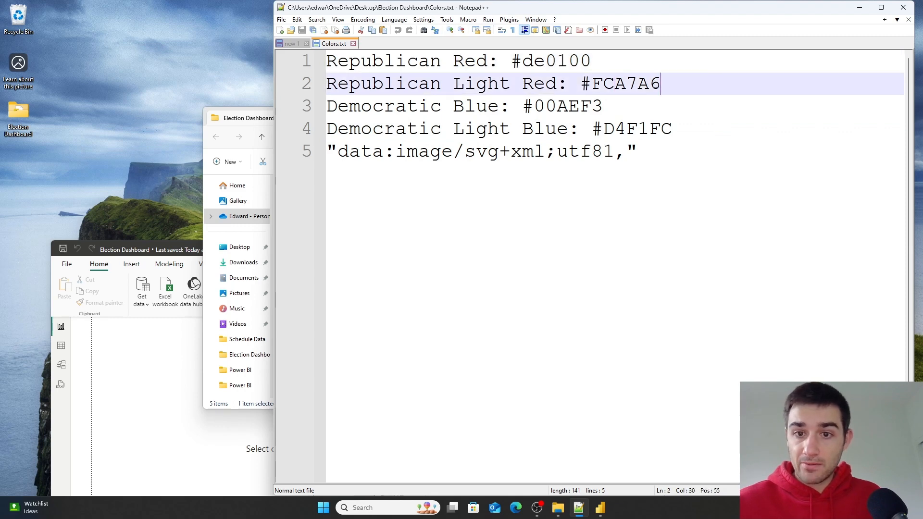
double_click(671, 84)
left_click_drag(523, 106, 596, 106)
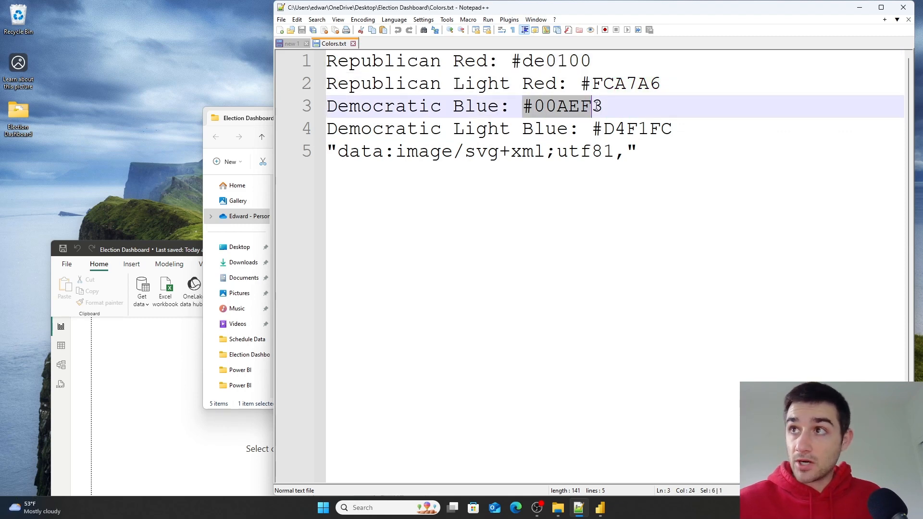
left_click_drag(557, 129, 320, 148)
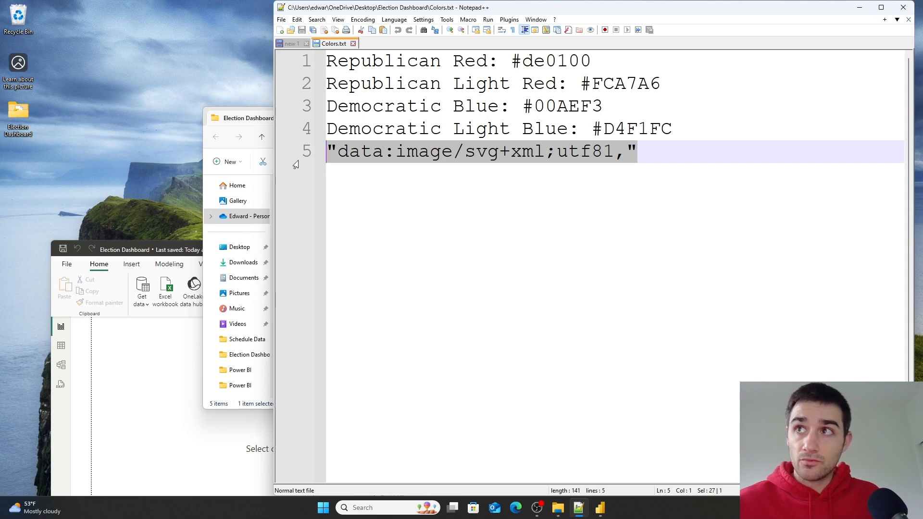
key("End")
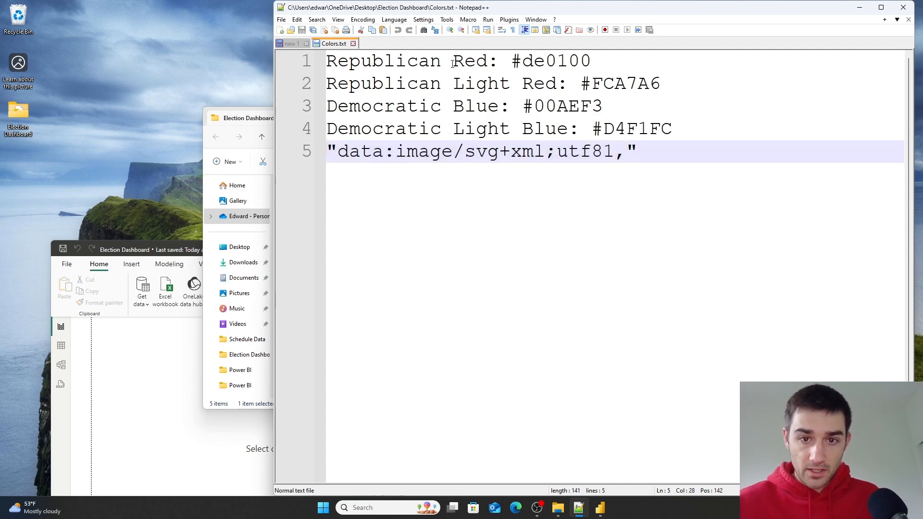
- Create a Republican Red measure in Measures Table returning the text "#de0100", copied from Colors.txt
left_click(476, 60)
left_click_drag(608, 65, 322, 62)
key("ctrl+c")
left_click(189, 434)
left_click_drag(391, 252, 389, 152)
left_click(166, 167)
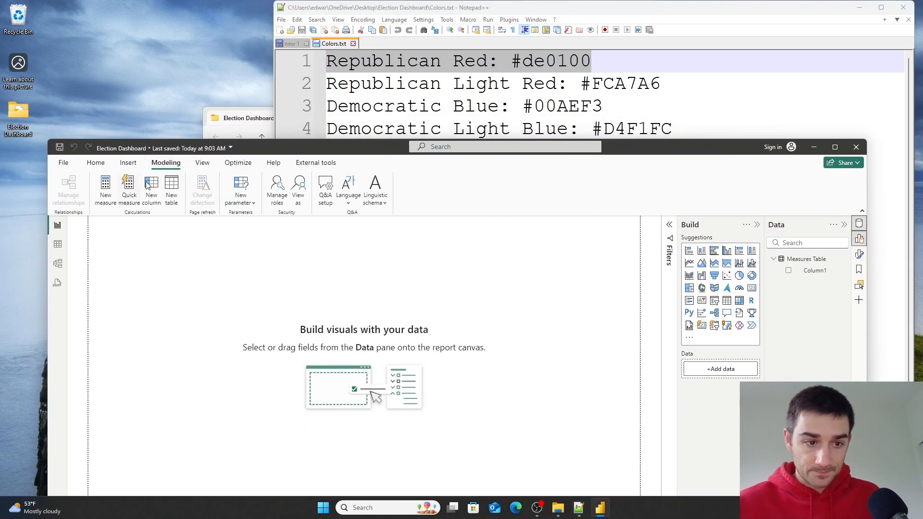
left_click(106, 185)
key("ctrl+v")
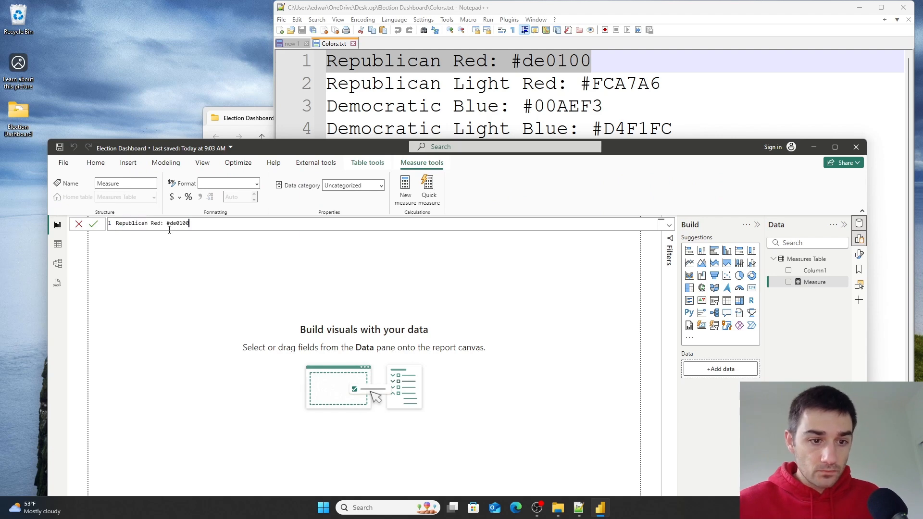
left_click(166, 223)
key("BackSpace")
type("=")
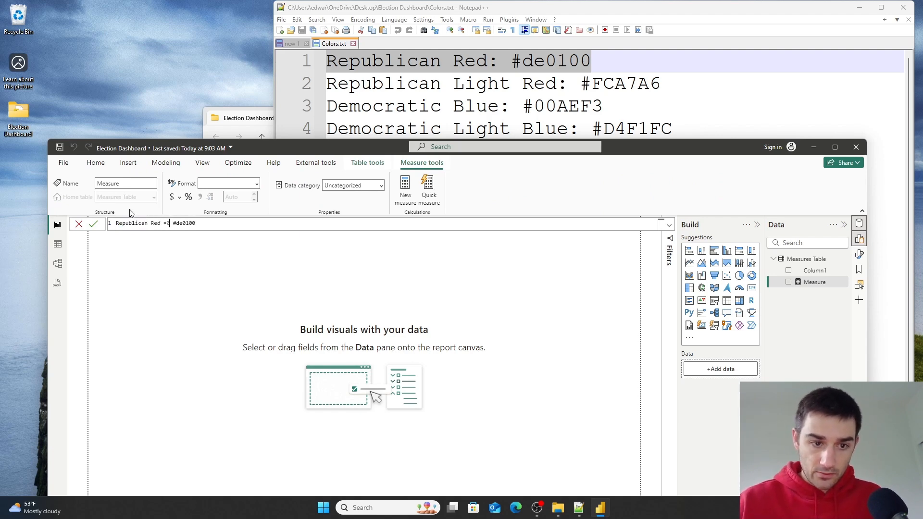
left_click(170, 223)
type("\"")
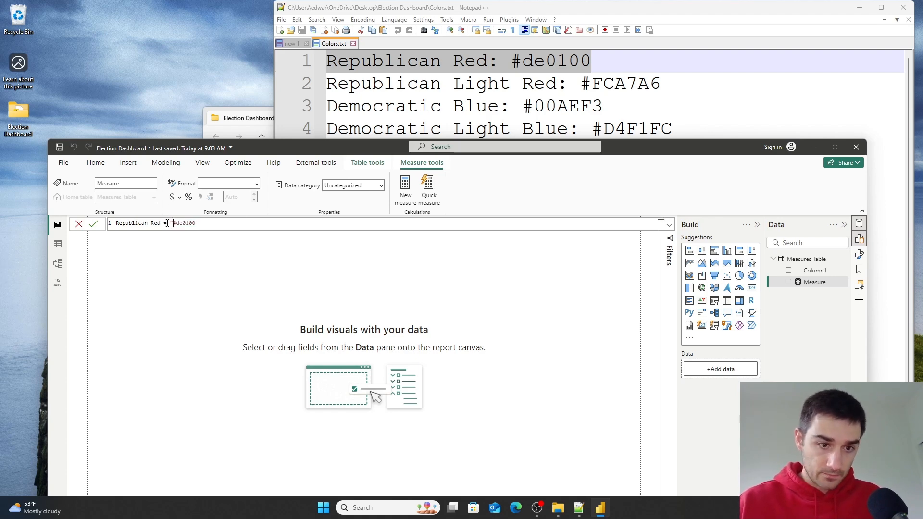
left_click(223, 224)
type("\"")
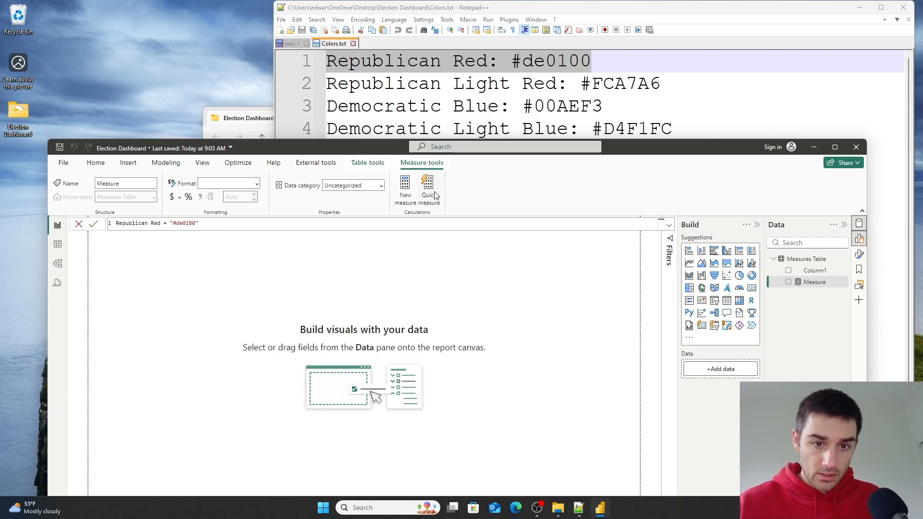
key("Return")
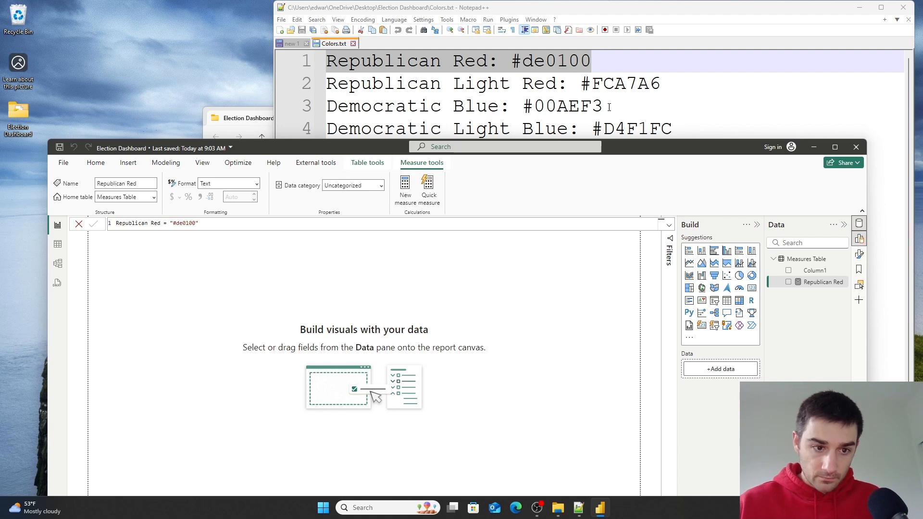
- Create a Republican Light Red measure returning the text "#FCA7A6", copied from the second line of Colors.txt
left_click(714, 88)
left_click_drag(692, 83, 294, 85)
key("ctrl+c")
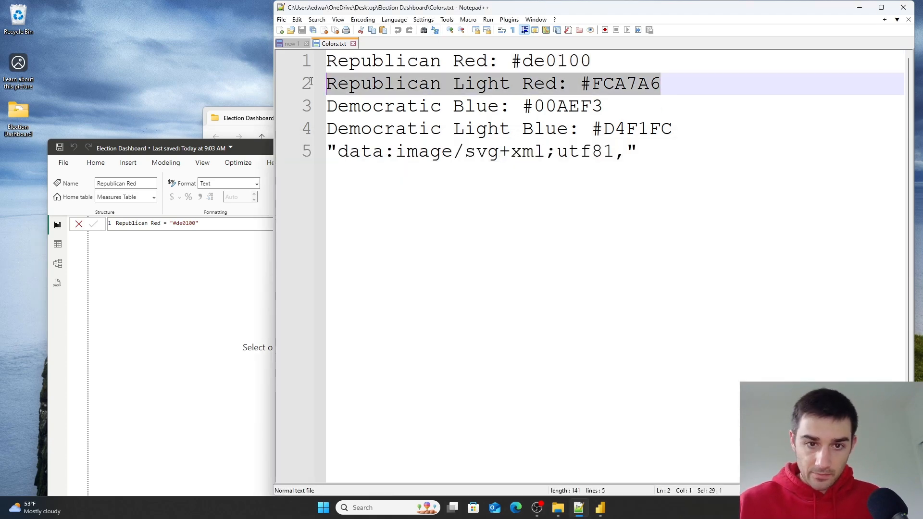
left_click(185, 367)
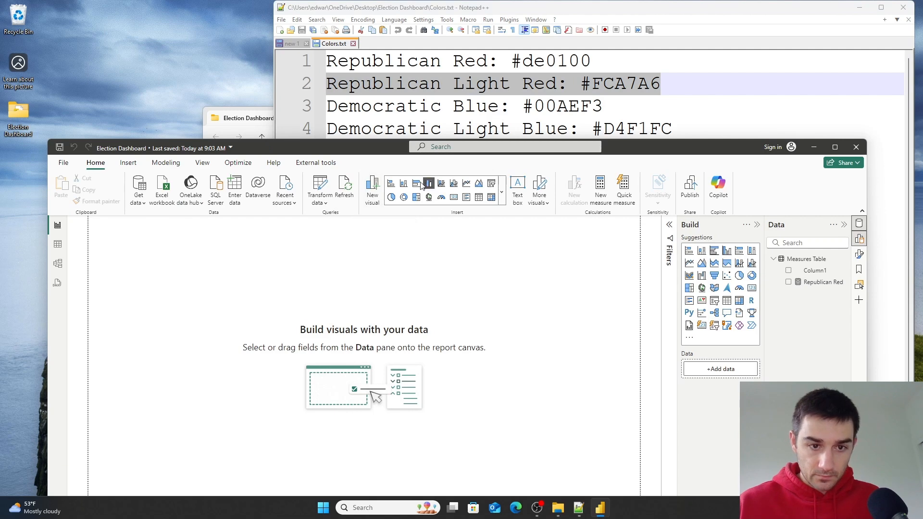
left_click(166, 163)
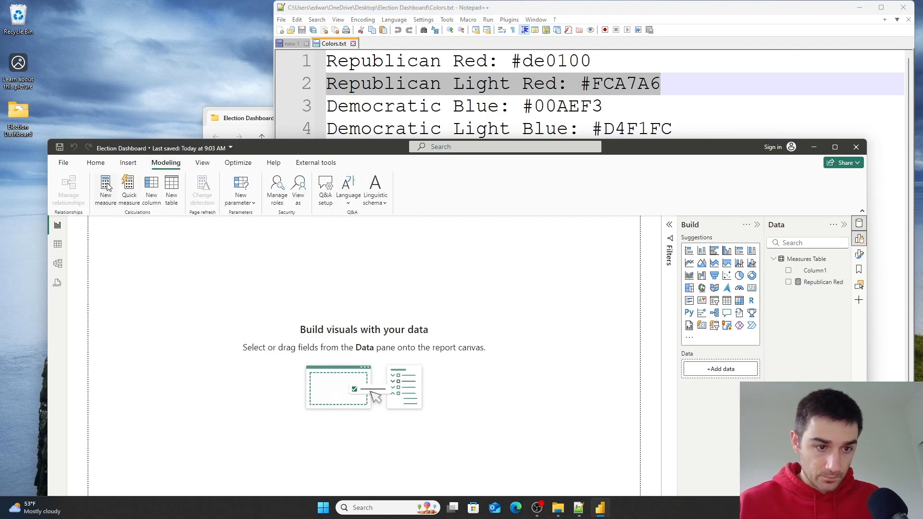
key("ctrl+v")
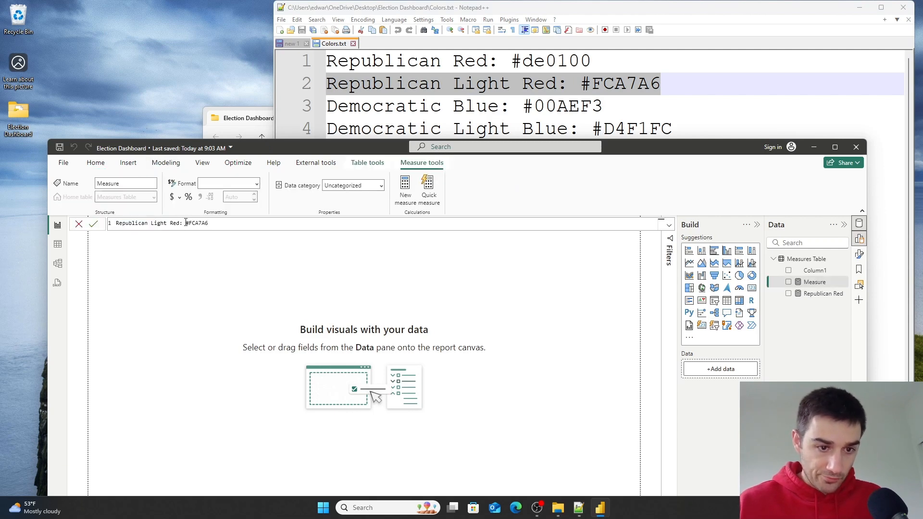
key("BackSpace")
type("=")
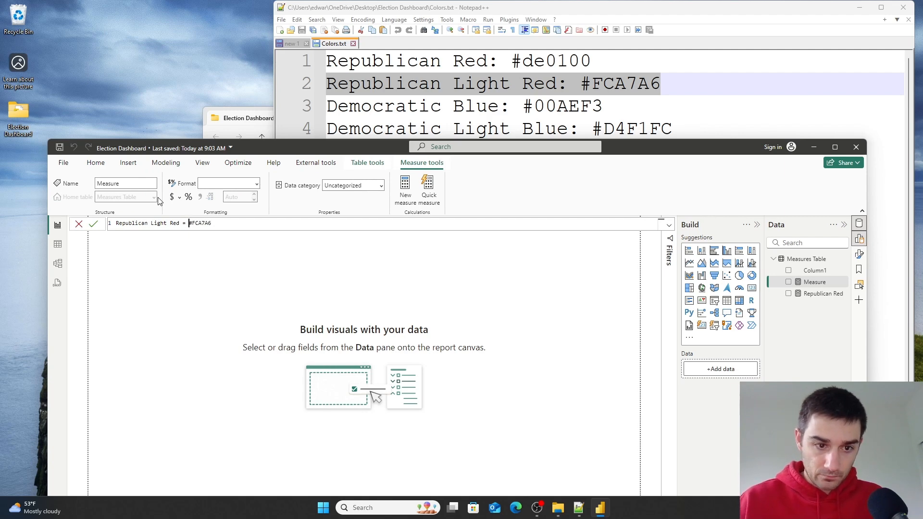
type("\"")
type("\"")
left_click(93, 230)
- Create a Democratic Blue measure returning the text "#00AEF3", copied from the third line of Colors.txt
left_click_drag(632, 108, 224, 113)
key("ctrl+c")
left_click(182, 390)
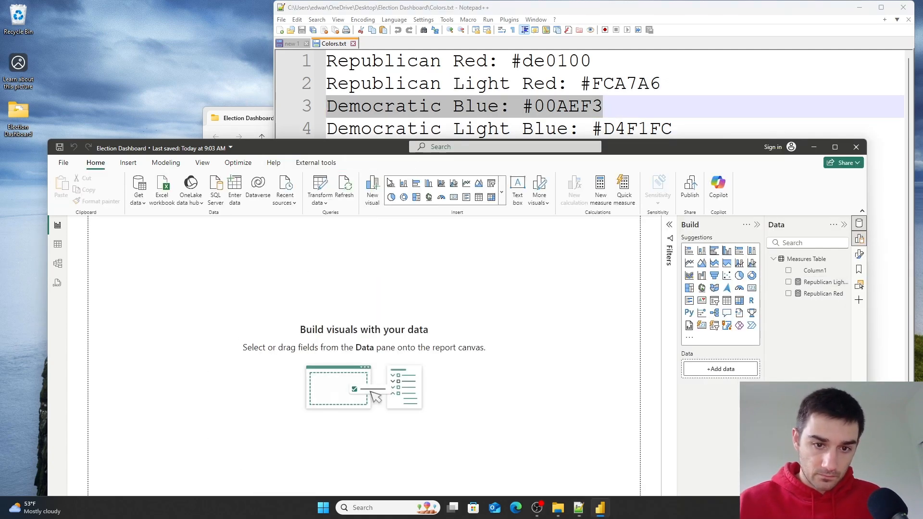
left_click(164, 161)
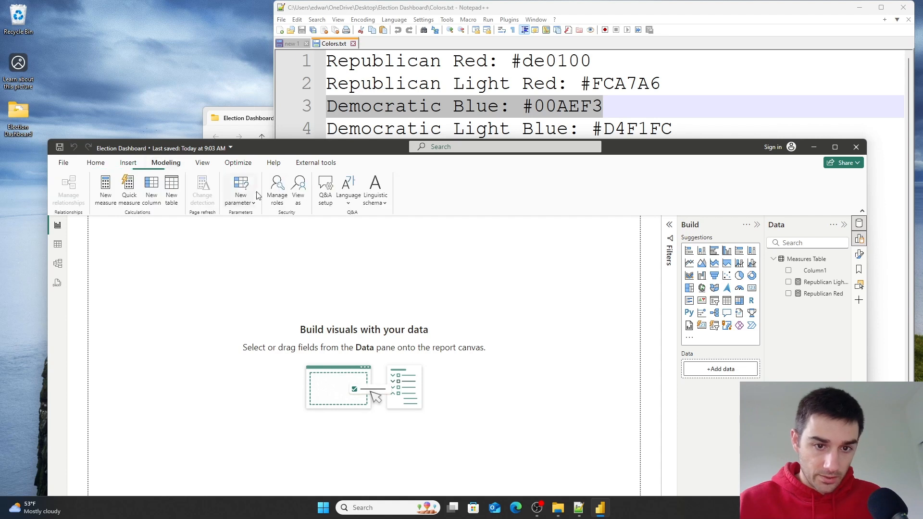
left_click(106, 190)
key("ctrl+v")
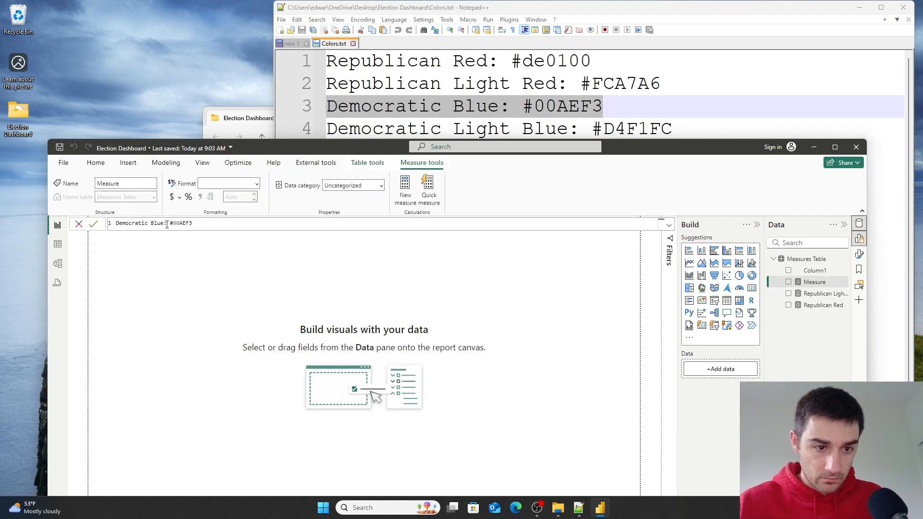
key("BackSpace")
key("BackSpace")
type("= \"")
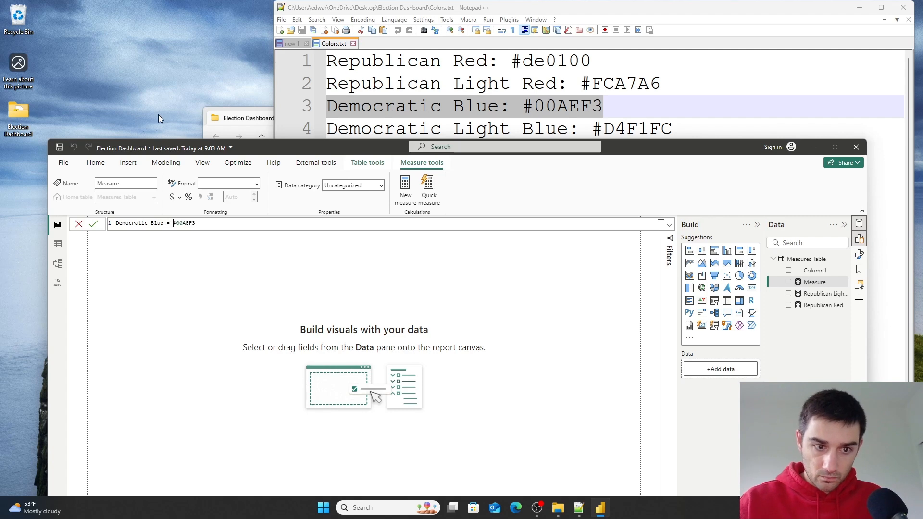
key("End")
type("\"")
left_click(93, 223)
- Create a Democratic Light Blue measure returning the text "#D4F1FC", copied from the fourth line of Colors.txt
left_click(682, 116)
left_click_drag(682, 126, 306, 129)
key("ctrl+c")
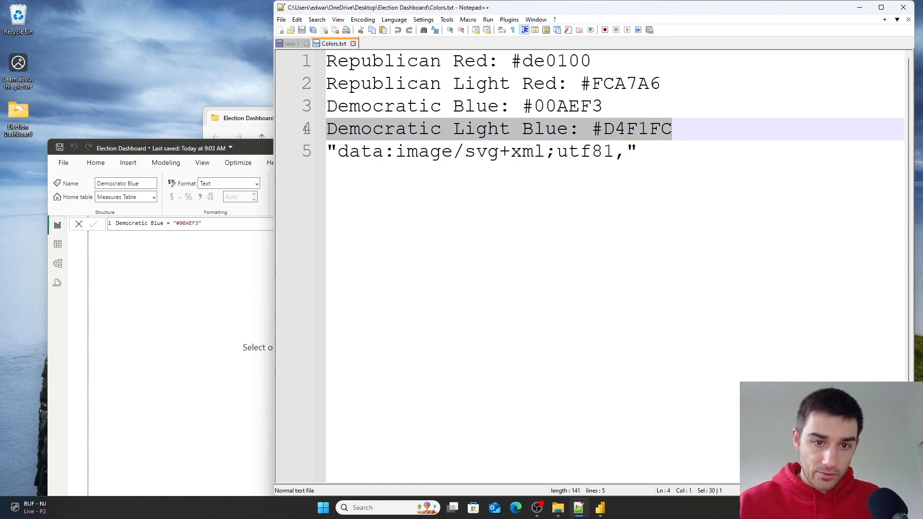
left_click(214, 262)
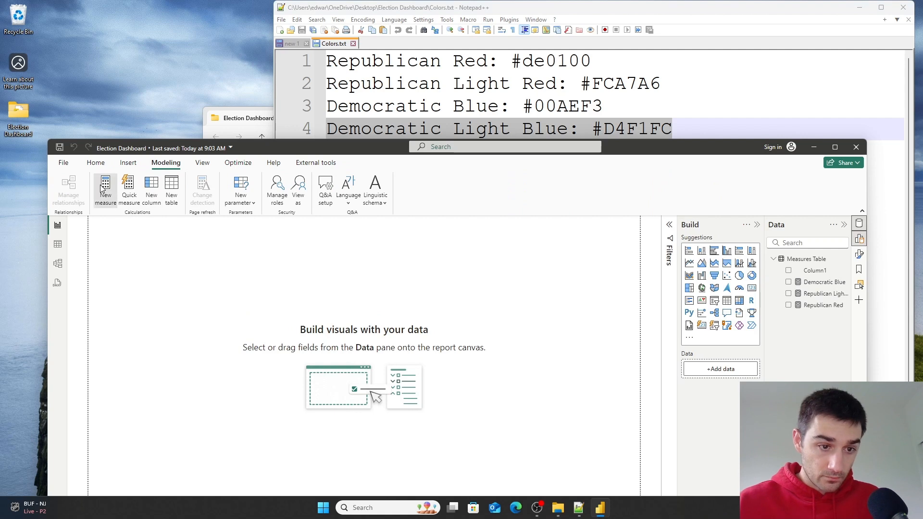
left_click(106, 188)
key("ctrl+v")
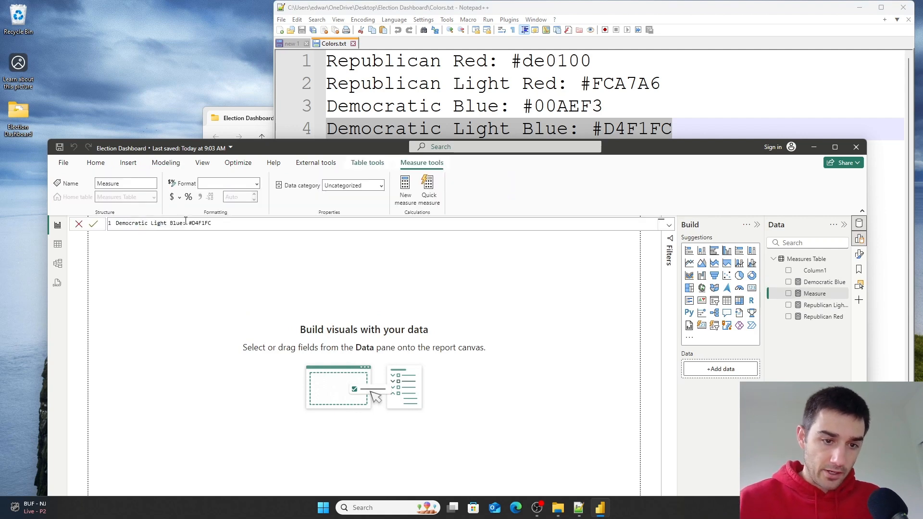
key("BackSpace")
type("= ")
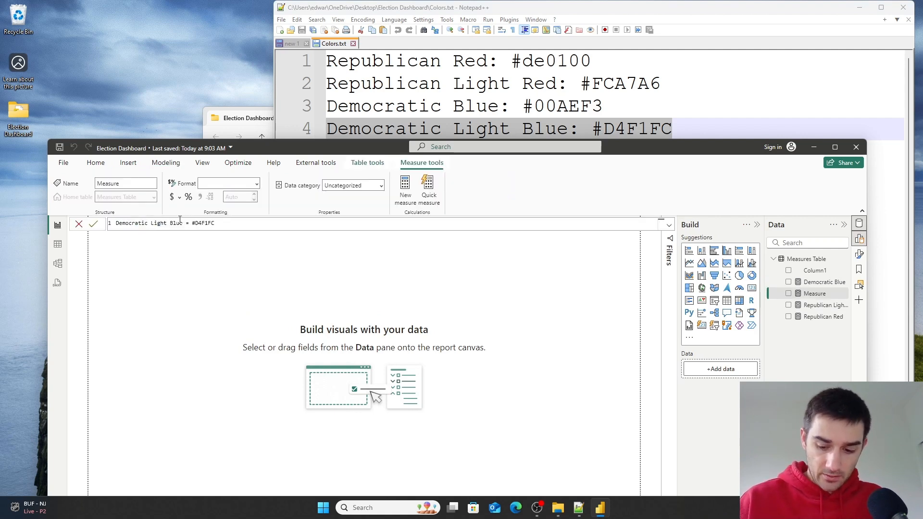
type("\"")
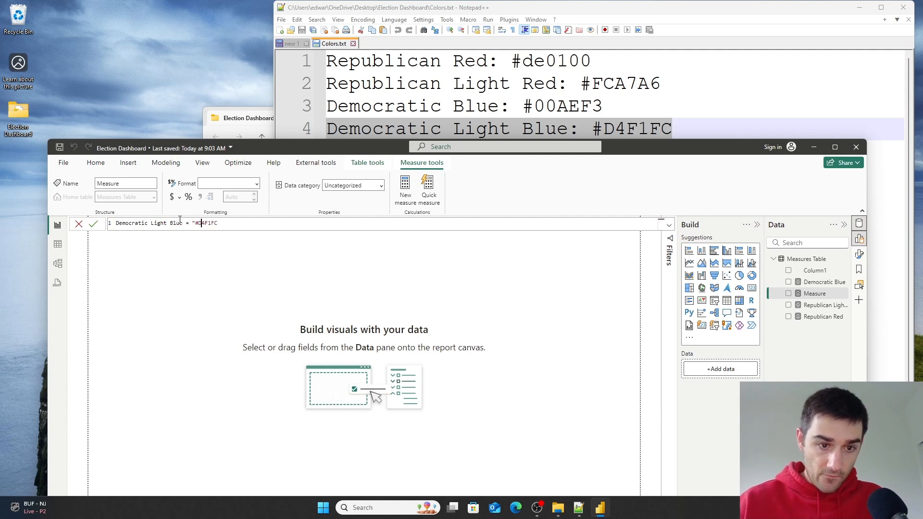
key("Right")
type("\"")
left_click(92, 224)
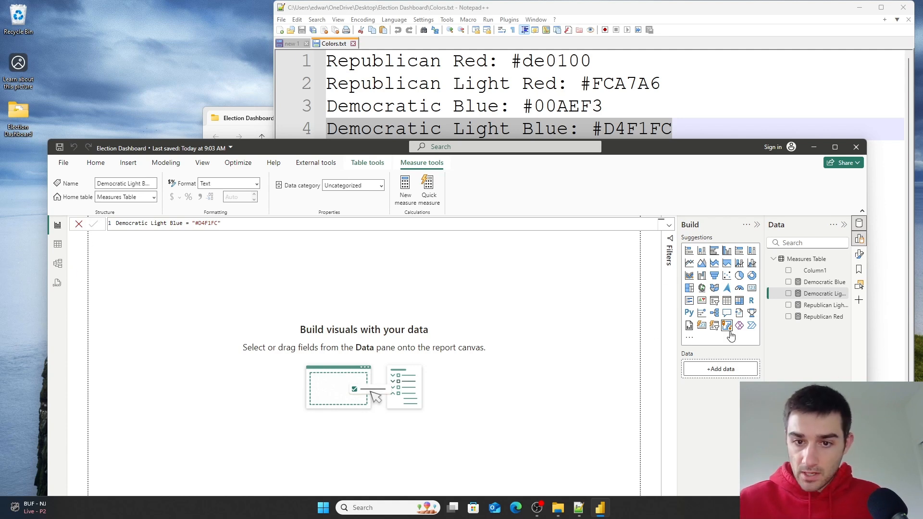
- In the model view, set the Democratic Blue measure's display folder to Colors
left_click_drag(764, 334, 735, 334)
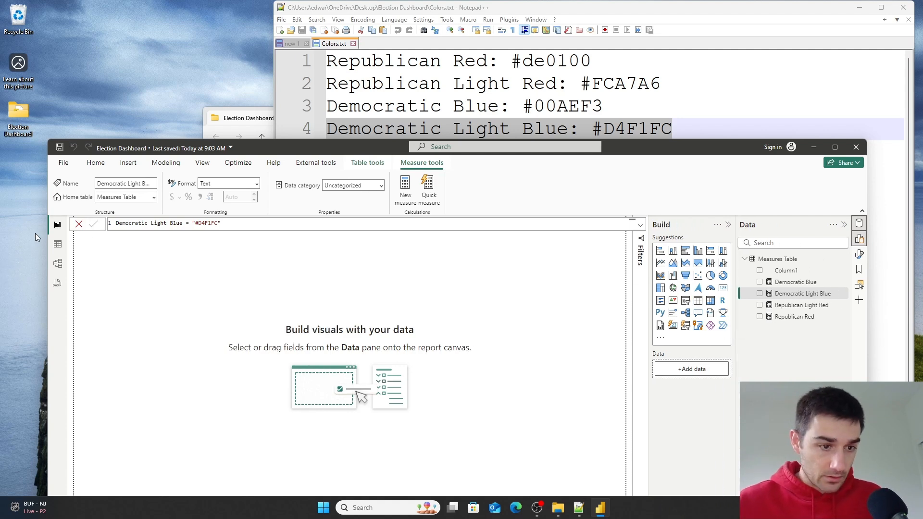
left_click(58, 283)
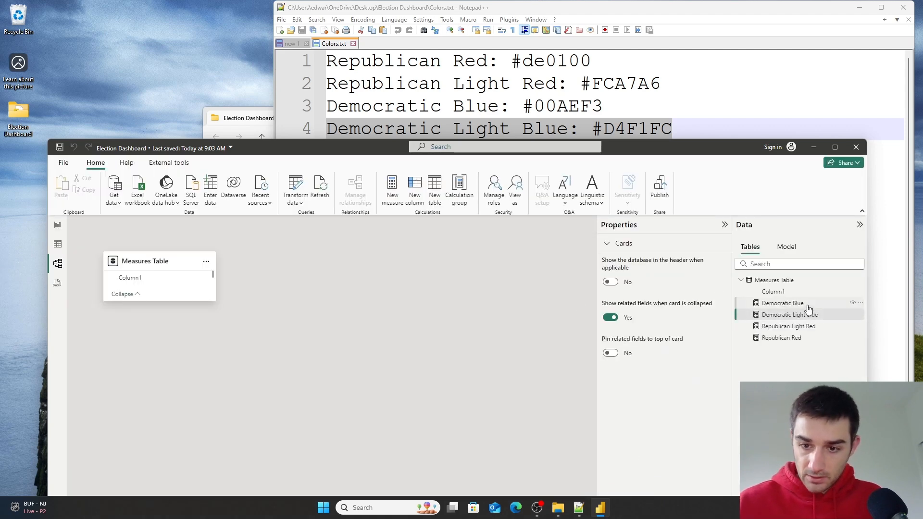
left_click(798, 303)
left_click_drag(682, 153, 668, 66)
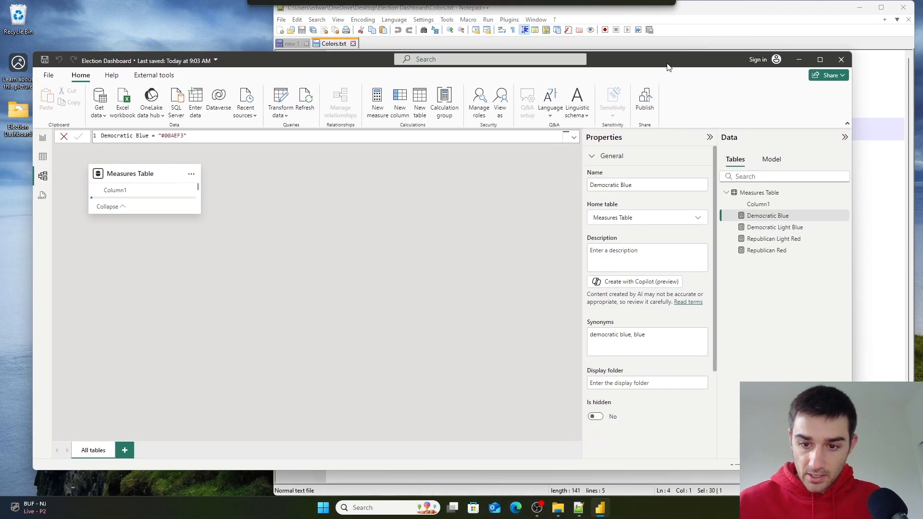
left_click(623, 383)
type("Colors")
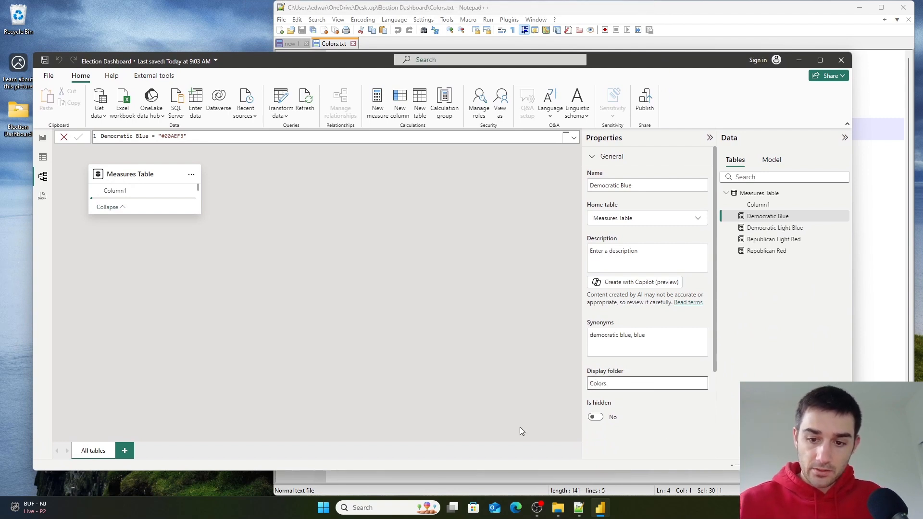
double_click(605, 383)
key("ctrl+c")
key("Return")
- Set the display folder of Democratic Light Blue, Republican Light Red and Republican Red measures to Colors
left_click(769, 239)
left_click(617, 385)
key("ctrl+v")
left_click(769, 372)
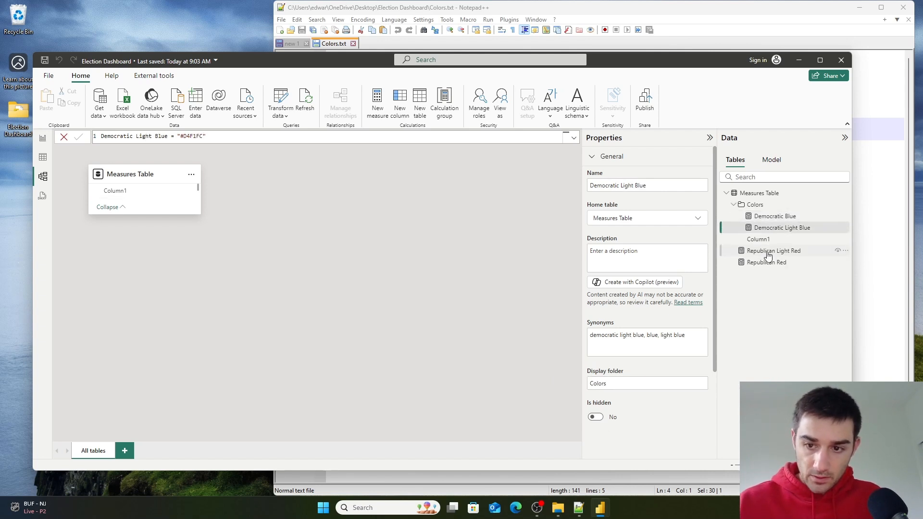
left_click(768, 256)
left_click(642, 383)
key("ctrl+v")
left_click(778, 314)
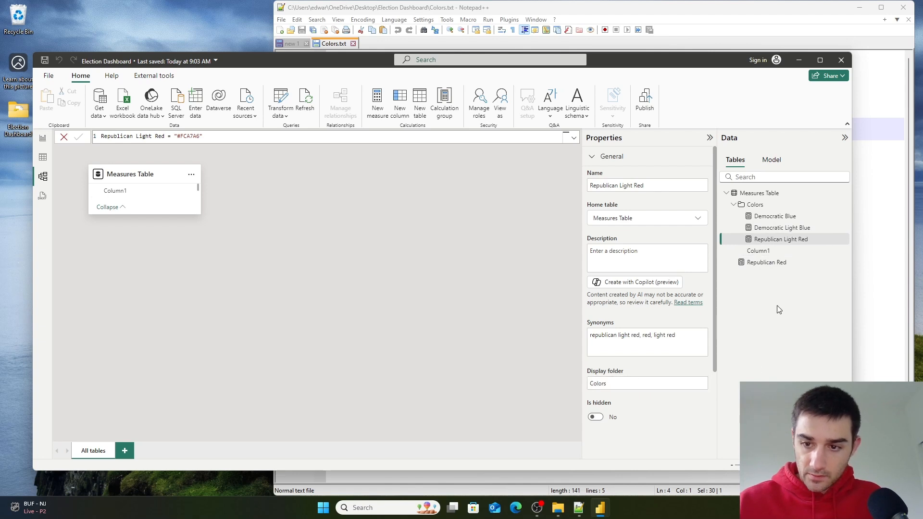
left_click(774, 263)
left_click(620, 383)
key("ctrl+v")
left_click(747, 380)
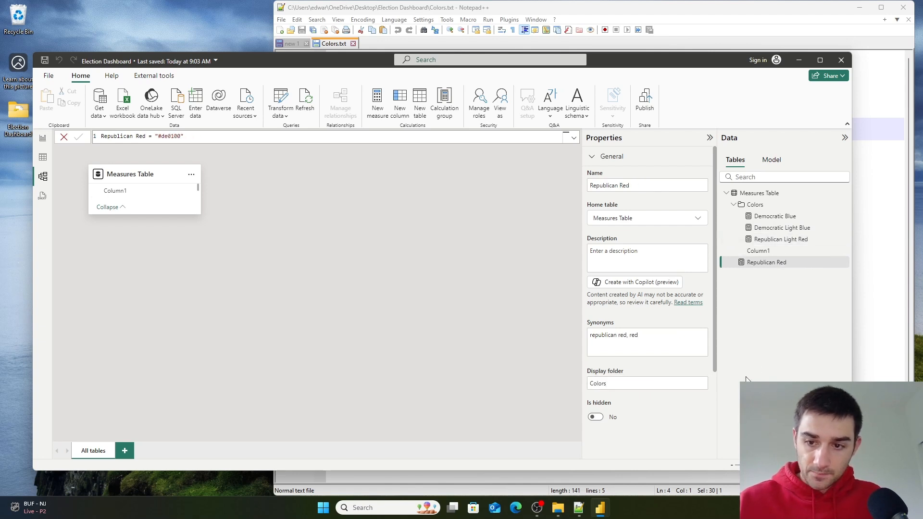
- Open the Measures Table query in Power Query and remove its Column1 column
left_click(733, 207)
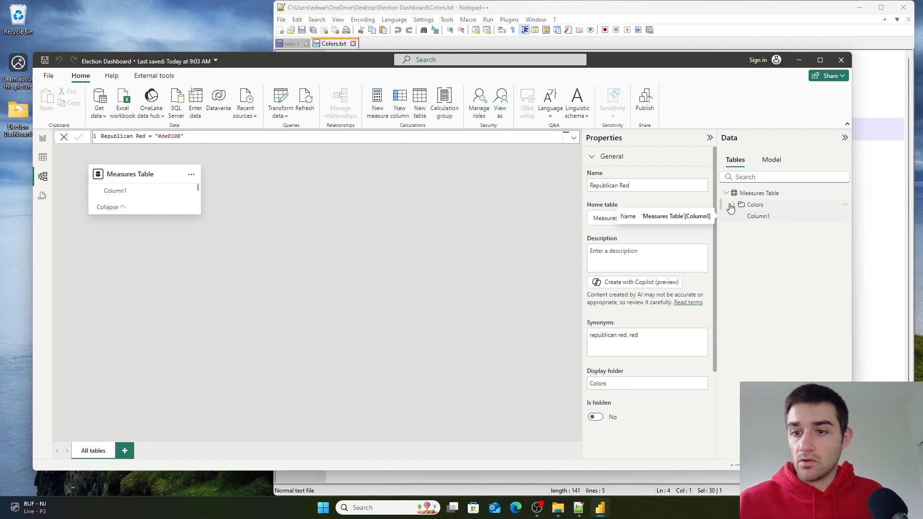
left_click(846, 193)
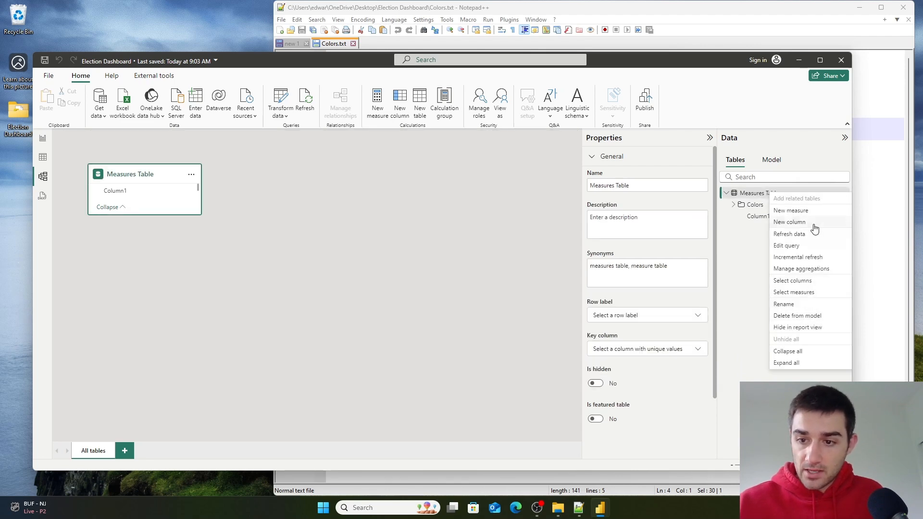
left_click(798, 245)
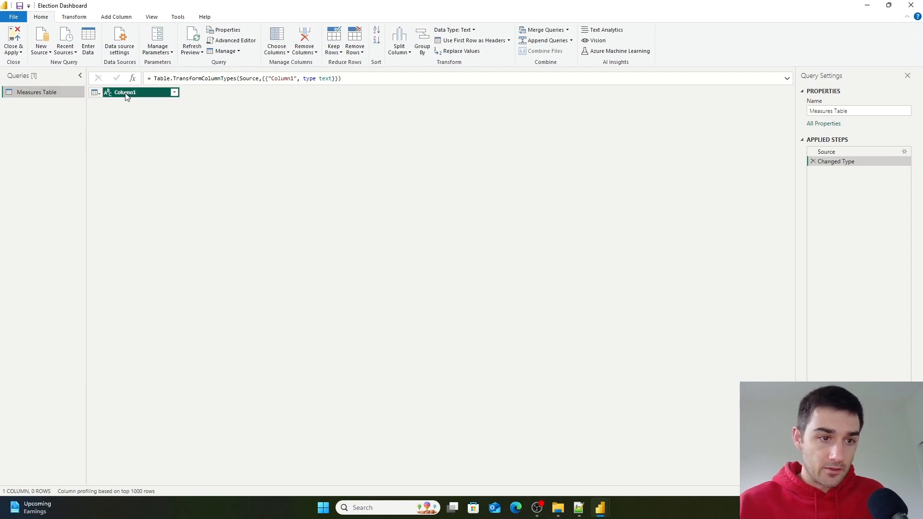
right_click(127, 96)
left_click(143, 114)
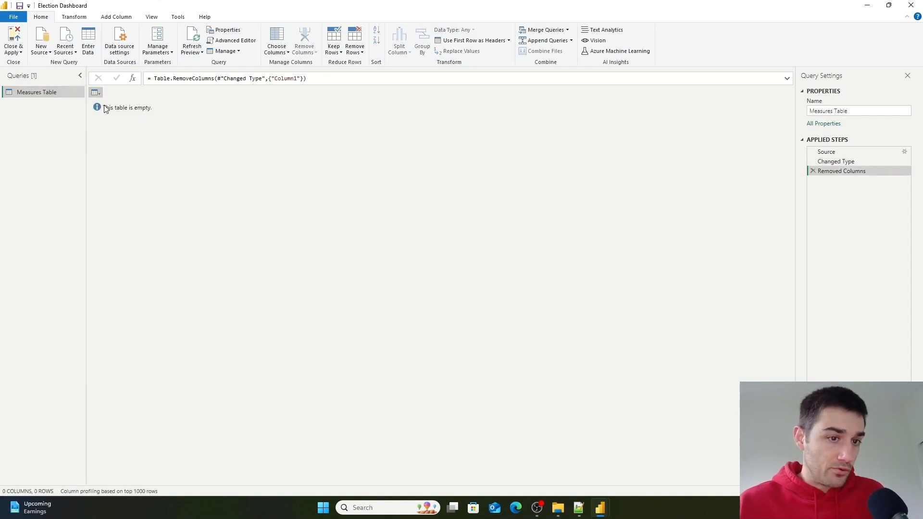
- Close Power Query and apply the changes to the Measures Table
left_click(13, 50)
left_click(56, 63)
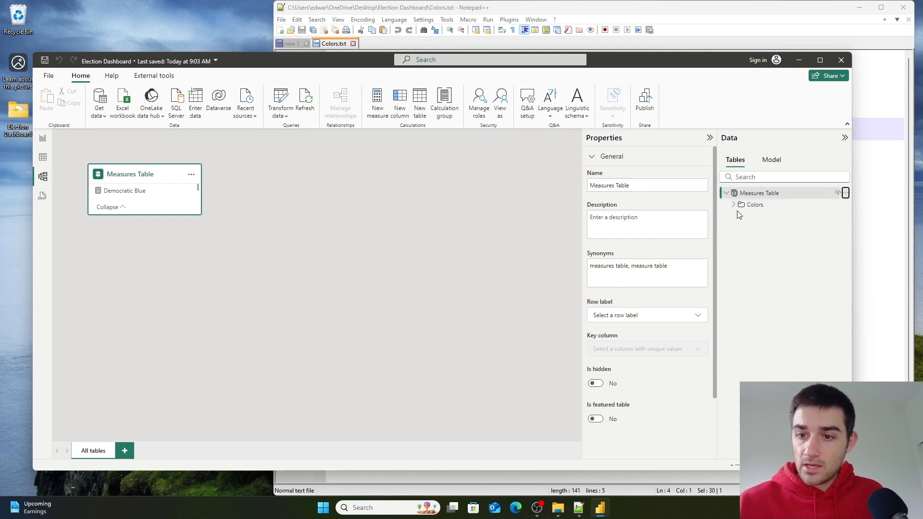
- Move the Measures Table card toward the middle of the model canvas
left_click(733, 205)
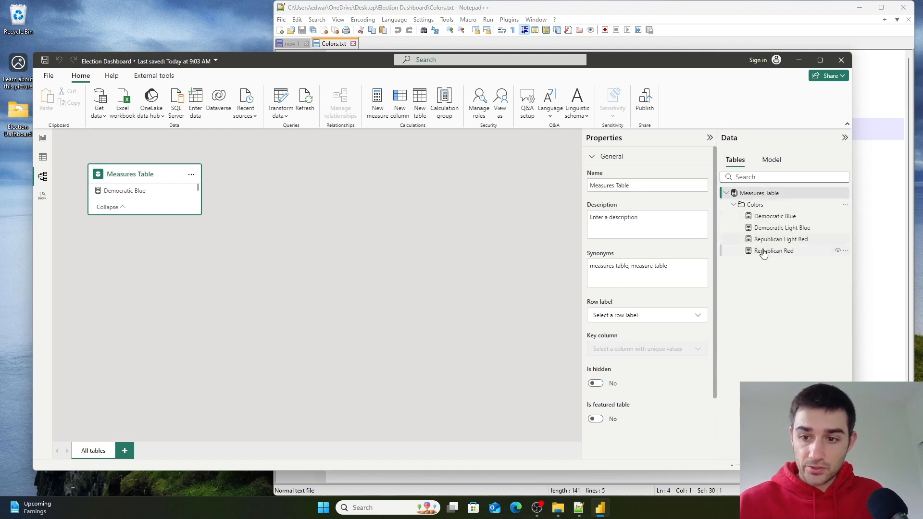
left_click(733, 205)
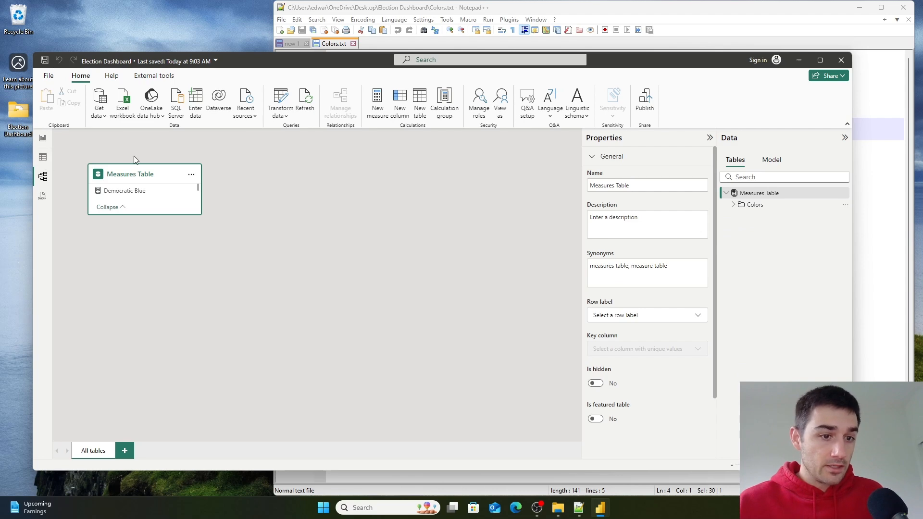
left_click_drag(142, 178, 413, 178)
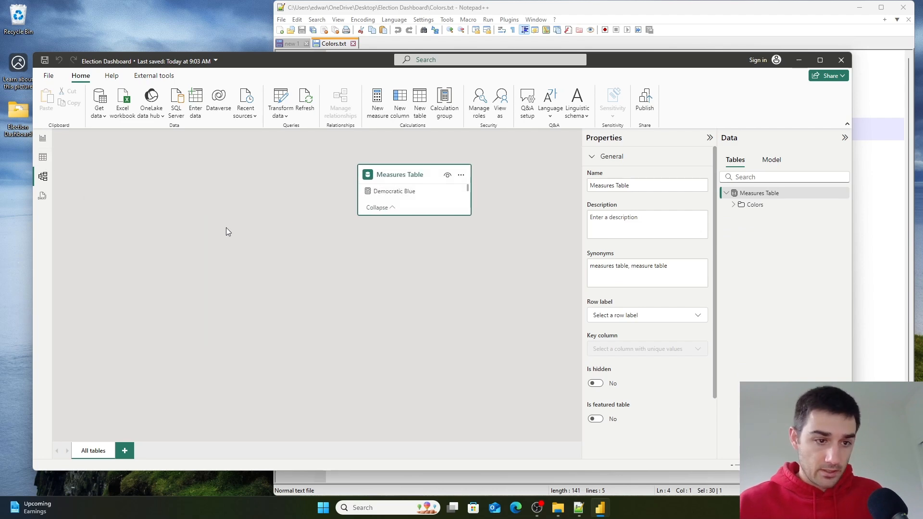
- Open the Biden Icon SVG file from the Election Dashboard folder in Microsoft Edge to preview it
left_click_drag(322, 60, 344, 261)
left_click(371, 202)
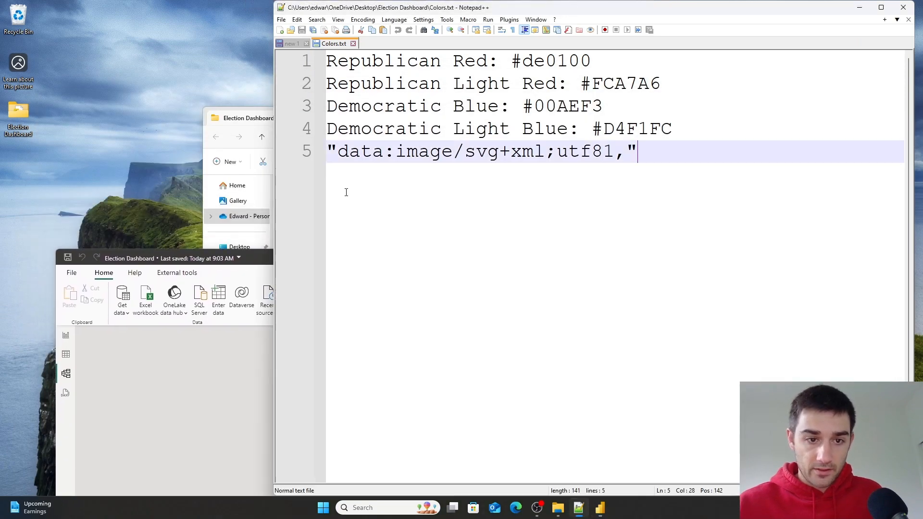
left_click(239, 120)
left_click(308, 214)
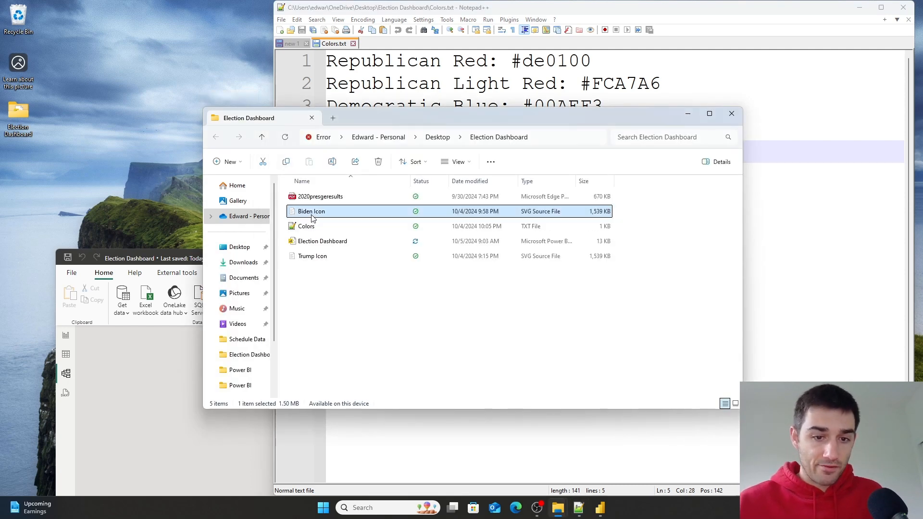
right_click(312, 216)
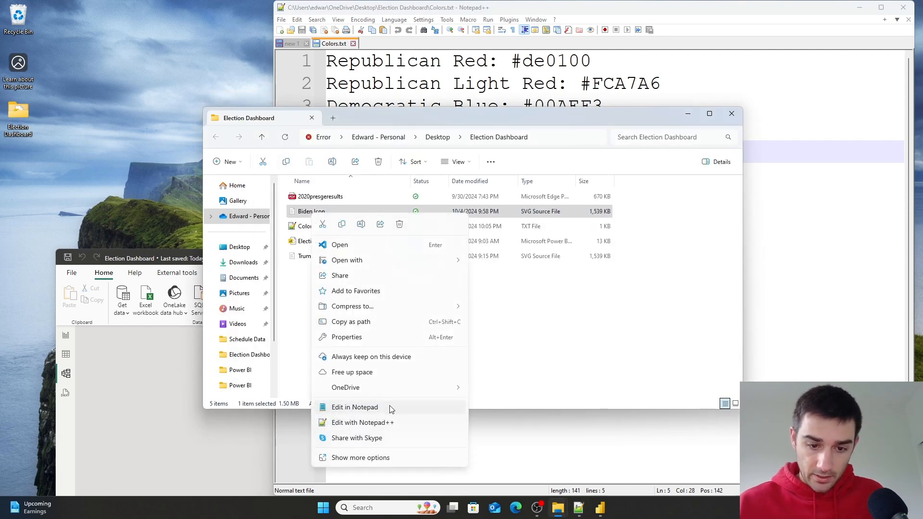
mouse_move(443, 262)
left_click(488, 262)
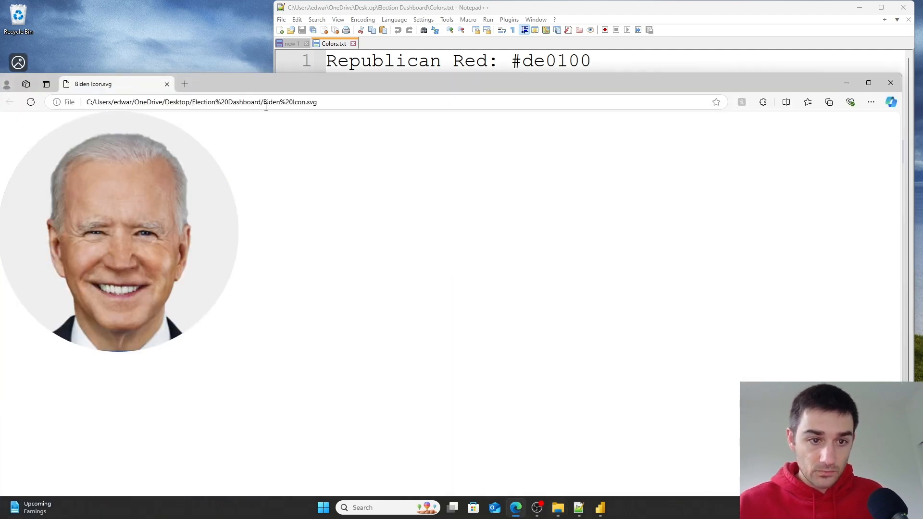
left_click_drag(267, 89, 399, 322)
- Preview the Trump Icon SVG file in Microsoft Edge, then close both preview tabs
left_click(317, 259)
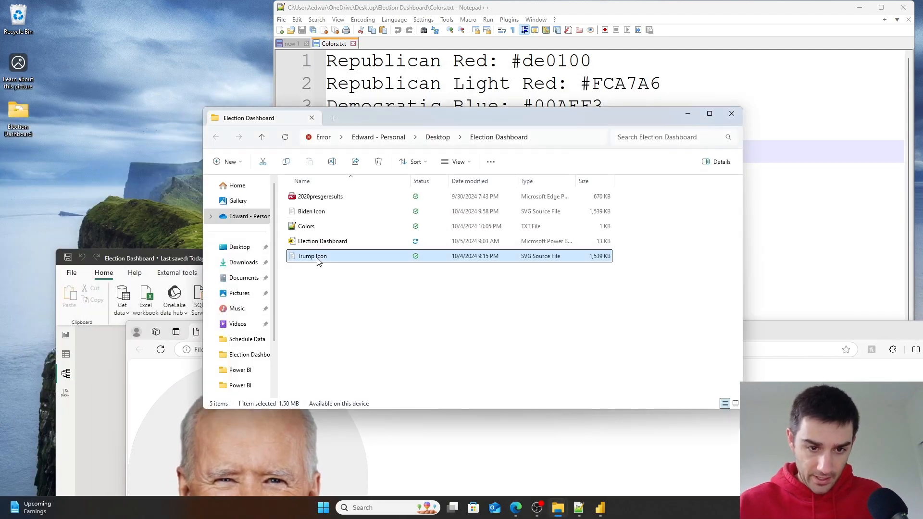
right_click(317, 259)
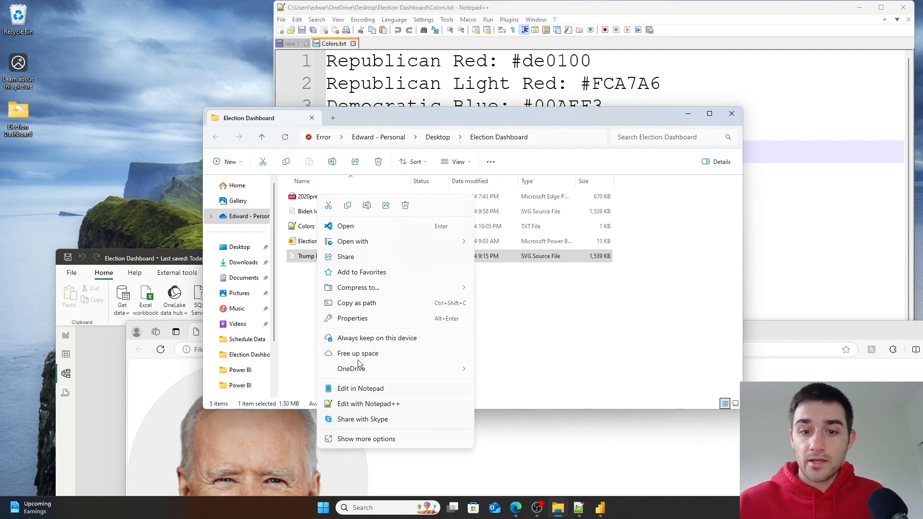
mouse_move(358, 243)
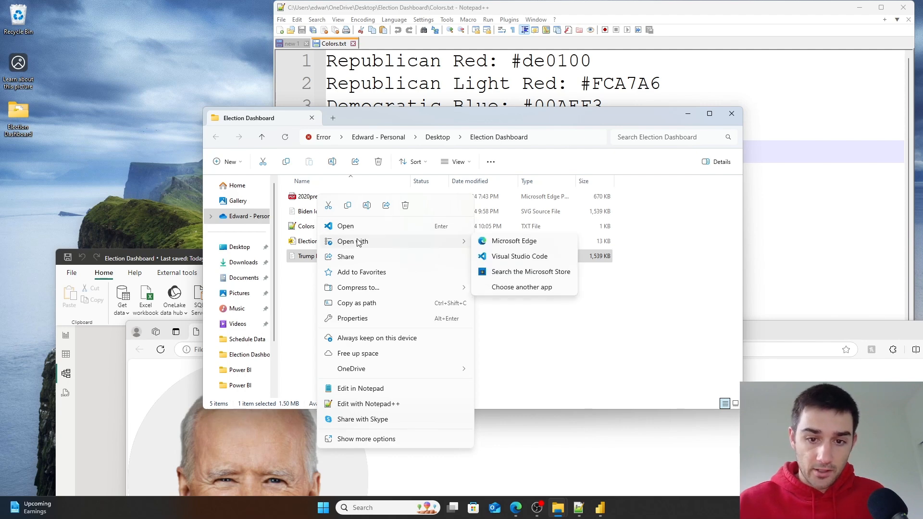
left_click(503, 243)
left_click_drag(502, 327, 476, 123)
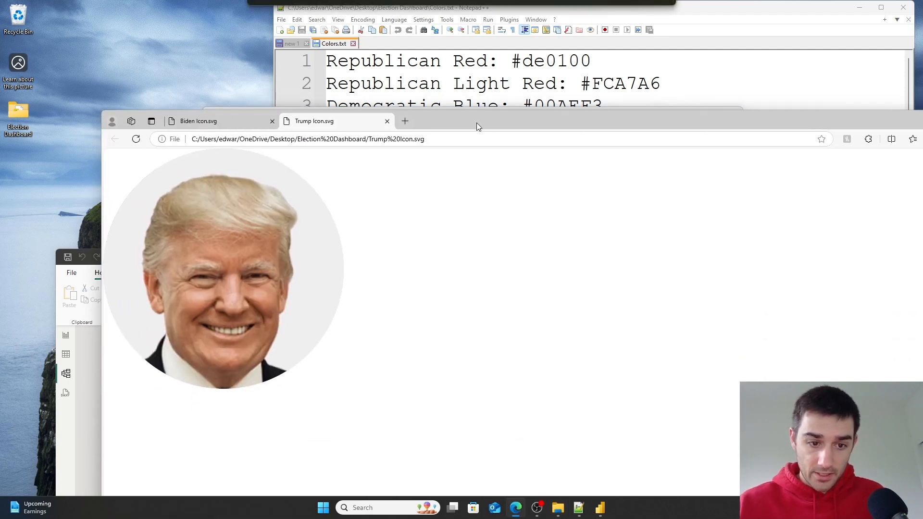
left_click(250, 122)
left_click(301, 126)
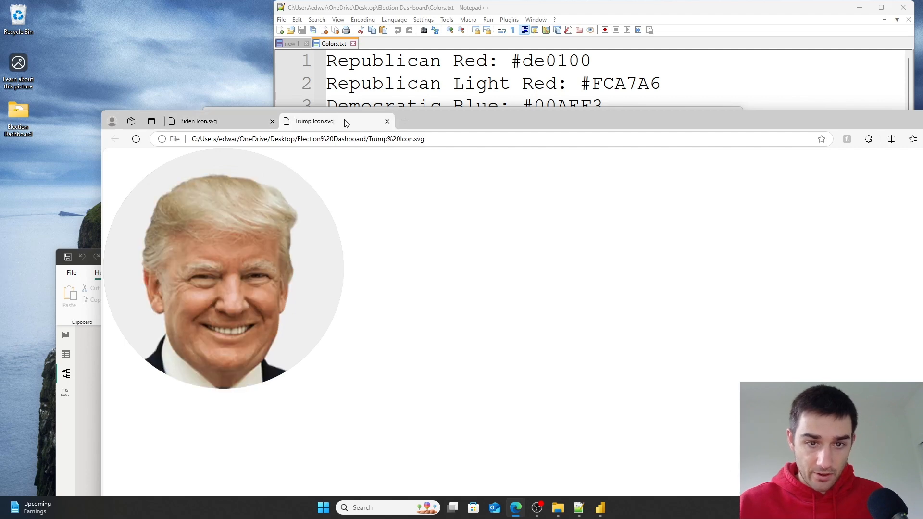
left_click(387, 121)
left_click(273, 123)
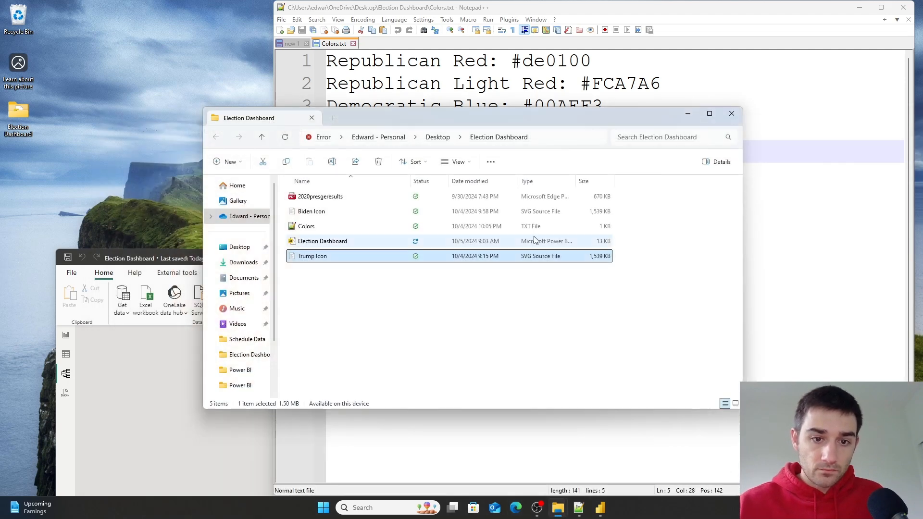
- Open the Biden Icon SVG file in Visual Studio Code
left_click(313, 213)
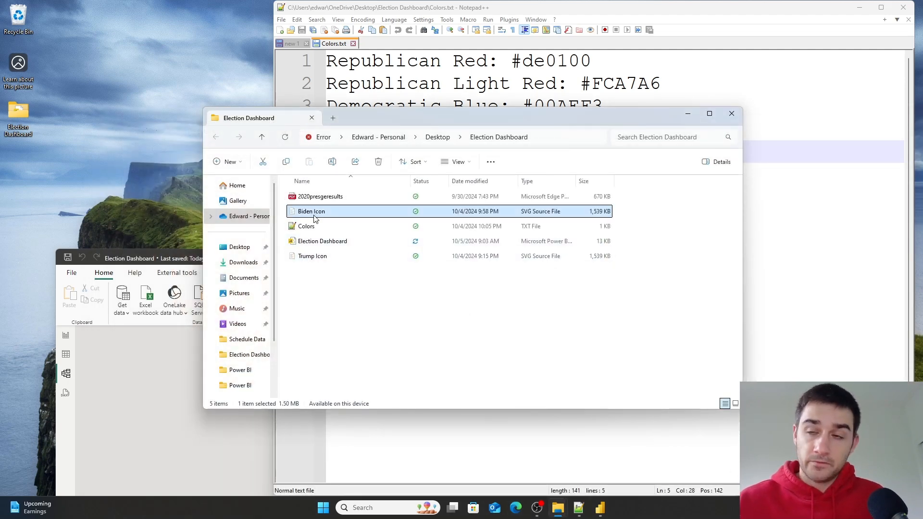
right_click(315, 219)
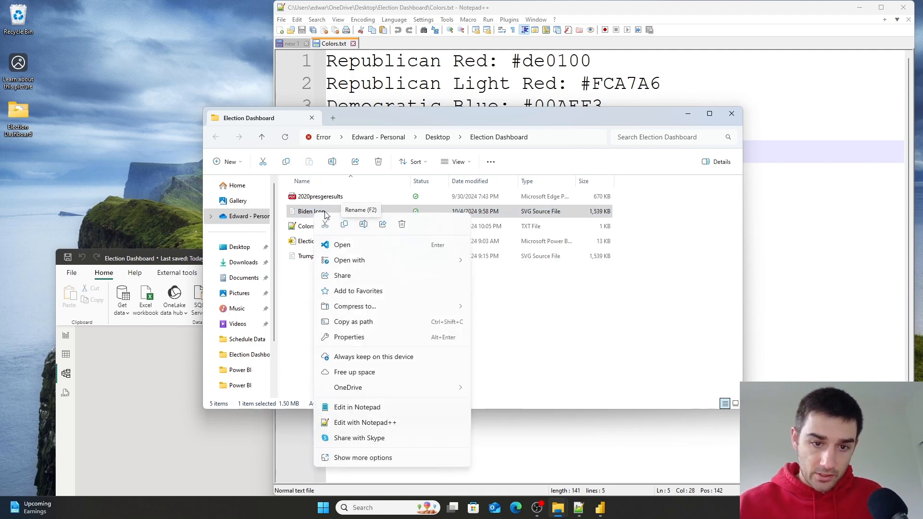
left_click(339, 245)
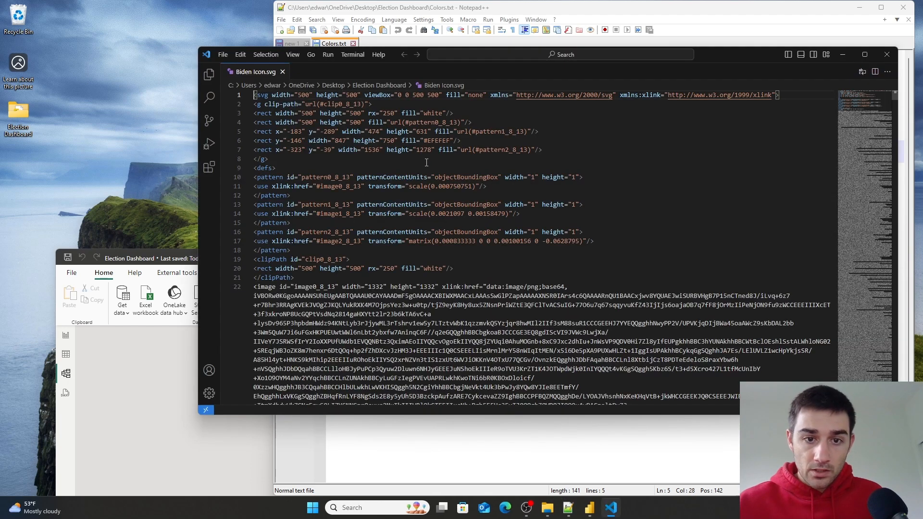
left_click(427, 162)
left_click(362, 116)
left_click(361, 109)
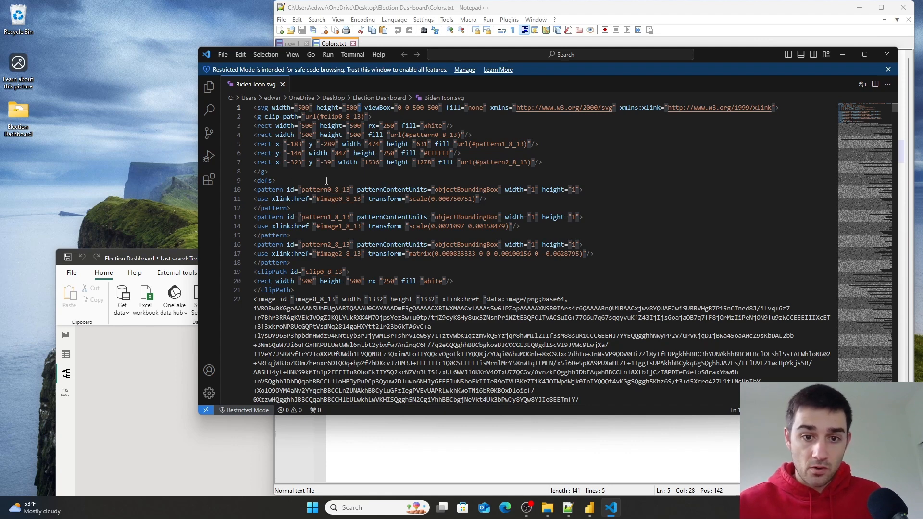
- Replace every double quote in the Biden Icon SVG code with two double quotes, then select all the code
double_click(364, 164)
left_click(362, 163)
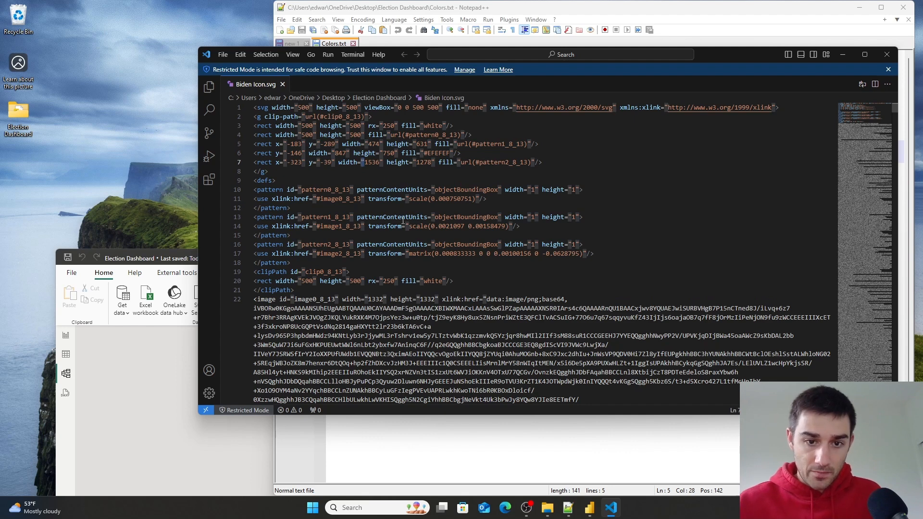
key("ctrl+h")
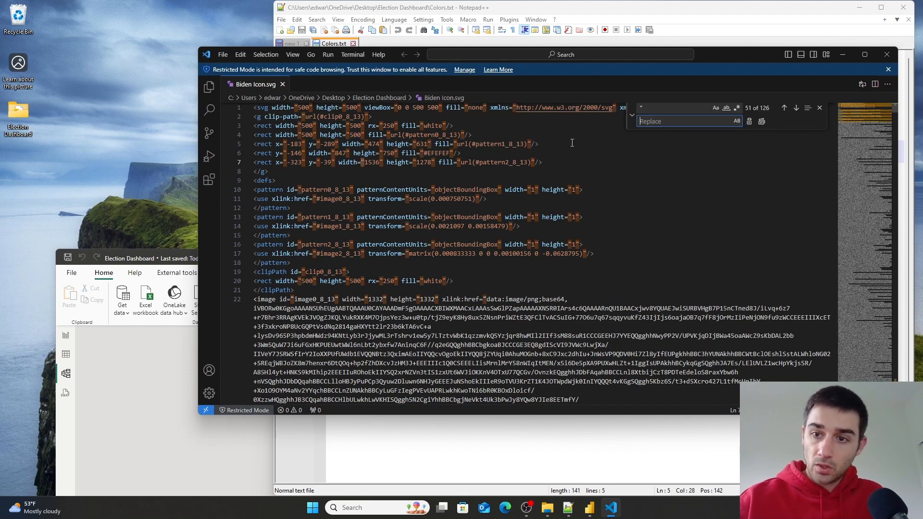
type("'")
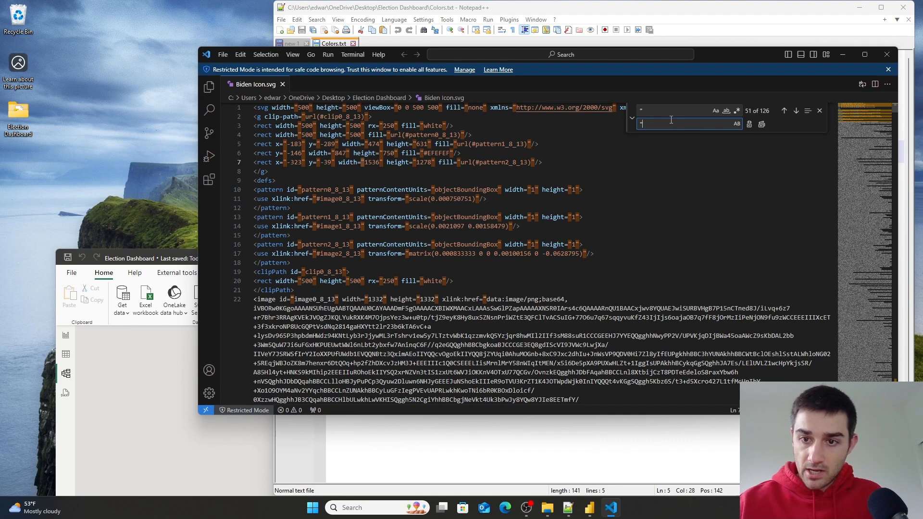
type("\"")
left_click(762, 124)
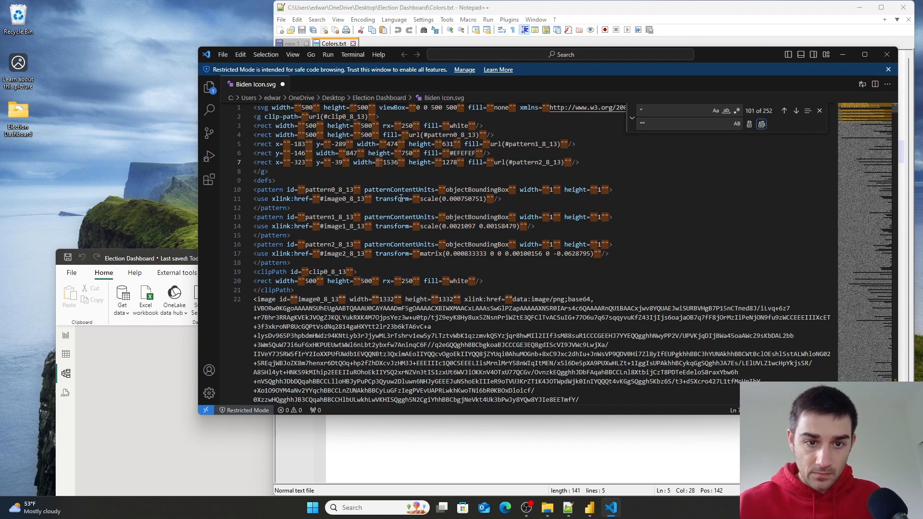
left_click(429, 188)
key("ctrl+a")
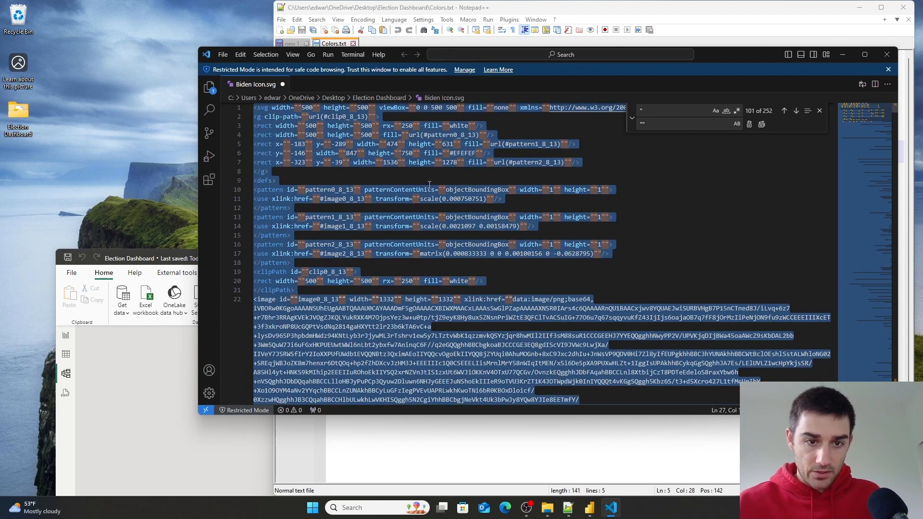
- Create a new measure named Biden Icon equal to an opening quote followed by the pasted SVG code
left_click(175, 390)
left_click_drag(646, 263, 634, 140)
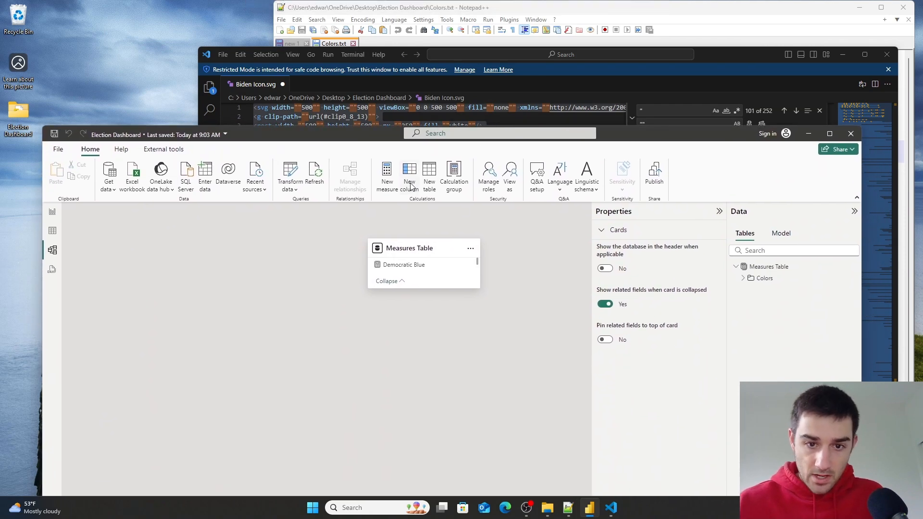
left_click(387, 173)
left_click(278, 212)
left_click_drag(158, 206, 38, 209)
type("B")
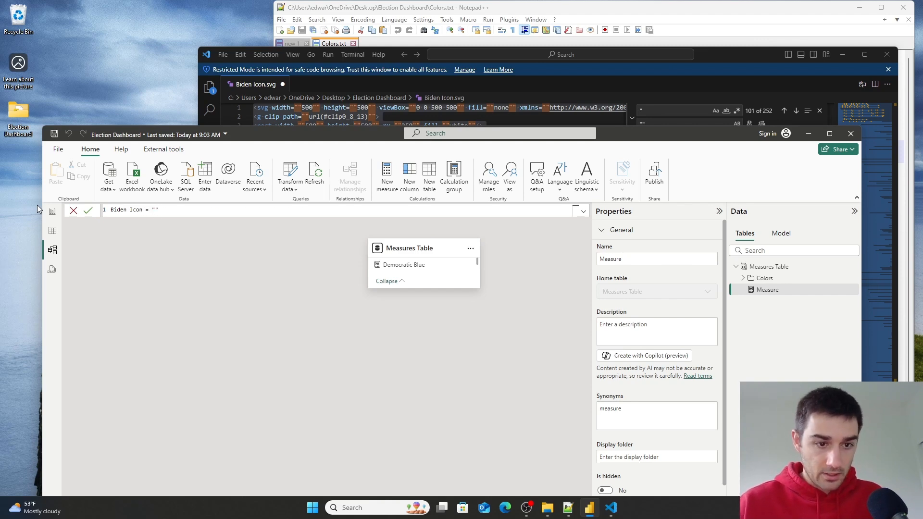
type("iden Icon = \"")
key("ctrl+v")
- Insert the data:image/svg+xml;utf8, prefix line from Colors.txt and an ampersand before the SVG in the Biden Icon formula, and commit it
scroll(359, 290, "up", 15)
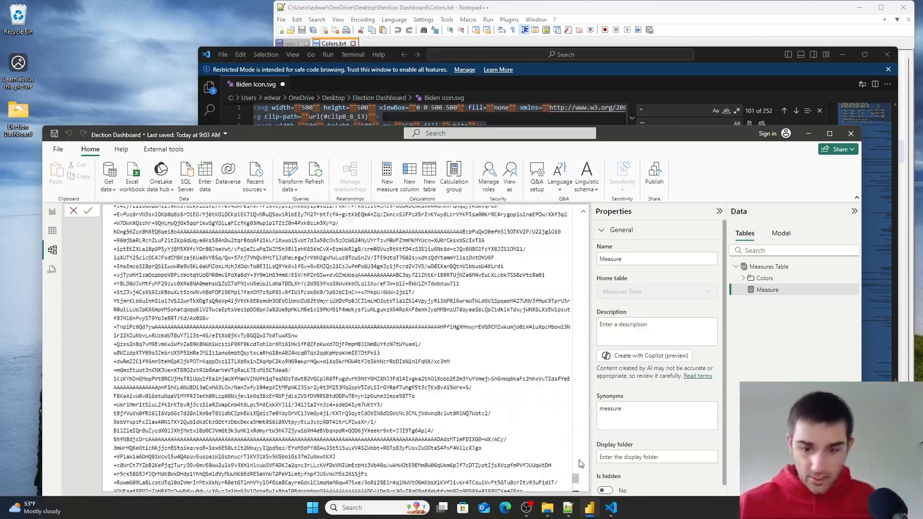
left_click_drag(576, 477, 575, 208)
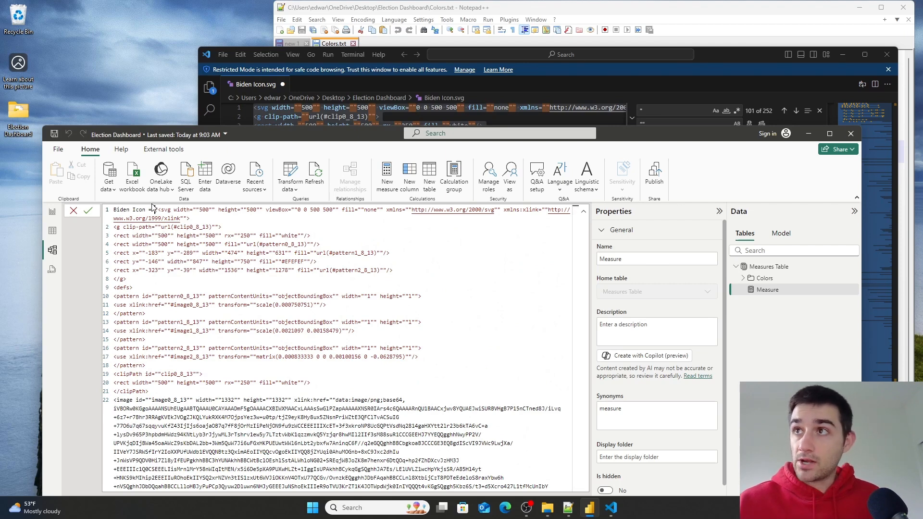
left_click(152, 208)
left_click(568, 508)
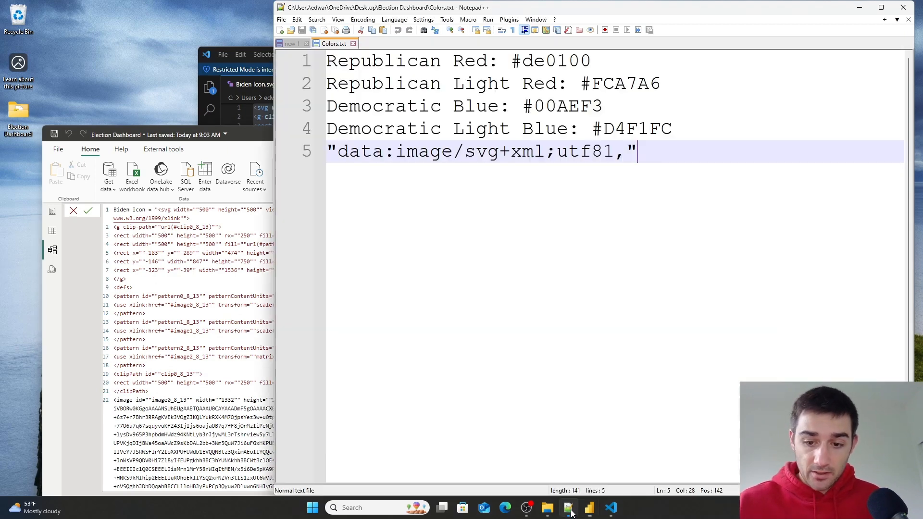
left_click_drag(642, 154, 185, 153)
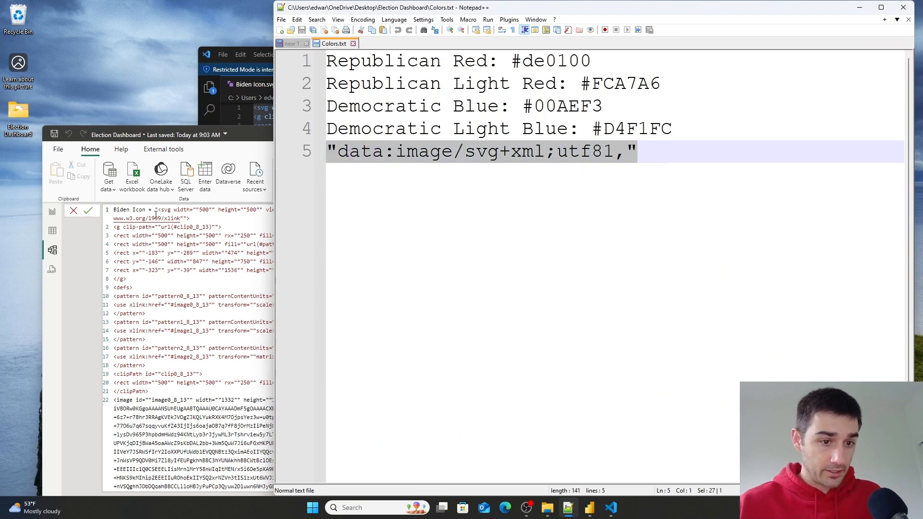
key("ctrl+c")
left_click(152, 209)
key("ctrl+v")
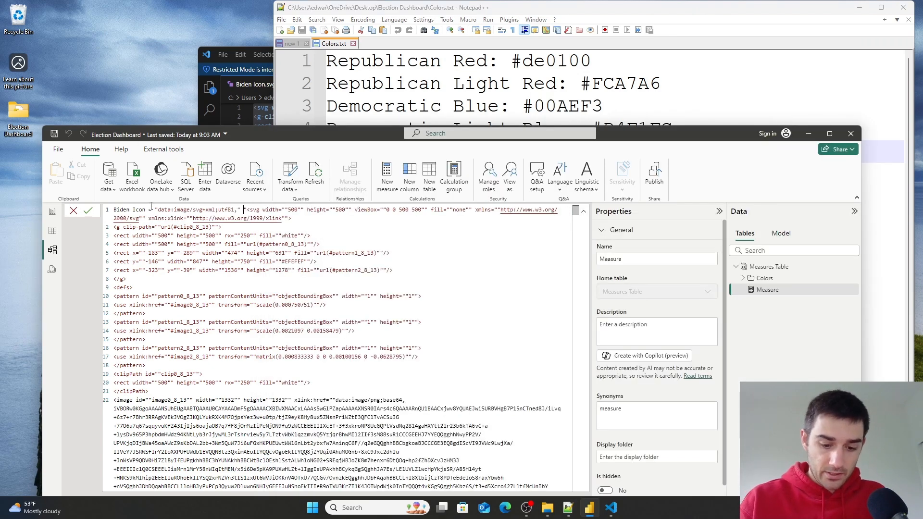
type("&")
left_click(92, 212)
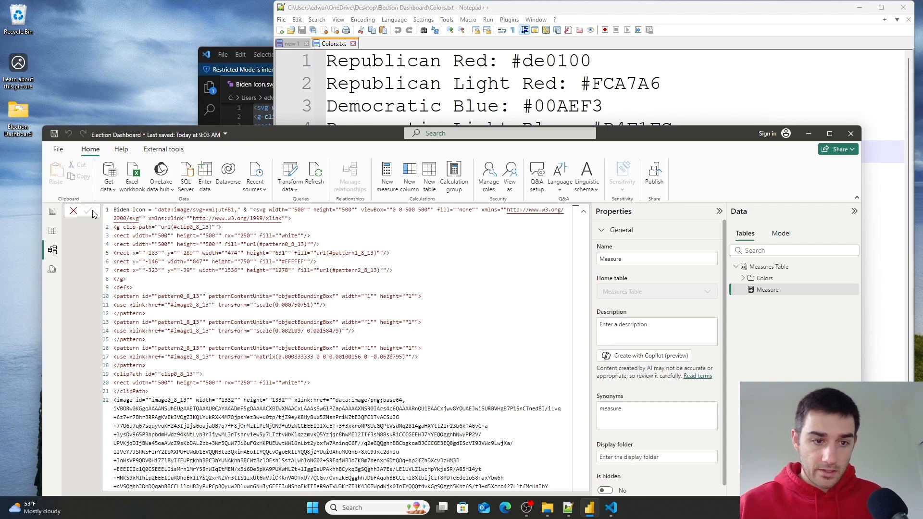
left_click(583, 212)
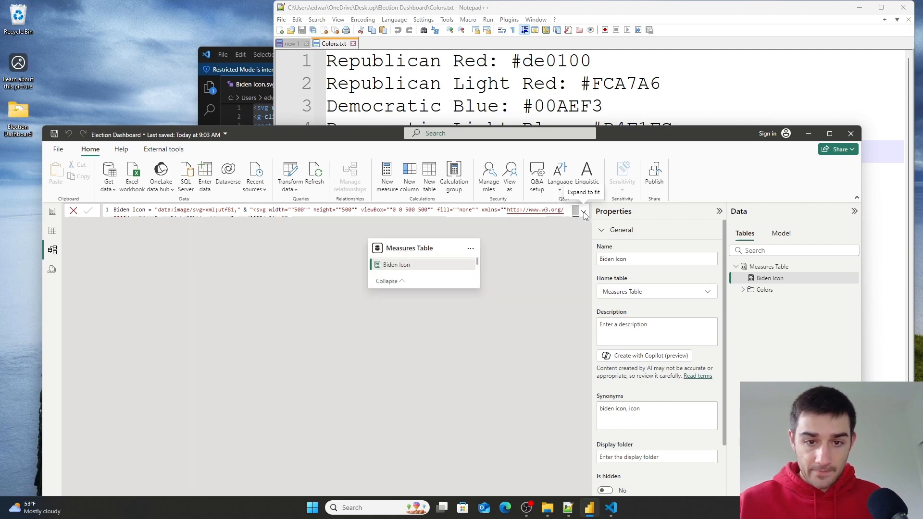
- Set the Biden Icon measure's data category to Image URL
left_click(53, 230)
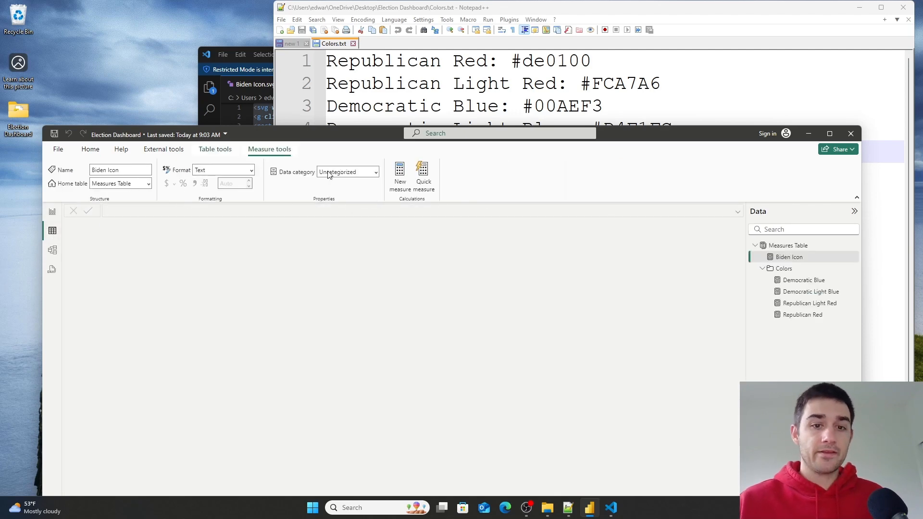
left_click(376, 173)
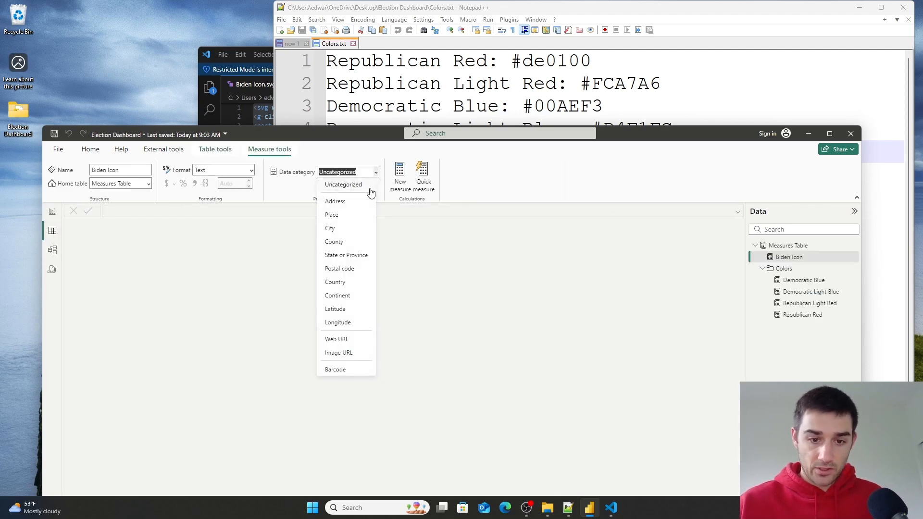
left_click(347, 353)
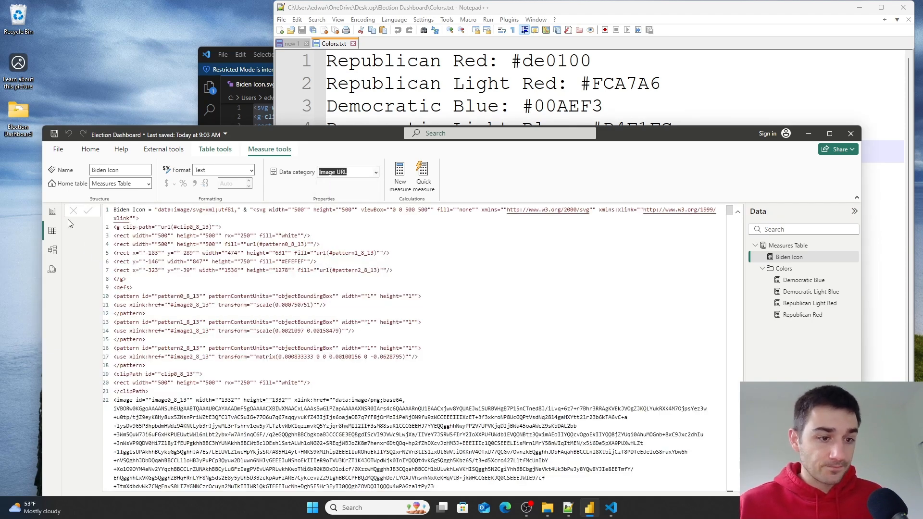
- Add a table visual to the report page showing the Biden Icon measure and enlarge it
left_click(53, 211)
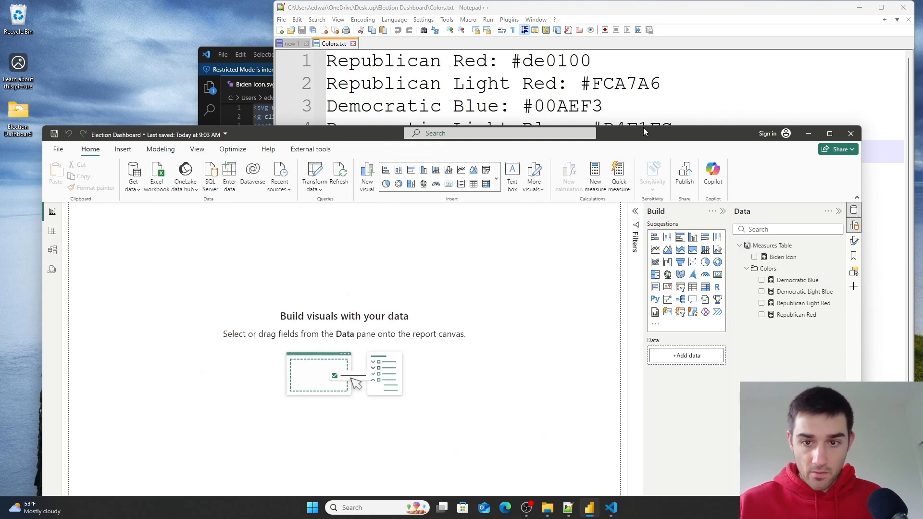
left_click_drag(657, 137, 649, 74)
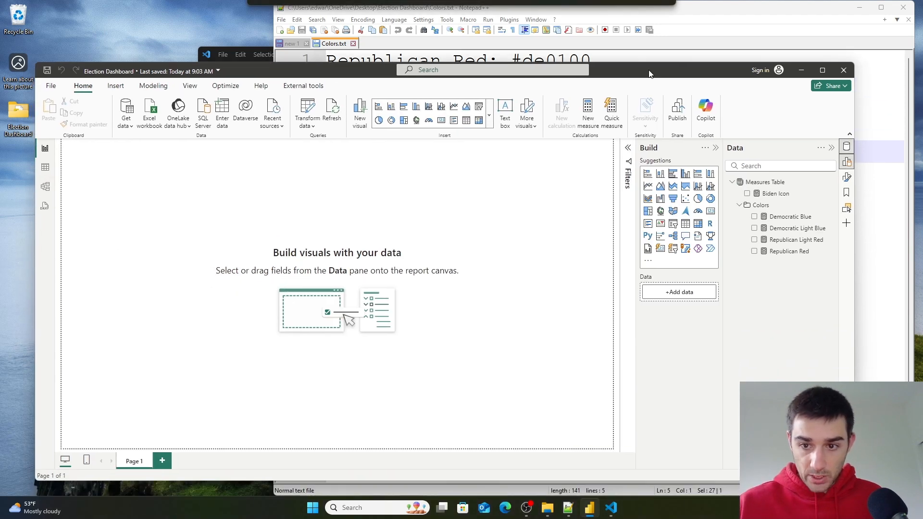
left_click(698, 224)
left_click_drag(768, 194, 674, 361)
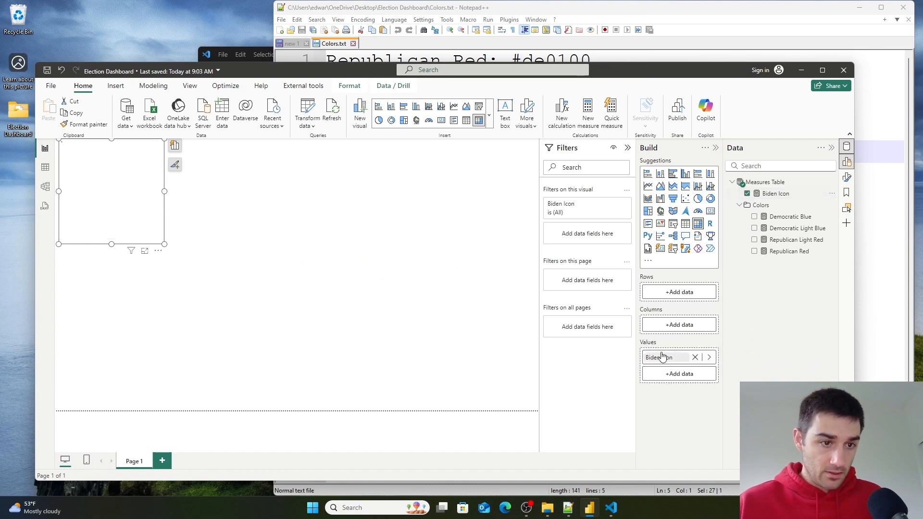
left_click_drag(134, 200, 173, 238)
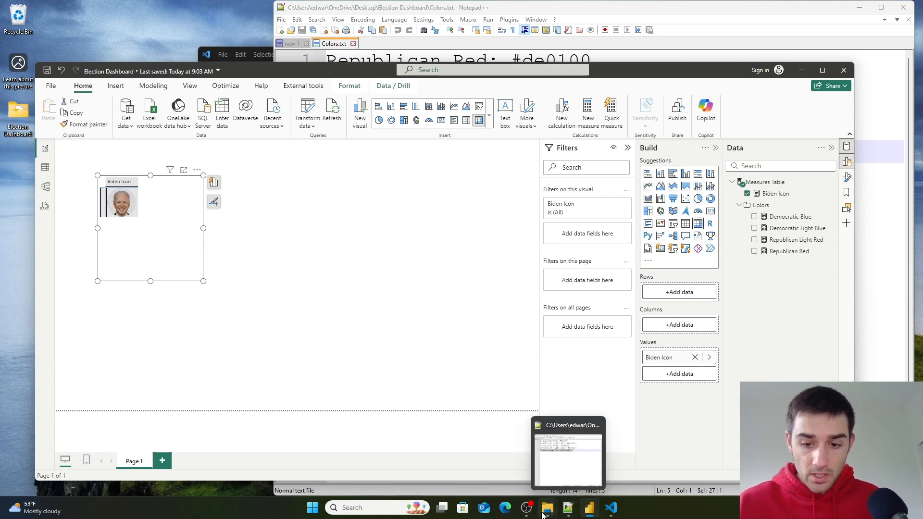
- Open the Trump Icon SVG in the code editor, replace every double quote with two double quotes, and select all the code
mouse_move(551, 510)
left_click(583, 467)
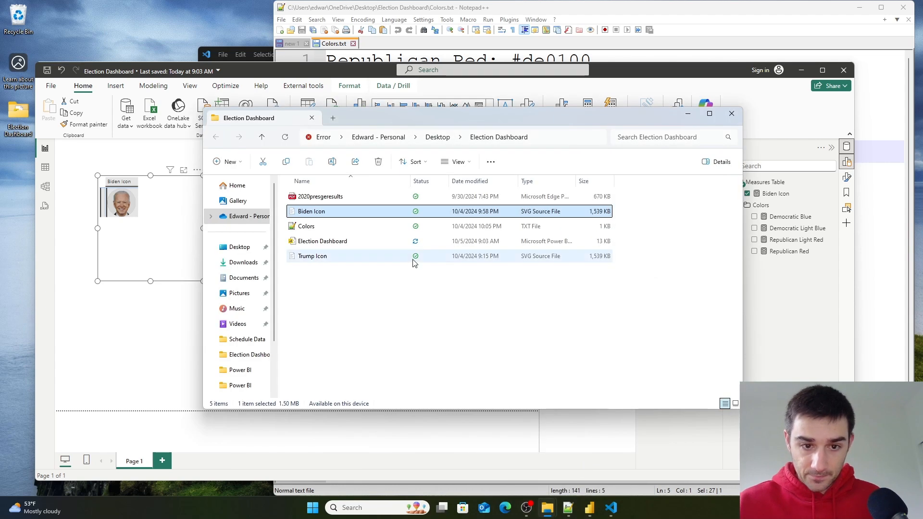
left_click(313, 258)
right_click(313, 259)
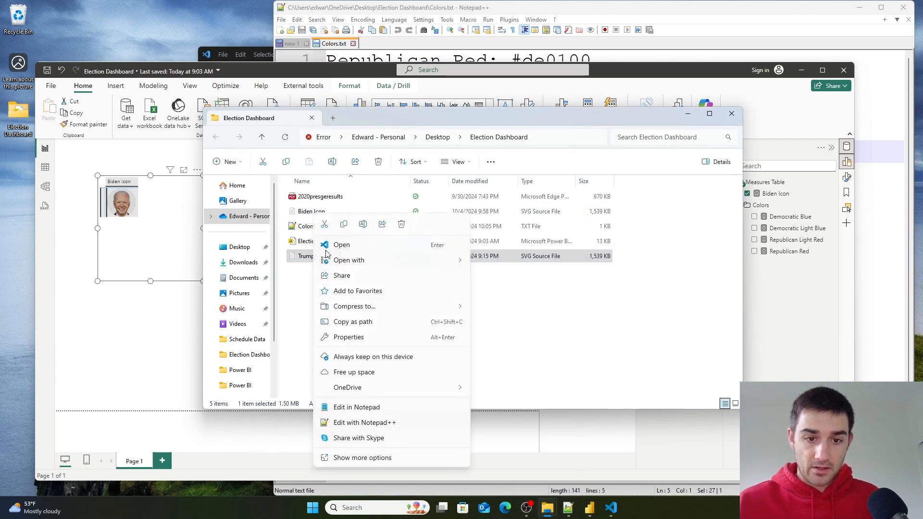
left_click(339, 245)
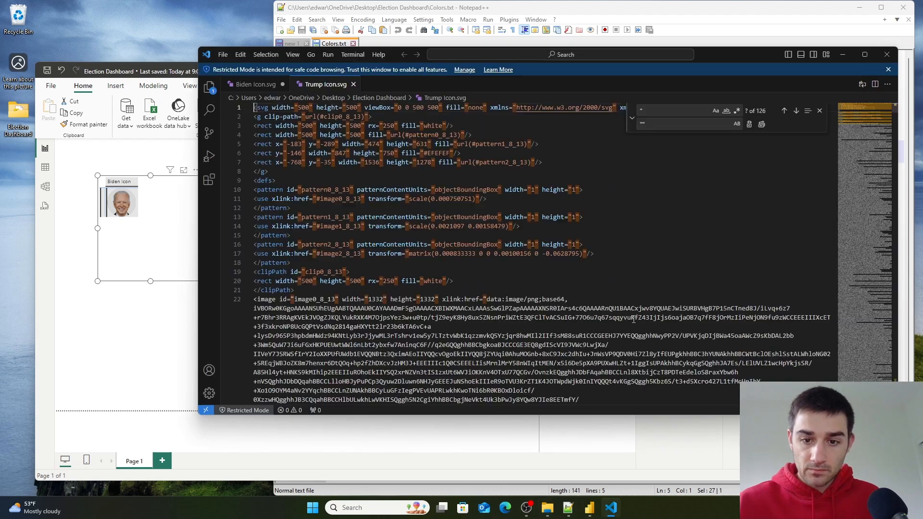
left_click(762, 124)
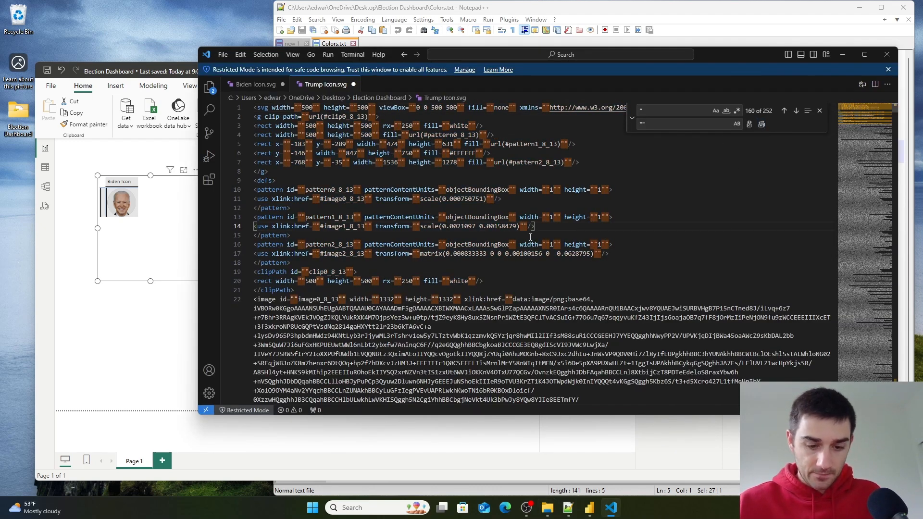
key("ctrl+a")
- Create a new measure named Trump Icon equal to an opening quote followed by the pasted SVG code
left_click(122, 341)
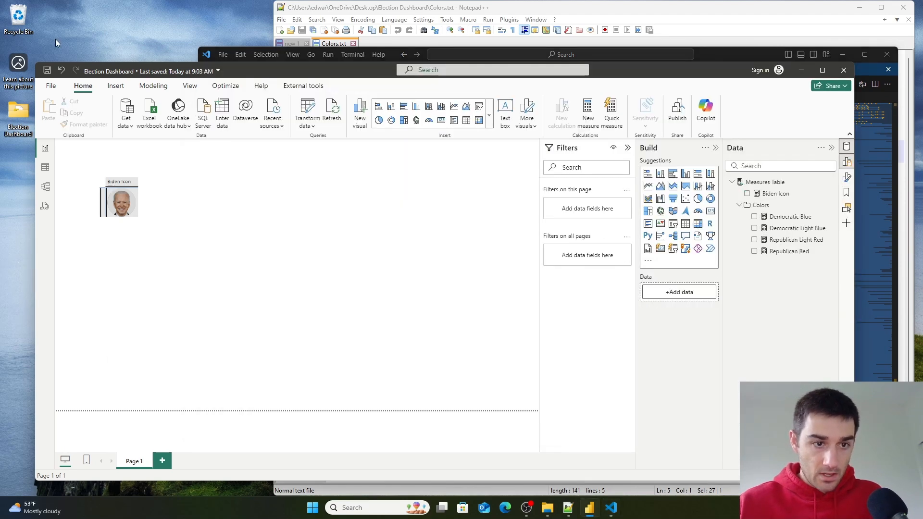
left_click(153, 85)
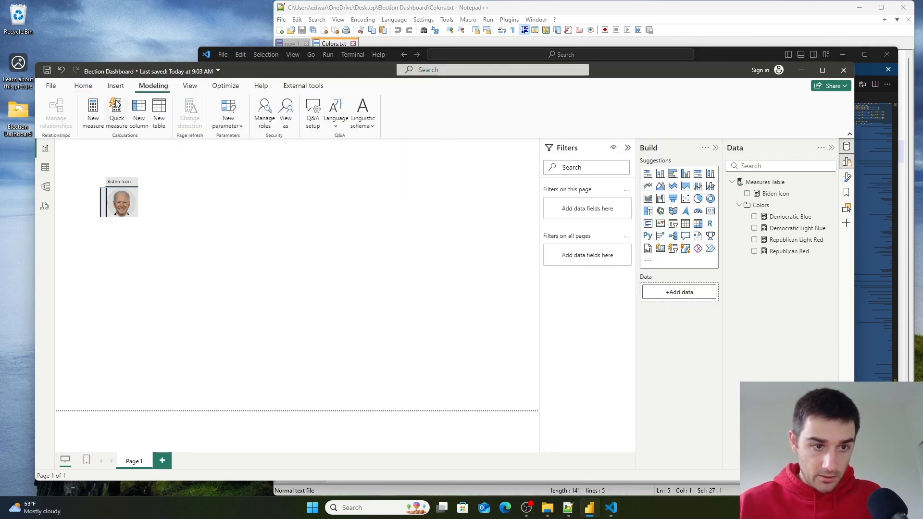
left_click(92, 112)
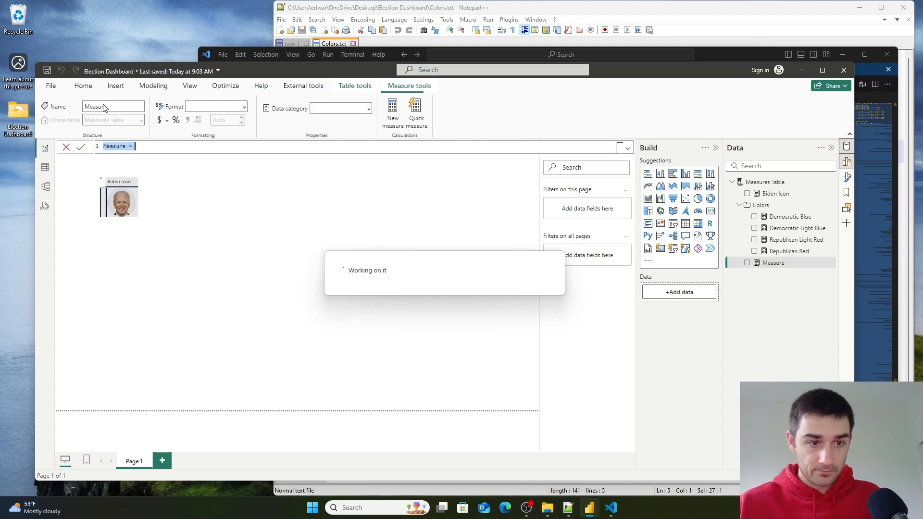
key("BackSpace")
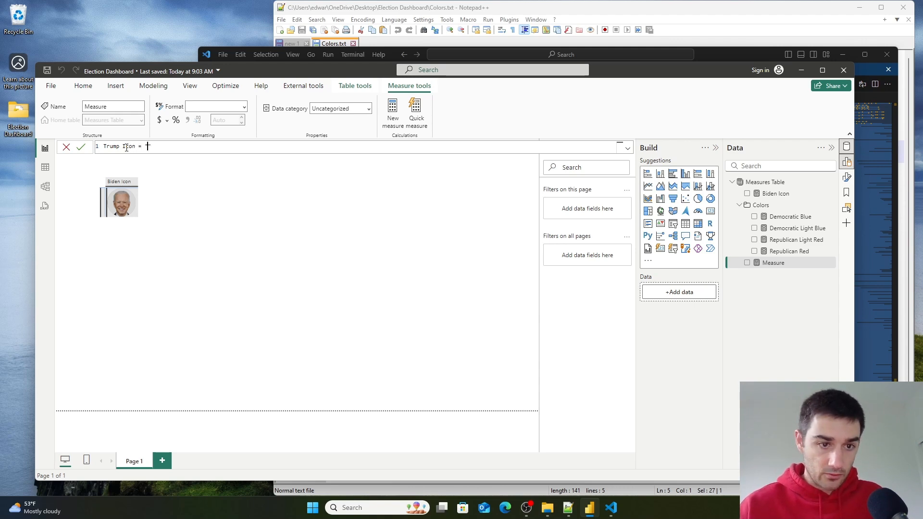
key("ctrl+v")
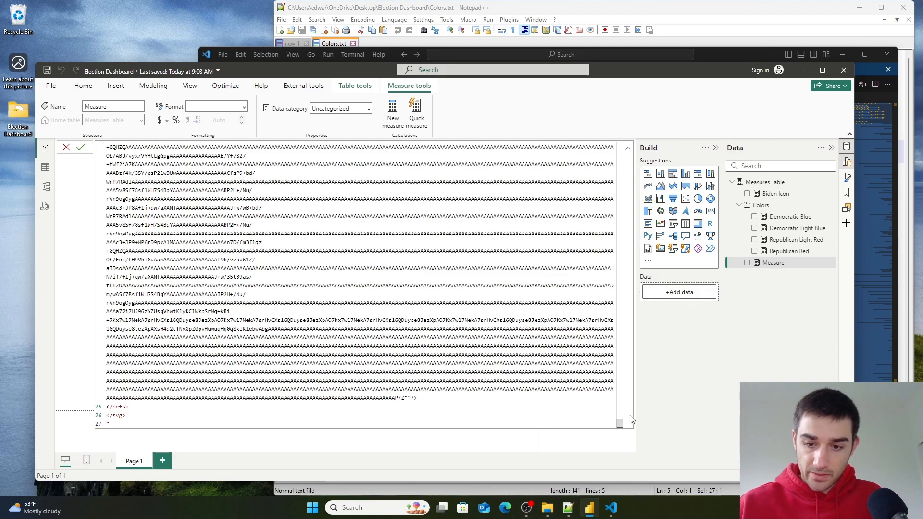
left_click_drag(619, 423, 624, 145)
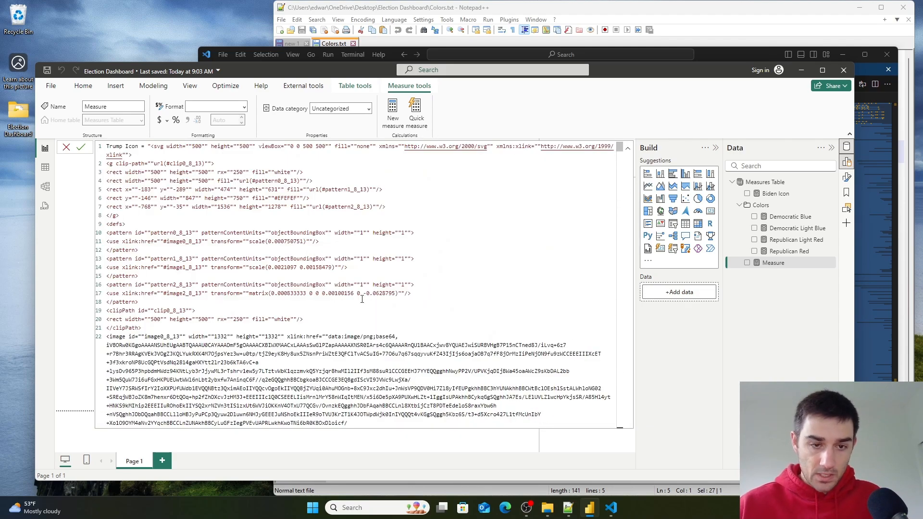
- Insert the data:image/svg+xml;utf8, prefix from Colors.txt and an ampersand before the SVG in the Trump Icon formula, and commit it
left_click(568, 507)
left_click(644, 149)
left_click_drag(644, 150, 307, 158)
key("ctrl+c")
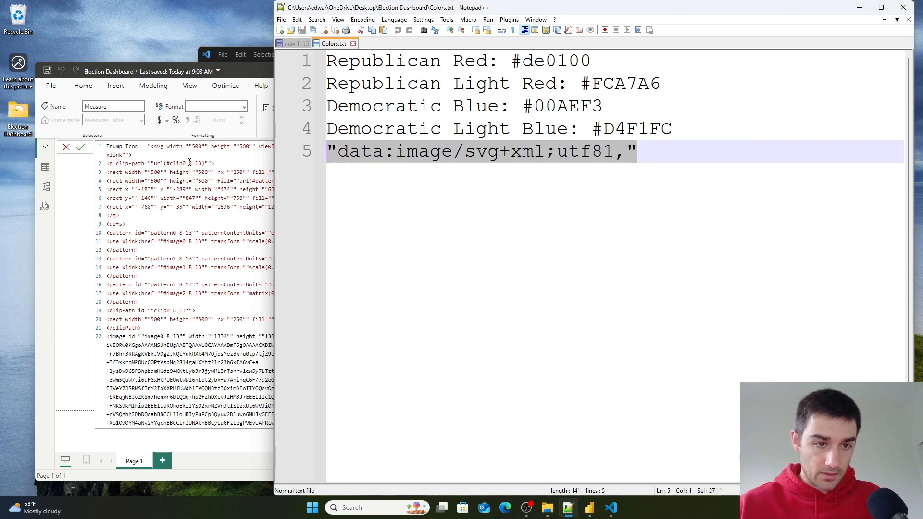
left_click(188, 163)
left_click(147, 147)
key("ctrl+v")
type("&")
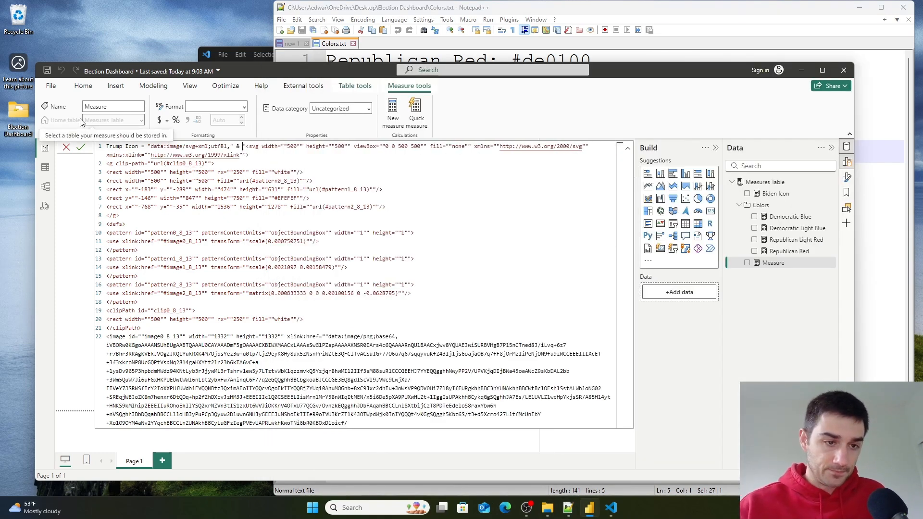
left_click(82, 148)
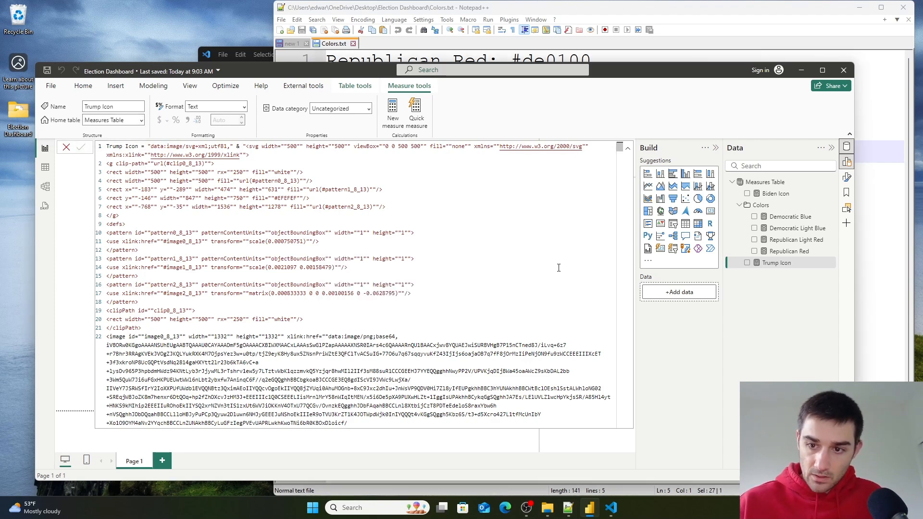
- Set the Trump Icon measure's data category to Image URL
left_click(368, 108)
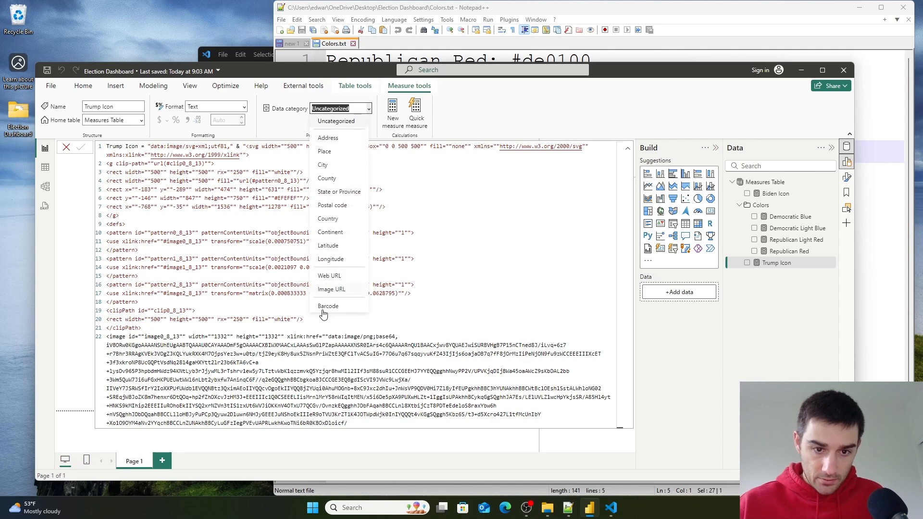
left_click(340, 290)
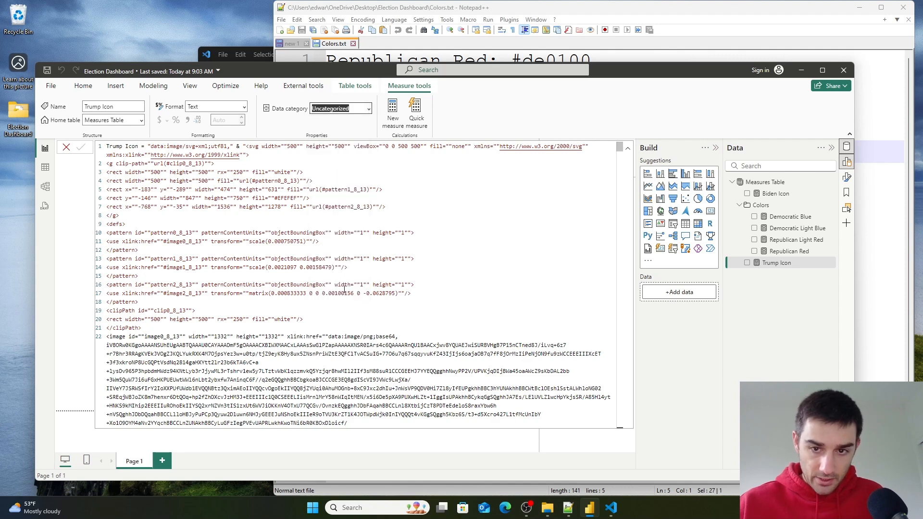
left_click(625, 148)
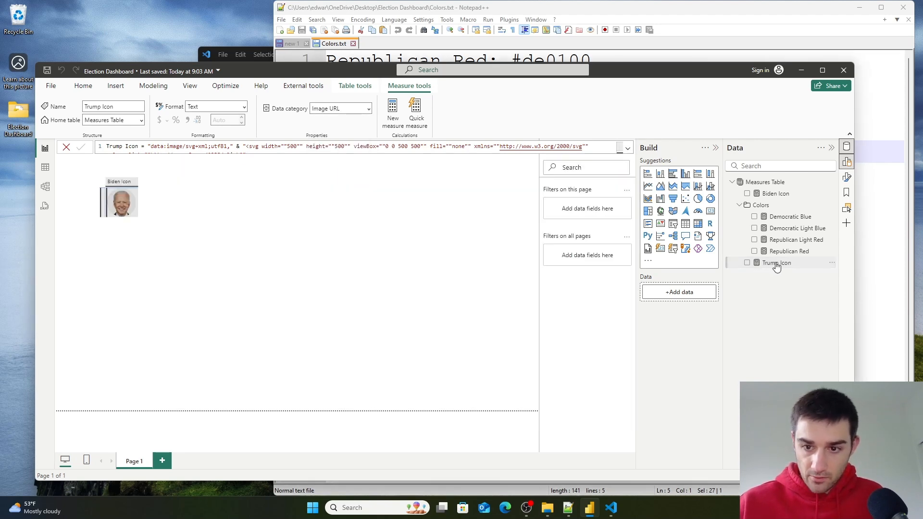
- Add Trump Icon to the table visual's values, then widen and reposition the visual
left_click(173, 229)
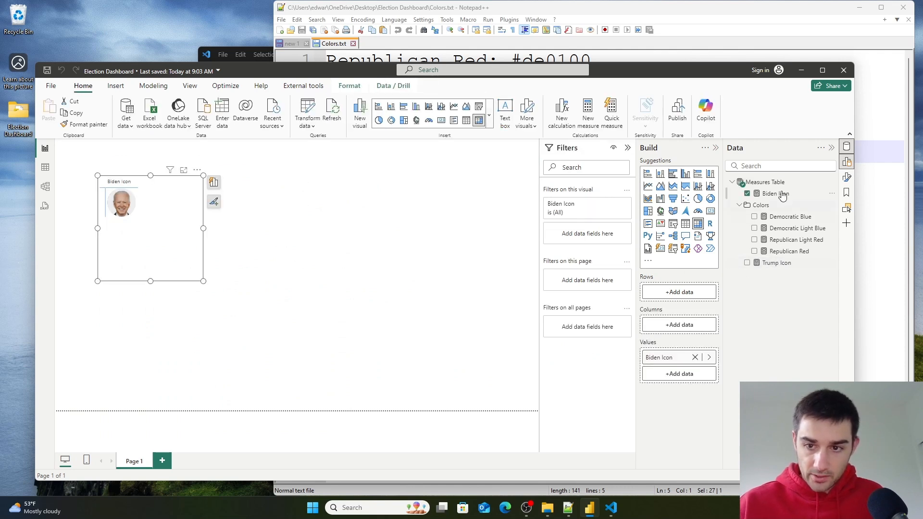
left_click_drag(778, 270, 679, 380)
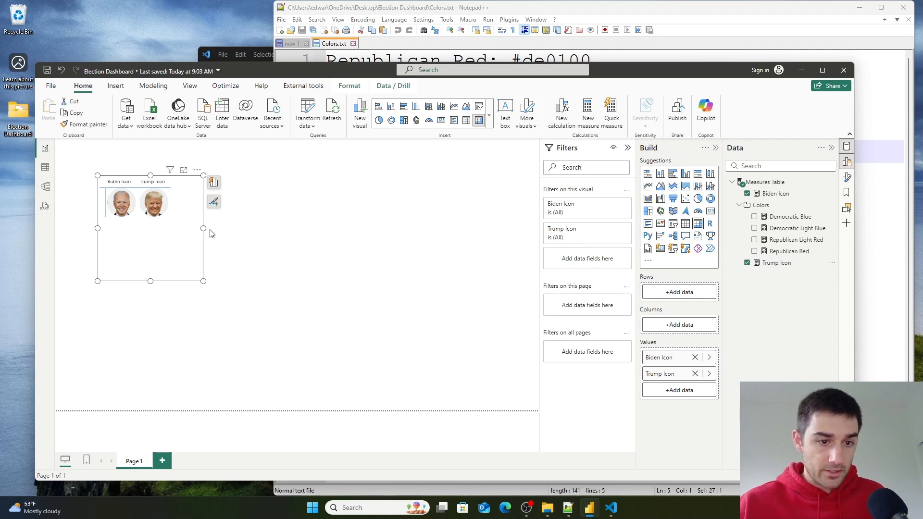
left_click_drag(205, 228, 335, 242)
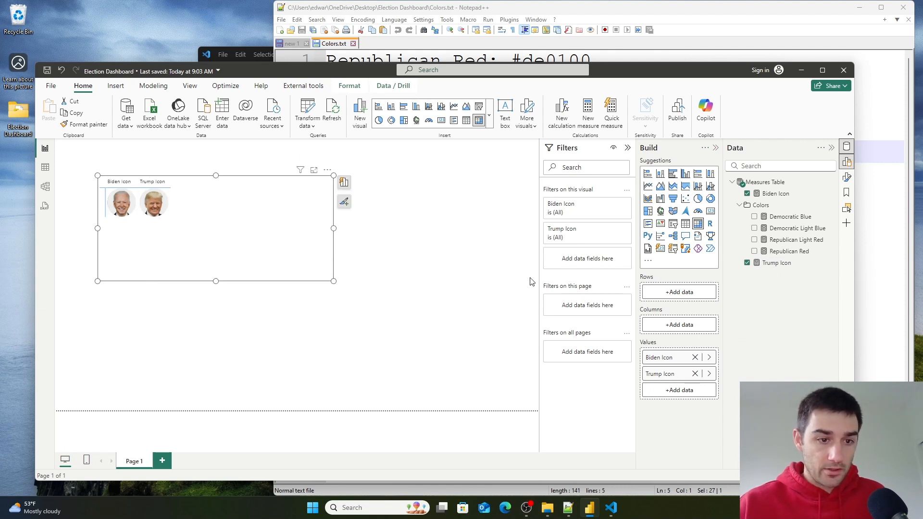
left_click_drag(242, 241, 375, 230)
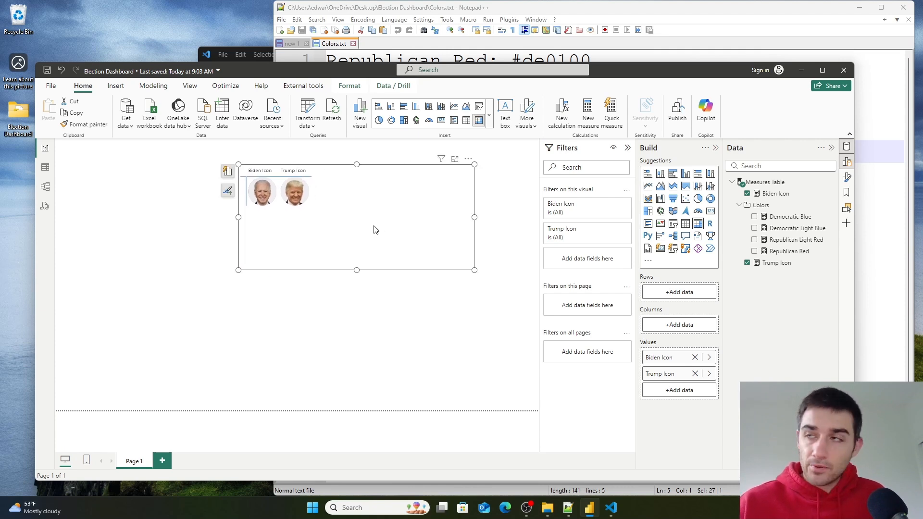
- In model view, enter Canidate Icons as the Trump Icon measure's display folder
left_click(776, 194)
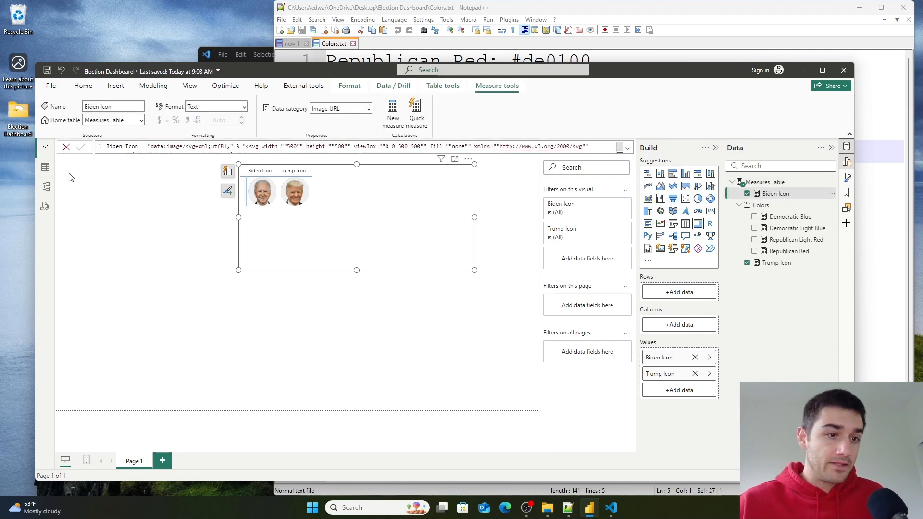
left_click(45, 187)
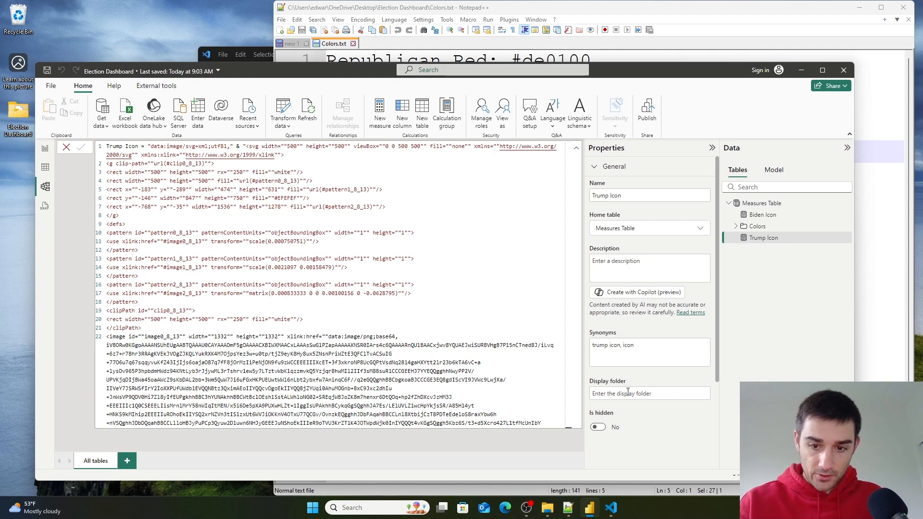
left_click(642, 394)
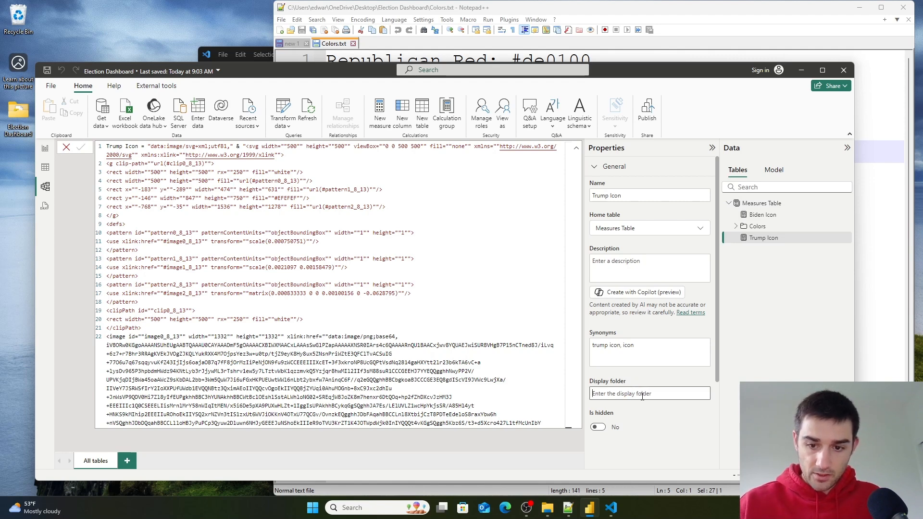
type("Ic")
key("BackSpace")
key("BackSpace")
type("Canidate Icons")
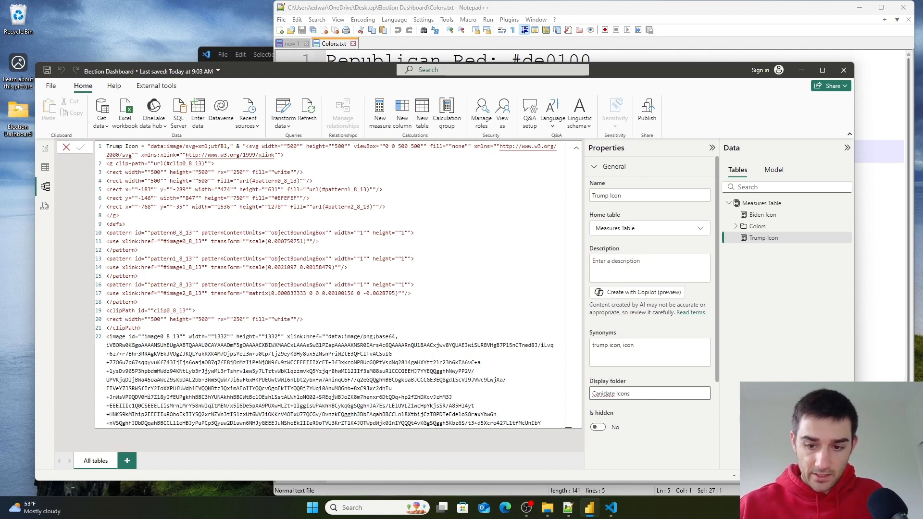
- Copy the folder's first word and search it in the browser to get and copy the correct spelling Candidate
double_click(610, 395)
double_click(611, 393)
key("ctrl+c")
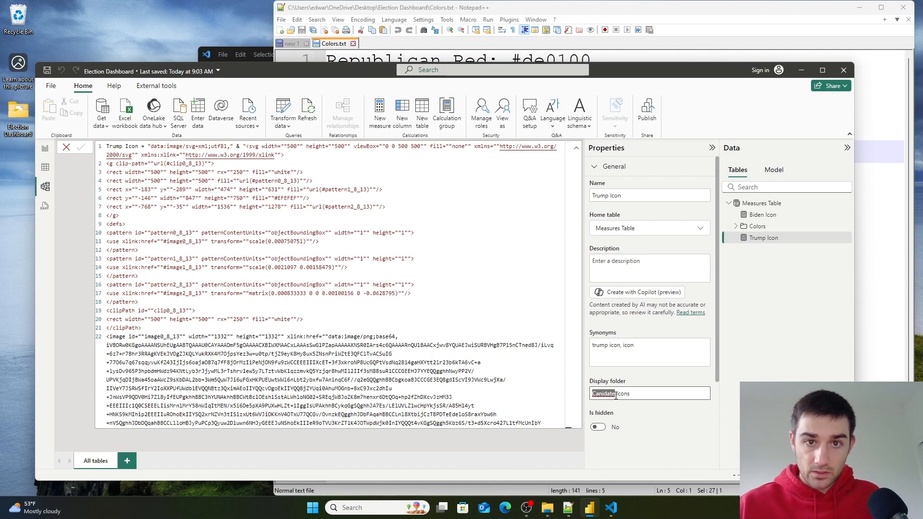
left_click(505, 508)
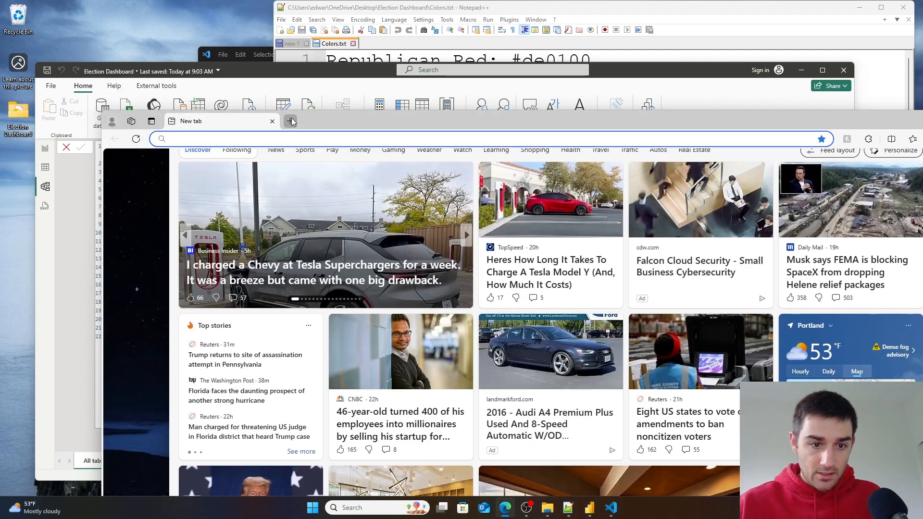
left_click(290, 121)
key("ctrl+v")
key("Return")
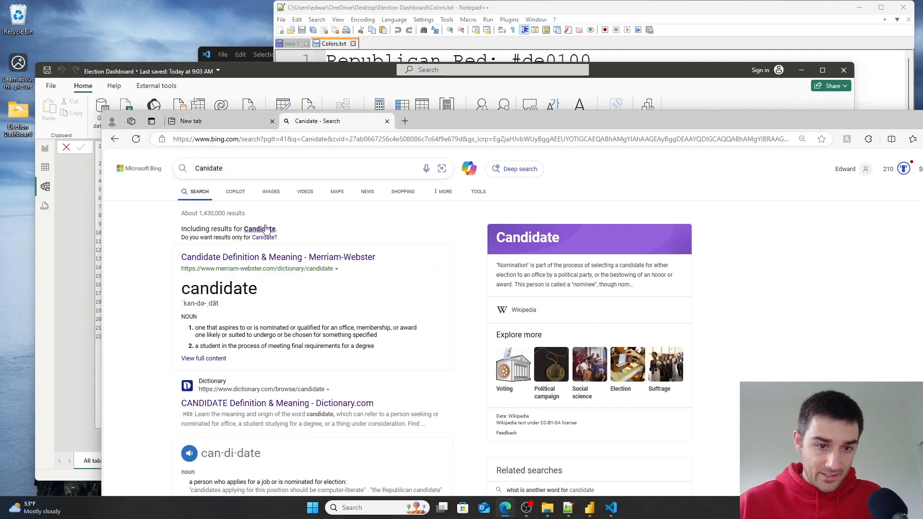
left_click(264, 229)
left_click_drag(244, 169, 69, 125)
key("ctrl+c")
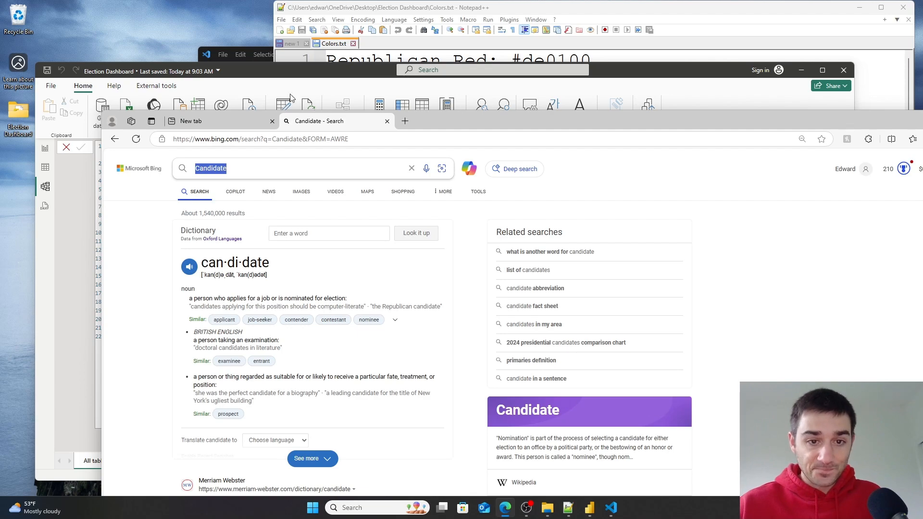
left_click(387, 121)
left_click(272, 121)
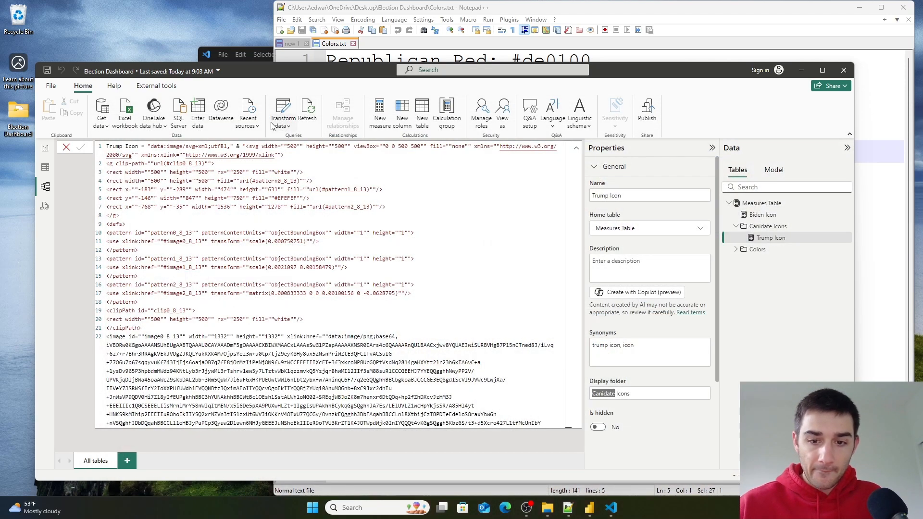
- Correct the display folder name to Candidate Icons and select the Biden Icon measure
left_click(602, 394)
double_click(610, 393)
key("ctrl+v")
left_click_drag(708, 397, 438, 372)
key("ctrl+c")
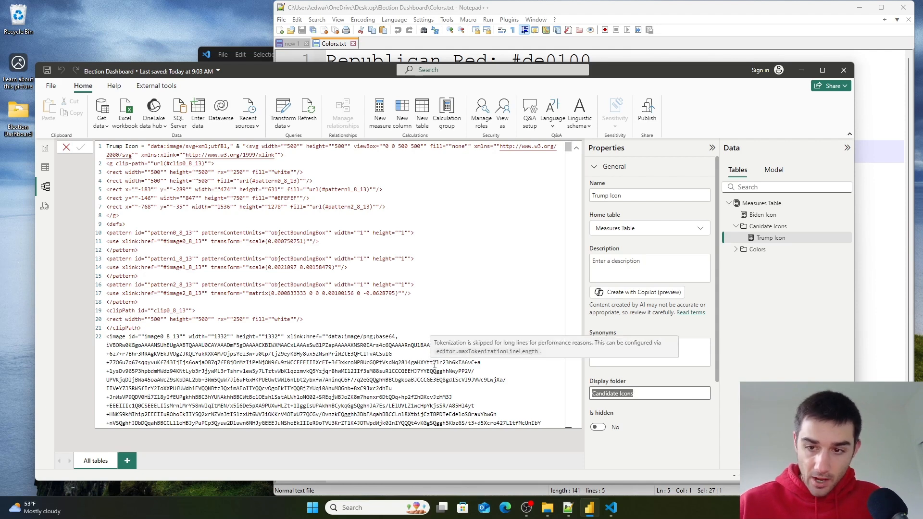
left_click(819, 334)
left_click(768, 215)
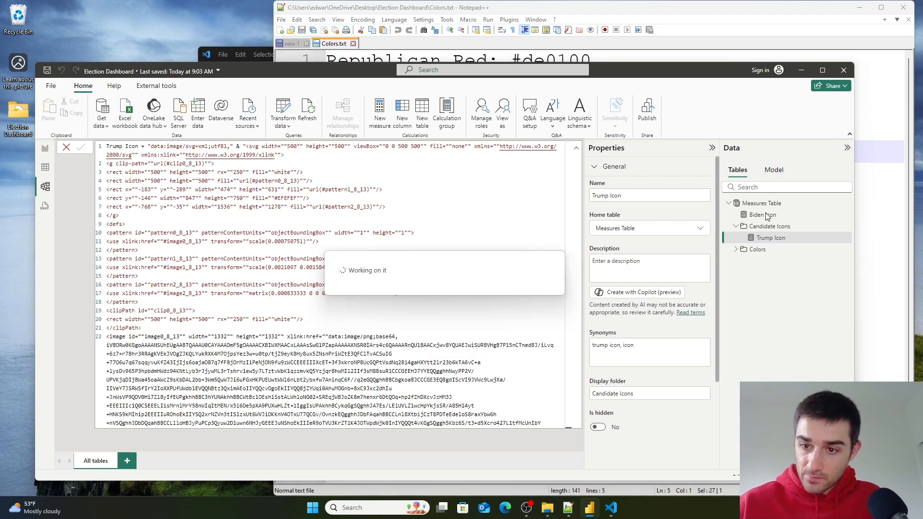
- Paste Candidate Icons as the Biden Icon measure's display folder, then collapse the folder and the formula bar
left_click(631, 399)
key("ctrl+v")
left_click(757, 286)
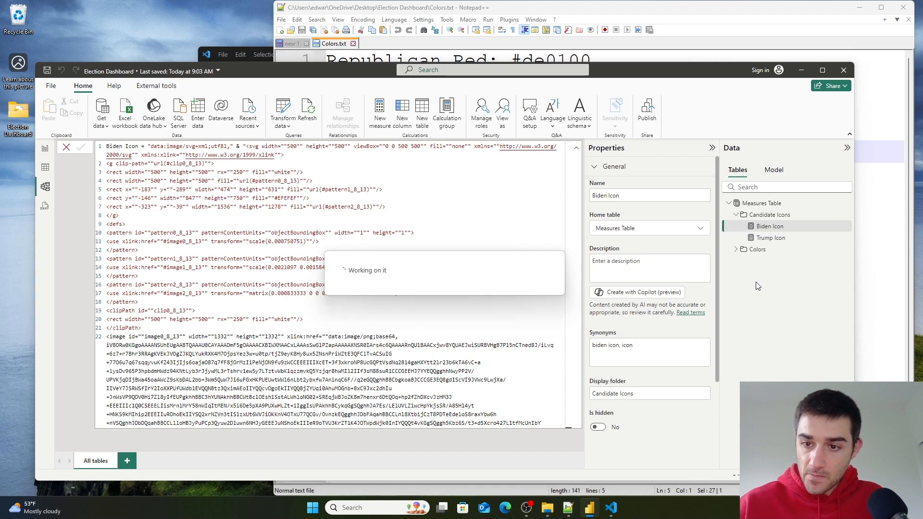
left_click(737, 216)
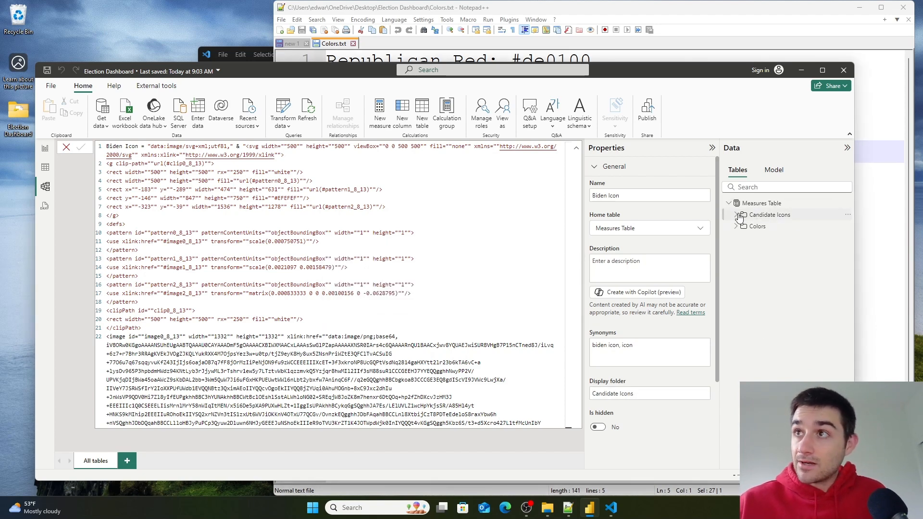
left_click(577, 147)
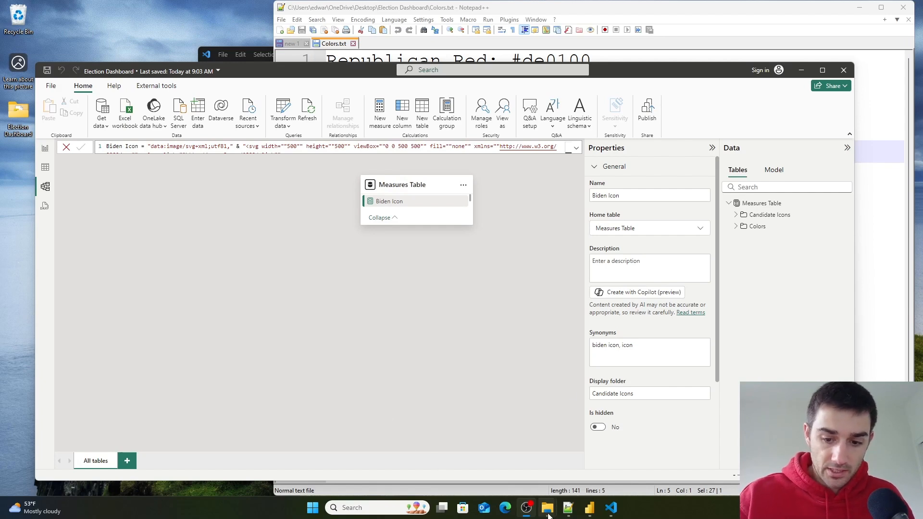
- Open the 2020presgeresults PDF from the Election Dashboard folder
mouse_move(548, 515)
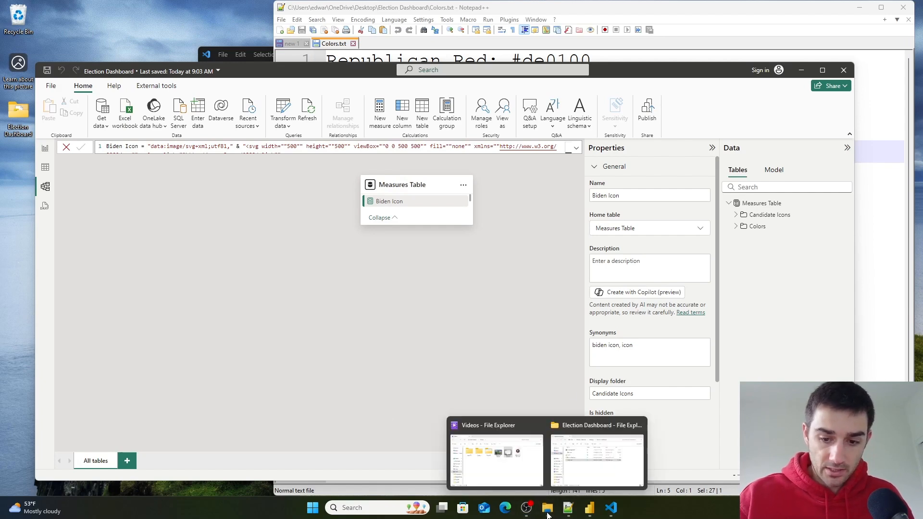
left_click(590, 450)
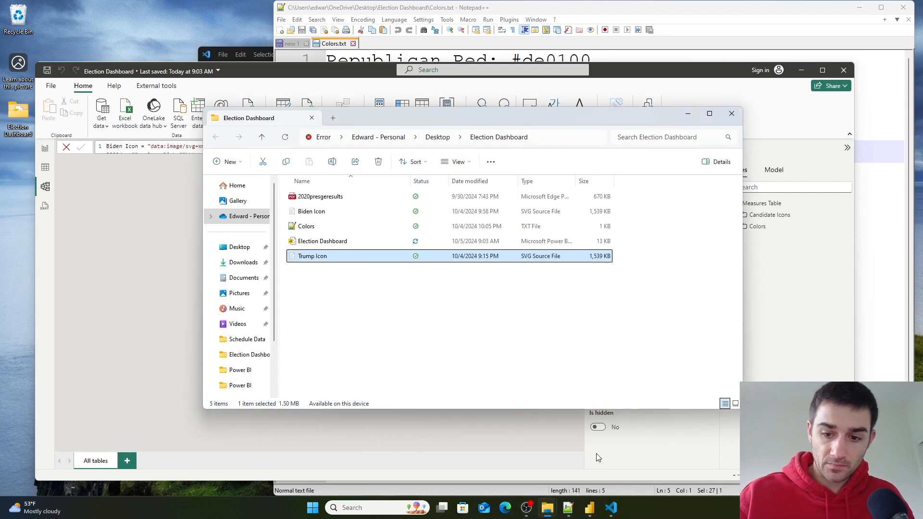
double_click(308, 197)
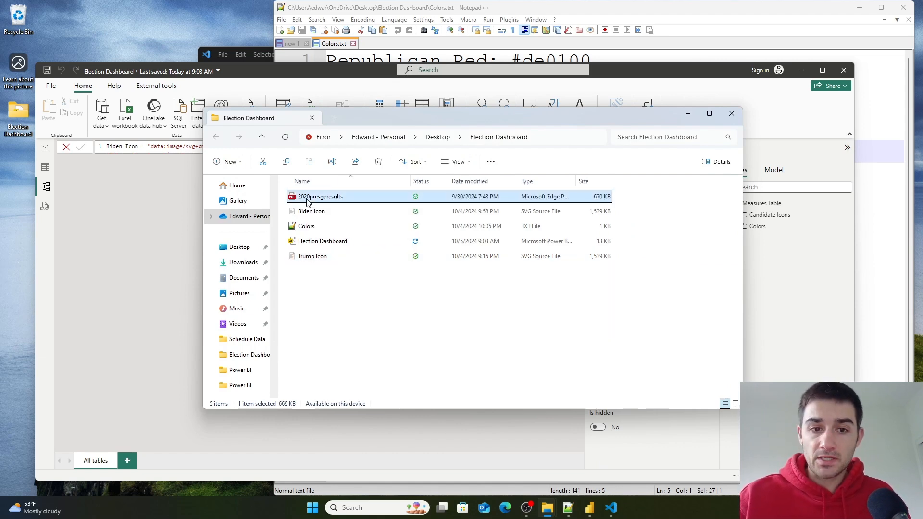
left_click_drag(413, 118, 296, 57)
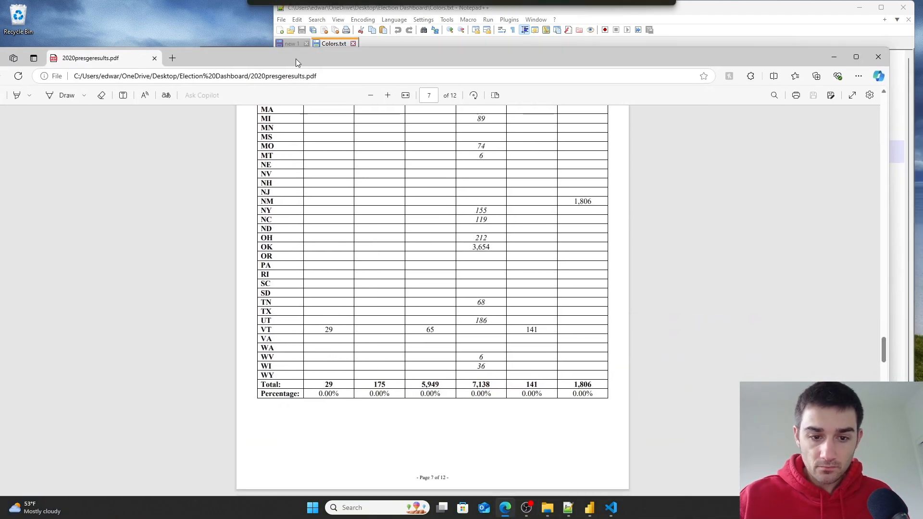
- Examine the electoral votes by state table on the PDF's first page
scroll(451, 329, "up", 20)
scroll(447, 322, "up", 20)
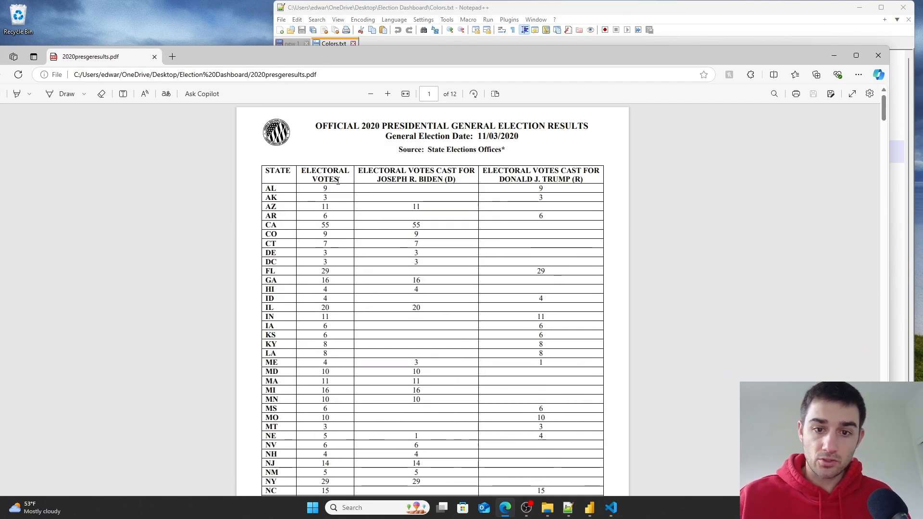
left_click_drag(265, 171, 435, 182)
left_click(311, 176)
left_click(393, 182)
left_click(498, 172)
left_click_drag(498, 171, 586, 179)
scroll(429, 308, "down", 8)
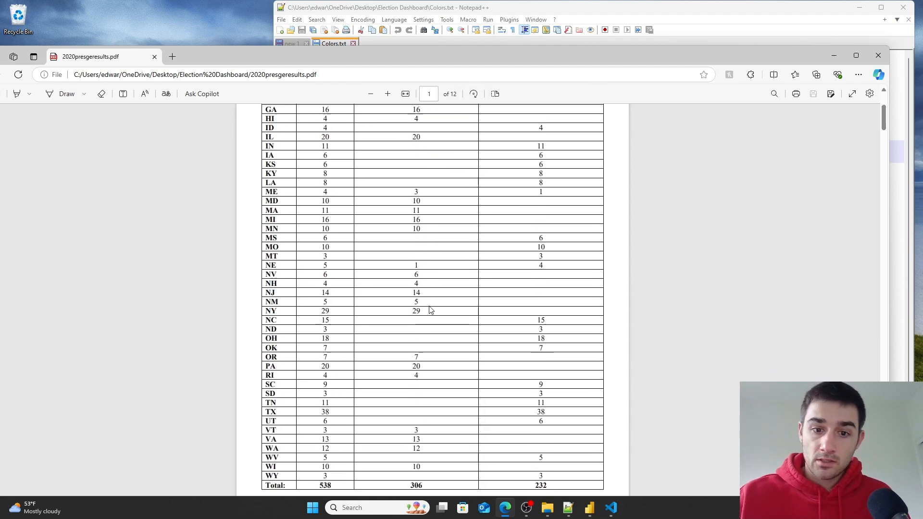
scroll(430, 308, "up", 2)
scroll(423, 192, "down", 4)
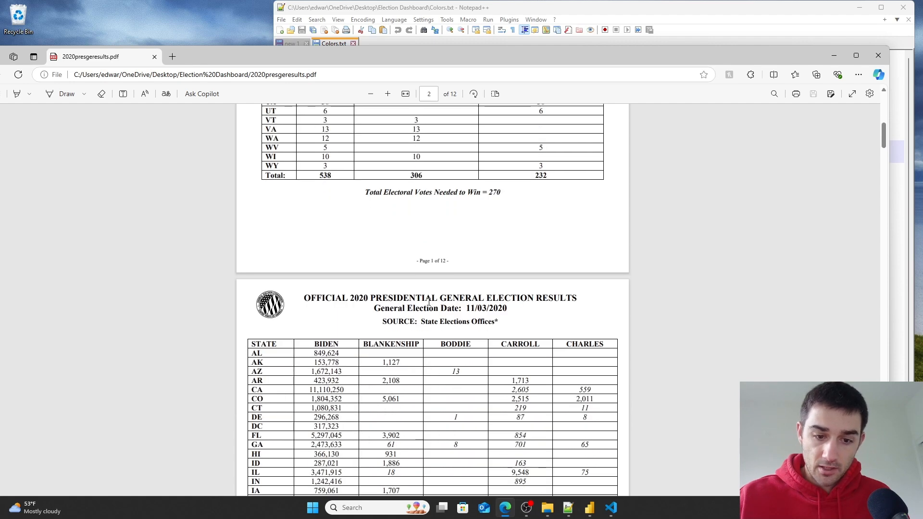
scroll(402, 298, "down", 3)
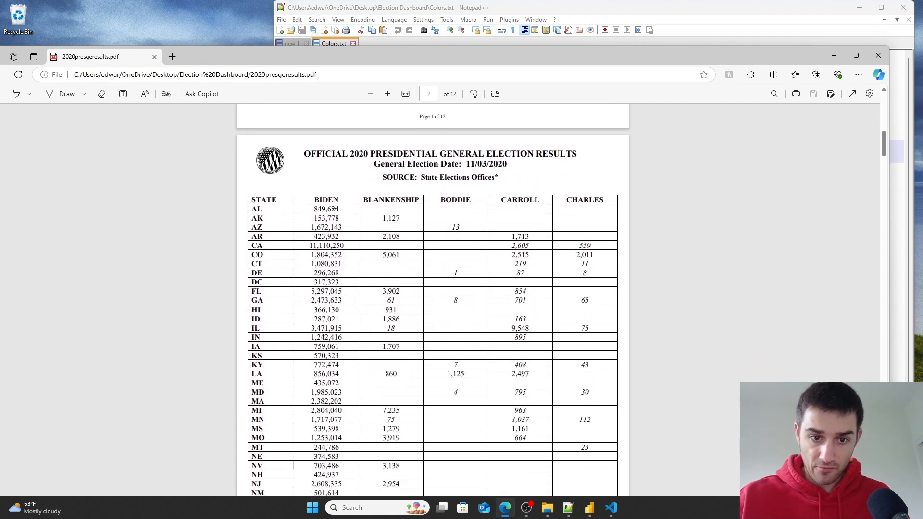
- Review the state-by-state popular vote table for Biden and compare its layout with the first page
double_click(319, 200)
left_click(439, 212)
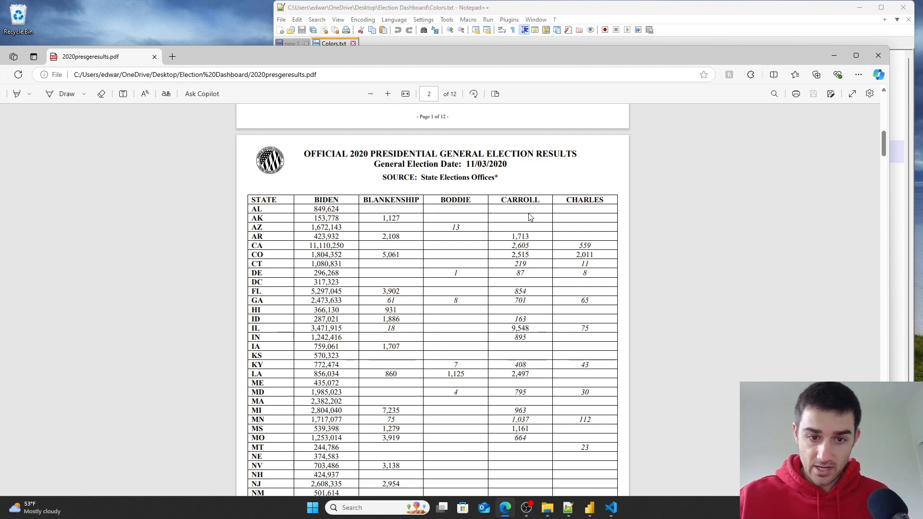
scroll(337, 236, "down", 10)
scroll(325, 229, "up", 10)
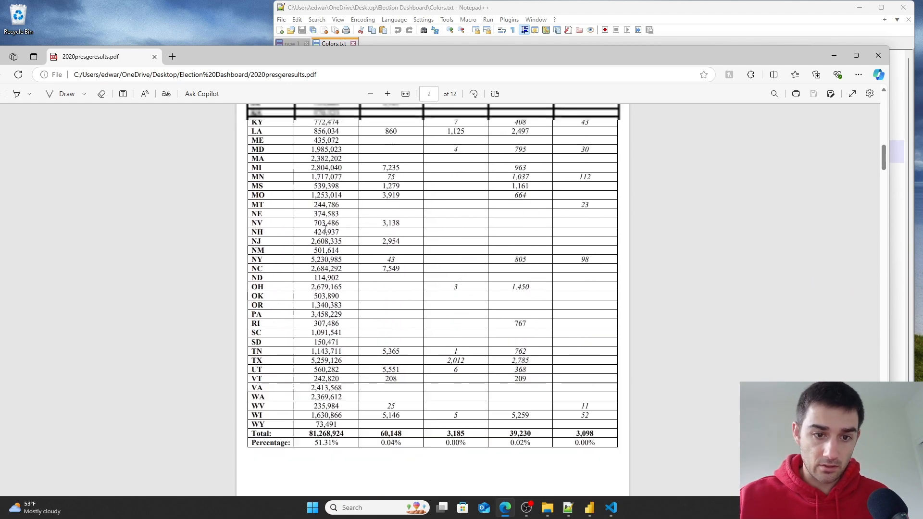
scroll(326, 230, "down", 6)
scroll(326, 229, "up", 4)
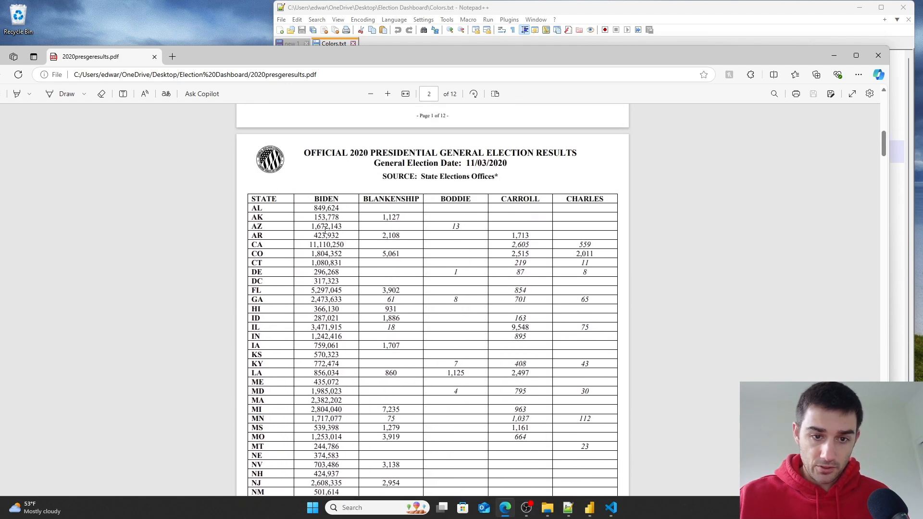
left_click_drag(251, 201, 315, 199)
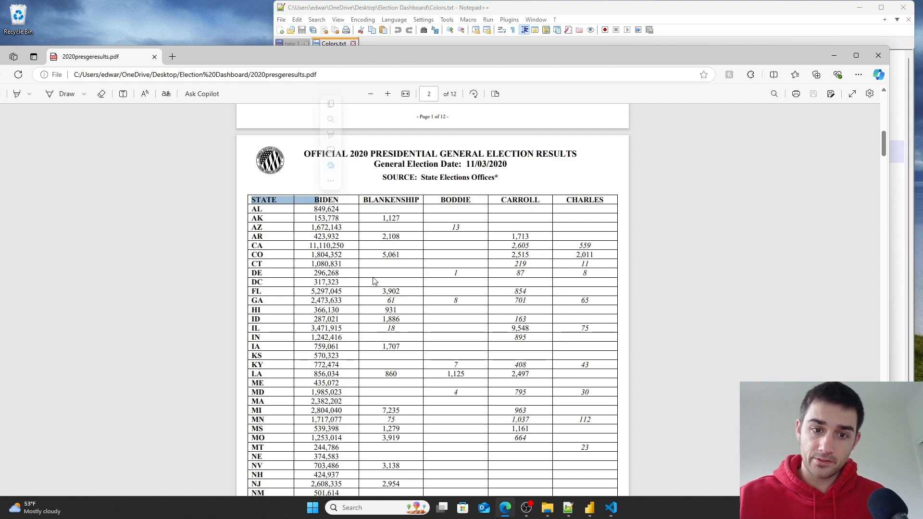
scroll(444, 211, "up", 10)
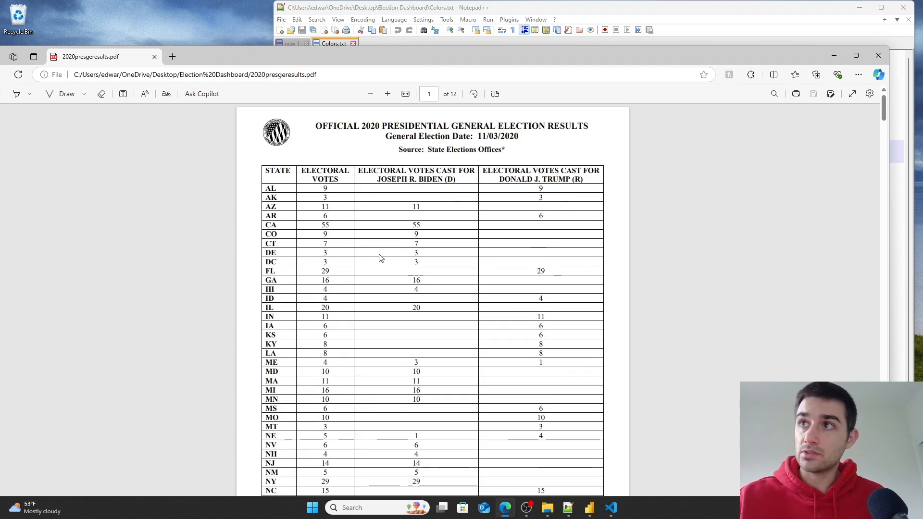
scroll(391, 277, "down", 3)
scroll(392, 277, "up", 3)
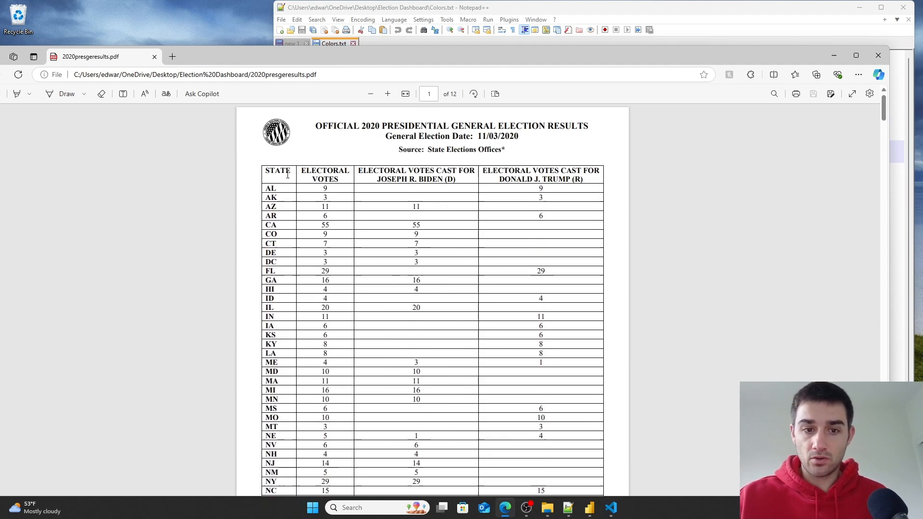
left_click_drag(290, 175, 356, 181)
left_click(357, 178)
scroll(374, 350, "down", 10)
- Scroll through the later pages to examine Trump's popular vote table and totals, then close the PDF and folder
mouse_move(328, 159)
left_mouse_down()
mouse_move(331, 286)
mouse_move(314, 166)
left_mouse_up()
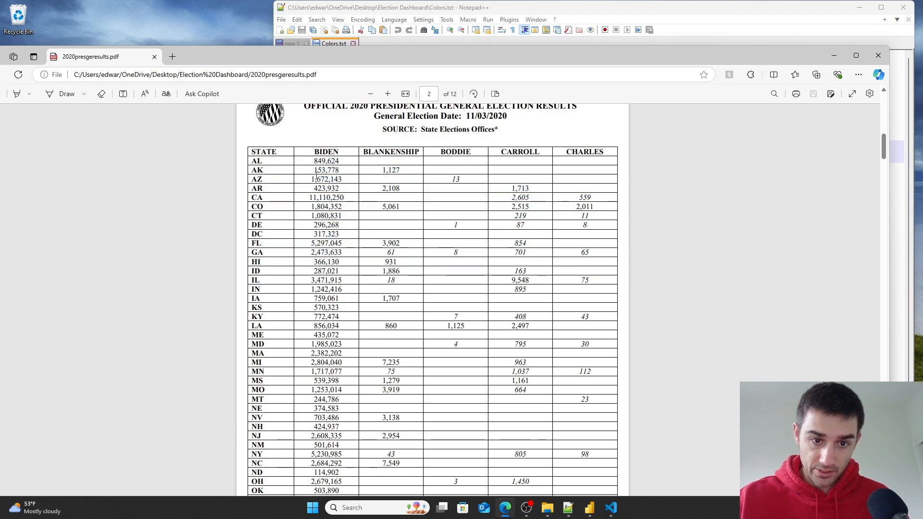
scroll(300, 356, "down", 20)
scroll(300, 356, "down", 11)
scroll(300, 354, "up", 5)
scroll(583, 435, "down", 2)
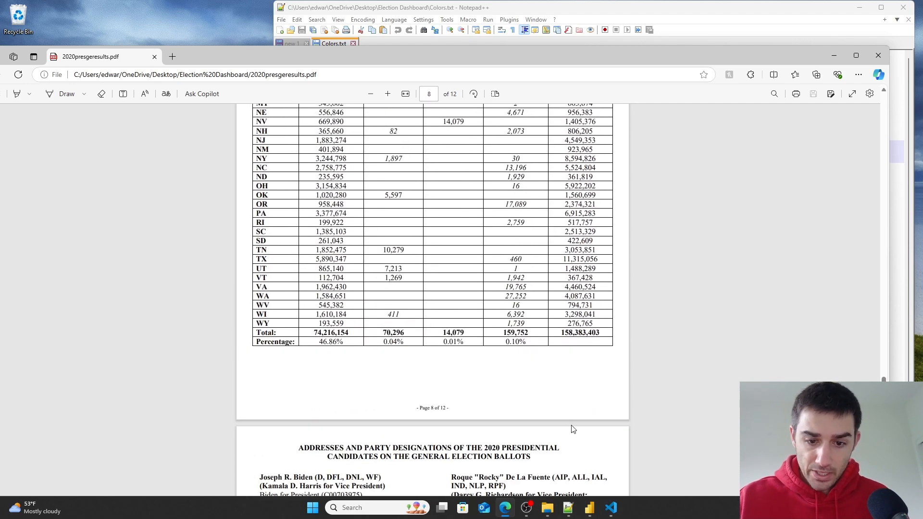
scroll(568, 322, "up", 1)
scroll(452, 409, "up", 11)
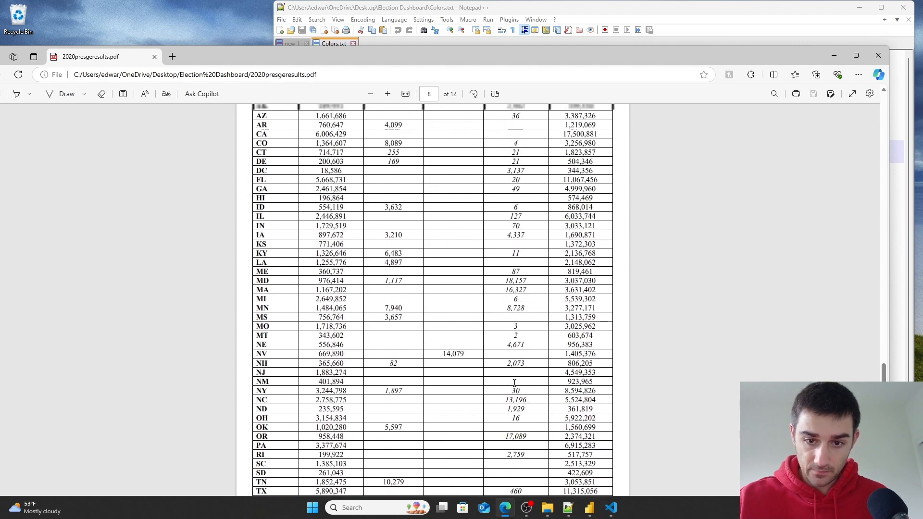
scroll(228, 463, "down", 2)
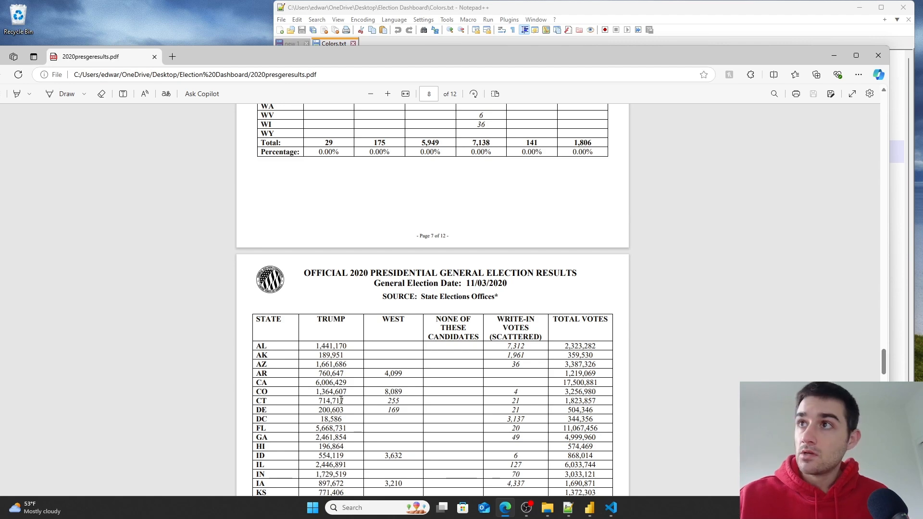
scroll(340, 400, "down", 12)
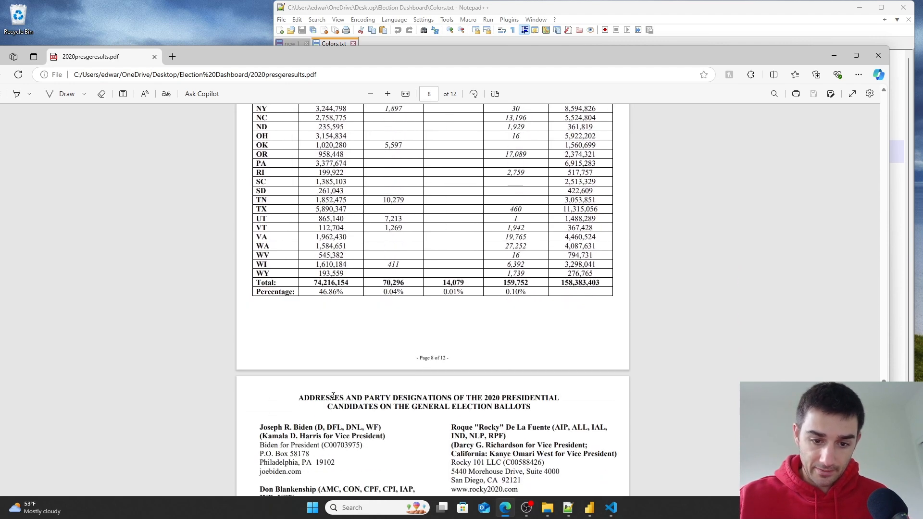
scroll(430, 293, "up", 20)
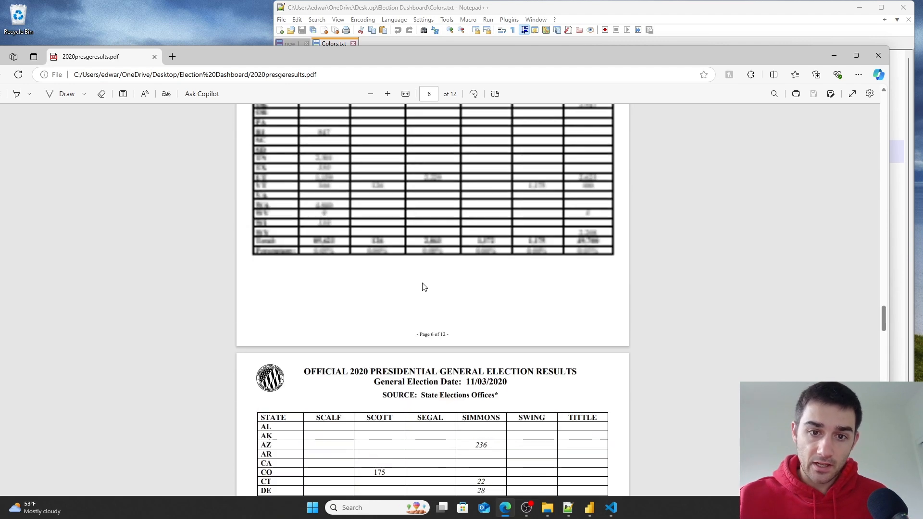
scroll(429, 284, "up", 9)
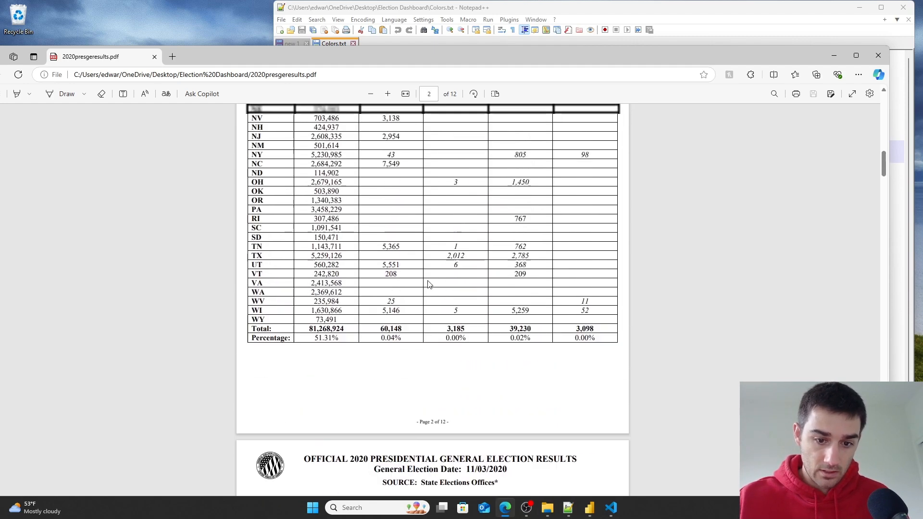
scroll(397, 255, "down", 2)
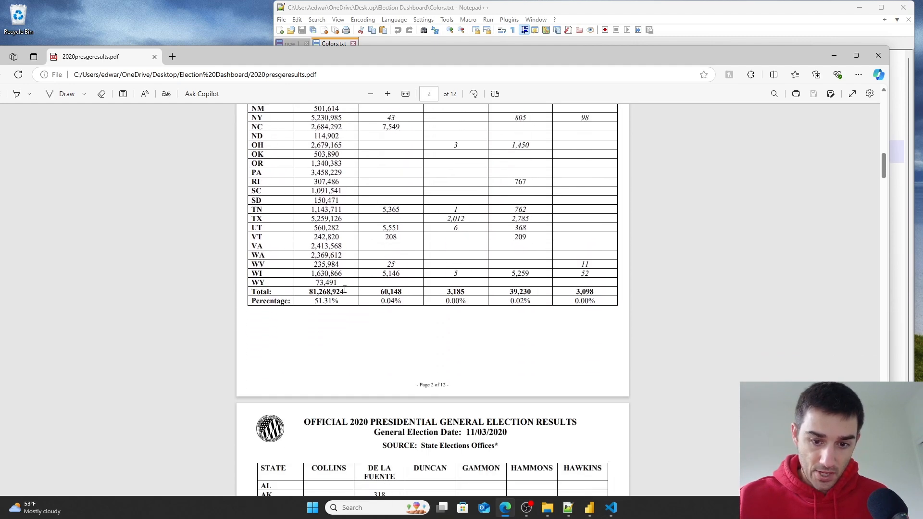
scroll(345, 289, "up", 10)
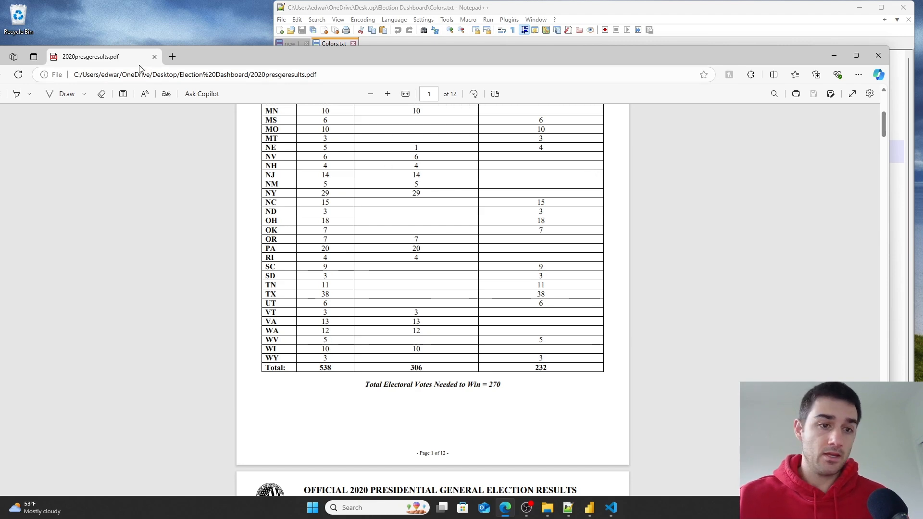
left_click(154, 57)
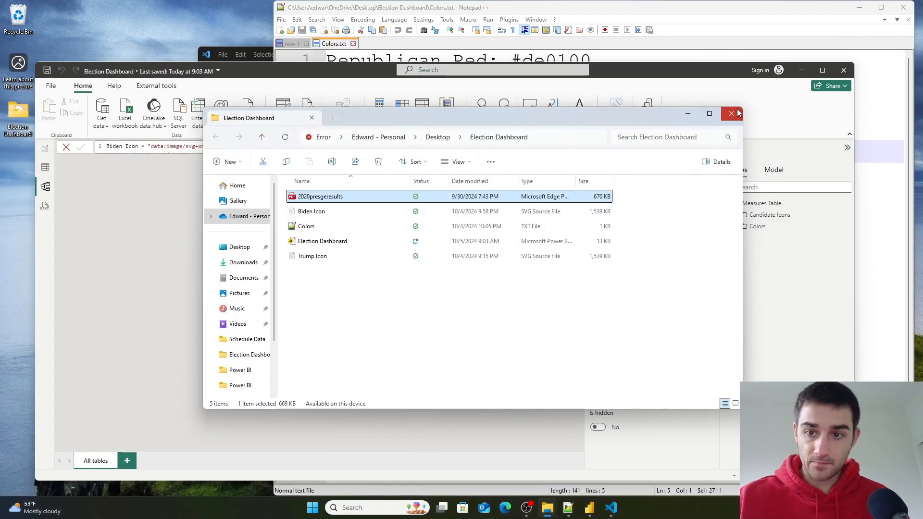
left_click(738, 113)
- Get data from the PDF source, choosing the 2020presgeresults file in the Election Dashboard folder
left_click(102, 122)
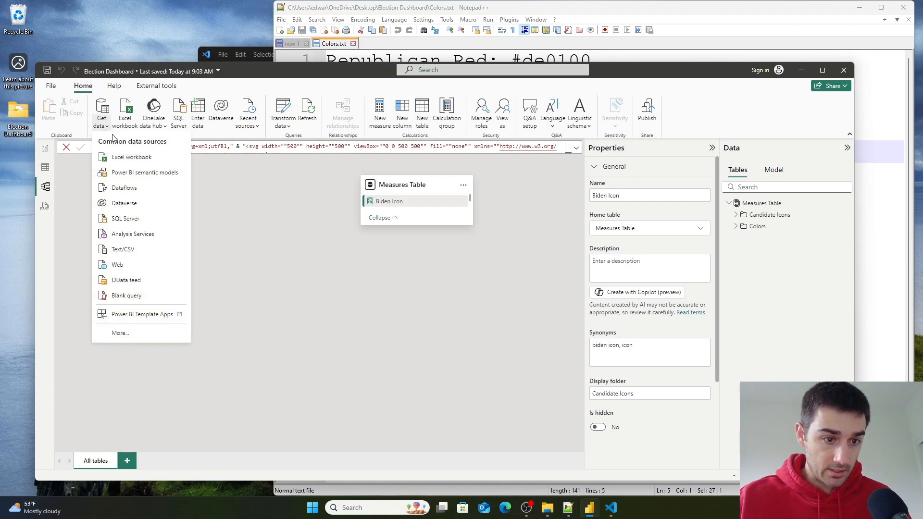
left_click(129, 332)
type("Pd")
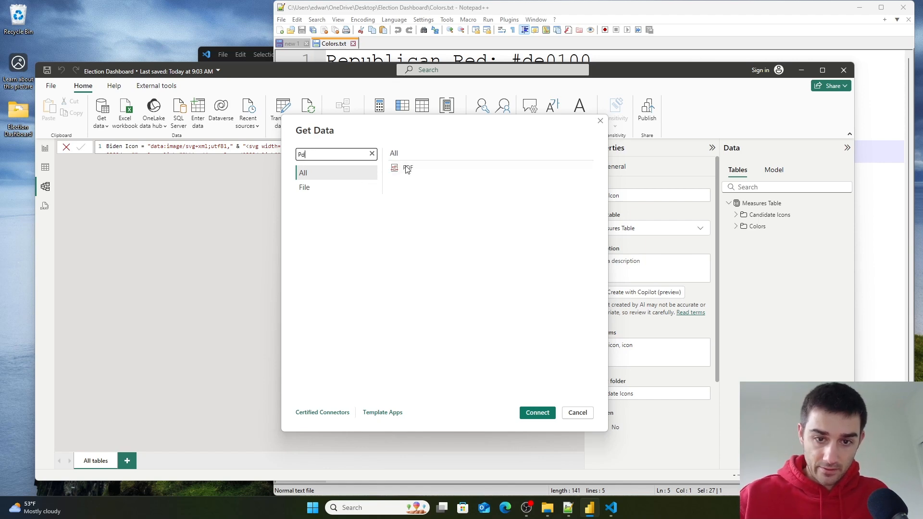
left_click(408, 167)
left_click(537, 413)
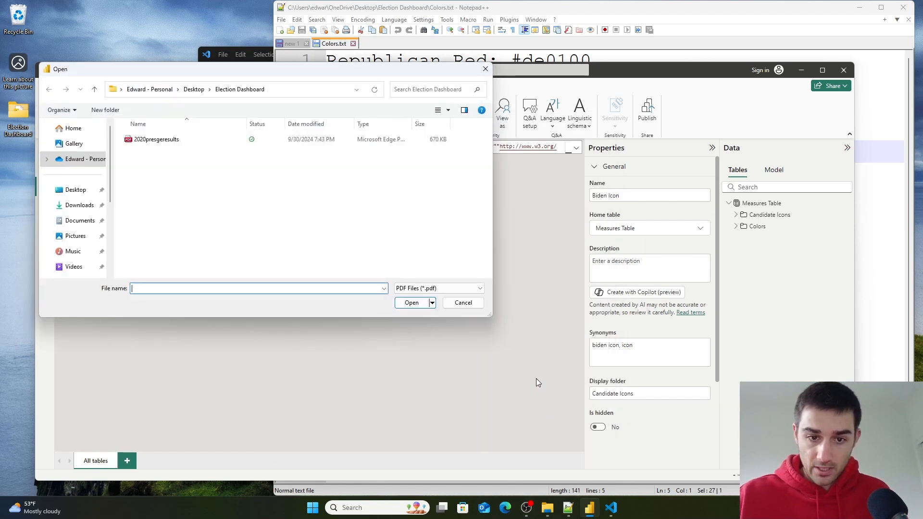
left_click(141, 140)
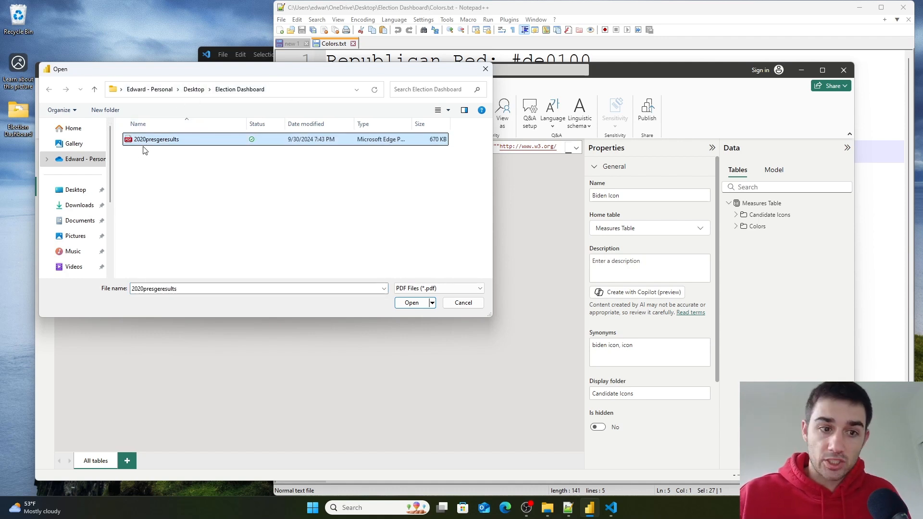
left_click(415, 304)
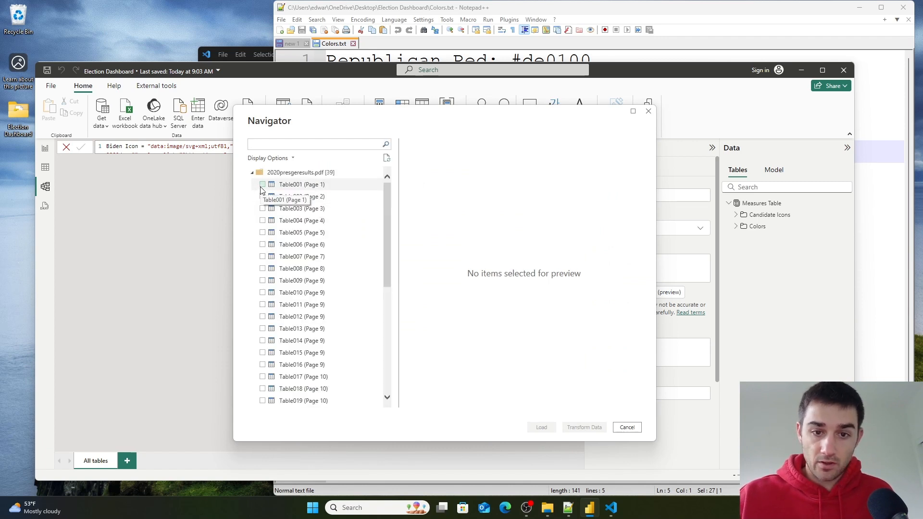
- Select Table001 (Page 1) and Table002 (Page 2) in the PDF navigator and preview Table008 (Page 8)
left_click(262, 184)
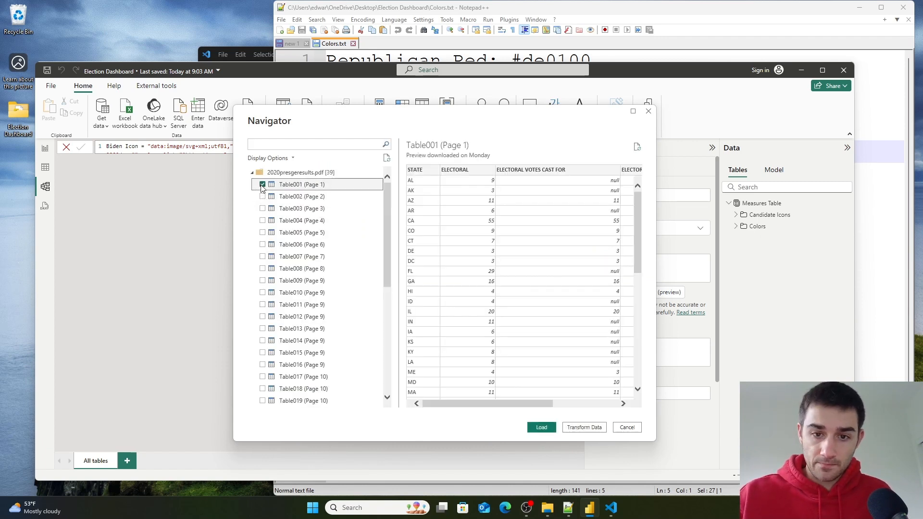
left_click(263, 197)
scroll(268, 308, "down", 2)
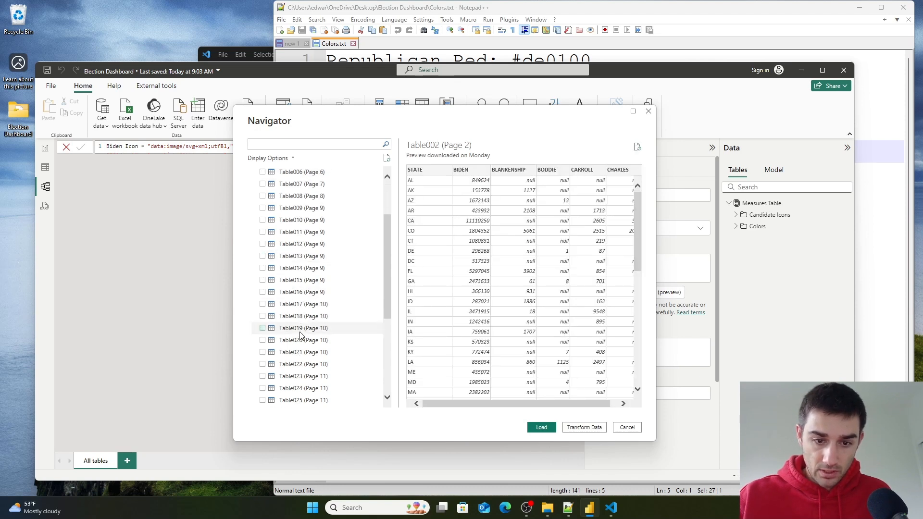
scroll(271, 274, "up", 2)
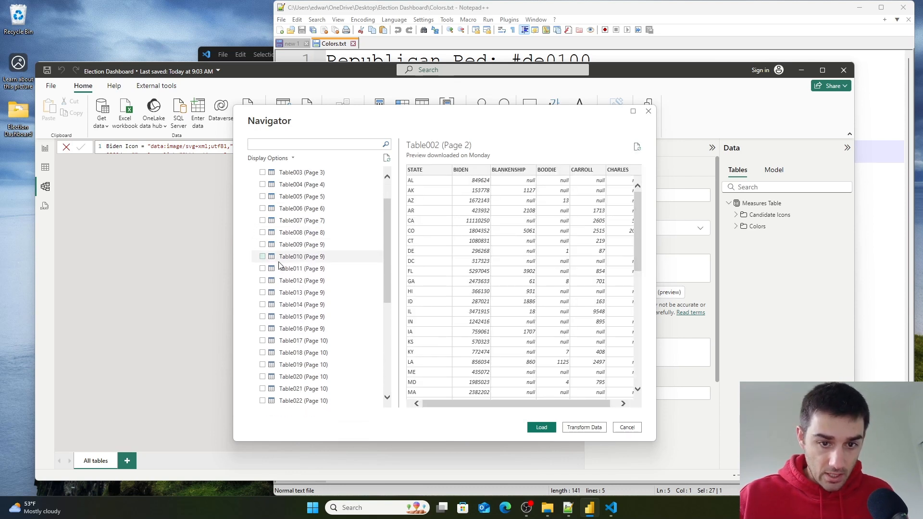
left_click(274, 269)
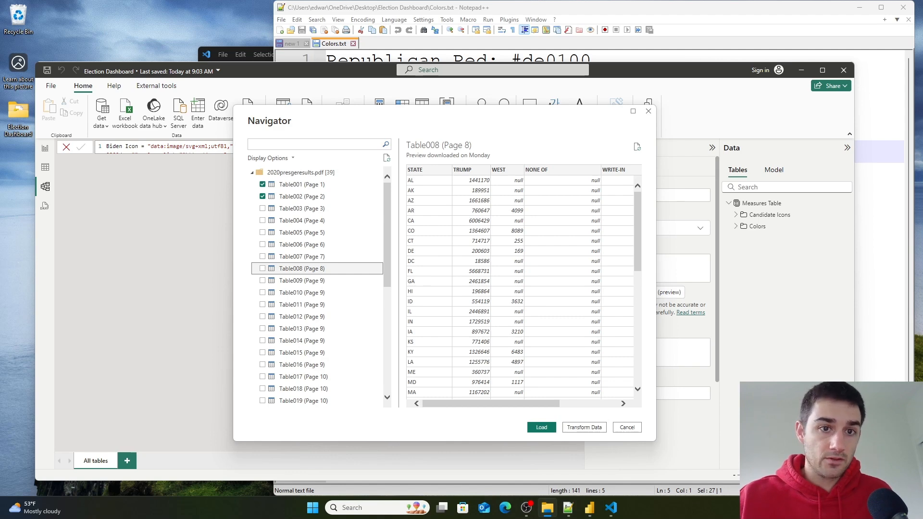
- Reopen the election results PDF and scroll through its pages to compare the candidate tables, then close it
left_click_drag(644, 1, 386, 127)
double_click(226, 205)
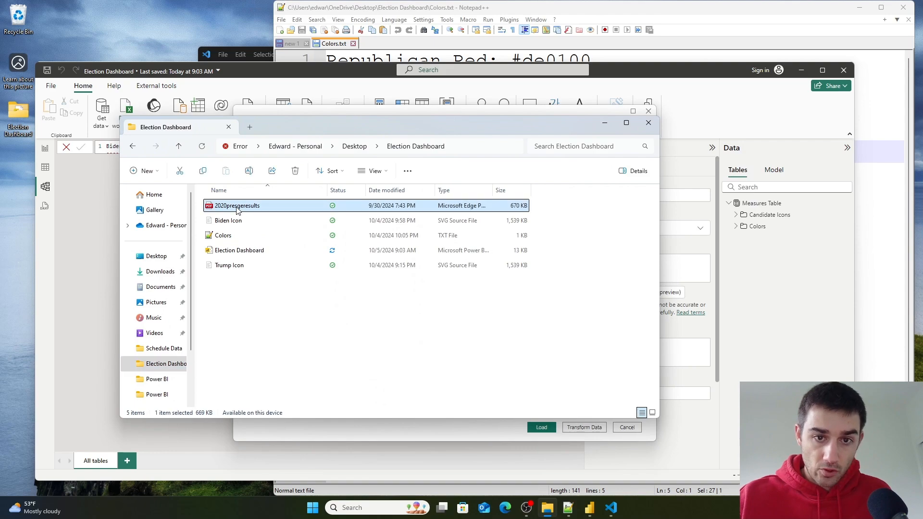
scroll(514, 408, "down", 20)
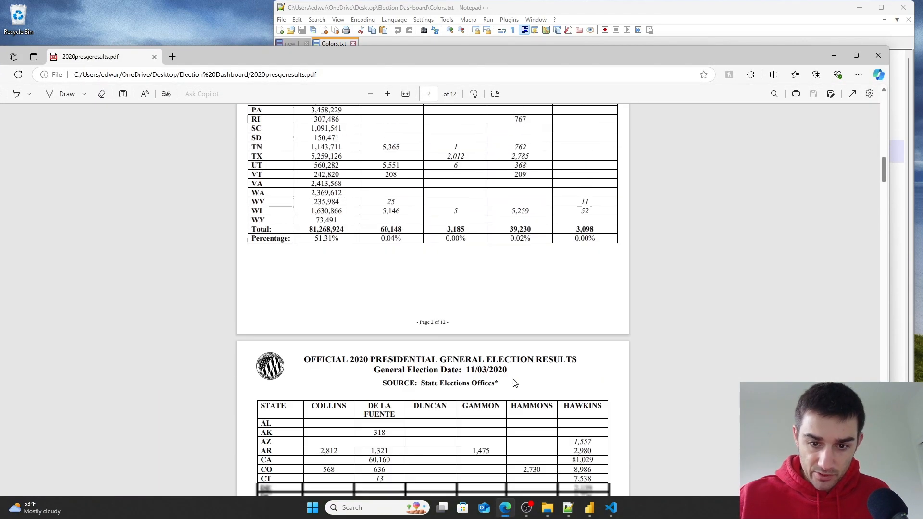
scroll(513, 363, "down", 17)
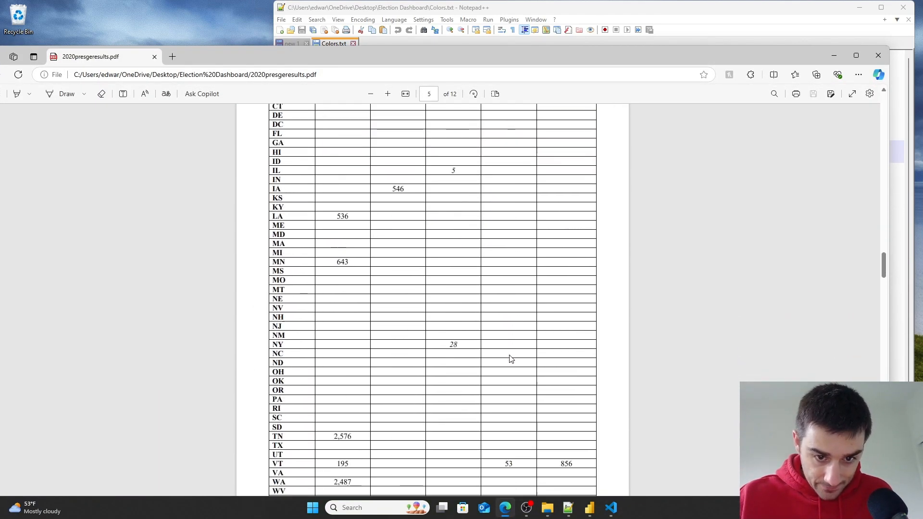
scroll(506, 350, "down", 17)
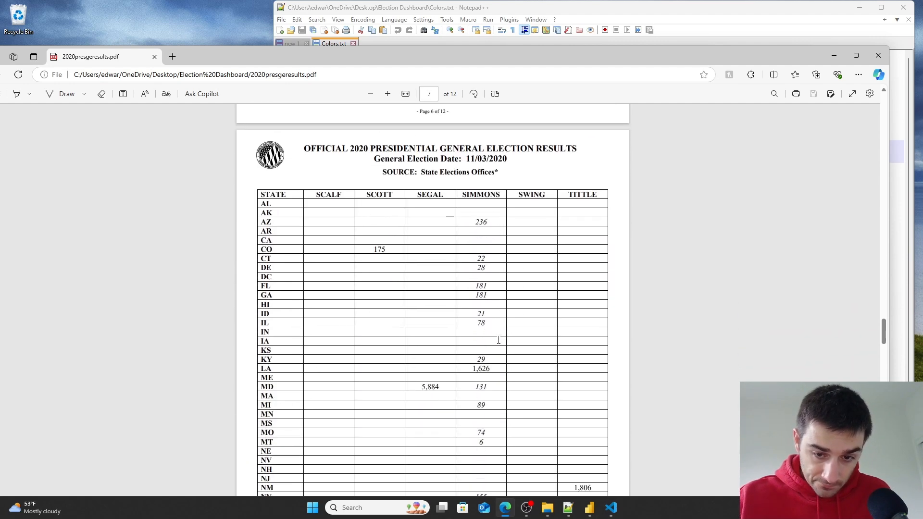
scroll(495, 343, "down", 1)
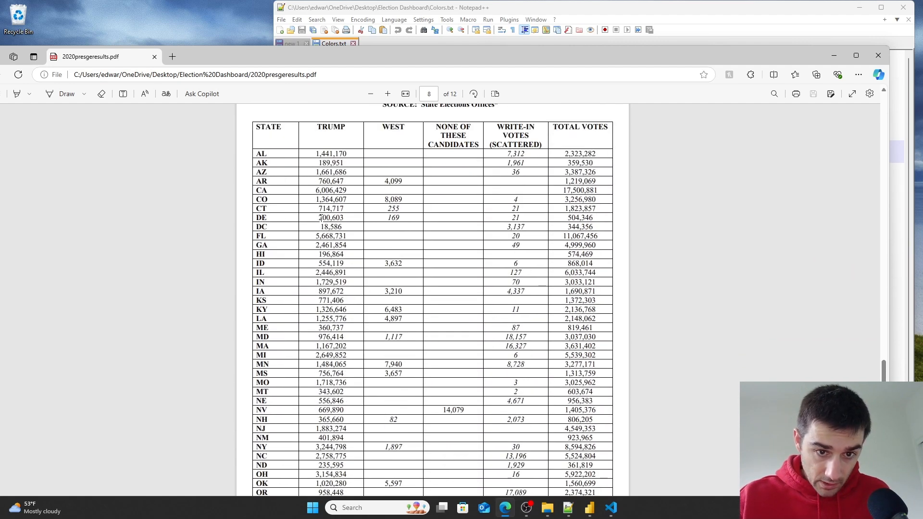
scroll(312, 200, "down", 7)
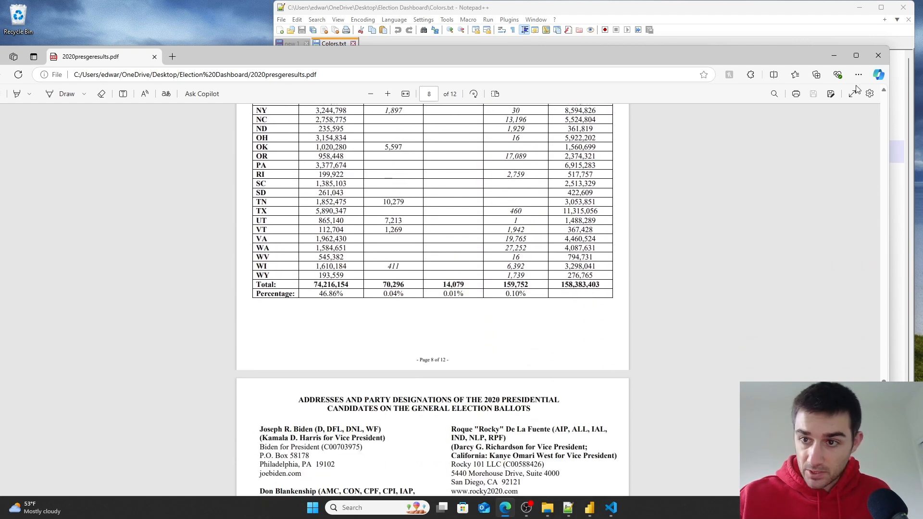
left_click(878, 55)
left_click(649, 122)
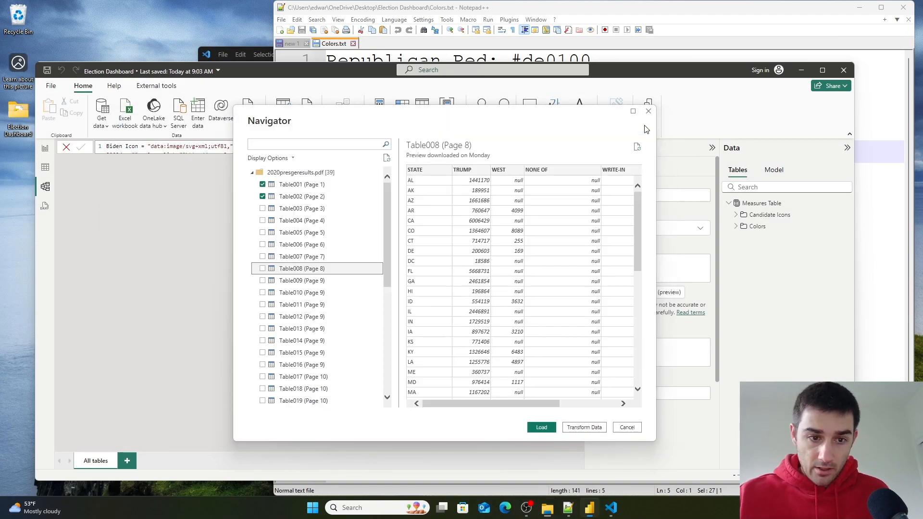
- Load the selected tables into the Power Query editor with Transform Data
left_click(576, 427)
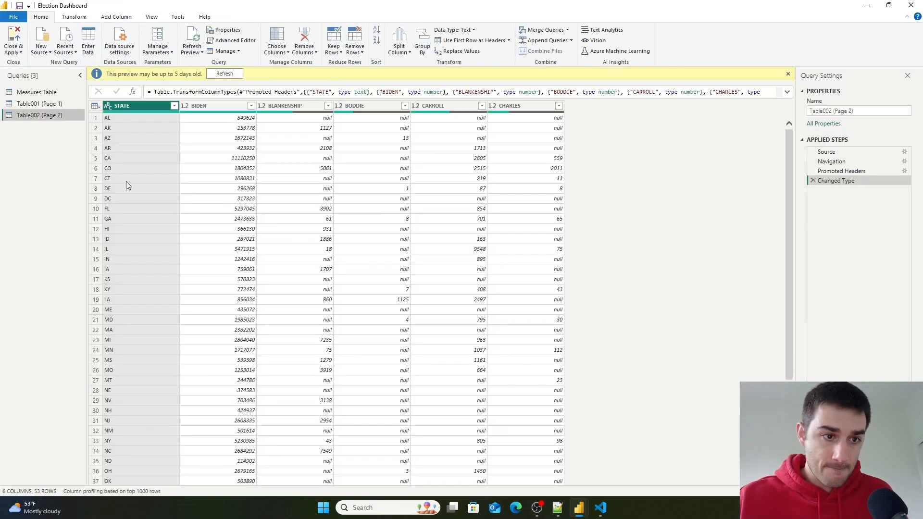
left_click(40, 104)
left_click(39, 115)
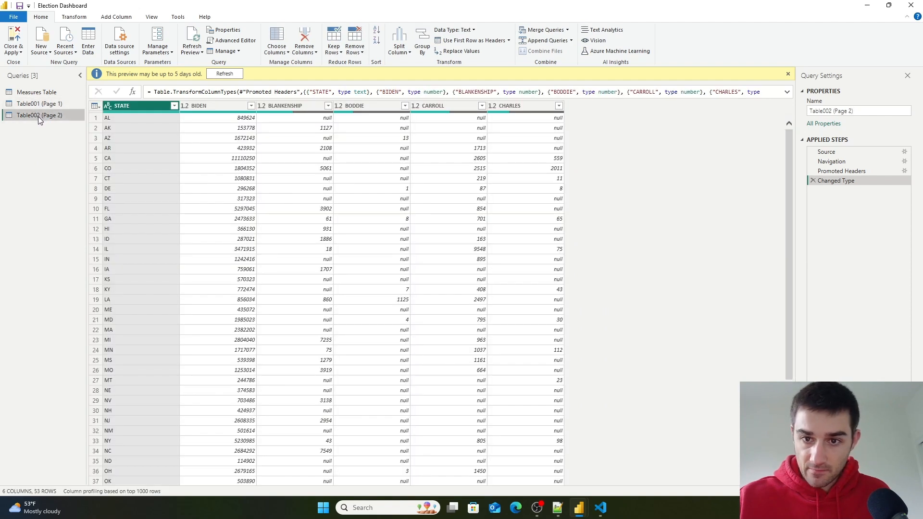
- Step through the Table002 (Page 2) query's applied steps from Source to Promoted Headers
left_click(841, 168)
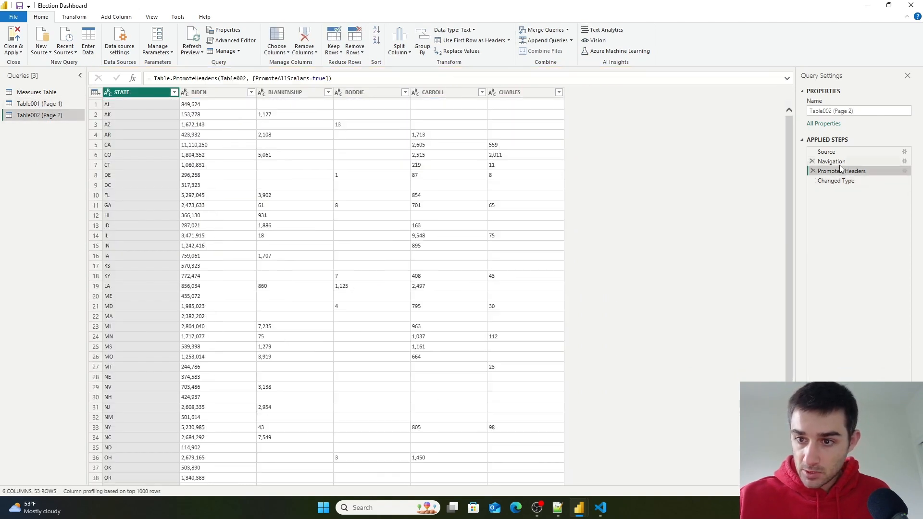
left_click(840, 162)
left_click(840, 152)
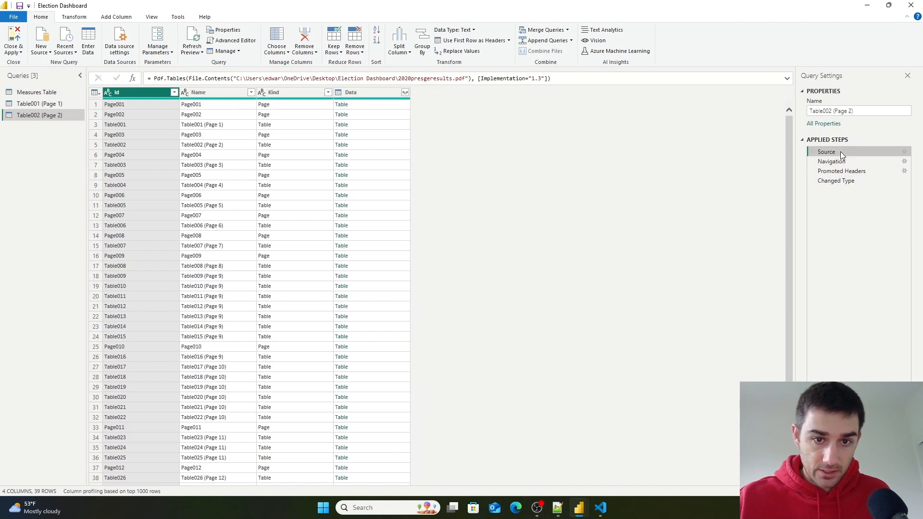
left_click(843, 165)
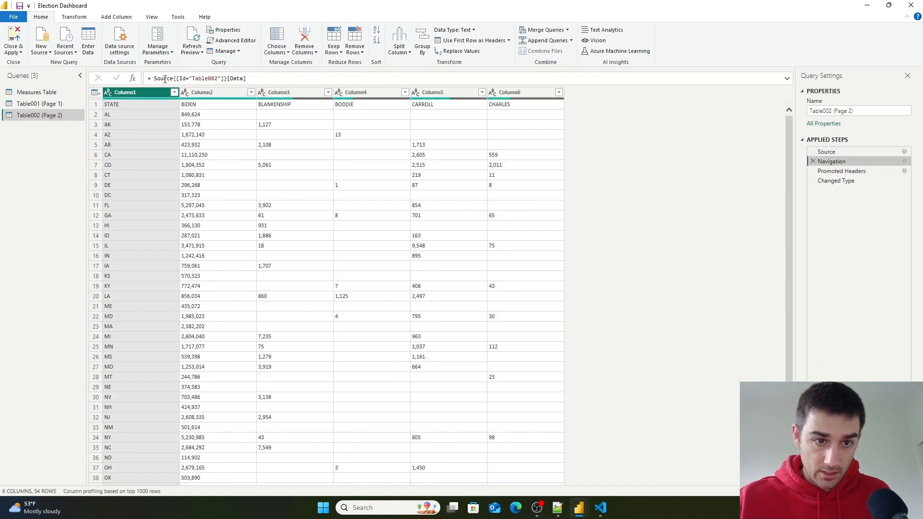
left_click(854, 173)
- Copy the Table002 (Page 2) query and paste it as a new query
right_click(40, 115)
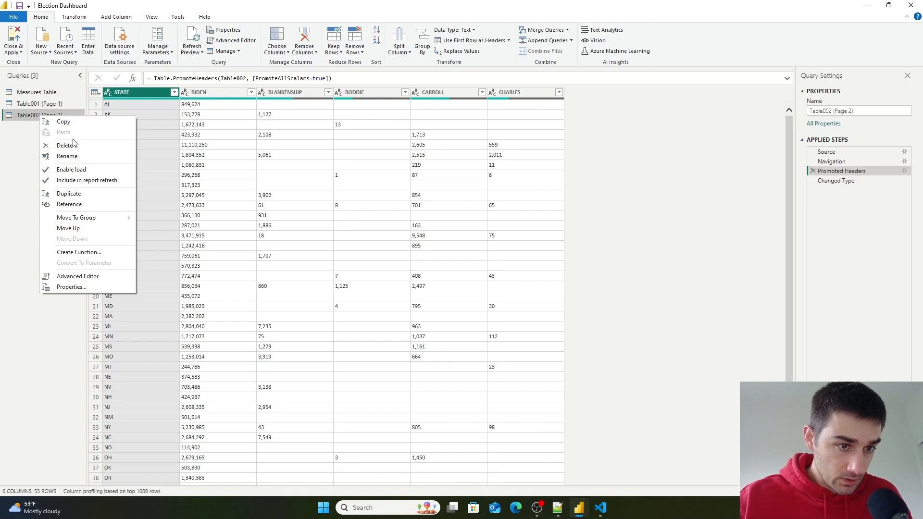
left_click(64, 123)
right_click(37, 144)
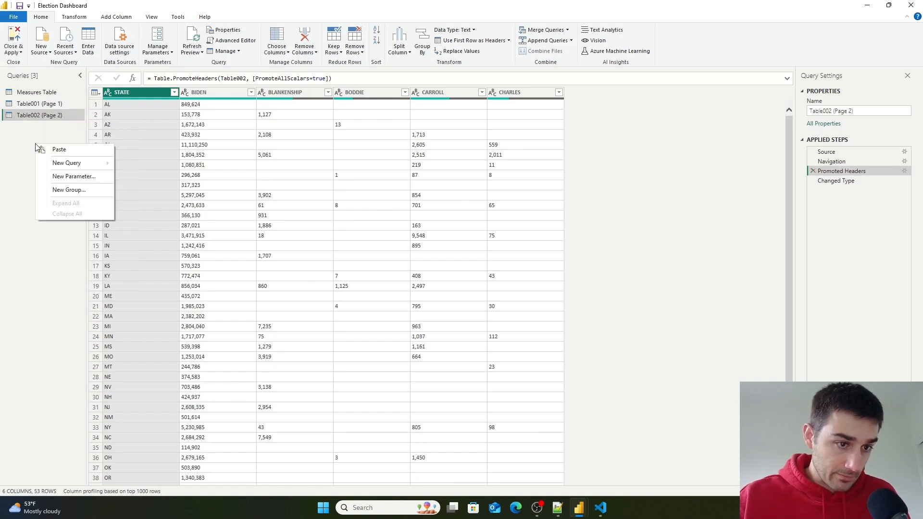
left_click(68, 147)
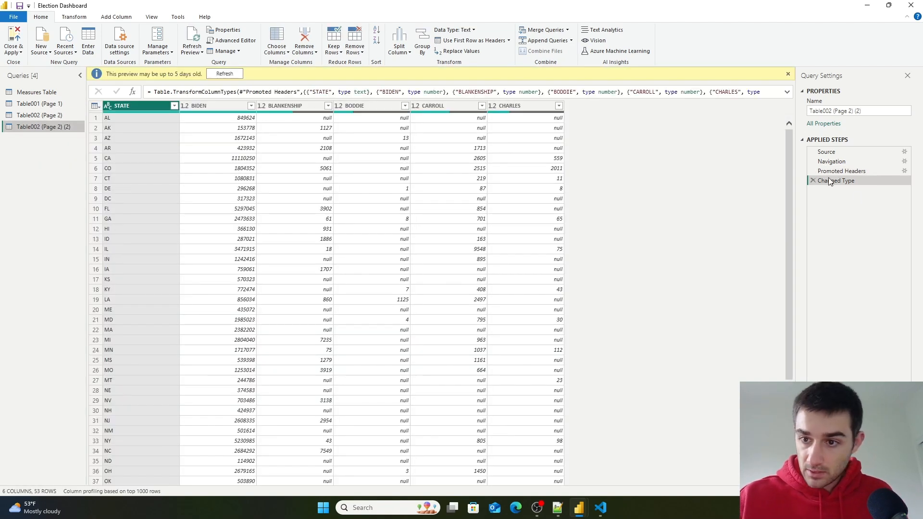
- In the pasted query, delete the steps after Source and navigate to the Table008 (Page 8) table instead
left_click(812, 180)
left_click(813, 170)
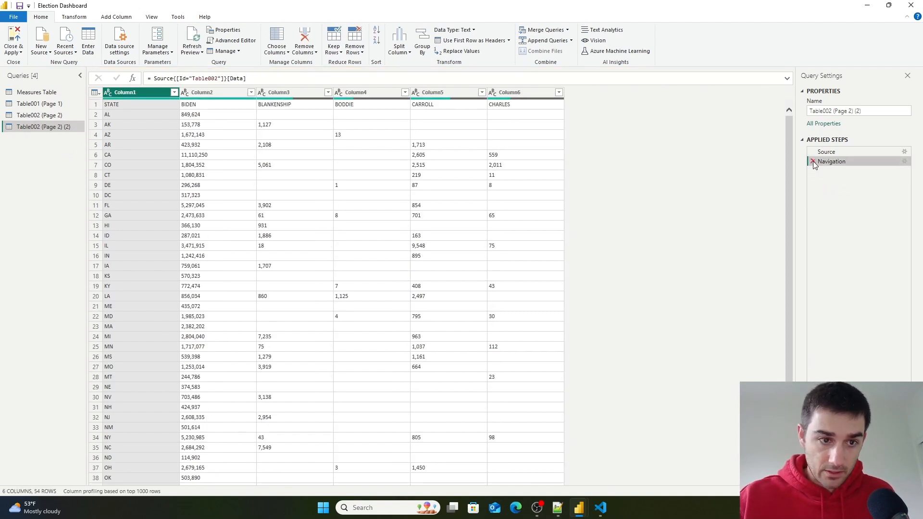
left_click(812, 161)
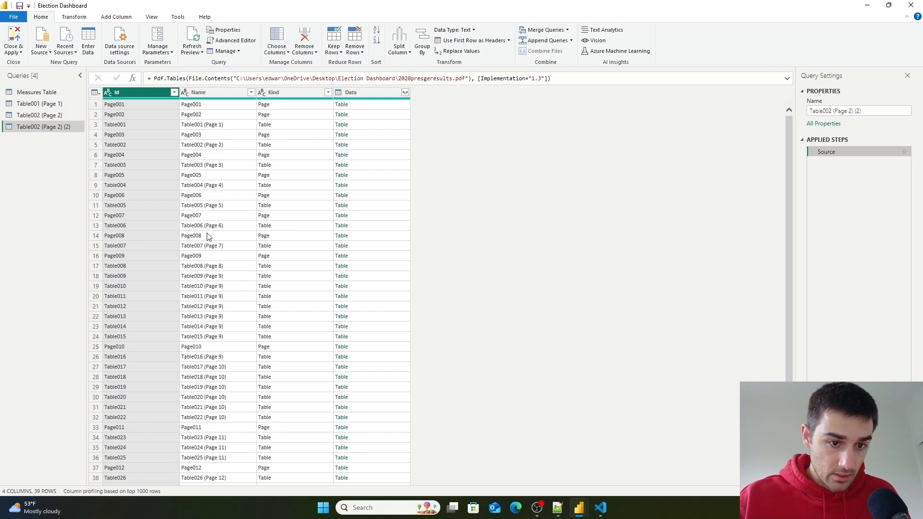
left_click(215, 267)
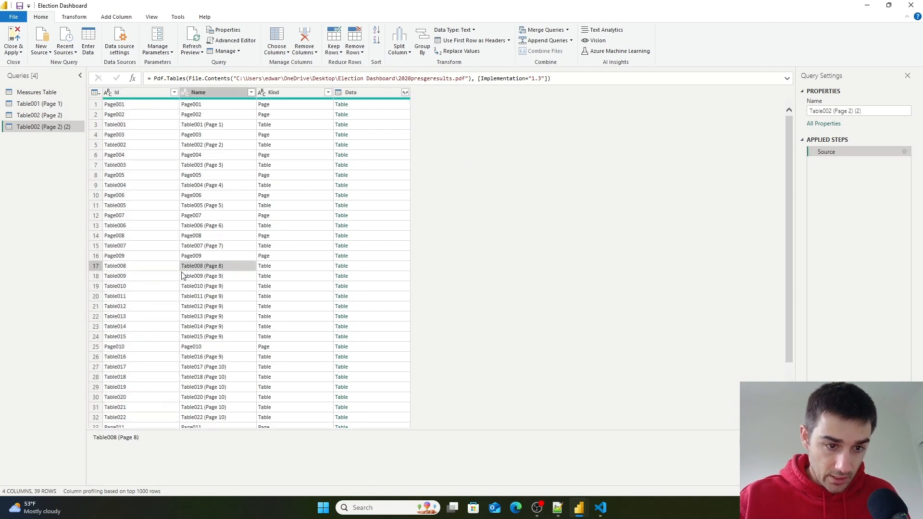
left_click(340, 265)
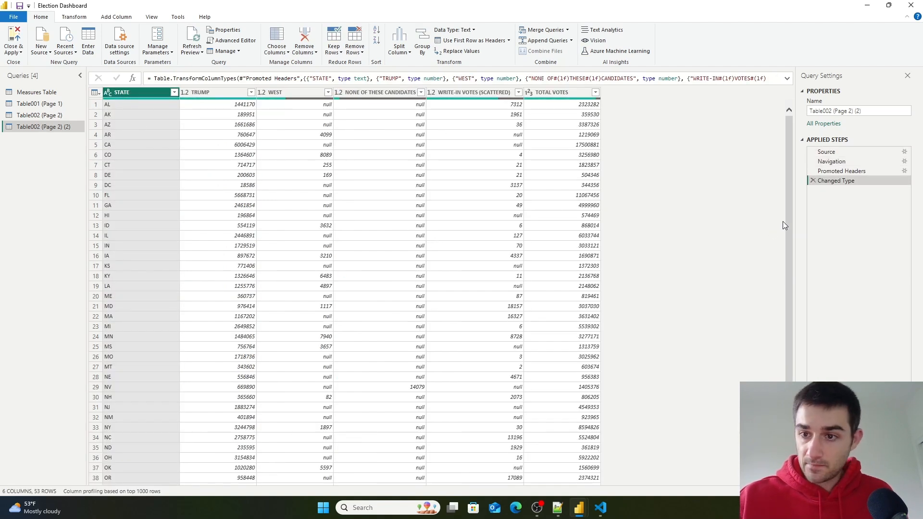
- Inspect the Trump table's column profiles, from TRUMP through TOTAL VOTES
left_click(209, 91)
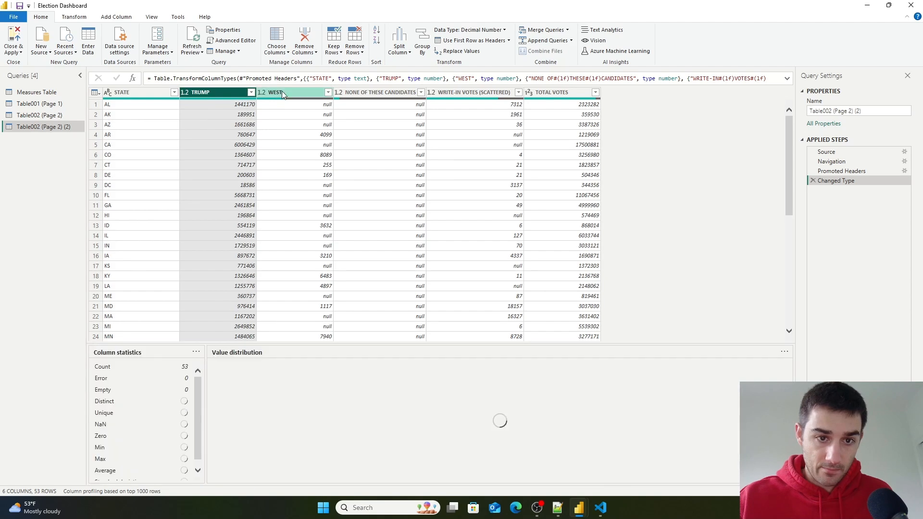
left_click(279, 92)
left_click(391, 95)
left_click(456, 95)
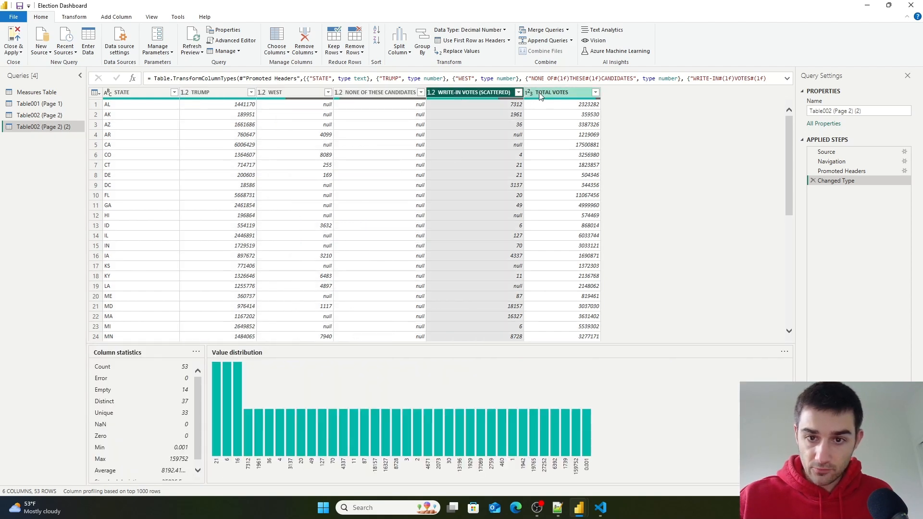
left_click(543, 94)
- Review the Biden query's candidate columns, then switch to the Table001 (Page 1) query
left_click(40, 115)
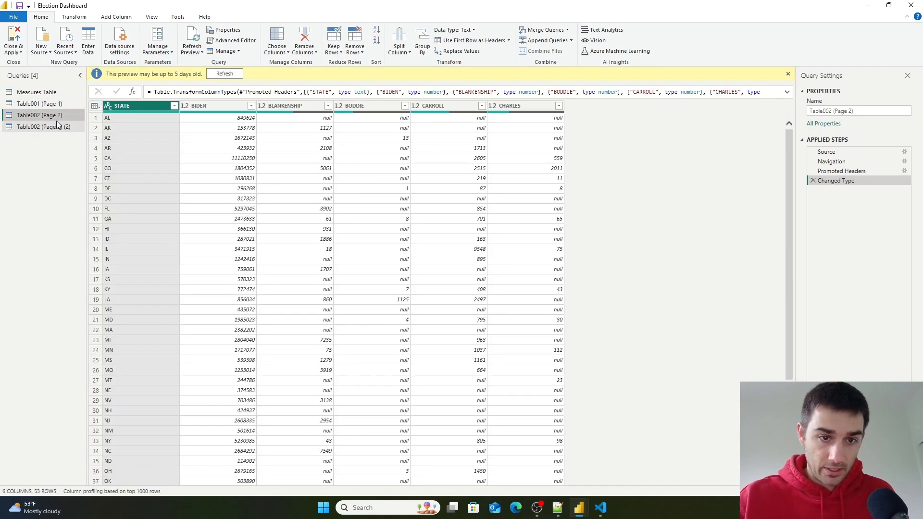
left_click(218, 107)
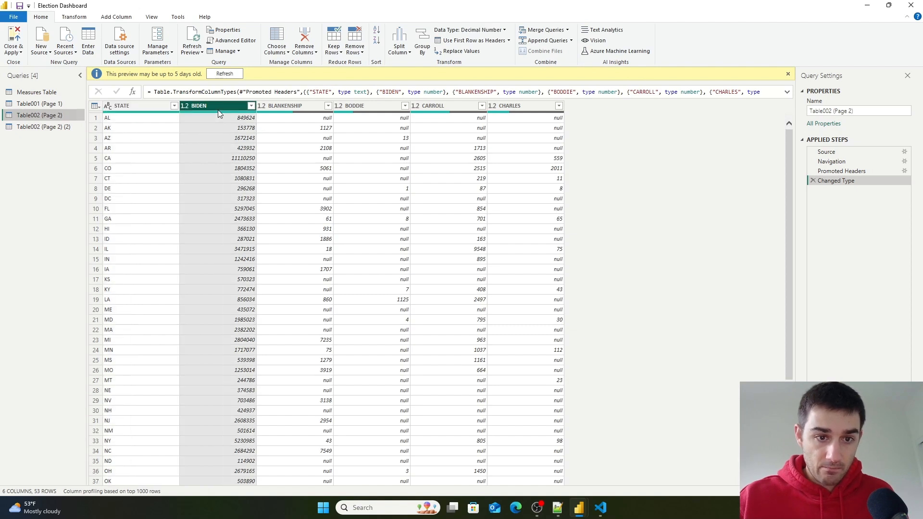
left_click(309, 106)
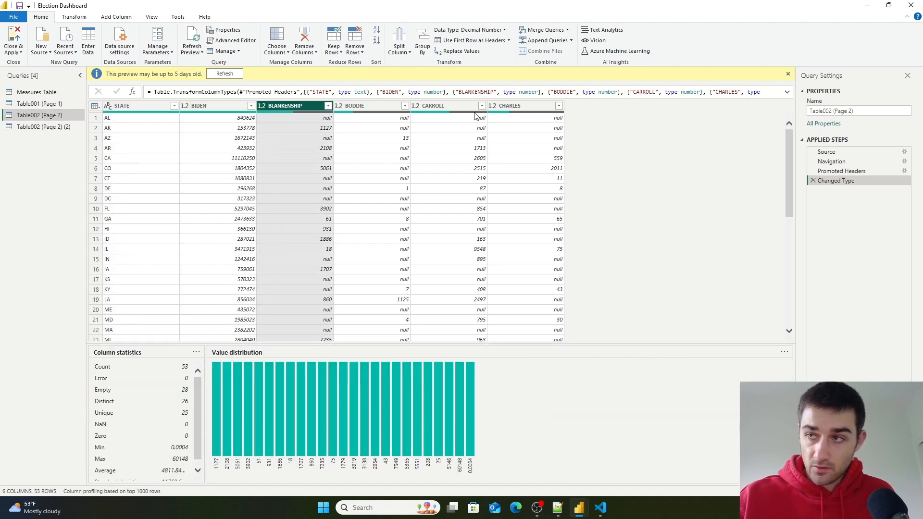
left_click(25, 103)
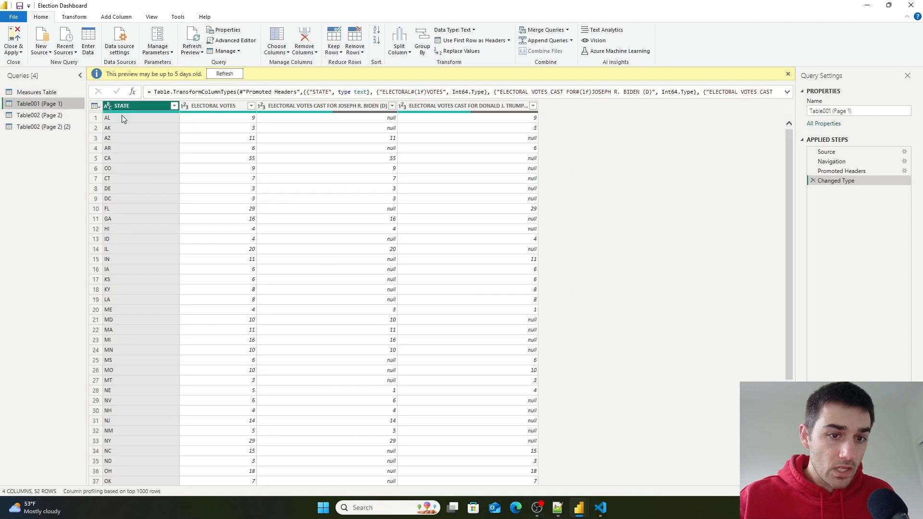
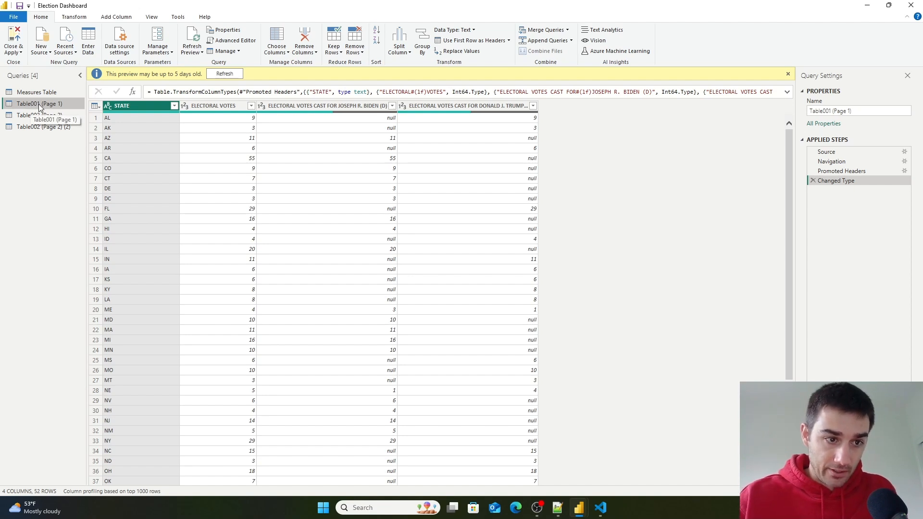
- Rename the Table001 (Page 1) query to Electoral Votes
double_click(39, 104)
key("BackSpace")
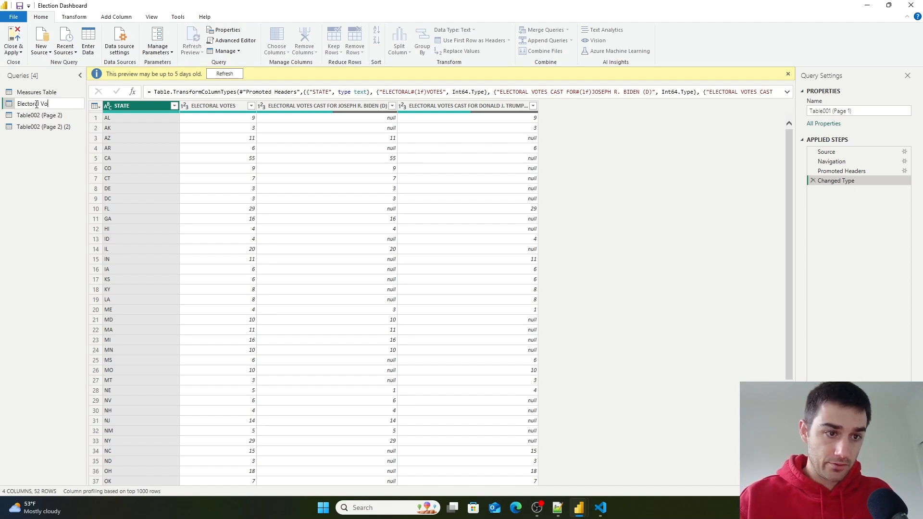
left_click(39, 175)
- Rename the Table002 (Page 2) query to Actual Votes
left_click(50, 117)
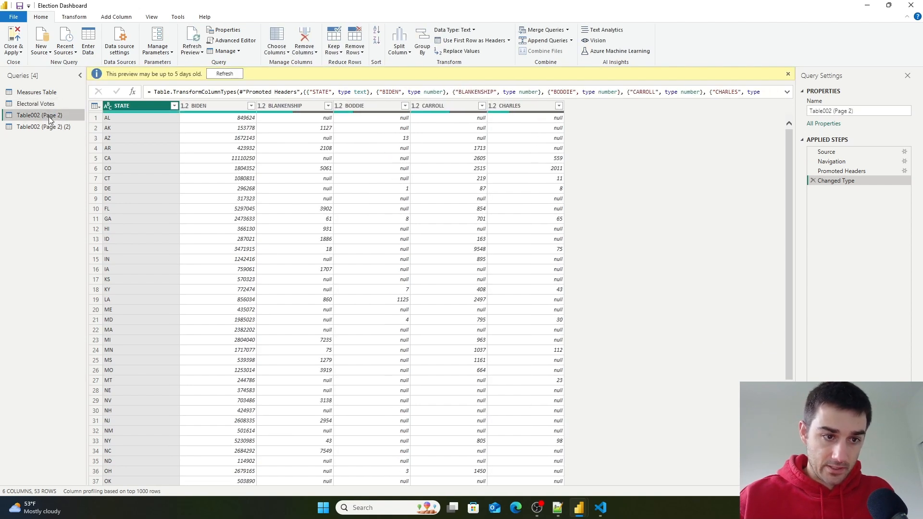
double_click(49, 117)
key("BackSpace")
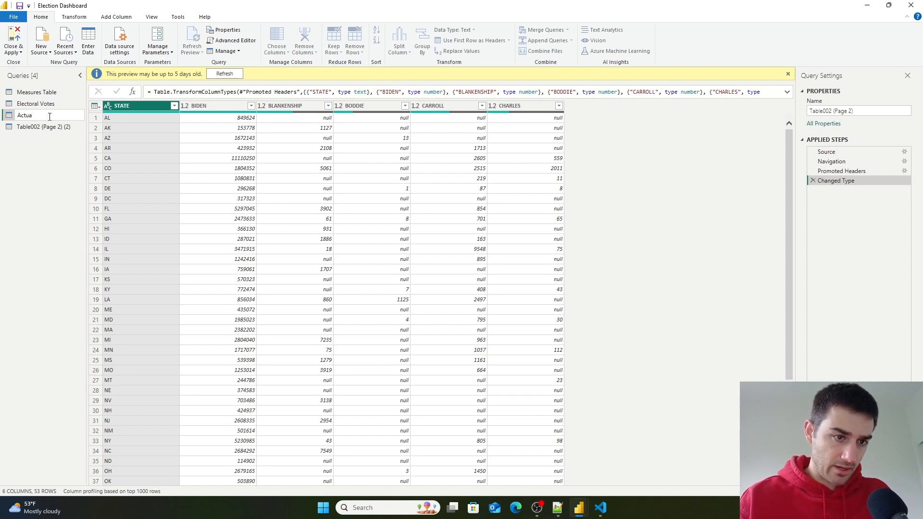
type("Actual Votes")
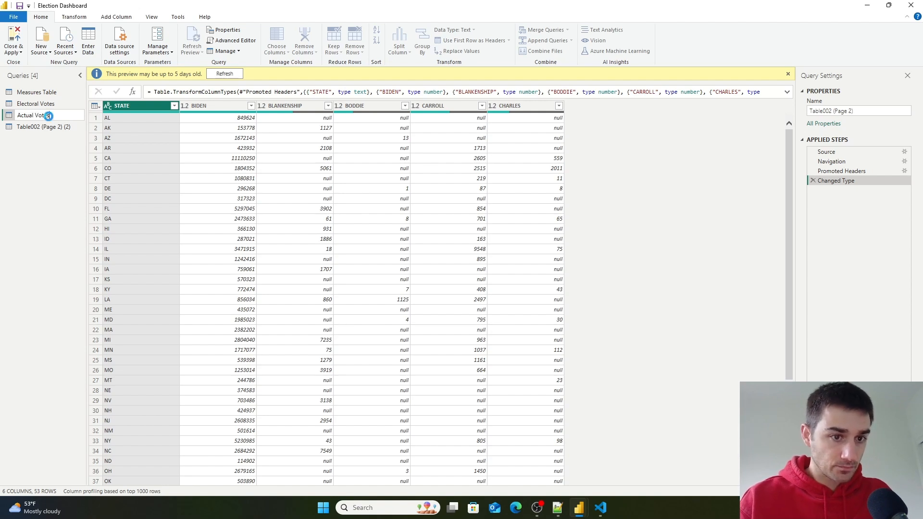
key("Return")
- In the Electoral Votes query, rename the Biden electoral votes column to ELECTORAL VOTES BIDEN
left_click(39, 103)
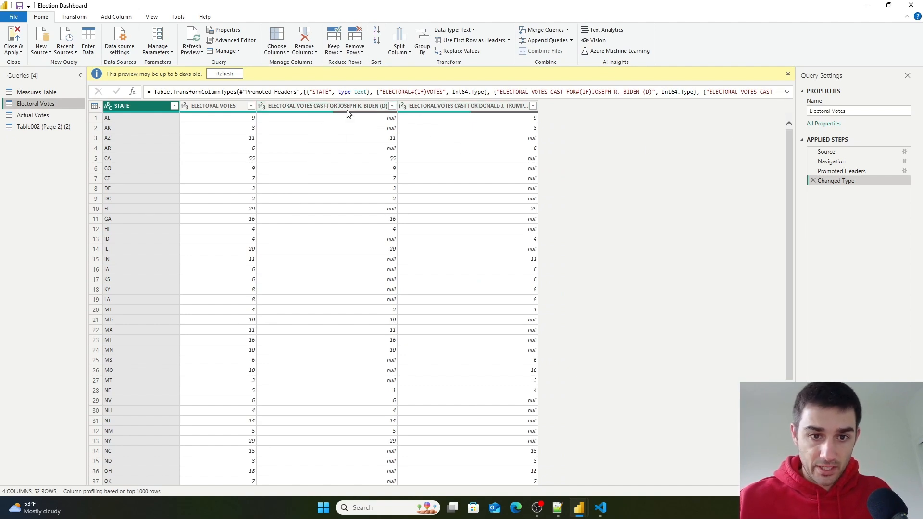
double_click(321, 107)
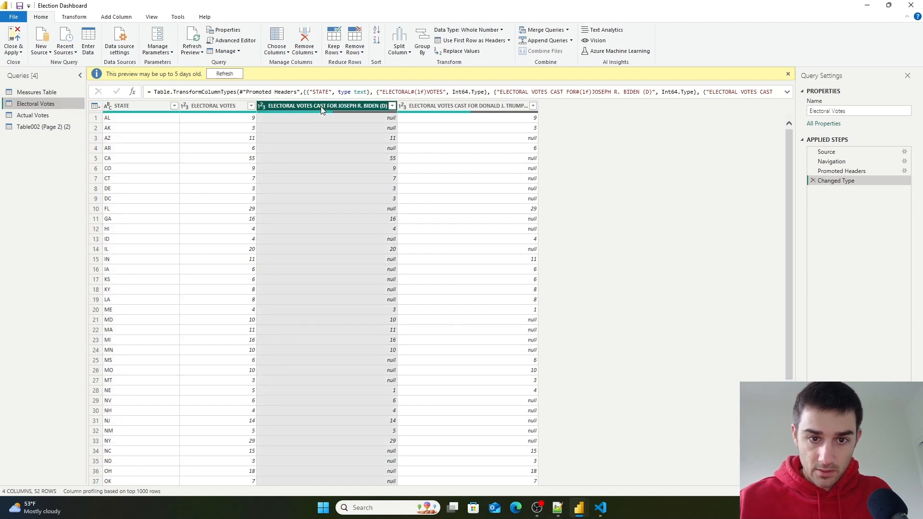
left_click(339, 112)
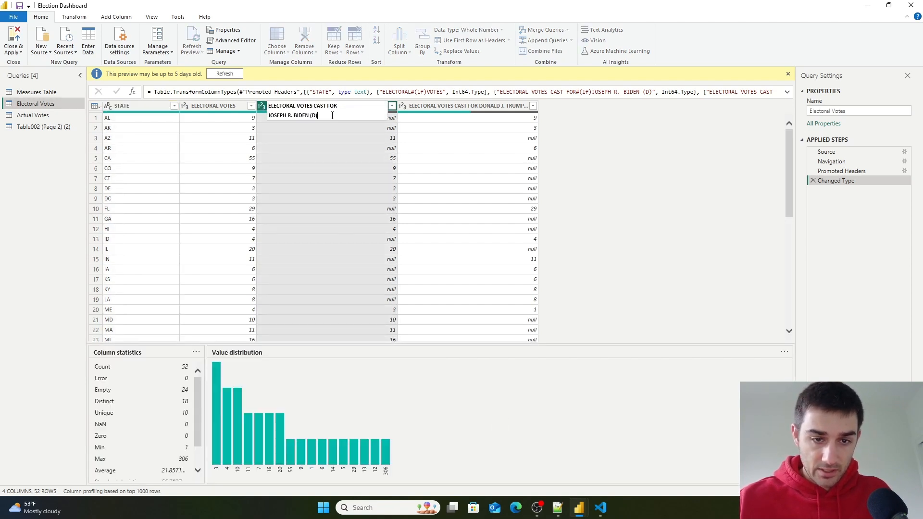
left_click_drag(294, 117, 313, 106)
key("BackSpace")
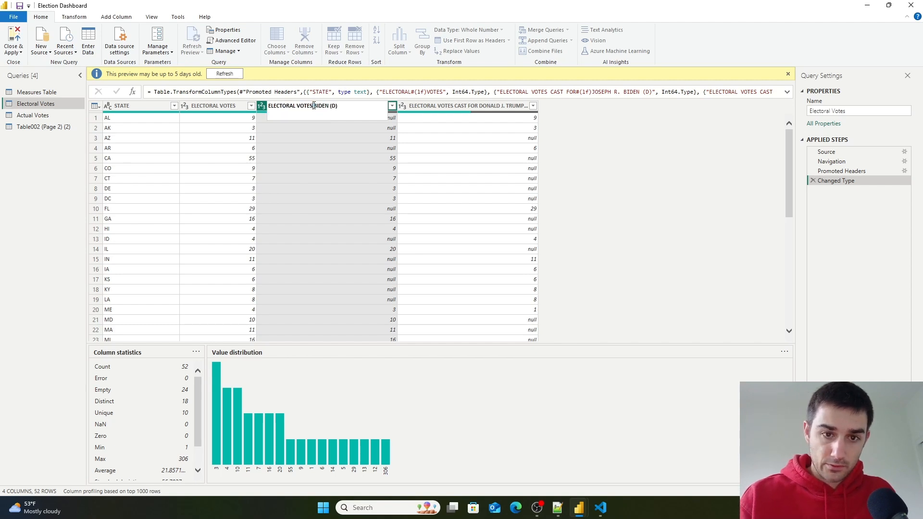
double_click(334, 109)
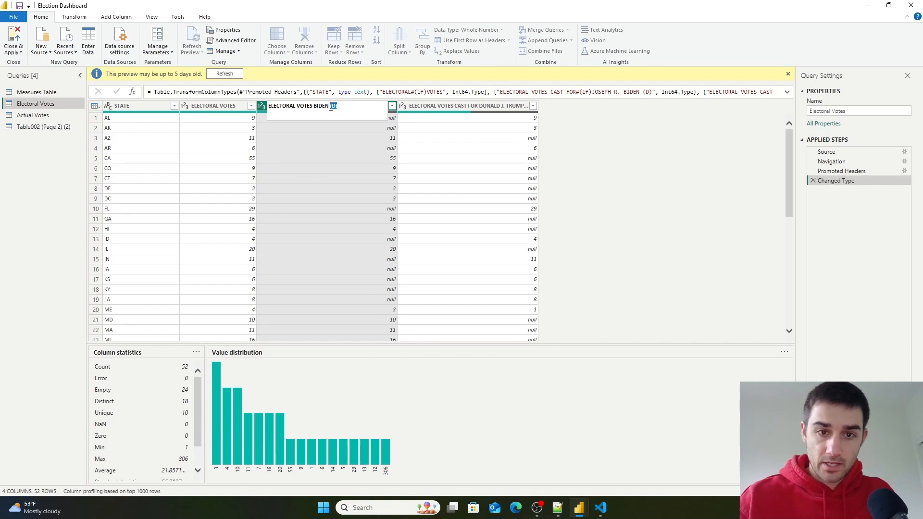
key("ctrl+a")
key("ctrl+c")
left_click(452, 106)
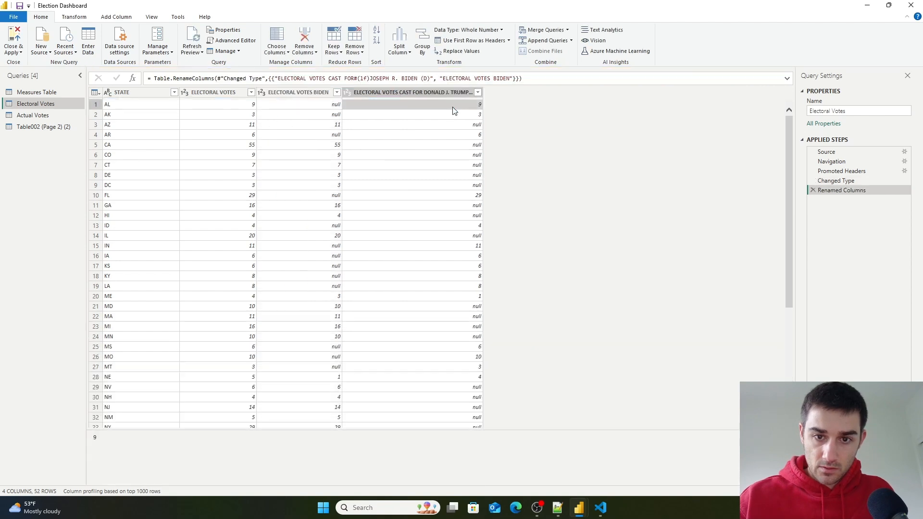
- Rename the Trump electoral votes column to ELECTORAL VOTES TRUMP
double_click(437, 95)
key("ctrl+v")
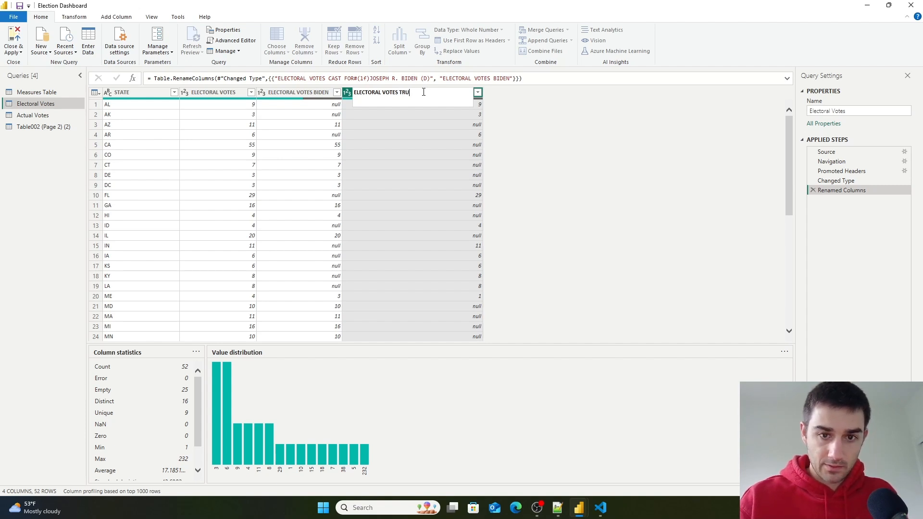
type("TRUMP")
key("Return")
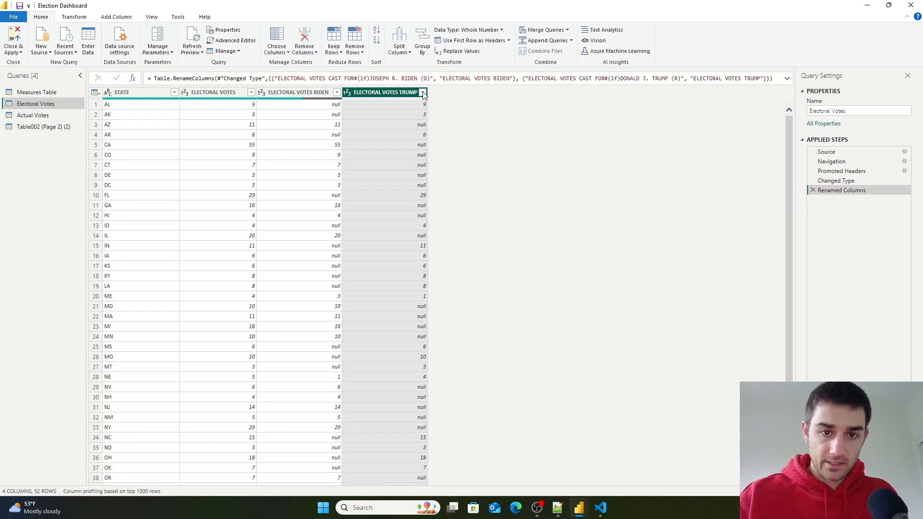
- Replace null values with 0 in the ELECTORAL VOTES BIDEN column
left_click(287, 96)
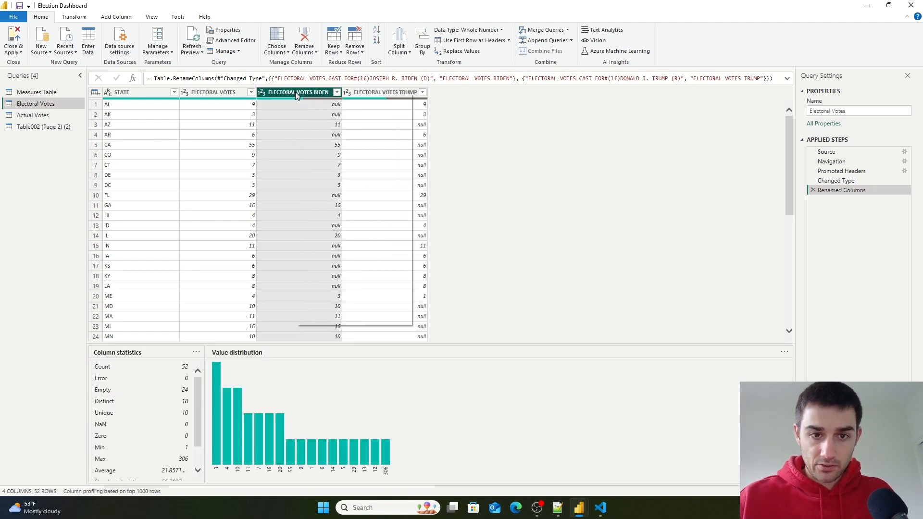
right_click(296, 94)
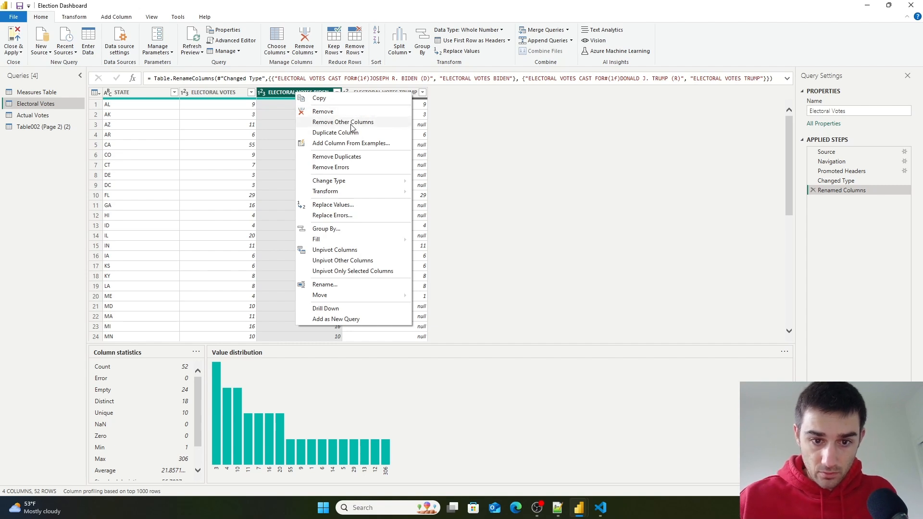
left_click(339, 206)
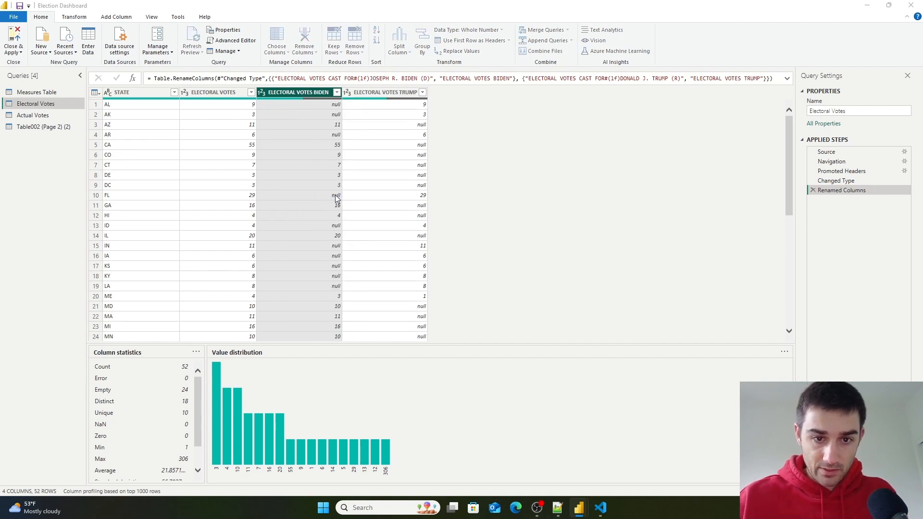
type("NUL")
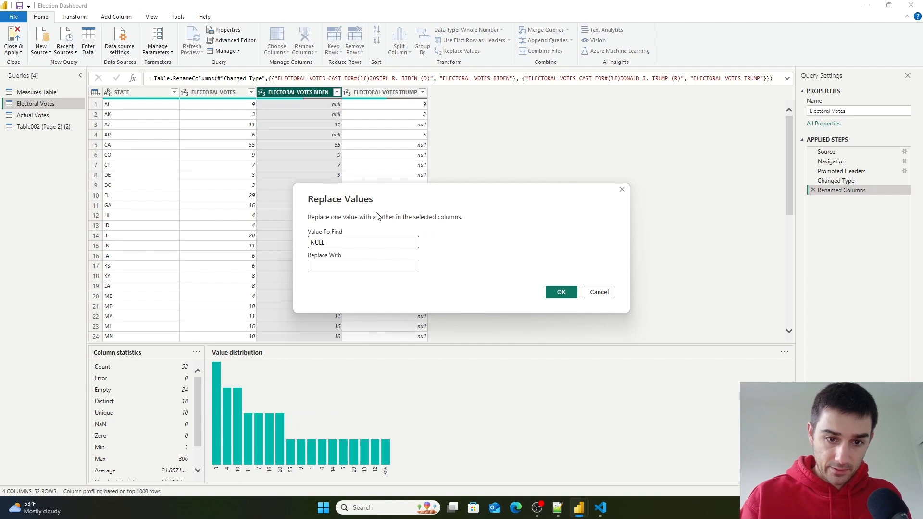
key("BackSpace")
key("BackSpace")
key("BackSpace")
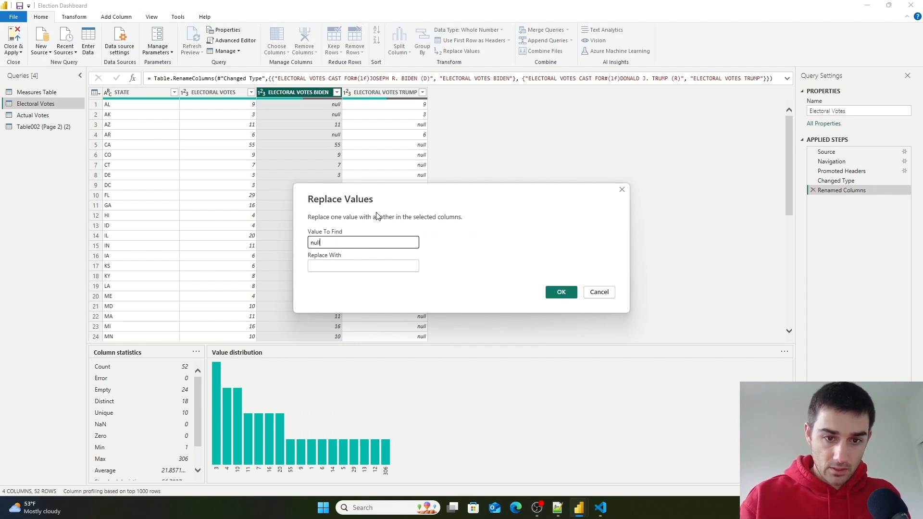
key("Tab")
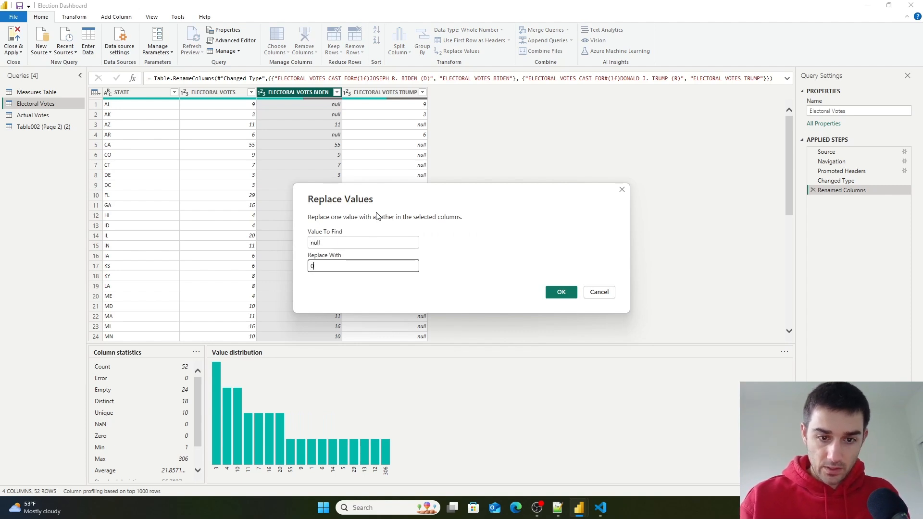
key("Return")
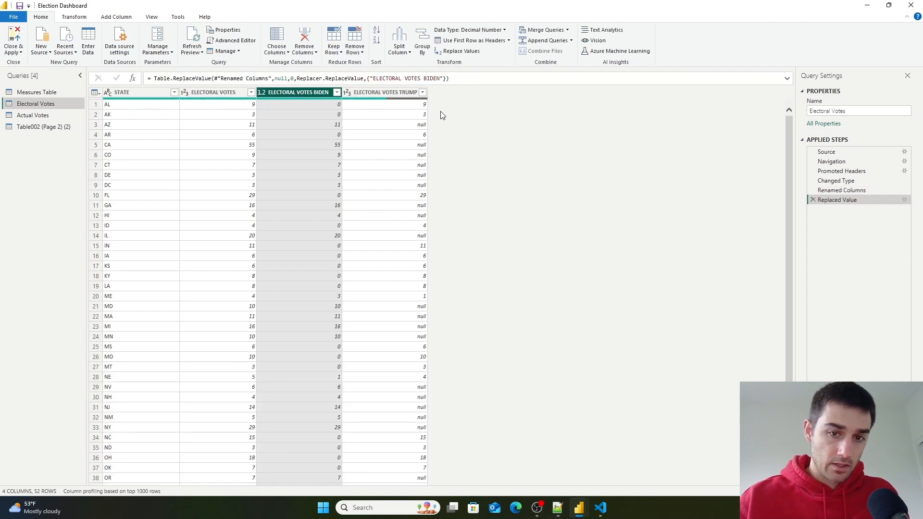
- Replace null values with 0 in the ELECTORAL VOTES TRUMP column
left_click(368, 93)
right_click(368, 94)
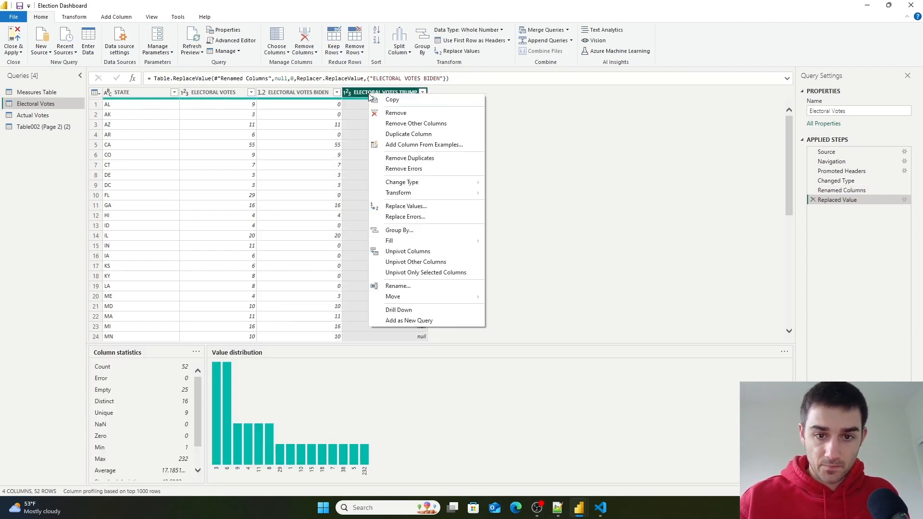
left_click(400, 207)
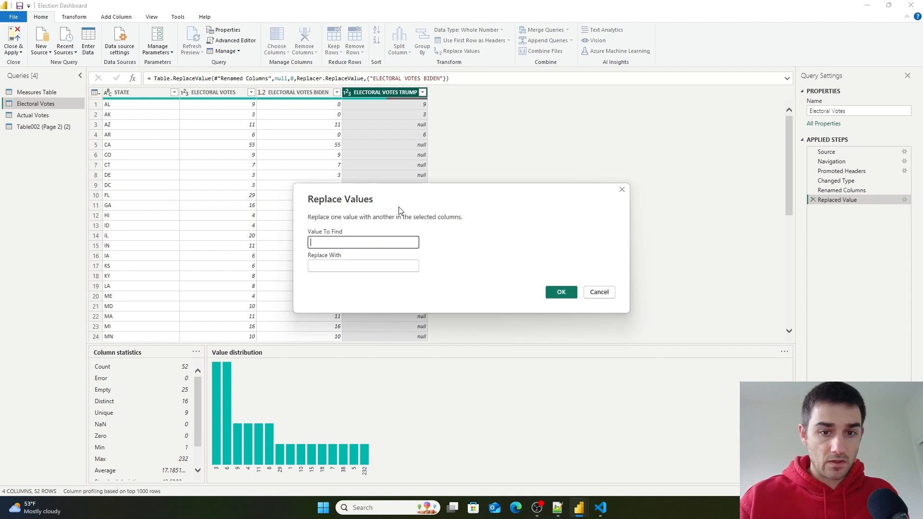
key("Tab")
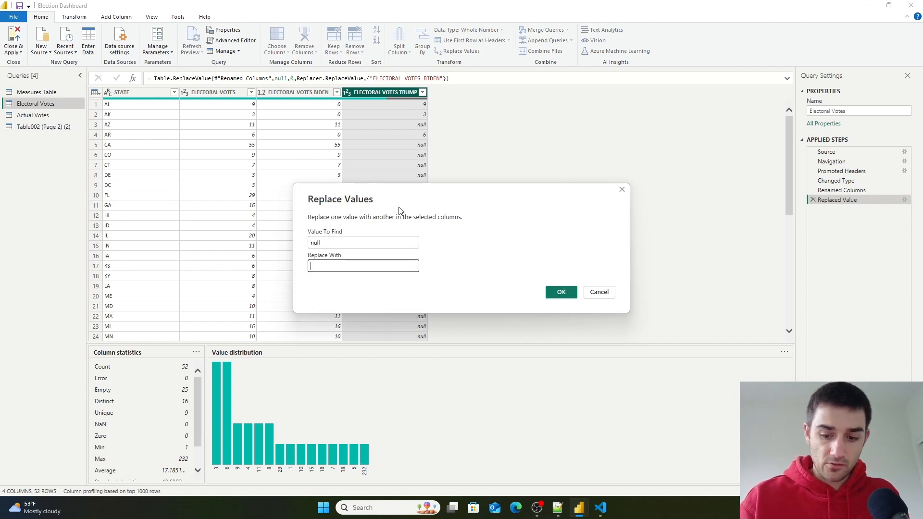
key("Return")
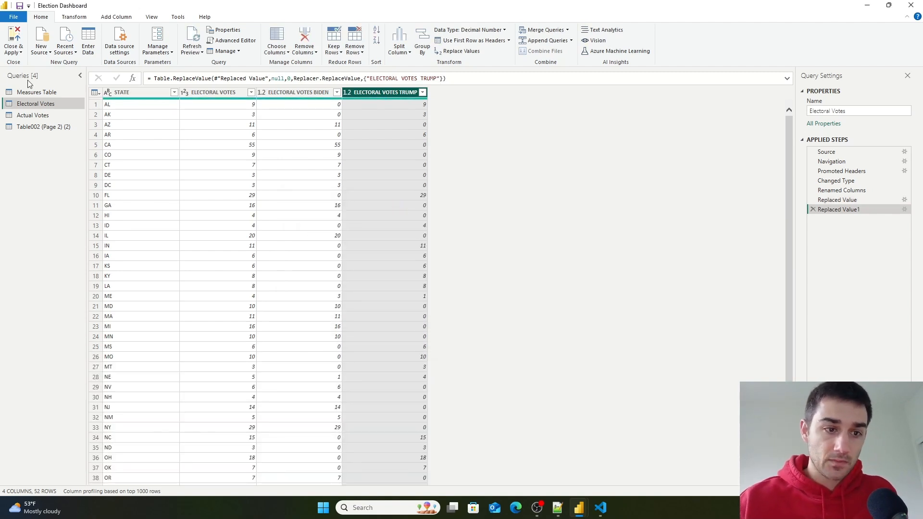
- Compare the BIDEN and TRUMP column profiles in the Actual Votes and Table002 (Page 2) (2) queries, and review the Merge Queries options
left_click(41, 114)
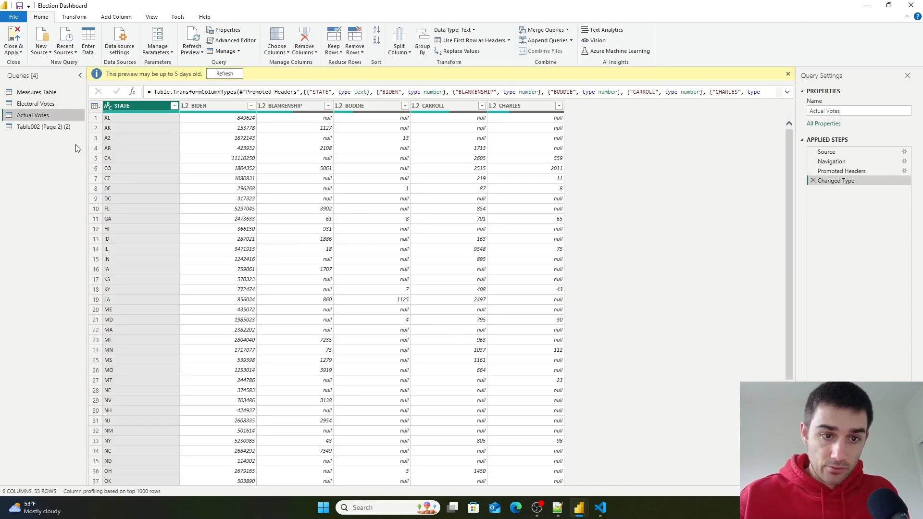
left_click(229, 130)
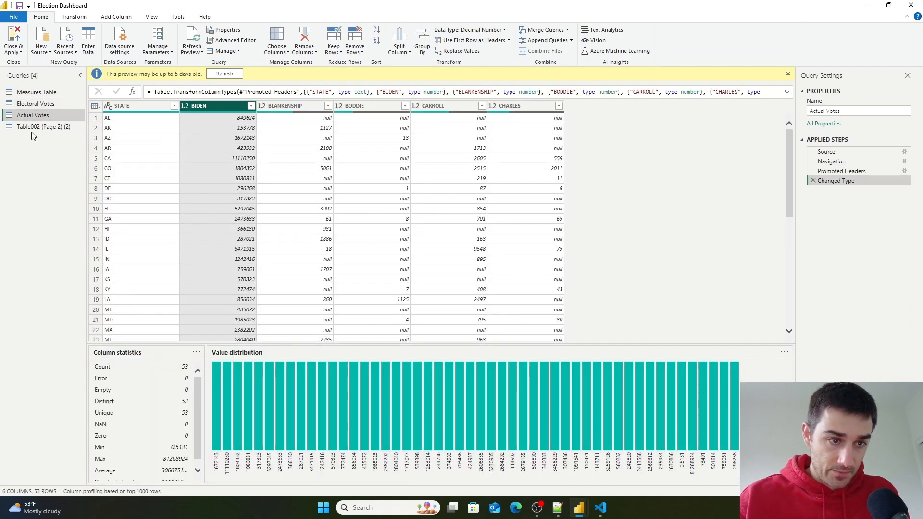
left_click(38, 126)
left_click(212, 107)
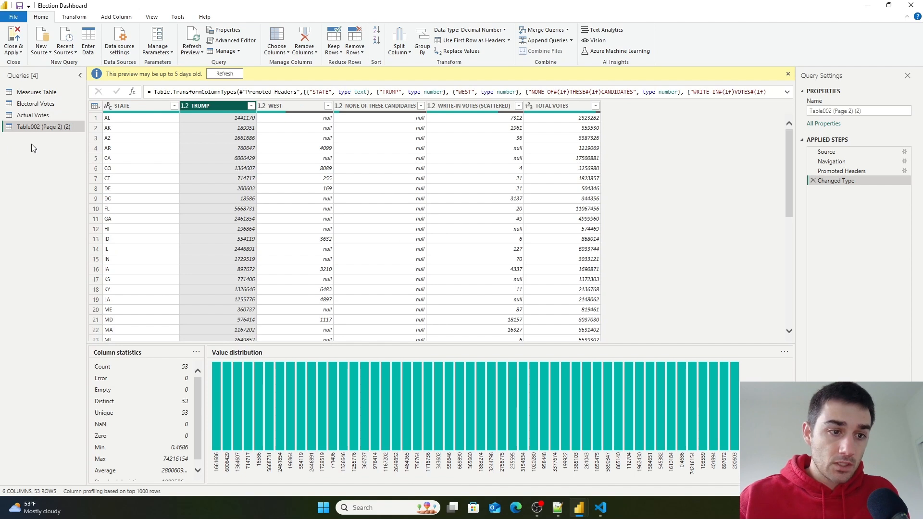
left_click(32, 115)
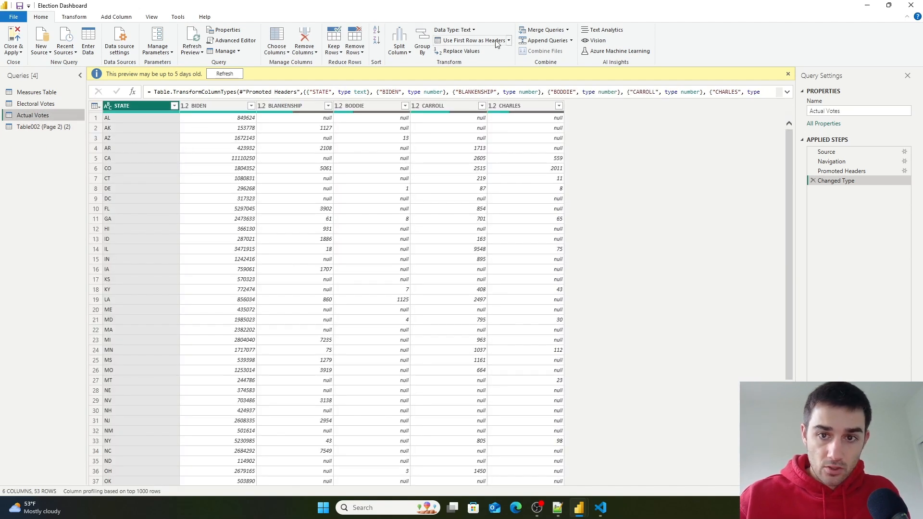
left_click(568, 30)
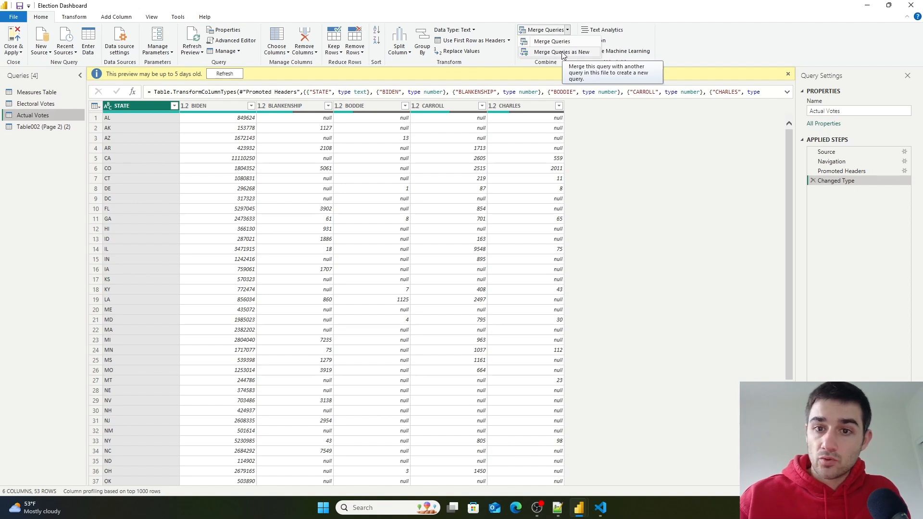
- Rename the Actual Votes query to Actual Votes Biden and the Table002 (Page 2) (2) query to Actual Votes Trump
left_click(35, 115)
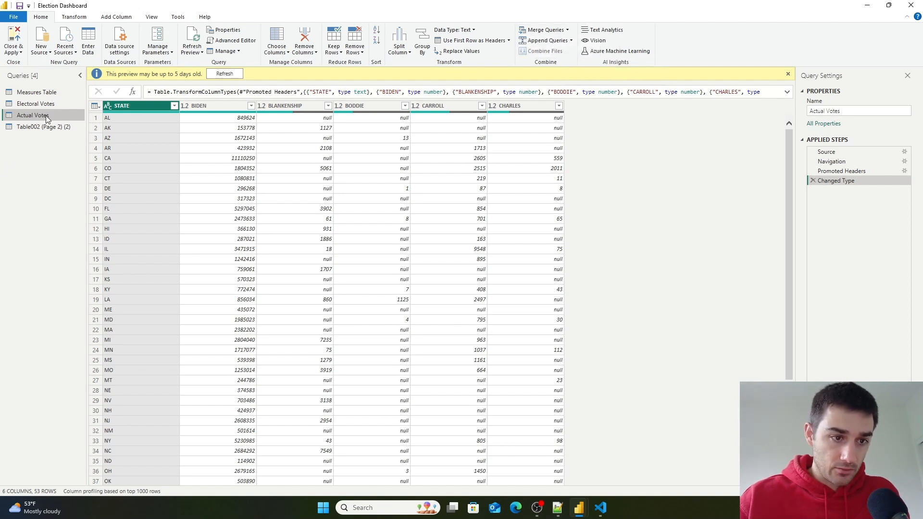
double_click(46, 116)
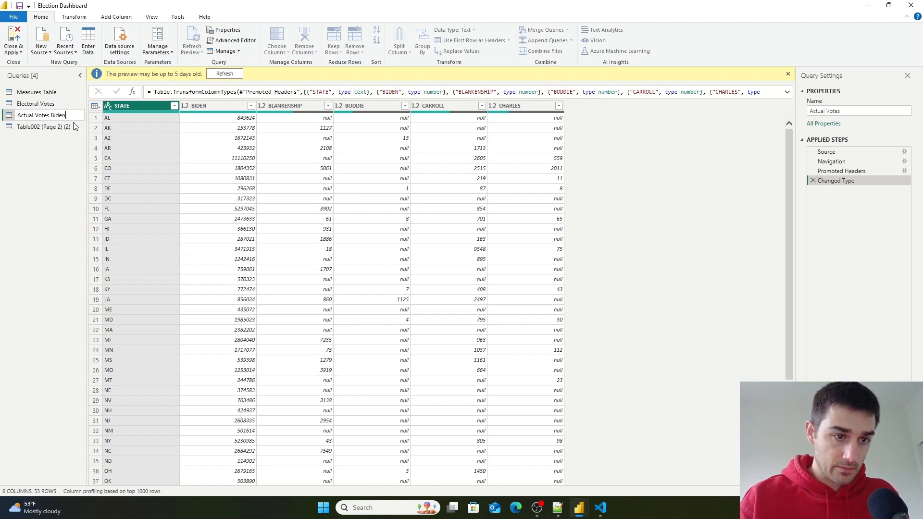
double_click(42, 127)
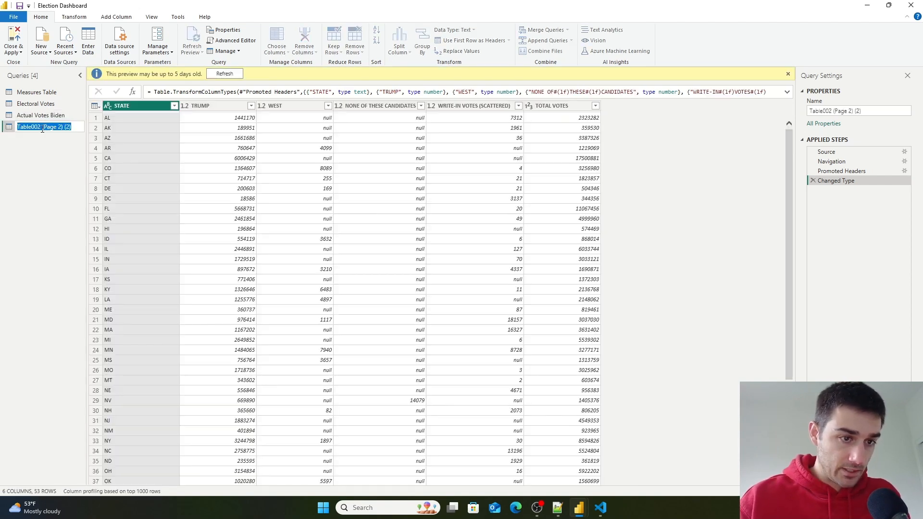
key("BackSpace")
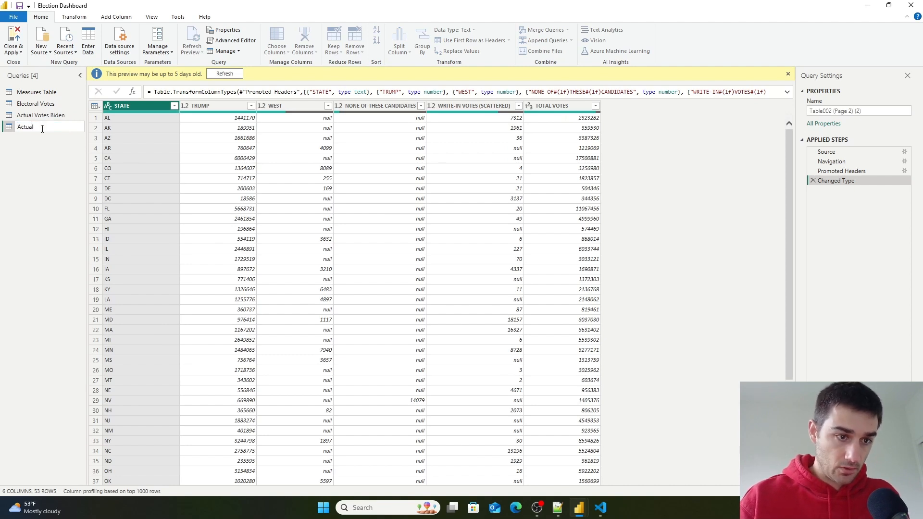
type("Actual Votes Trum")
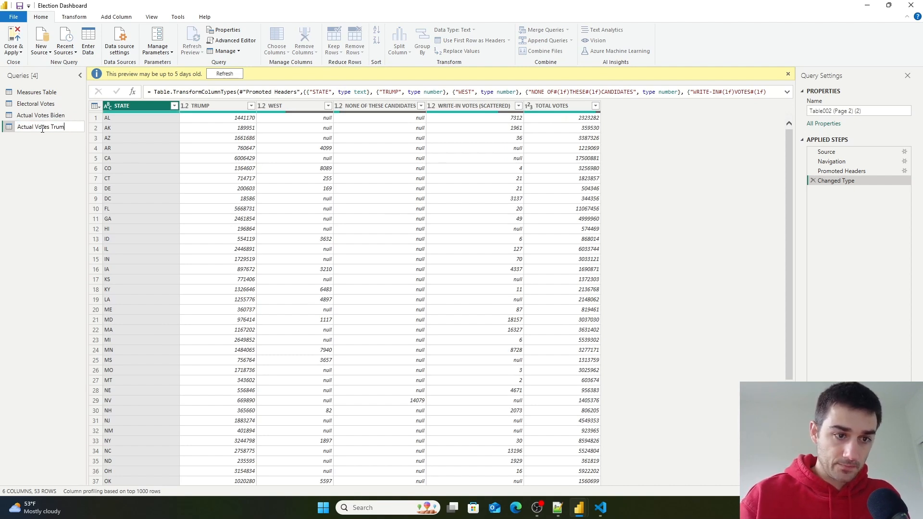
type("p")
key("Return")
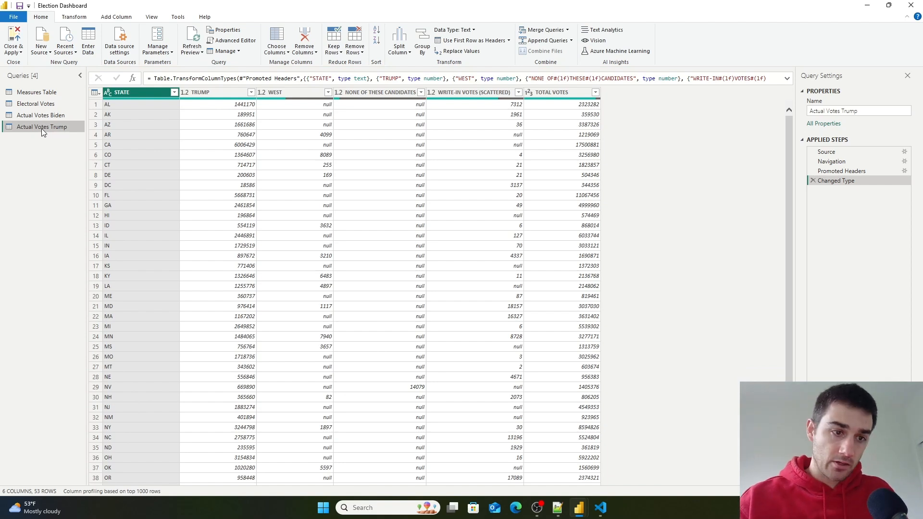
- Remove the WEST, NONE OF THESE CANDIDATES, WRITE-IN VOTES (SCATTERED) and TOTAL VOTES columns from the Actual Votes Trump query
left_click(308, 92)
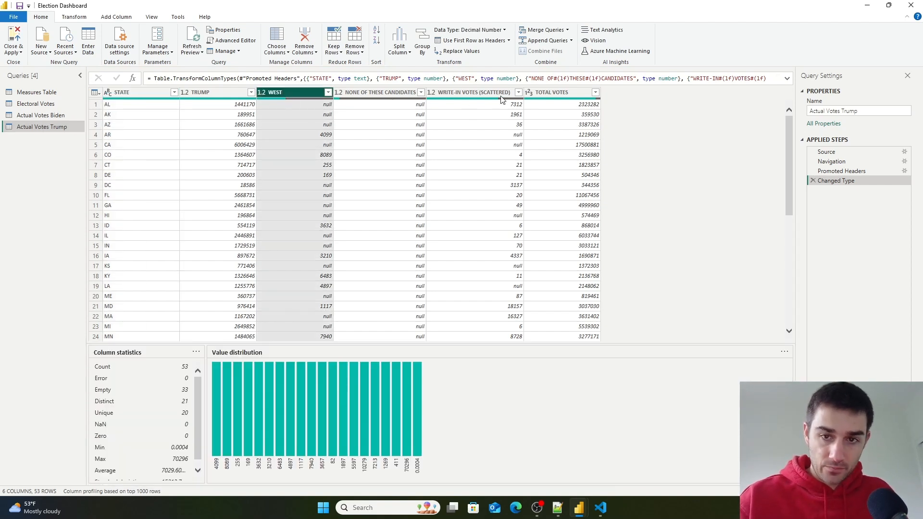
left_click(552, 93, "shift")
right_click(551, 94)
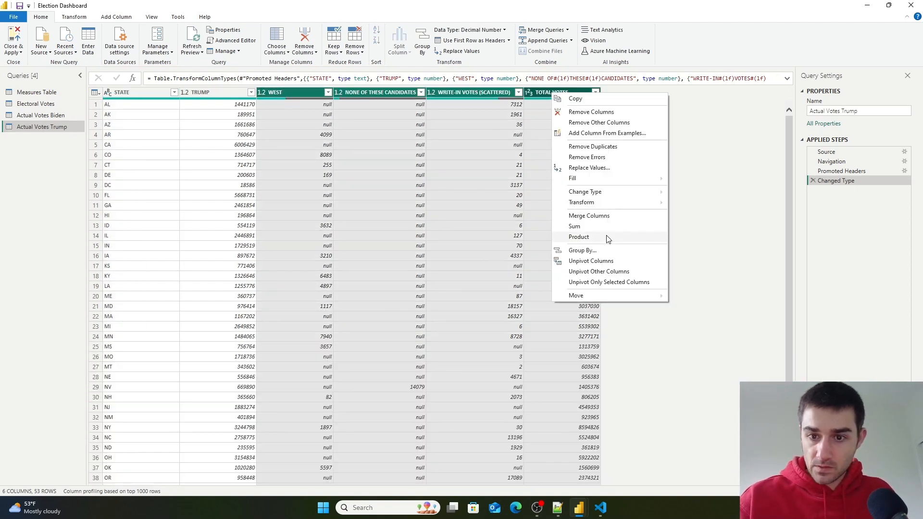
left_click(601, 115)
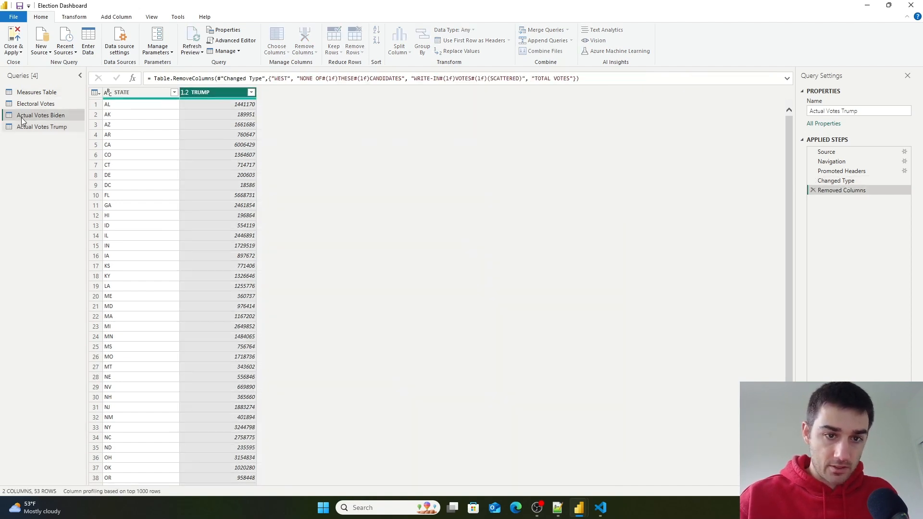
- Remove the BLANKENSHIP, BODDIE, CARROLL and CHARLES columns from the Actual Votes Biden query
left_click(41, 115)
left_click(288, 106)
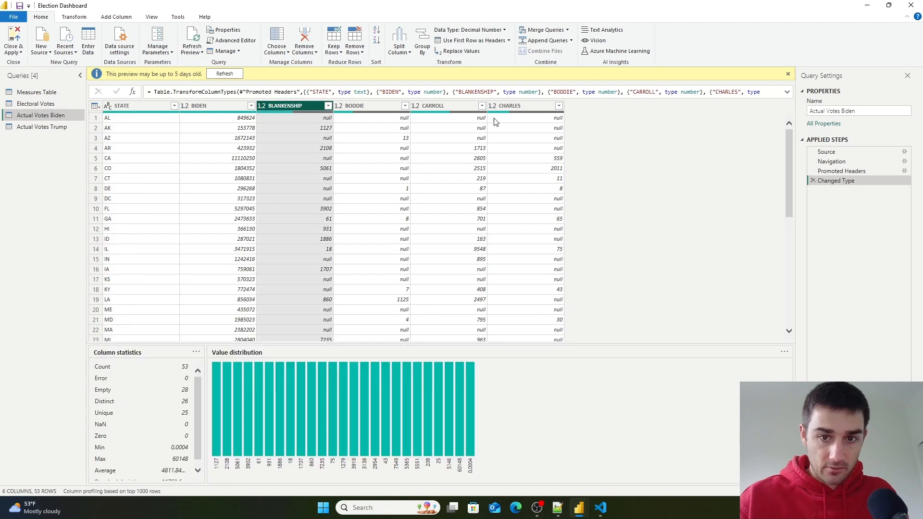
left_click(518, 107, "shift")
right_click(518, 106)
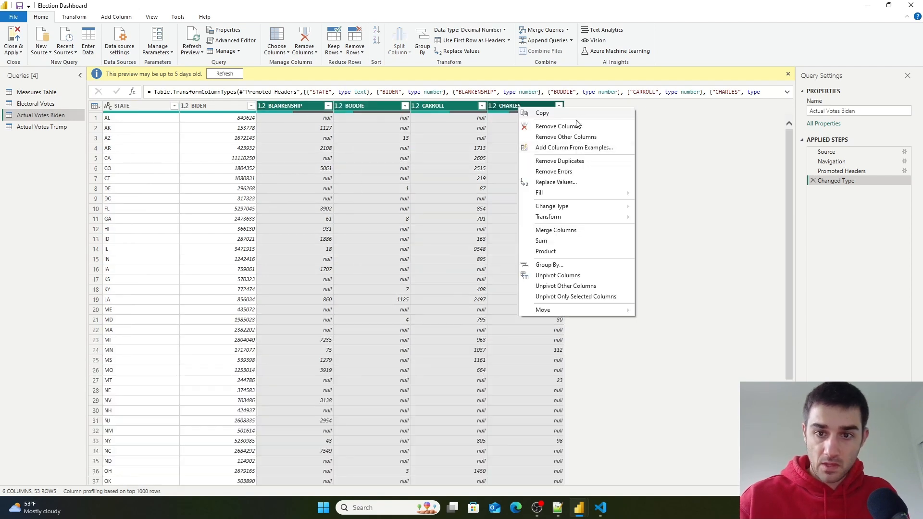
left_click(575, 128)
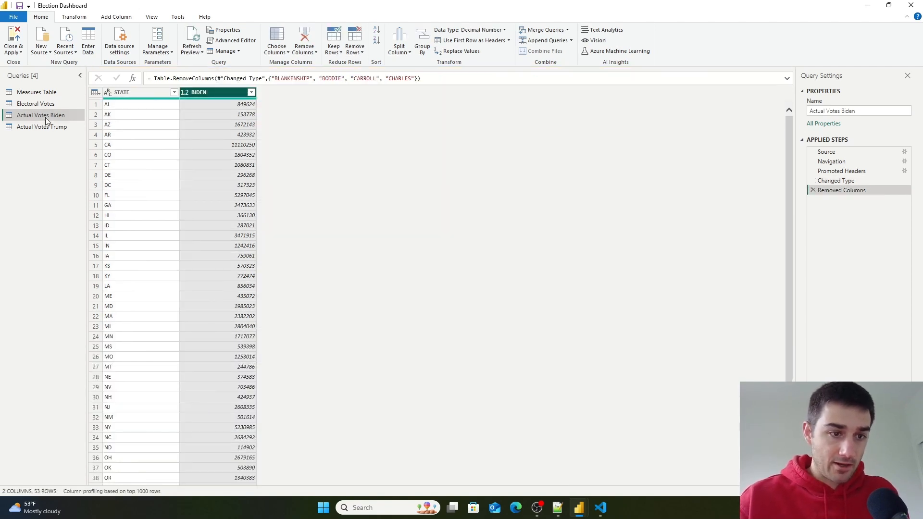
- Review the Actual Votes Biden, Actual Votes Trump and Electoral Votes queries side by side
left_click(52, 126)
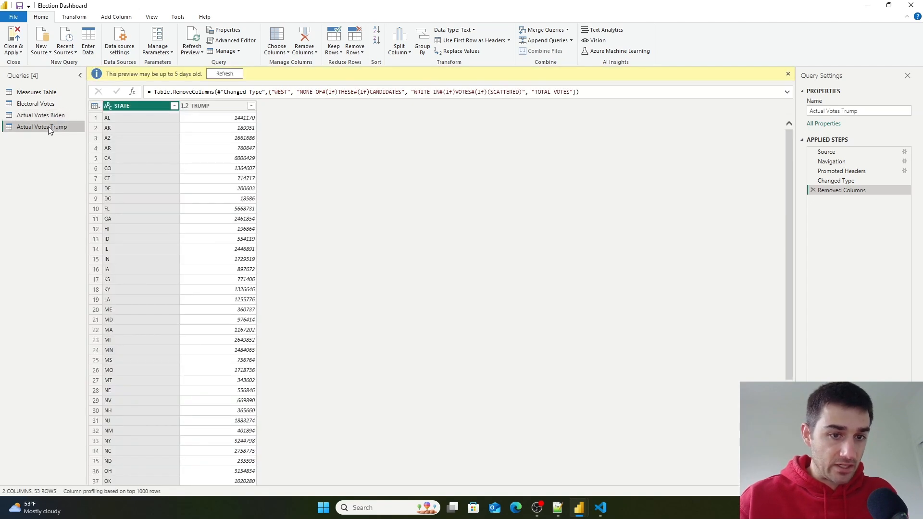
left_click(41, 115)
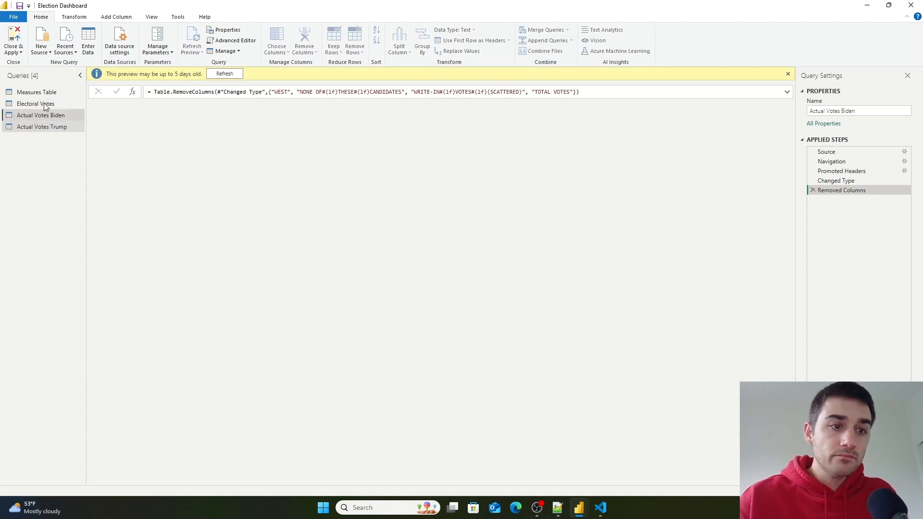
left_click(44, 105)
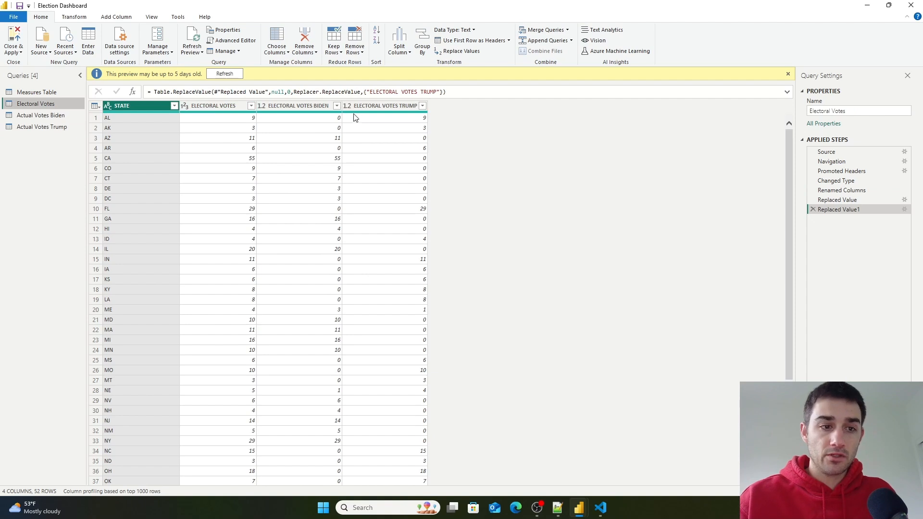
left_click(63, 115)
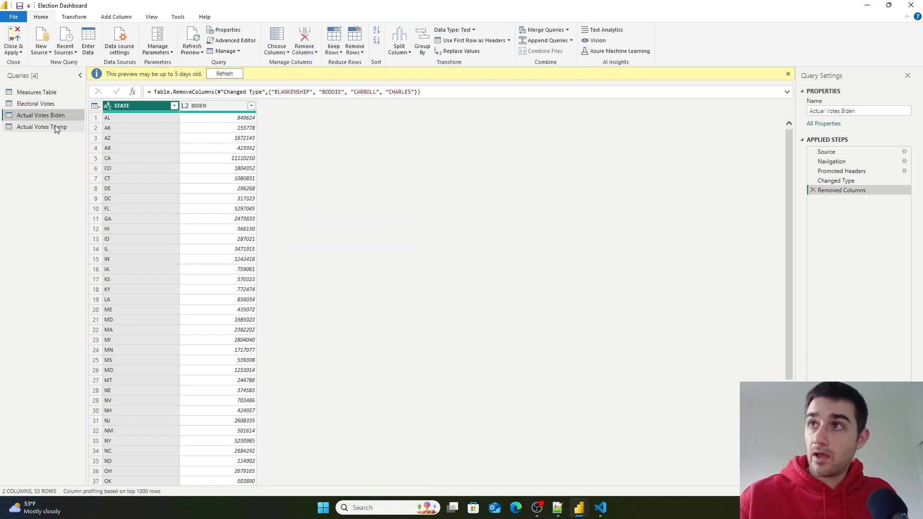
left_click(47, 126)
left_click(43, 115)
left_click(41, 125)
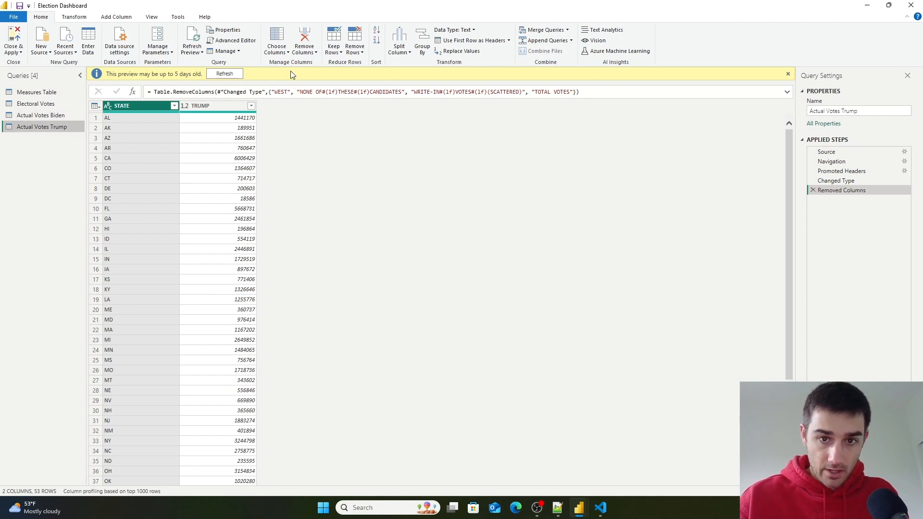
key("Up")
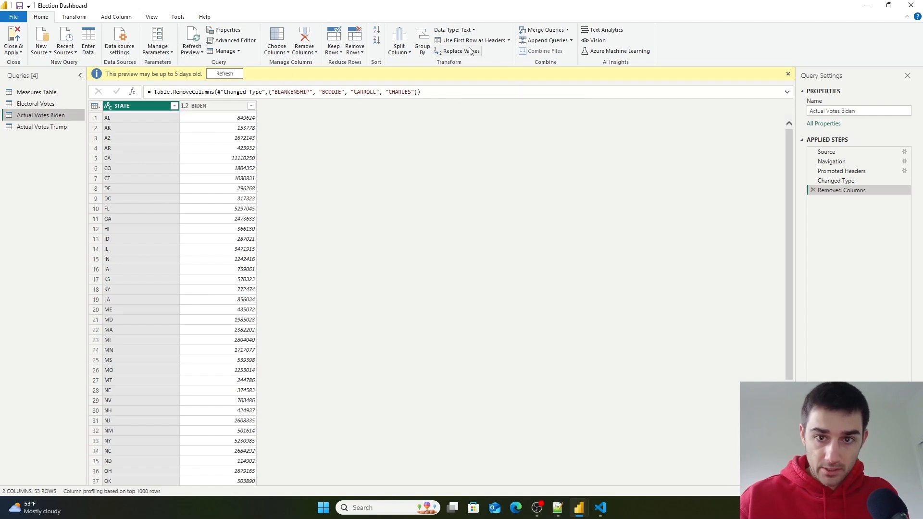
- Merge Actual Votes Biden with Actual Votes Trump into a new query, matching on STATE with a left outer join
left_click(567, 30)
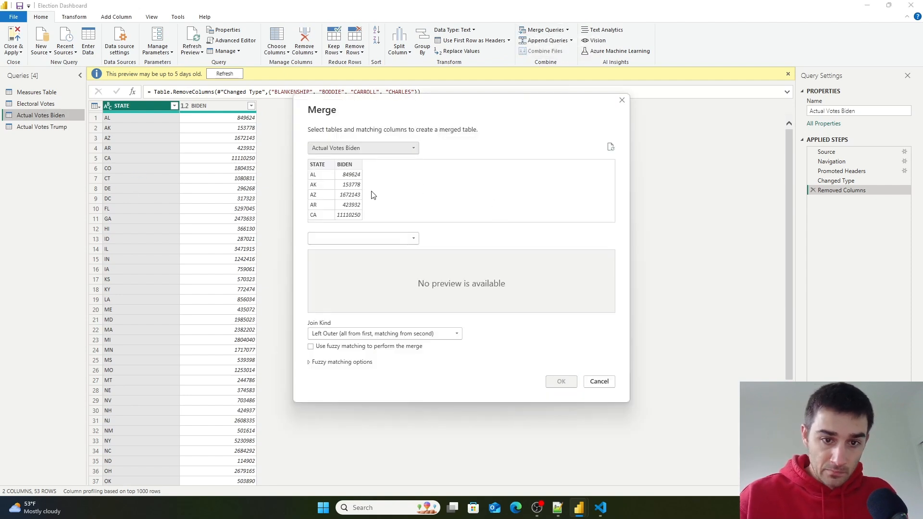
left_click(323, 166)
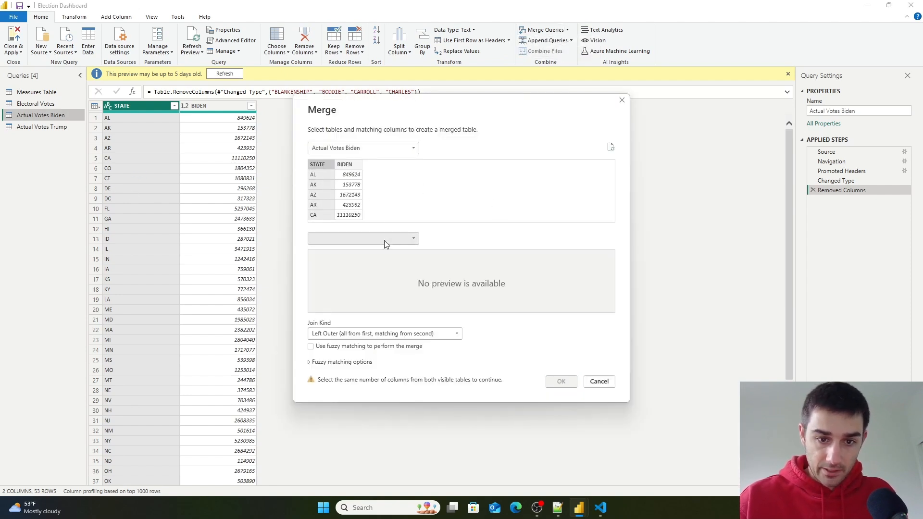
left_click(384, 239)
left_click(375, 265)
left_click(326, 257)
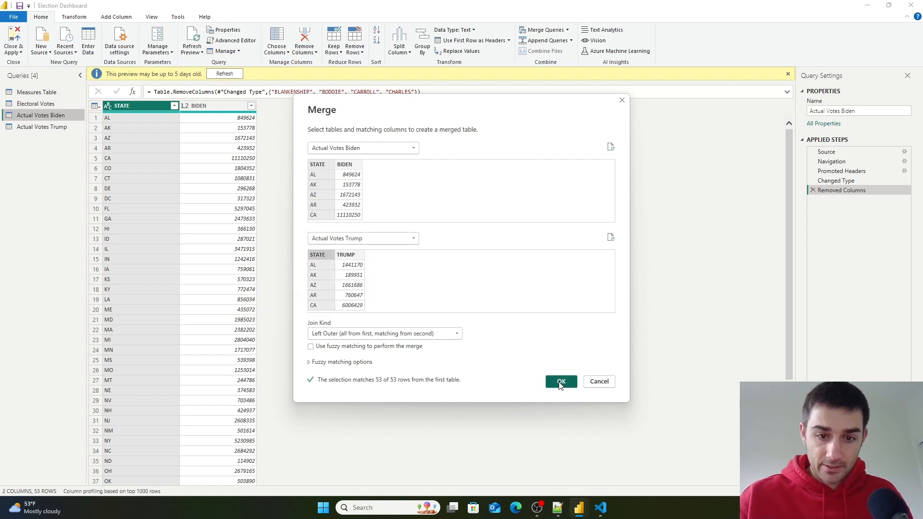
left_click(561, 381)
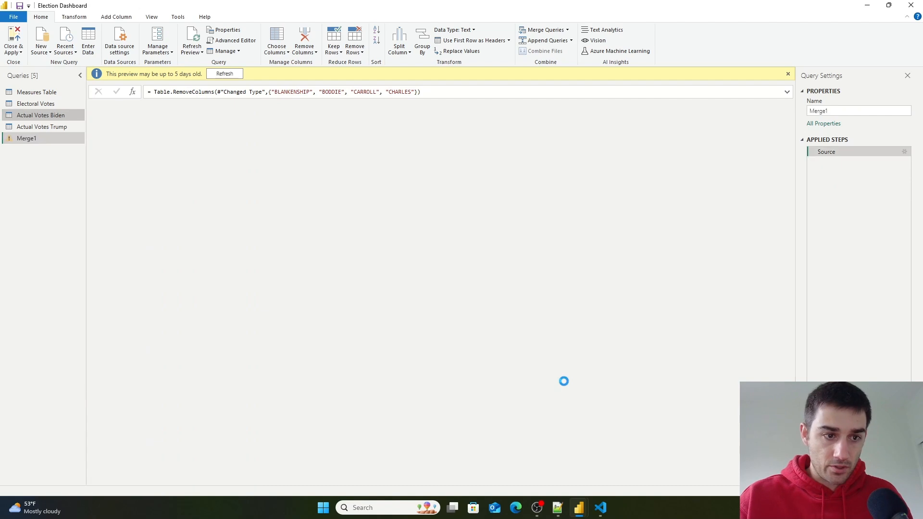
- Expand the merged Actual Votes Trump column, keeping only the TRUMP field
double_click(23, 137)
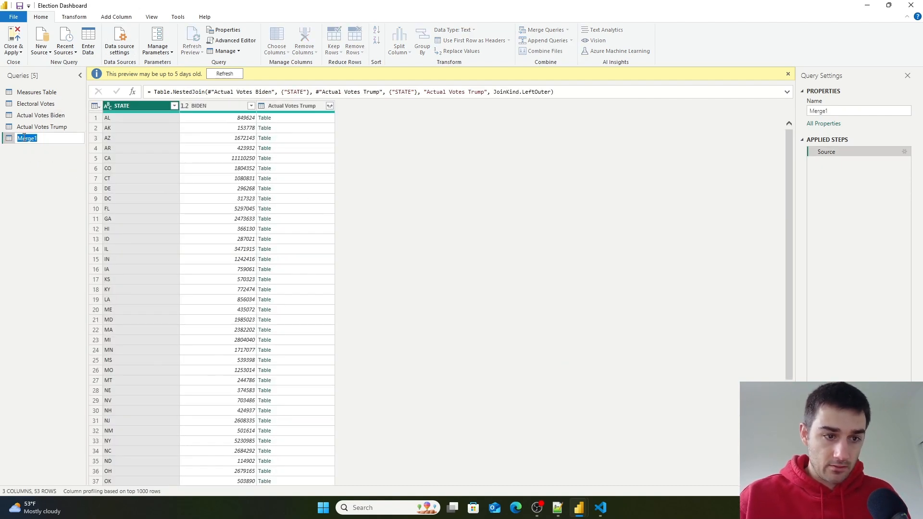
left_click(330, 105)
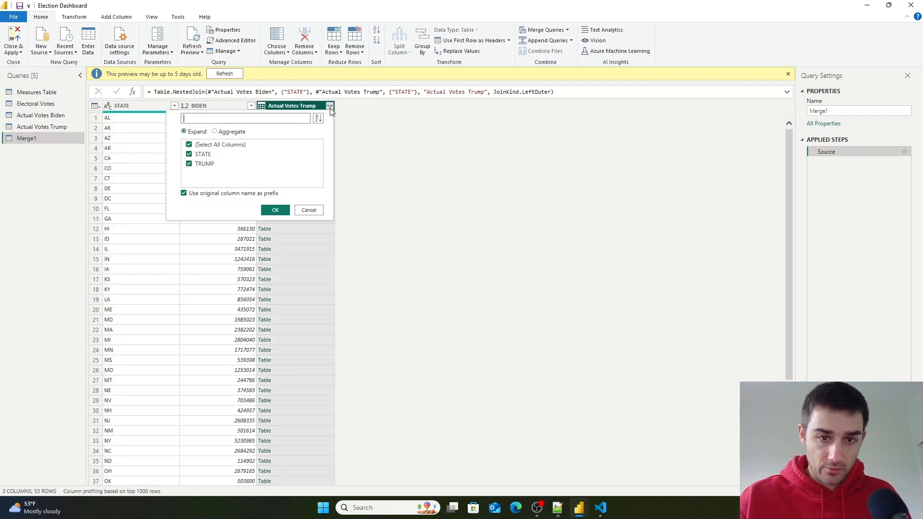
left_click(189, 155)
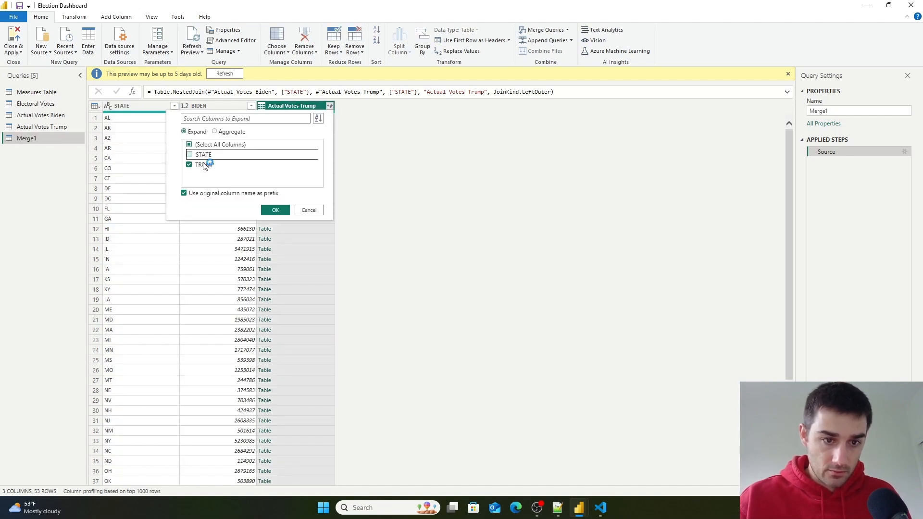
left_click(275, 210)
left_click(336, 175)
scroll(214, 156, "down", 7)
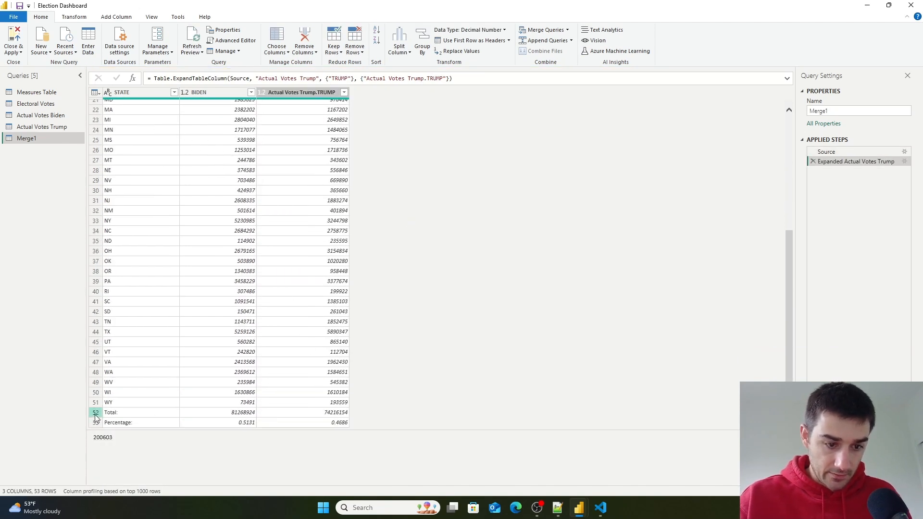
- Rename the merged query to Actual Votes
double_click(27, 138)
key("BackSpace")
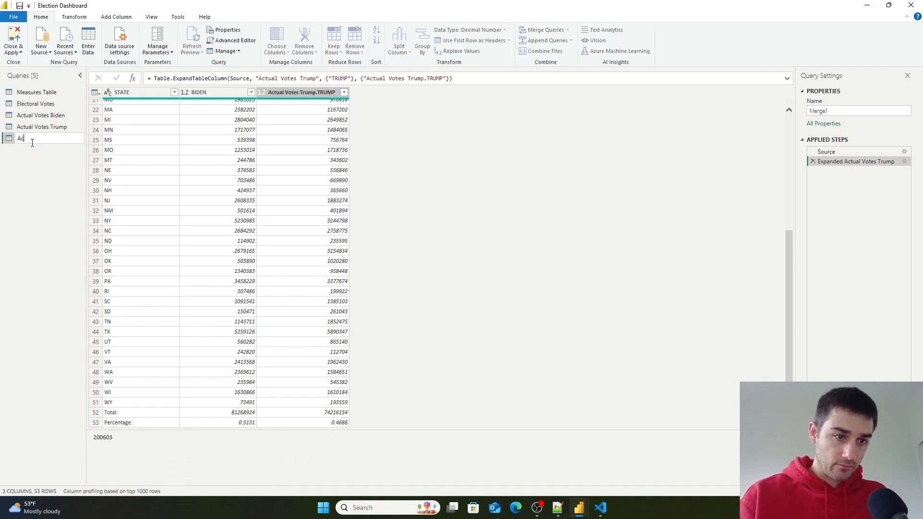
type("Actual Votes")
key("Return")
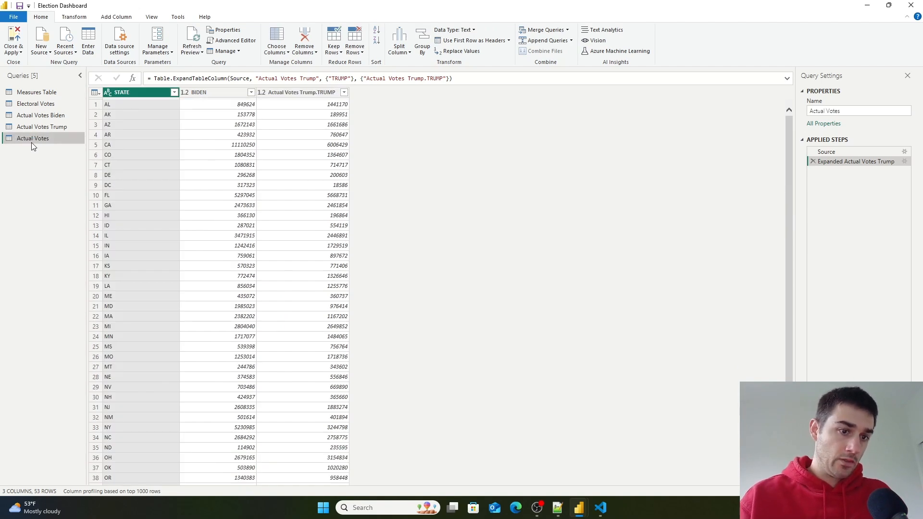
- Disable loading for the Actual Votes Biden and Actual Votes Trump queries
left_click(40, 115)
right_click(39, 115)
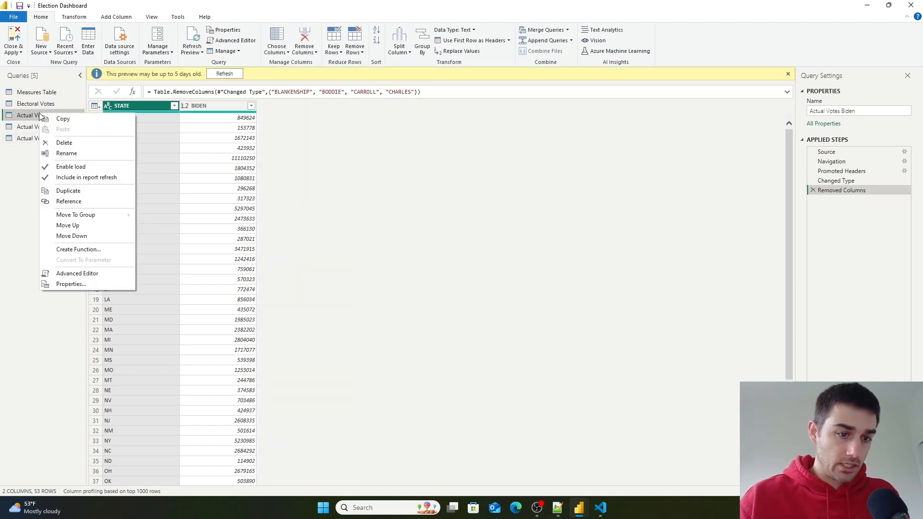
left_click(73, 166)
left_click(56, 130)
right_click(55, 131)
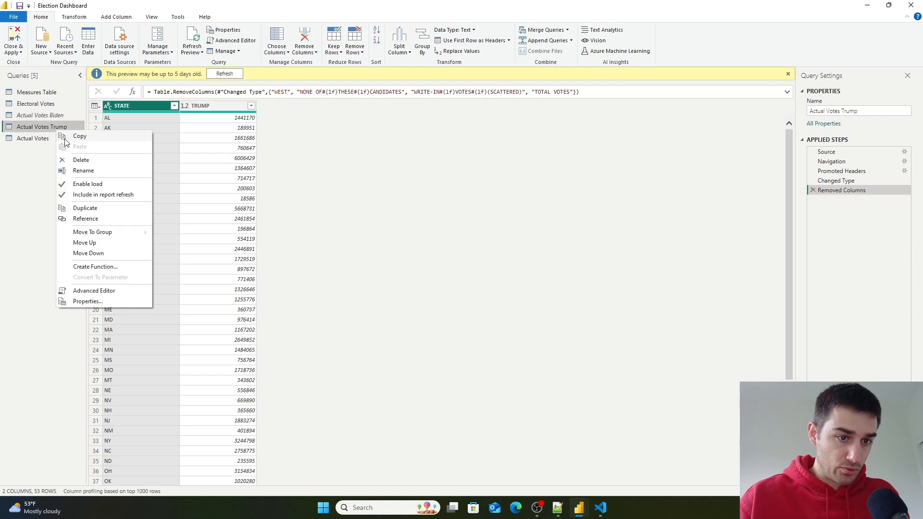
left_click(88, 184)
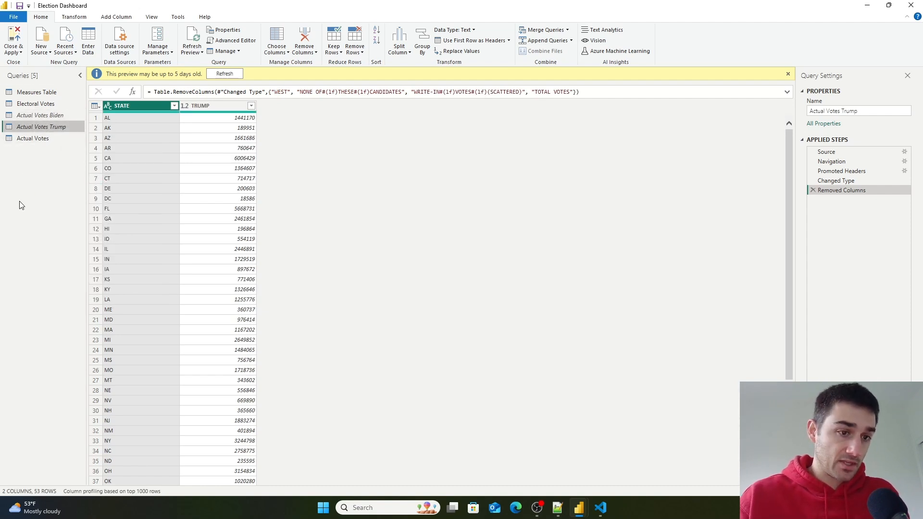
- Filter the Total: row out of the STATE column in the Electoral Votes query
left_click(42, 104)
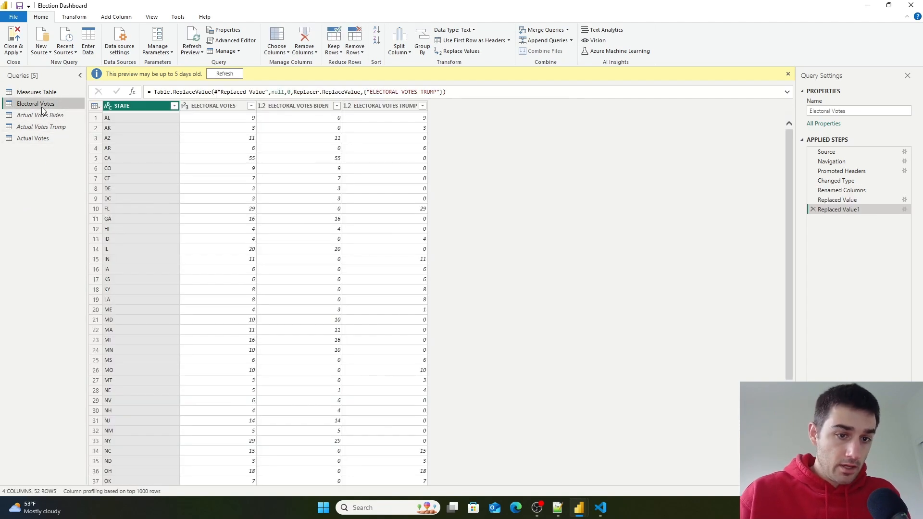
scroll(363, 243, "down", 5)
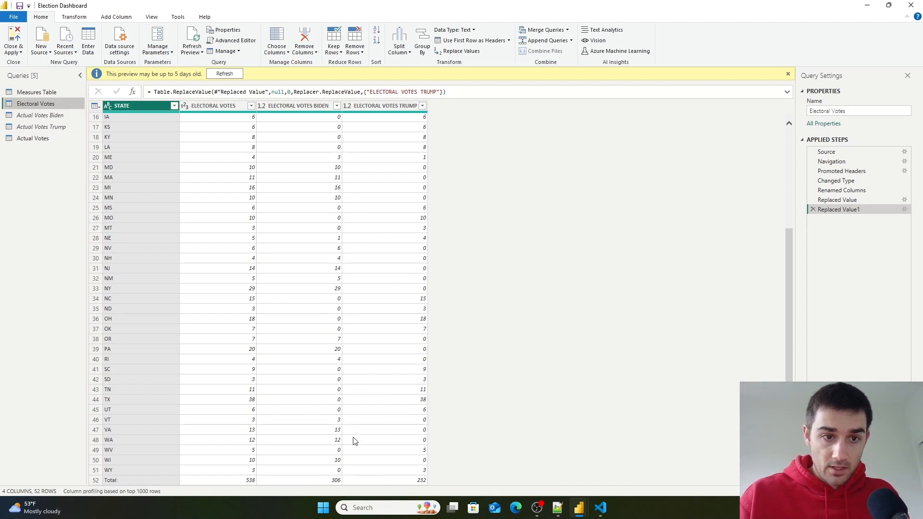
left_click(174, 107)
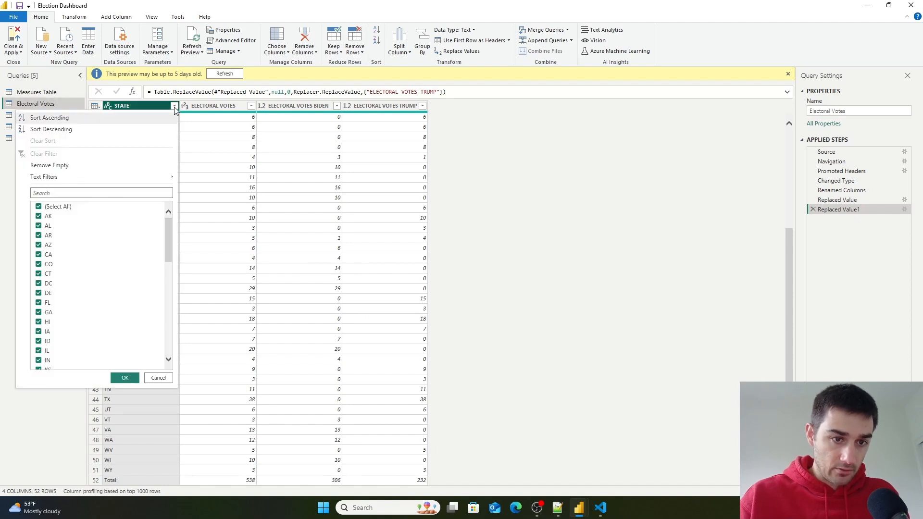
scroll(88, 321, "down", 4)
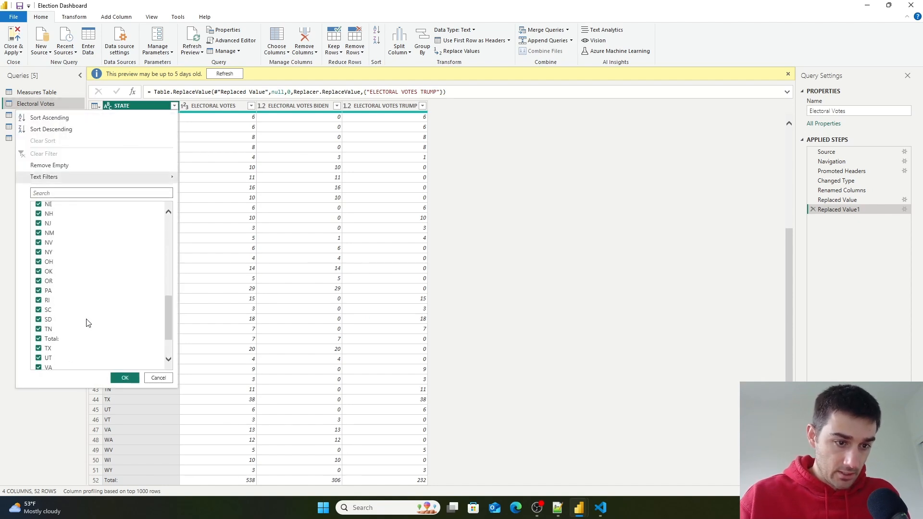
scroll(87, 323, "down", 4)
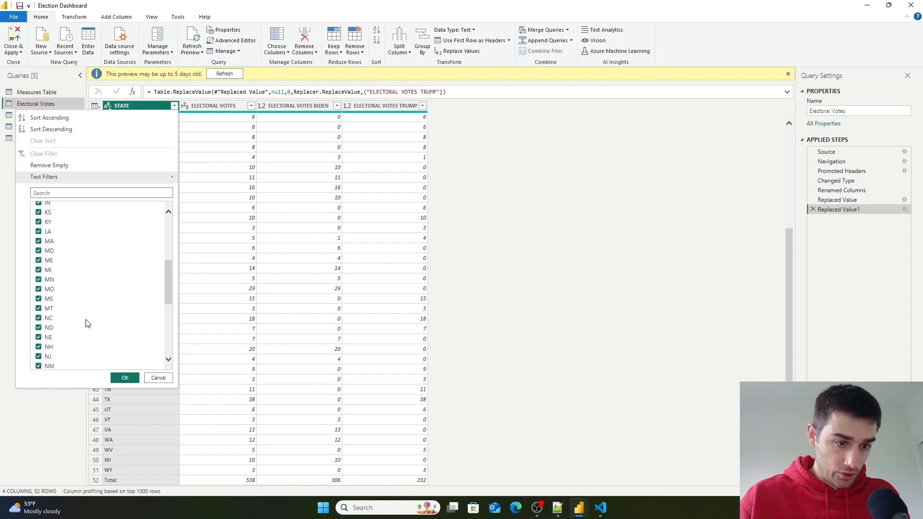
scroll(88, 323, "down", 3)
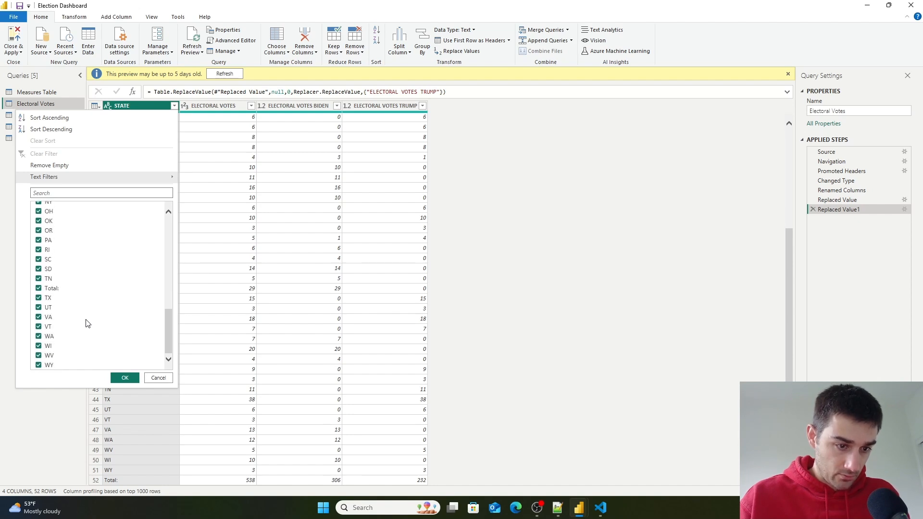
left_click(38, 288)
left_click(123, 378)
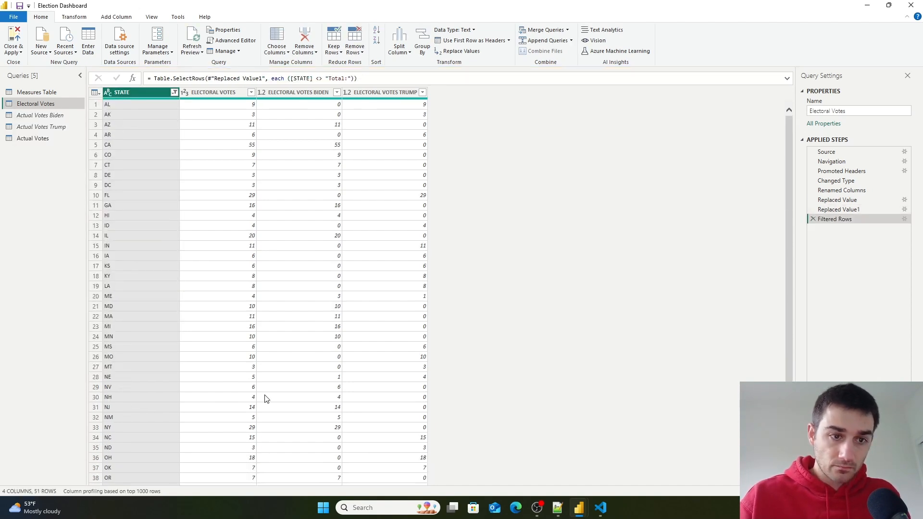
- In the Actual Votes query, filter the Total: and Percentage: rows out of the STATE column
left_click(50, 139)
scroll(291, 285, "down", 5)
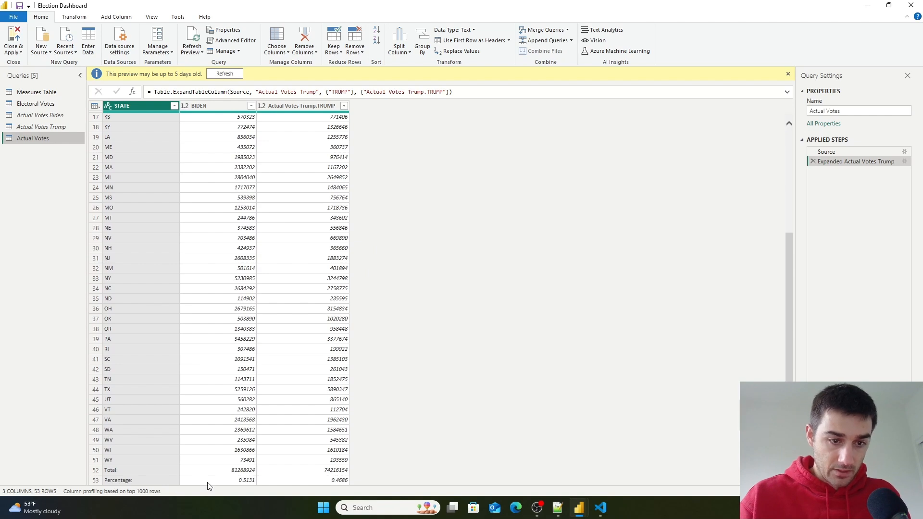
left_click(174, 105)
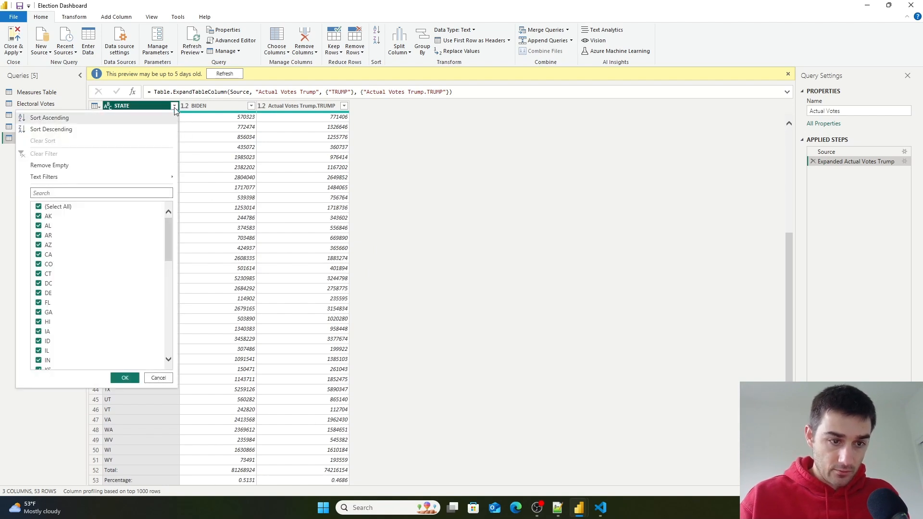
scroll(86, 290, "down", 12)
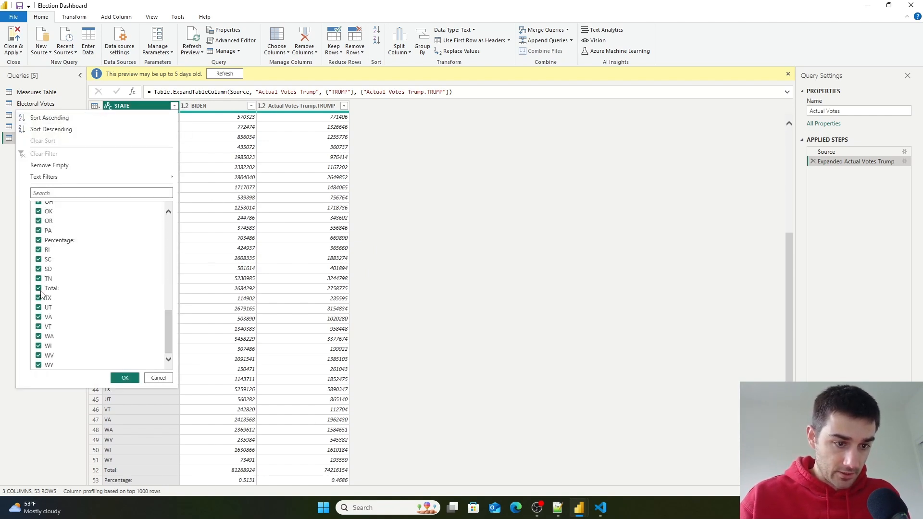
left_click(38, 288)
left_click(39, 239)
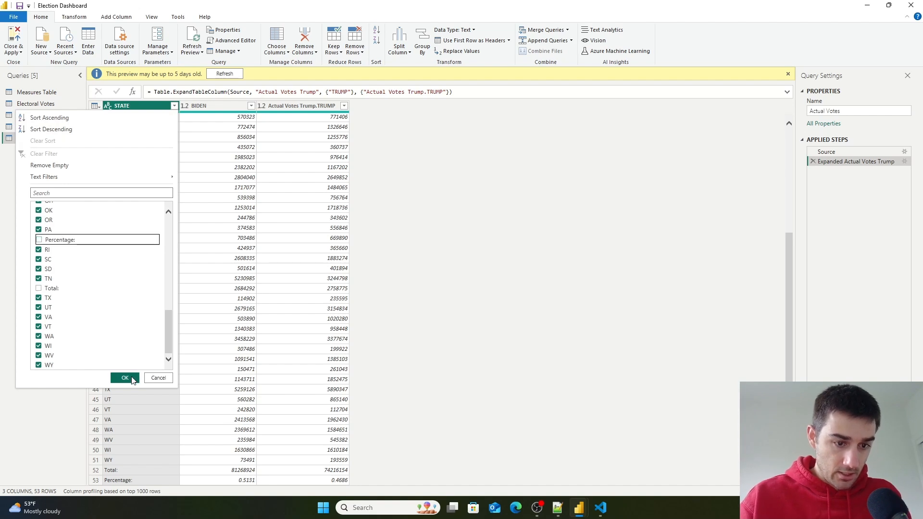
left_click(125, 378)
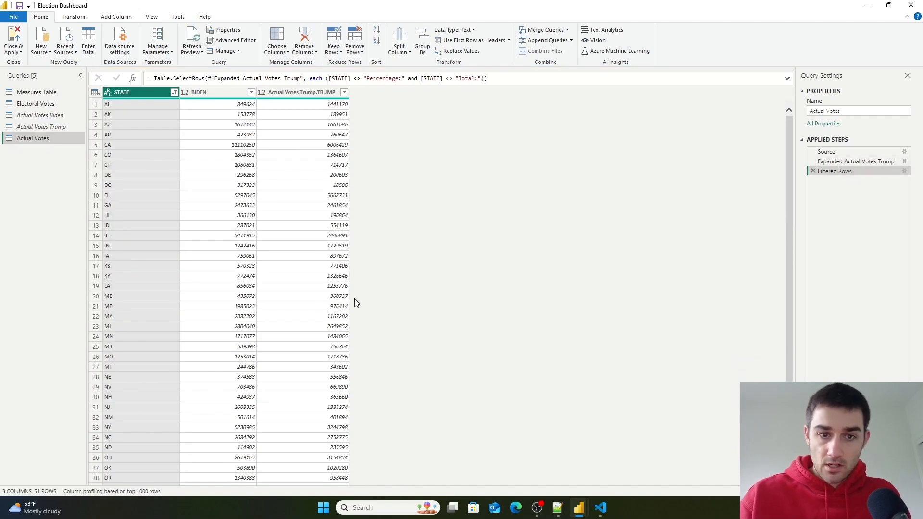
- In the Electoral Votes query, change the ELECTORAL VOTES BIDEN and ELECTORAL VOTES TRUMP columns to Whole Number
left_click(36, 104)
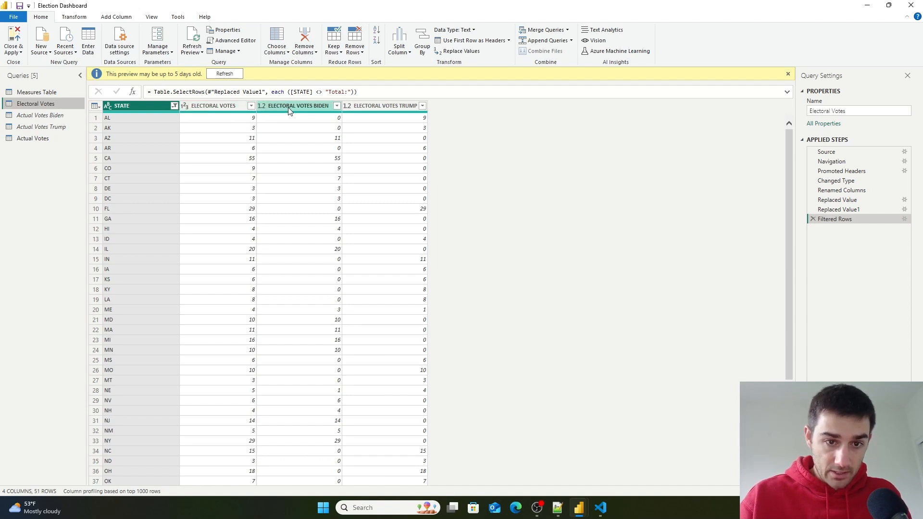
left_click(265, 109)
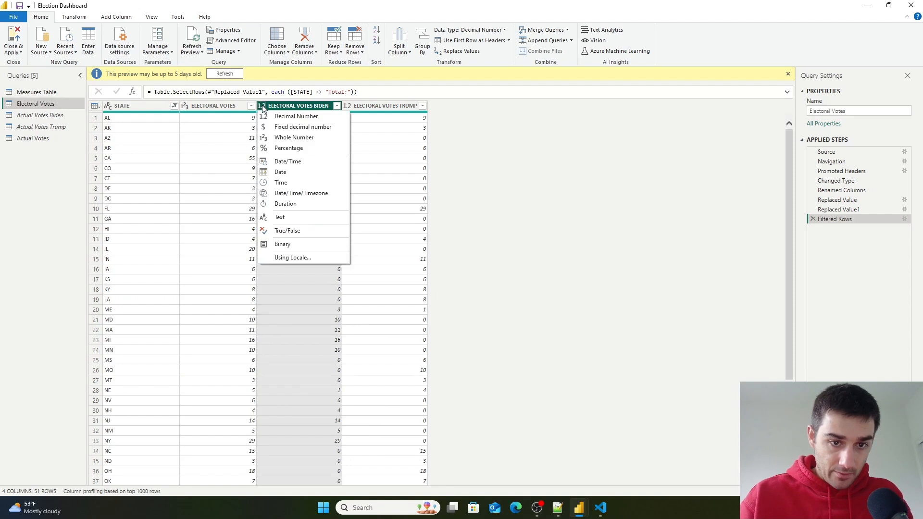
left_click(284, 143)
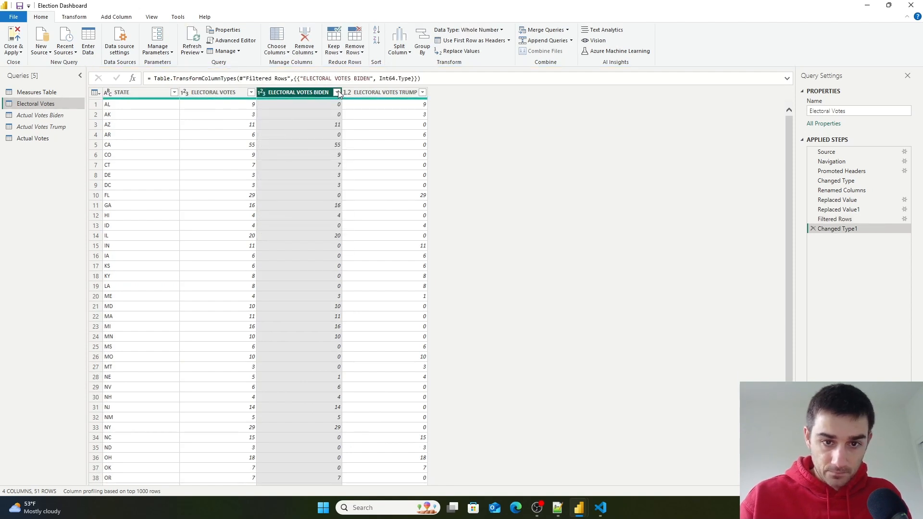
left_click(347, 92)
left_click(359, 124)
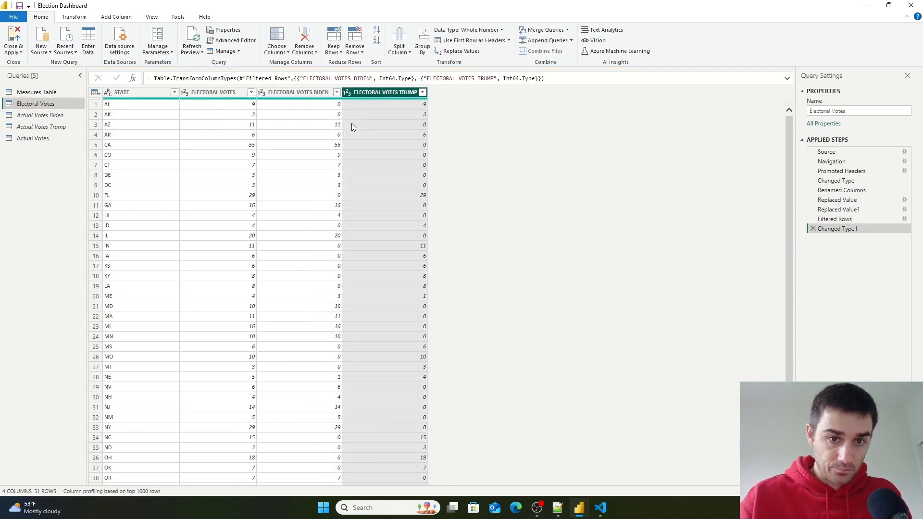
- In the Actual Votes query, change the BIDEN and Actual Votes Trump.TRUMP columns to Whole Number
left_click(33, 138)
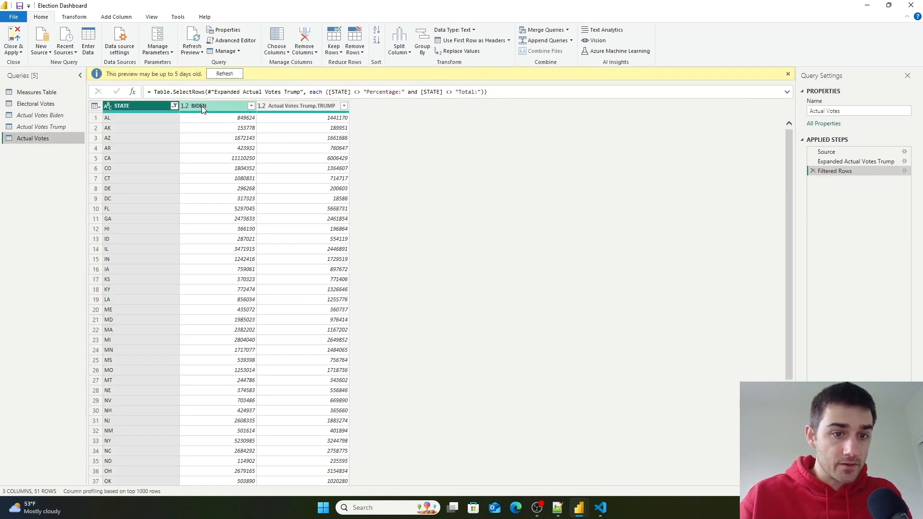
left_click(184, 107)
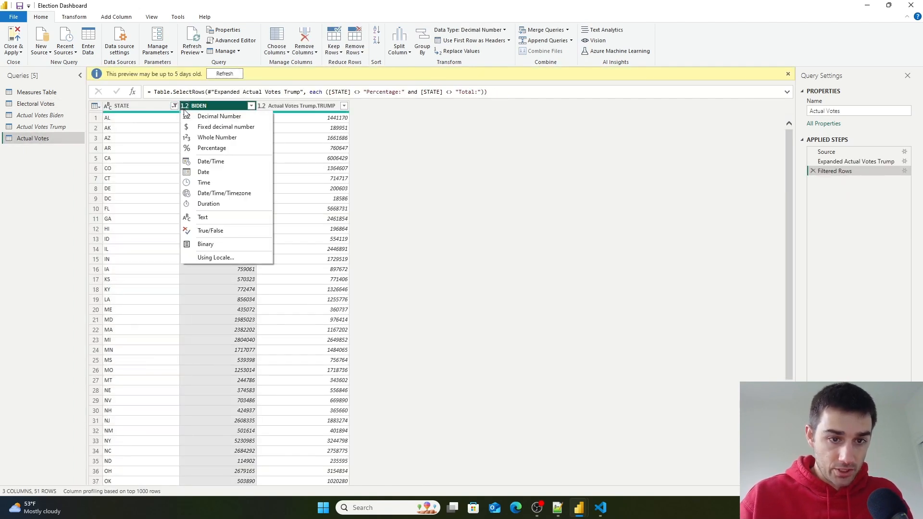
left_click(210, 138)
left_click(261, 92)
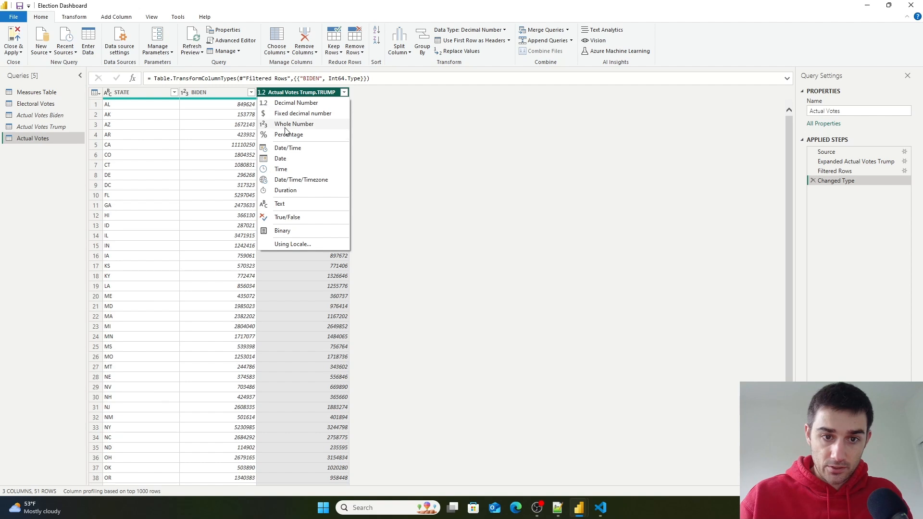
left_click(284, 124)
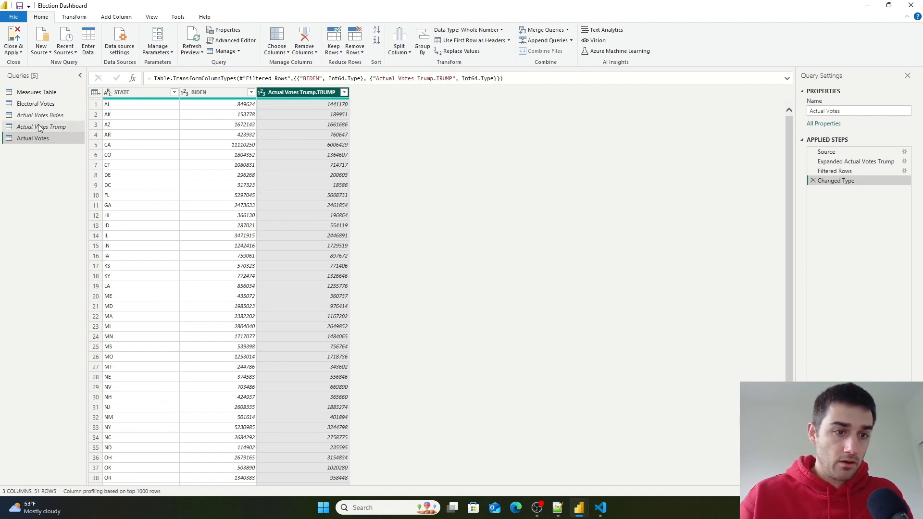
- In Electoral Votes, start a conditional column testing whether ELECTORAL VOTES BIDEN is greater than the ELECTORAL VOTES TRUMP column
left_click(41, 104)
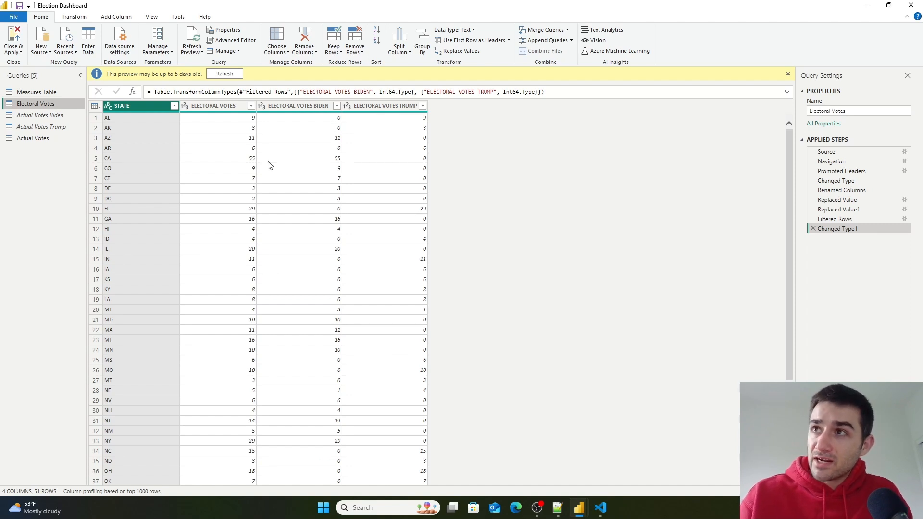
left_click(229, 131)
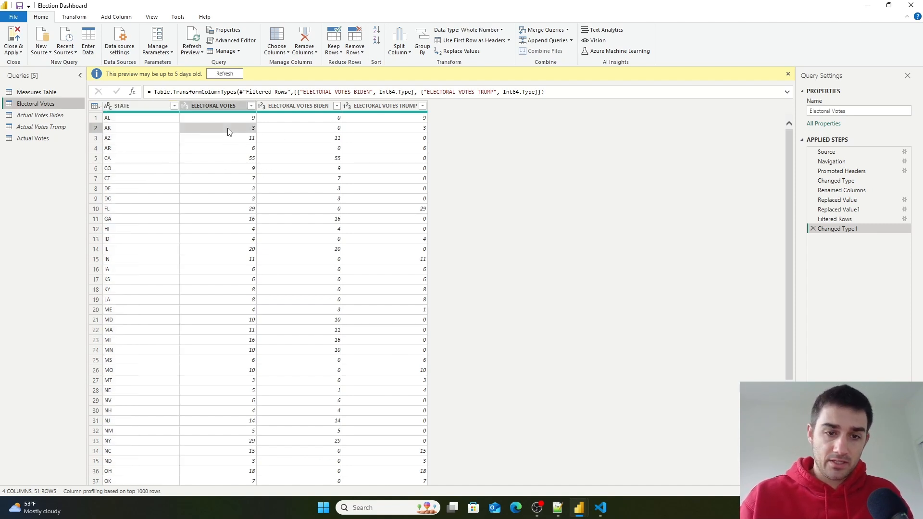
left_click(383, 131)
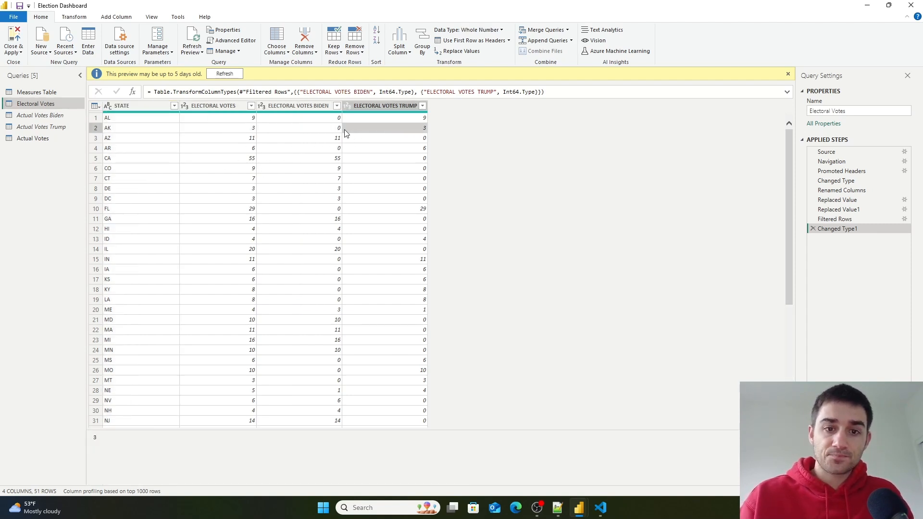
left_click(327, 132)
left_click(364, 130)
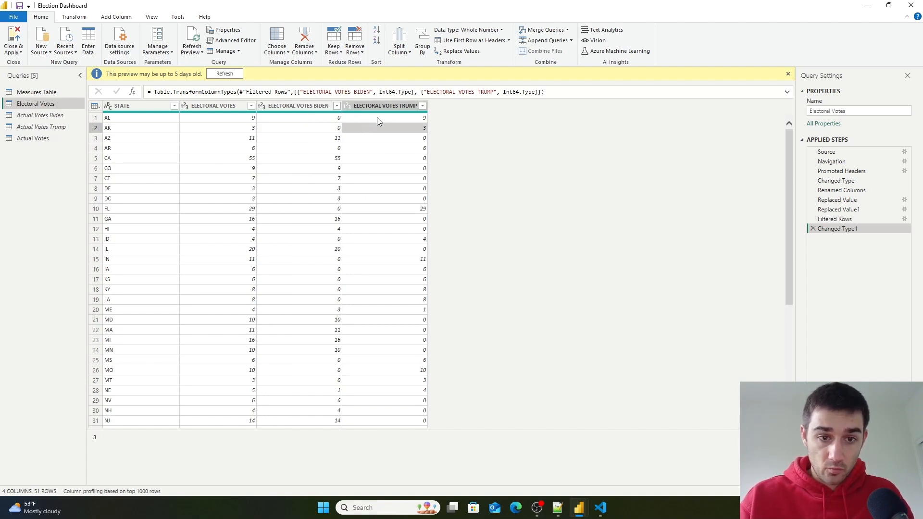
left_click(378, 118)
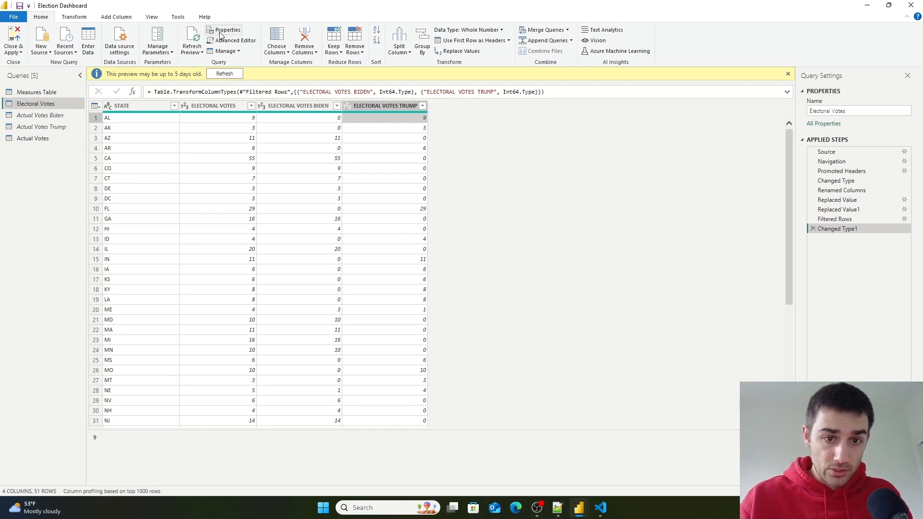
left_click(116, 18)
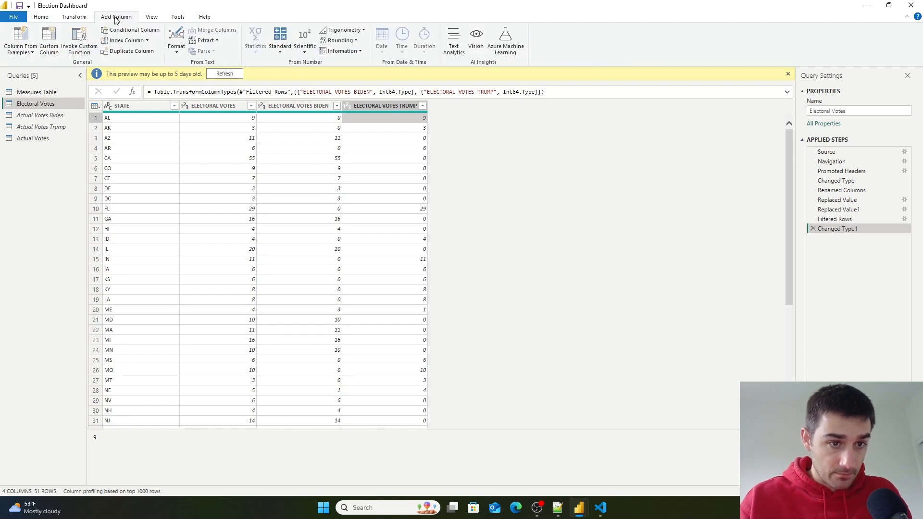
left_click(123, 30)
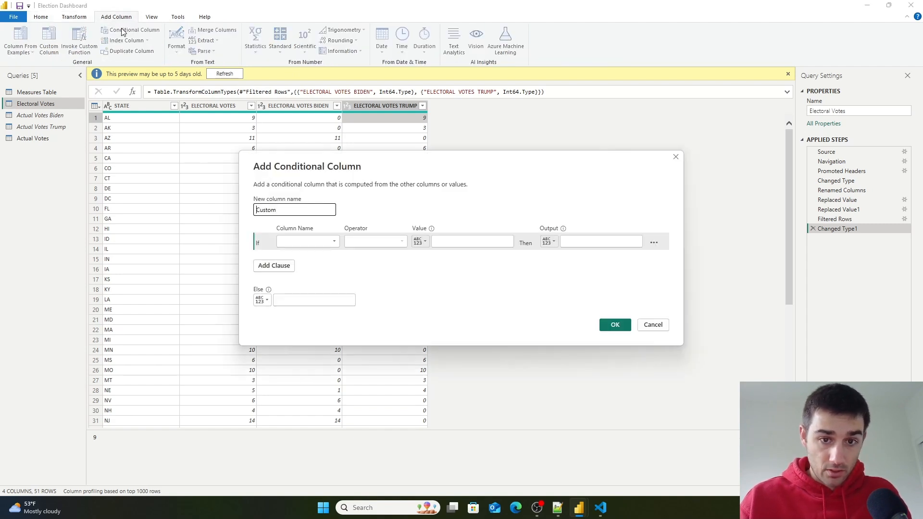
left_click(323, 243)
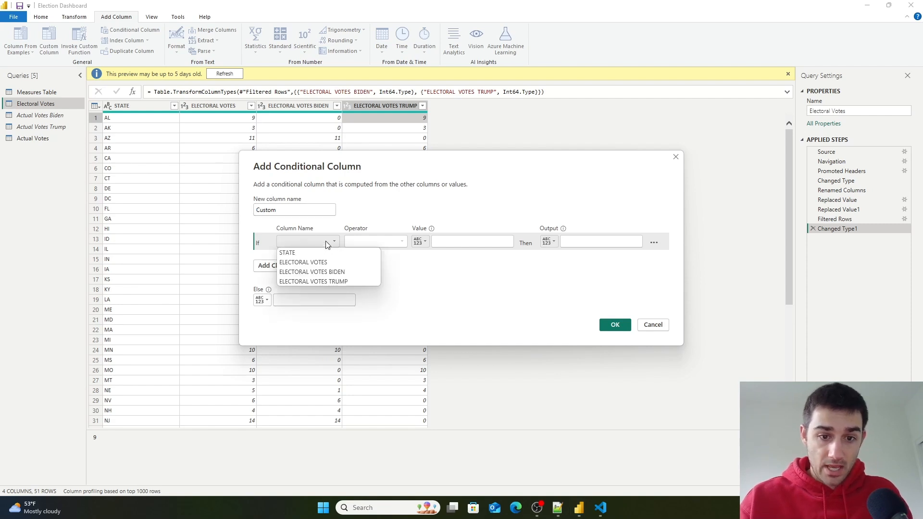
left_click(328, 272)
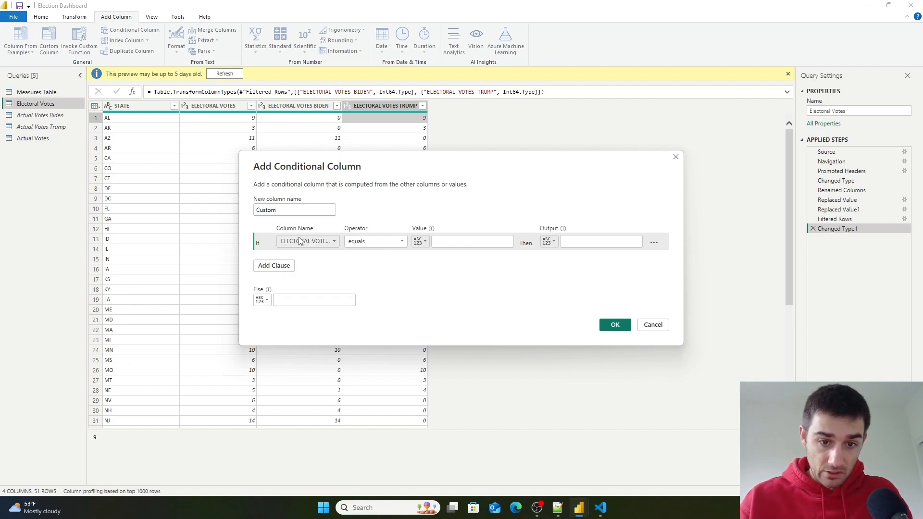
left_click(382, 241)
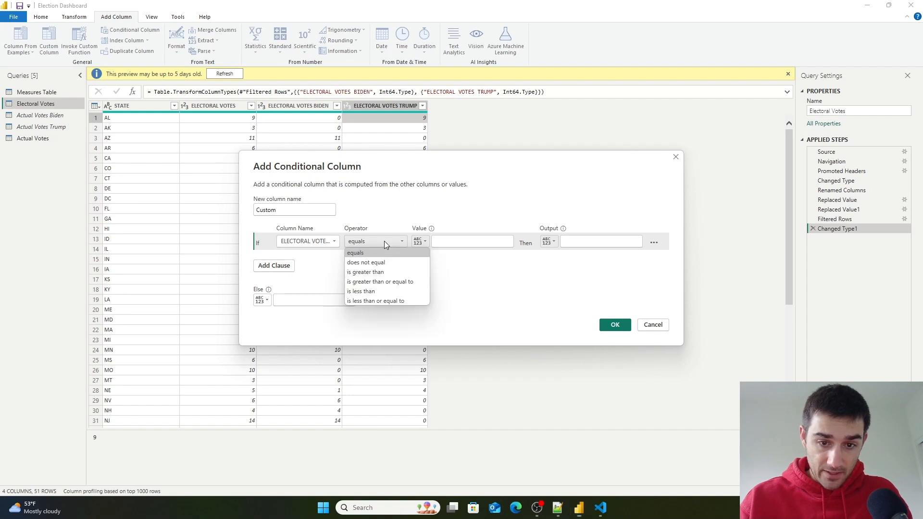
left_click(379, 273)
left_click(425, 242)
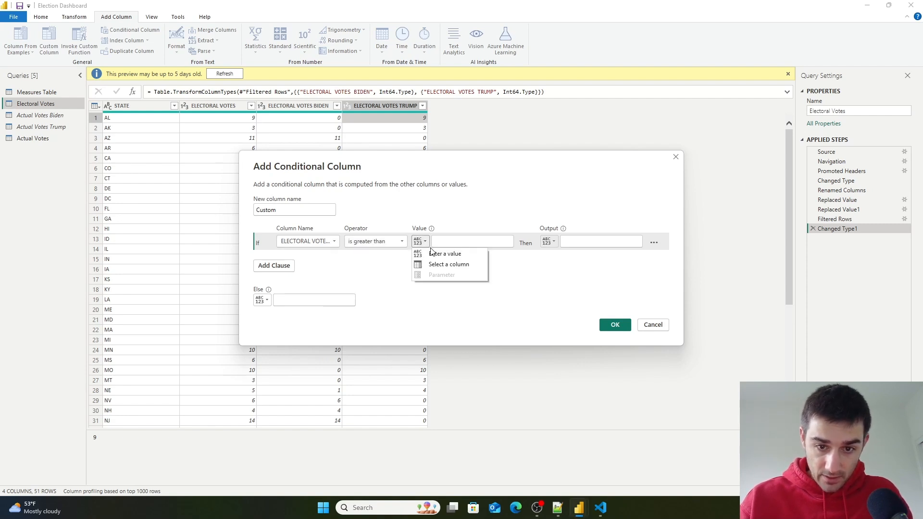
left_click(437, 265)
left_click(496, 242)
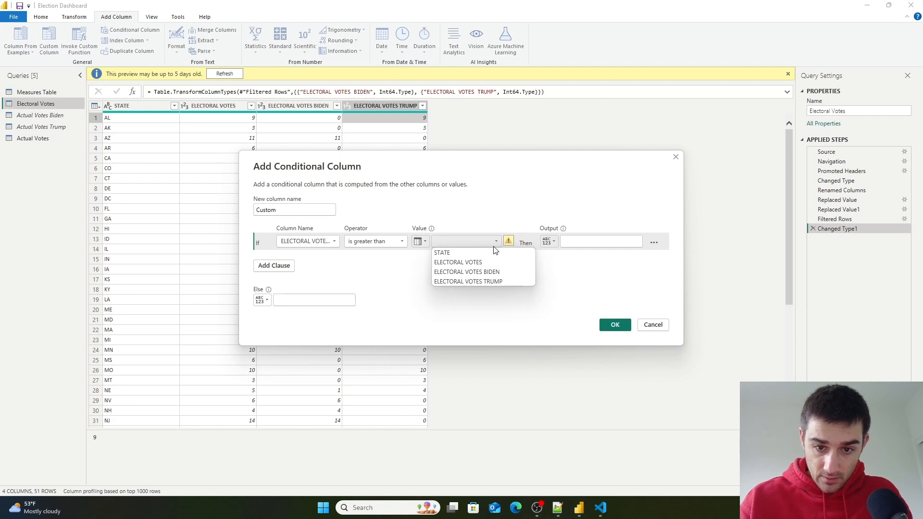
left_click(490, 282)
left_click(568, 242)
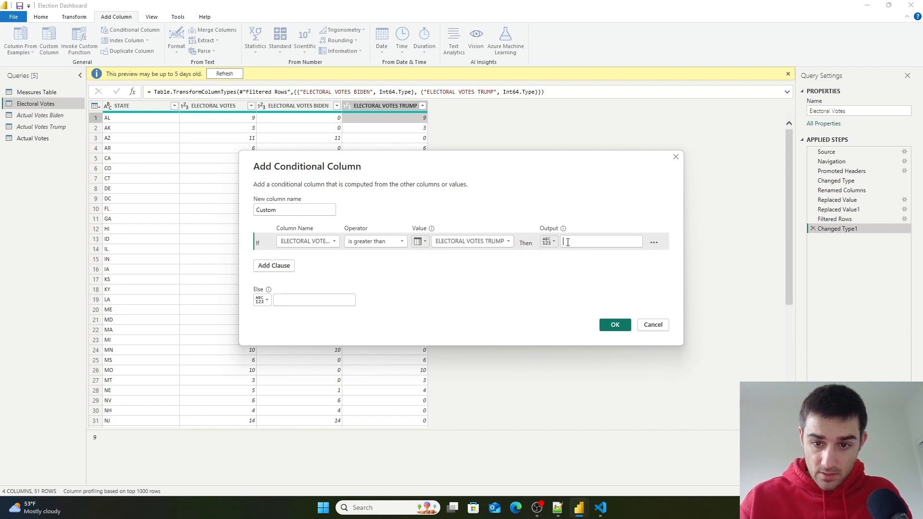
- Set the conditional column's output to Biden, with Trump as the else value, and create it
type("Biden")
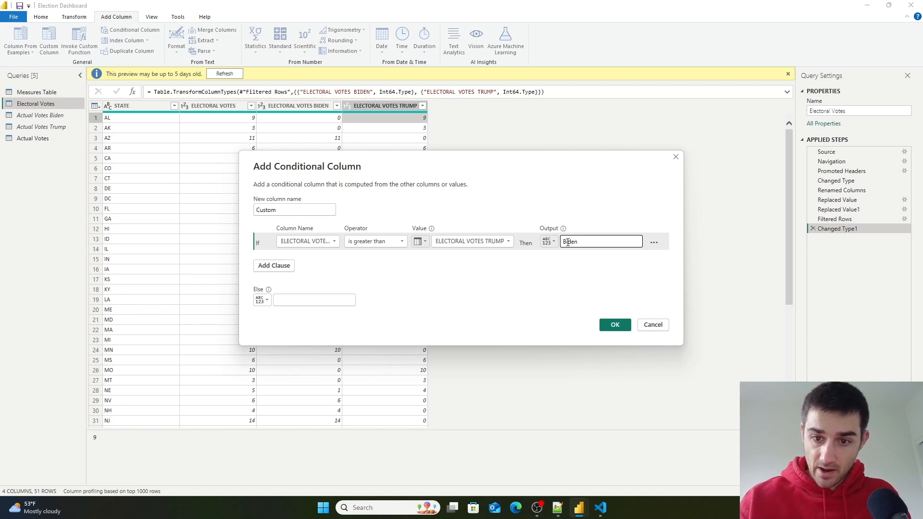
left_click(340, 302)
type("T")
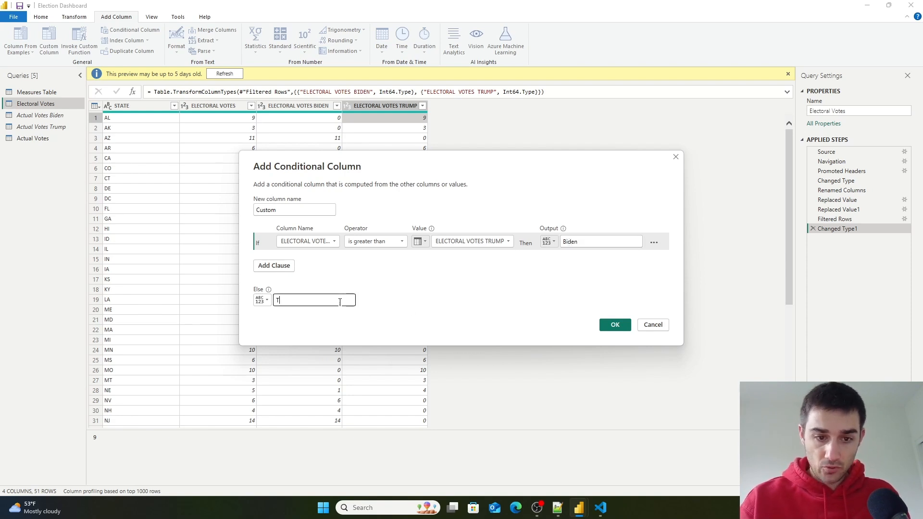
type("rump")
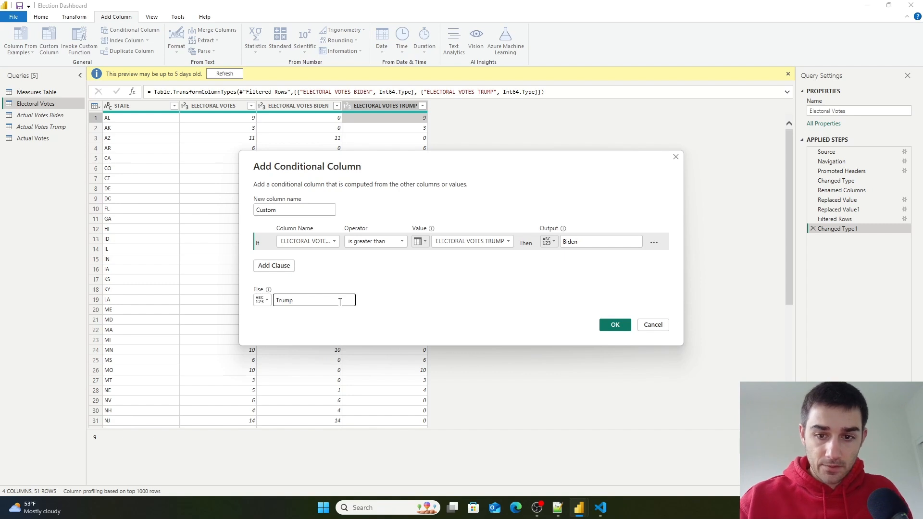
left_click(615, 325)
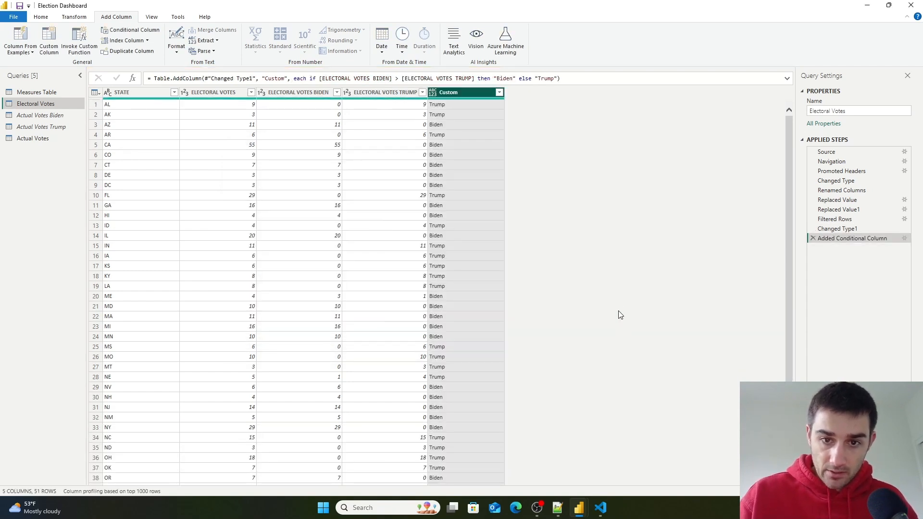
- Rename the new Custom column to Winner and set its data type to Text
double_click(449, 93)
key("BackSpace")
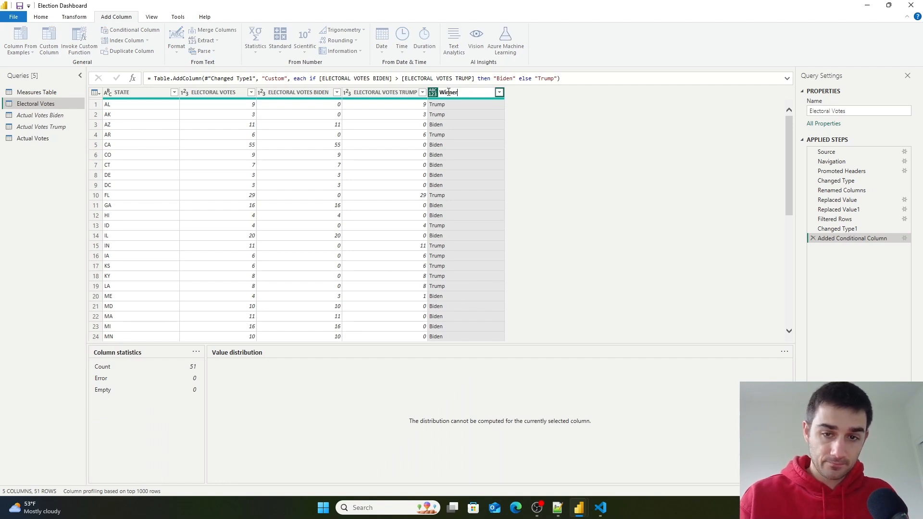
key("Return")
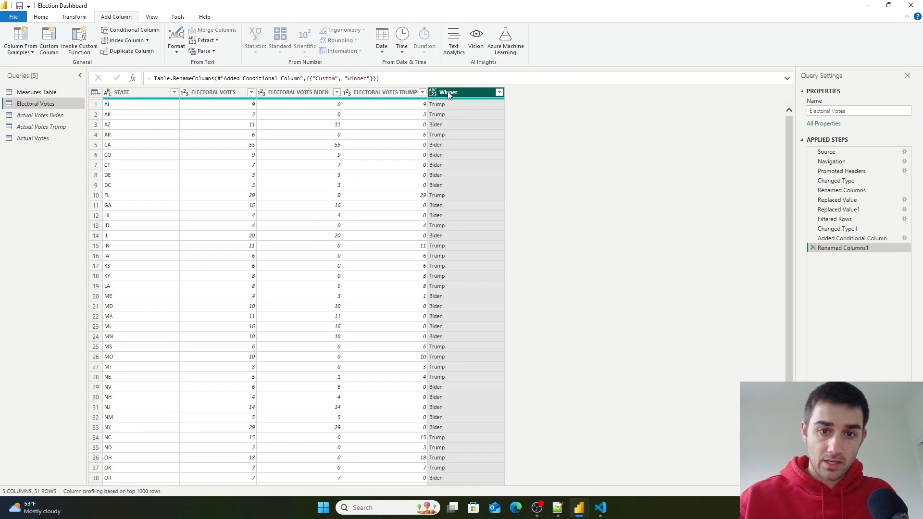
left_click(432, 93)
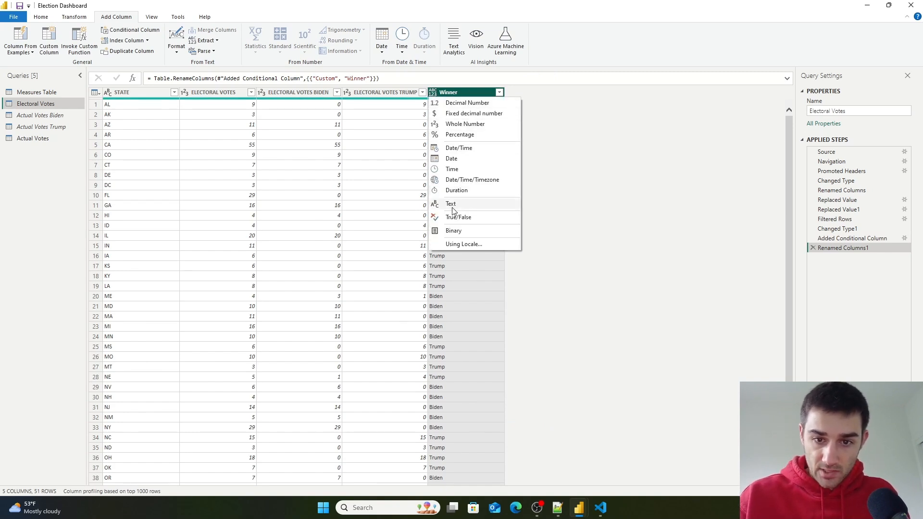
left_click(452, 204)
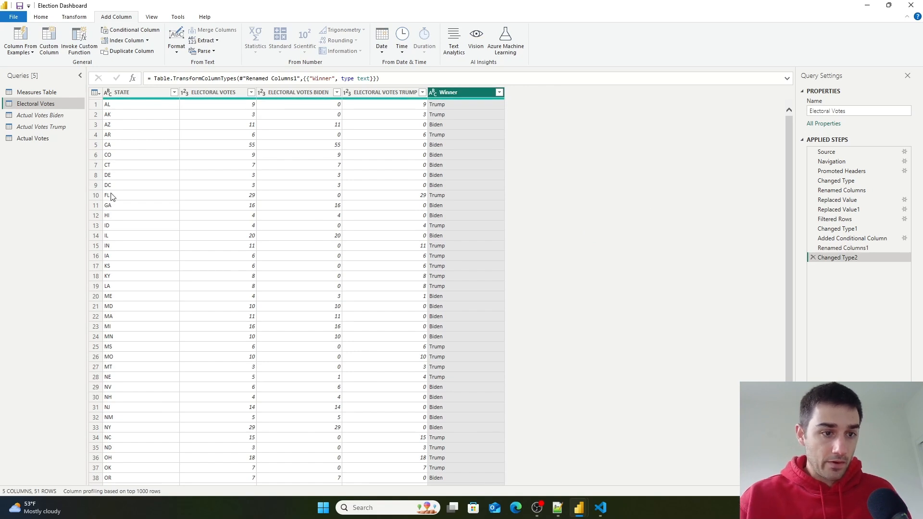
left_click(28, 138)
left_click(29, 103)
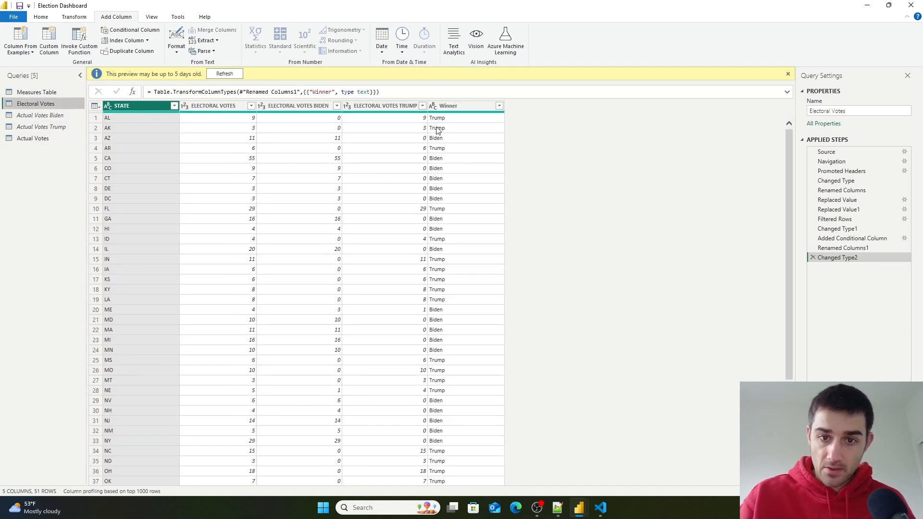
- Close and apply the query changes, then reposition the Actual Votes table in the model diagram
left_click(47, 18)
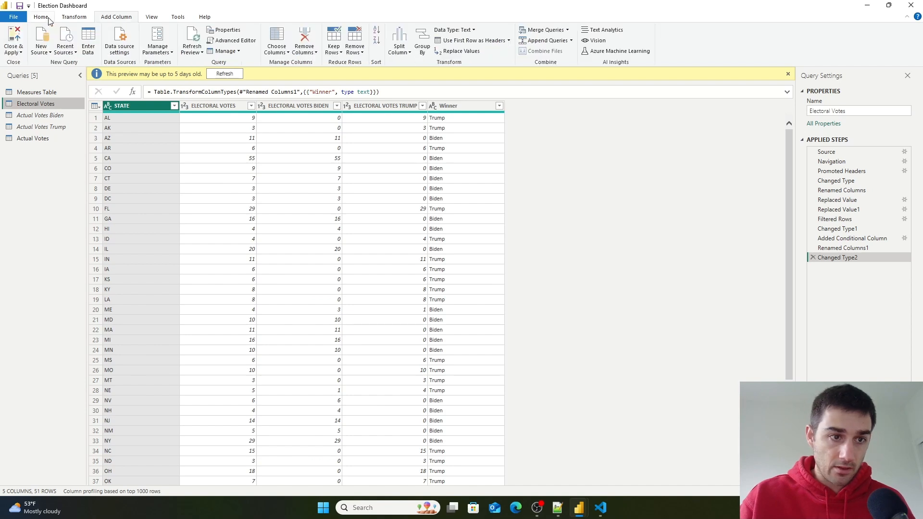
left_click(15, 50)
left_click(27, 83)
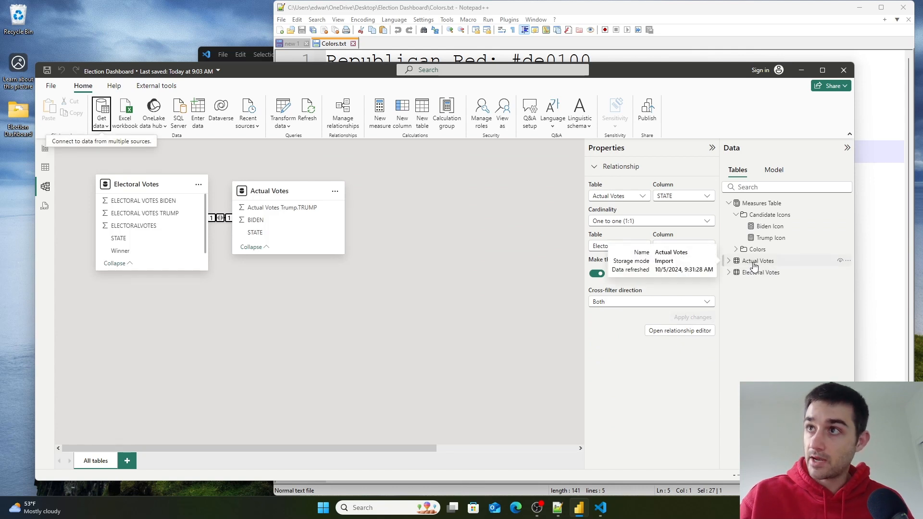
left_click_drag(286, 193, 381, 187)
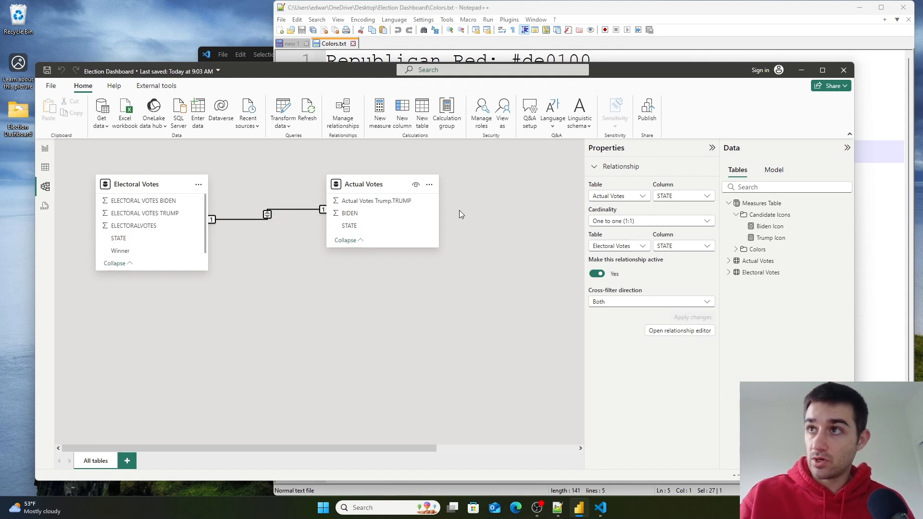
left_click_drag(371, 191, 357, 235)
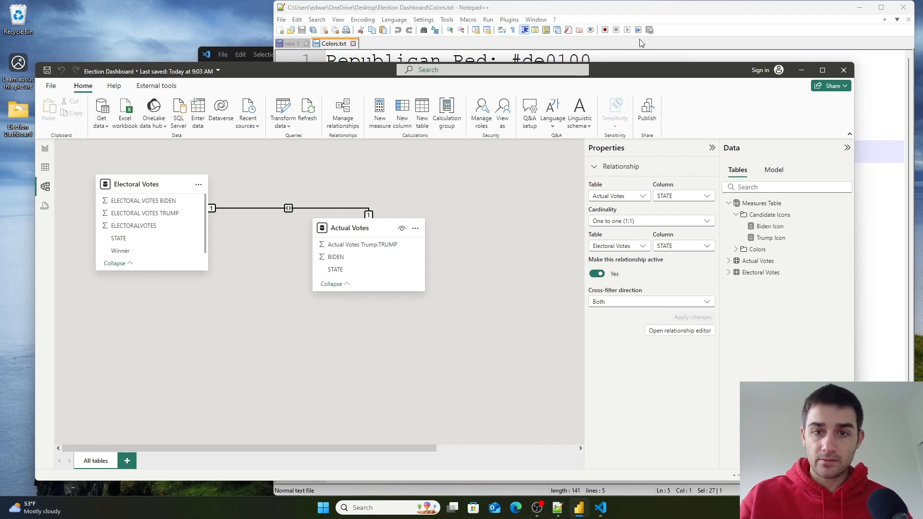
- Review the resources and dashboard plan listed in the notes file
left_click(645, 12)
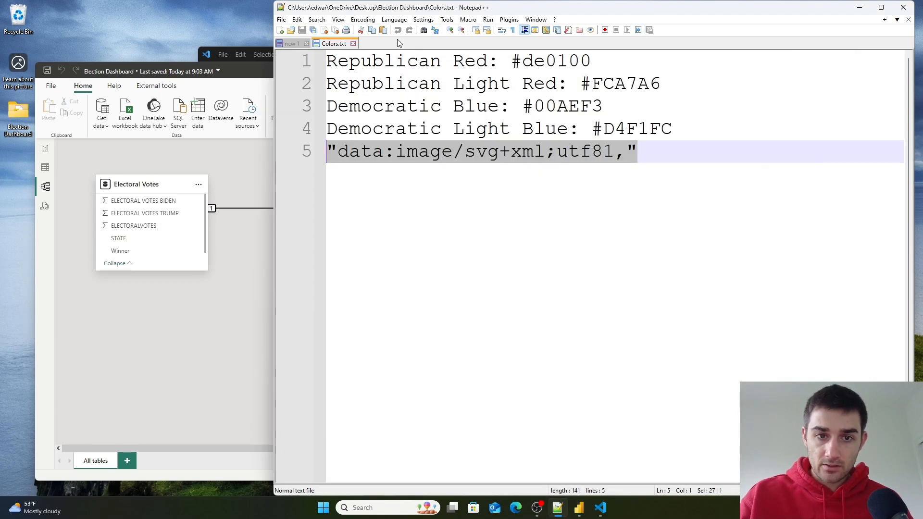
left_click(291, 44)
left_click_drag(349, 196, 744, 184)
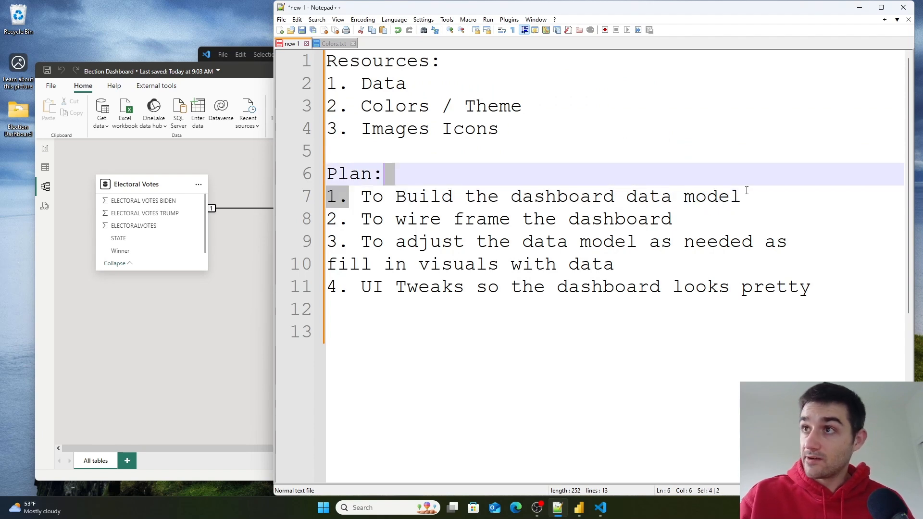
left_click(742, 209)
left_click_drag(762, 195, 330, 196)
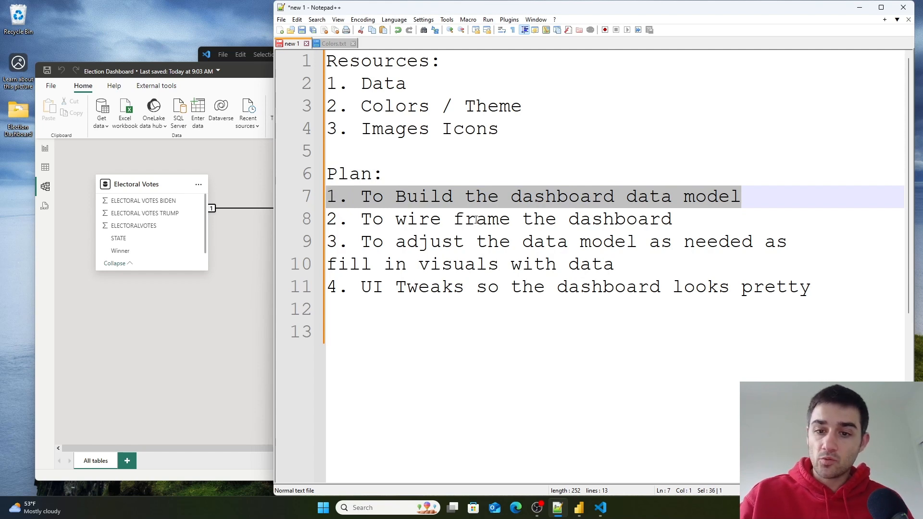
left_click(476, 220)
double_click(377, 221)
left_click_drag(377, 221, 662, 217)
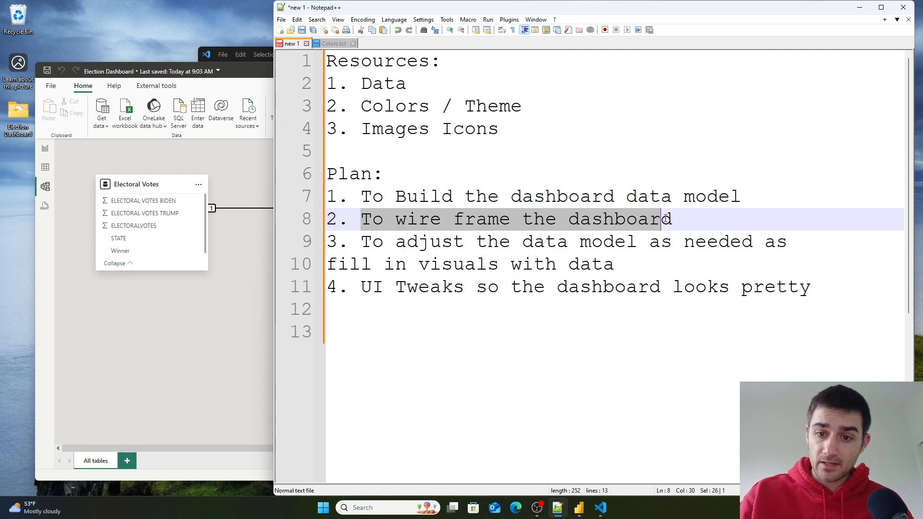
left_click_drag(644, 252, 446, 246)
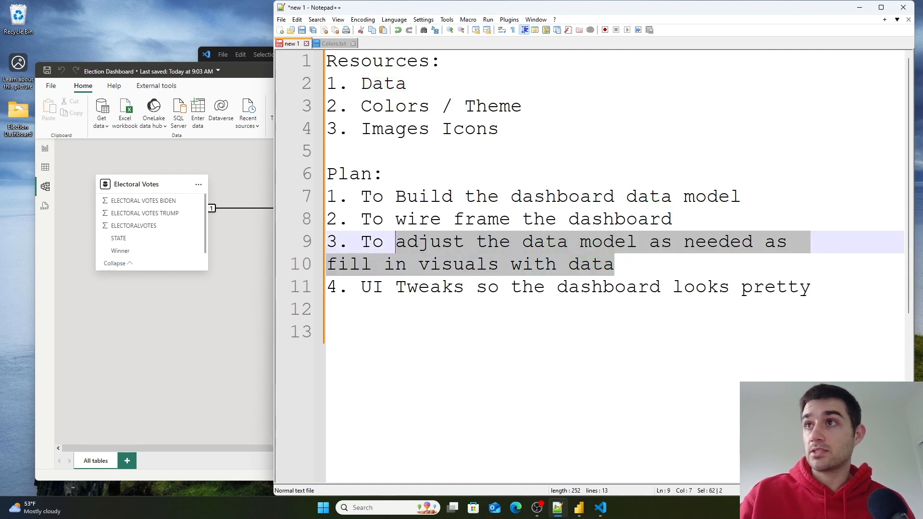
left_click(702, 221)
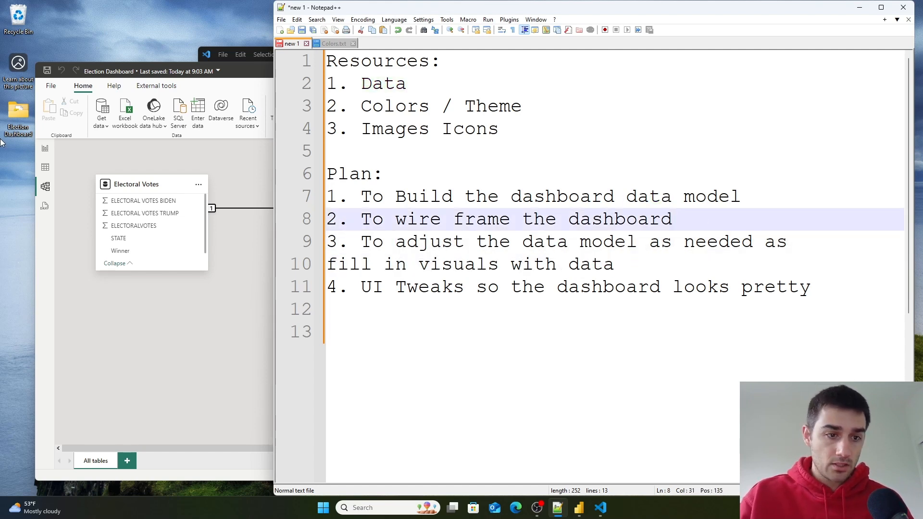
- Delete the candidate icons table visual from the report page and collapse the Filters pane
left_click(46, 149)
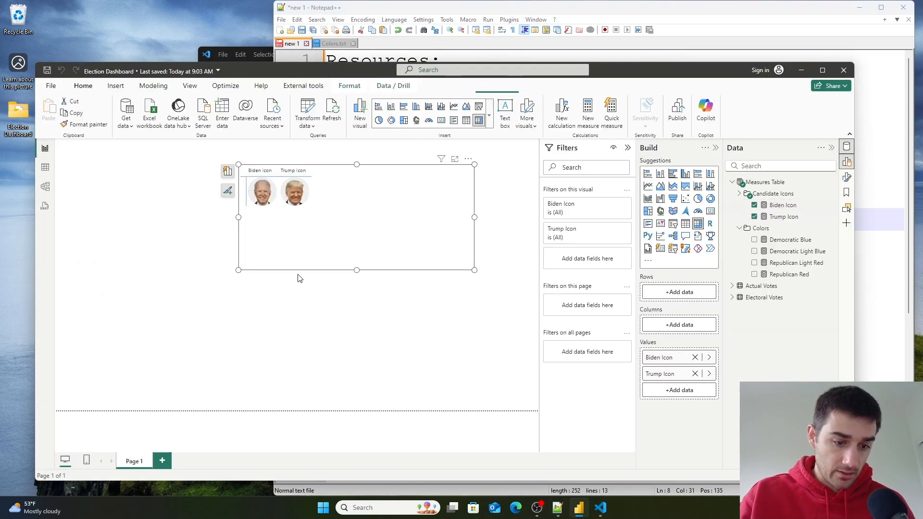
left_click_drag(366, 223, 260, 245)
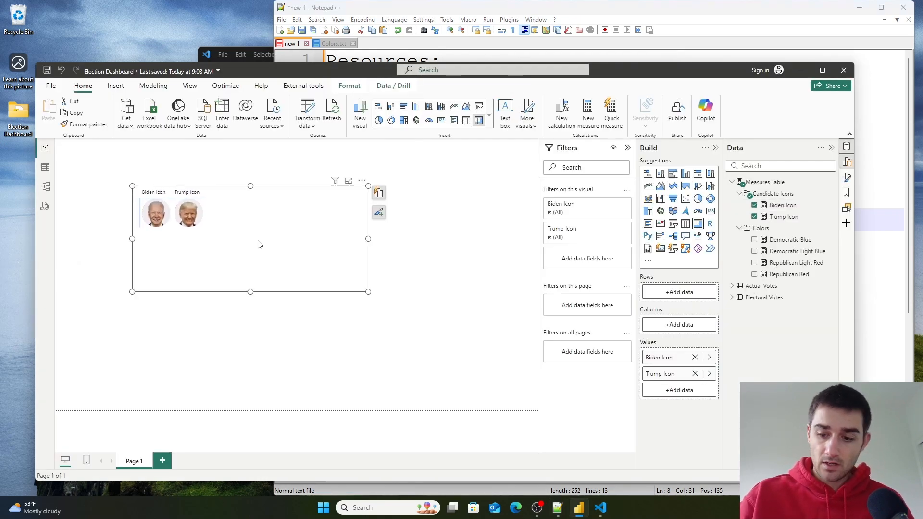
key("Delete")
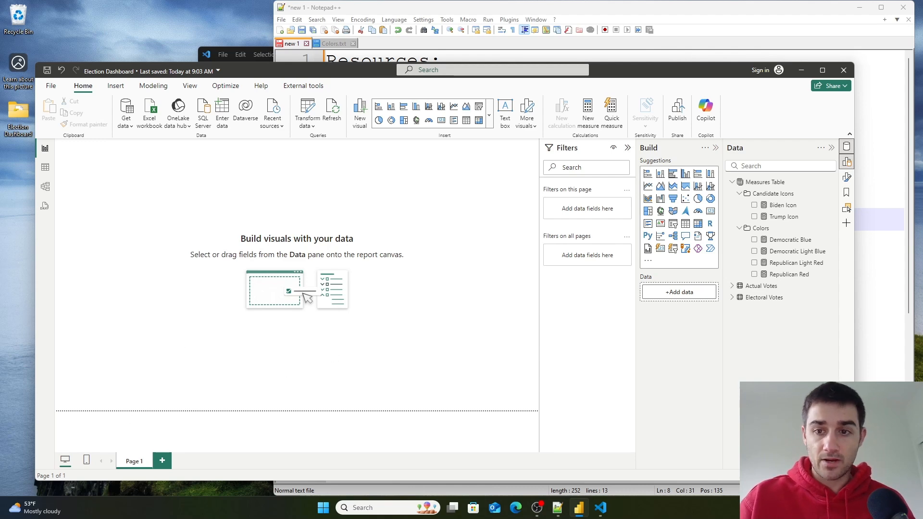
left_click(627, 148)
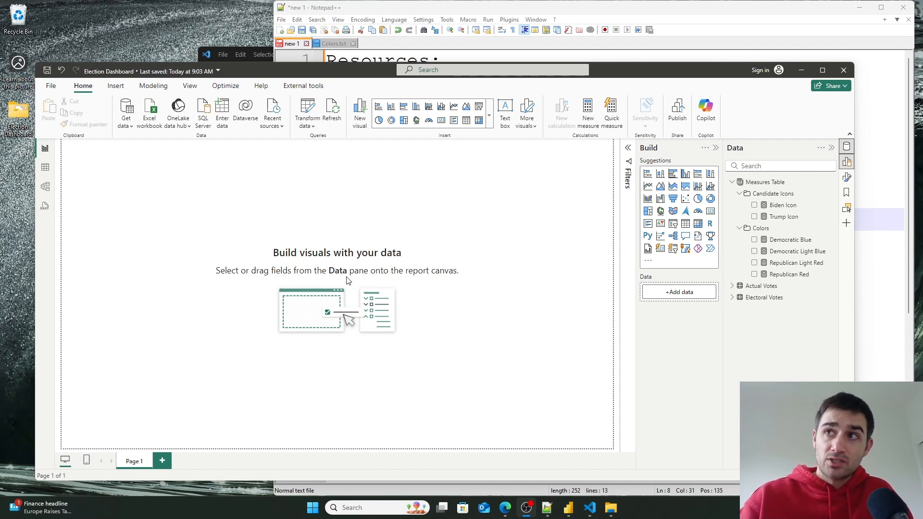
- Examine the Security settings in the Options dialog
left_click(48, 91)
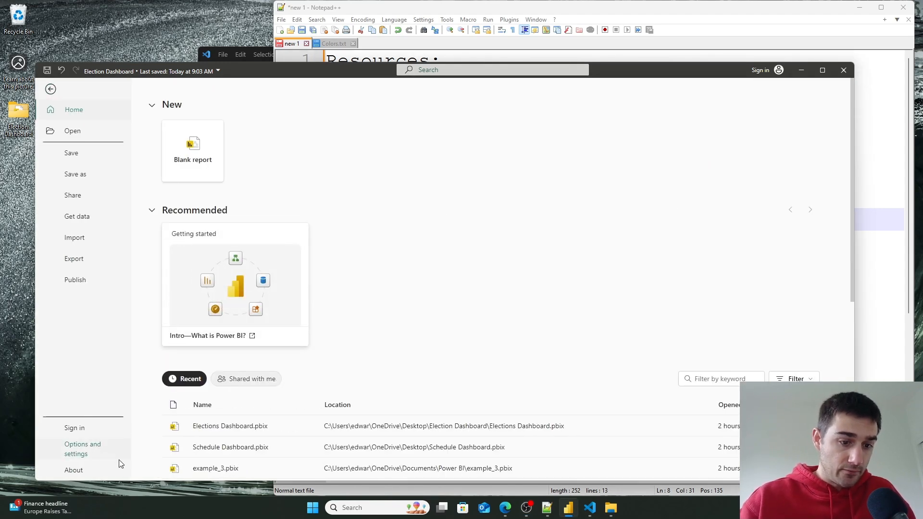
left_click(82, 454)
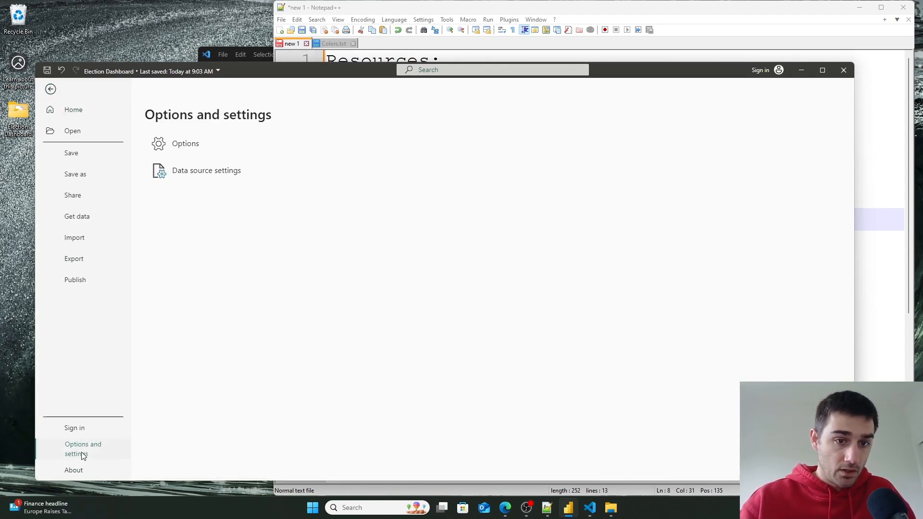
left_click(180, 149)
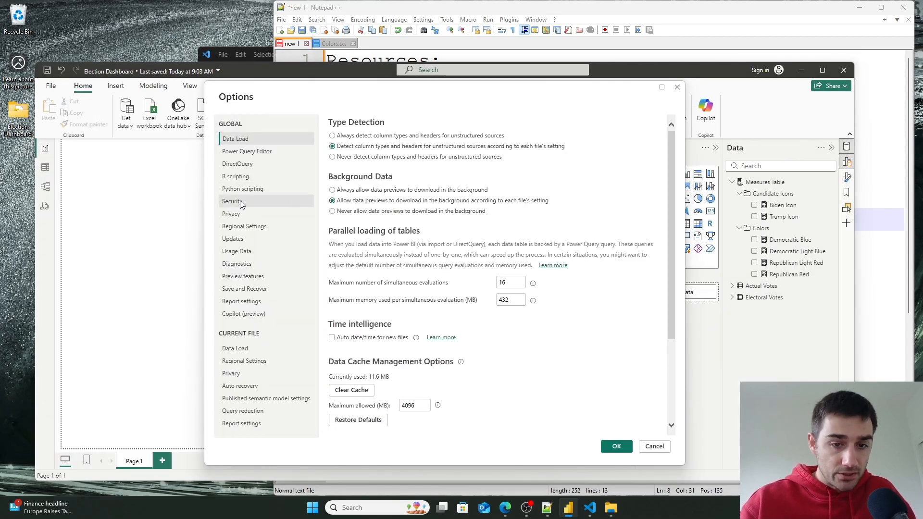
left_click(240, 202)
scroll(532, 278, "down", 5)
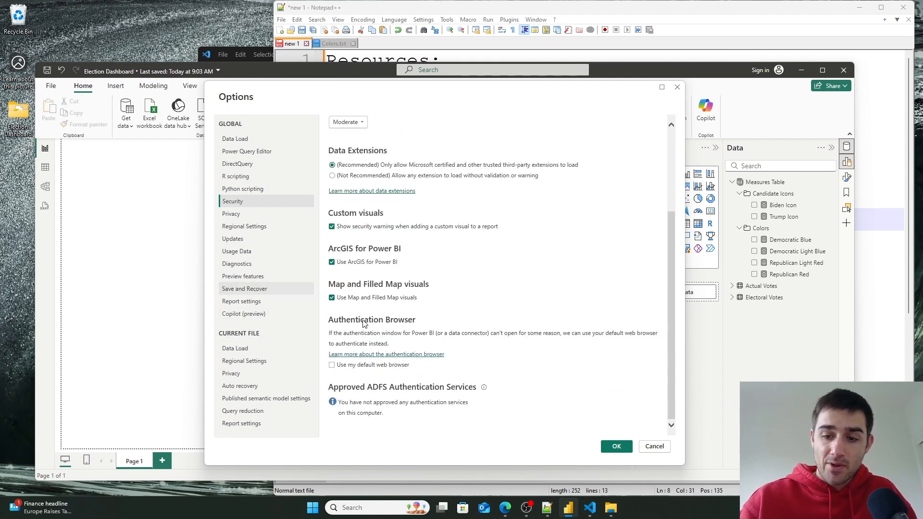
left_click(655, 450)
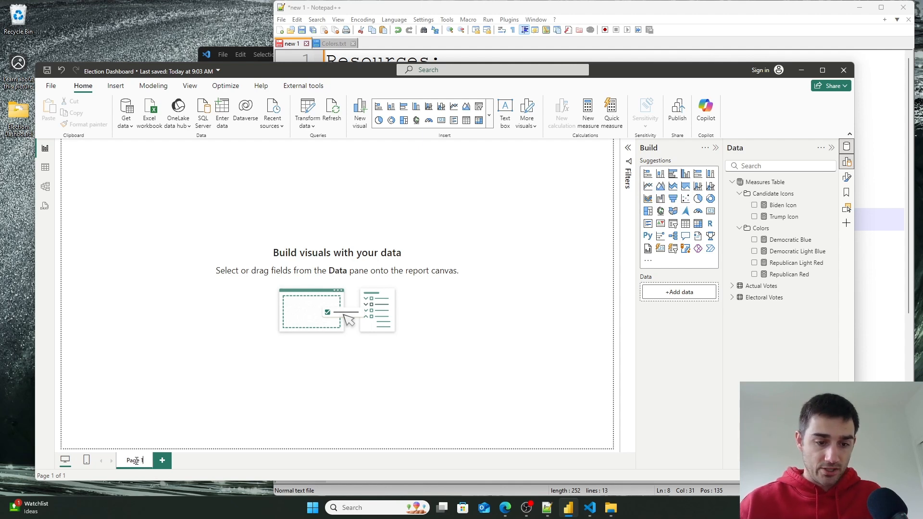
- Rename the report page Page 1 to Home
key("ctrl+a")
key("BackSpace")
type("Home")
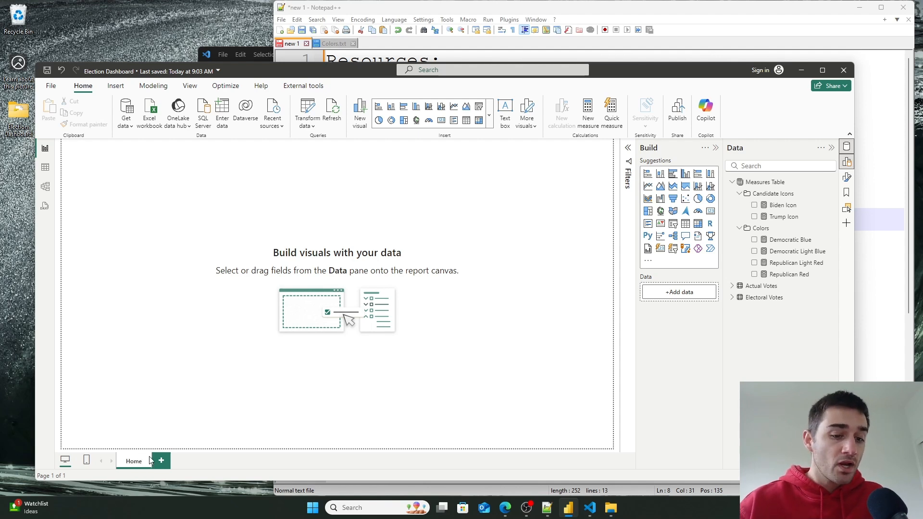
- Add a second report page and name it Tool Tip
left_click(162, 460)
double_click(162, 461)
key("ctrl+a")
key("BackSpace")
type("Tool 1")
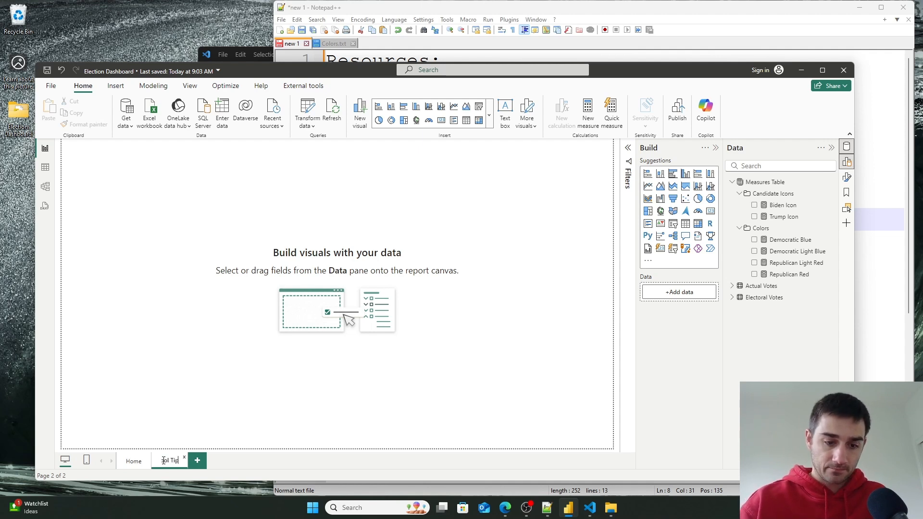
- On the Home page, add a filled map visual and enlarge it across the lower-right canvas
left_click(119, 461)
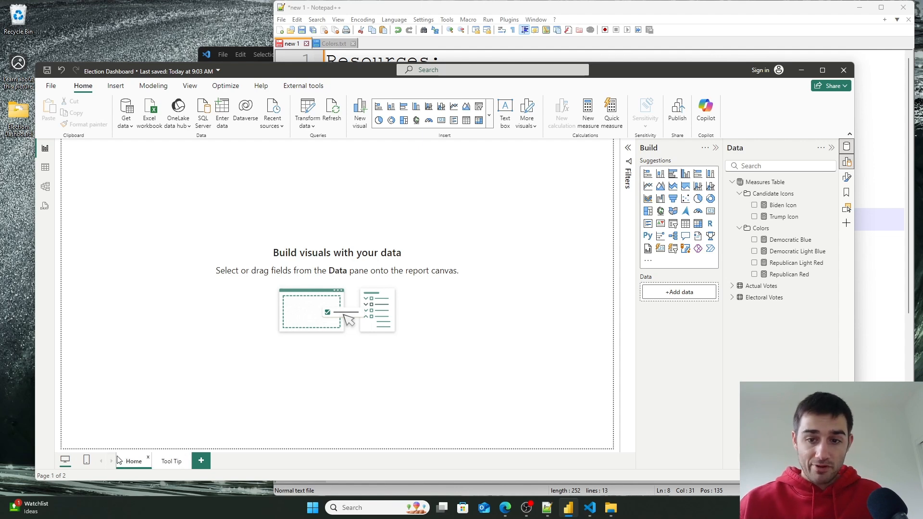
left_click(673, 211)
left_click_drag(94, 184, 251, 259)
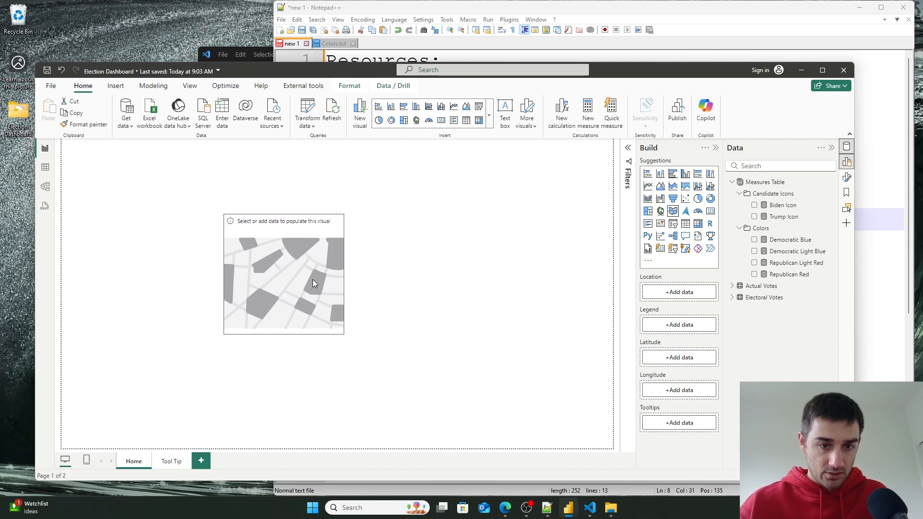
left_click_drag(344, 334, 607, 444)
left_click_drag(404, 355, 406, 346)
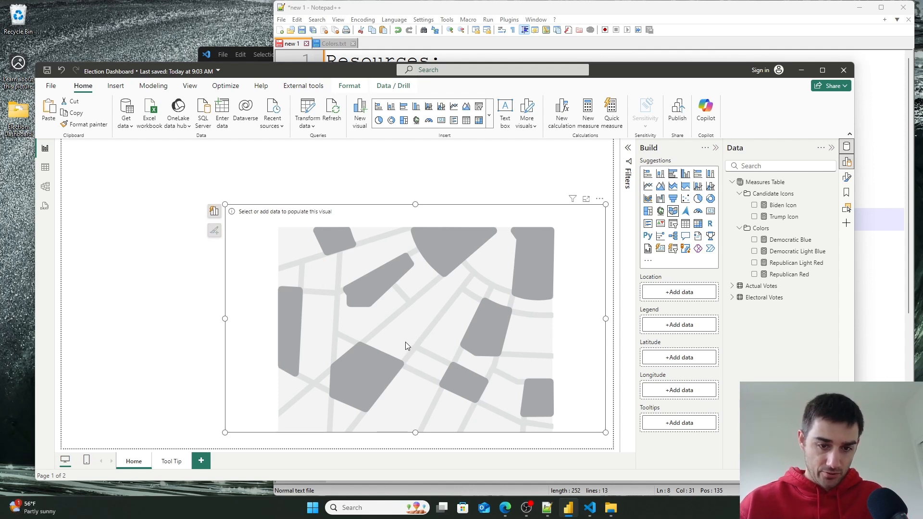
- Duplicate the map into two small map visuals stacked along the left side of the page
left_click_drag(480, 334, 328, 333)
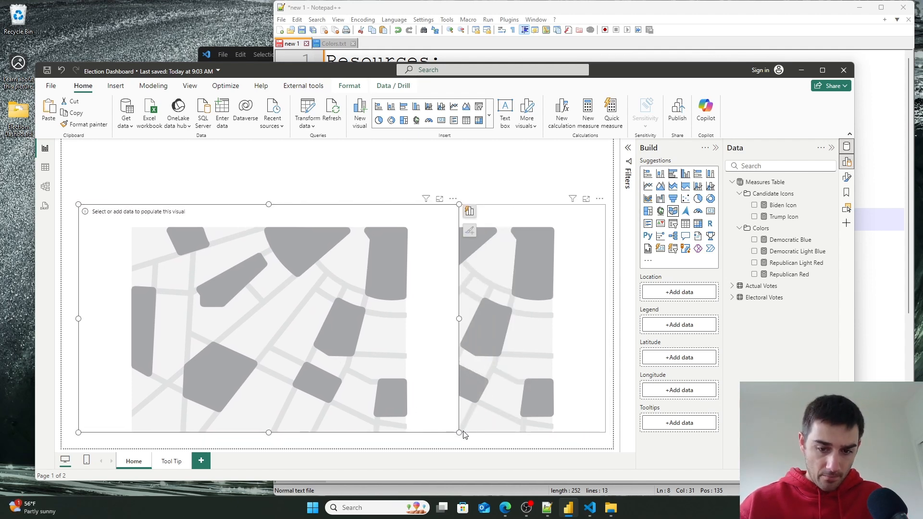
left_click_drag(464, 435, 207, 283)
left_click_drag(145, 228, 145, 235)
left_click_drag(207, 289, 160, 376)
key("ctrl+c")
key("ctrl+v")
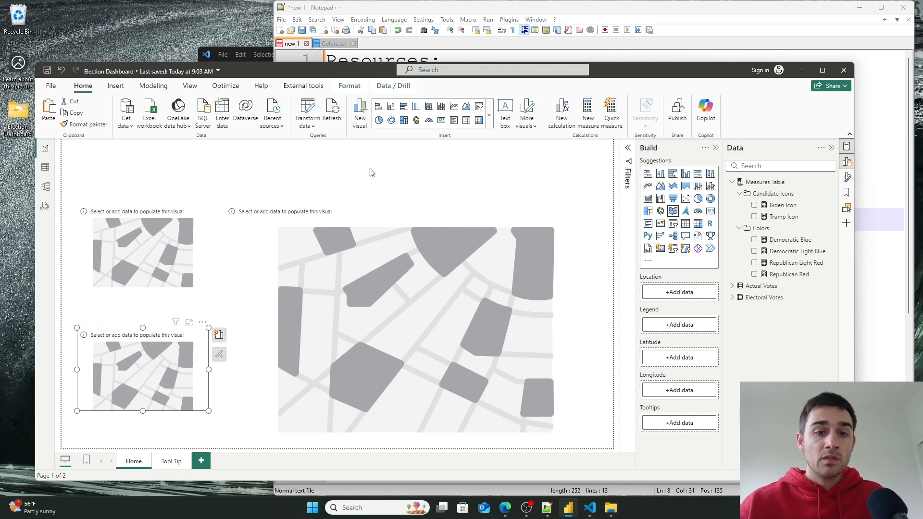
- Add a stacked bar chart as a thin banner across the top right of the page
left_click(380, 177)
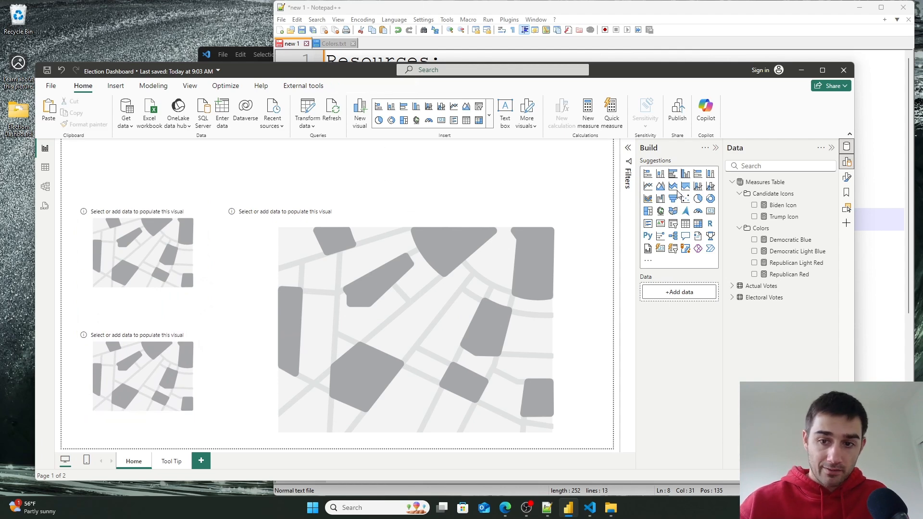
left_click(648, 174)
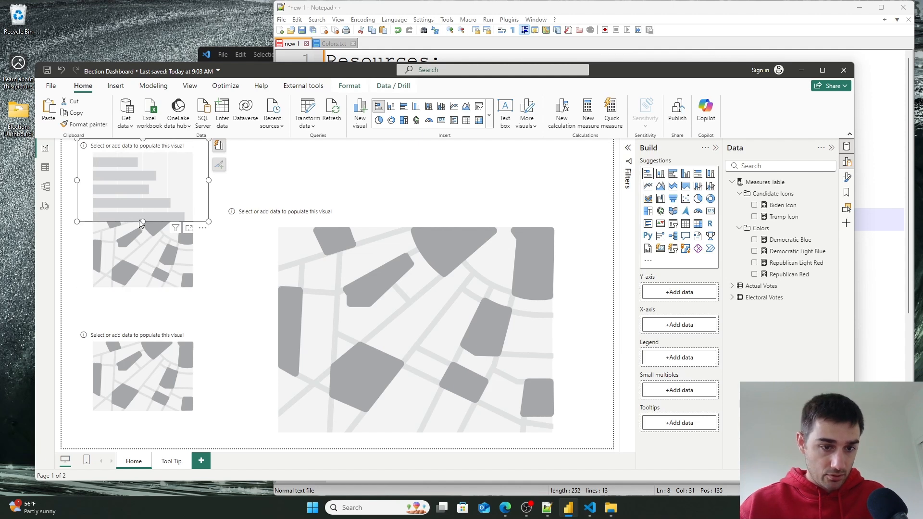
left_click_drag(142, 223, 600, 175)
left_click_drag(605, 176, 601, 175)
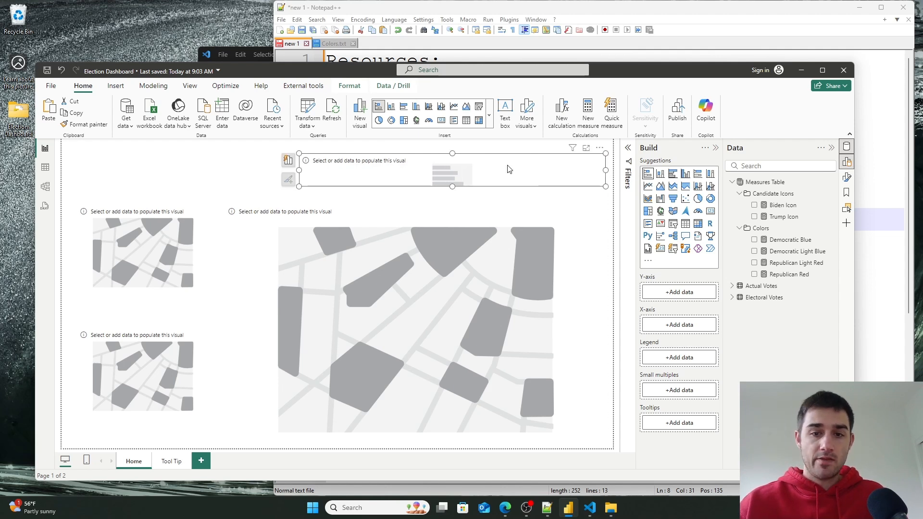
left_click(509, 168)
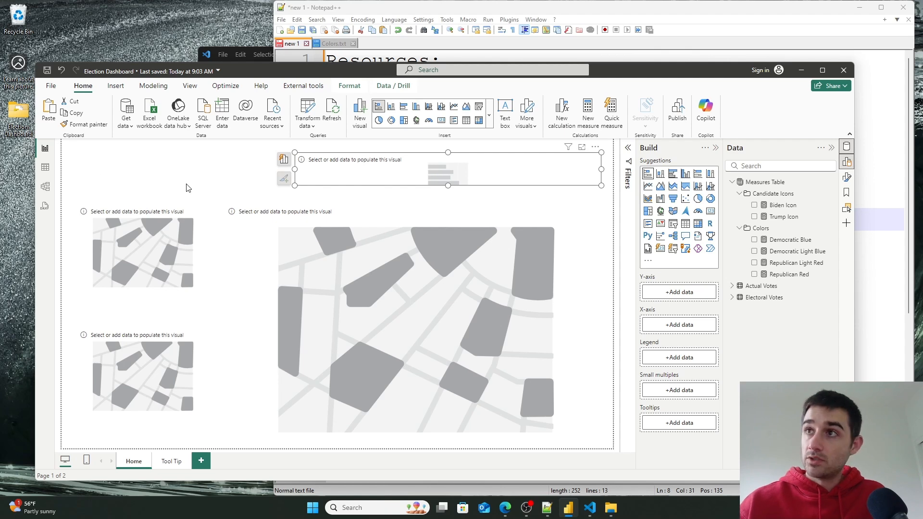
- Insert a text box at the top left and title it 2020 US Presidential Election
left_click(116, 87)
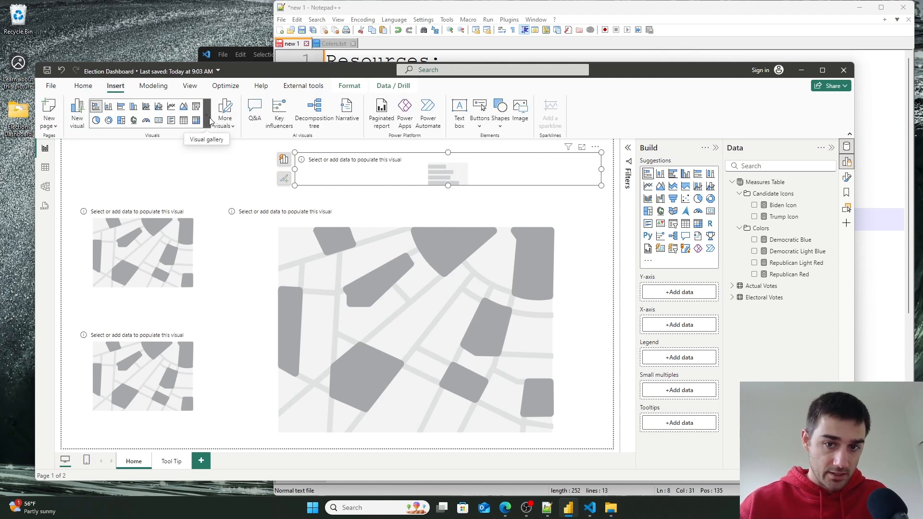
left_click(459, 113)
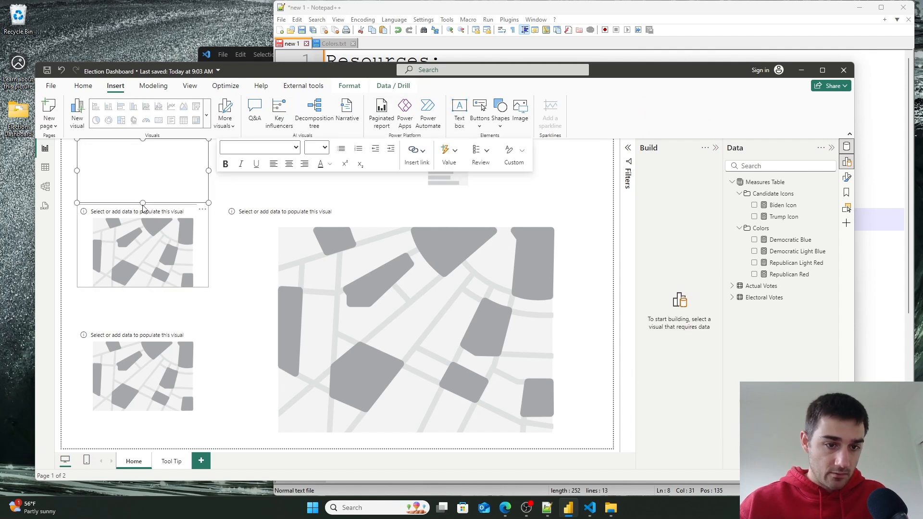
left_click_drag(142, 203, 142, 182)
left_click_drag(209, 160, 244, 160)
left_click(207, 158)
type("2020 US")
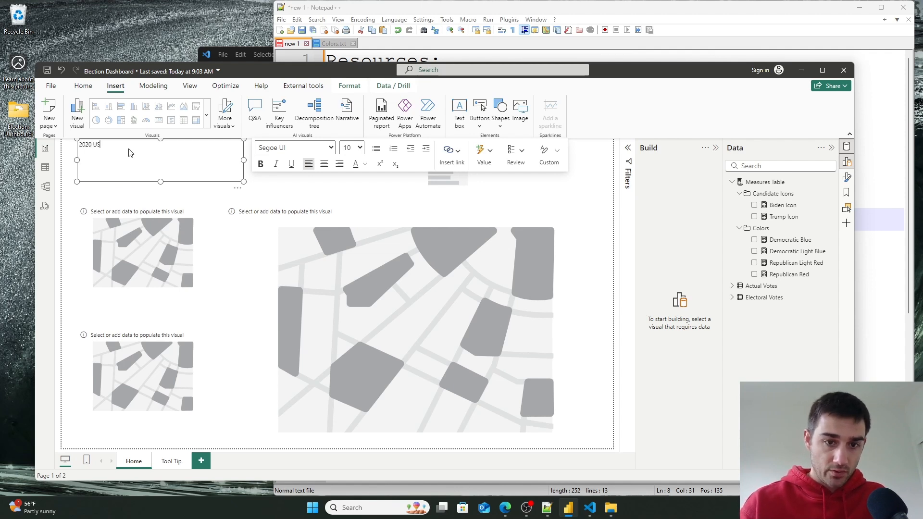
type(" President")
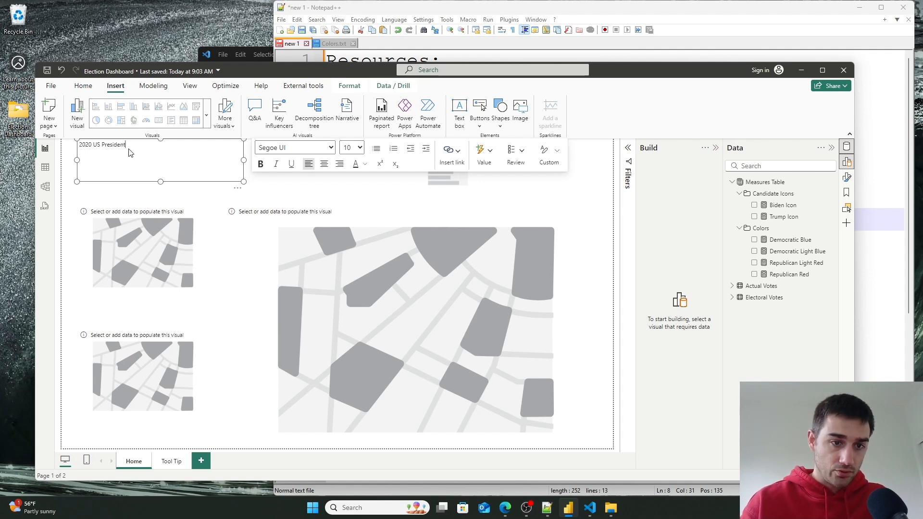
type("ial")
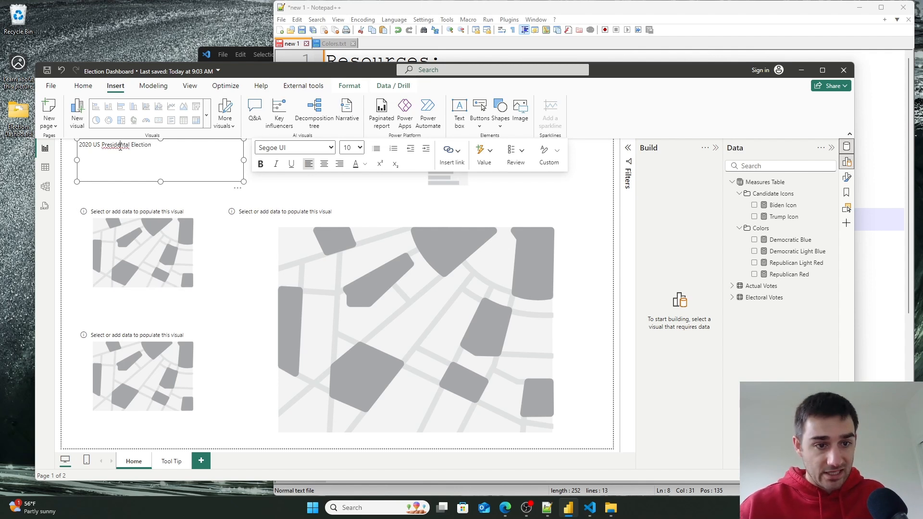
right_click(120, 150)
left_click(136, 144)
left_click_drag(130, 145, 97, 145)
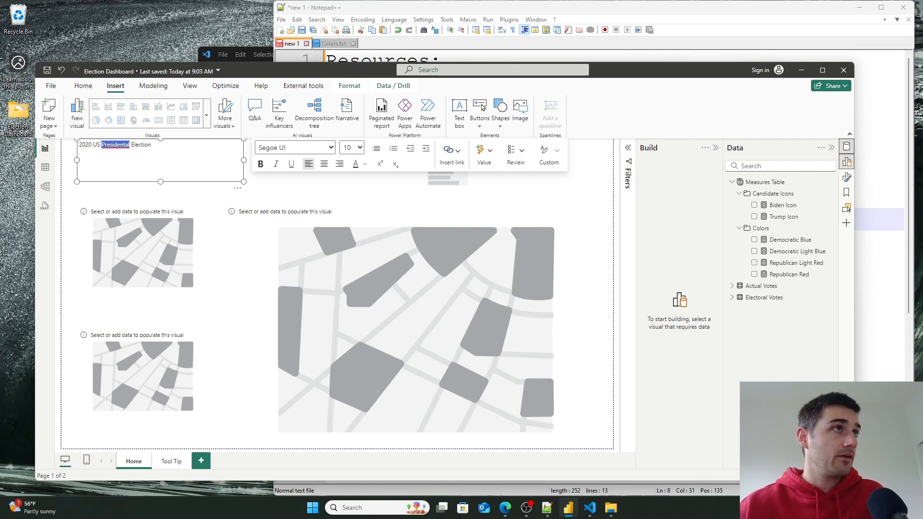
left_click(505, 507)
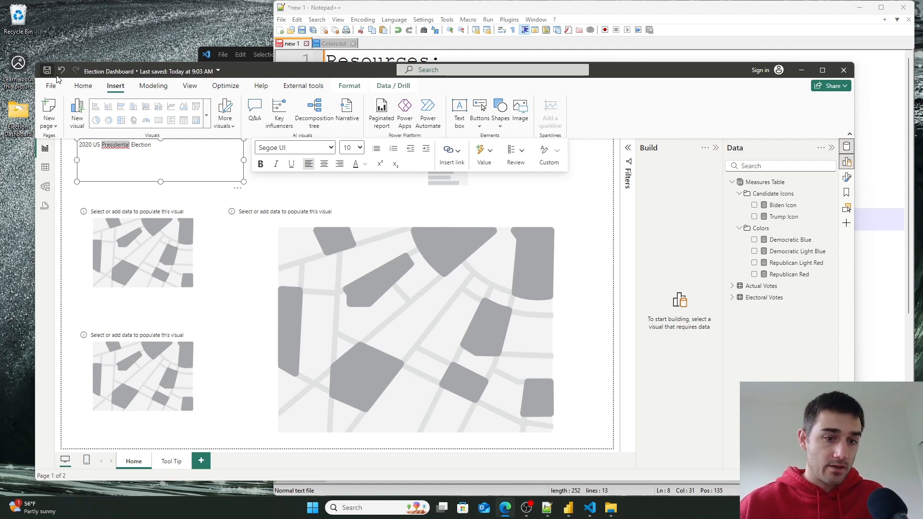
- Format the whole title text in Segoe (Bold) at size 24
left_click(136, 145)
key("ctrl+a")
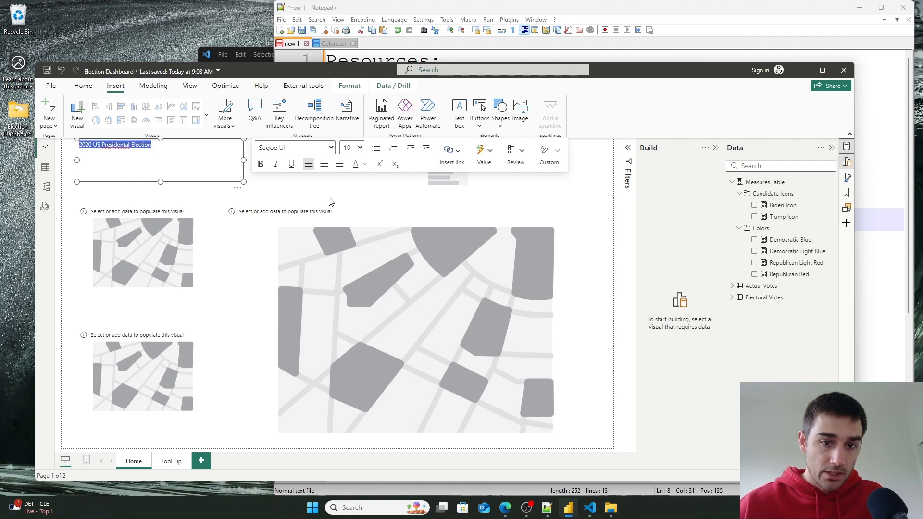
left_click(329, 148)
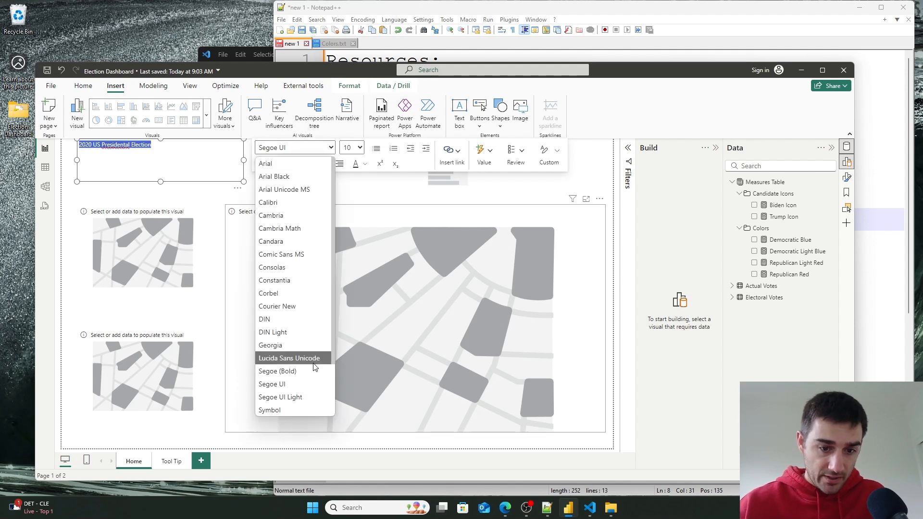
left_click(276, 371)
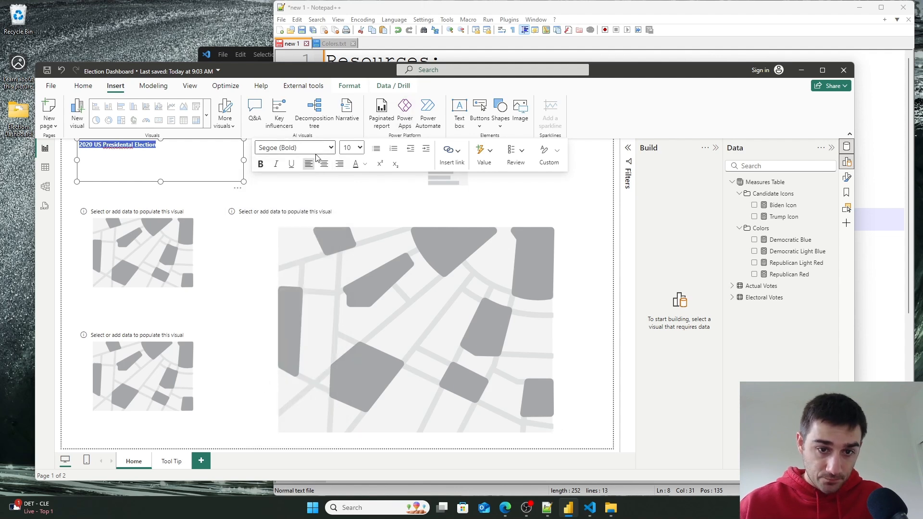
left_click(363, 150)
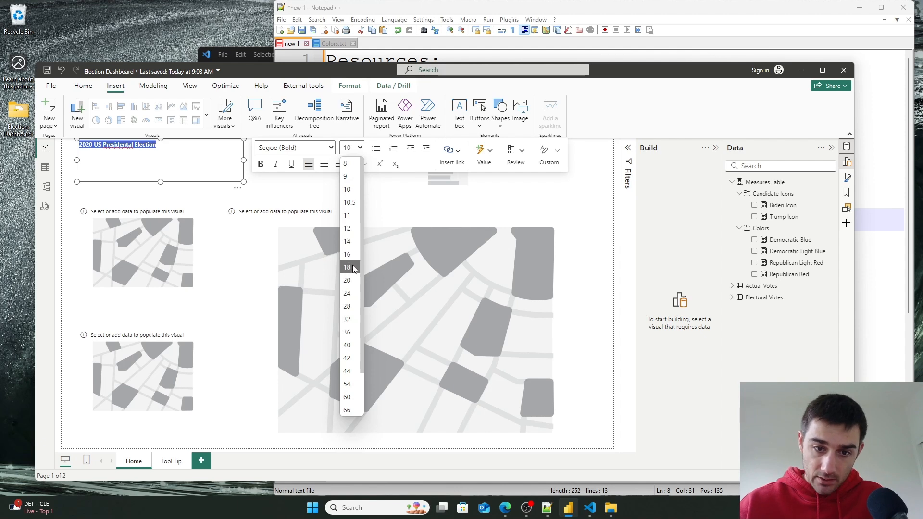
left_click(347, 292)
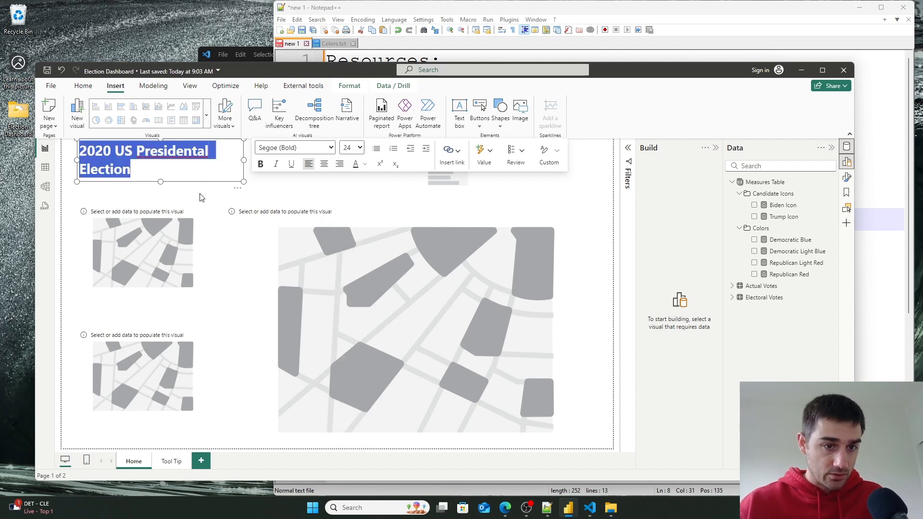
- Move the title text box slightly down on the page
left_click(173, 186)
left_click(172, 180)
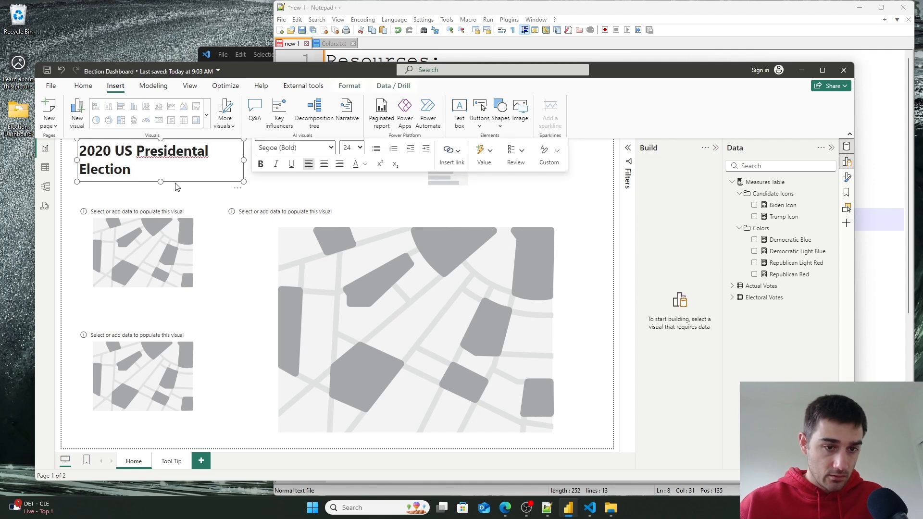
left_click_drag(177, 187, 174, 194)
- Correct the title's misspelled word to read Presidential
left_click(176, 169)
key("Right")
key("Right")
key("Right")
key("Right")
key("Right")
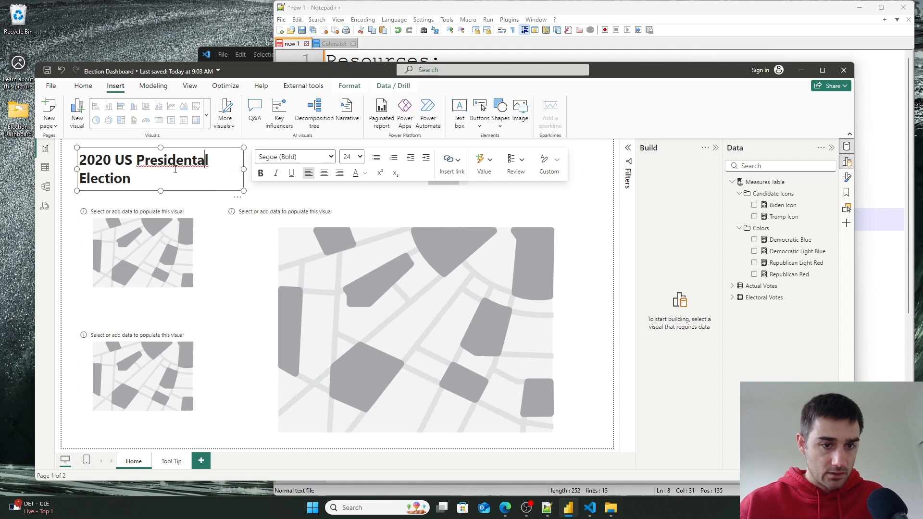
mouse_move(205, 160)
left_mouse_down()
mouse_move(125, 161)
mouse_move(210, 162)
left_mouse_up()
left_click(181, 173)
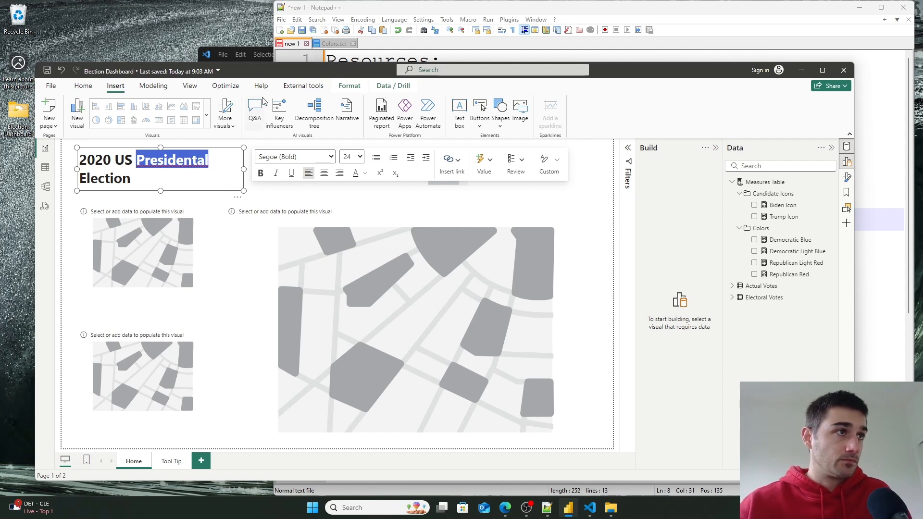
left_click(201, 164)
type("i")
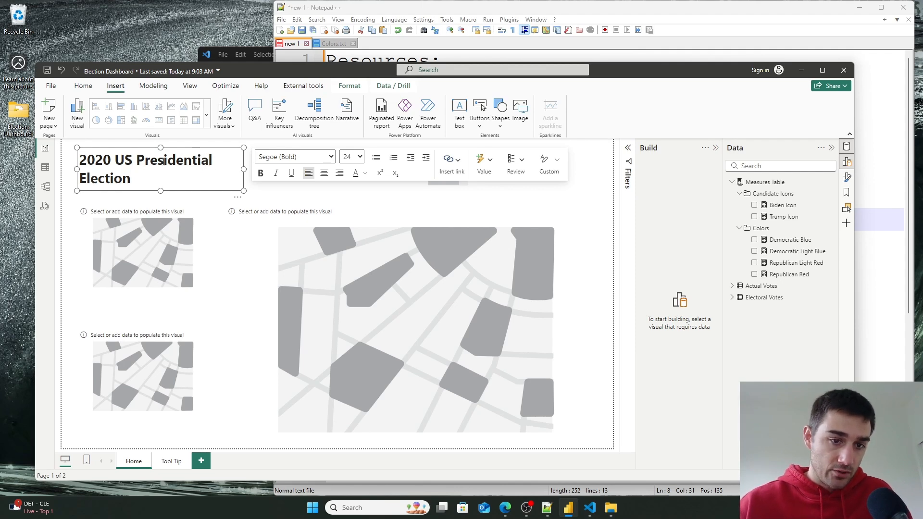
- Shift the two small map visuals lower down the left side of the page
left_click(197, 261)
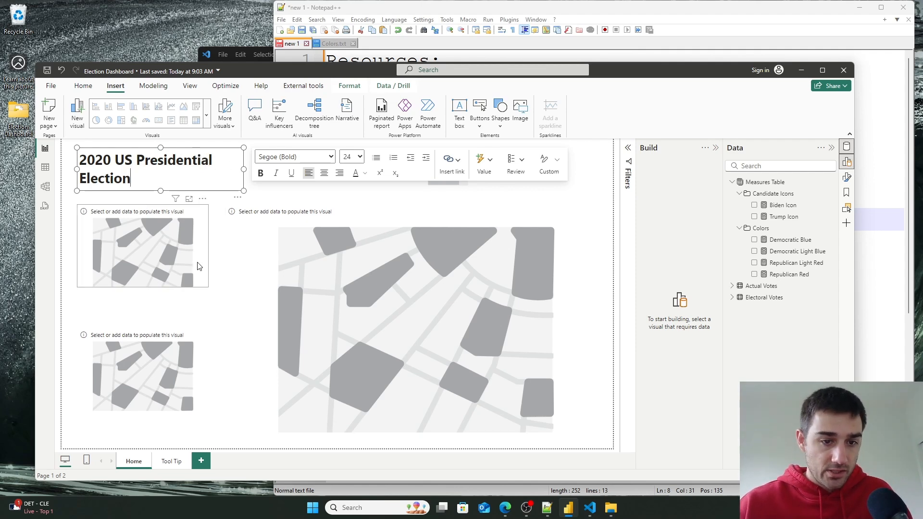
left_click_drag(197, 260, 200, 265)
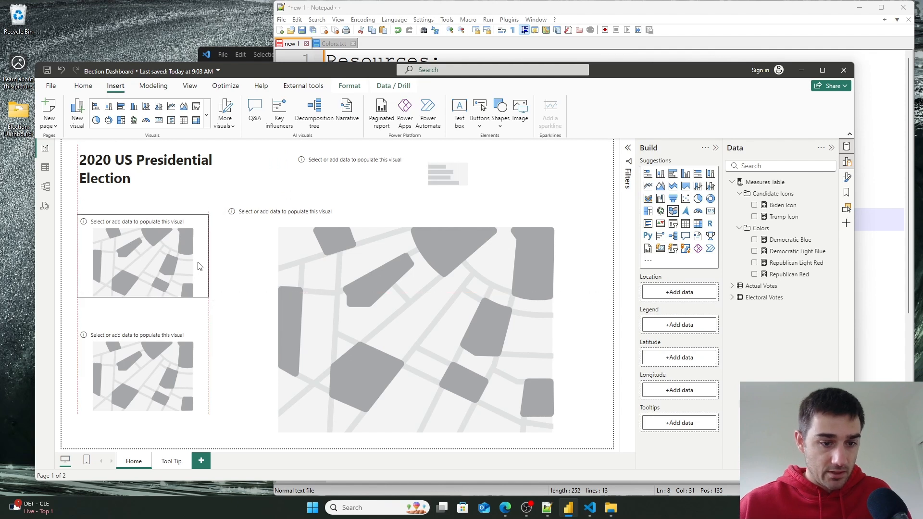
left_click_drag(201, 345, 206, 360)
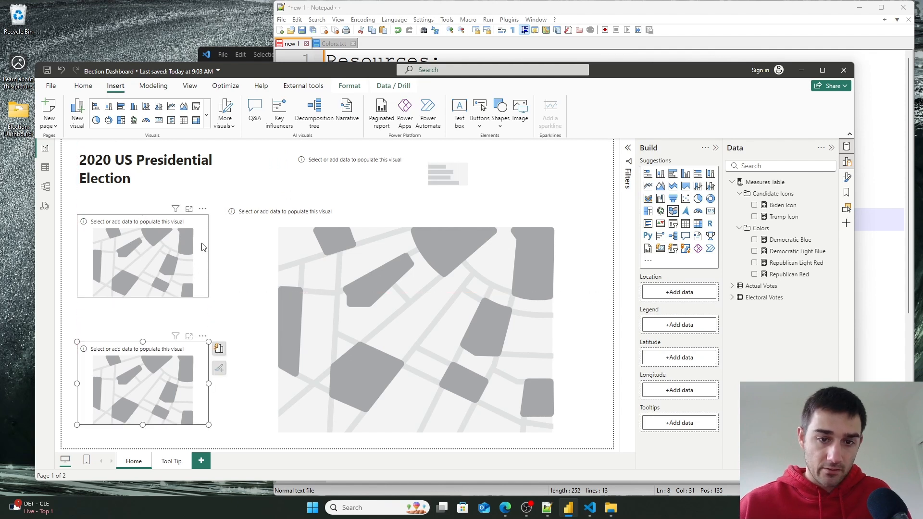
left_click(207, 262)
left_click_drag(204, 269, 205, 277)
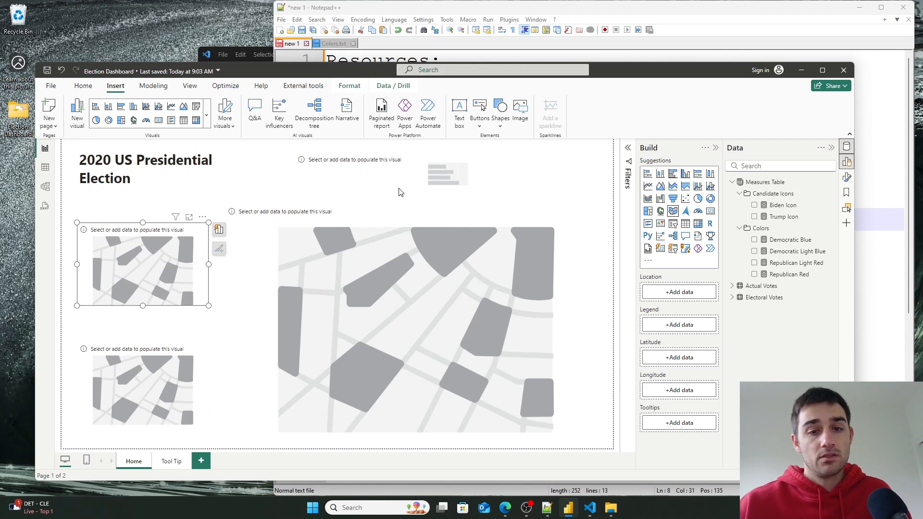
left_click(427, 182)
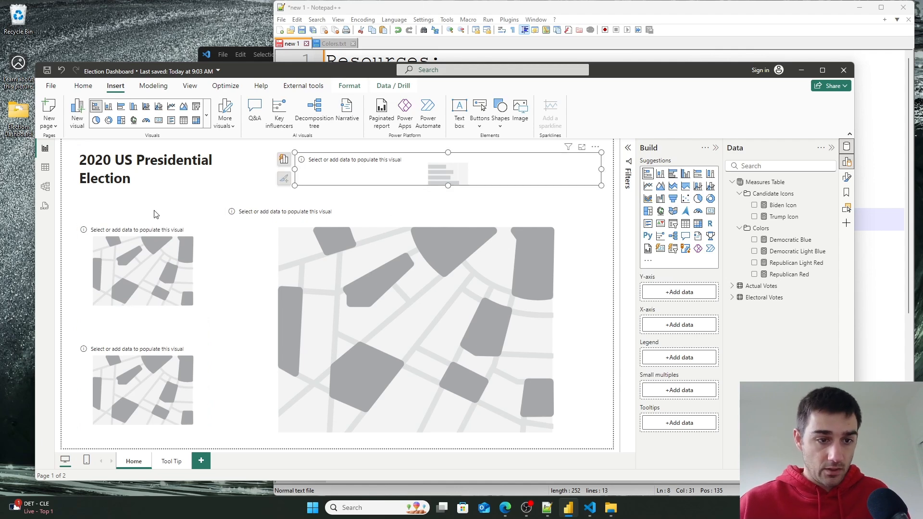
left_click(136, 183)
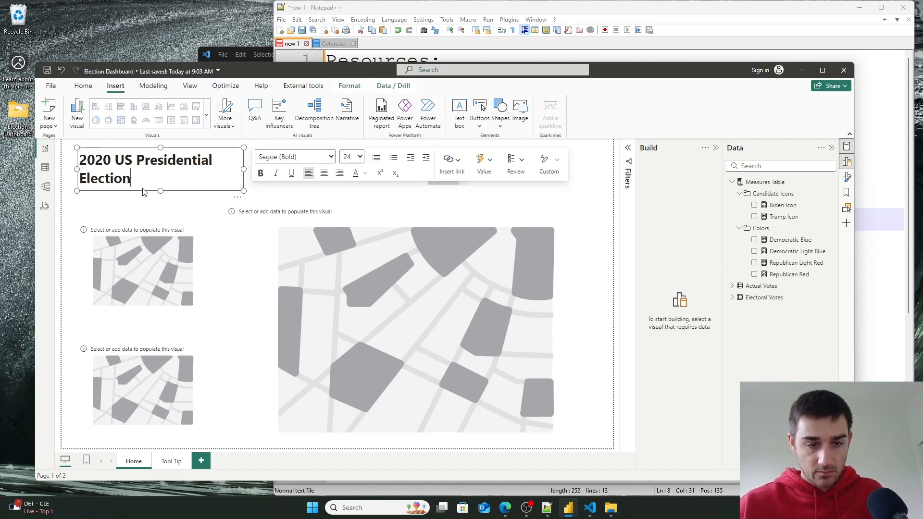
type("Presidential")
key("ctrl+z")
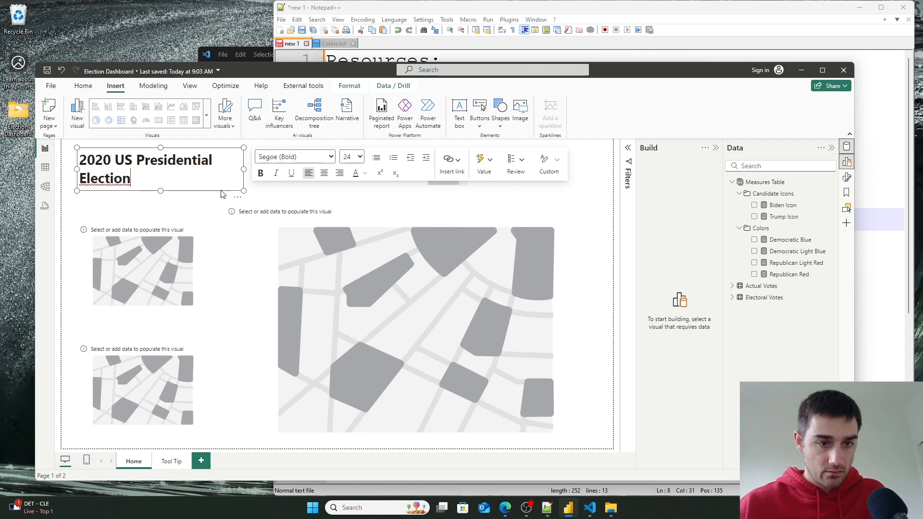
left_click(222, 195)
left_click(143, 184)
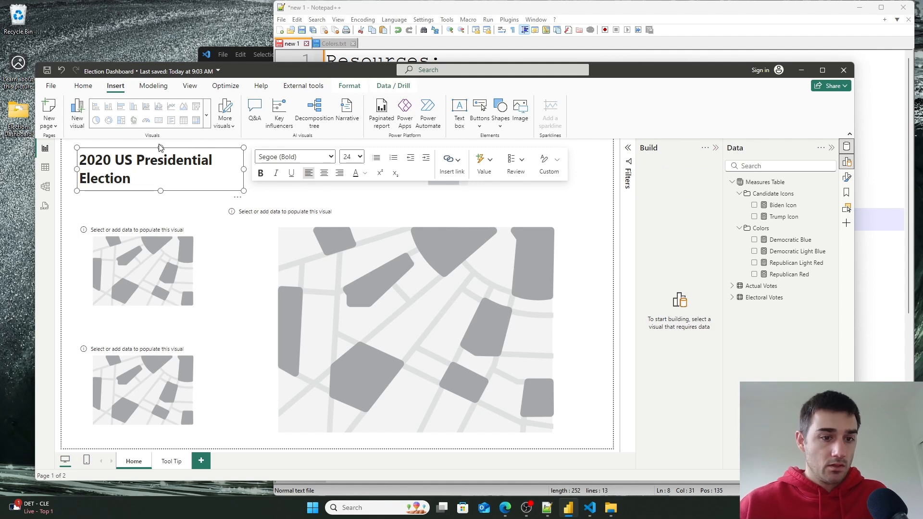
- Add a text box above the upper small map containing the label Alaska
left_click(106, 204)
left_click(154, 192)
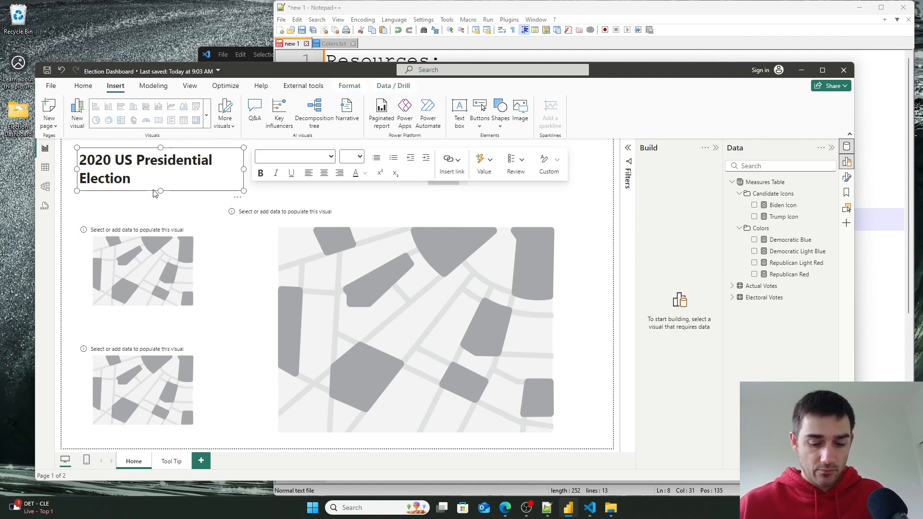
left_click_drag(155, 193, 151, 230)
left_click_drag(160, 183, 161, 205)
left_click(190, 216)
key("ctrl+a")
key("BackSpace")
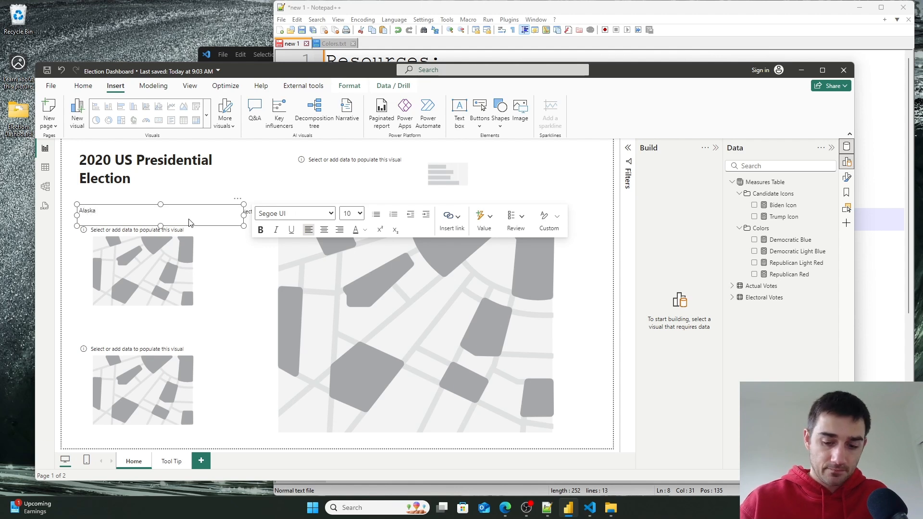
- Format the Alaska label in Segoe (Bold) at size 14
key("ctrl+a")
left_click(333, 214)
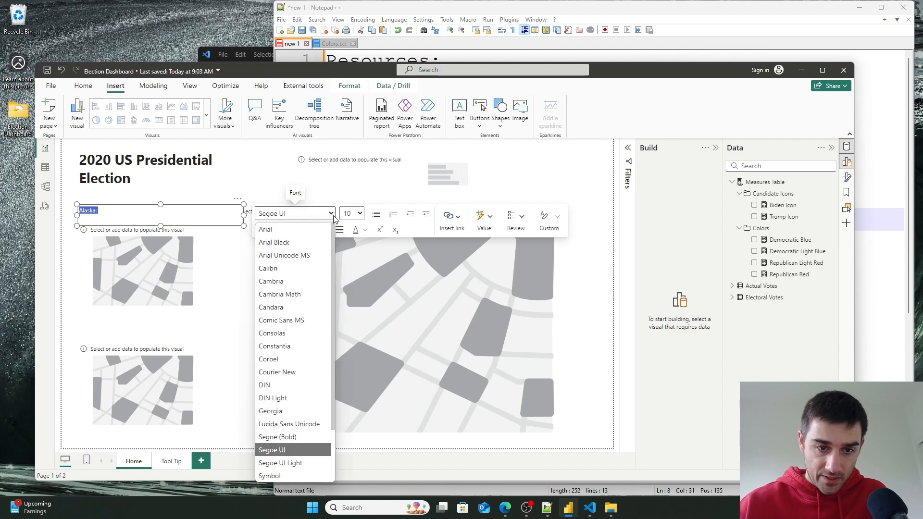
left_click(284, 437)
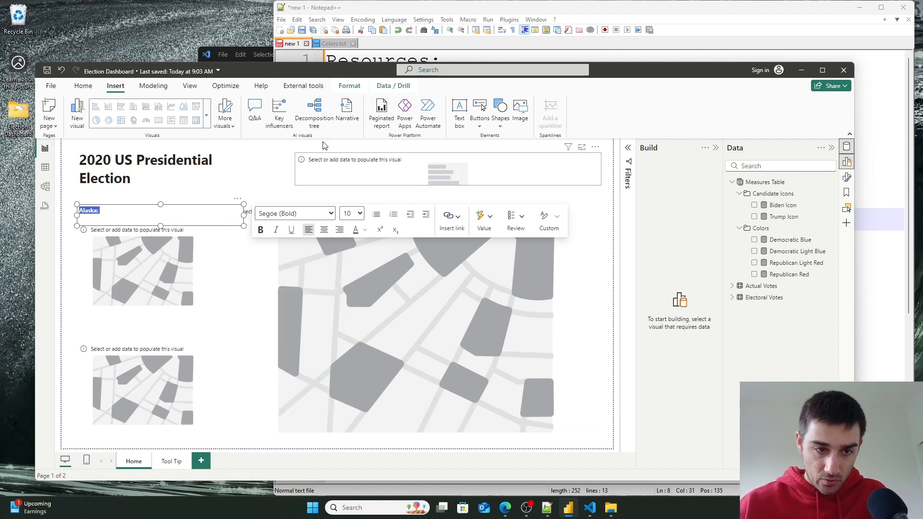
left_click(357, 216)
left_click(351, 306)
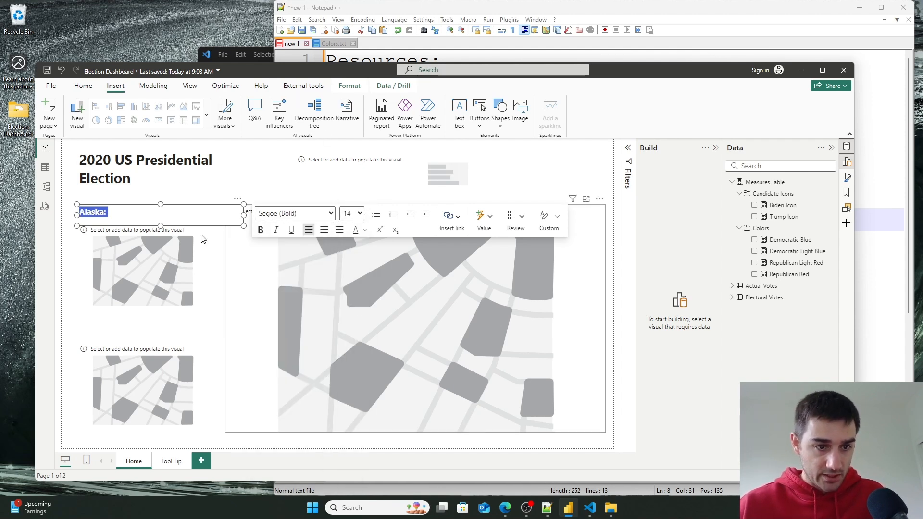
- Narrow the Alaska label box so it sits neatly above the upper small map
left_click_drag(160, 225, 160, 221)
left_click(157, 212)
left_click(178, 201)
left_click(165, 212)
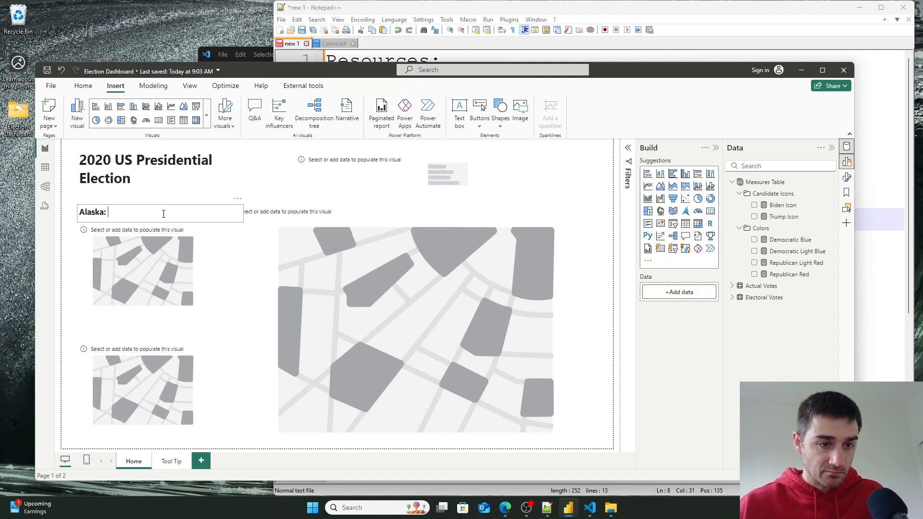
mouse_move(175, 205)
left_mouse_down()
mouse_move(159, 205)
mouse_move(170, 208)
left_mouse_up()
left_click_drag(235, 210, 169, 206)
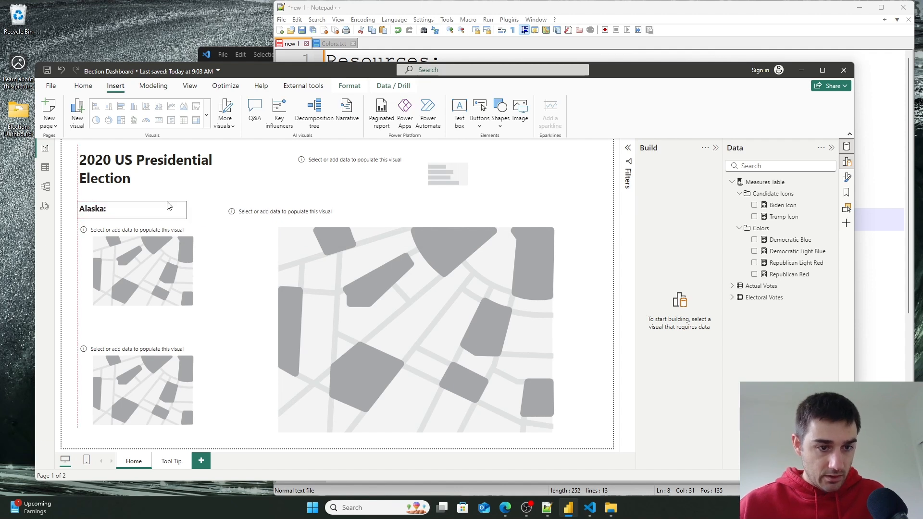
- Paste a copy of the label above the lower small map and rename it Hawaii:
key("ctrl+v")
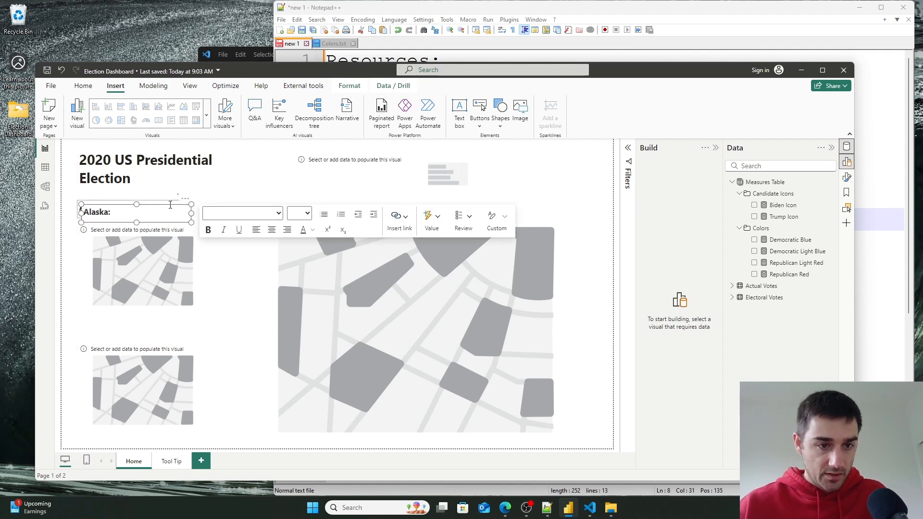
left_click_drag(171, 209, 167, 325)
left_click(105, 328)
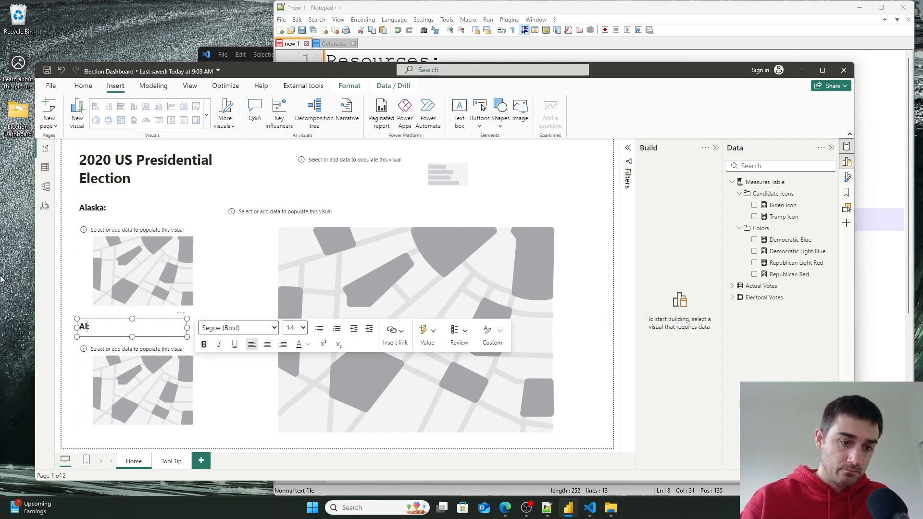
key("BackSpace")
type("Hawaii")
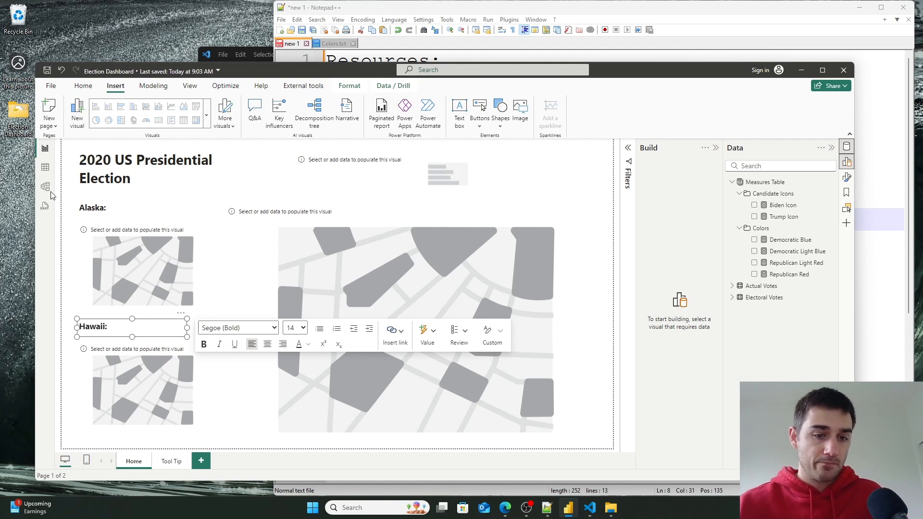
- Copy the Hawaii label and place the copy above the large map
left_click(212, 284)
left_click(172, 322)
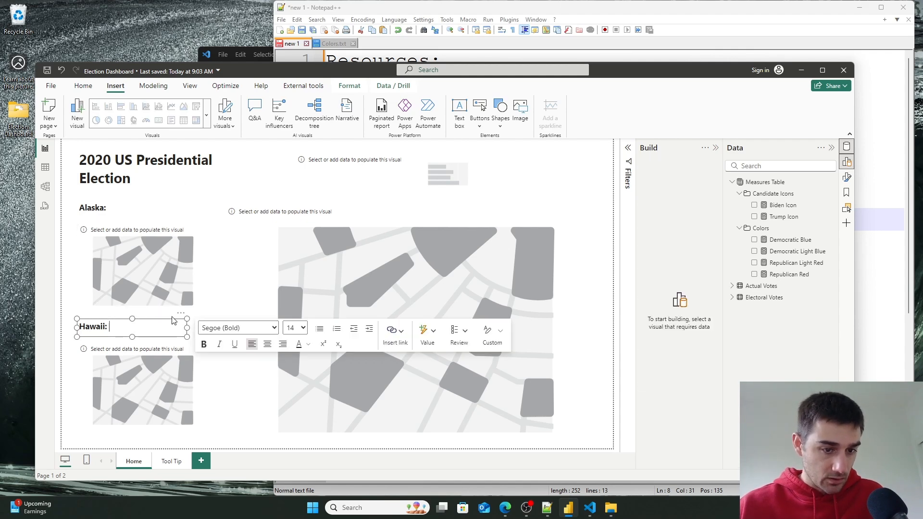
left_click(171, 320)
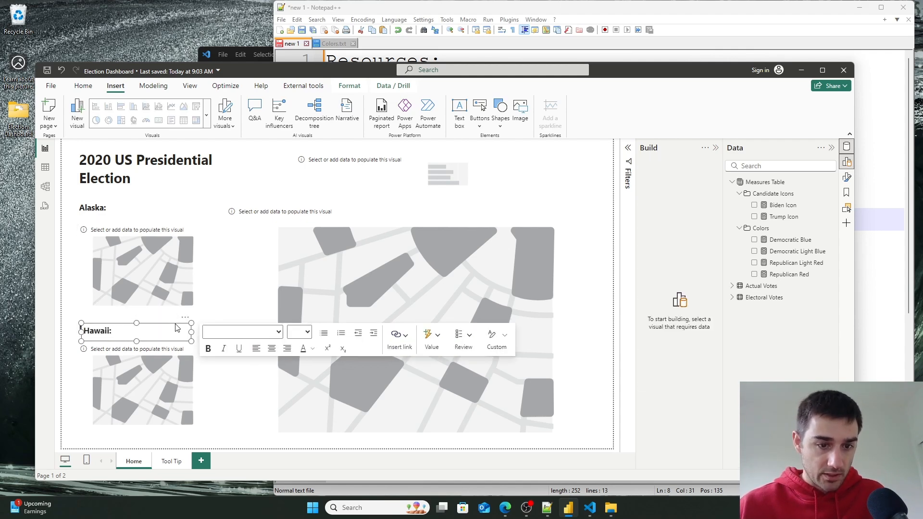
key("ctrl+c")
key("ctrl+v")
left_click_drag(399, 183, 322, 206)
- Lower the top edge of the large map to make room for the label above it
left_click(417, 214)
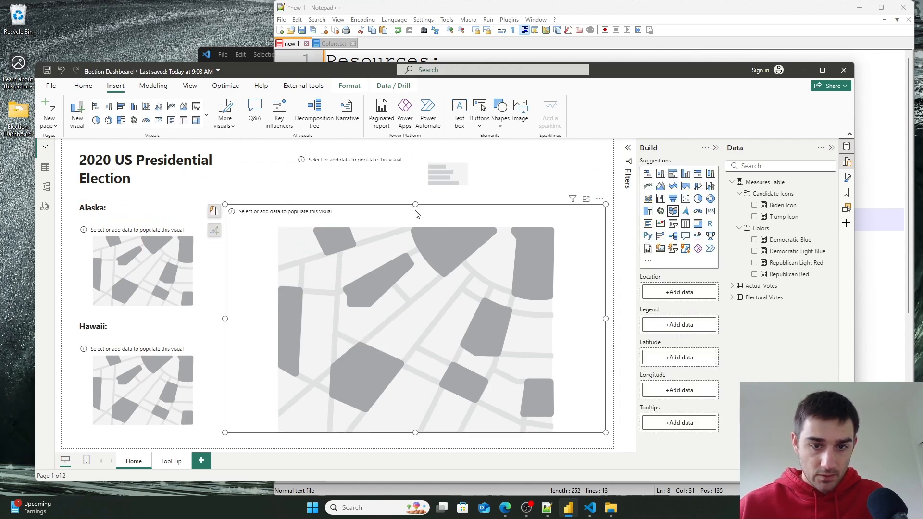
mouse_move(415, 205)
left_mouse_down()
mouse_move(414, 243)
mouse_move(415, 224)
left_mouse_up()
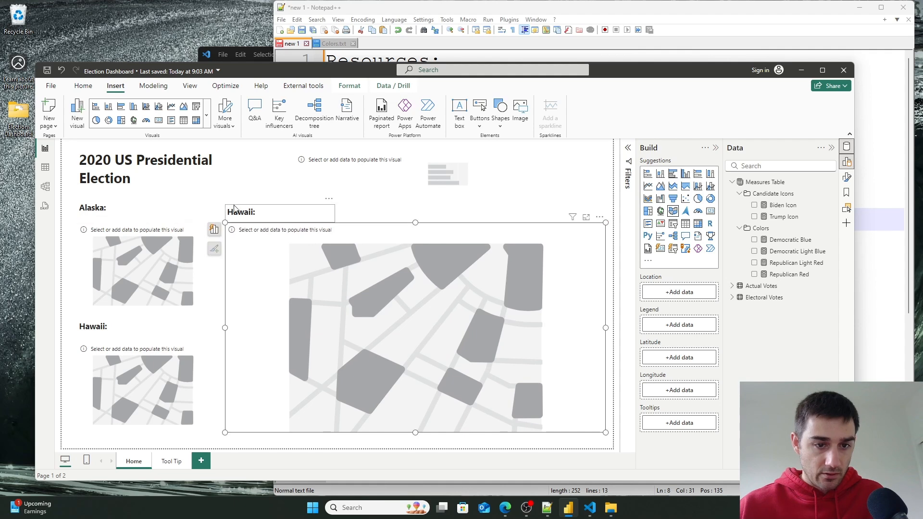
- Align the copied label over the large map and rename it Lower 48:
left_click(265, 205)
left_click_drag(266, 204, 266, 201)
left_click(254, 208)
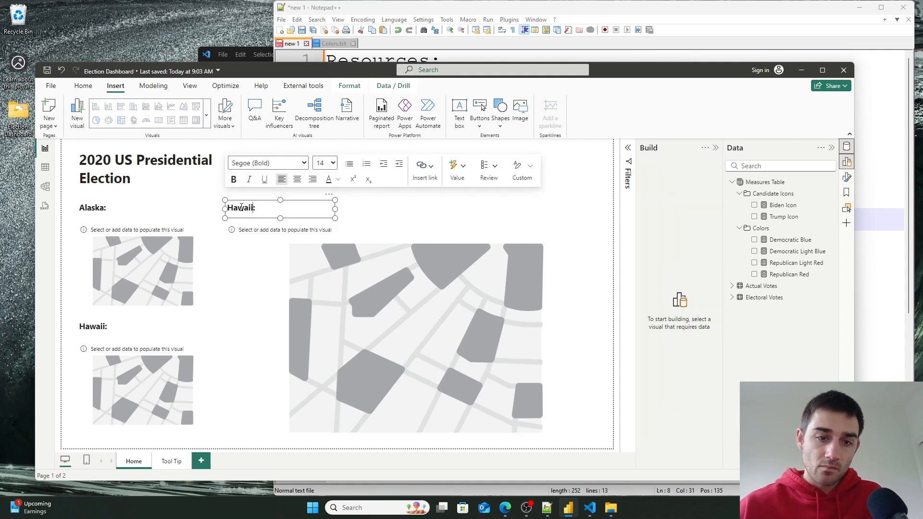
key("BackSpace")
key("BackSpace")
key("BackSpace")
type("Lower 48")
key("Return")
key("BackSpace")
left_click(438, 308)
left_click_drag(225, 327, 219, 330)
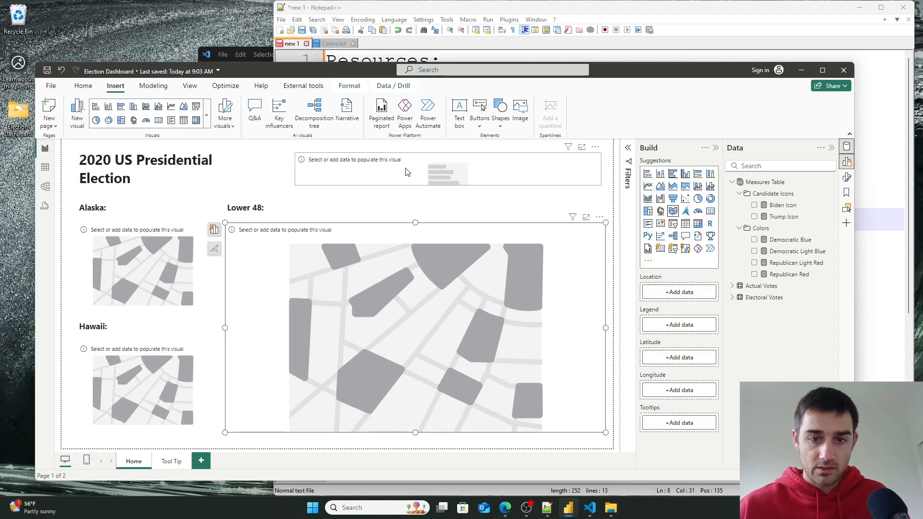
- Lower the top edge of the small chart visual beside the report title slightly
left_click(429, 186)
left_click(429, 185)
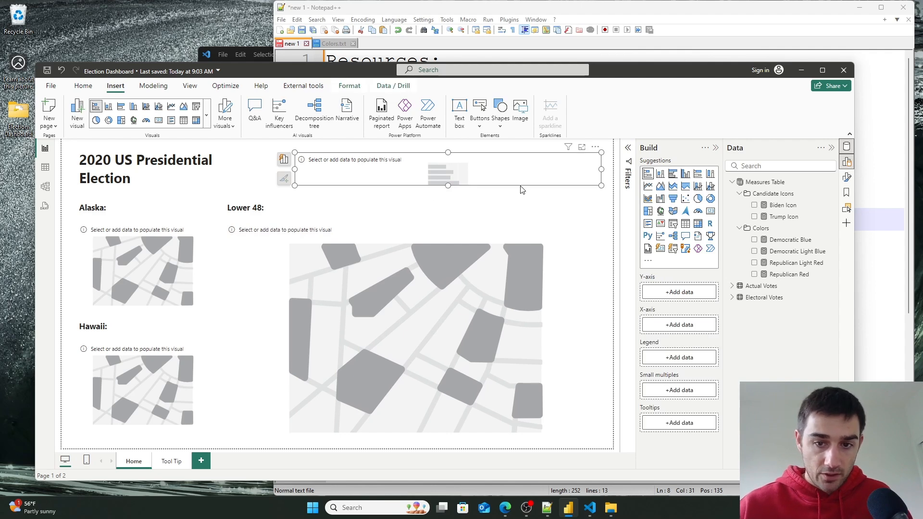
left_click(521, 193)
left_click(523, 187)
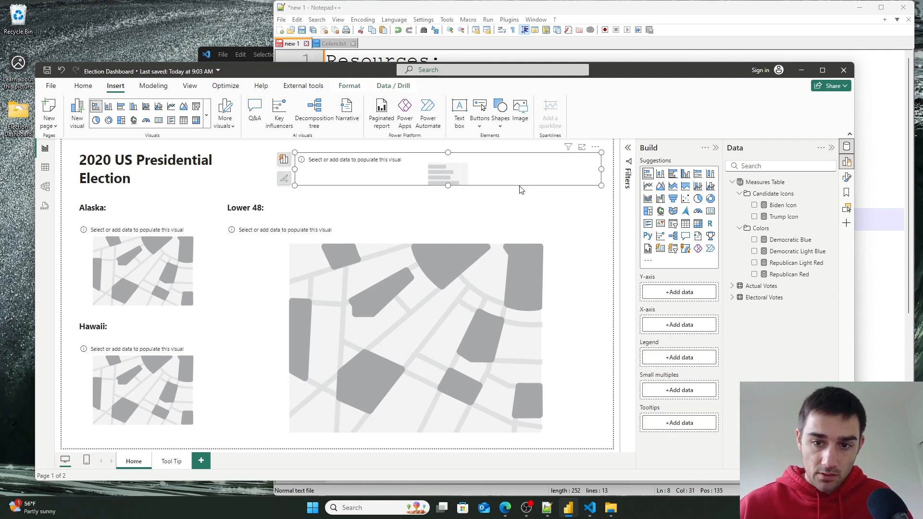
left_click(520, 193)
left_click(517, 182)
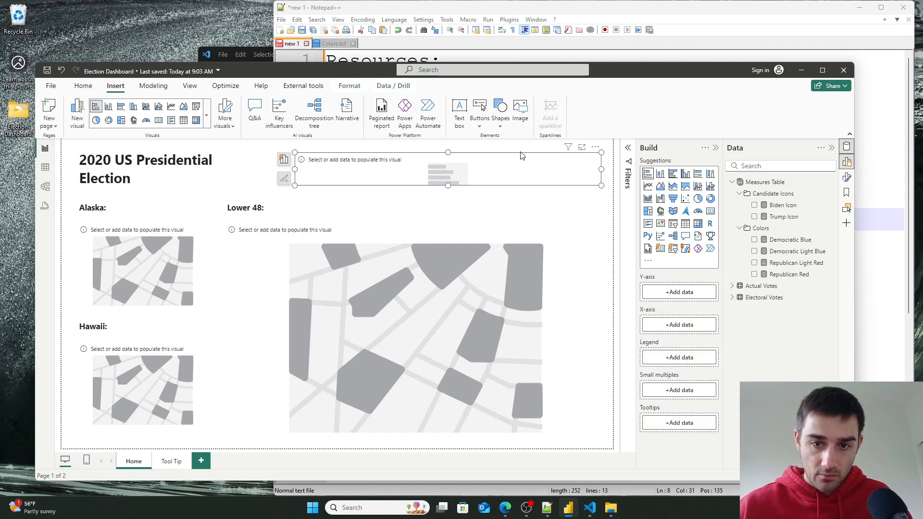
left_click_drag(520, 158, 519, 164)
- Copy the Lower 48 label and place the copy above the small chart visual beside the title
left_click(252, 206)
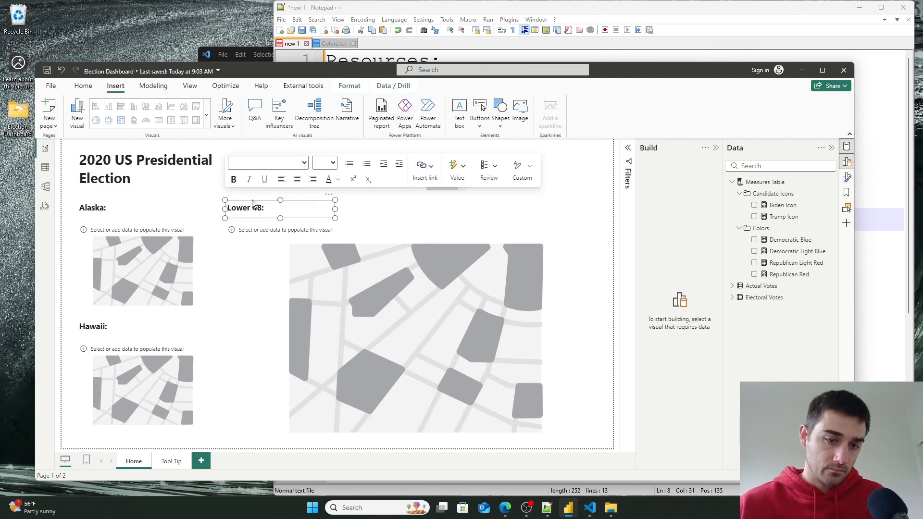
left_click(252, 203)
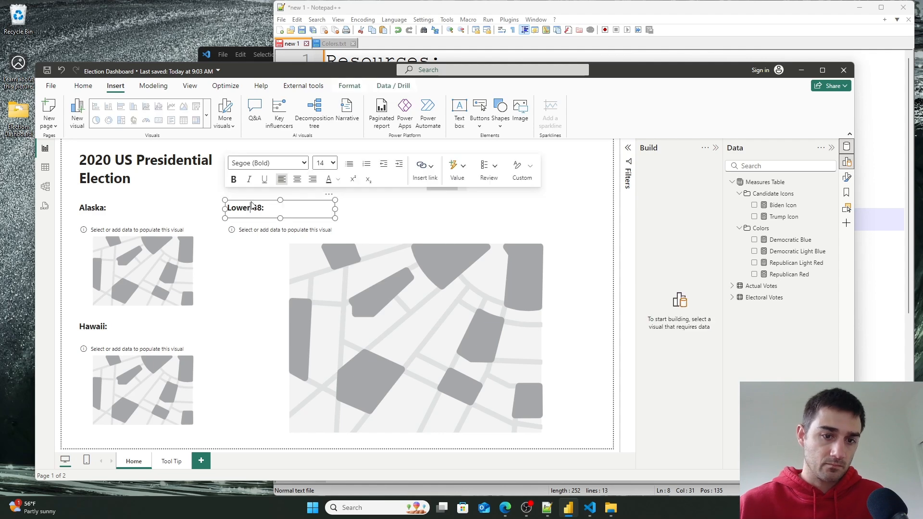
left_click(253, 205)
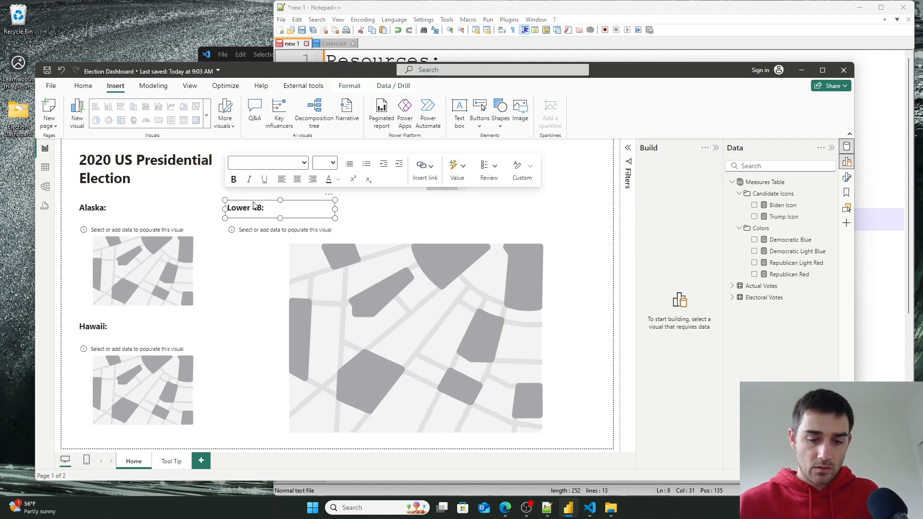
left_click_drag(254, 205, 258, 210)
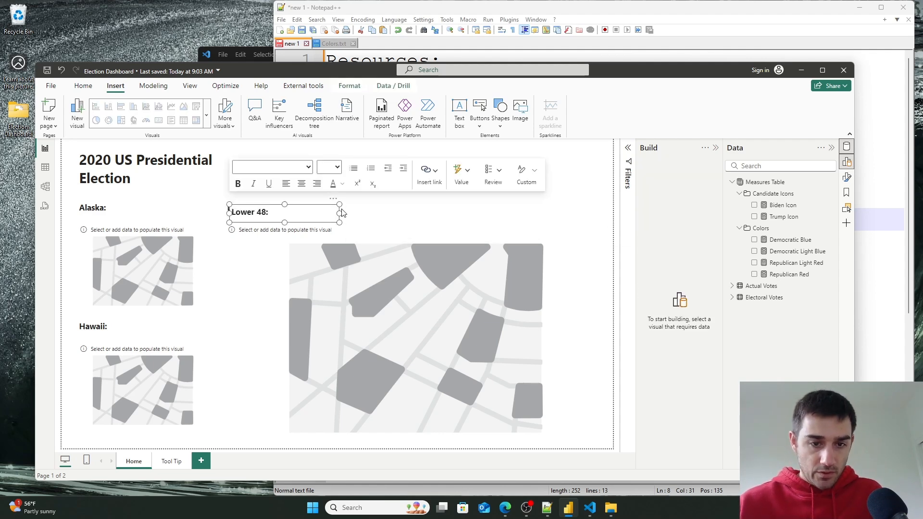
left_click_drag(326, 208, 363, 152)
- Move the small chart visual down below the copied label
left_click(424, 162)
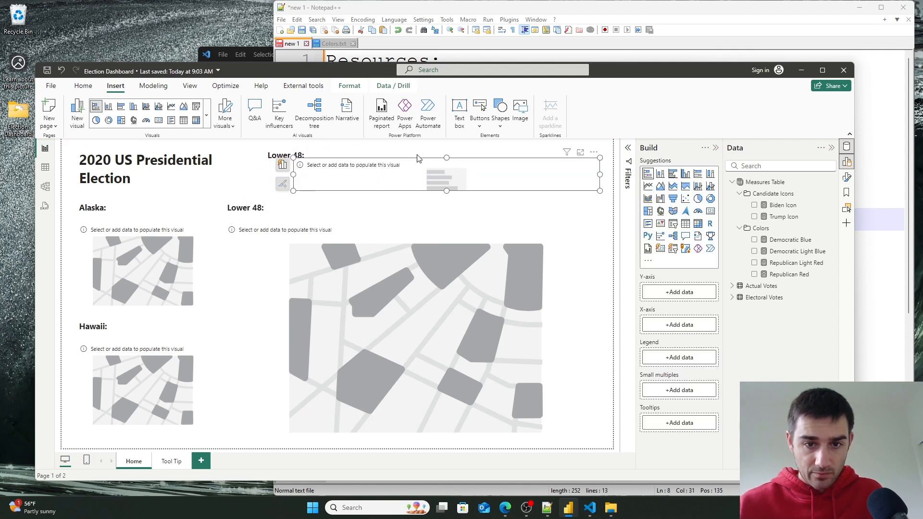
left_click_drag(504, 191, 500, 207)
left_click(340, 158)
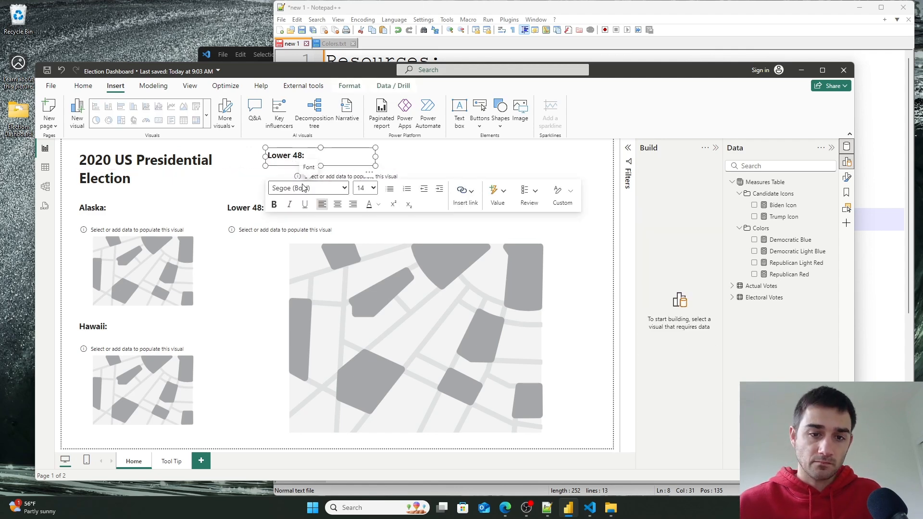
left_click(351, 147)
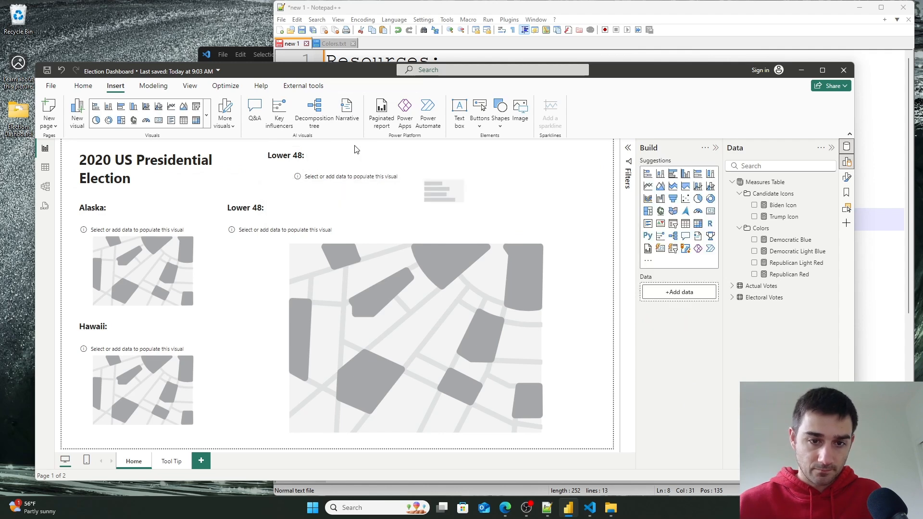
- Align the copied label with the chart's left edge and rename it Total Electoral Votes:
left_click(334, 153)
left_click(331, 149)
left_click_drag(330, 153, 360, 153)
left_click(359, 153)
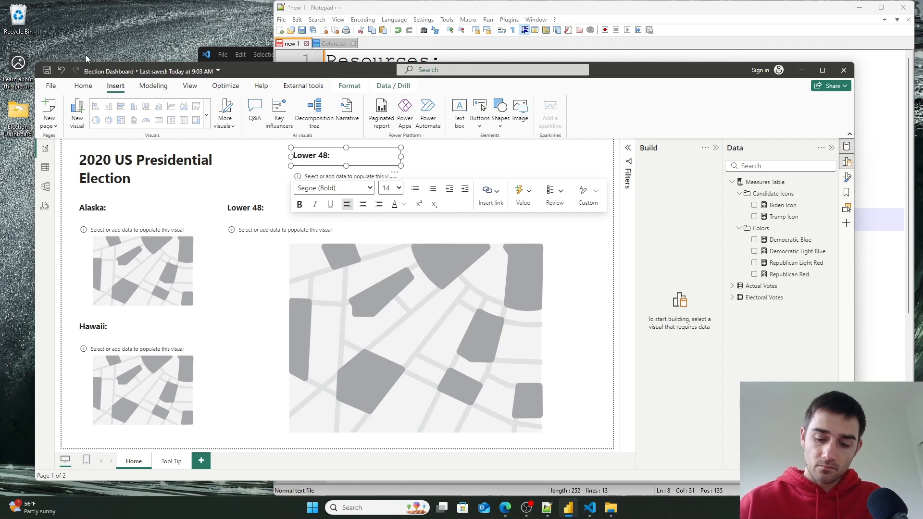
type("Electorial V")
key("BackSpace")
key("BackSpace")
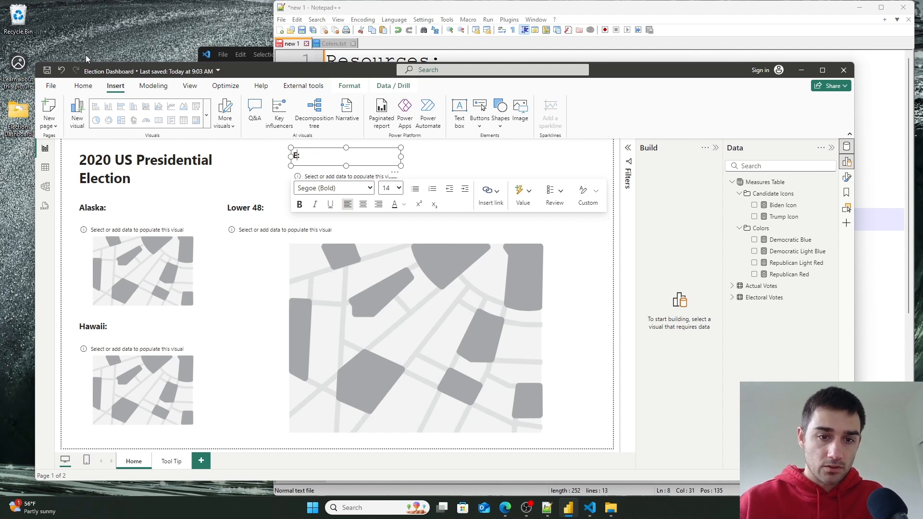
type("Total Electoral Votes")
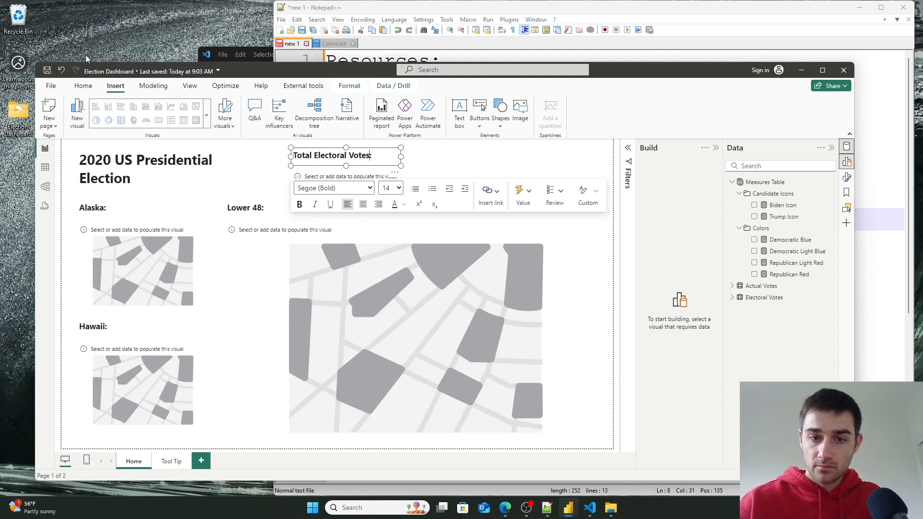
left_click(487, 159)
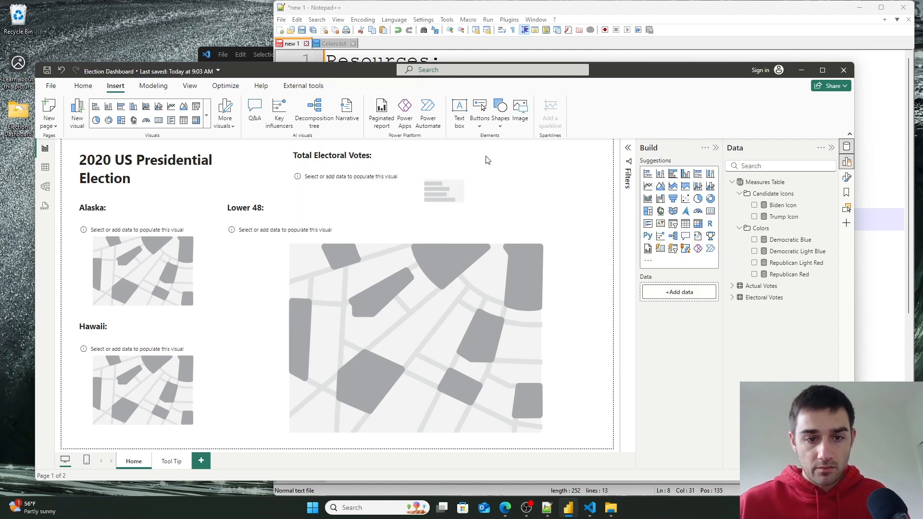
- Narrow the Lower 48 label's box to fit its text
left_click(332, 213)
left_click_drag(334, 210, 276, 210)
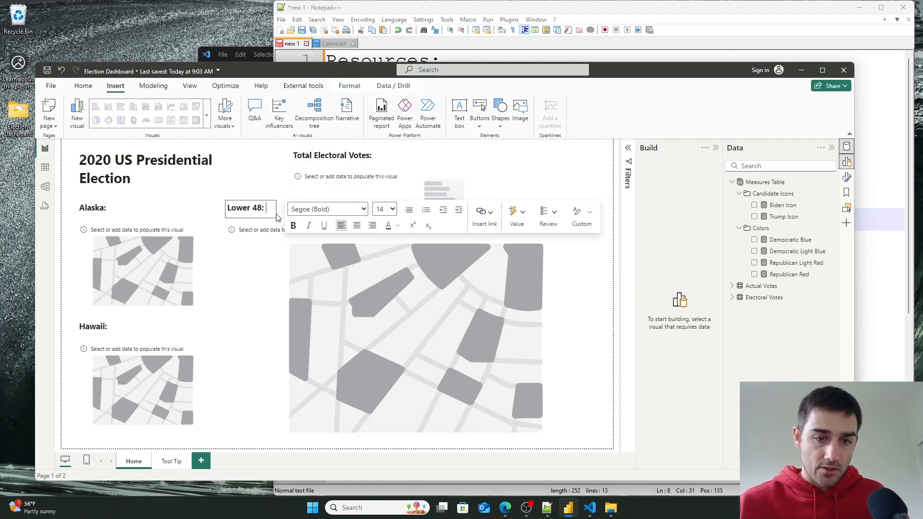
left_click(220, 322)
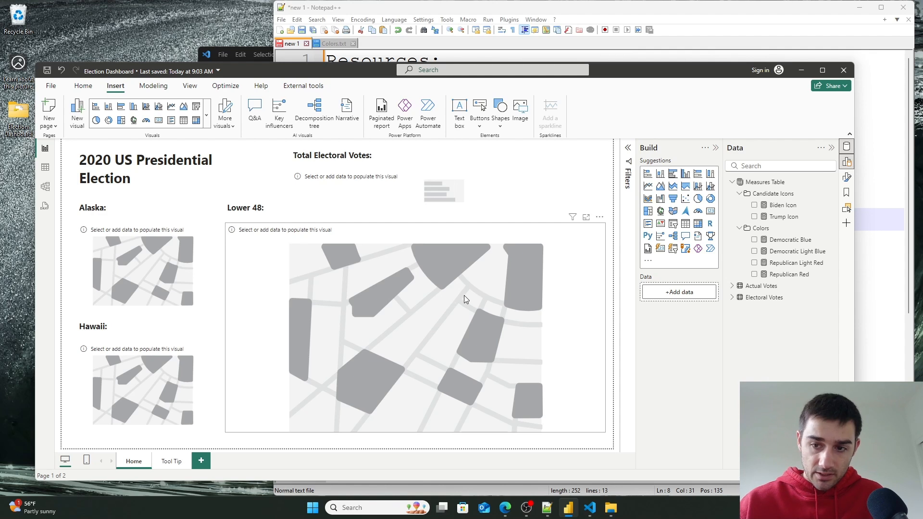
- Set the data category of the Actual Votes STATE column to State or Province
left_click(732, 286)
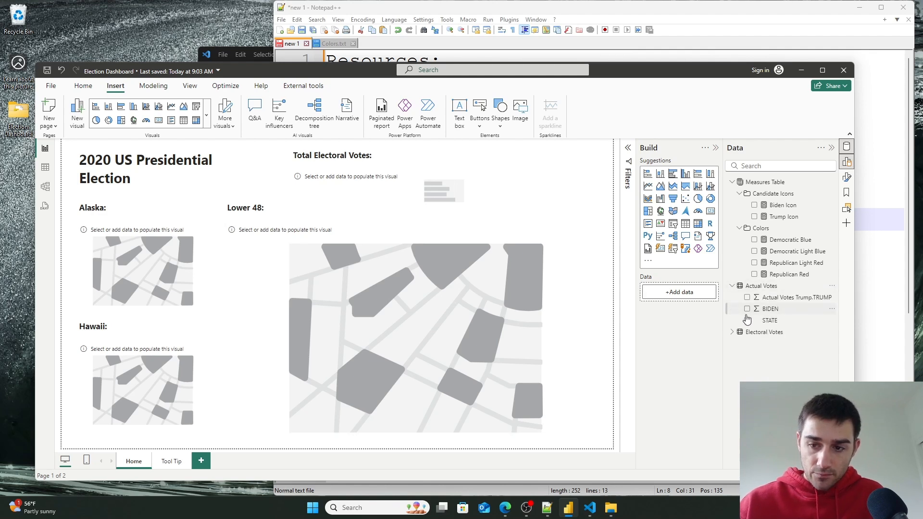
left_click(732, 333)
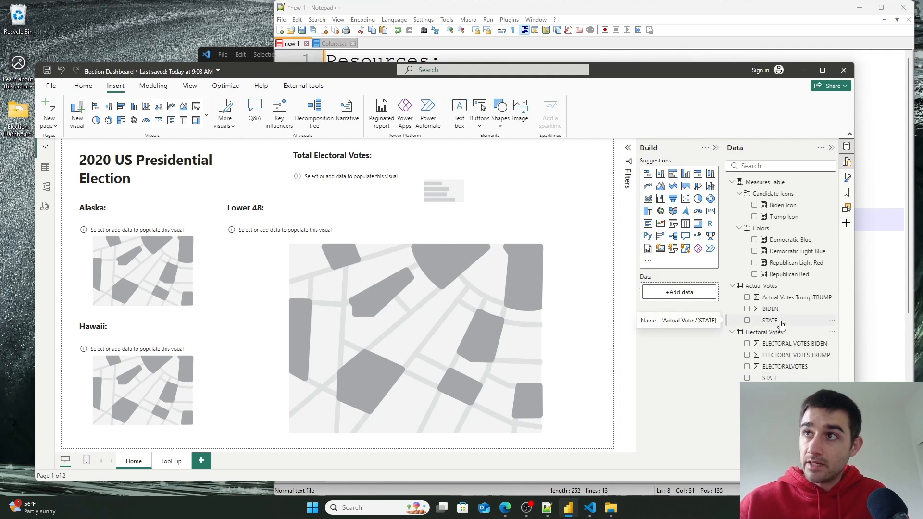
left_click(46, 167)
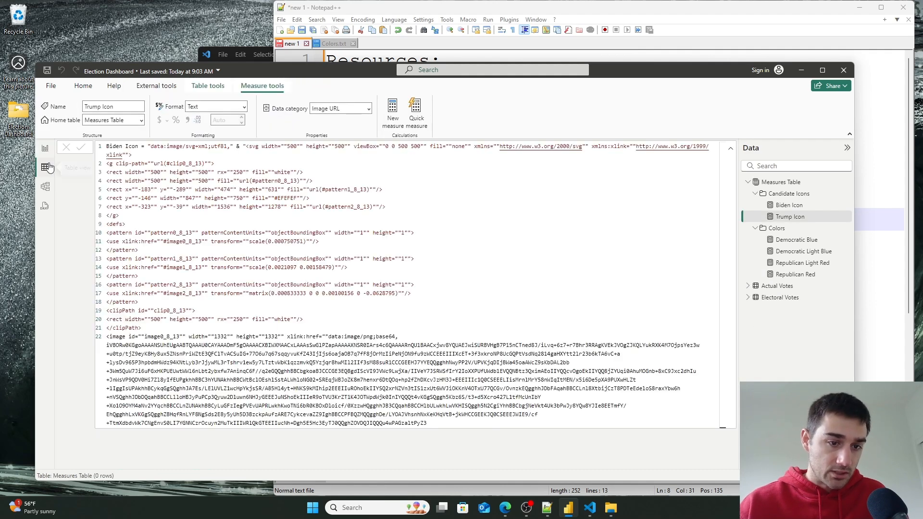
left_click(45, 149)
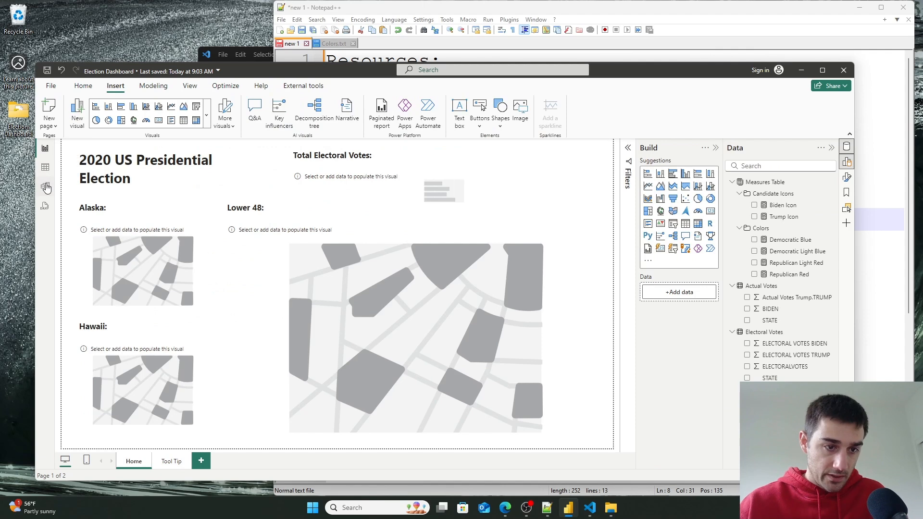
left_click(45, 167)
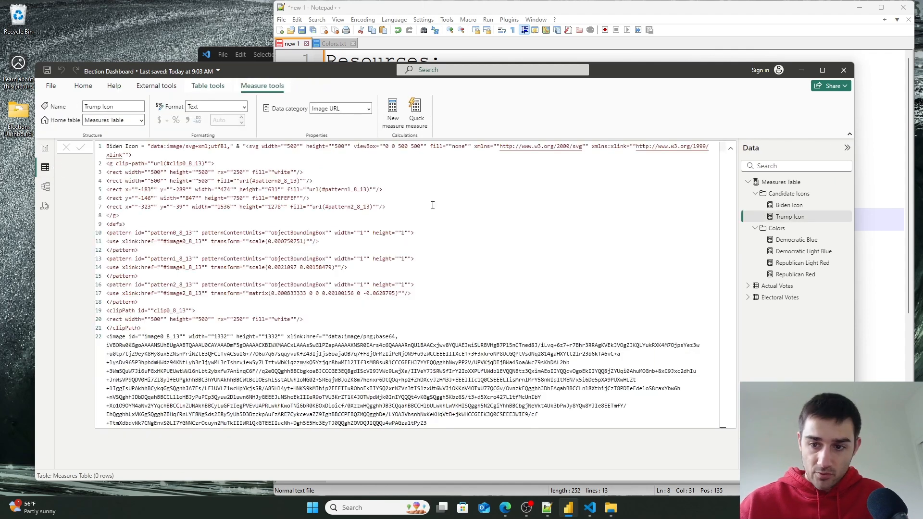
left_click(748, 287)
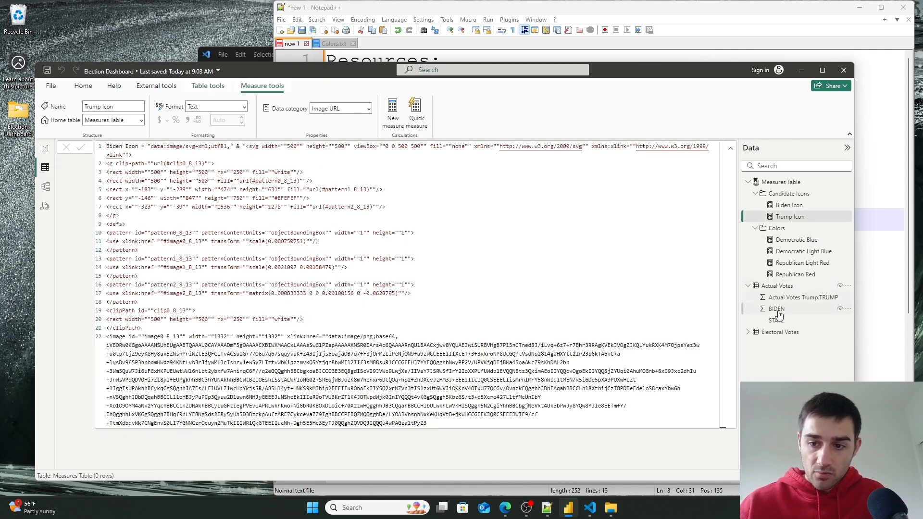
left_click(776, 320)
left_click(748, 332)
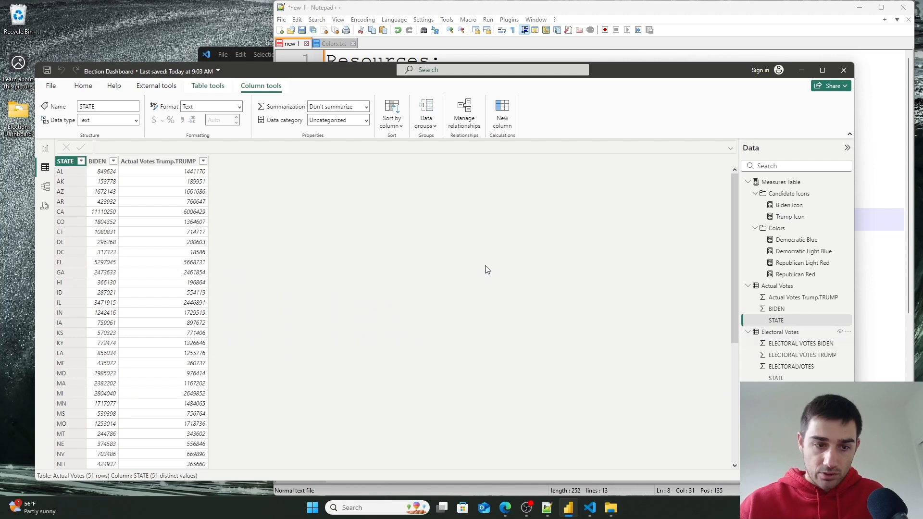
left_click(366, 122)
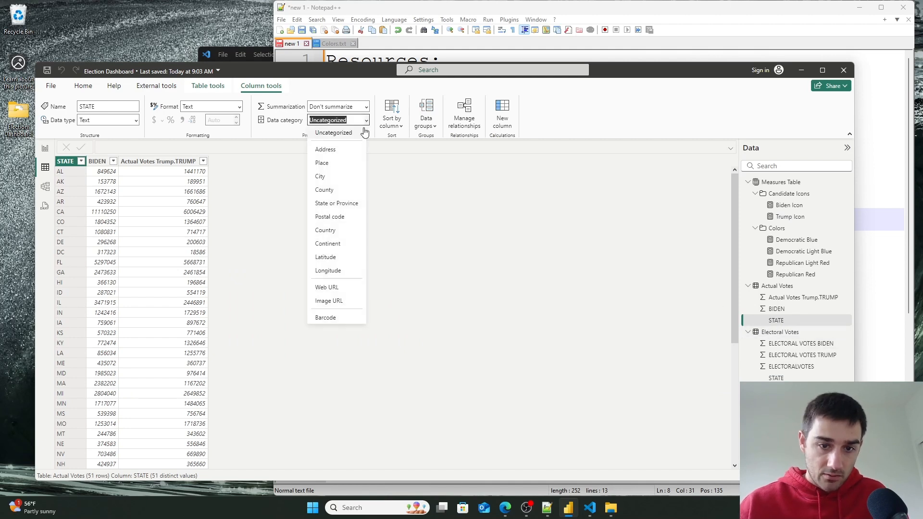
left_click(333, 207)
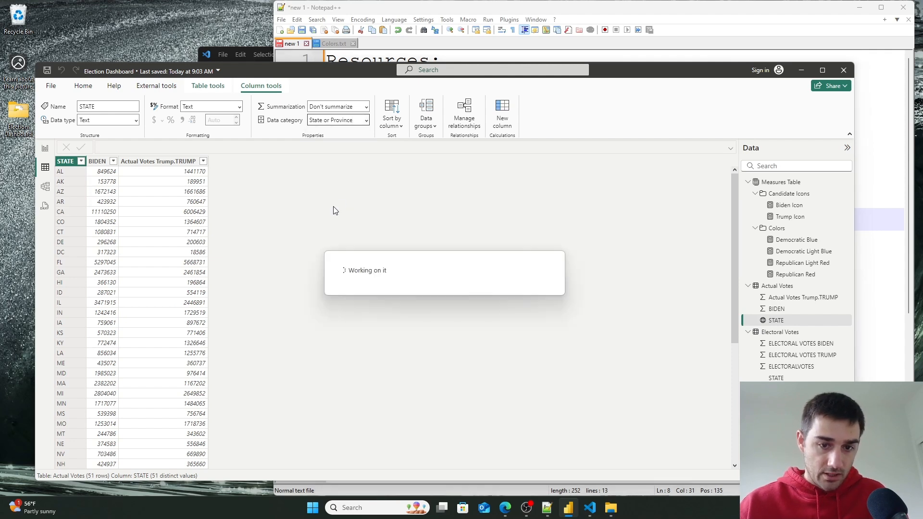
- Set the data category of the Electoral Votes STATE column to State or Province
left_click(776, 378)
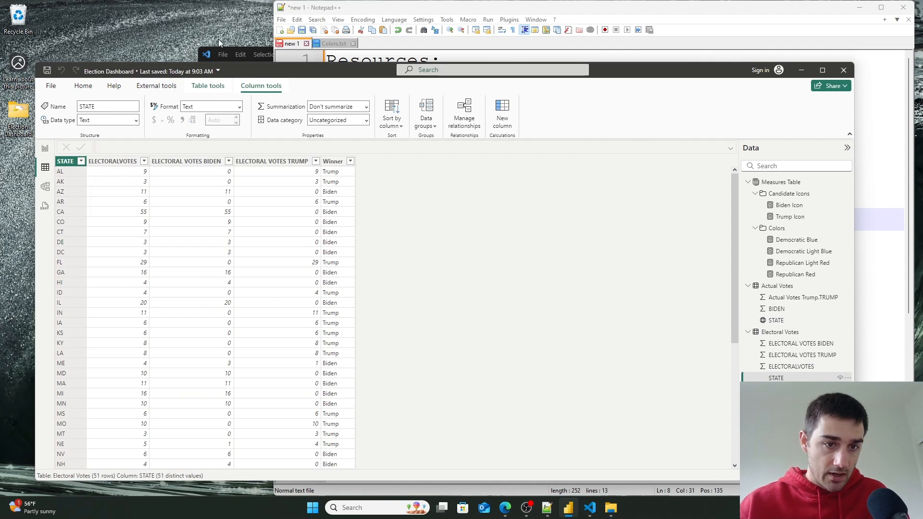
left_click(366, 121)
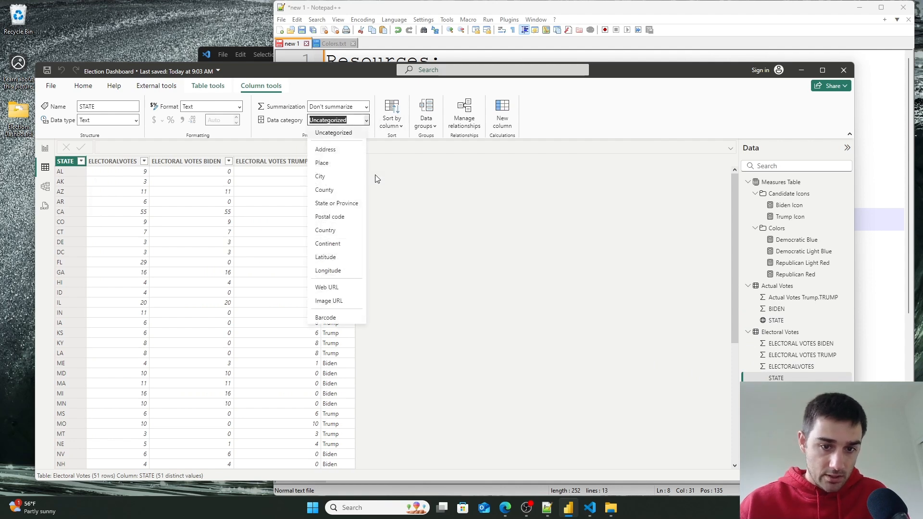
left_click(355, 203)
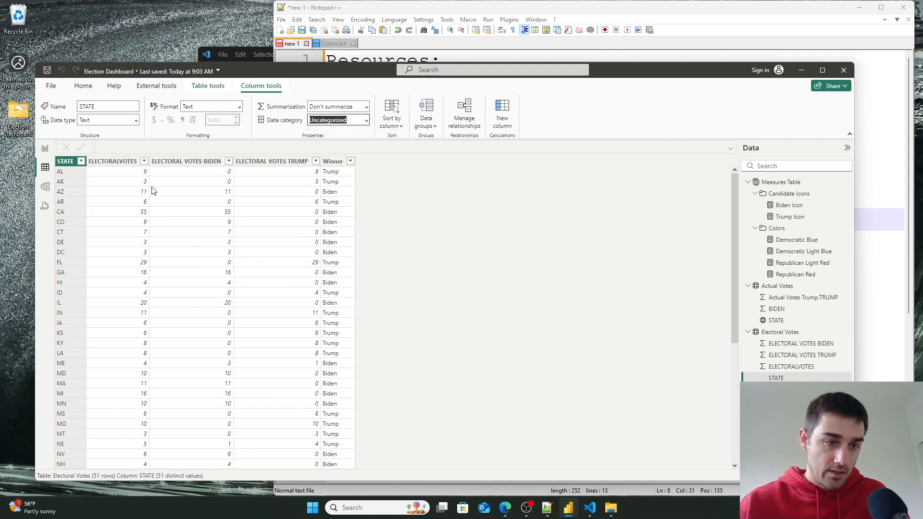
left_click(48, 149)
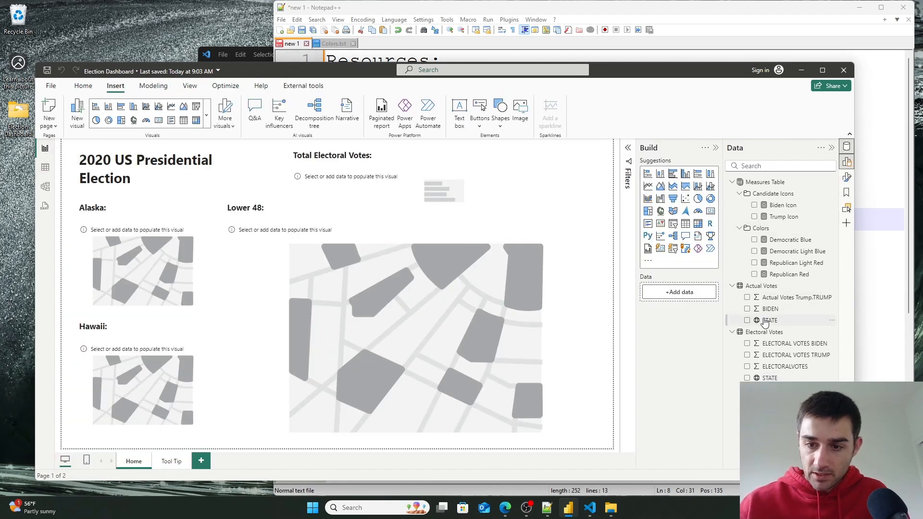
- Narrow the Alaska label's box to fit its text
left_click(161, 287)
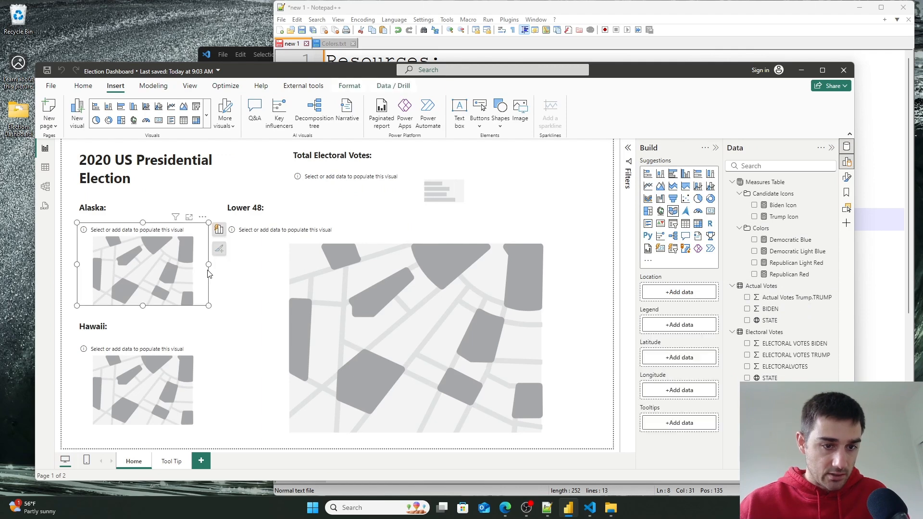
left_click(134, 208)
left_click_drag(186, 210, 127, 210)
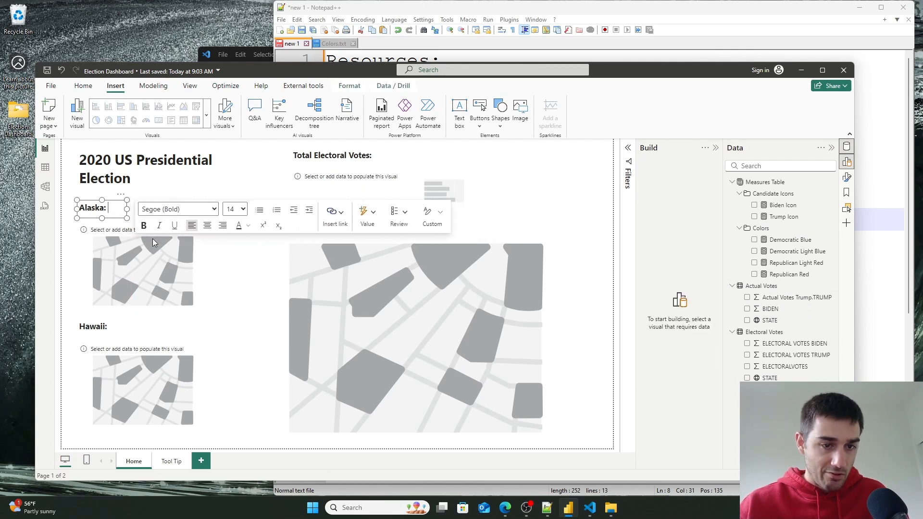
- Add the Electoral Votes STATE field as the Alaska map's location and filter the map to AK only
left_click(201, 272)
left_click_drag(775, 379, 685, 298)
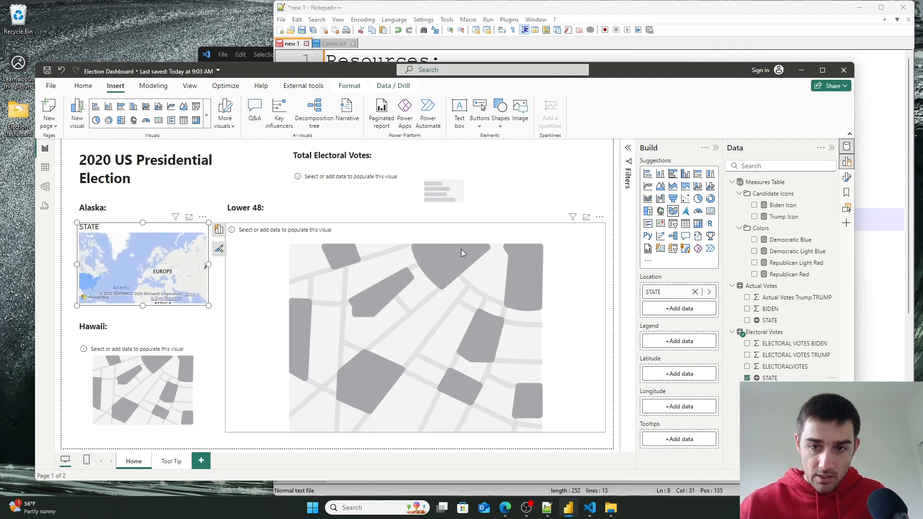
left_click(629, 148)
left_click(614, 206)
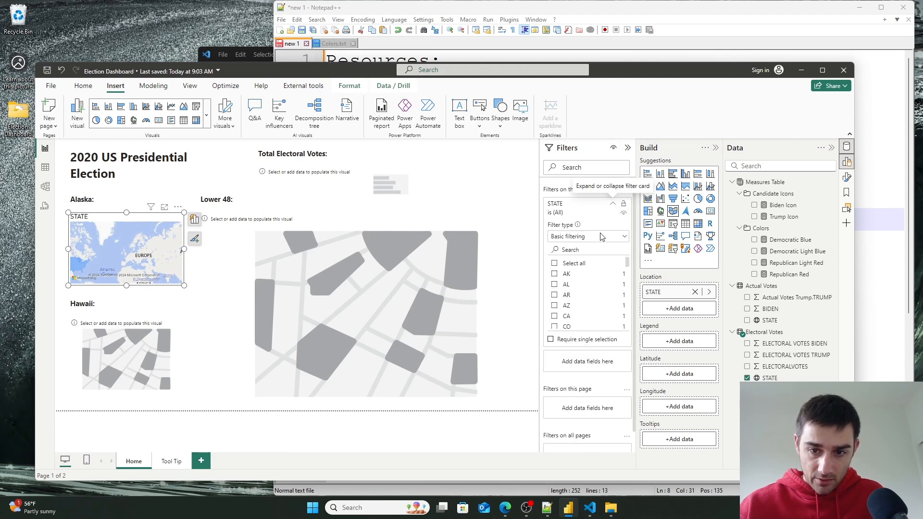
left_click(555, 274)
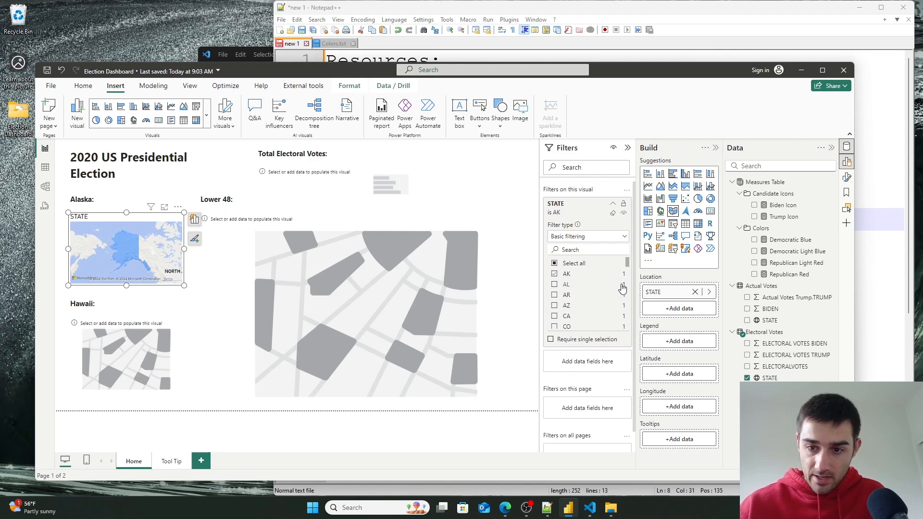
- Narrow the Hawaii label's box to fit its text
left_click(182, 358)
left_click(124, 306)
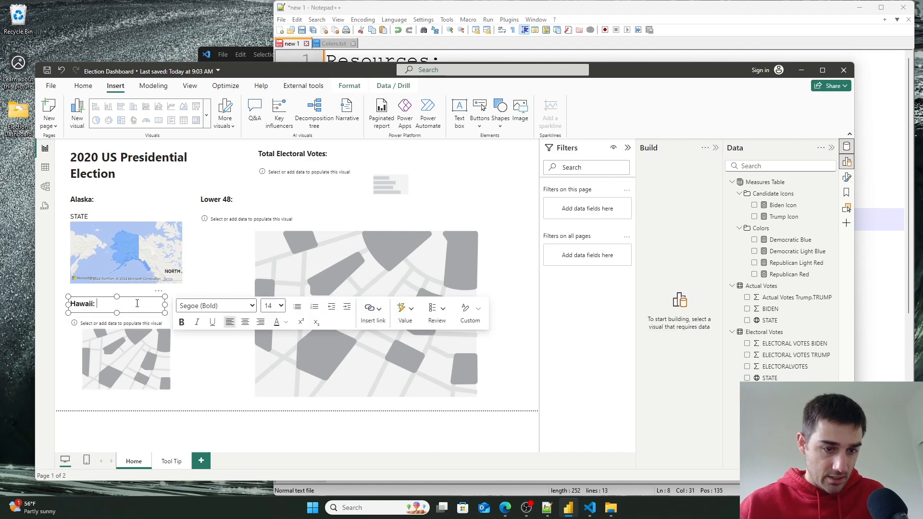
left_click_drag(164, 306, 112, 306)
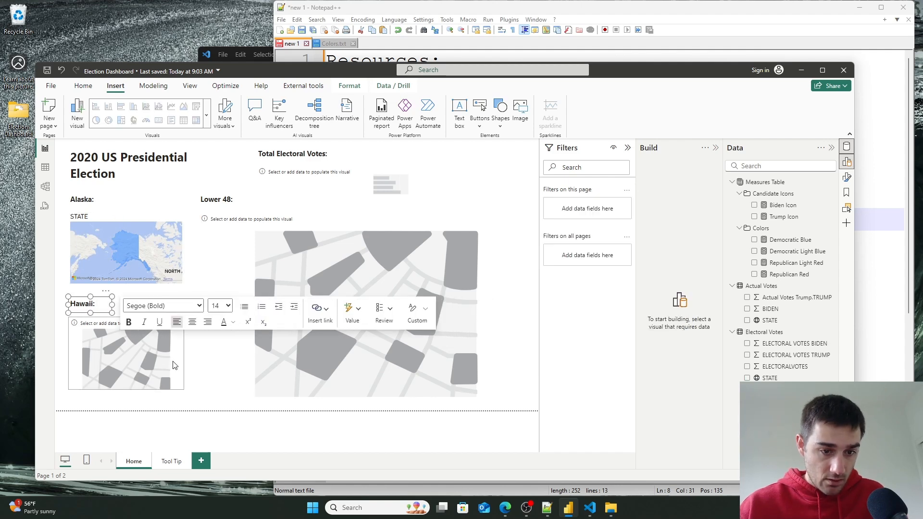
- Add the Actual Votes STATE field as the Hawaii map's location and filter the map to HI only
left_click(176, 361)
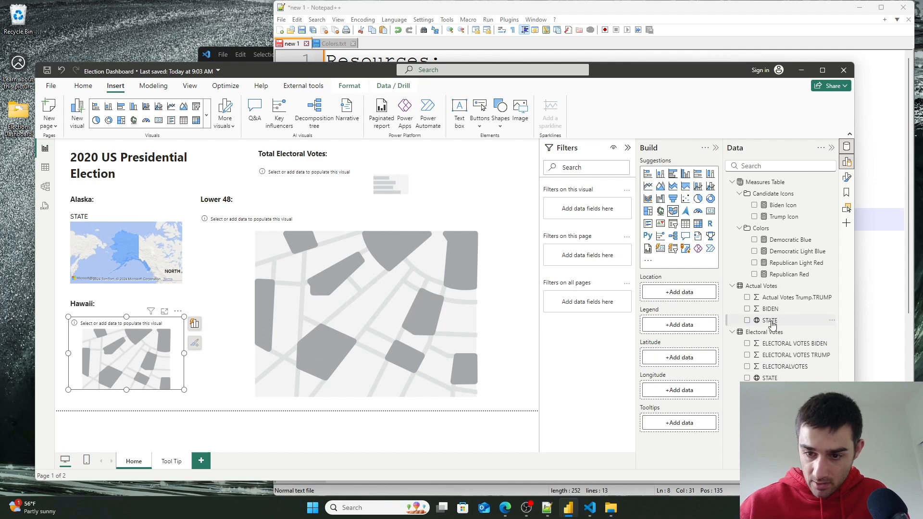
left_click_drag(775, 324, 685, 293)
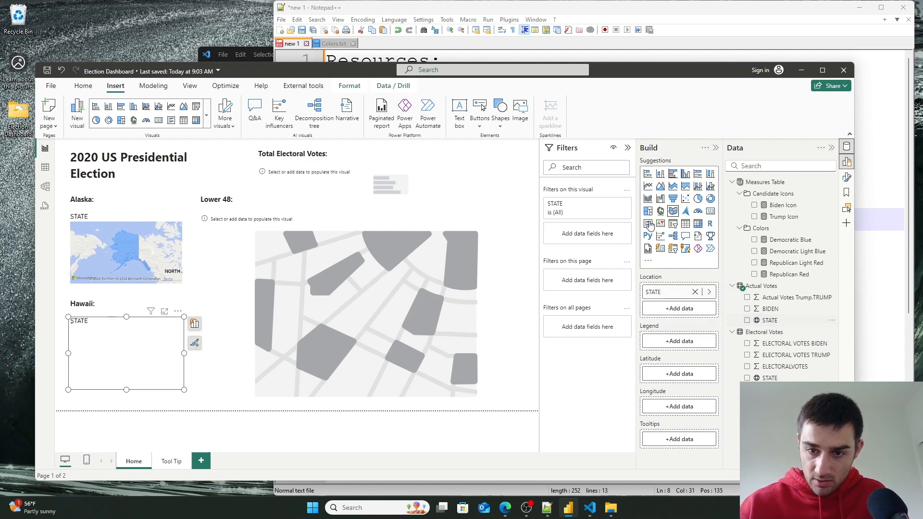
left_click(614, 207)
scroll(572, 308, "down", 2)
scroll(572, 308, "down", 9)
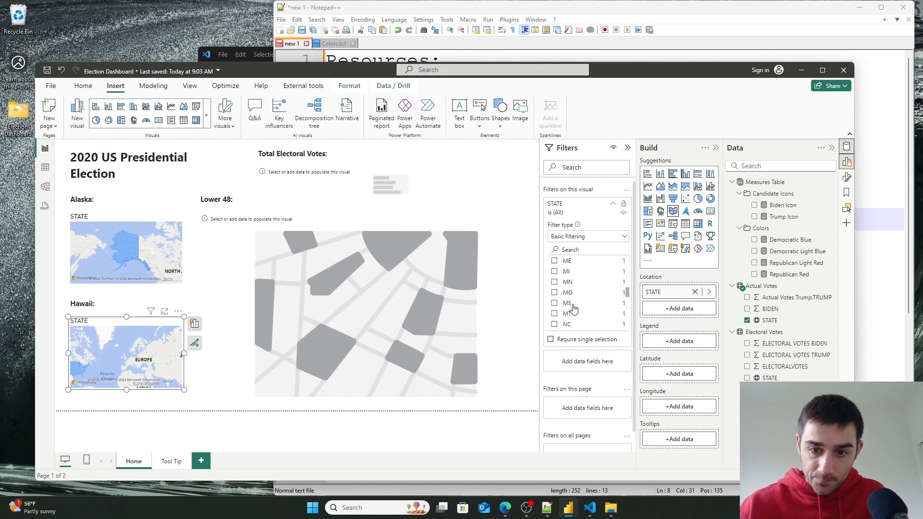
scroll(574, 308, "down", 6)
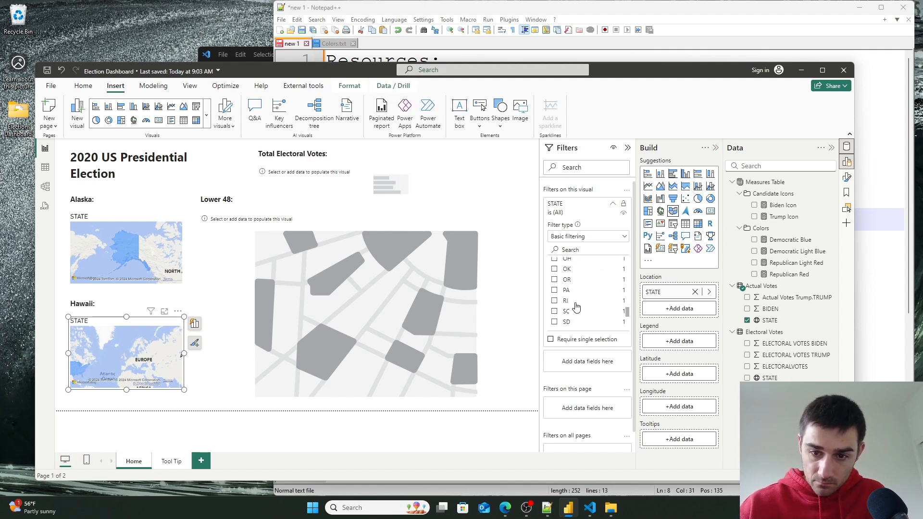
scroll(579, 306, "up", 9)
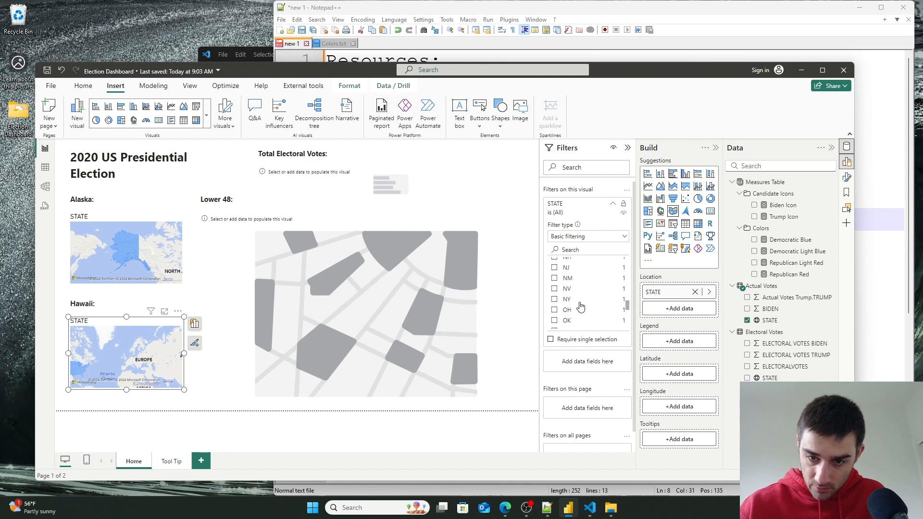
scroll(581, 308, "up", 1)
scroll(581, 306, "down", 1)
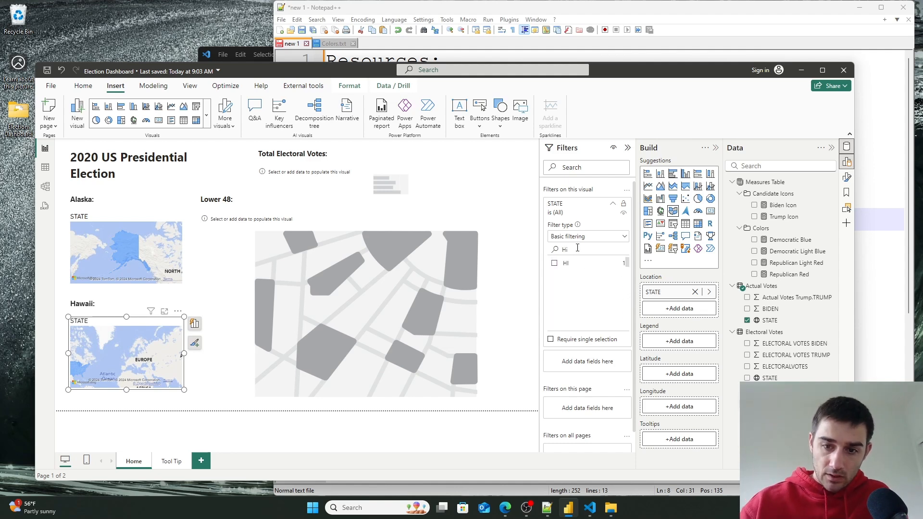
left_click(554, 263)
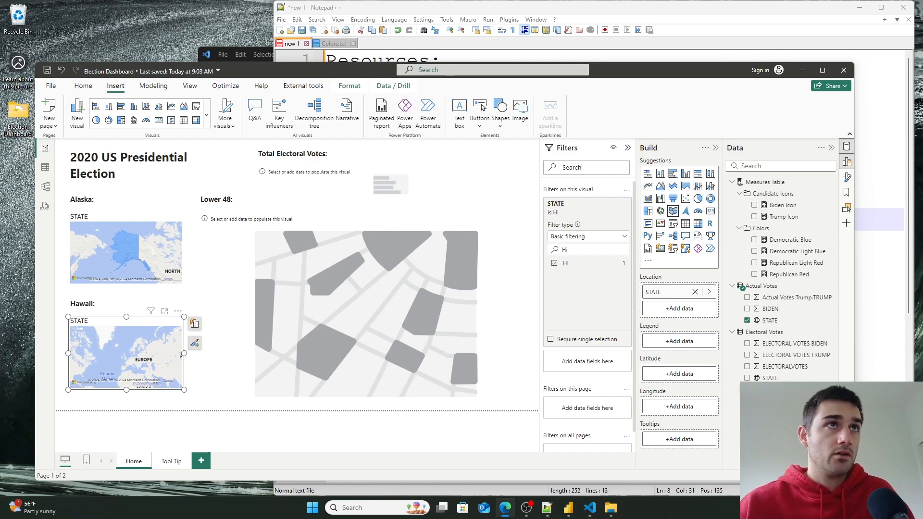
- Look up Hawaii's traditional abbreviation in the Wikipedia list of U.S. state abbreviations
left_click_drag(341, 1, 493, 29)
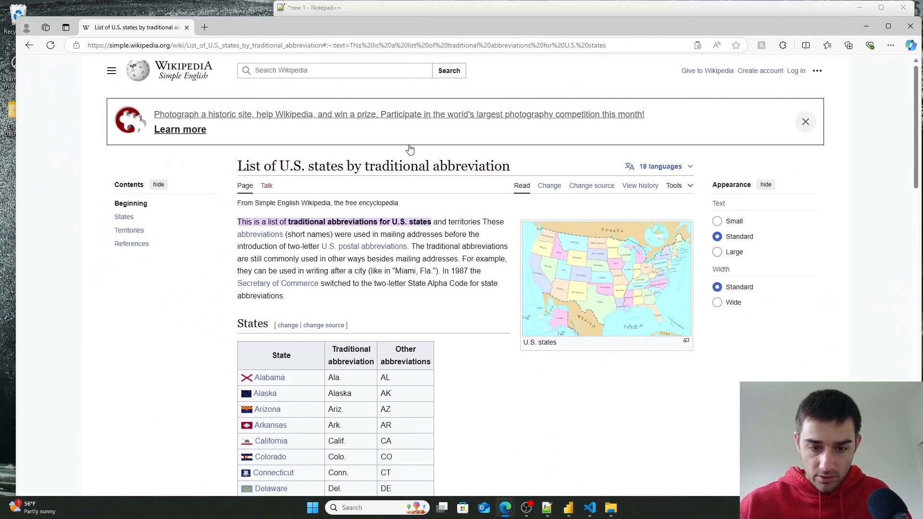
scroll(425, 373, "down", 10)
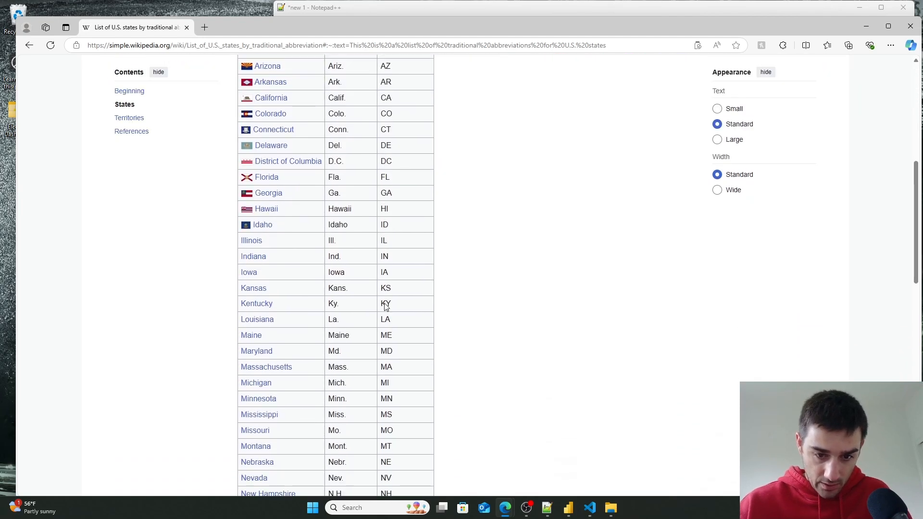
scroll(386, 304, "down", 4)
scroll(387, 294, "up", 2)
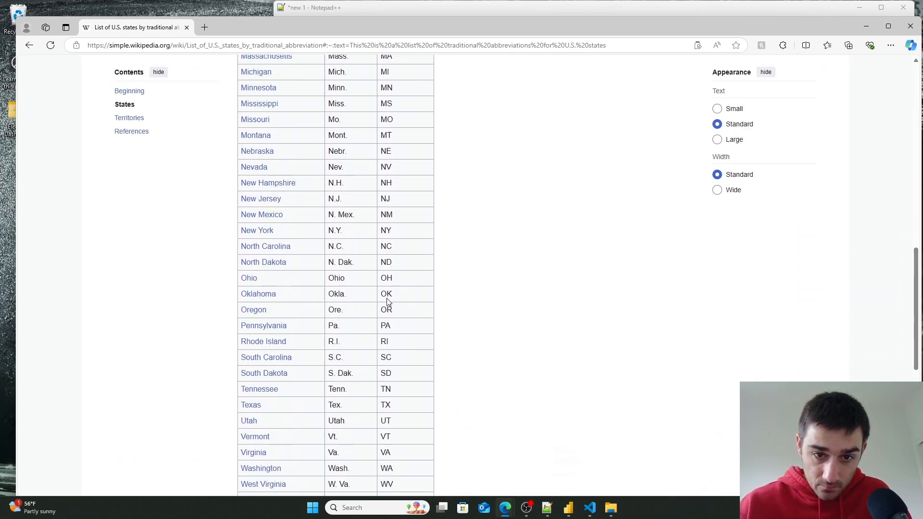
scroll(413, 262, "up", 4)
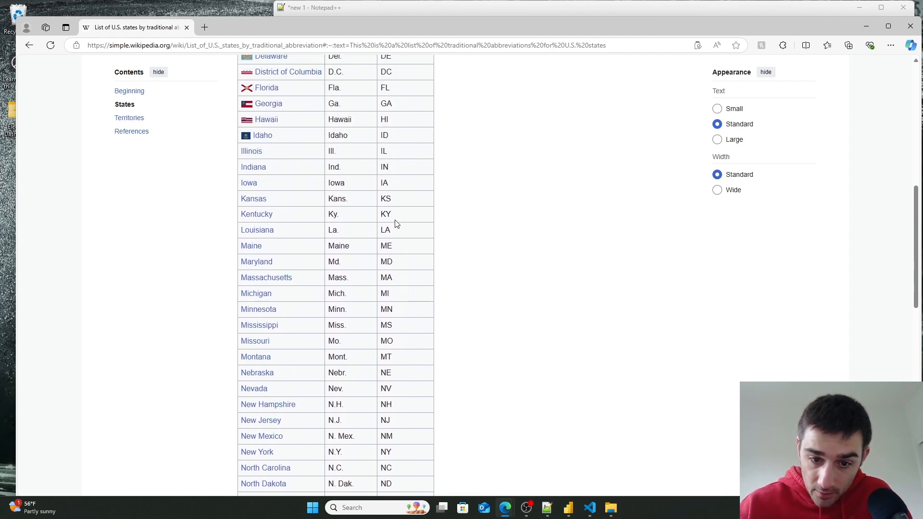
scroll(395, 226, "down", 4)
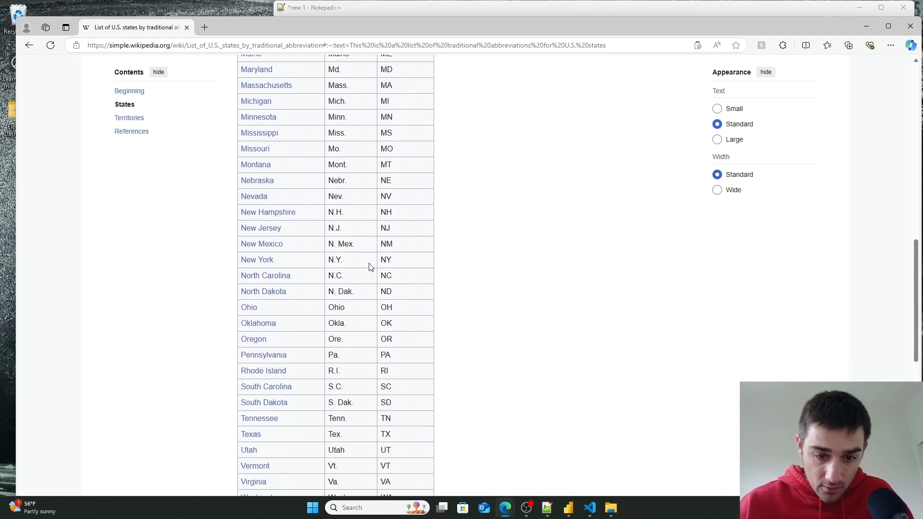
key("ctrl+f")
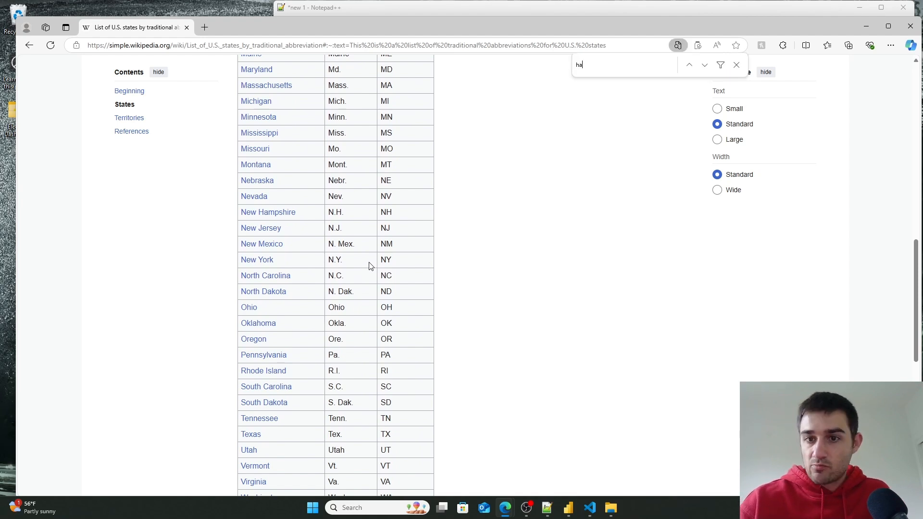
type("ha")
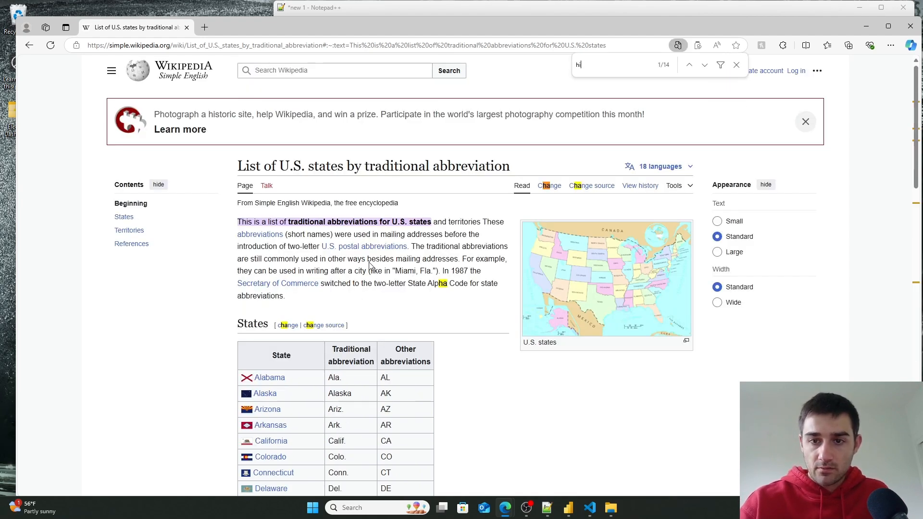
scroll(310, 406, "down", 7)
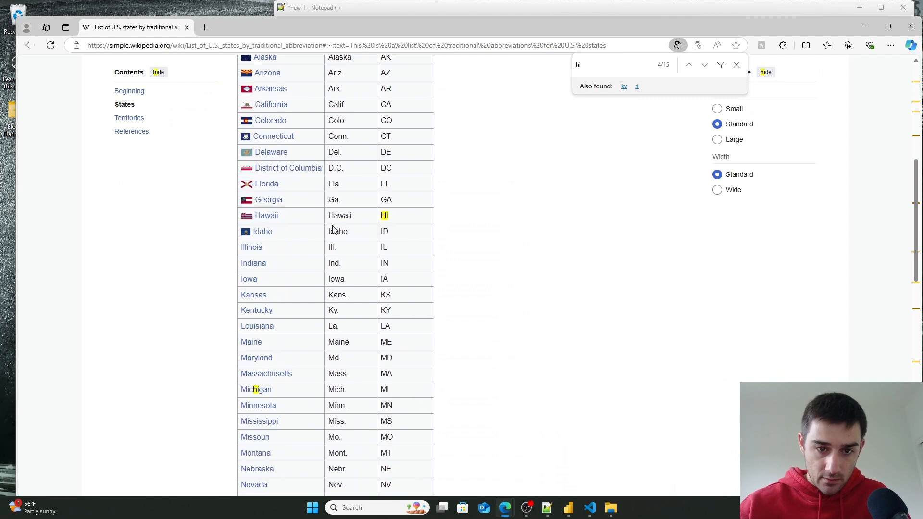
double_click(352, 215)
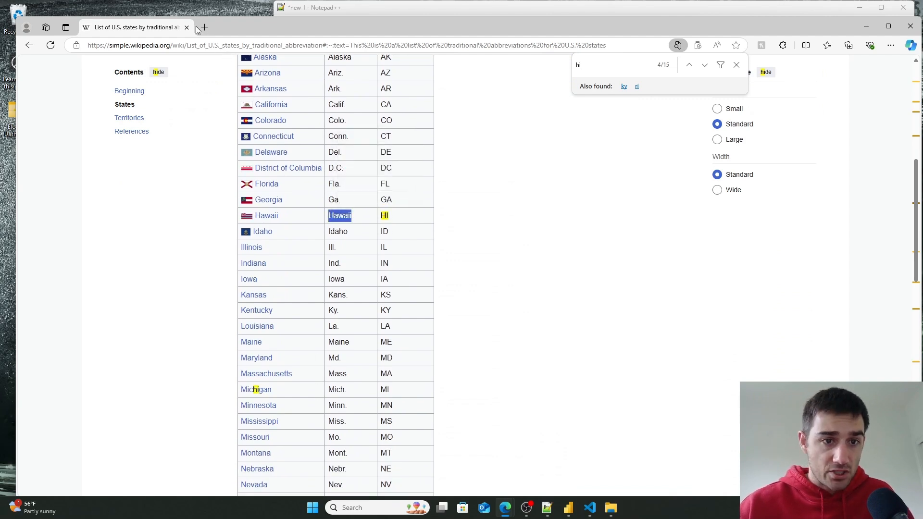
- Open the Actual Votes query in Power Query and replace the STATE value Hi with HAW
key("alt+Tab")
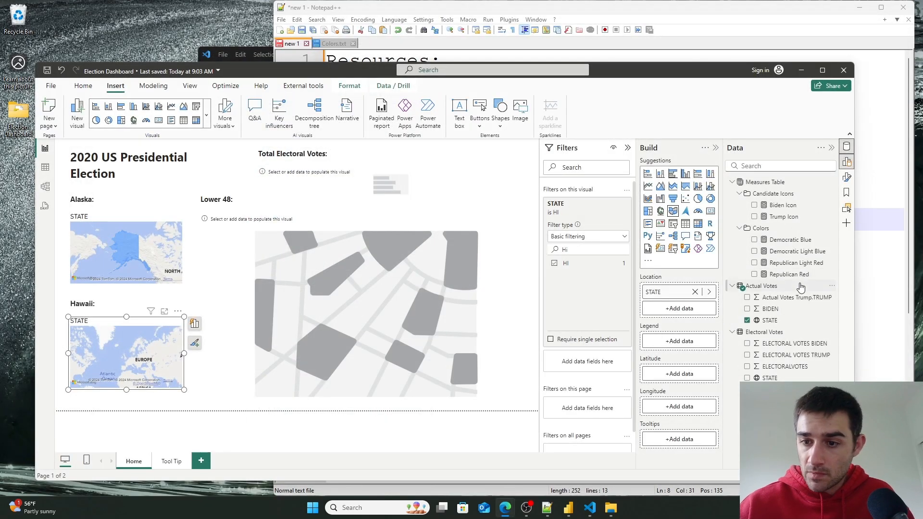
left_click(831, 288)
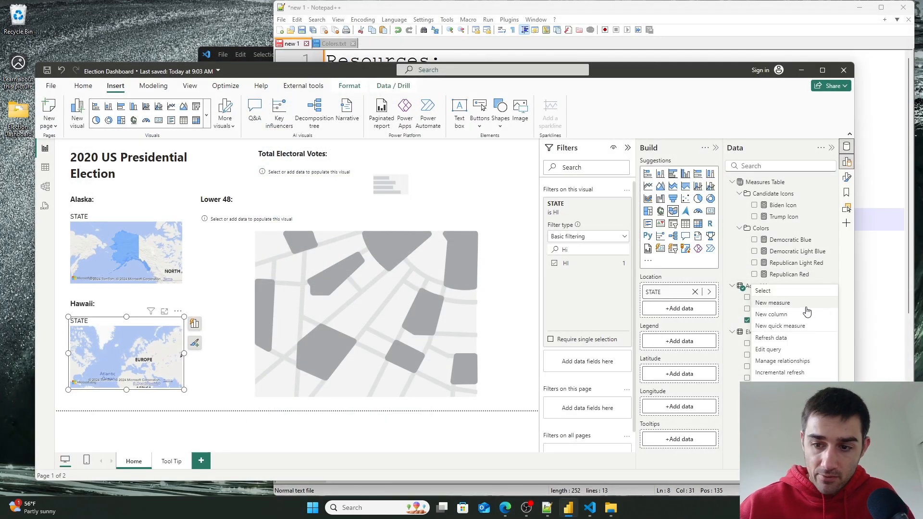
left_click(792, 349)
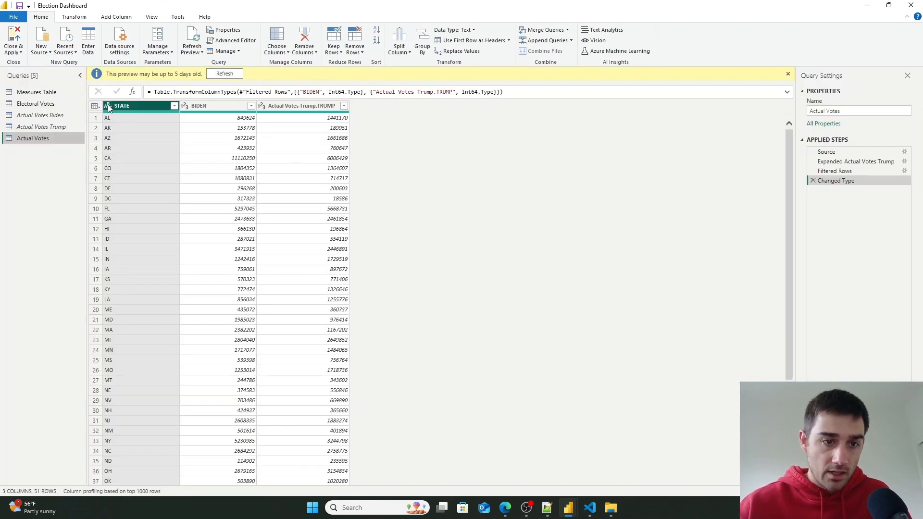
right_click(114, 106)
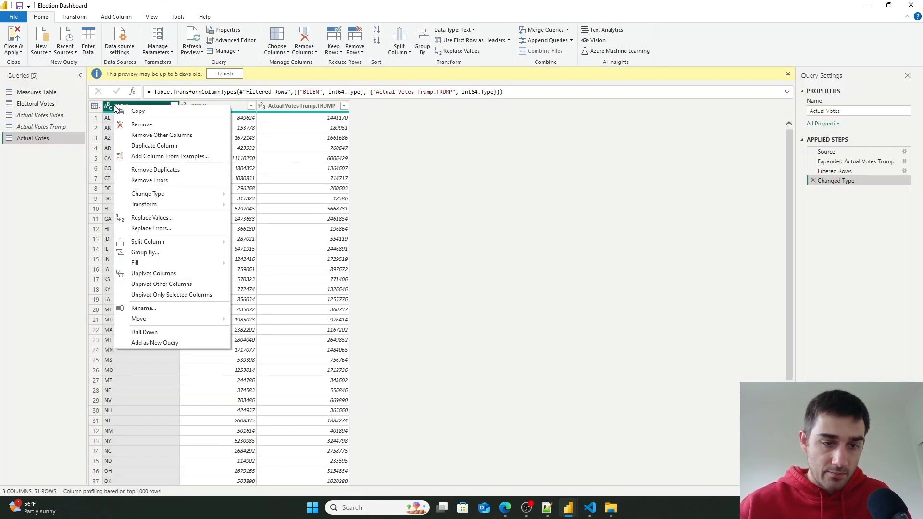
left_click(195, 220)
type("Hi")
key("Tab")
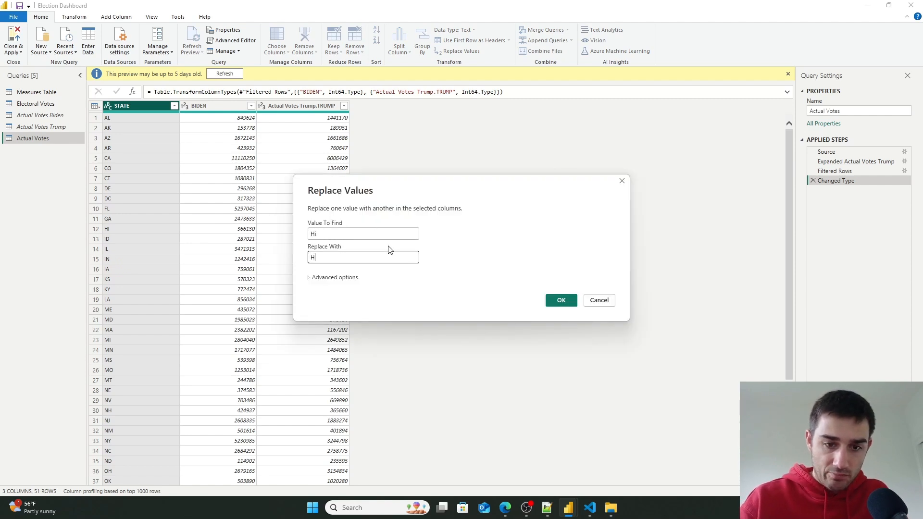
left_click(565, 301)
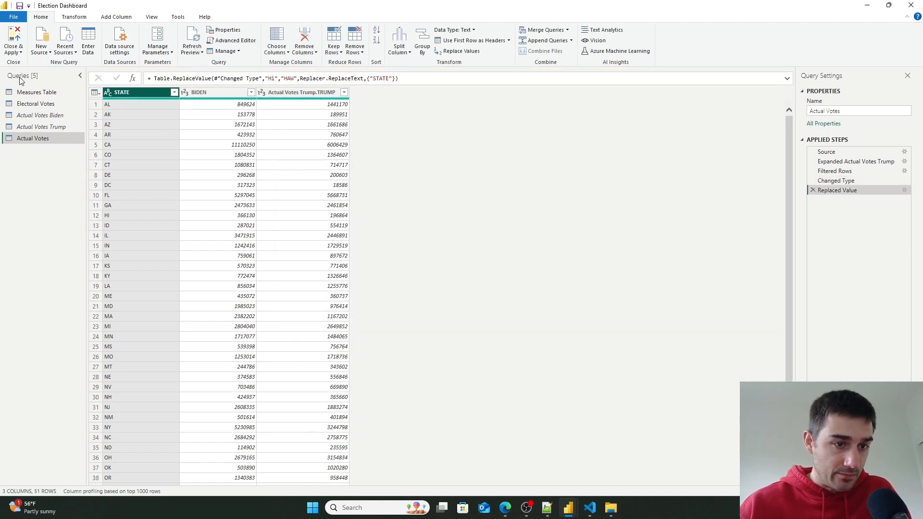
- Replace the STATE value HI with HAW in the Electoral Votes query
left_click(36, 103)
right_click(137, 106)
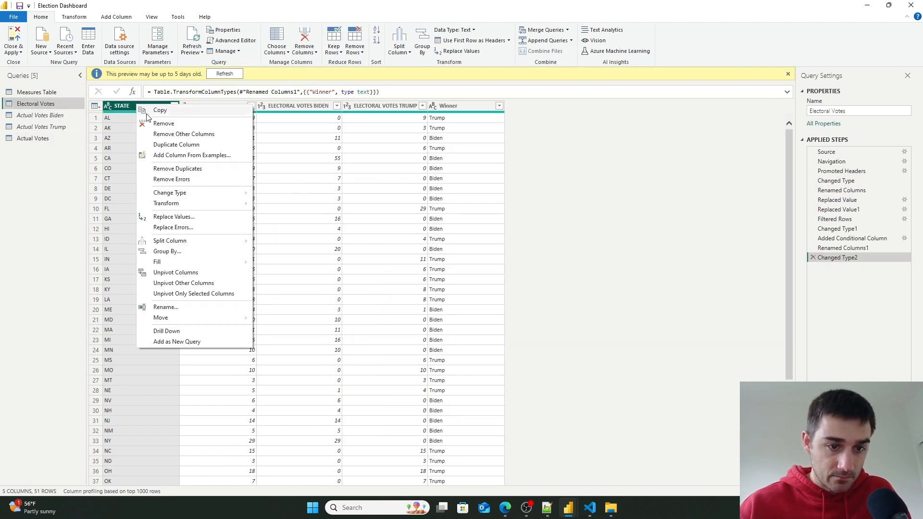
left_click(171, 215)
type("Hi")
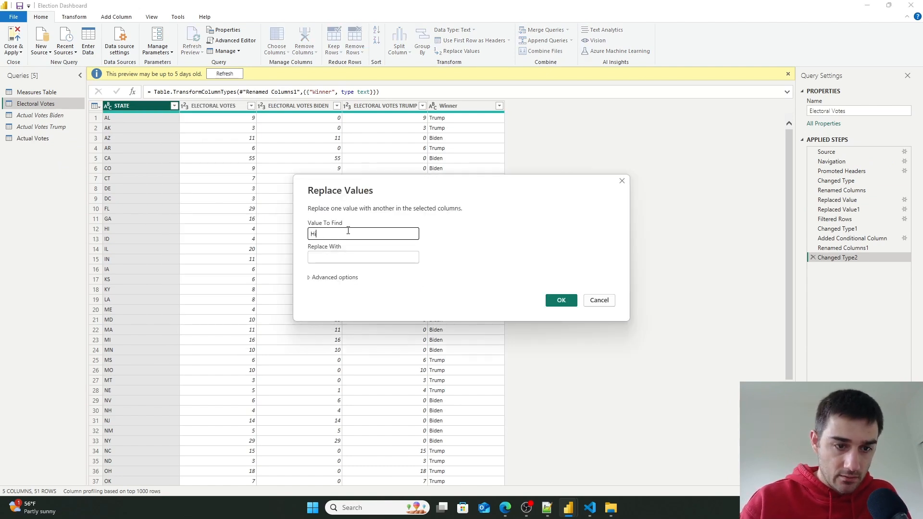
key("Tab")
type("H")
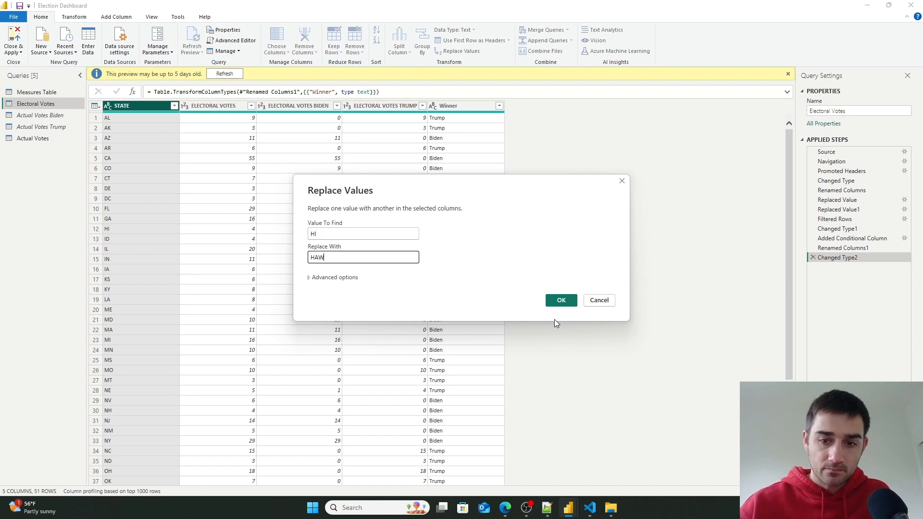
left_click(566, 300)
- Correct the Actual Votes replacement's value to find to HI, then close and apply the queries
left_click(39, 140)
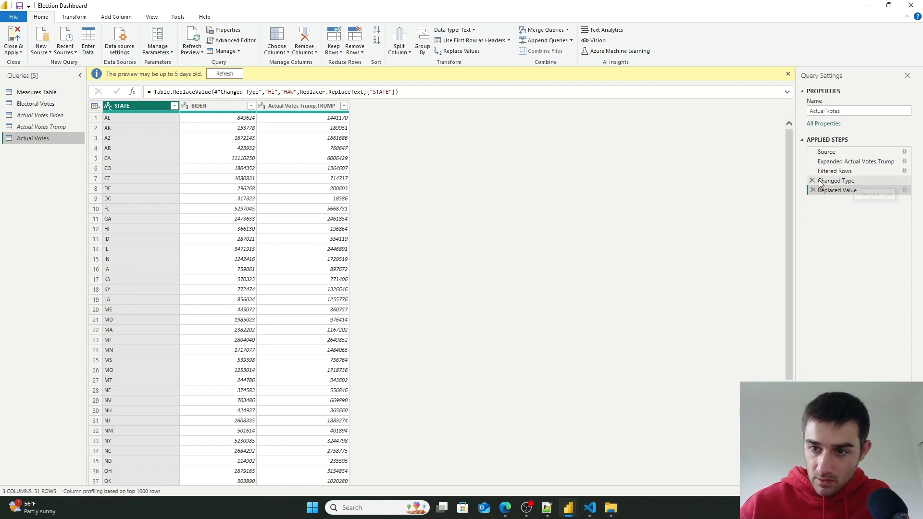
left_click(904, 191)
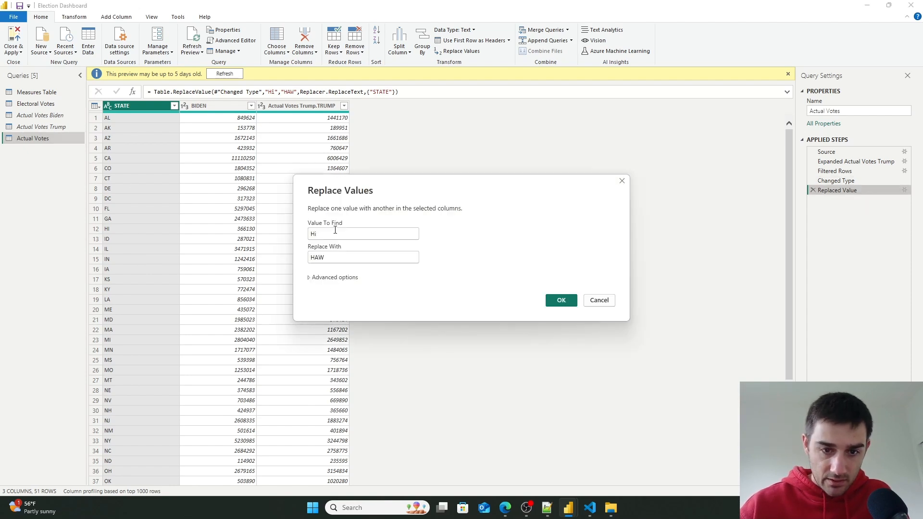
key("BackSpace")
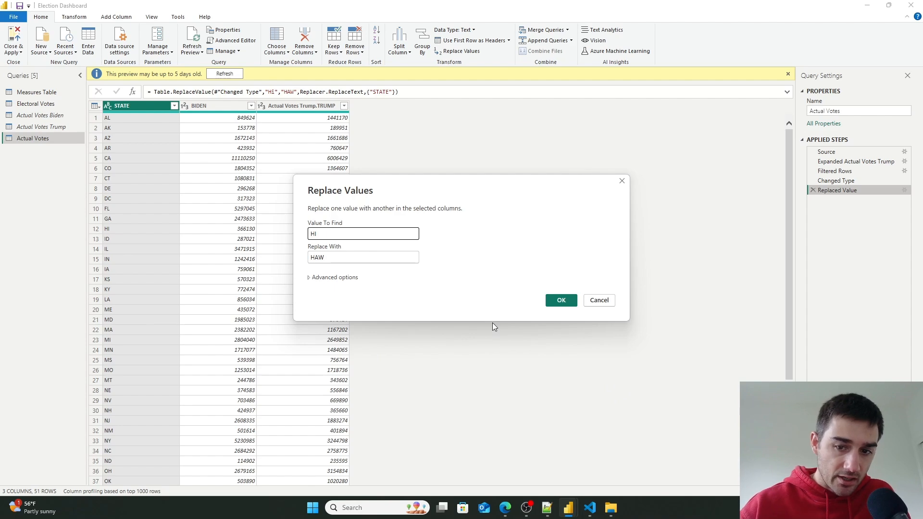
left_click(558, 300)
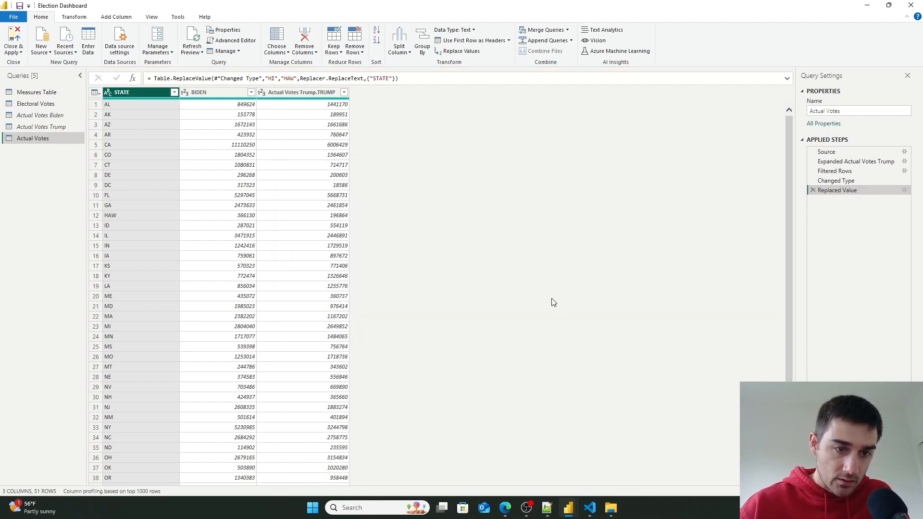
left_click(21, 53)
left_click(30, 66)
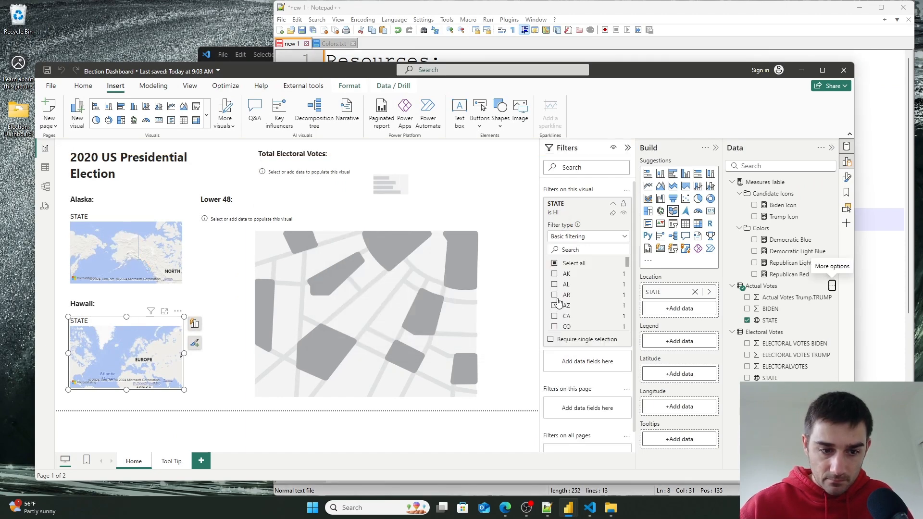
- Add HAW to the Hawaii map's state filter
scroll(592, 278, "down", 5)
scroll(591, 278, "up", 5)
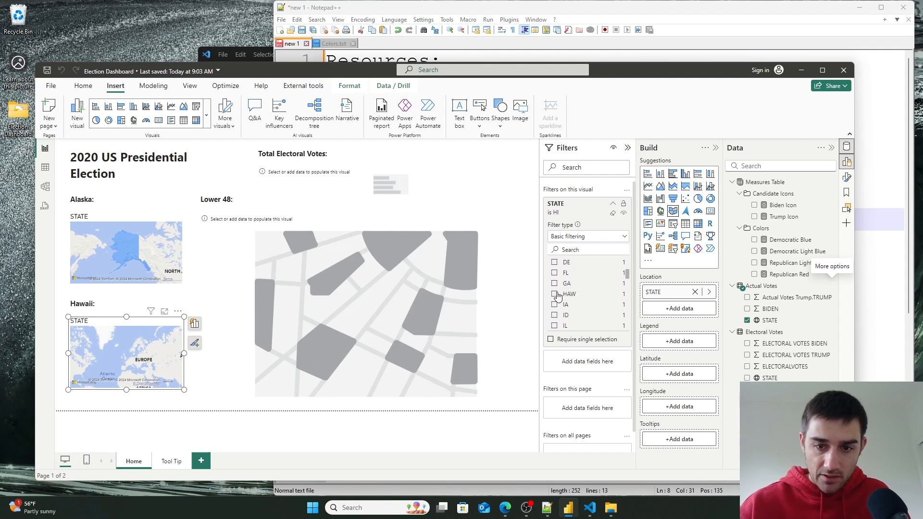
left_click(556, 294)
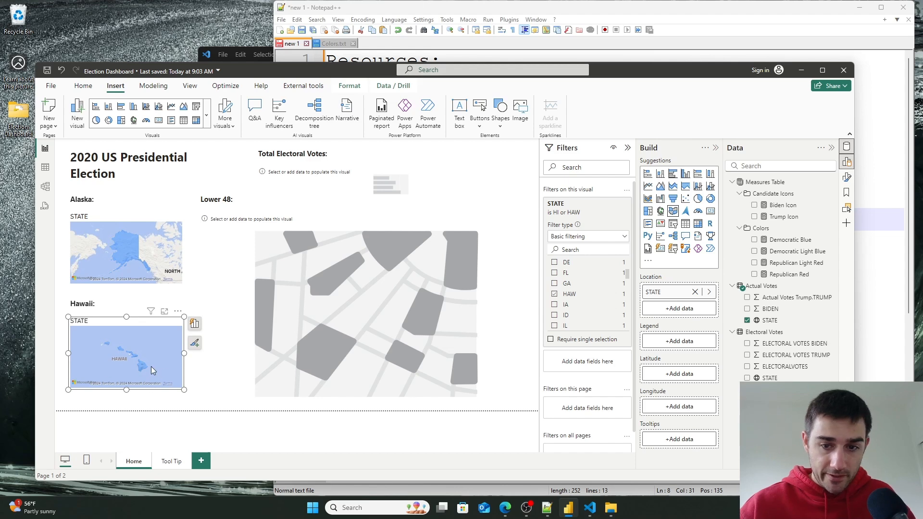
- Add the Actual Votes STATE field as the Lower 48 map's location and filter out AK and HAW
left_click(403, 324)
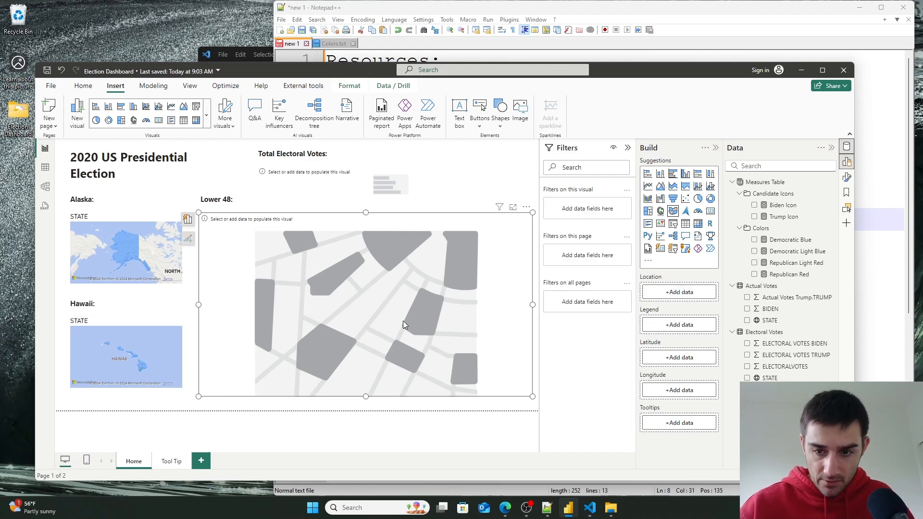
left_click_drag(769, 320, 700, 299)
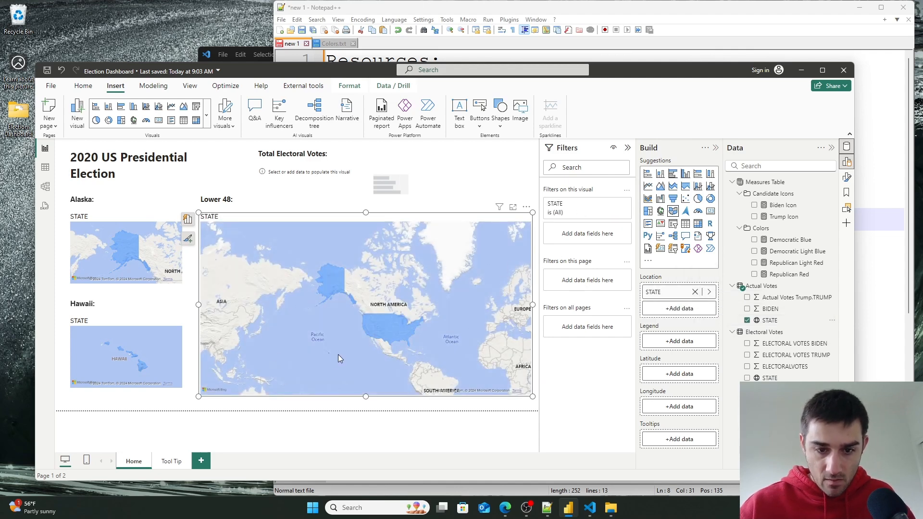
left_click(611, 206)
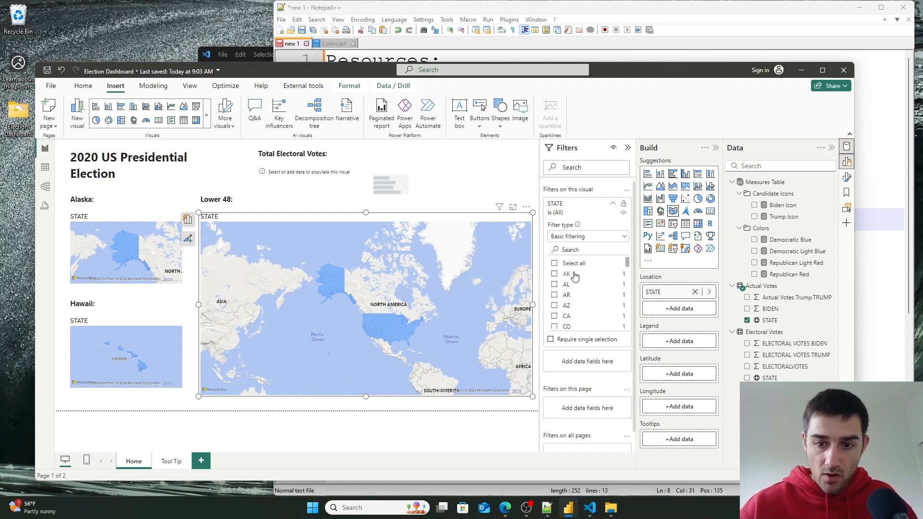
left_click(555, 263)
left_click(554, 273)
scroll(566, 288, "down", 3)
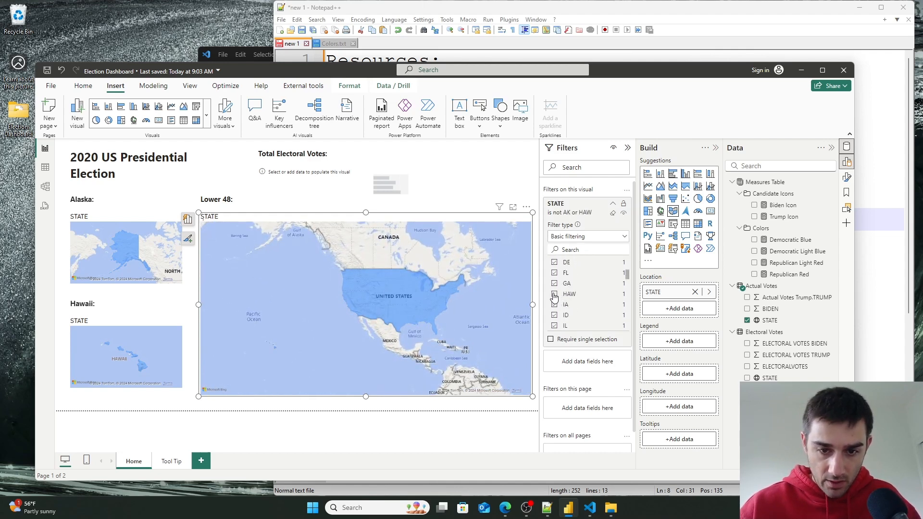
left_click(554, 294)
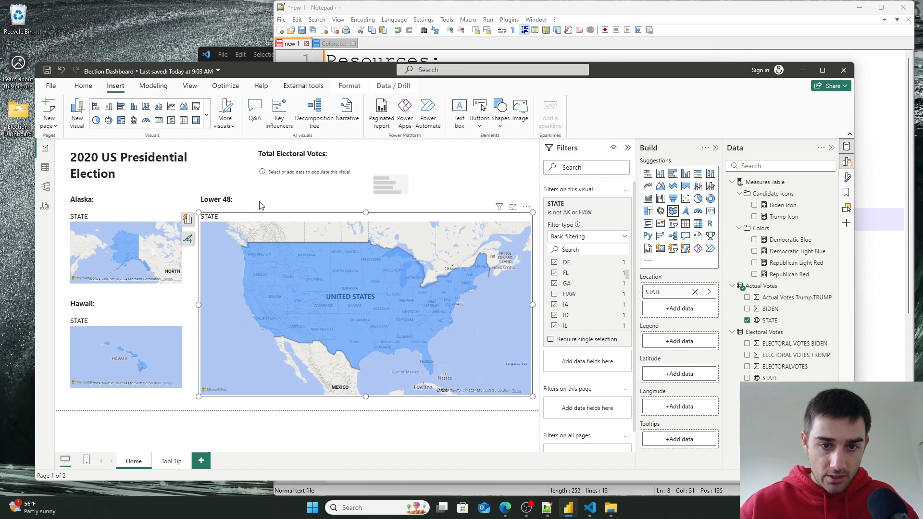
left_click(447, 187)
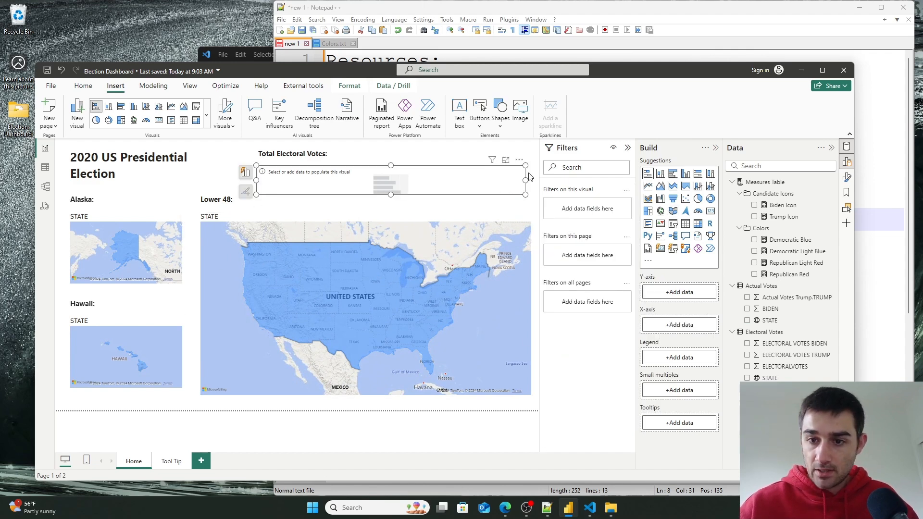
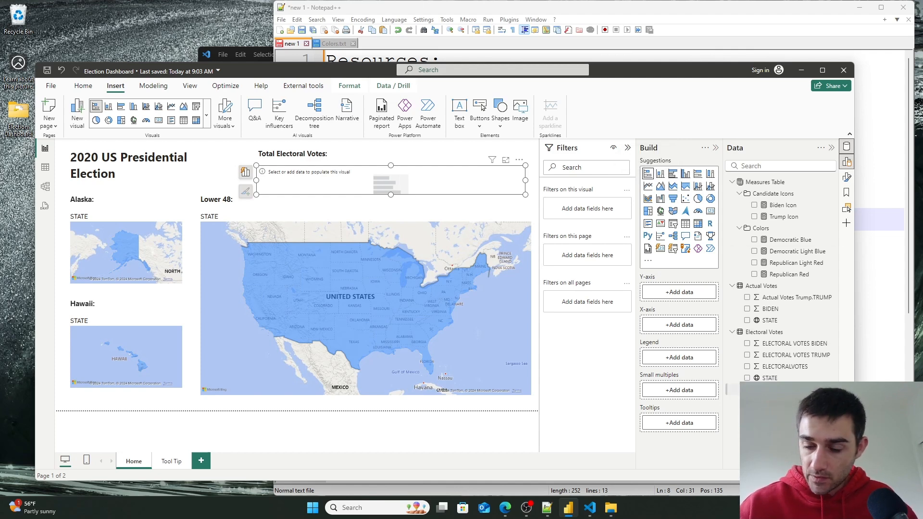
- Build the Total Electoral Votes bar with Winner as the legend and ELECTORALVOTES on the X-axis
left_click_drag(769, 389, 685, 377)
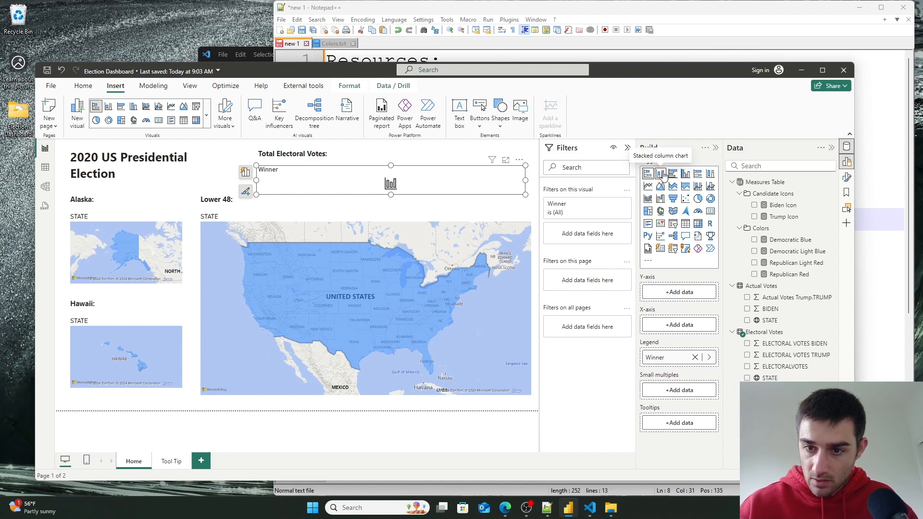
left_click_drag(702, 363, 674, 327)
left_click_drag(391, 195, 390, 206)
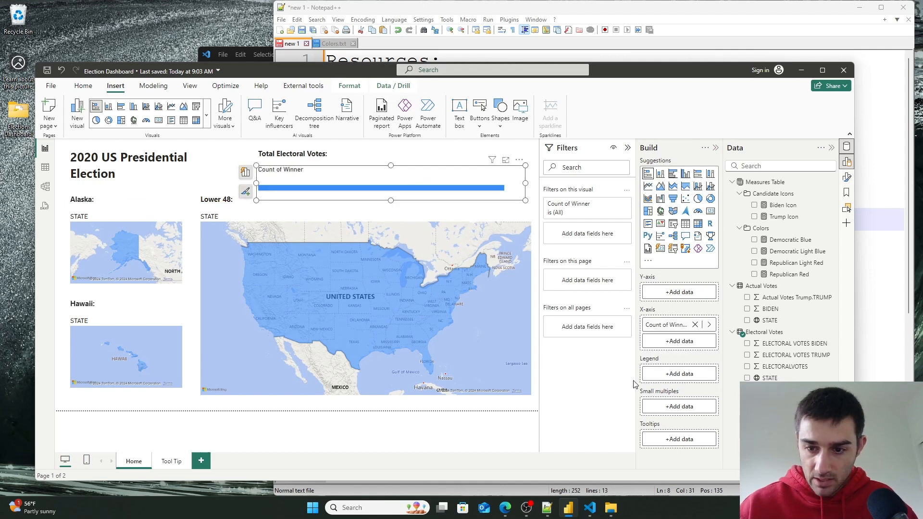
left_click_drag(666, 325, 678, 378)
mouse_move(392, 200)
left_mouse_down()
mouse_move(394, 220)
mouse_move(392, 204)
left_mouse_up()
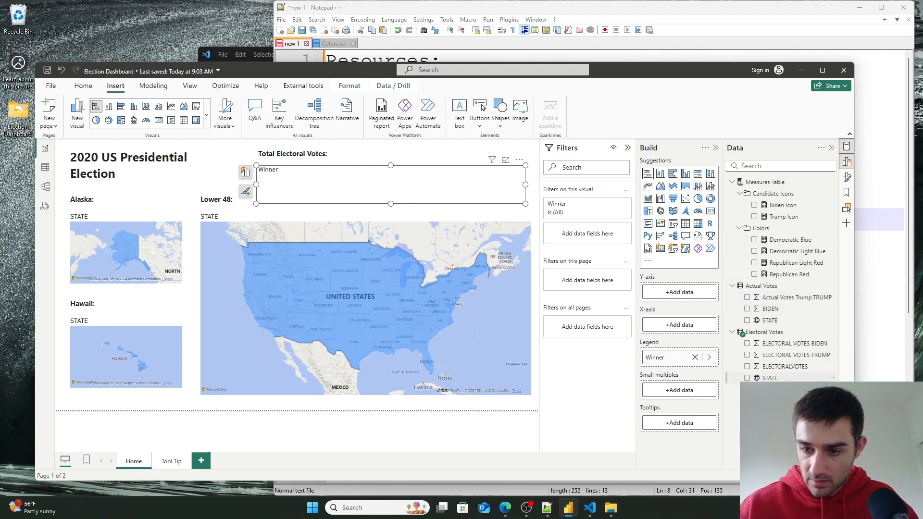
left_click_drag(799, 370, 696, 324)
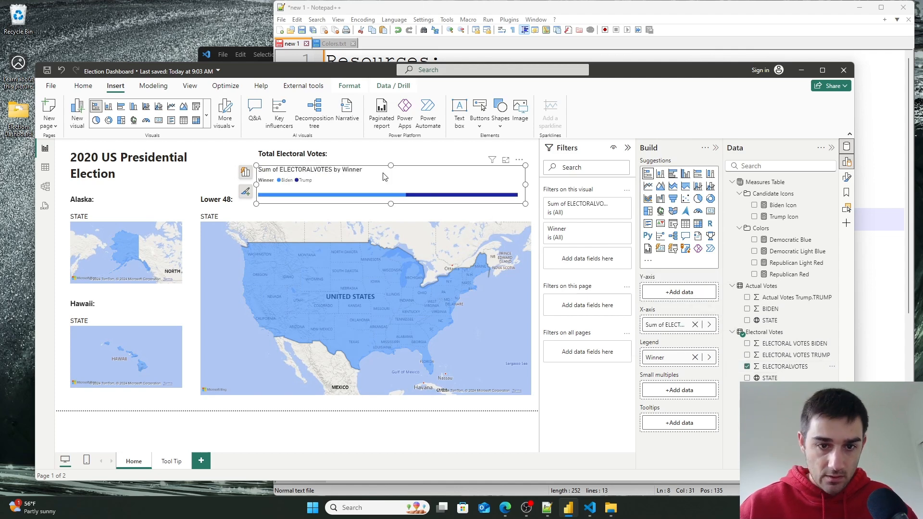
left_click_drag(416, 174, 416, 169)
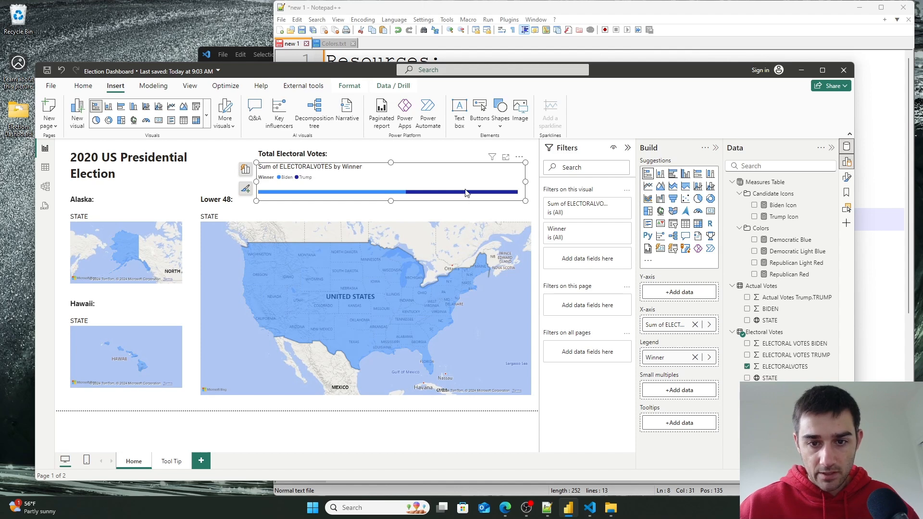
- Rename the chart's legend field to Candidate
mouse_move(467, 195)
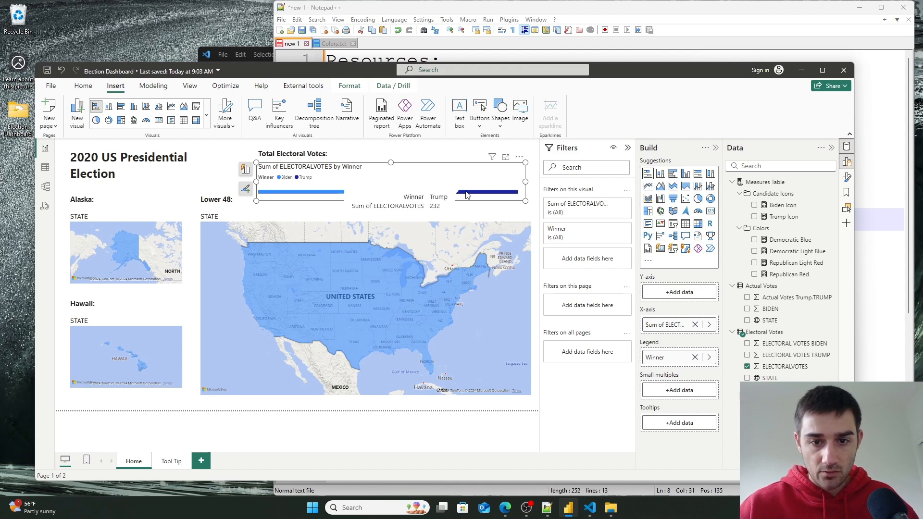
mouse_move(315, 196)
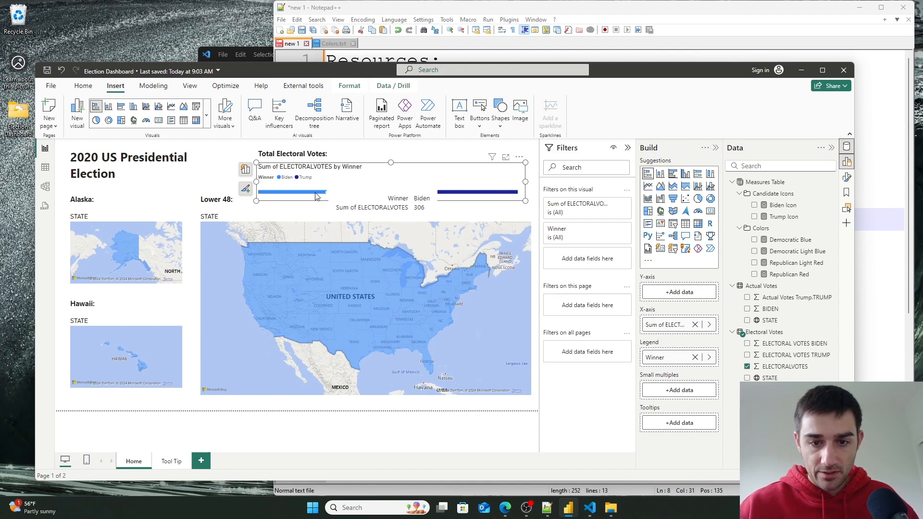
double_click(666, 358)
type("C")
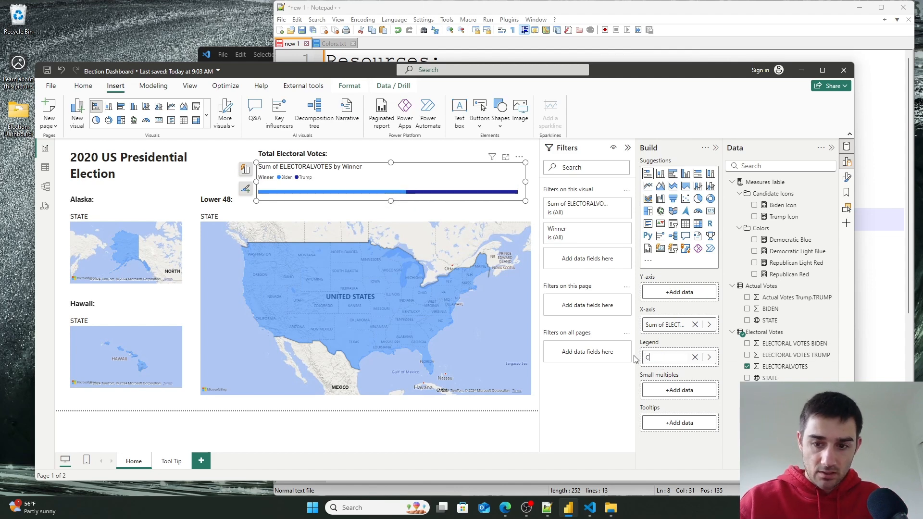
type("anidate")
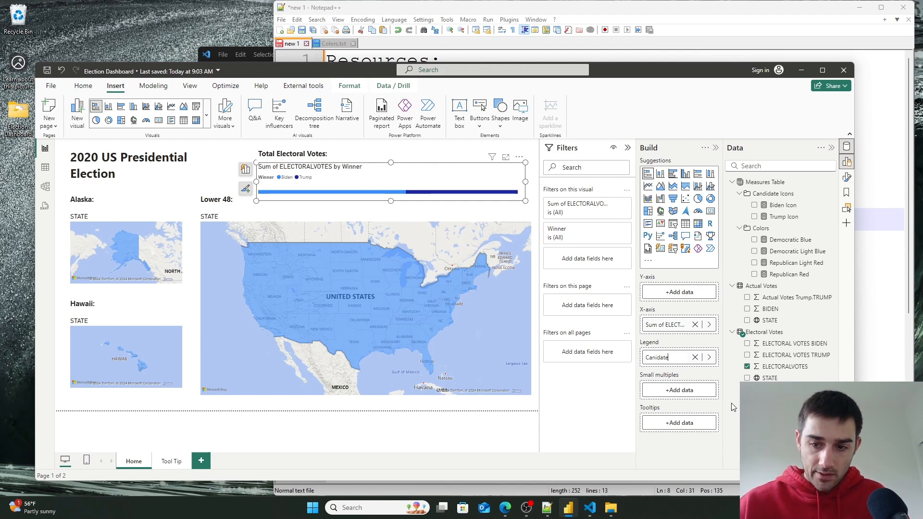
key("ctrl+a")
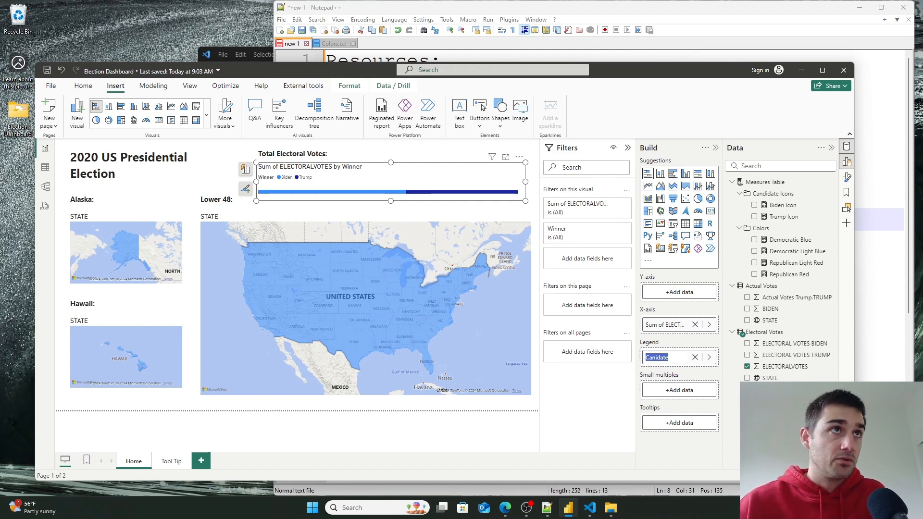
key("Return")
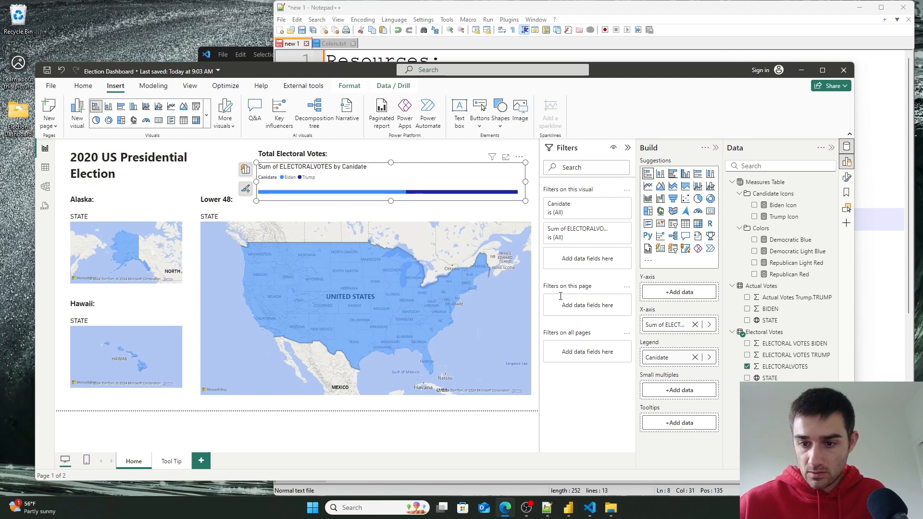
left_click(643, 358)
double_click(643, 358)
type("Candidate")
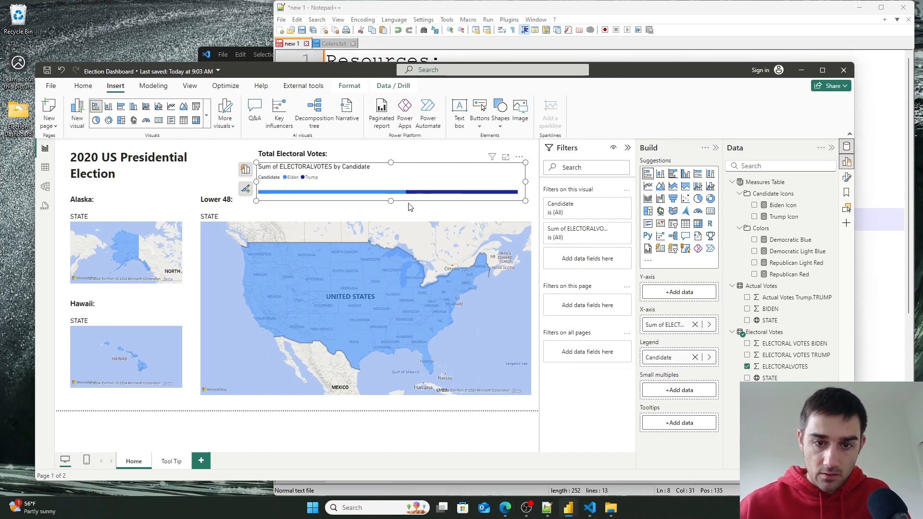
- Rename the chart's X-axis field to Electoral Votes
mouse_move(418, 196)
mouse_move(383, 197)
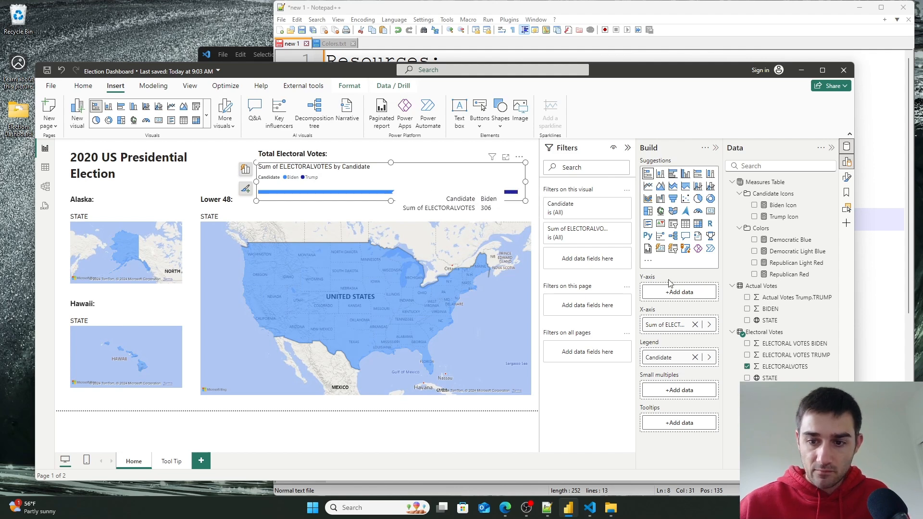
double_click(668, 327)
double_click(667, 320)
type("E")
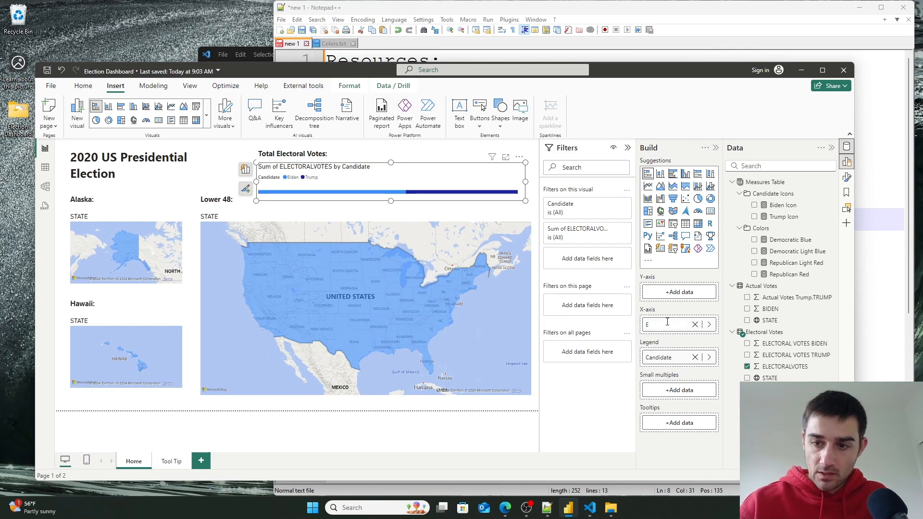
type("lectoral Vot")
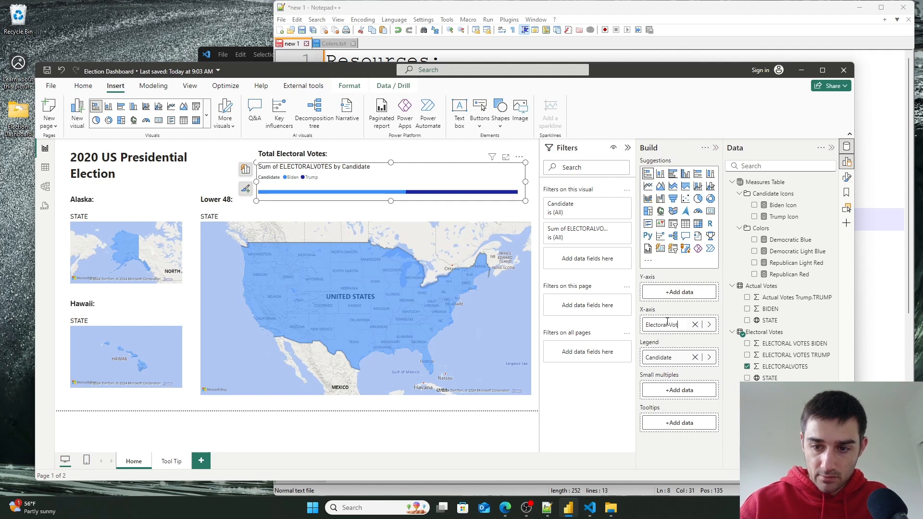
type("es")
key("Return")
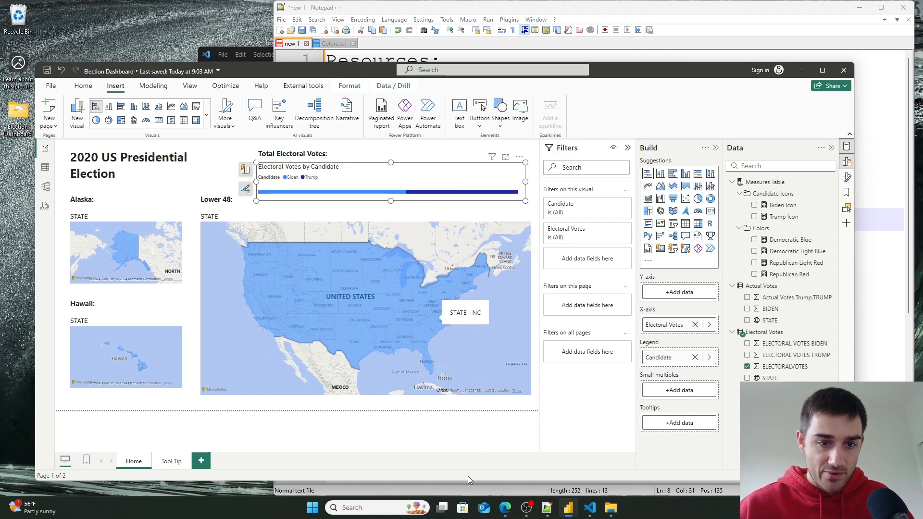
- Set the Tool Tip page's type to Tooltip and show it on the Actual Votes STATE field
left_click(443, 442)
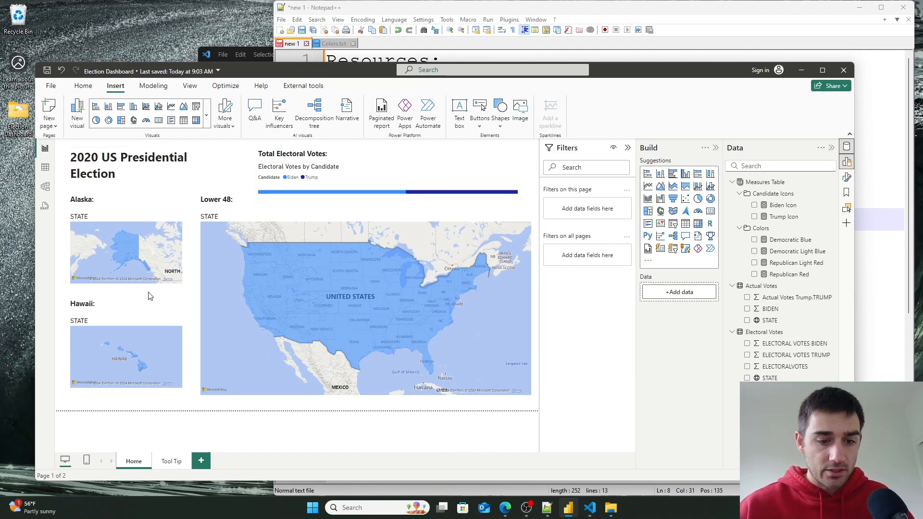
mouse_move(263, 252)
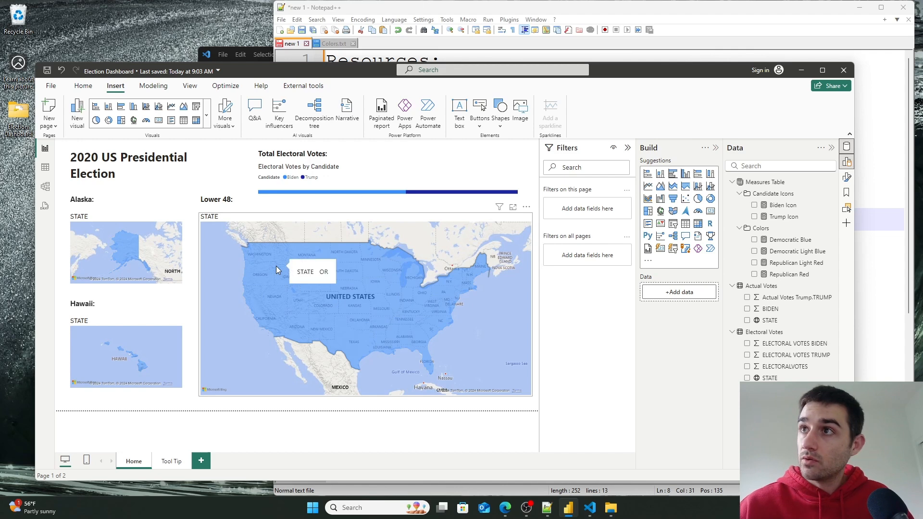
left_click(169, 462)
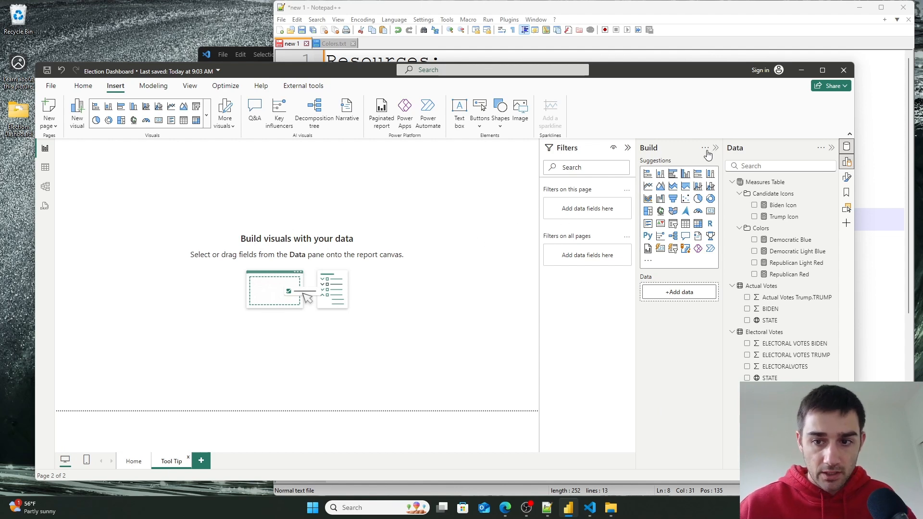
left_click(847, 177)
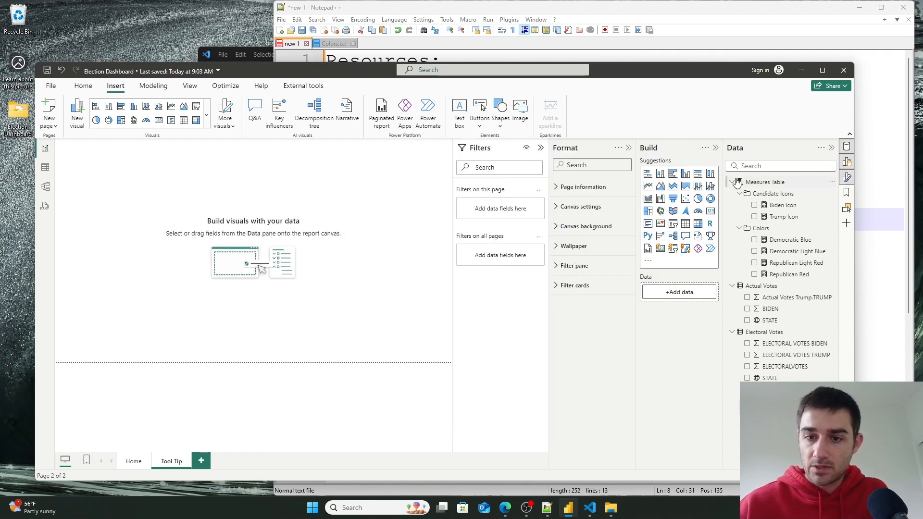
left_click(556, 188)
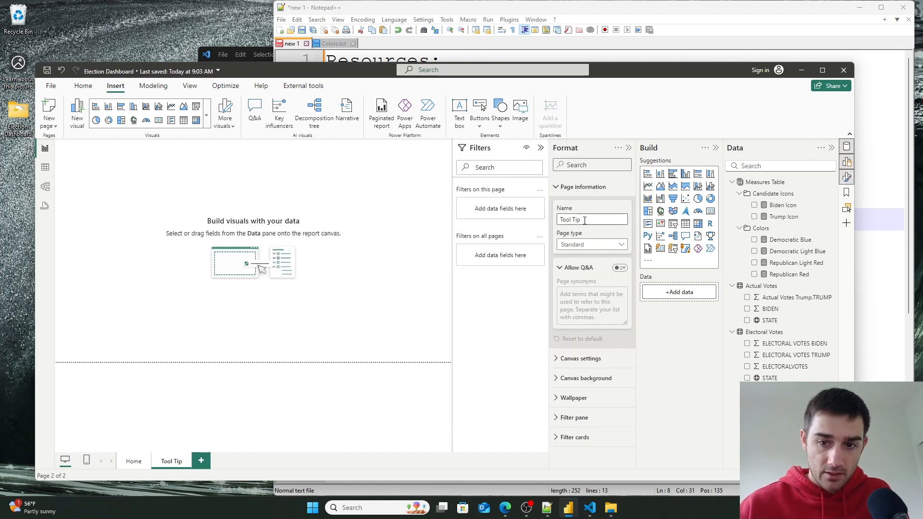
left_click(594, 244)
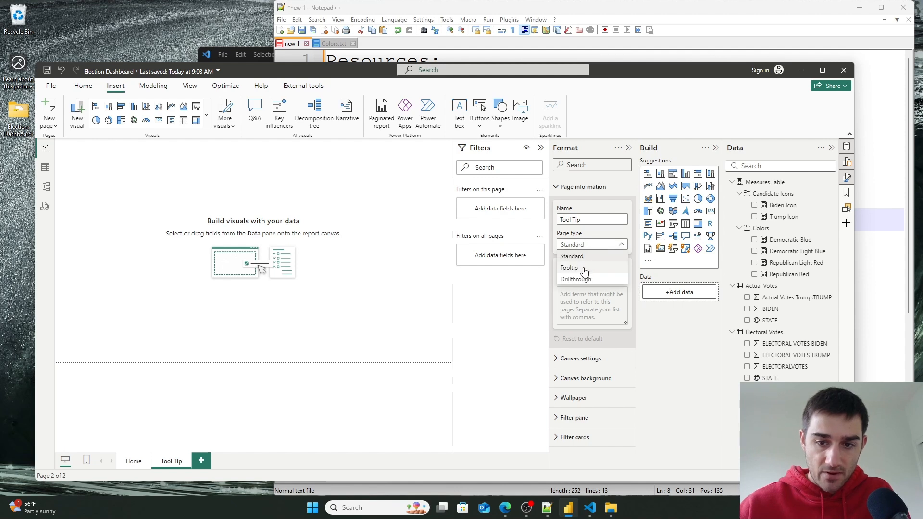
left_click(584, 268)
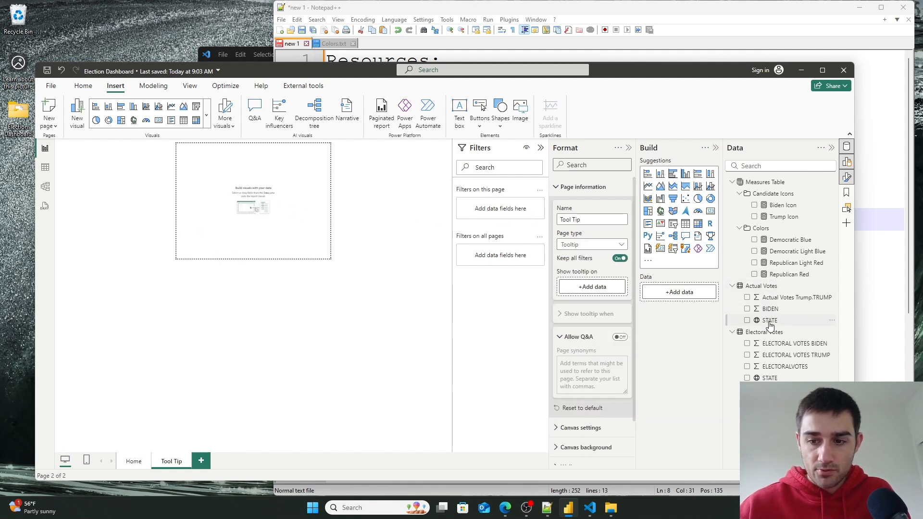
left_click_drag(770, 321, 599, 290)
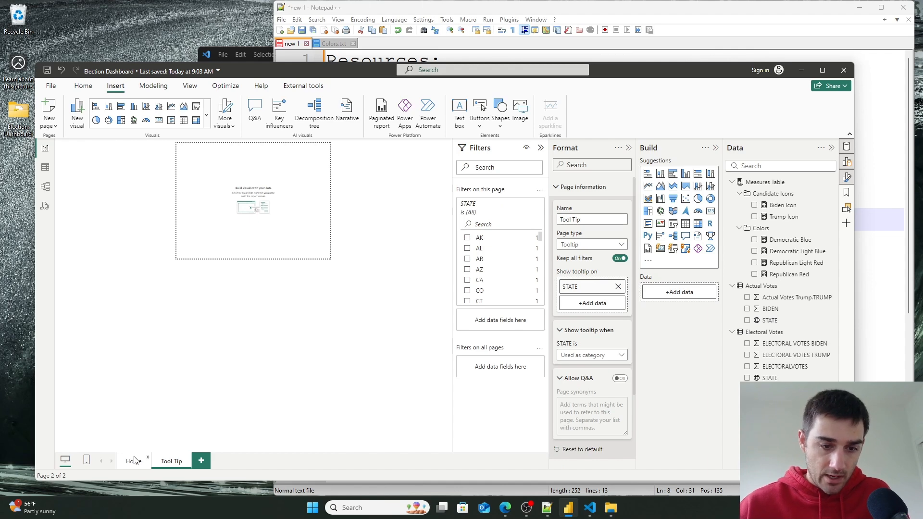
- Open the Lower 48 map's tooltip options on the Home page
left_click(133, 460)
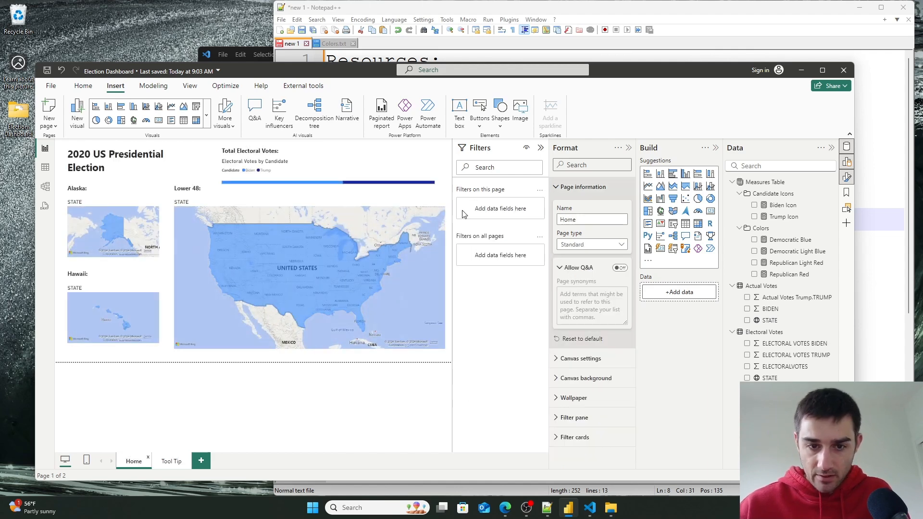
left_click(440, 302)
left_click(591, 165)
type("tool")
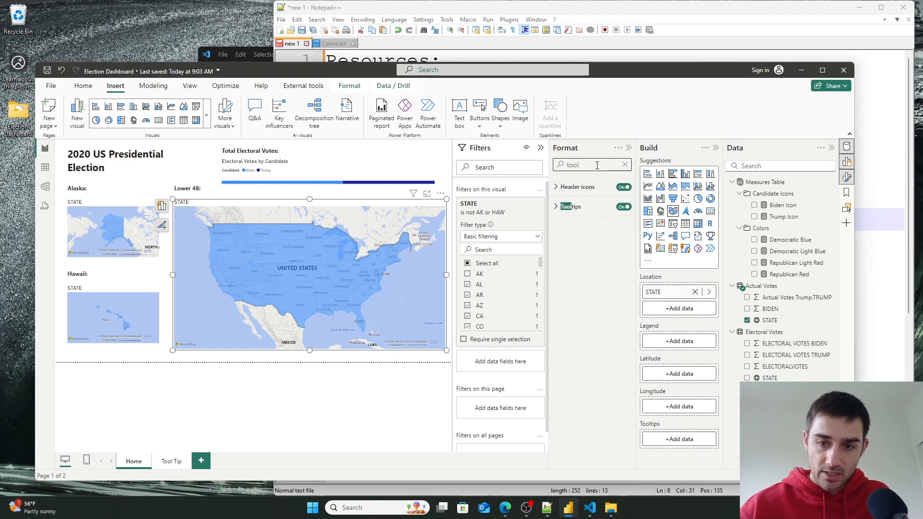
left_click(562, 206)
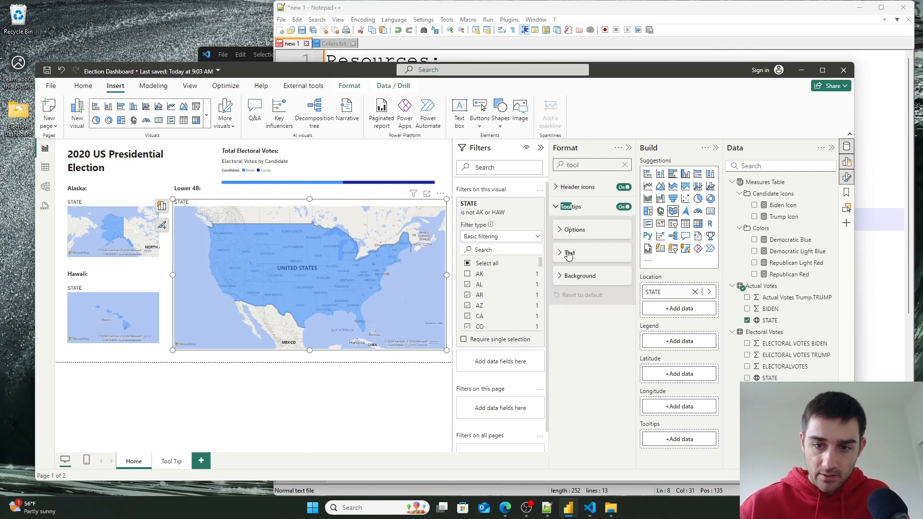
left_click(563, 230)
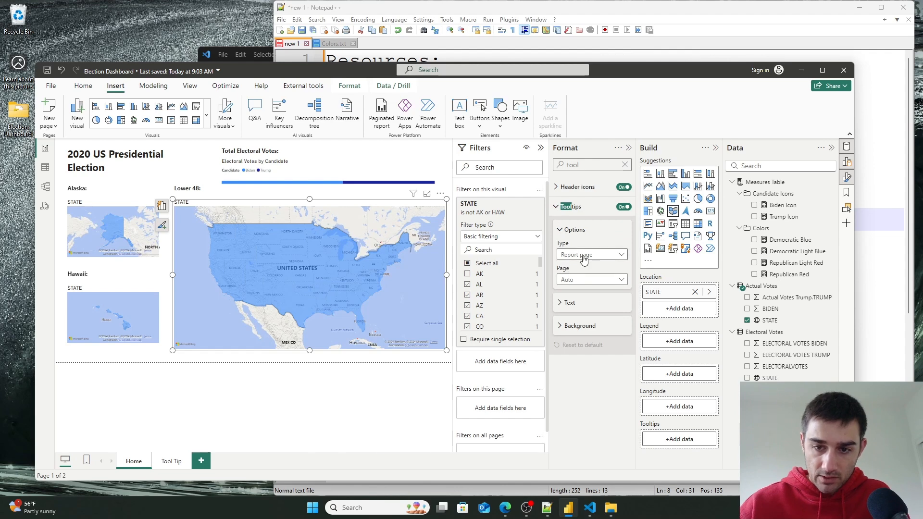
- Hover over the Lower 48 and Alaska maps to inspect their state tooltips
mouse_move(301, 259)
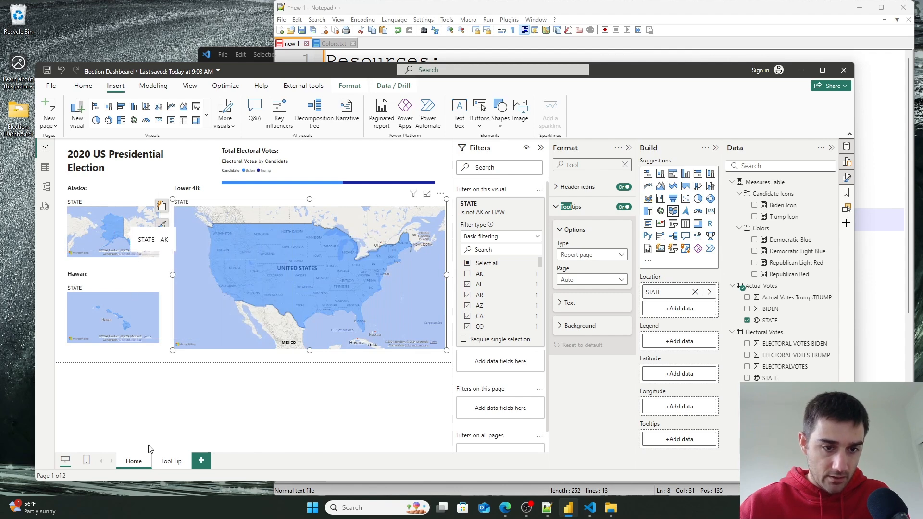
mouse_move(114, 226)
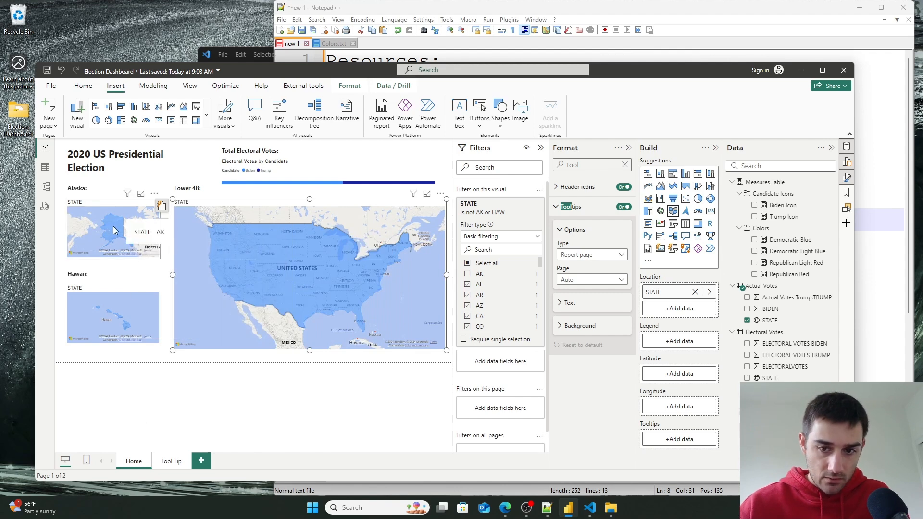
left_click(121, 258)
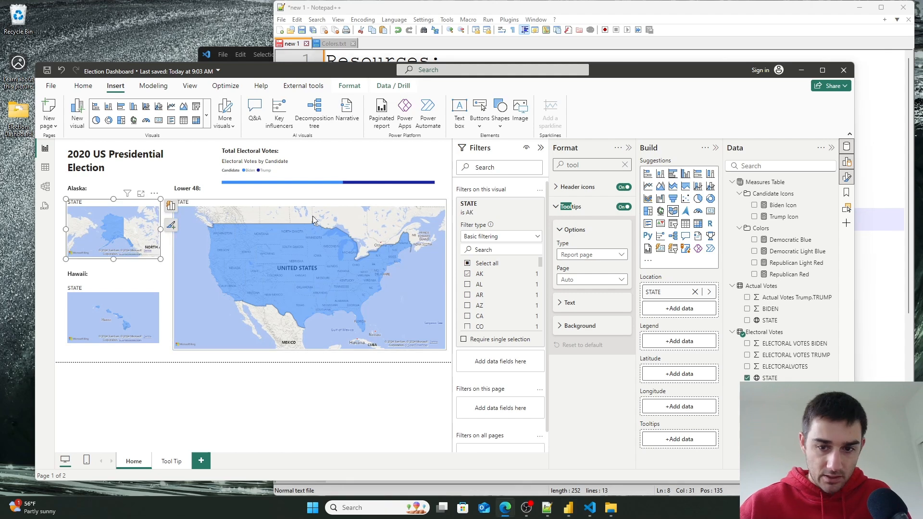
mouse_move(112, 230)
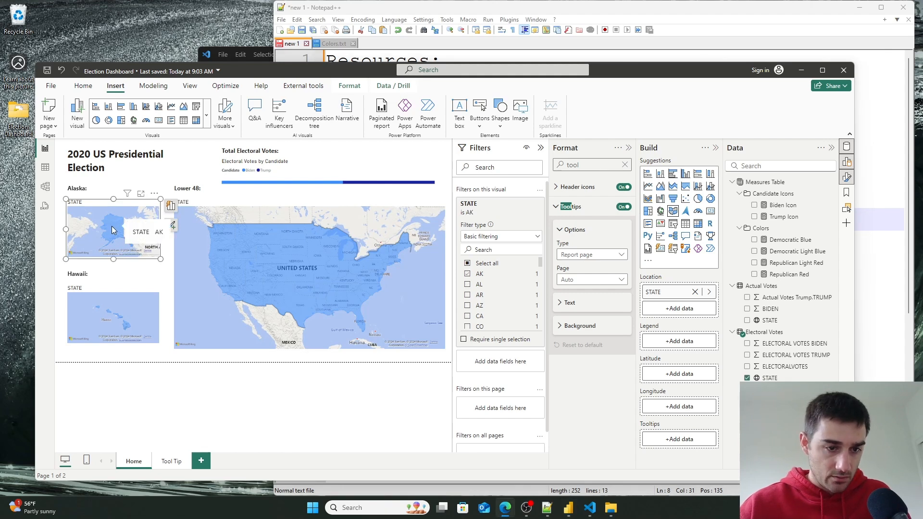
mouse_move(123, 327)
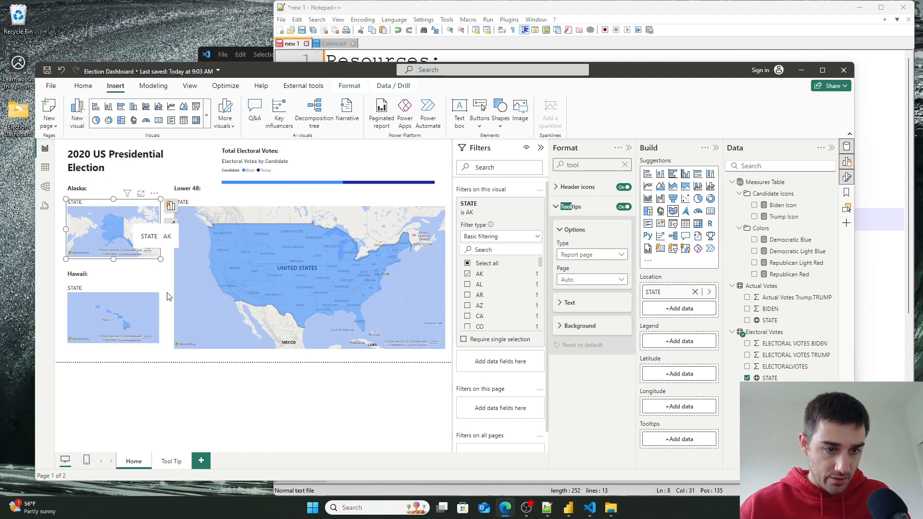
left_click(128, 377)
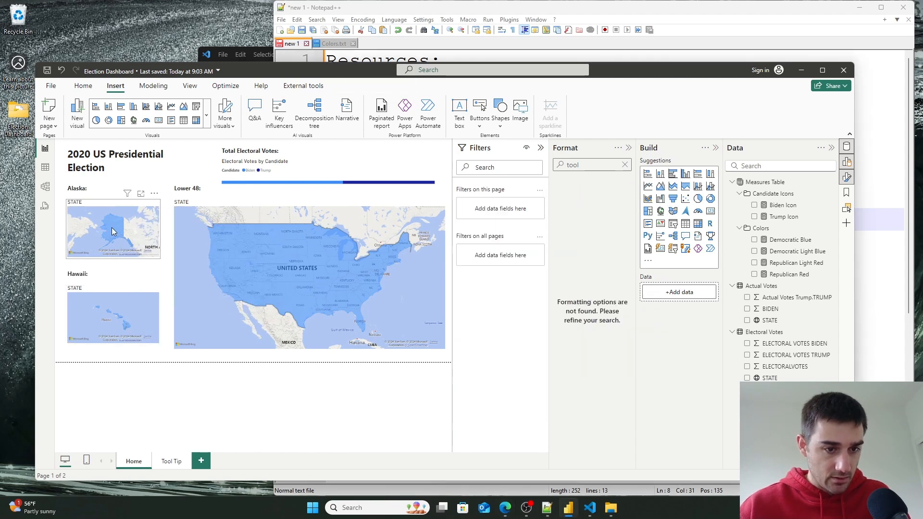
mouse_move(112, 229)
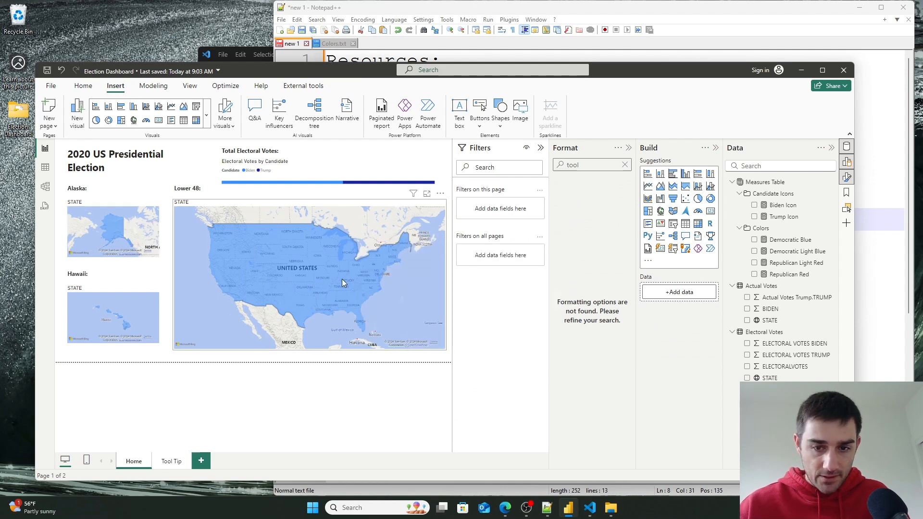
- On the Tool Tip page, set the canvas type to Custom
left_click(624, 164)
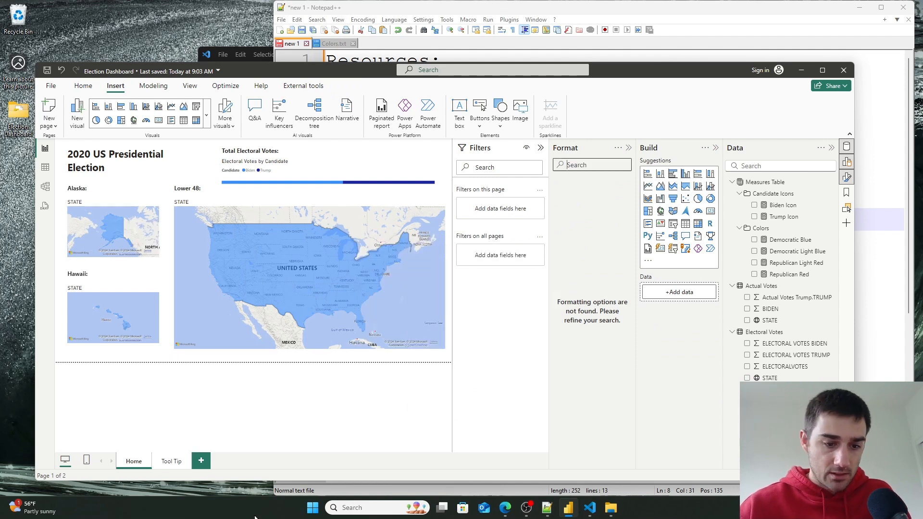
left_click(170, 461)
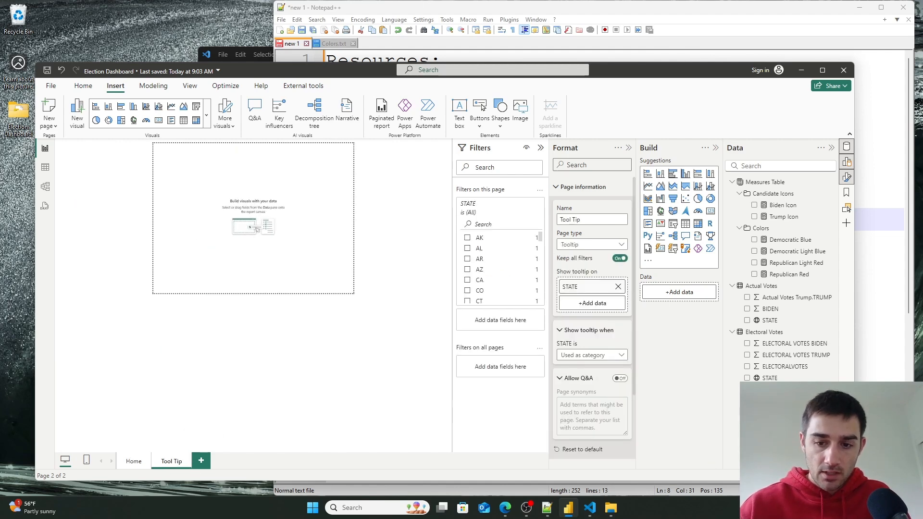
scroll(606, 262, "down", 2)
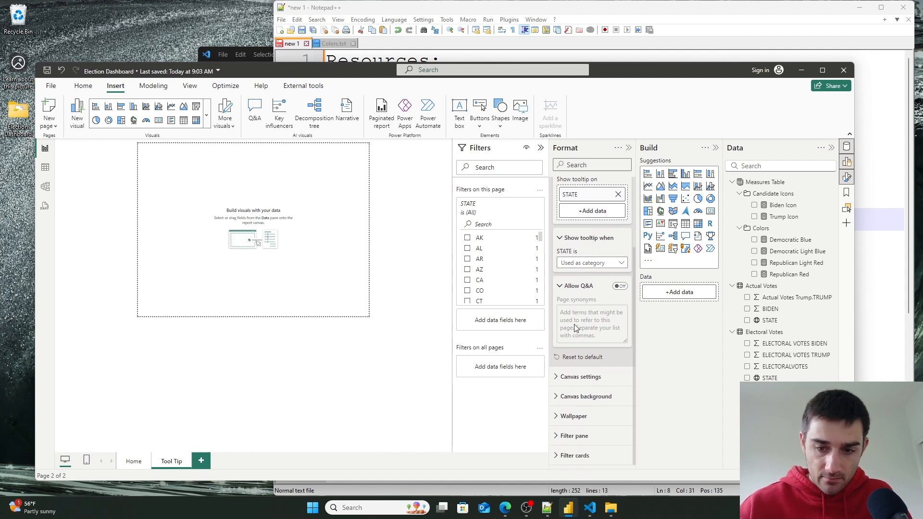
left_click(560, 380)
scroll(591, 391, "down", 2)
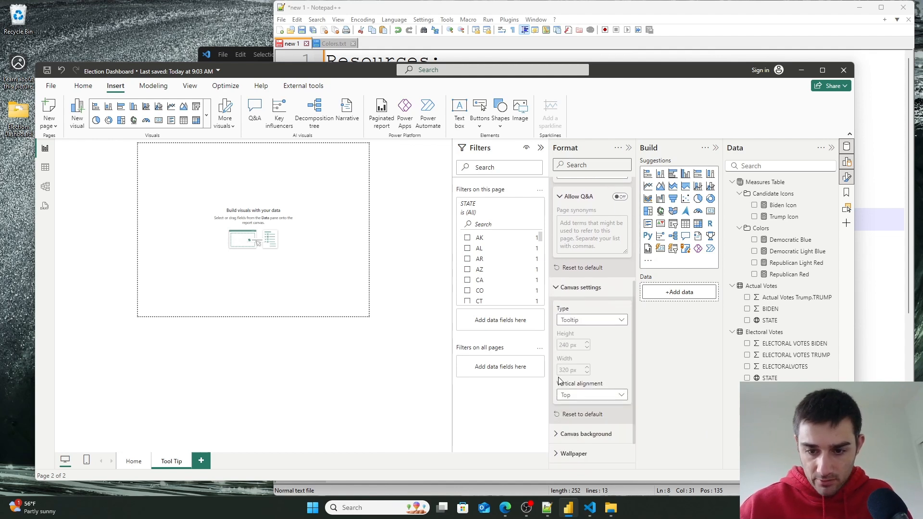
left_click(600, 394)
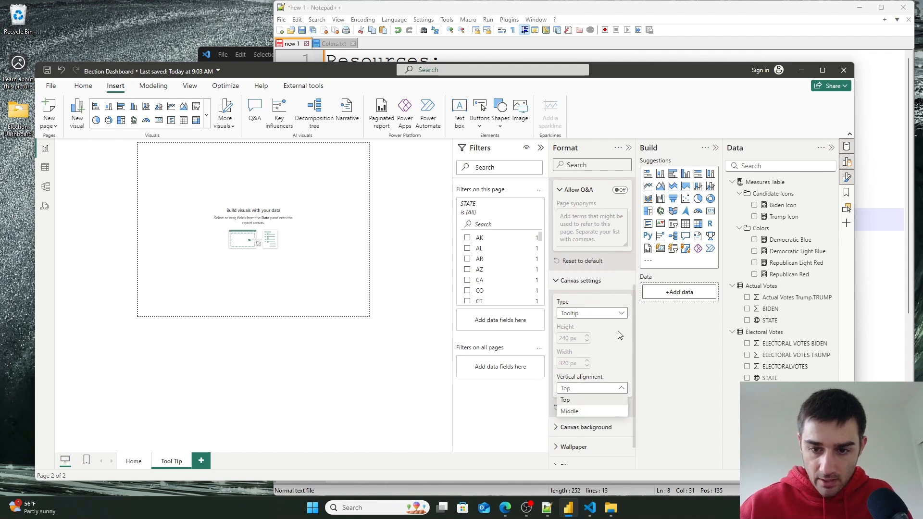
left_click(607, 315)
left_click(607, 315)
left_click(589, 369)
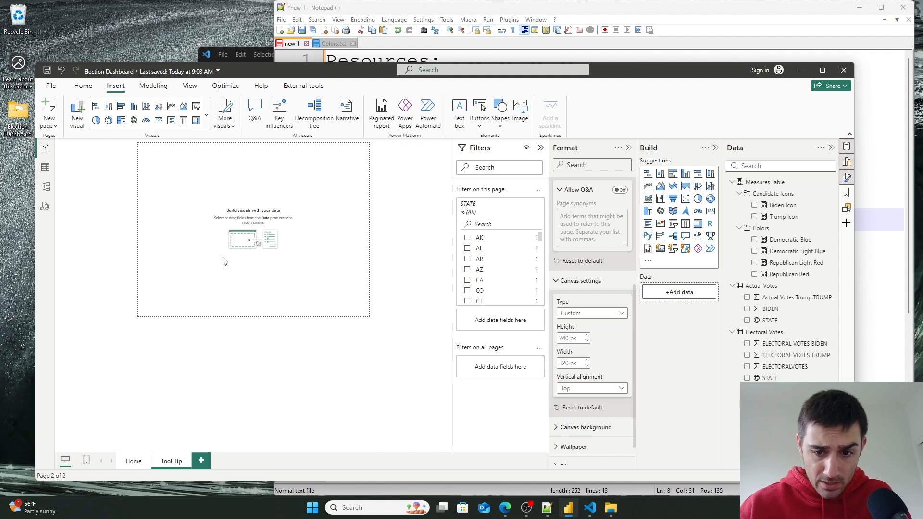
- Set the Tool Tip page canvas height to 400 px and width to 200 px
left_click(587, 336)
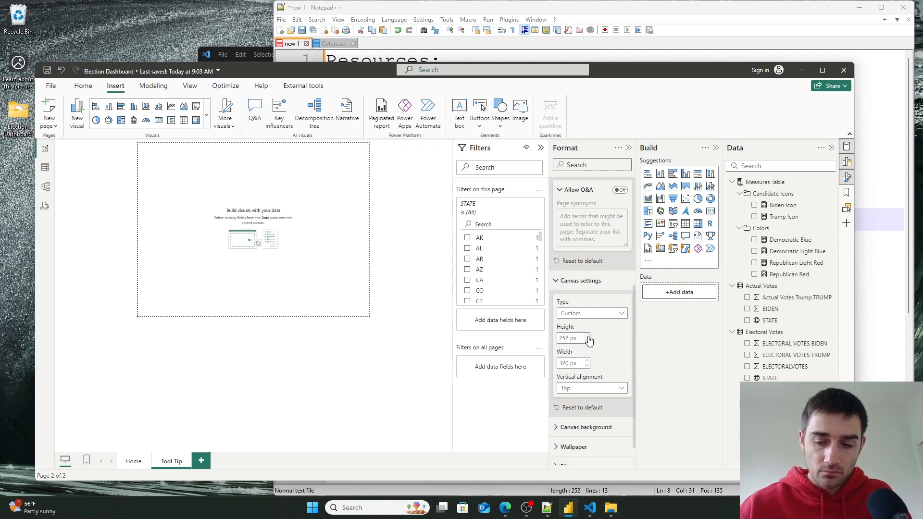
left_click(587, 337)
left_click(587, 337)
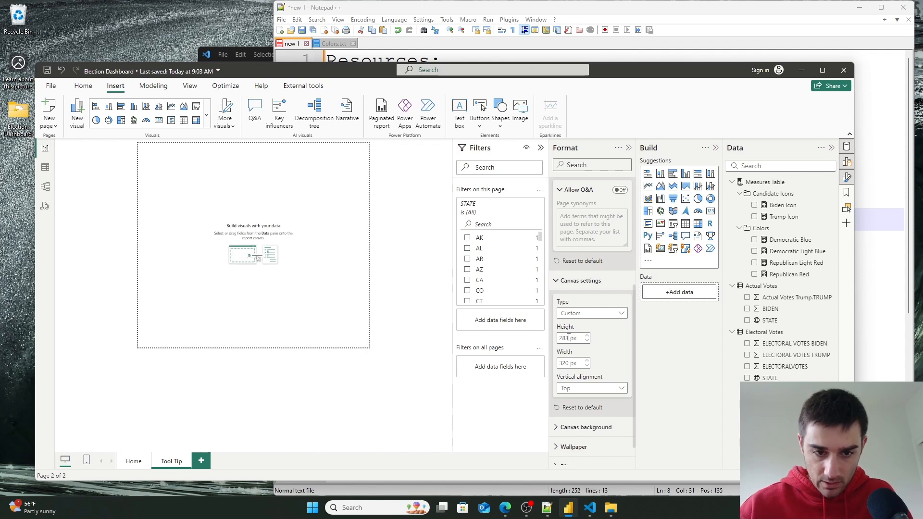
type("400")
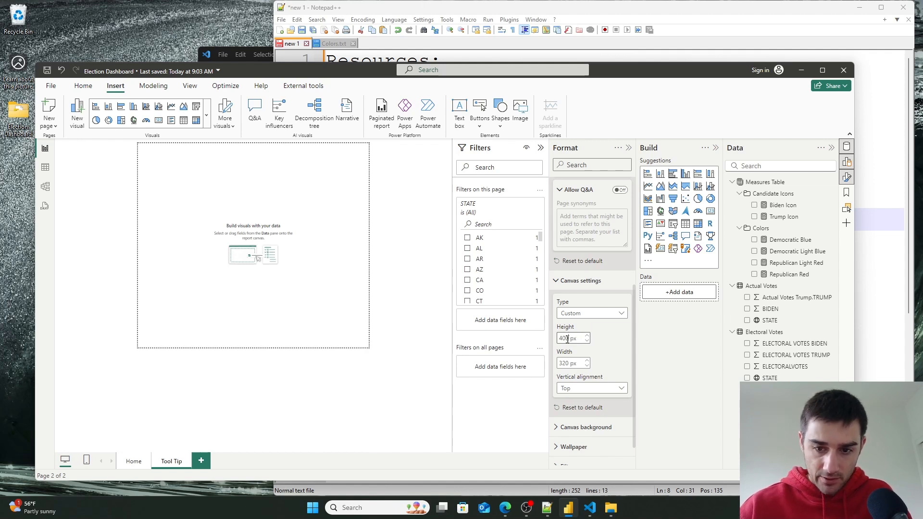
double_click(569, 363)
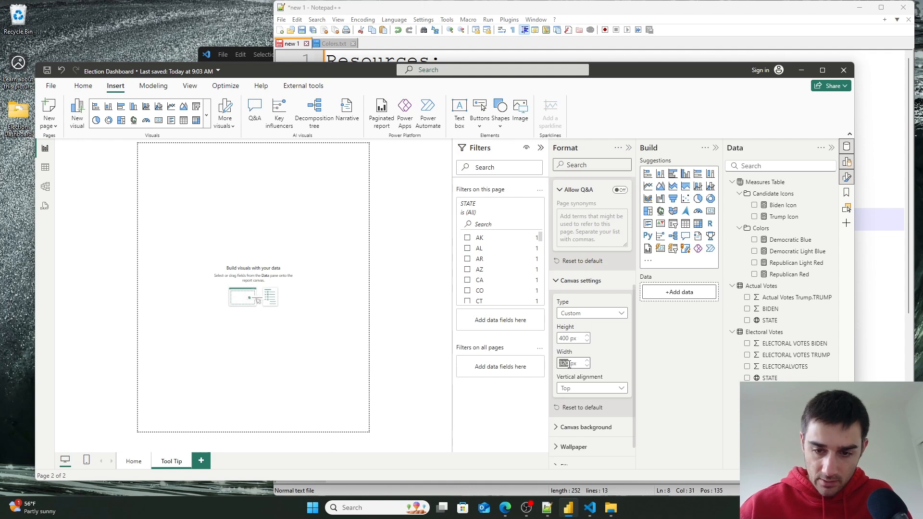
type("200")
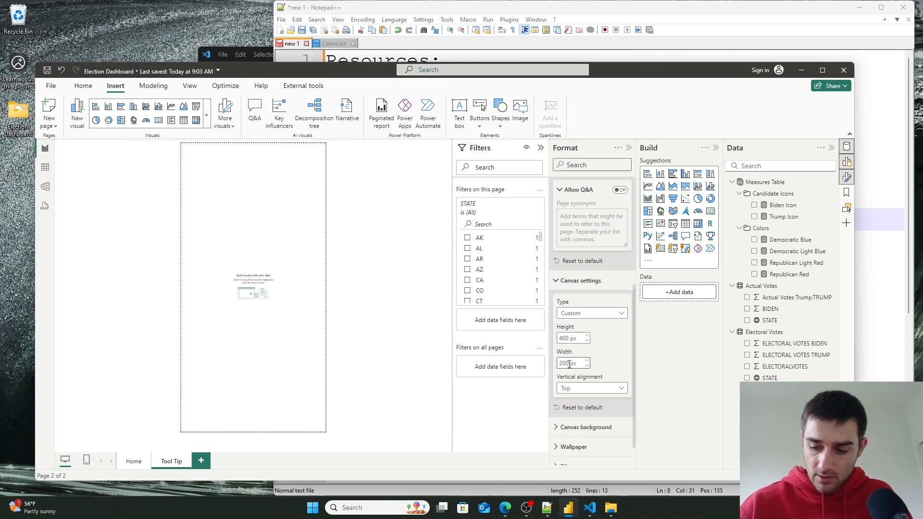
- Hover over the Hawaii map on the Home page to preview the resized tooltip
left_click(135, 462)
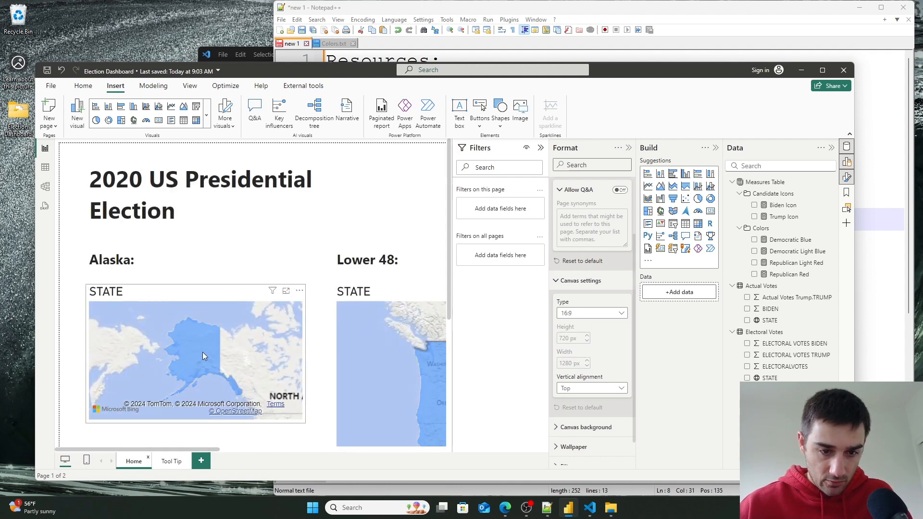
scroll(247, 309, "down", 1)
scroll(248, 311, "up", 1)
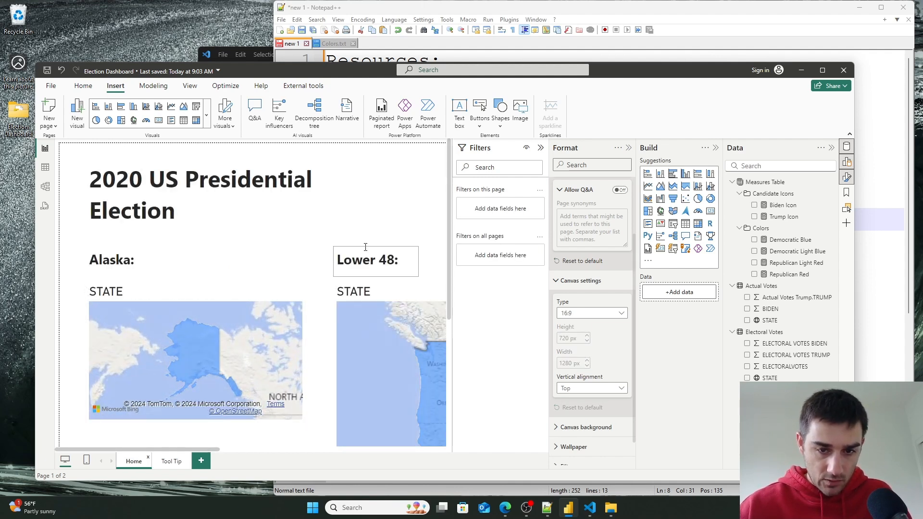
left_click_drag(450, 184, 453, 325)
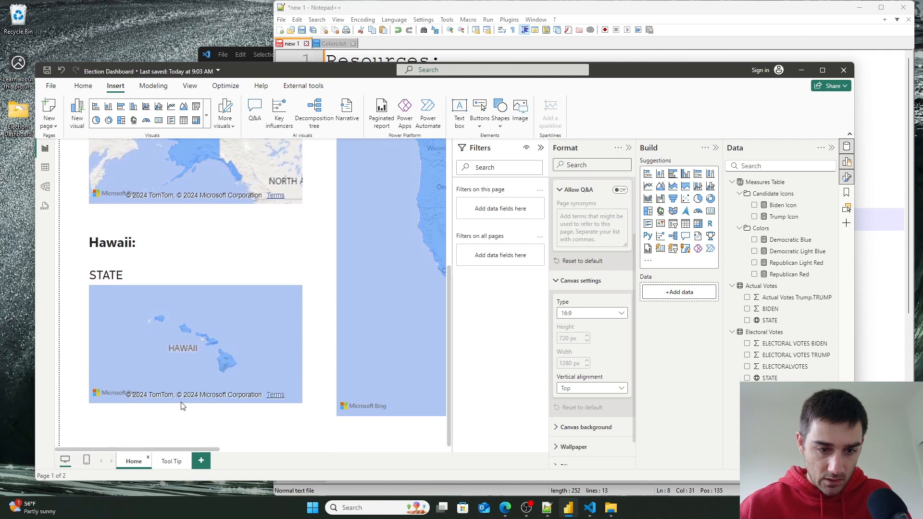
mouse_move(230, 362)
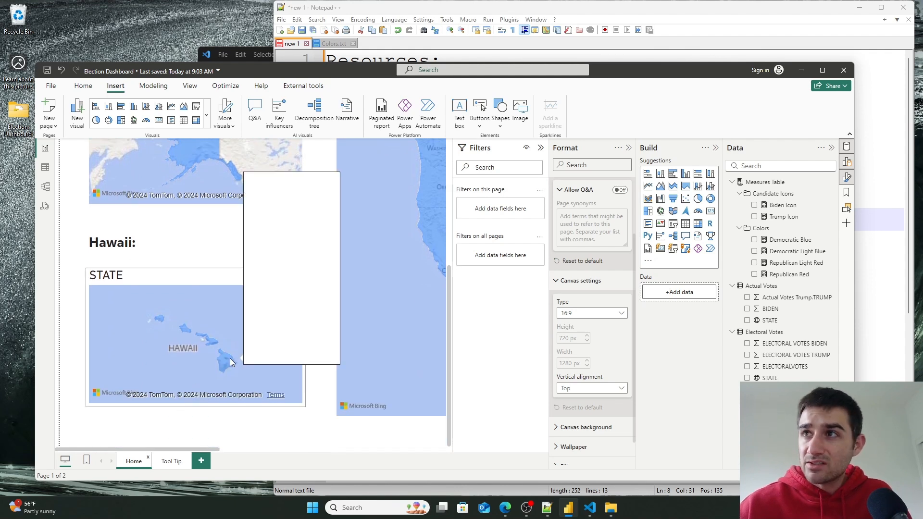
mouse_move(431, 227)
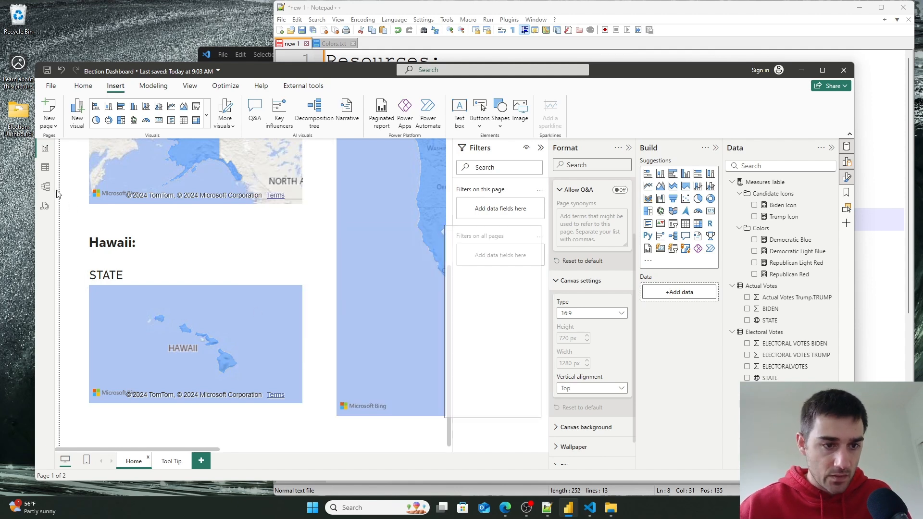
- Change the Tool Tip page canvas height to 300 px and return to the Home page
left_click(171, 461)
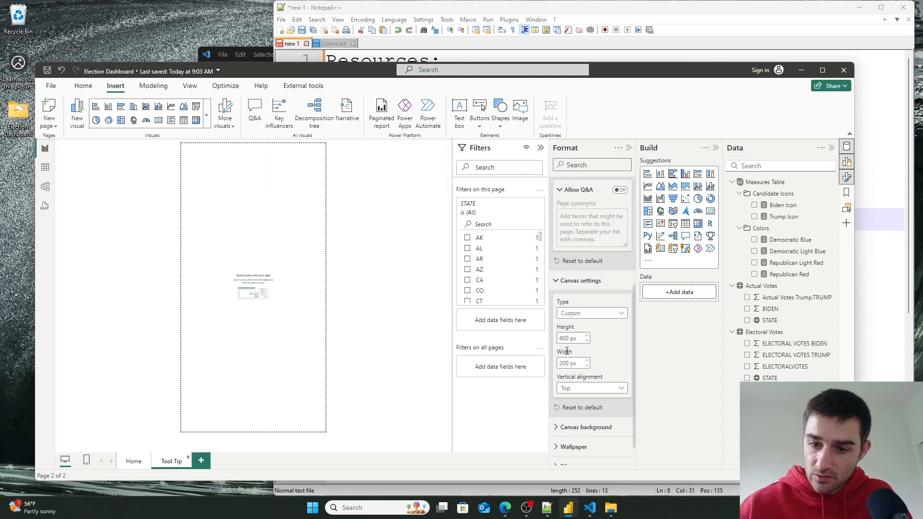
type("300")
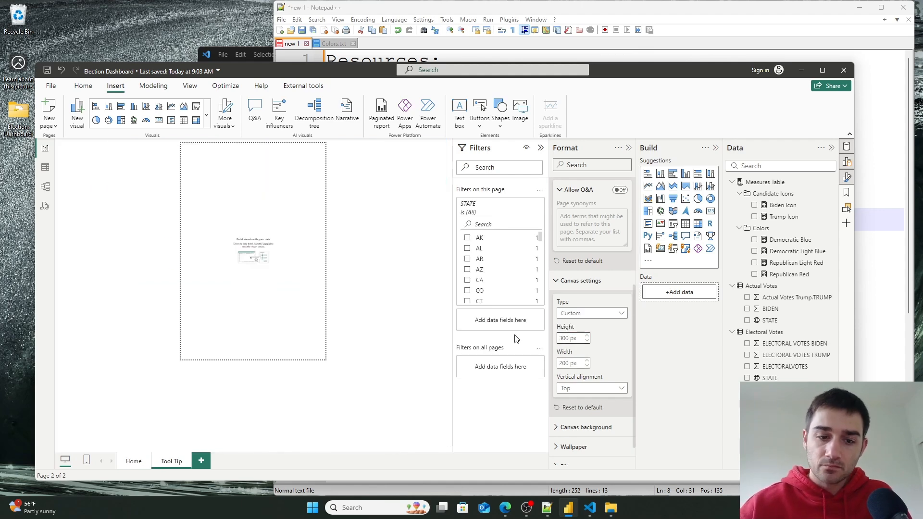
left_click(134, 463)
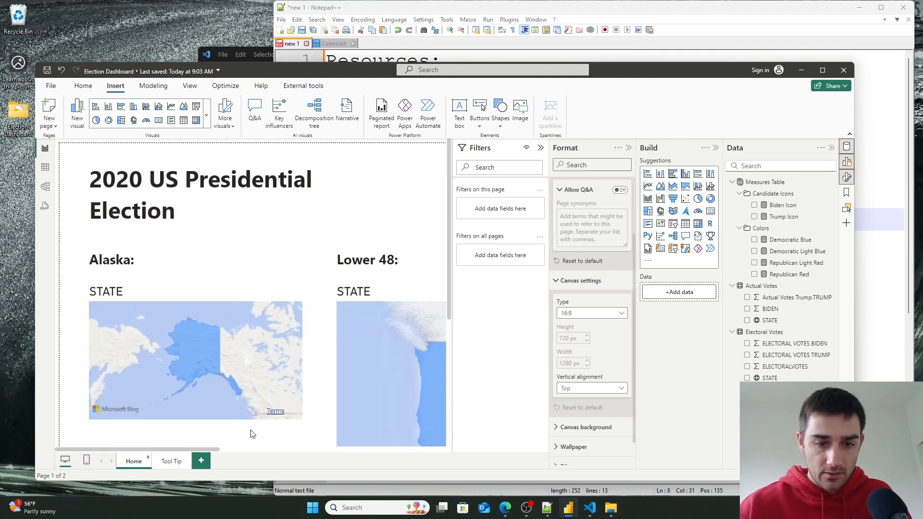
mouse_move(435, 362)
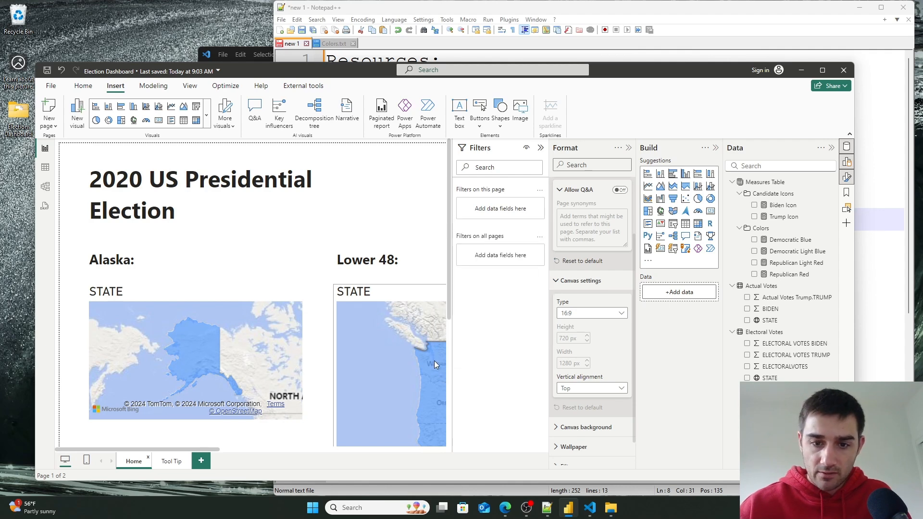
left_click(43, 172)
left_click(45, 149)
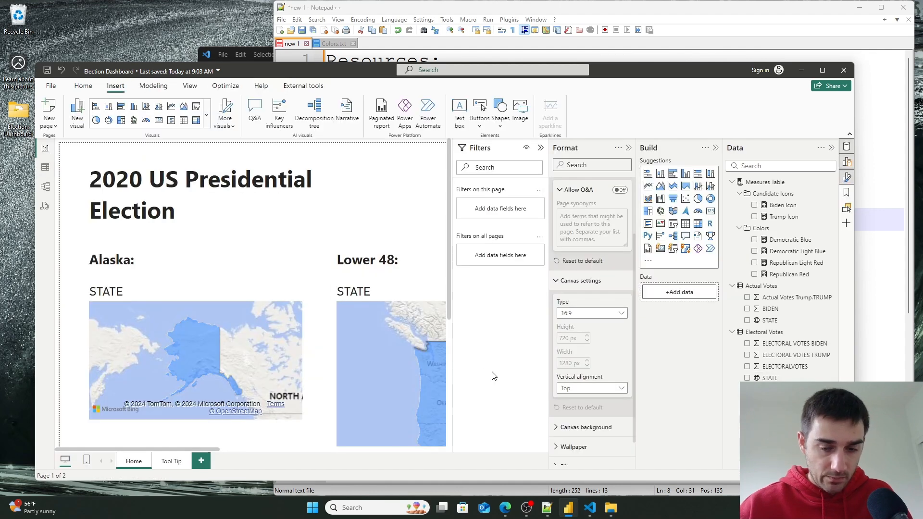
- Add a Card (new) visual to the Tool Tip page and look through its format options
left_click(171, 461)
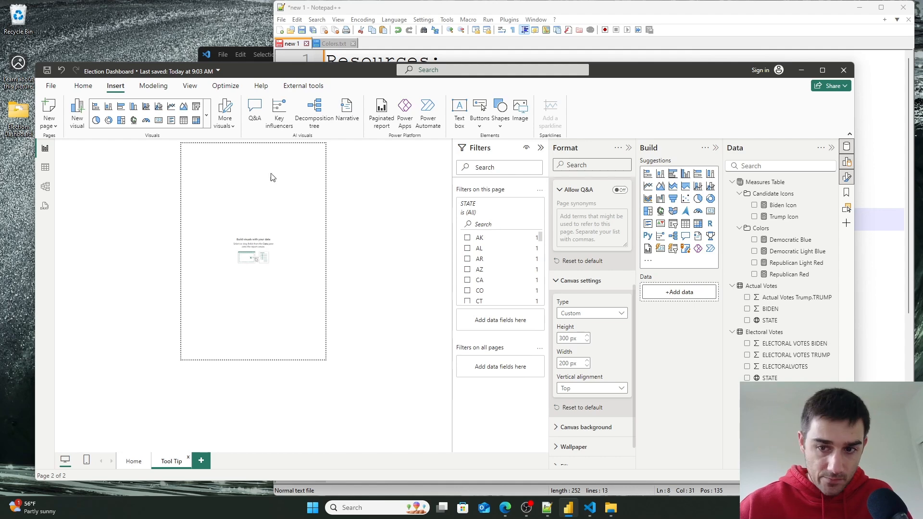
left_click(662, 250)
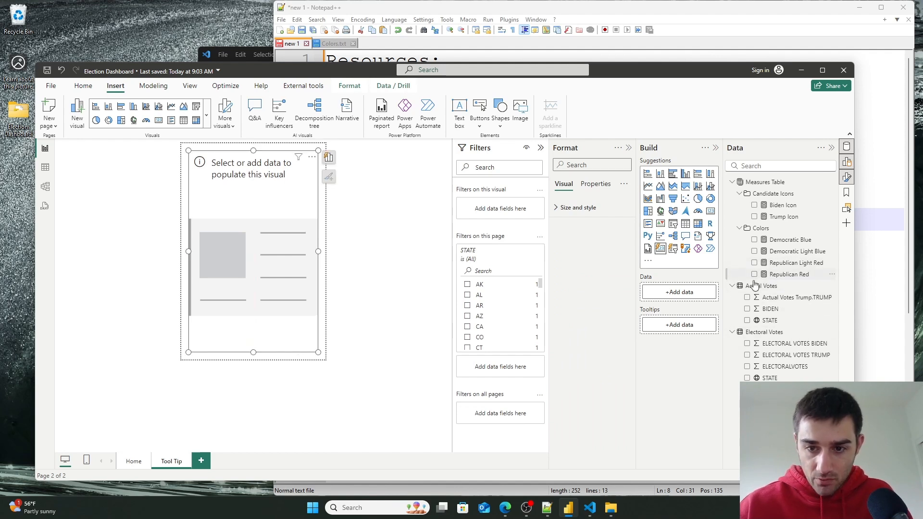
left_click(556, 209)
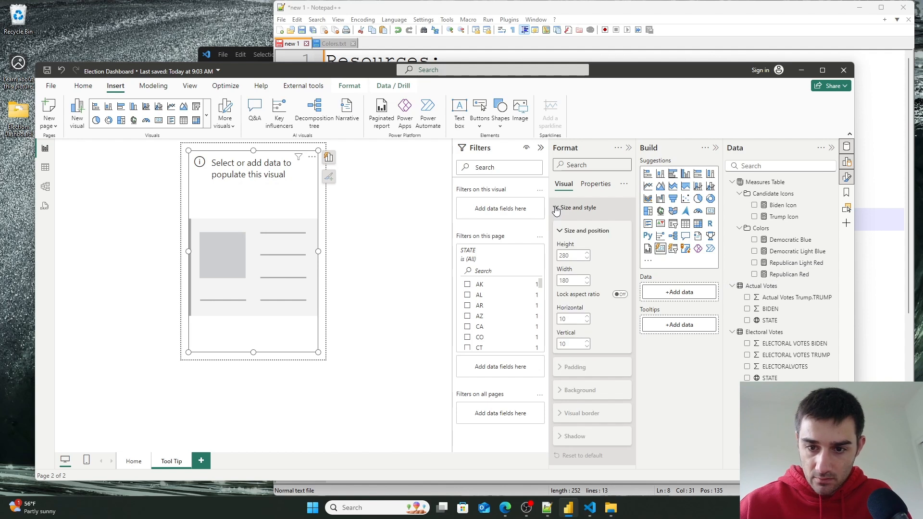
left_click(556, 209)
left_click(595, 184)
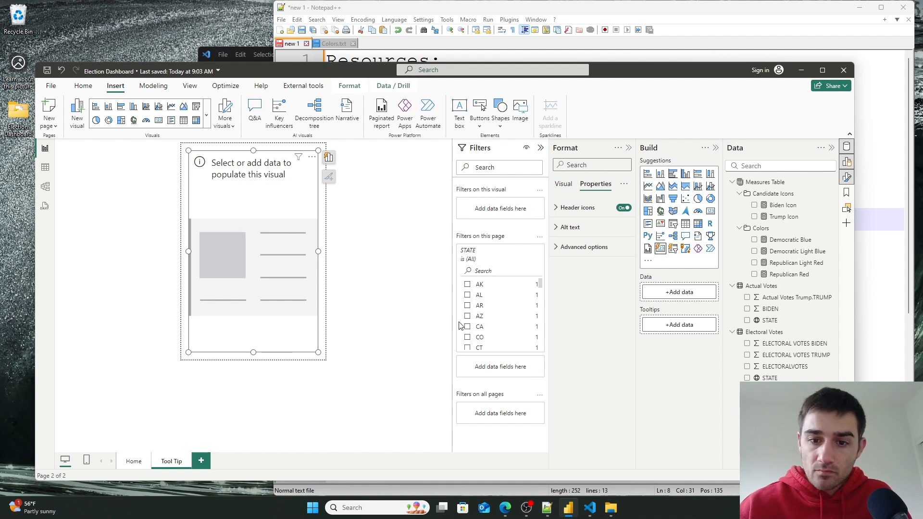
left_click(563, 187)
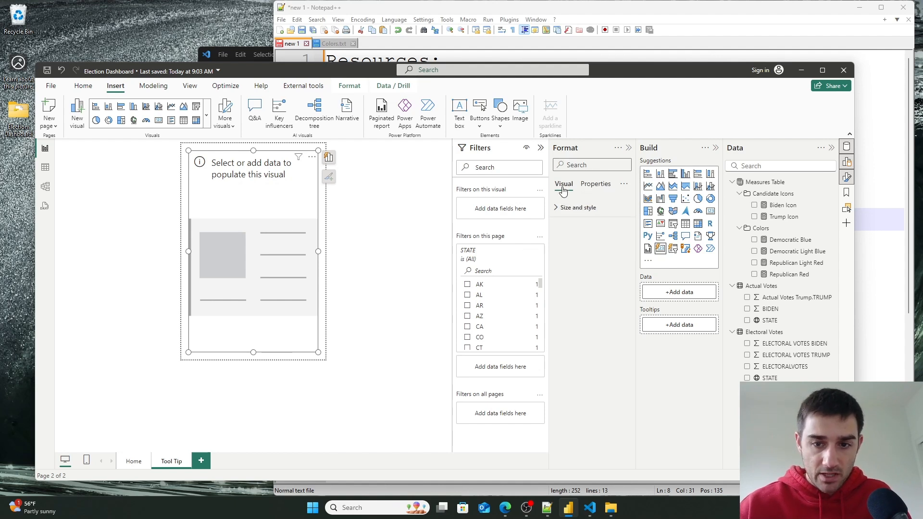
- Set the Alaska map's tooltip type to Report page using the Tool Tip page
left_click(132, 462)
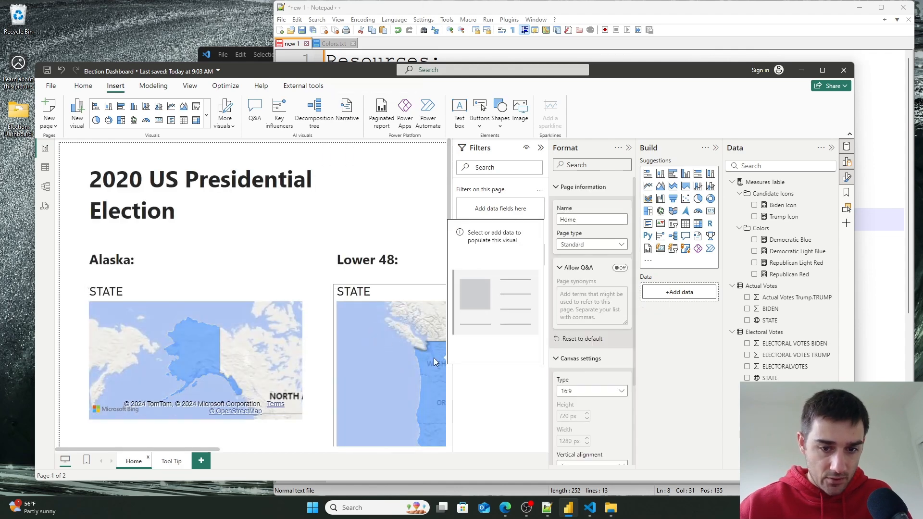
left_click(822, 70)
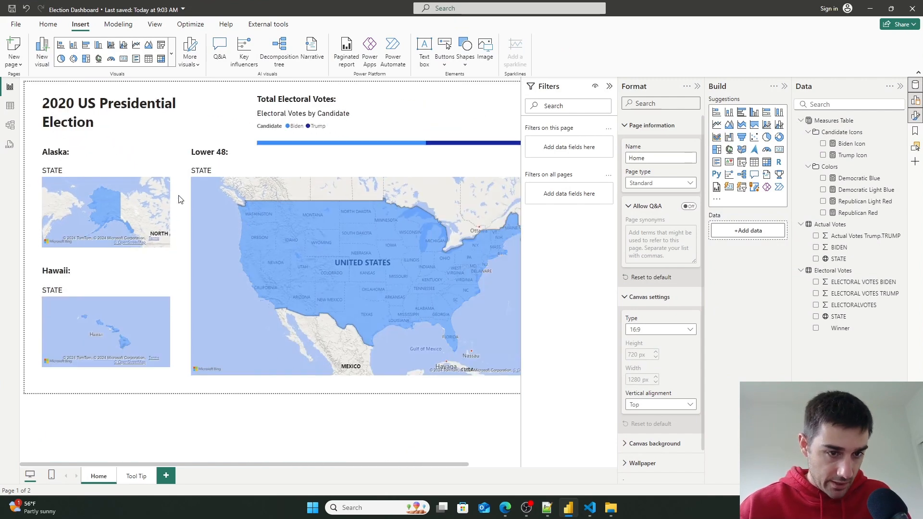
left_click(146, 208)
left_click(644, 102)
type("tool")
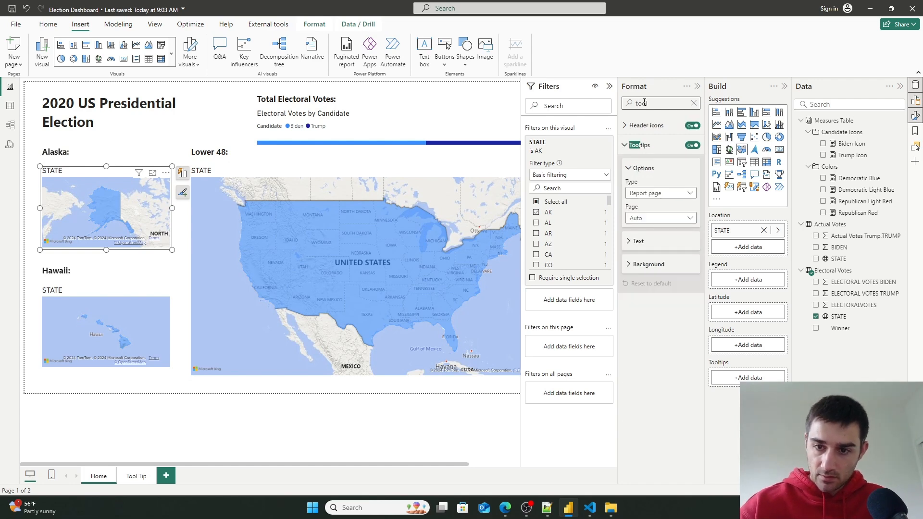
left_click(662, 193)
left_click(649, 217)
left_click(660, 218)
left_click(648, 237)
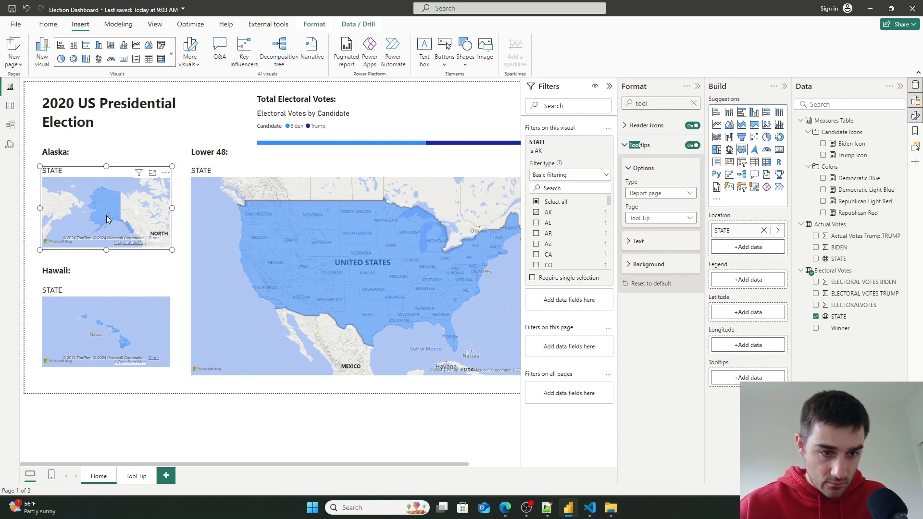
left_click(115, 329)
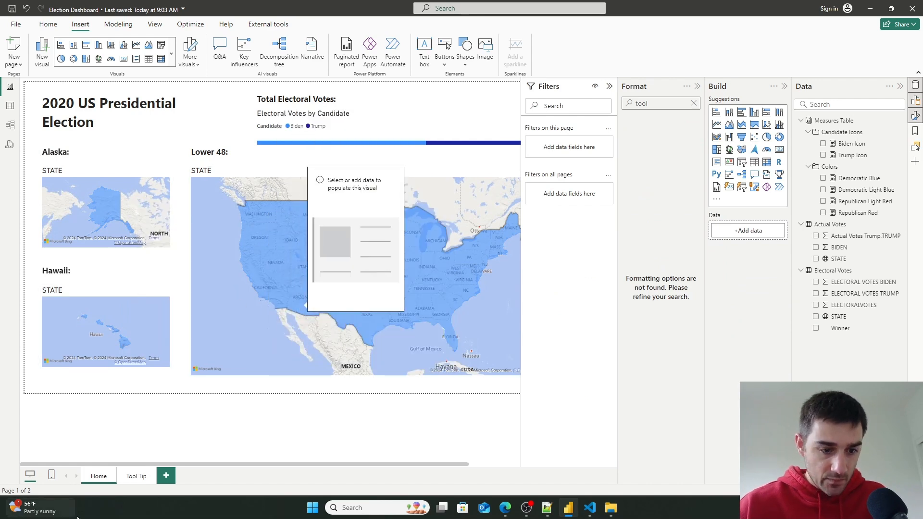
- Add the Electoral Votes STATE field to the card on the Tool Tip page
left_click(136, 476)
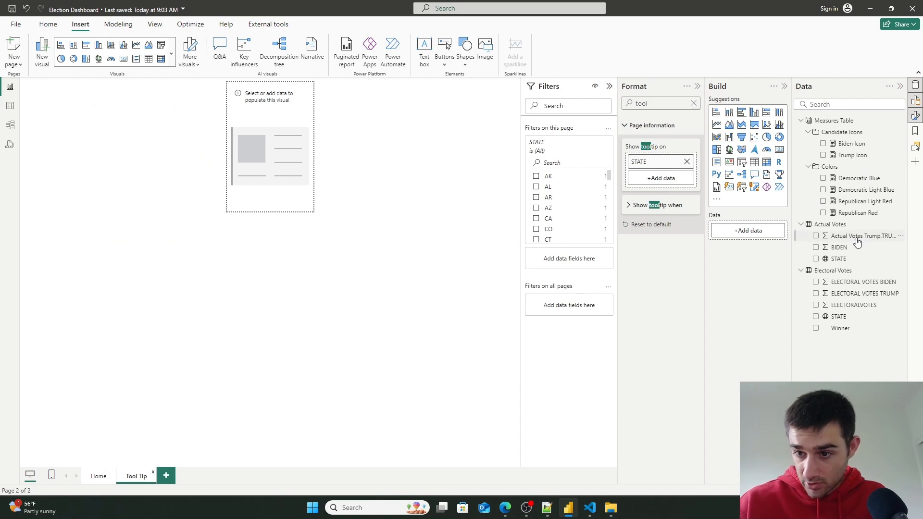
left_click_drag(838, 316, 768, 230)
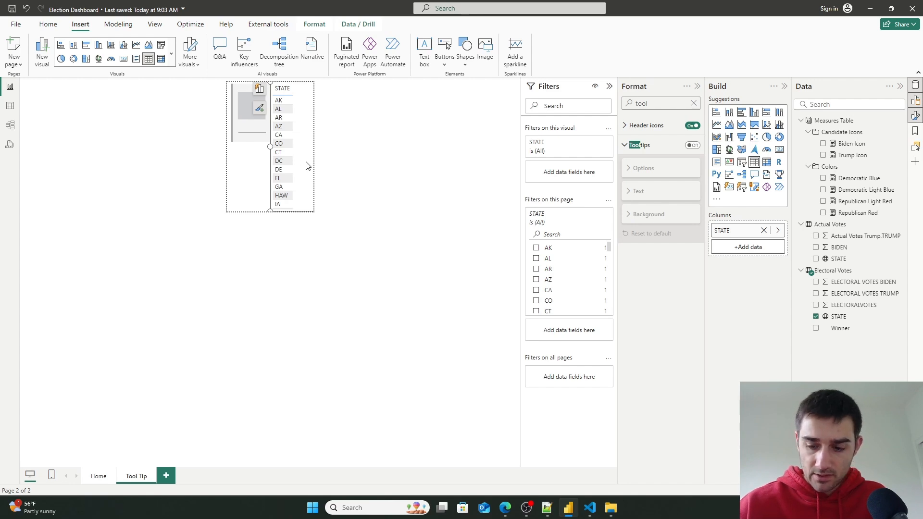
key("ctrl+z")
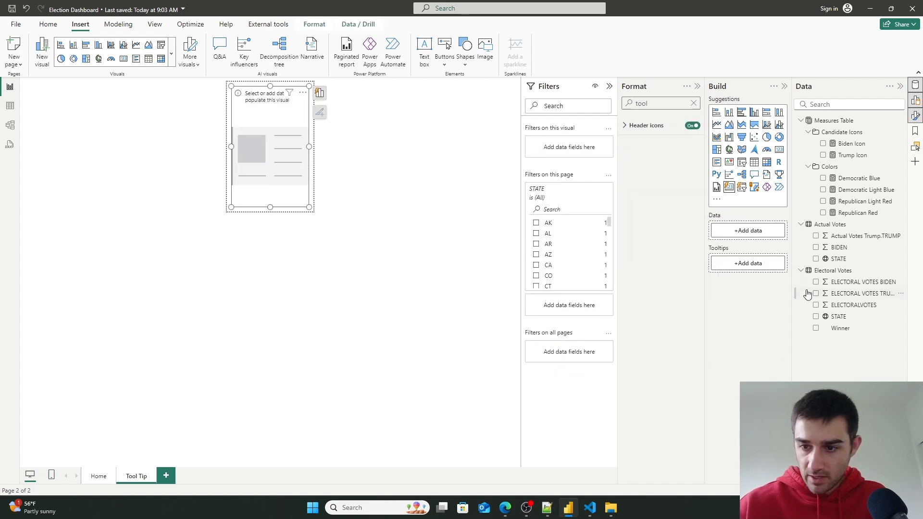
left_click_drag(842, 318, 768, 236)
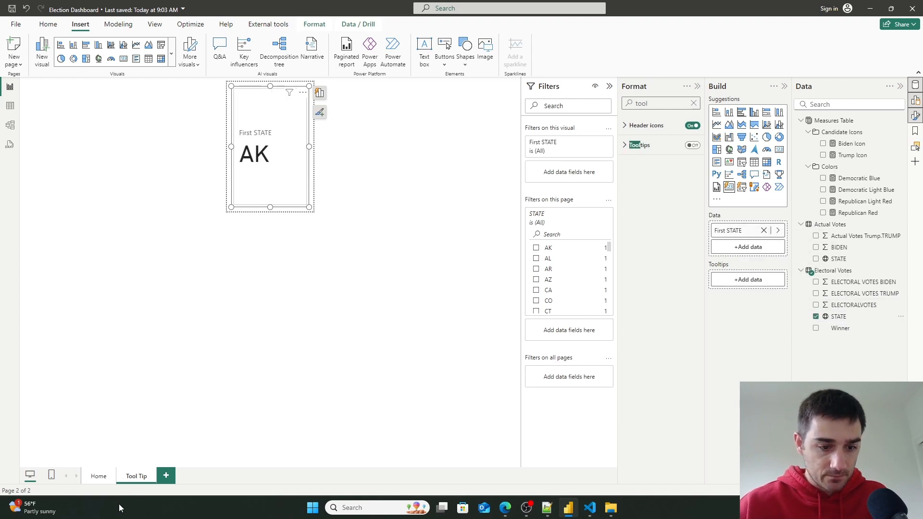
- Return to the Home page and preview the custom state tooltip over the Lower 48 map
left_click(98, 476)
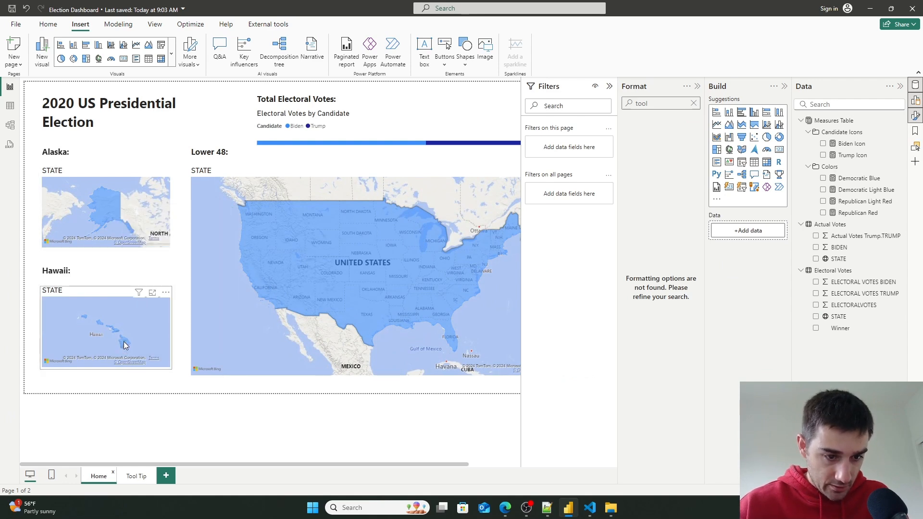
mouse_move(295, 267)
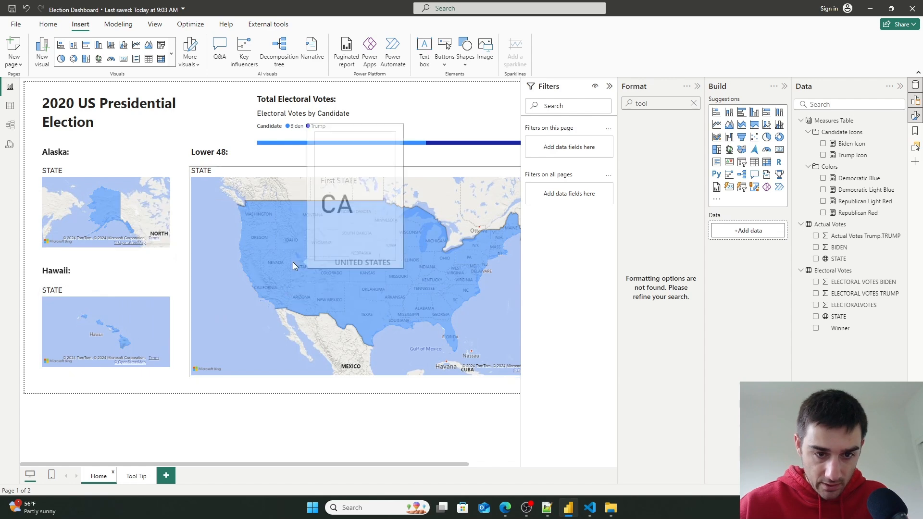
mouse_move(256, 212)
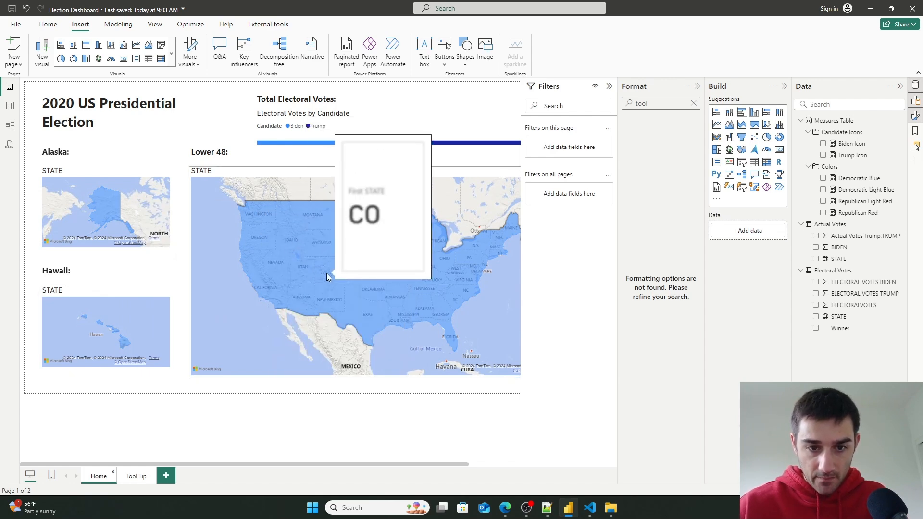
- Collapse the Filters pane
left_click(608, 87)
- Switch to Notepad++ to review the plan's step on adjusting the data model to fill in visuals, then return
left_click(547, 508)
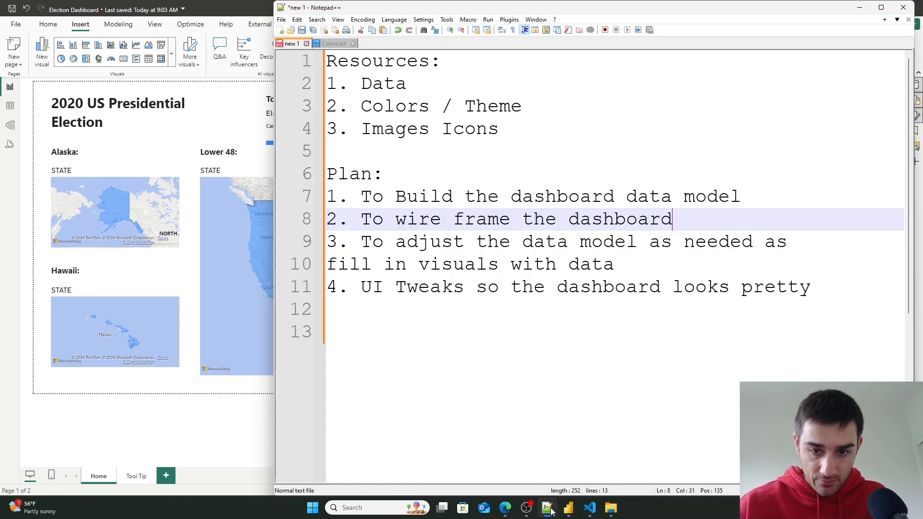
left_click_drag(695, 222, 616, 261)
left_click(455, 241)
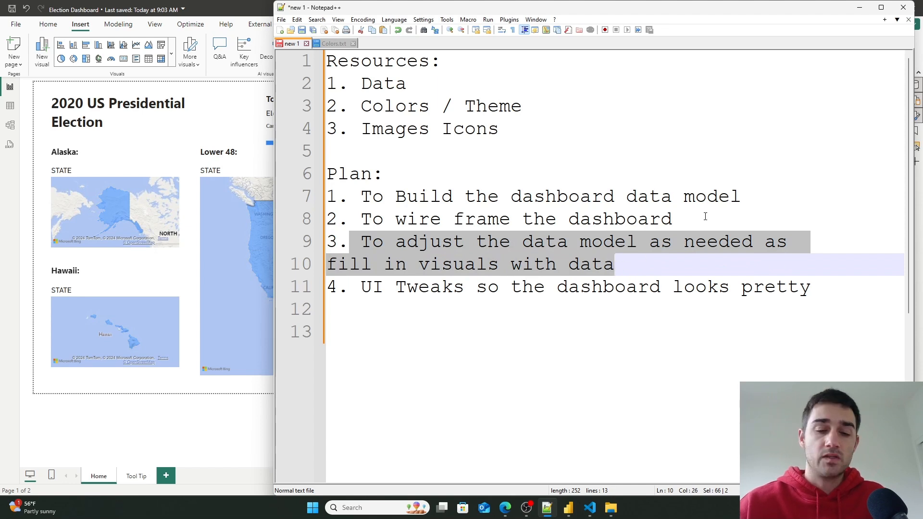
left_click(589, 246)
left_click_drag(534, 243, 366, 250)
left_click(636, 267)
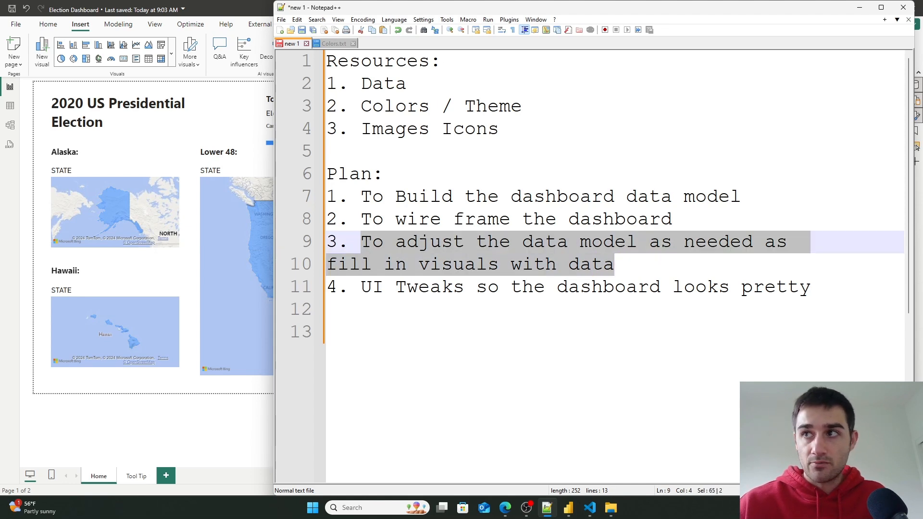
left_click(227, 109)
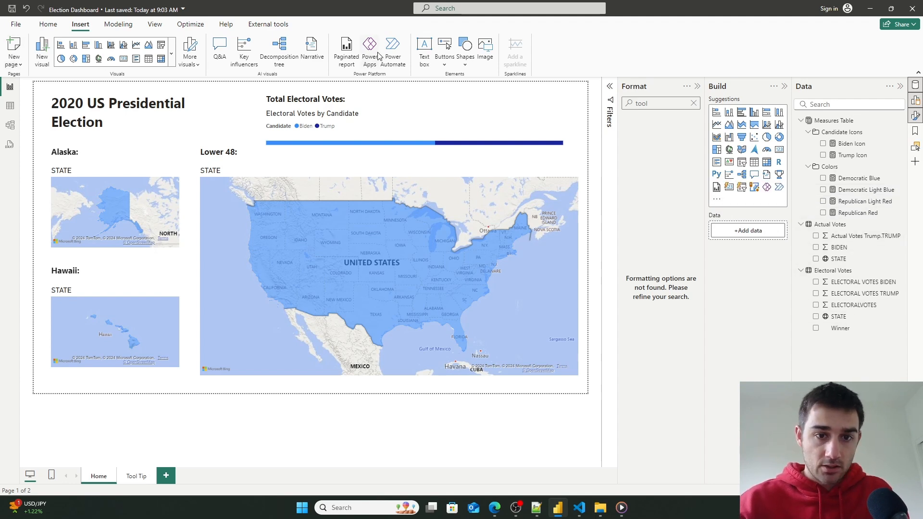
- Create a new measure and name it Fill Color
left_click(116, 24)
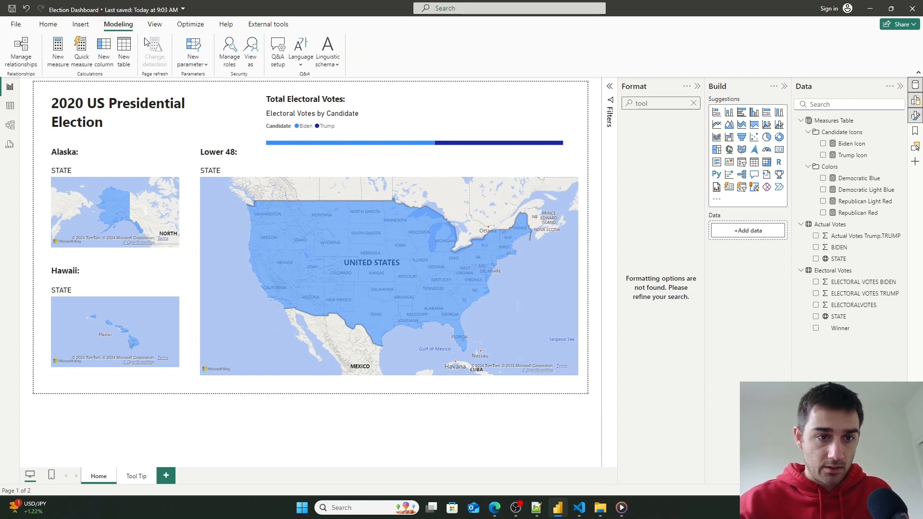
left_click(61, 50)
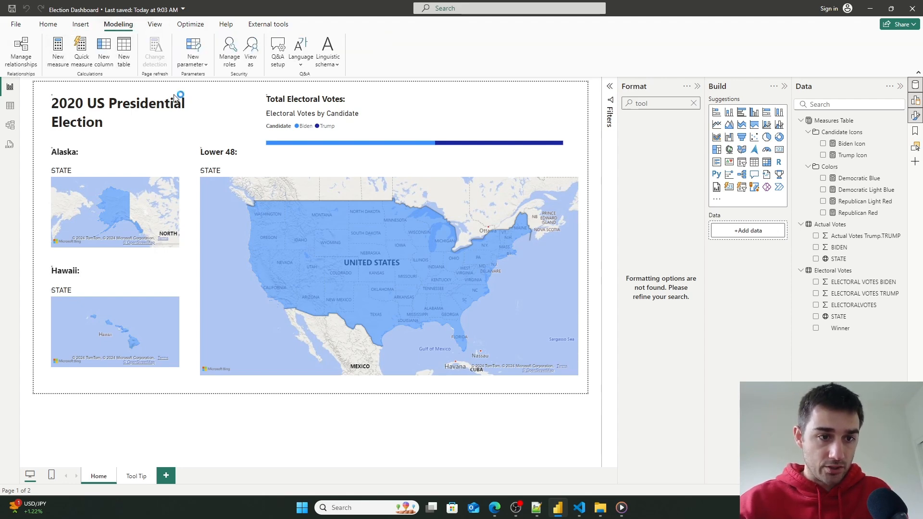
left_click_drag(90, 85, 61, 83)
key("BackSpace")
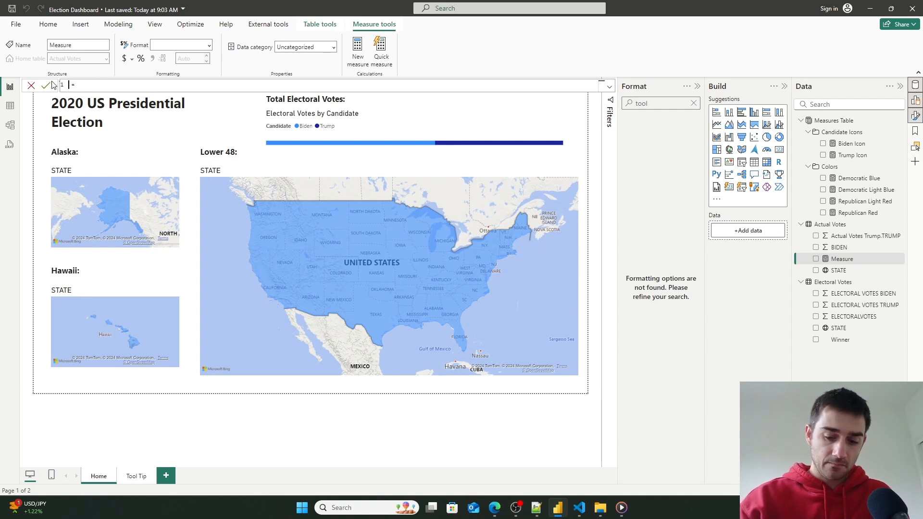
type("Winner Fill Color")
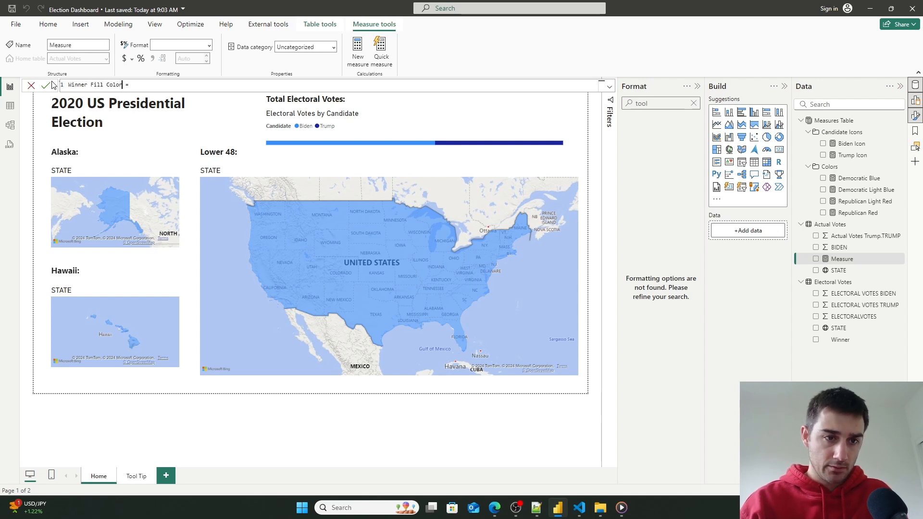
key("Left")
key("Left")
key("Left")
key("Left")
key("Left")
key("Left")
key("Left")
key("Left")
key("BackSpace")
key("ctrl+BackSpace")
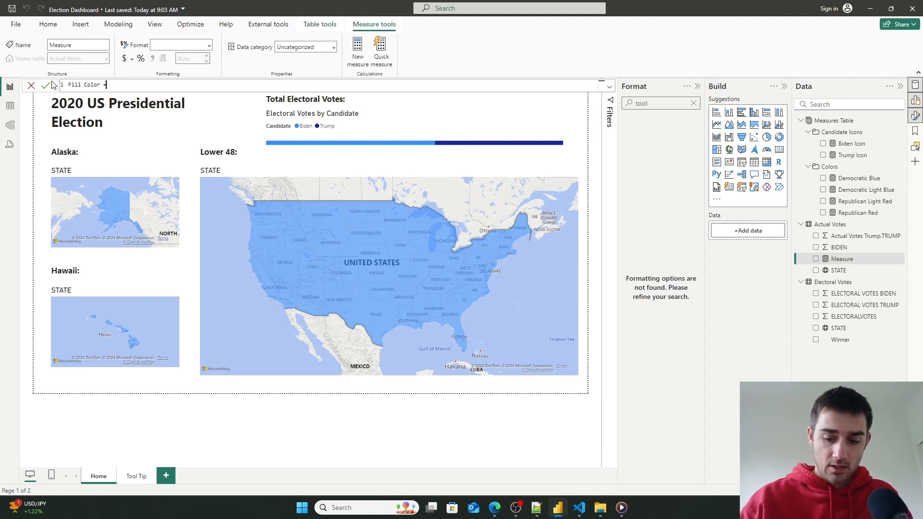
- Write the IF condition testing whether FIRSTNONBLANKVALUE of 'Electoral Votes'[Winner] equals "Biden"
type("if(first")
key("BackSpace")
key("BackSpace")
key("BackSpace")
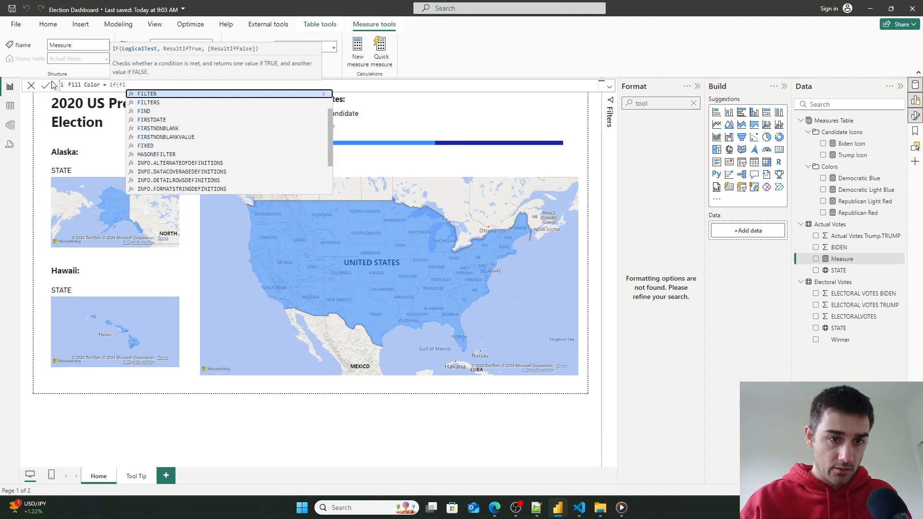
type("rs")
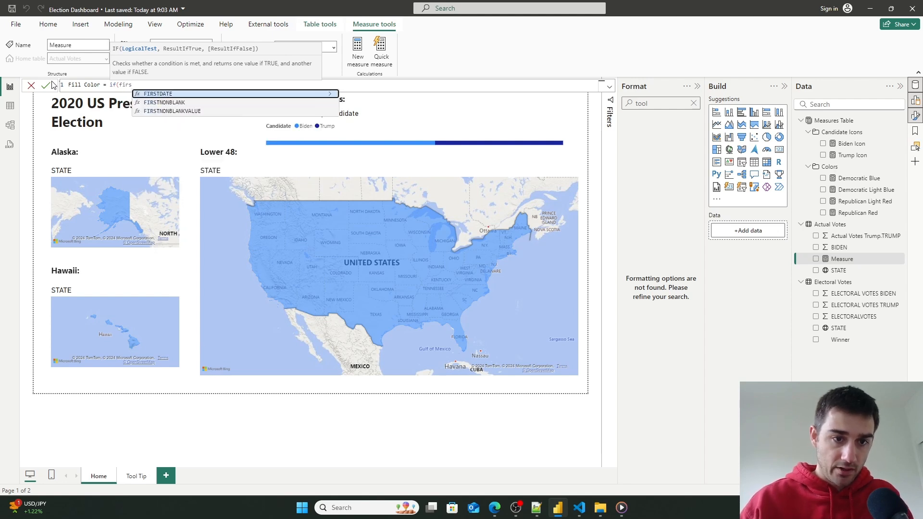
key("Down")
key("Down")
key("Tab")
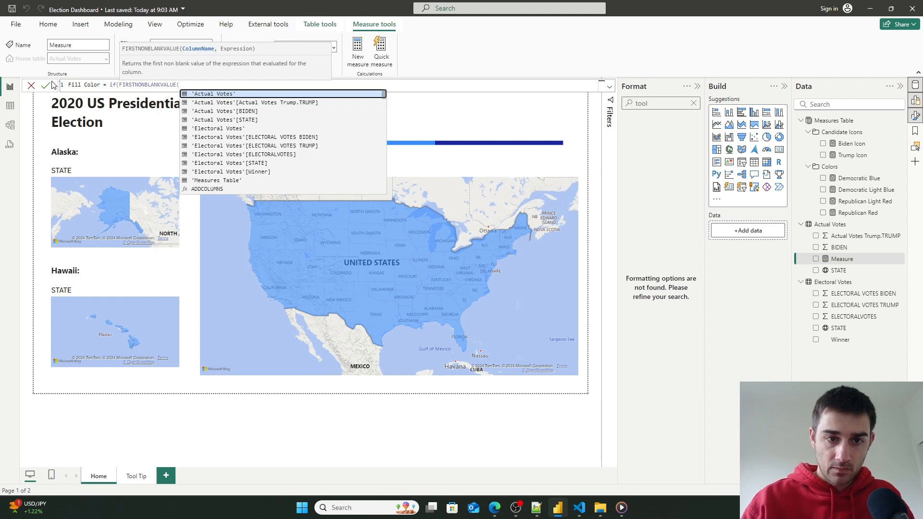
key("Down")
key("Down")
key("Down")
key("Down")
key("Down")
key("Down")
key("Down")
key("Down")
key("Down")
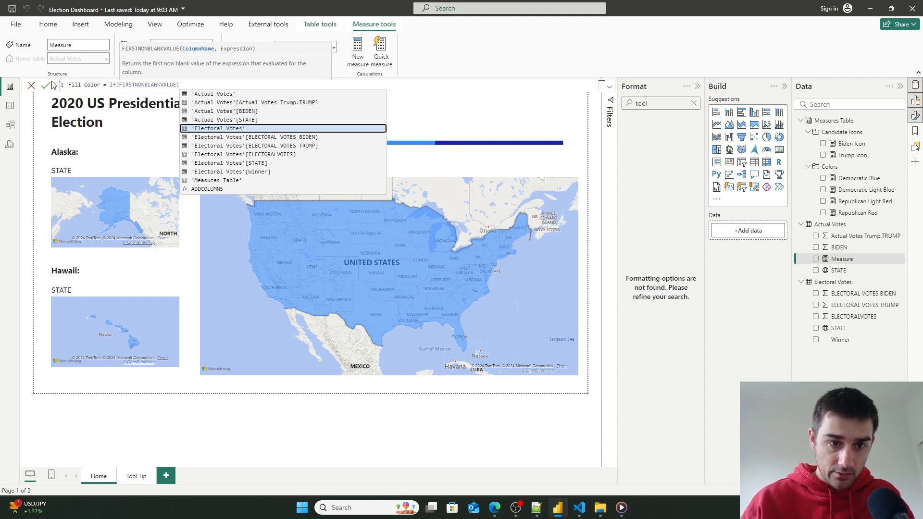
key("Tab")
type("),")
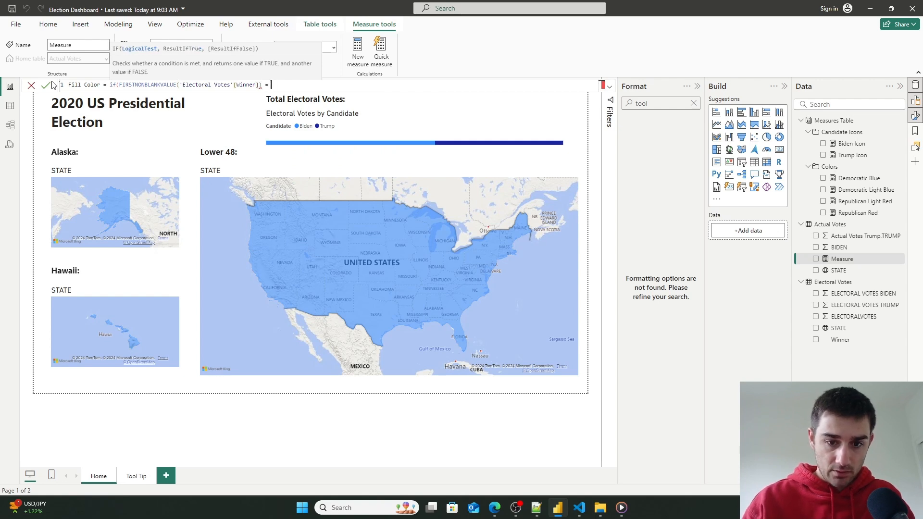
type("\"")
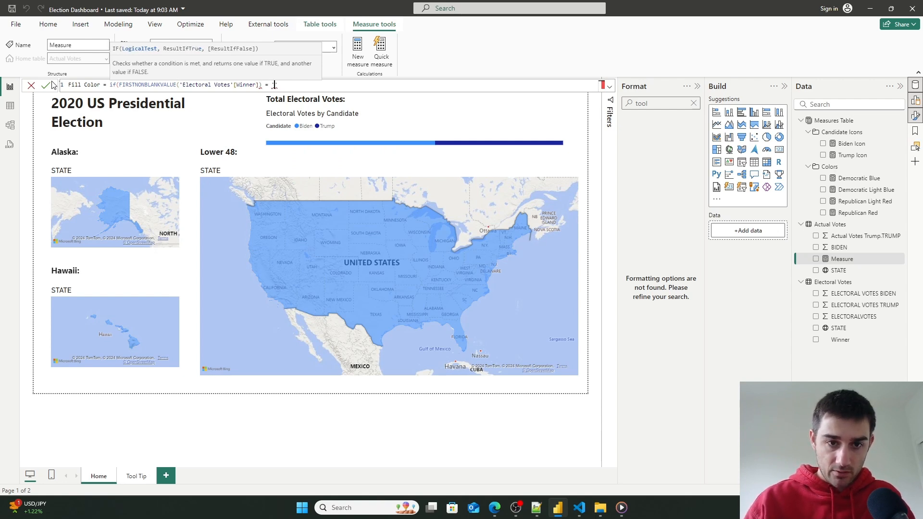
type("Biden'")
key("BackSpace")
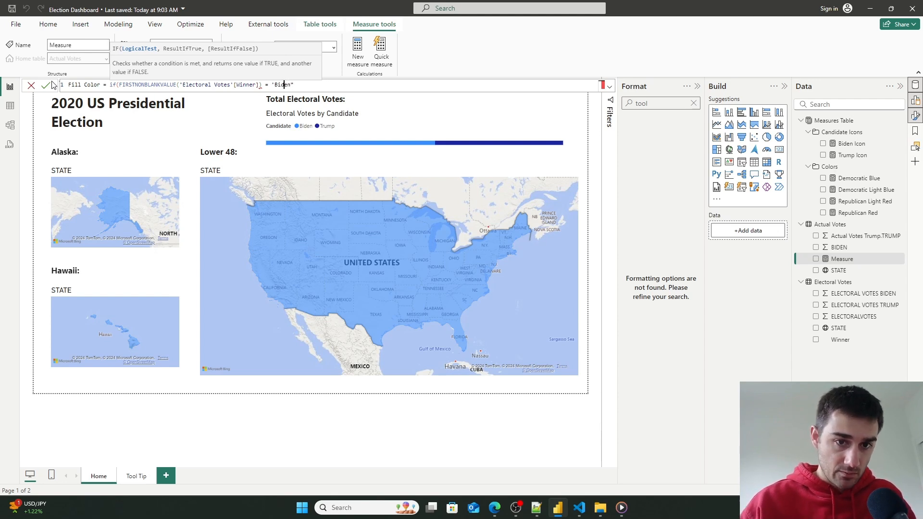
key("BackSpace")
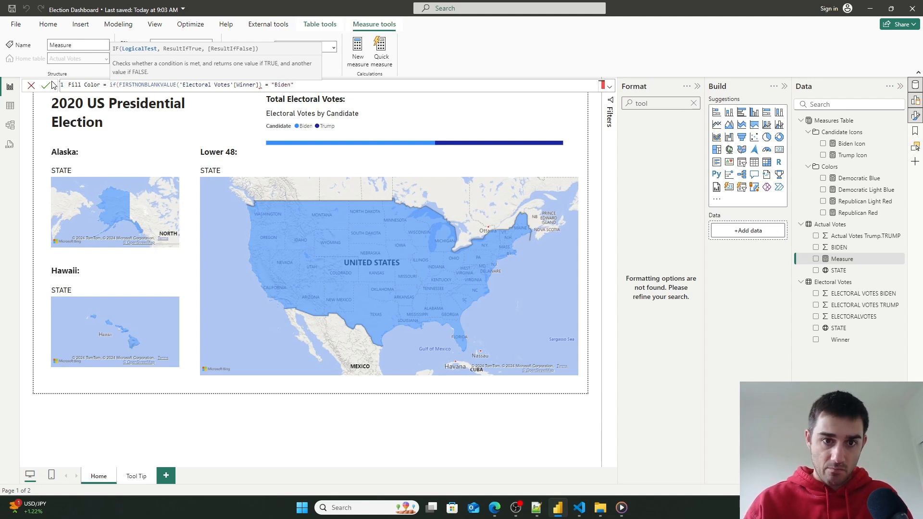
key("Right")
key("Right")
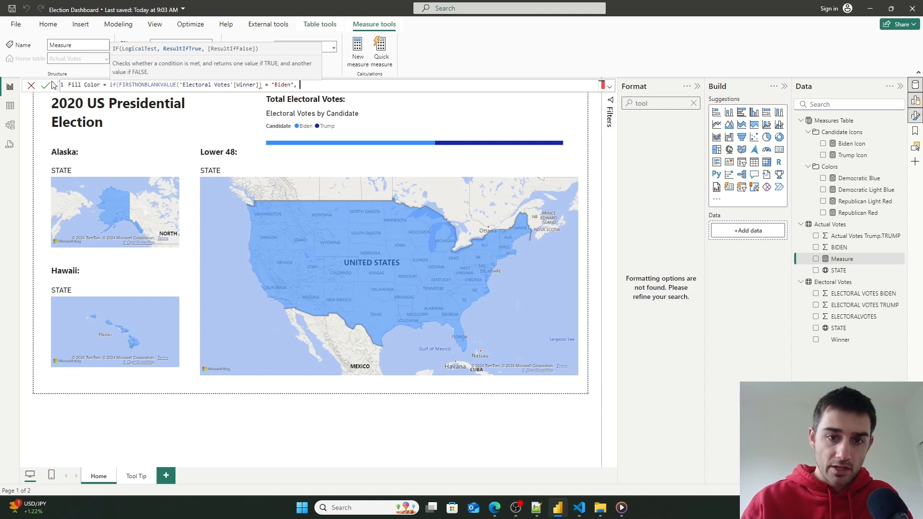
- Add [Democratic Light Blue] as the true result and [Republican Light Red] as the false result, then commit the measure
type(", demo")
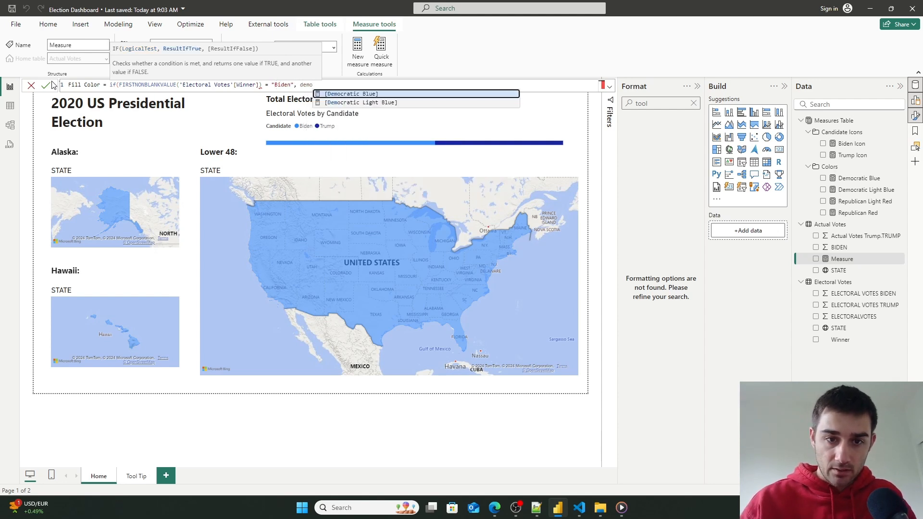
key("Down")
key("Tab")
type(", [")
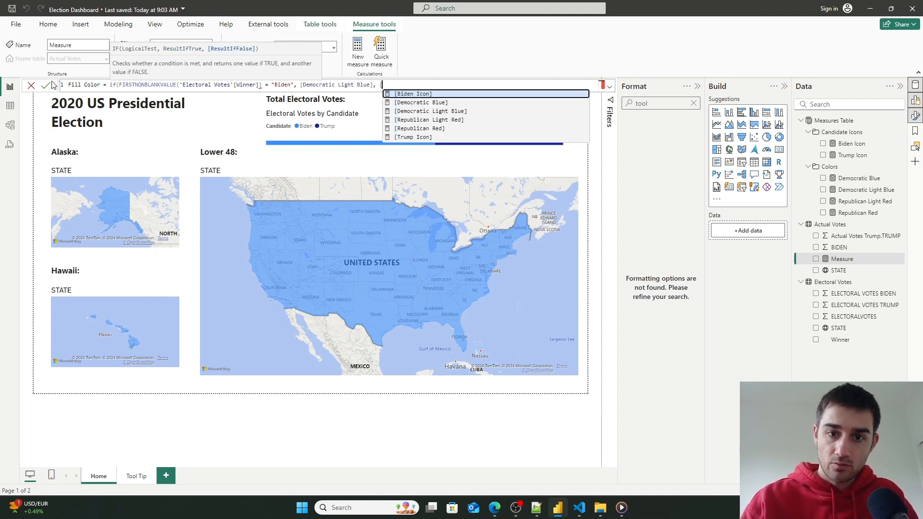
key("Down")
key("Down")
key("Down")
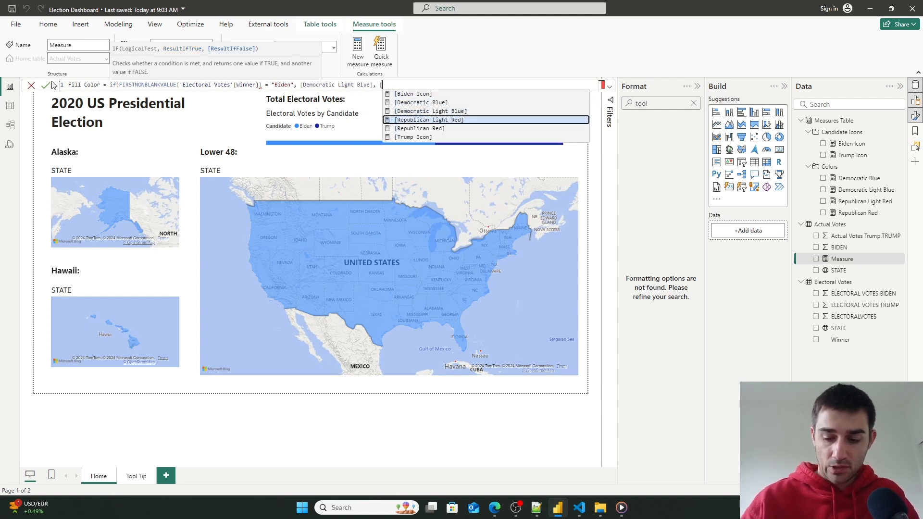
key("Tab")
type(")")
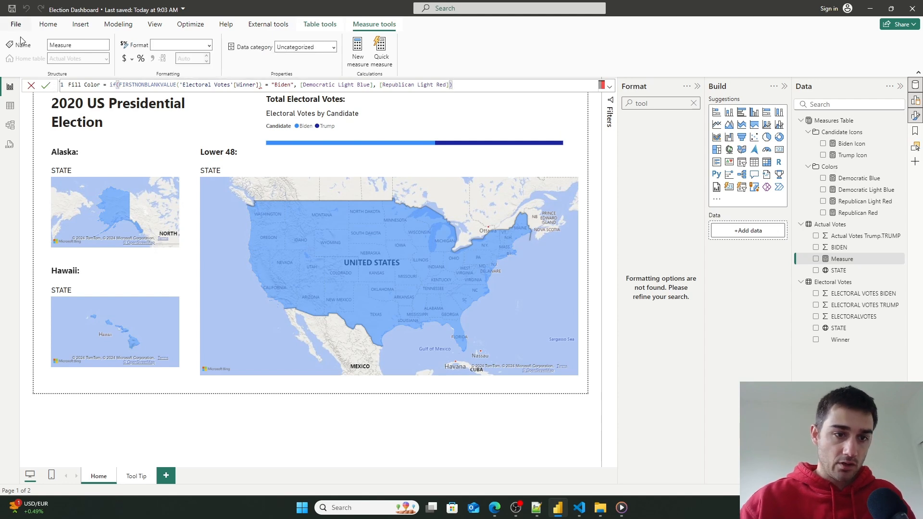
left_click(46, 86)
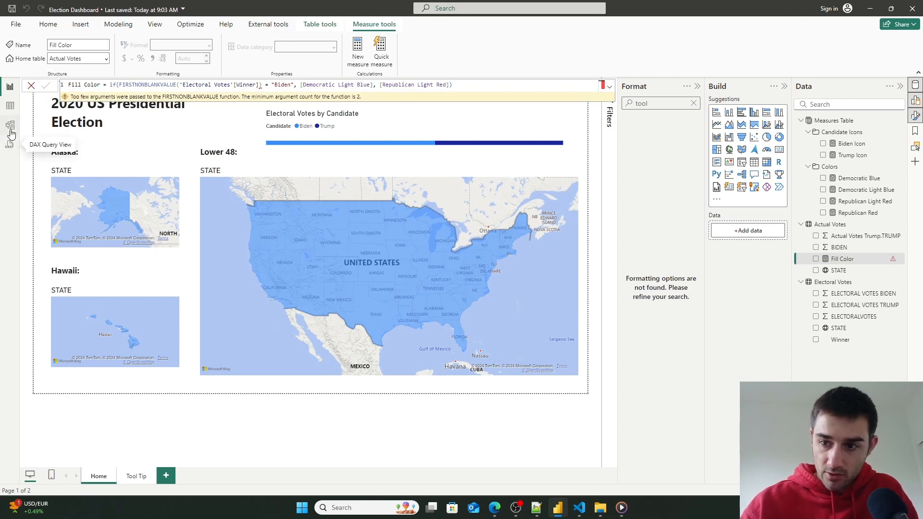
- Replace FIRSTNONBLANKVALUE with MAX around 'Electoral Votes'[Winner] in the Fill Color formula and commit it
left_click(262, 86)
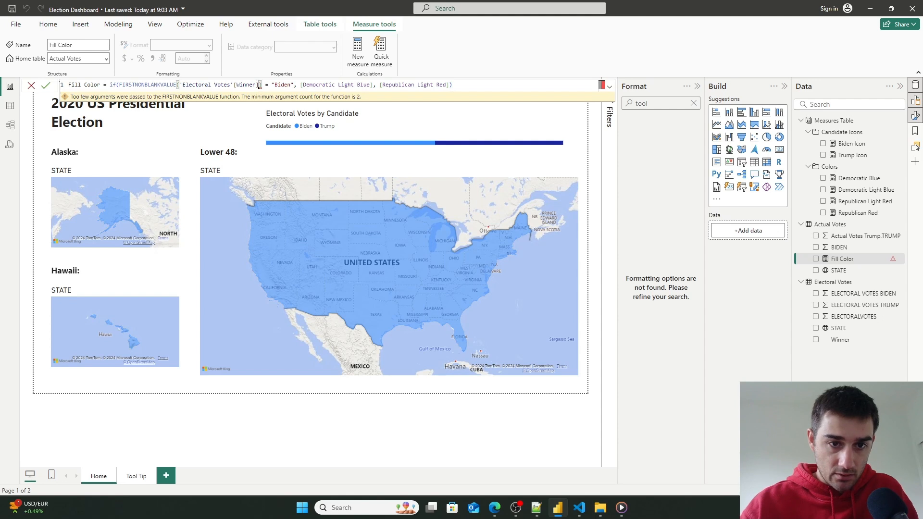
type(",")
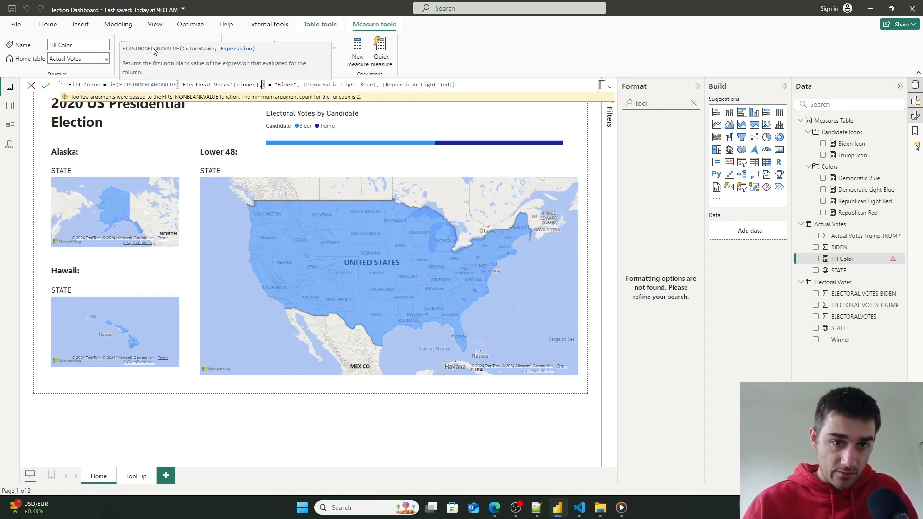
key("Right")
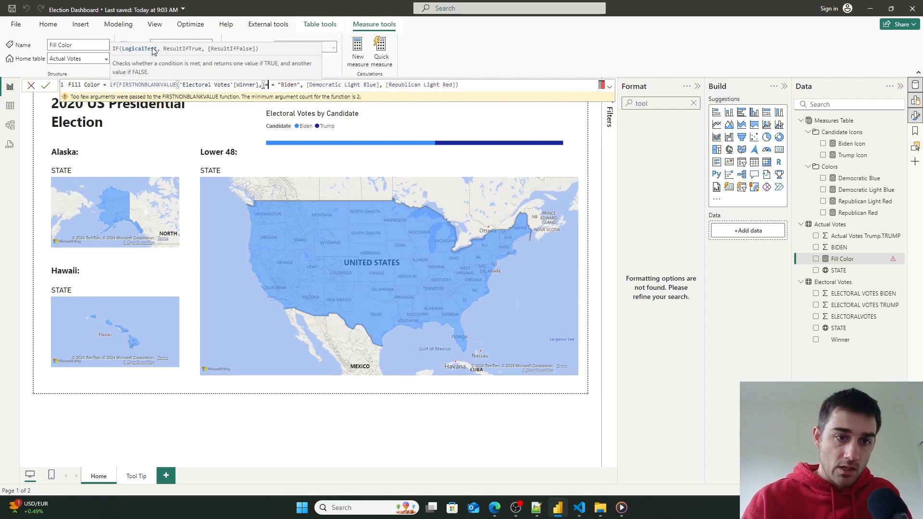
key("BackSpace")
key("BackSpace")
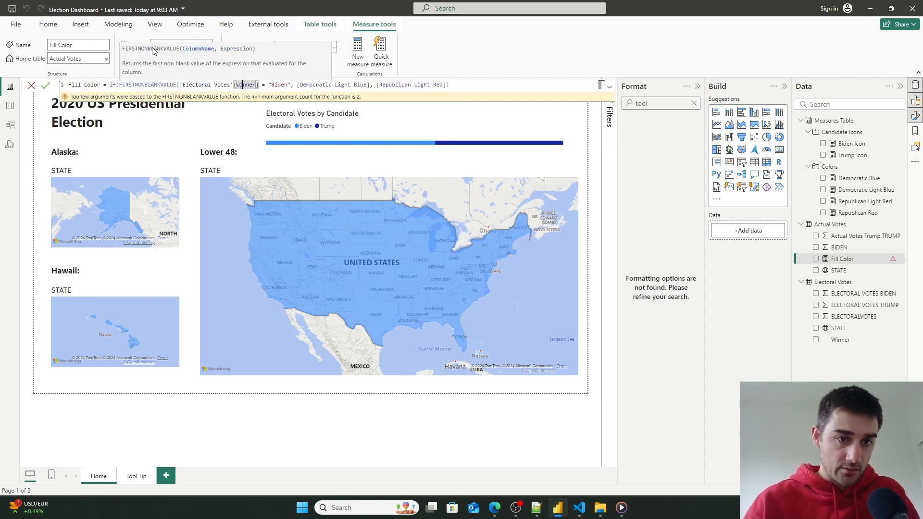
key("Left")
key("Left")
key("Left")
key("Left")
key("Left")
key("Left")
key("Left")
key("BackSpace")
key("BackSpace")
key("BackSpace")
key("BackSpace")
key("BackSpace")
key("BackSpace")
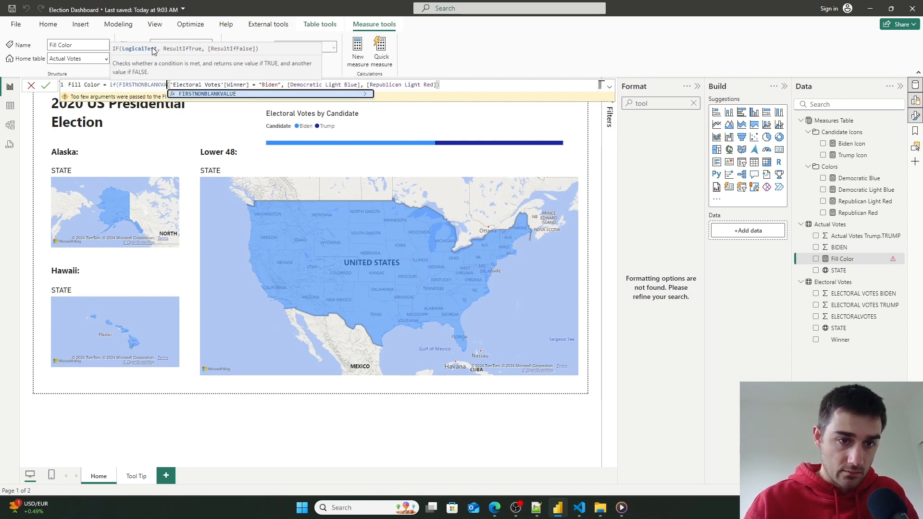
key("BackSpace")
key("BackSpace")
key("BackSpace")
key("BackSpace")
key("BackSpace")
key("BackSpace")
key("BackSpace")
key("BackSpace")
key("BackSpace")
key("BackSpace")
key("BackSpace")
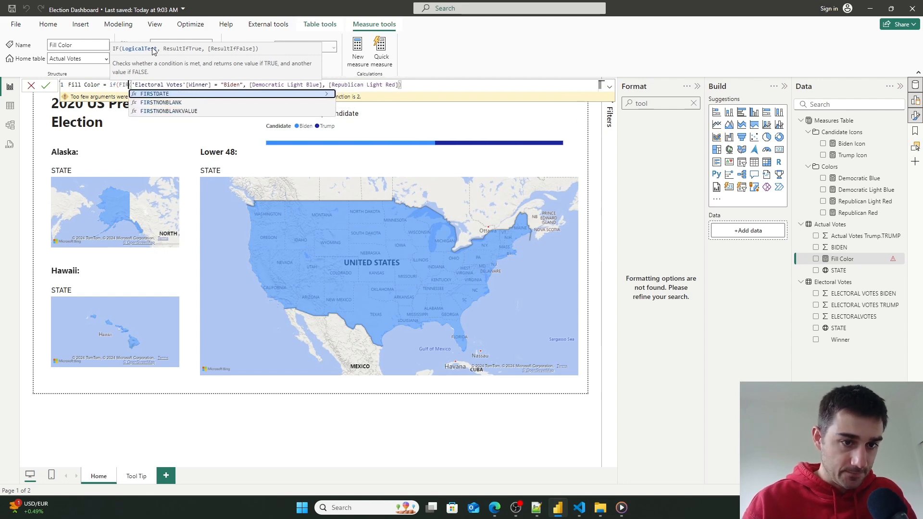
key("BackSpace")
type("max")
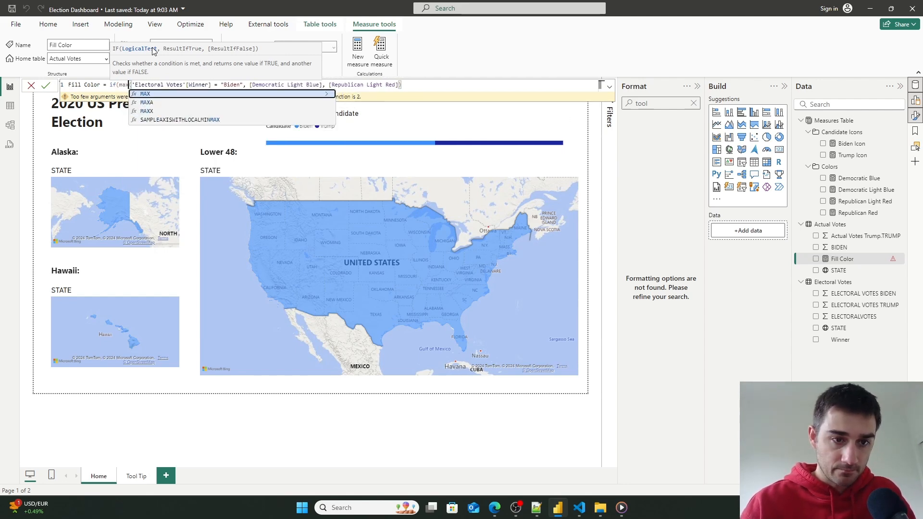
left_click(142, 94)
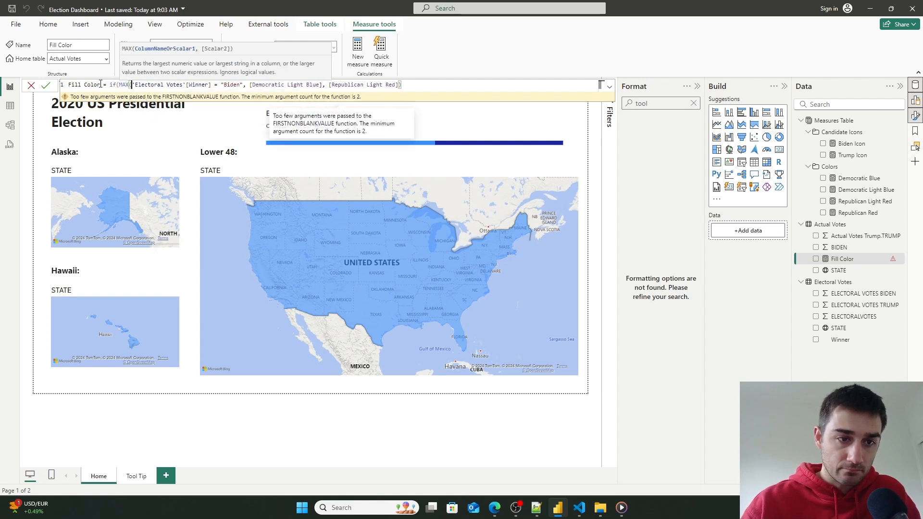
left_click(42, 86)
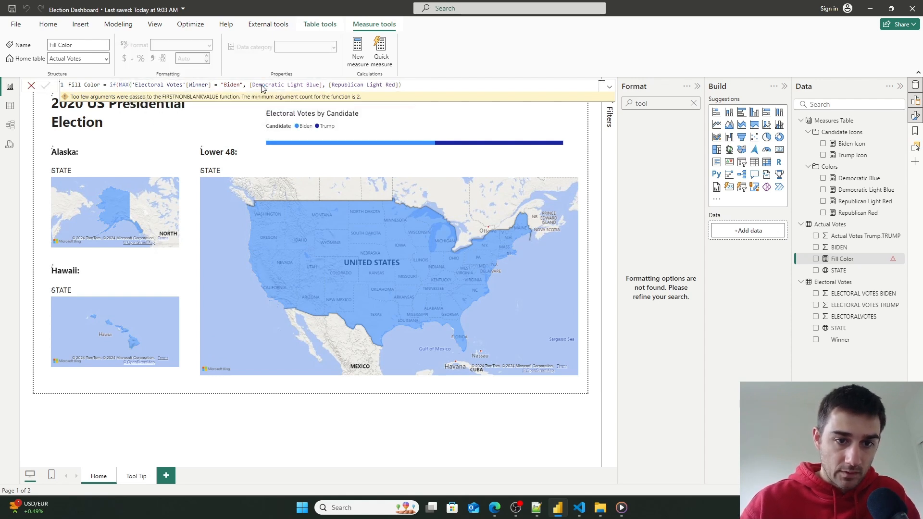
- Fix the parentheses in the Fill Color formula so MAX closes right after 'Electoral Votes'[Winner], and commit it
left_click(405, 85)
type(")")
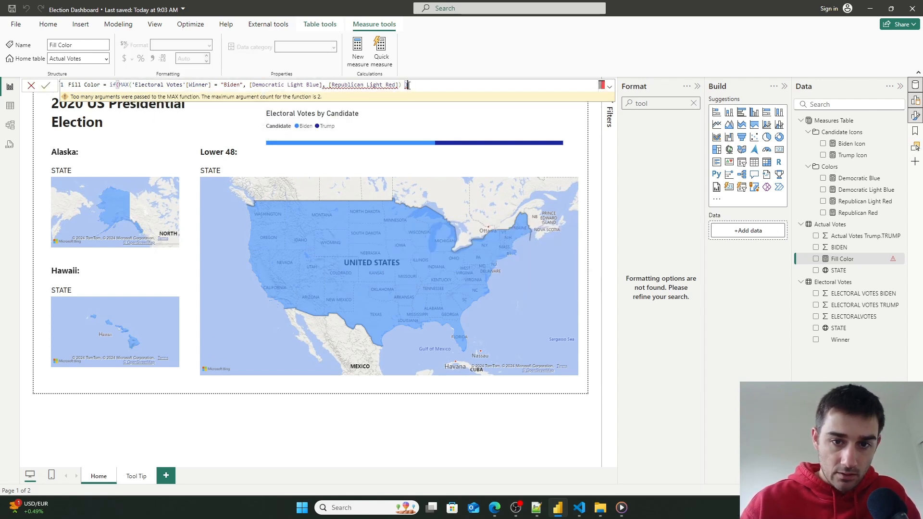
left_click(338, 85)
left_click(411, 85)
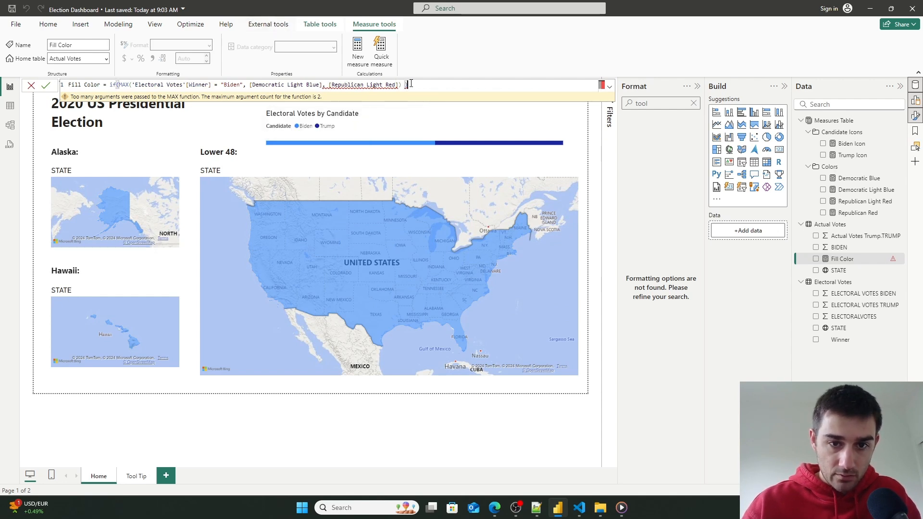
left_click(251, 86)
left_click(210, 85)
type(")")
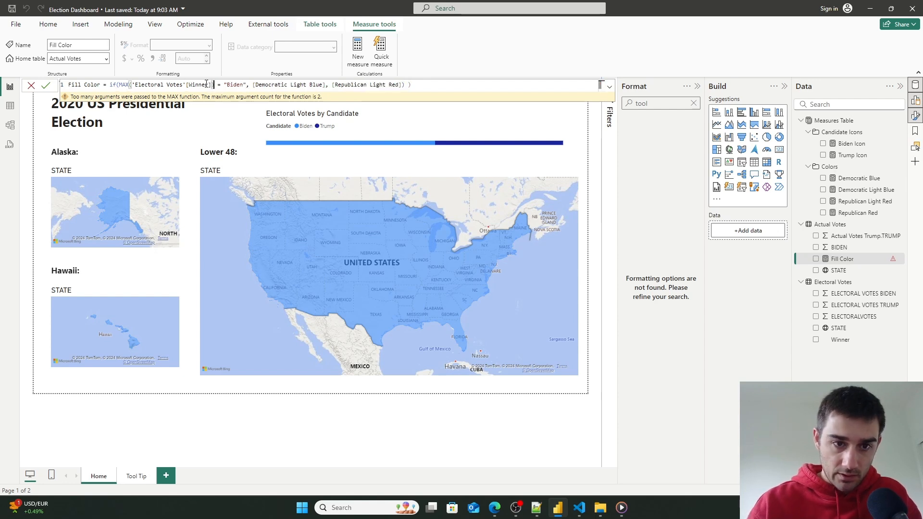
left_click(416, 81)
key("BackSpace")
key("BackSpace")
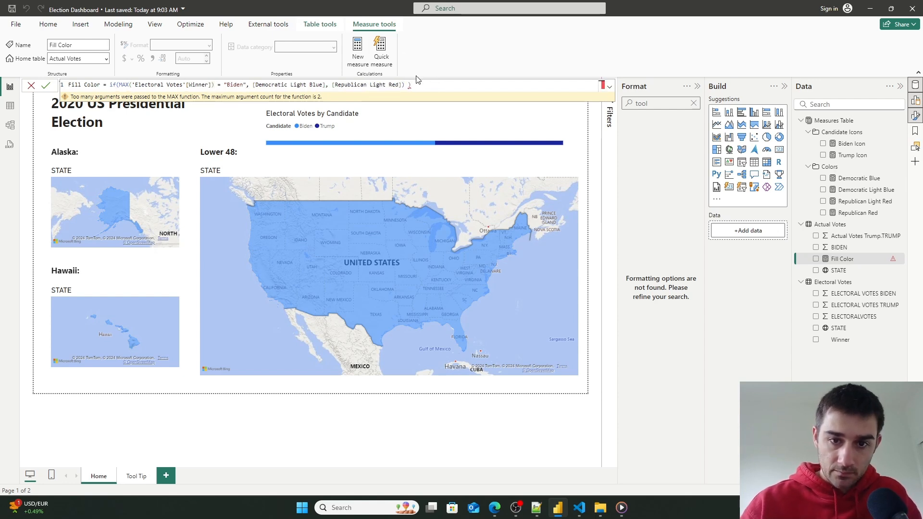
left_click(46, 85)
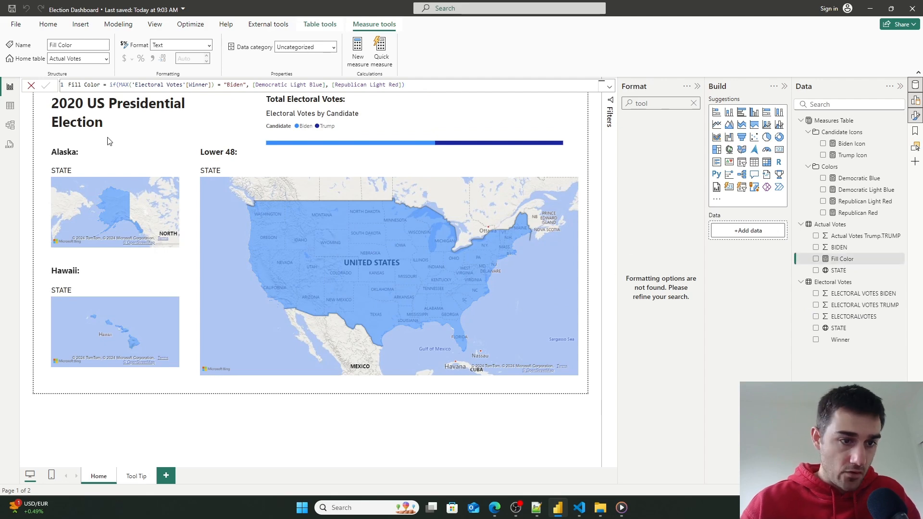
- Set the Fill Color measure's display folder to Colors and move its home table to Measures Table
left_click(10, 125)
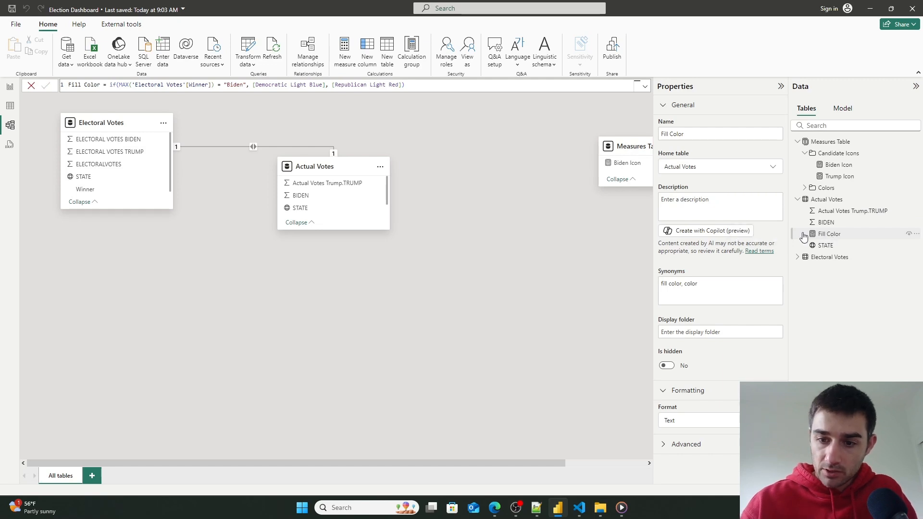
left_click(695, 333)
type("Colors")
key("Return")
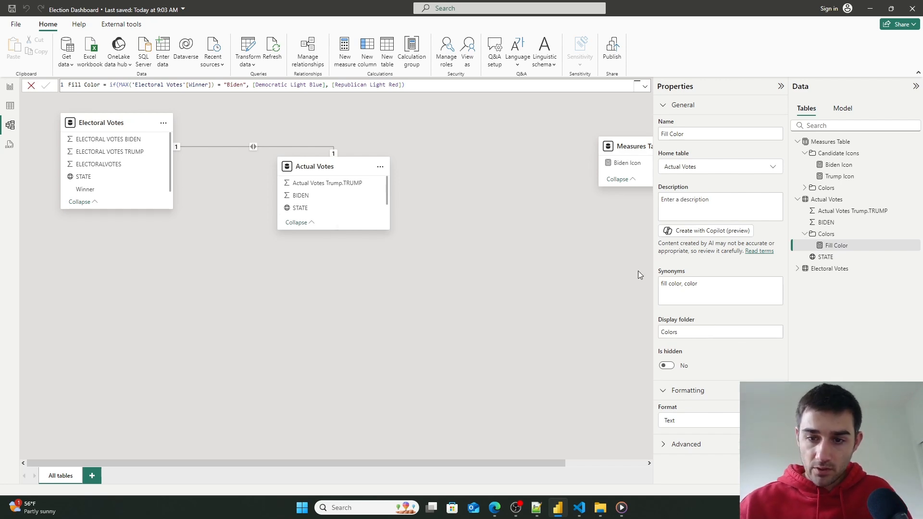
left_click(723, 167)
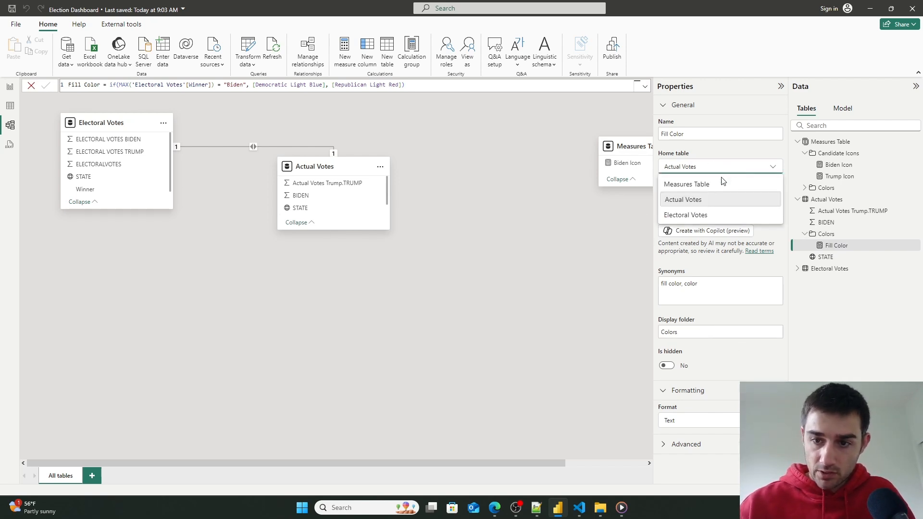
left_click(687, 185)
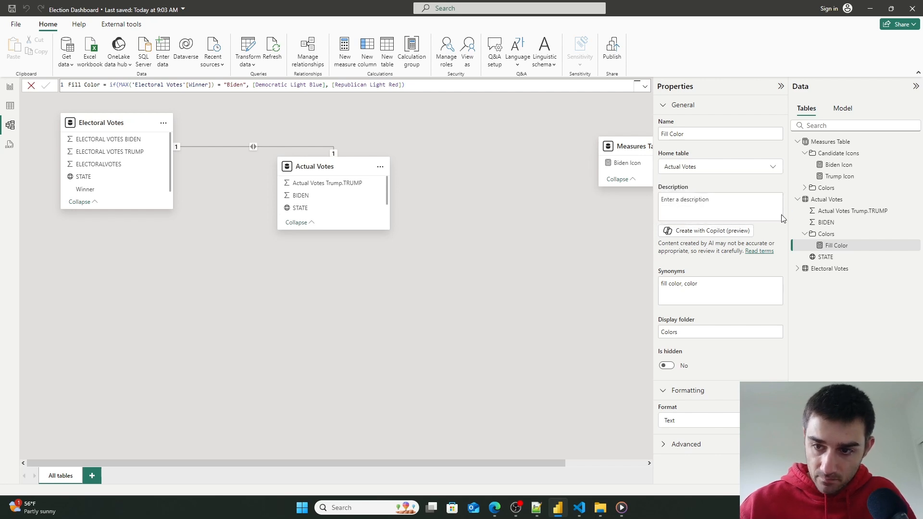
- Open conditional formatting for the Lower 48 map's default fill color
left_click(10, 107)
left_click(11, 89)
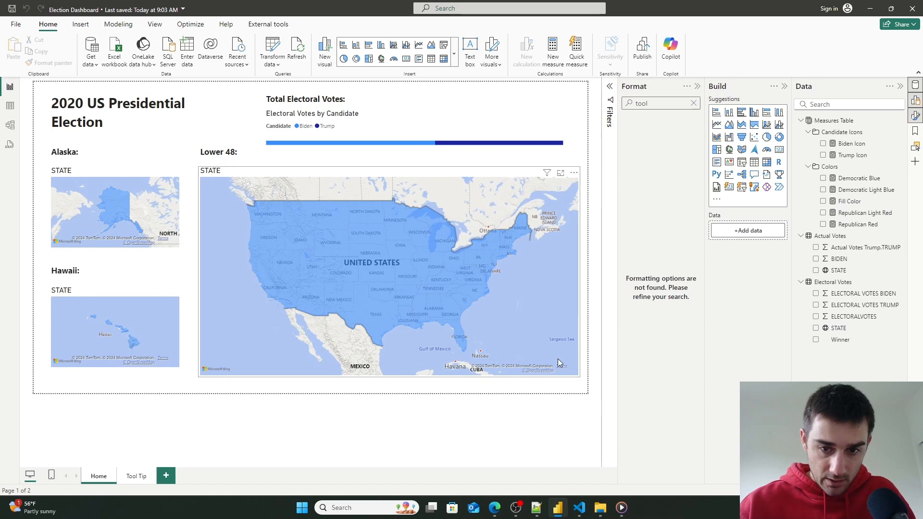
left_click(555, 338)
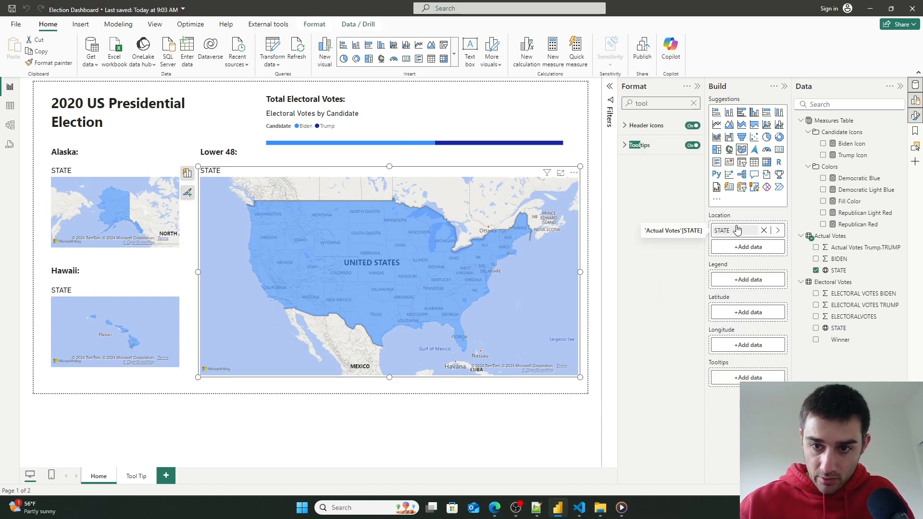
left_click(694, 103)
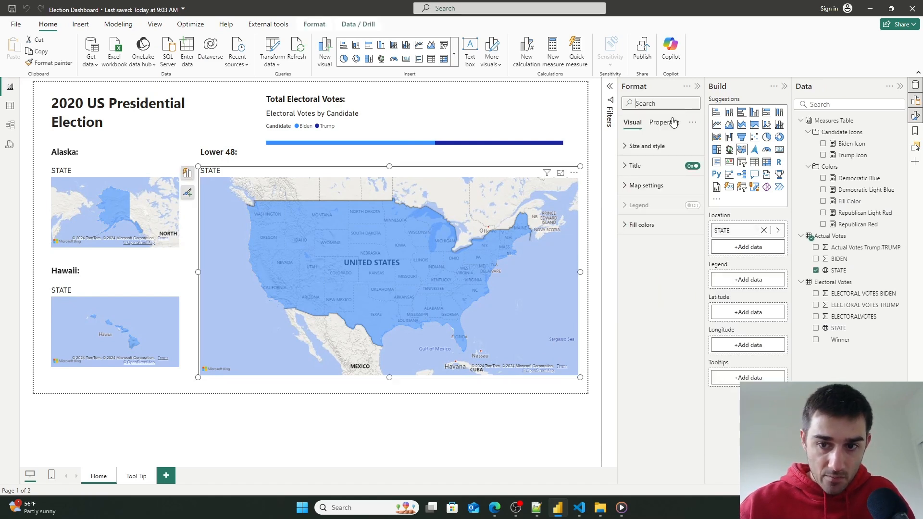
left_click(631, 225)
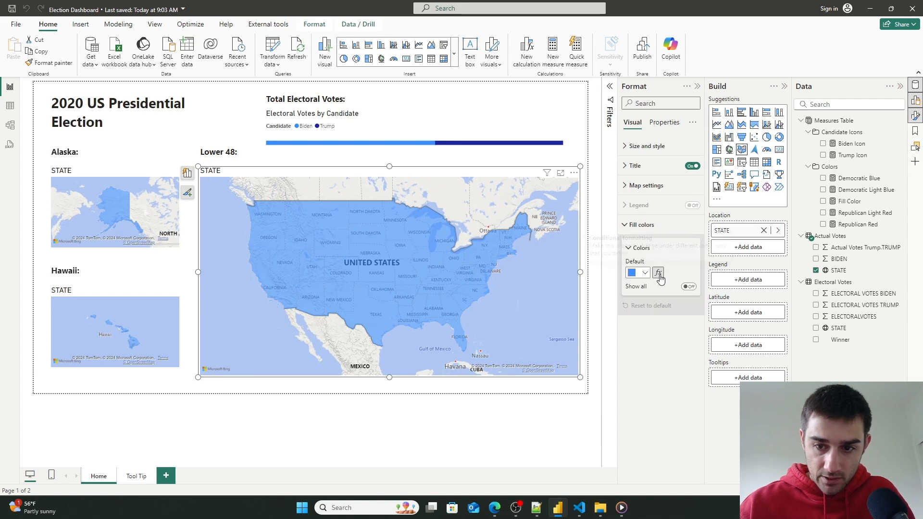
left_click(658, 273)
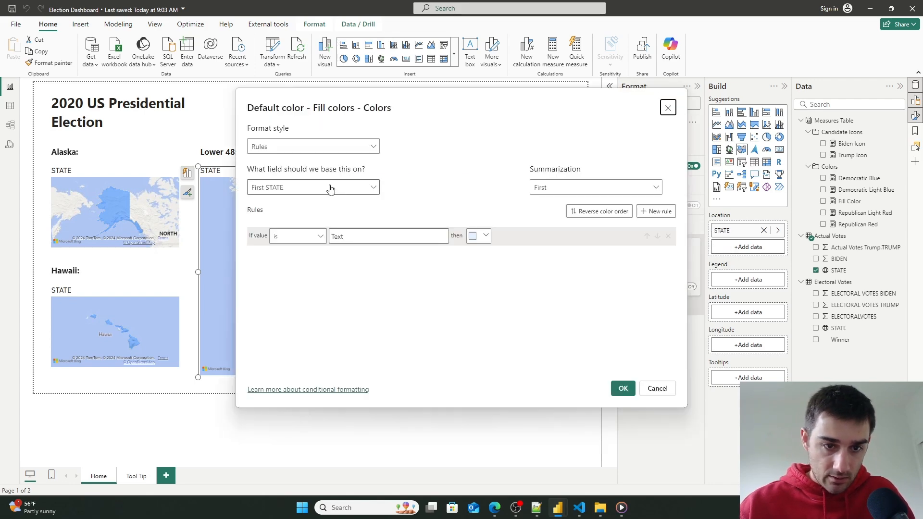
- Format the map fill by Field value based on the Fill Color measure and apply it
left_click(336, 146)
left_click(297, 195)
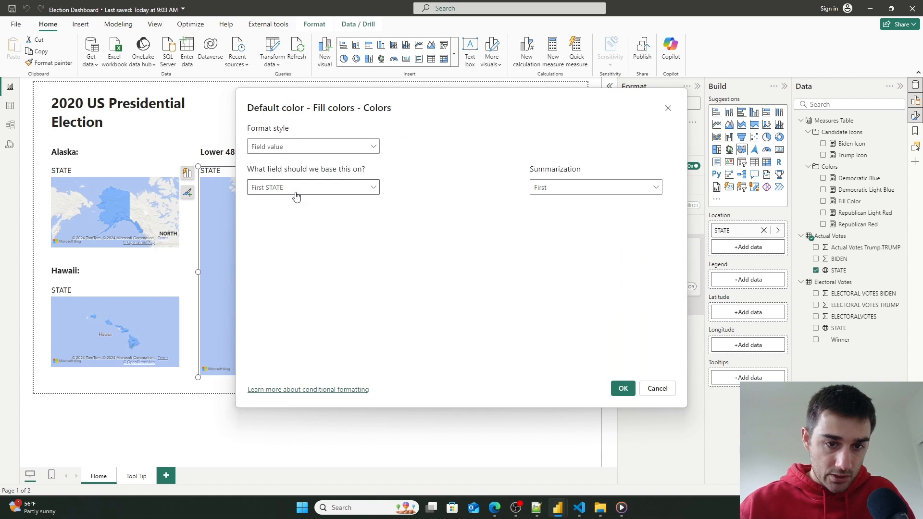
left_click(296, 189)
left_click(256, 222)
left_click(263, 244)
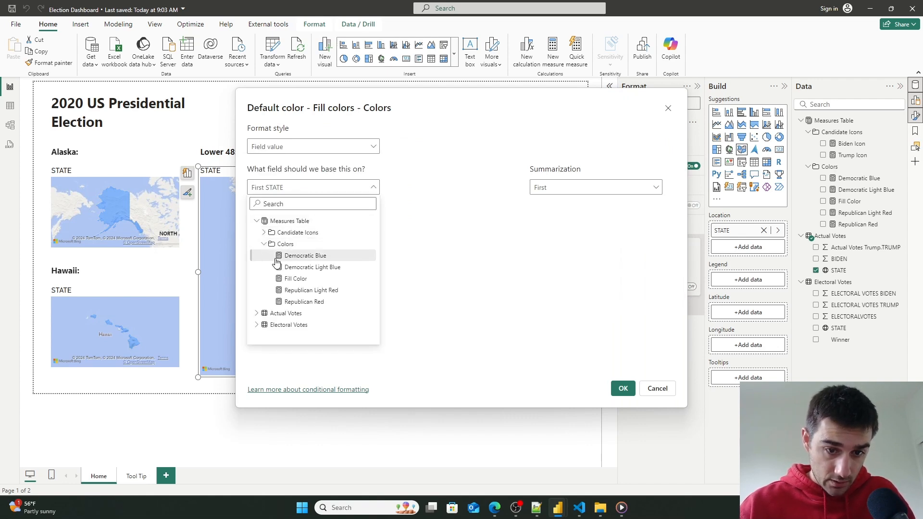
left_click(295, 280)
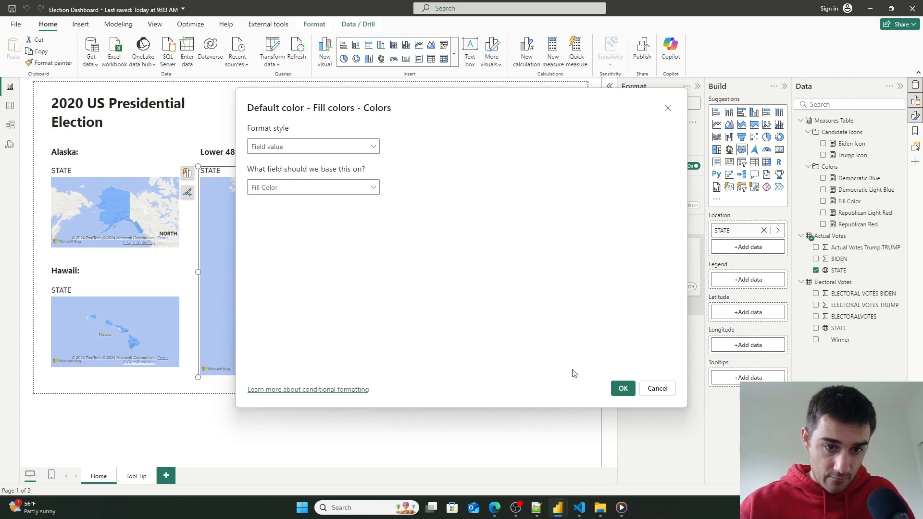
left_click(622, 388)
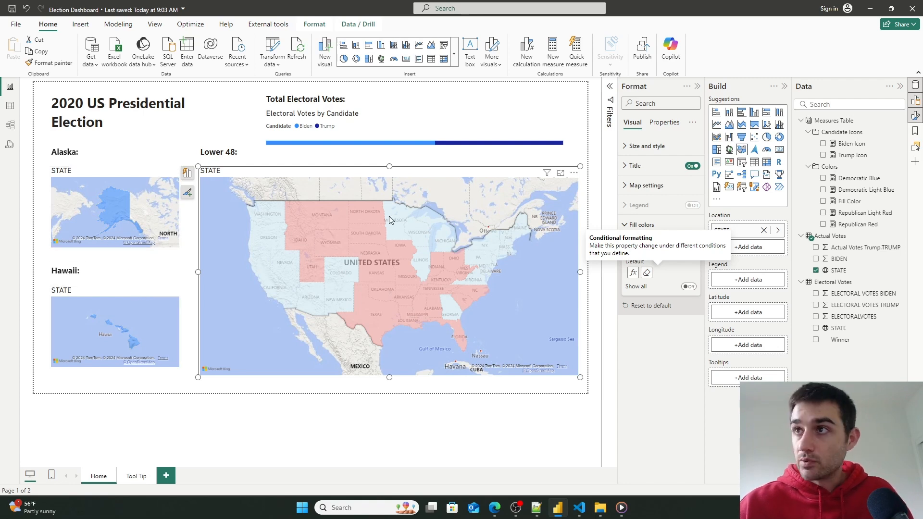
- Copy the Democratic Blue hex code and paste it into a web hex color picker
mouse_move(388, 215)
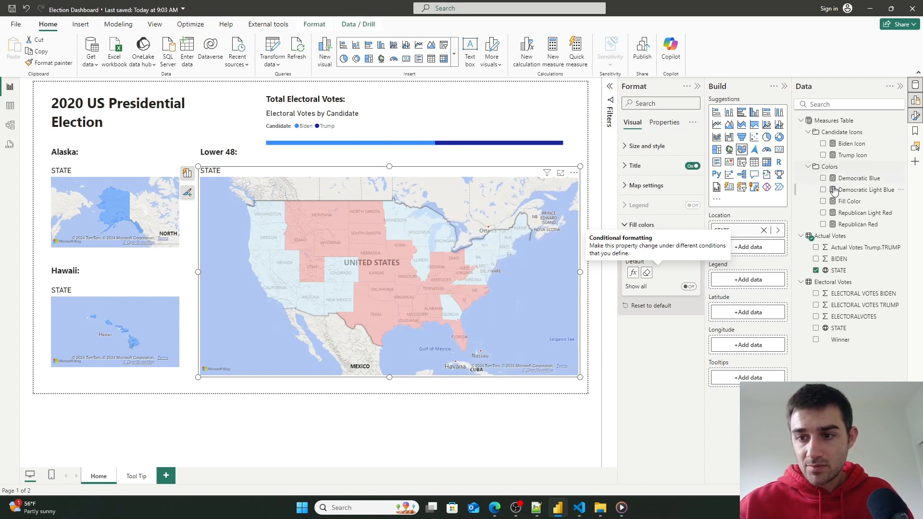
left_click(858, 180)
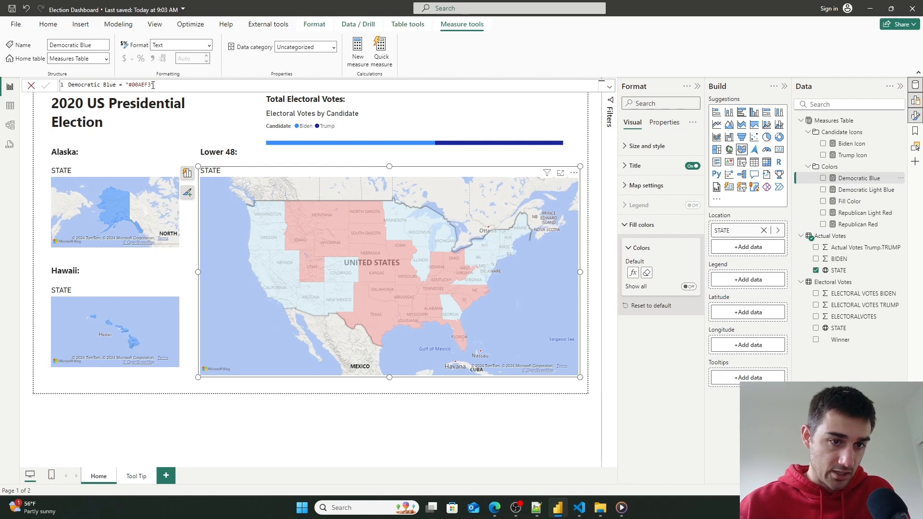
double_click(132, 85)
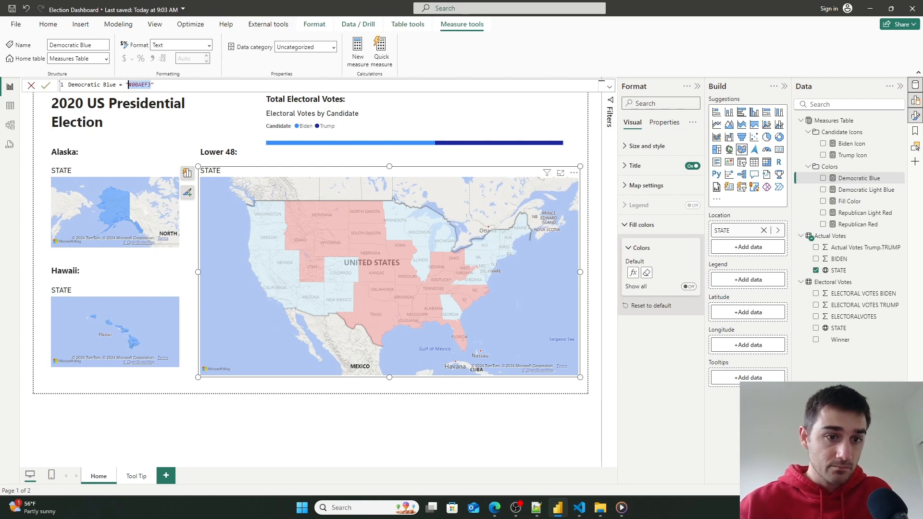
key("alt+Tab")
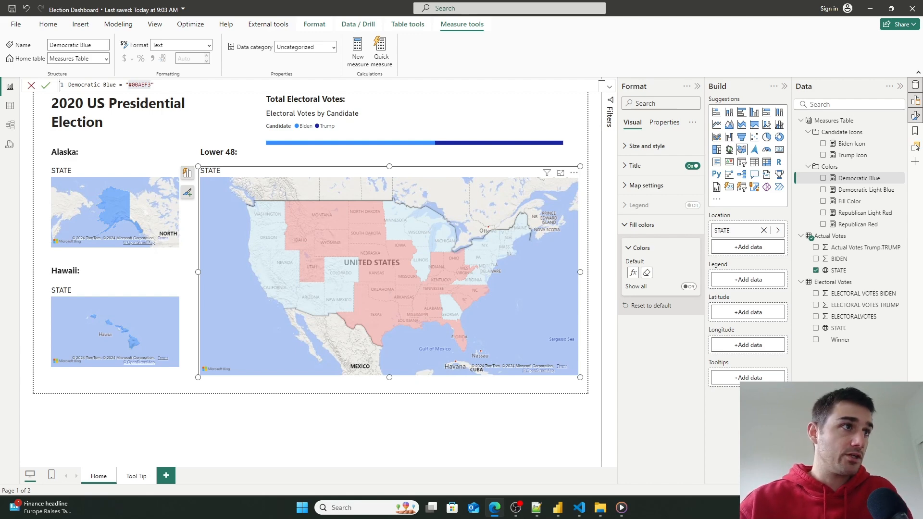
left_click_drag(480, 518, 534, 106)
left_click(247, 292)
left_click_drag(247, 291, 175, 283)
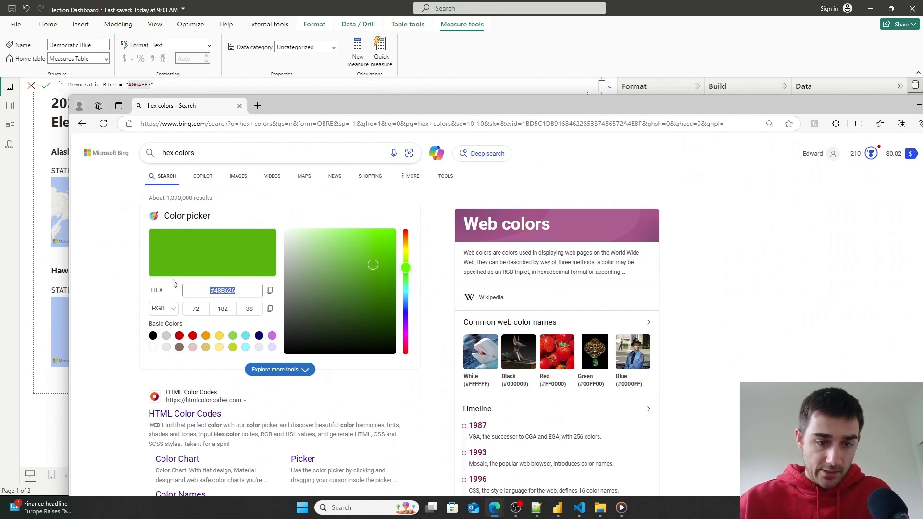
type("#00AEF3")
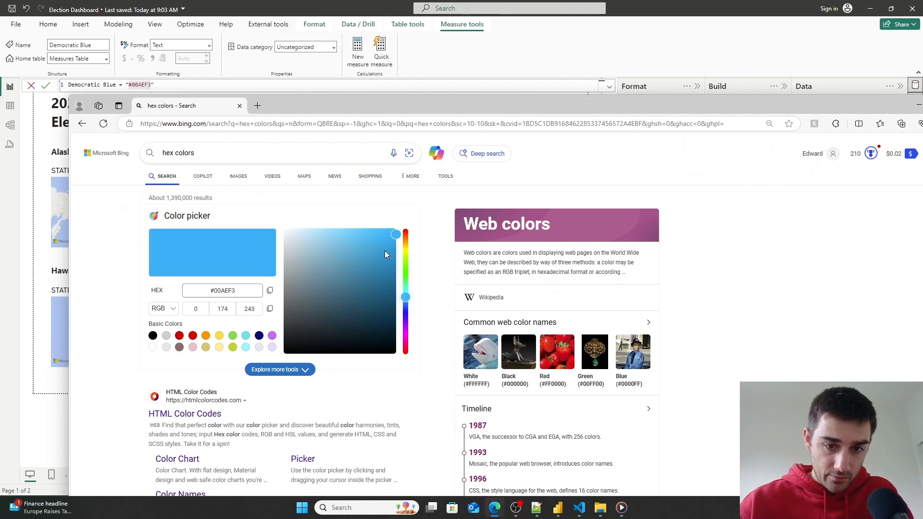
- Pick a lighter blue, #36BDF2, in the color picker and copy its hex code
left_click_drag(383, 246, 370, 238)
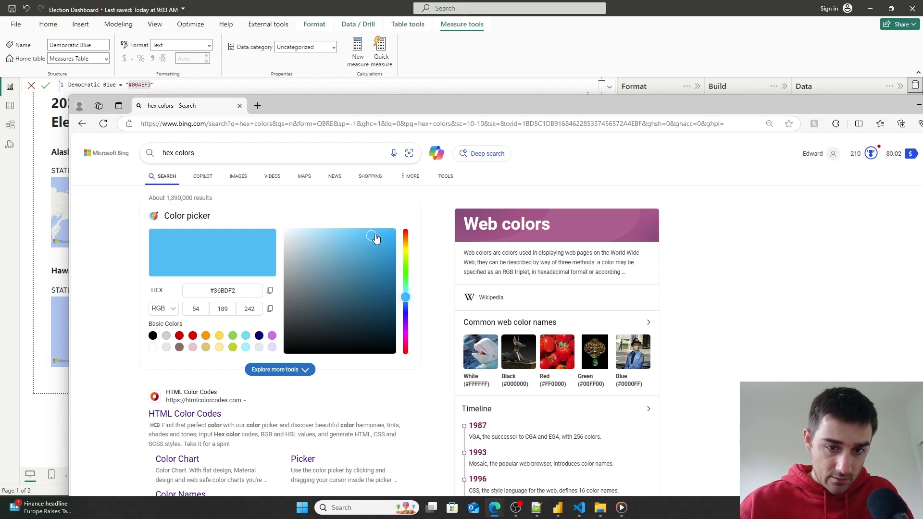
left_click_drag(238, 293, 192, 288)
key("ctrl+c")
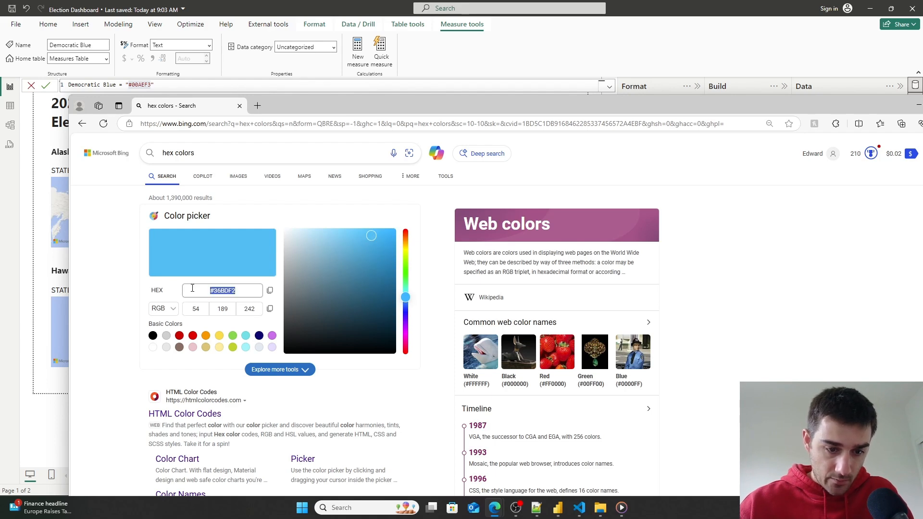
left_click_drag(827, 106, 645, 368)
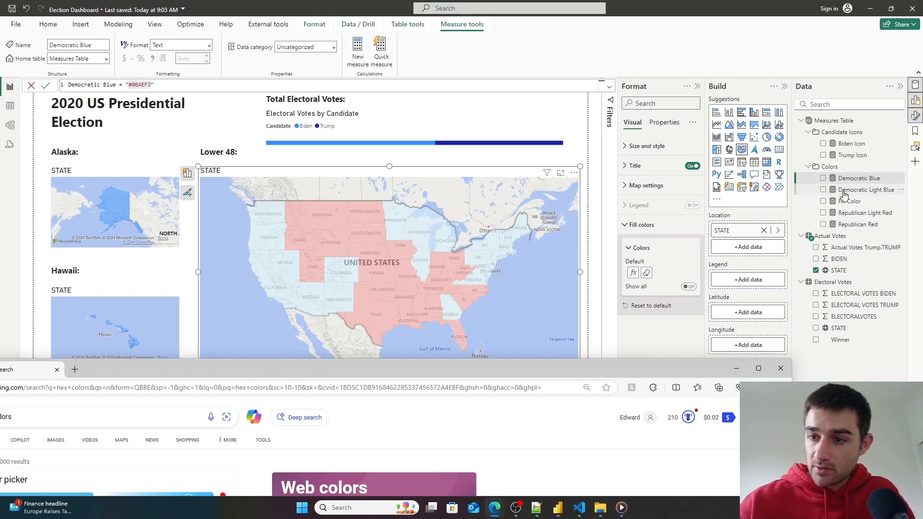
- Set the Democratic Light Blue measure's value to "#36BDF2" and commit it
left_click(865, 190)
left_click_drag(169, 86, 149, 83)
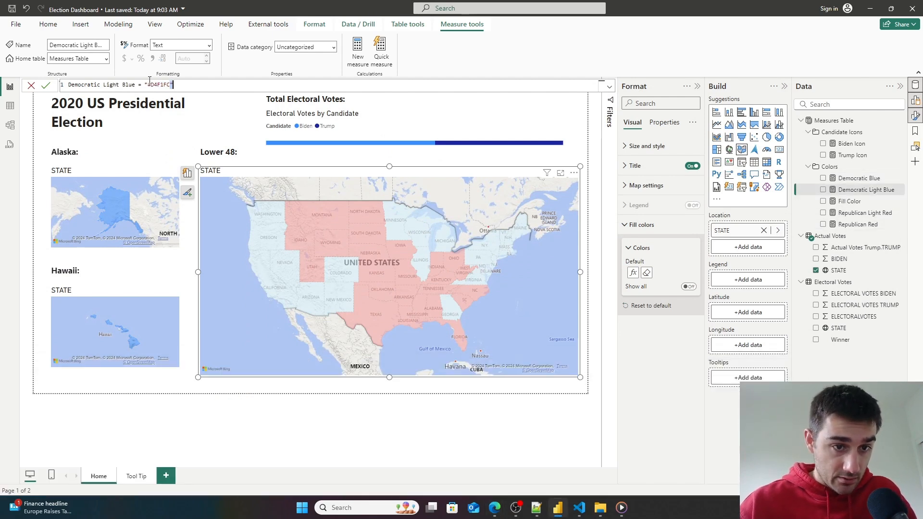
key("ctrl+v")
left_click(45, 86)
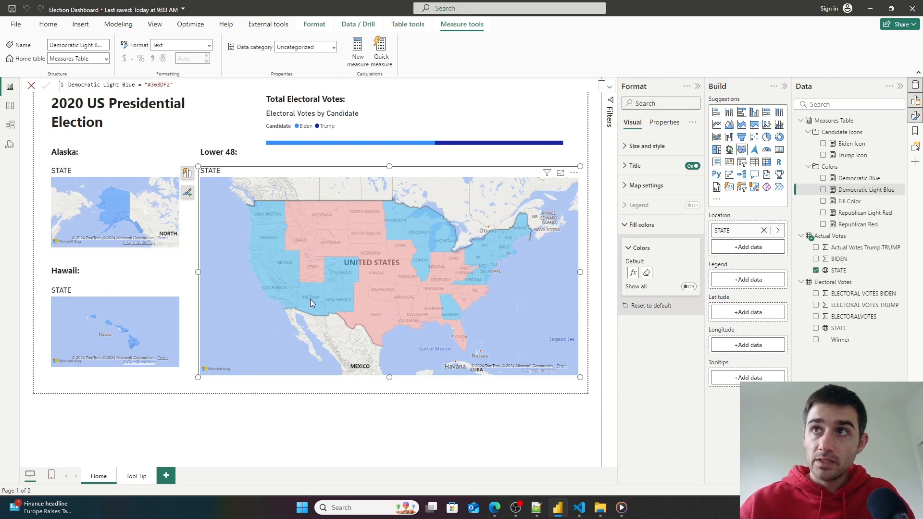
- Apply field-value conditional fill colors from the Fill Color measure to the Alaska map
left_click(136, 213)
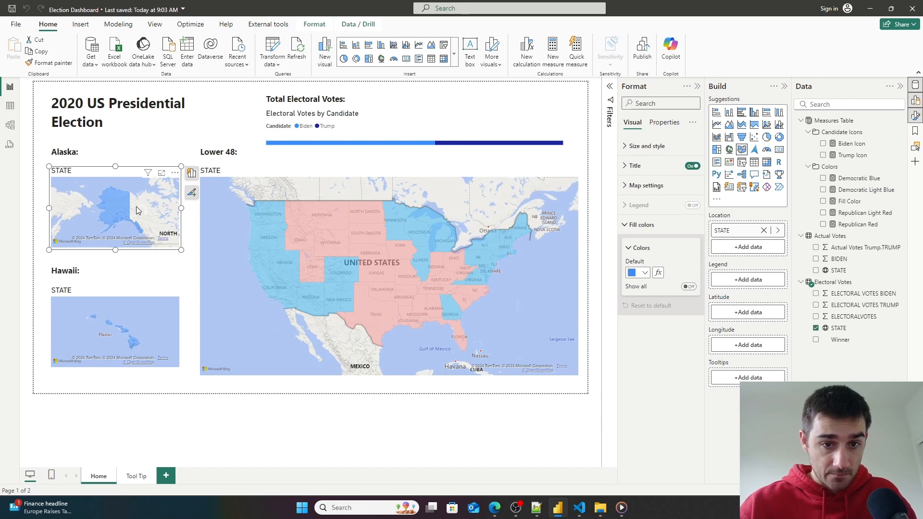
left_click(658, 277)
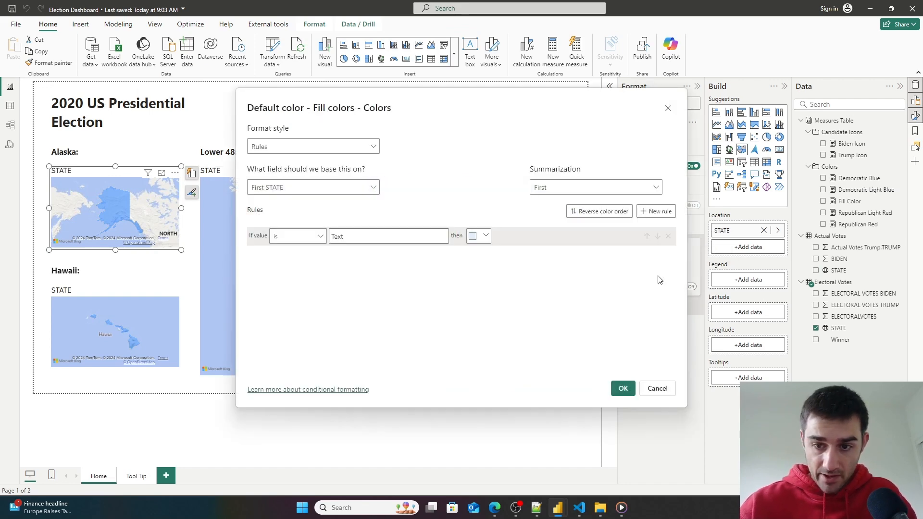
left_click(338, 147)
left_click(295, 191)
left_click(295, 192)
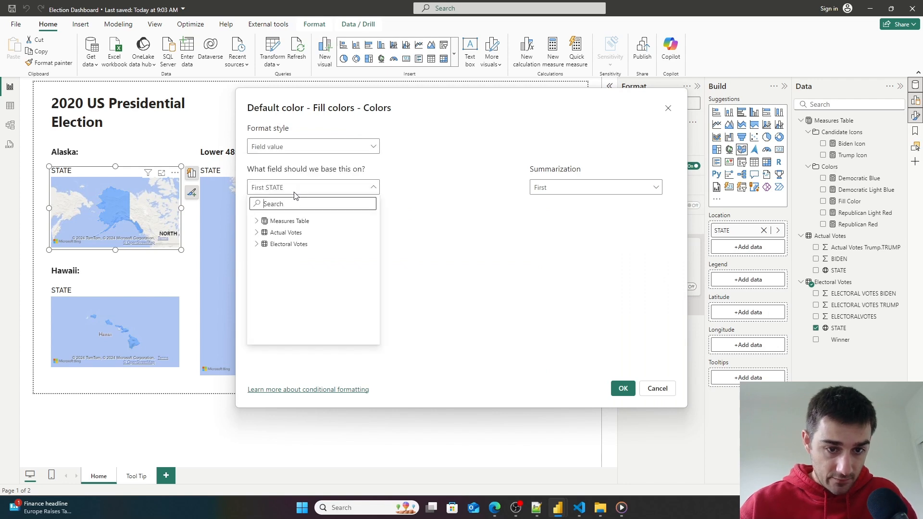
left_click(257, 221)
left_click(264, 244)
left_click(291, 279)
left_click(622, 388)
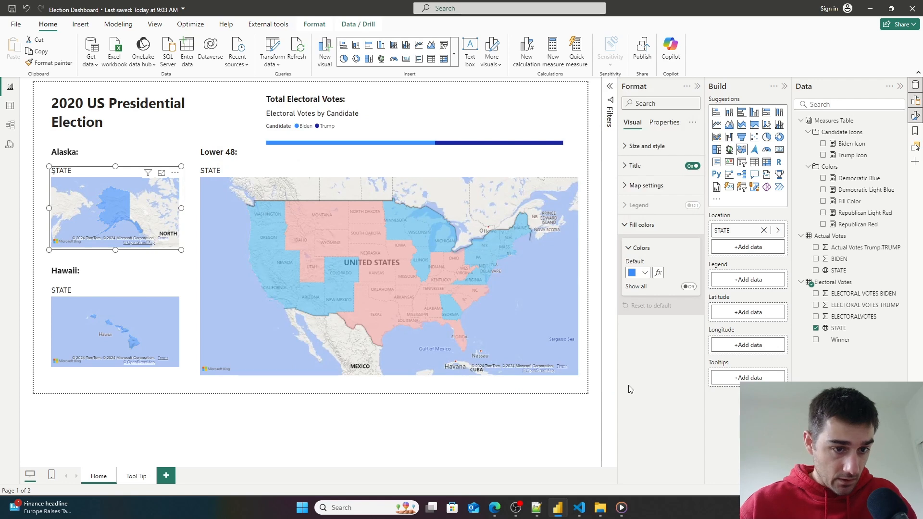
- Apply field-value conditional fill colors from the Fill Color measure to the Hawaii map
left_click(154, 326)
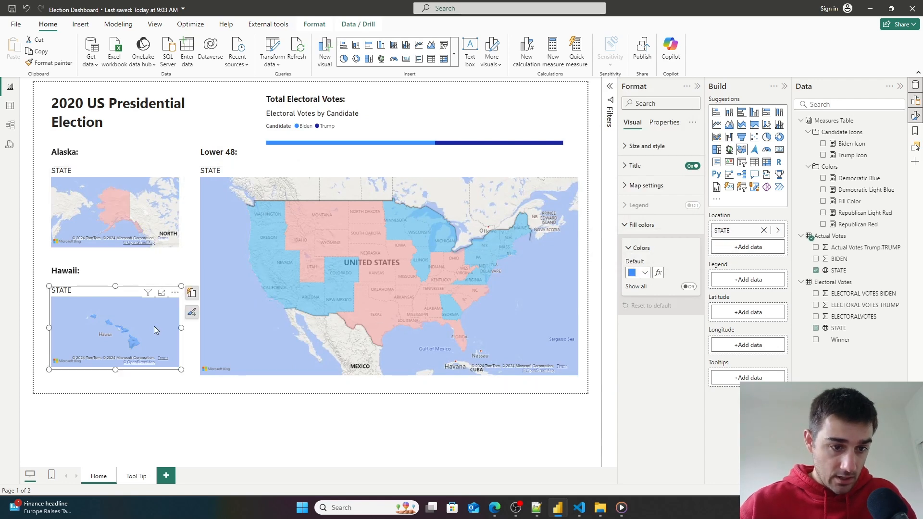
left_click(658, 272)
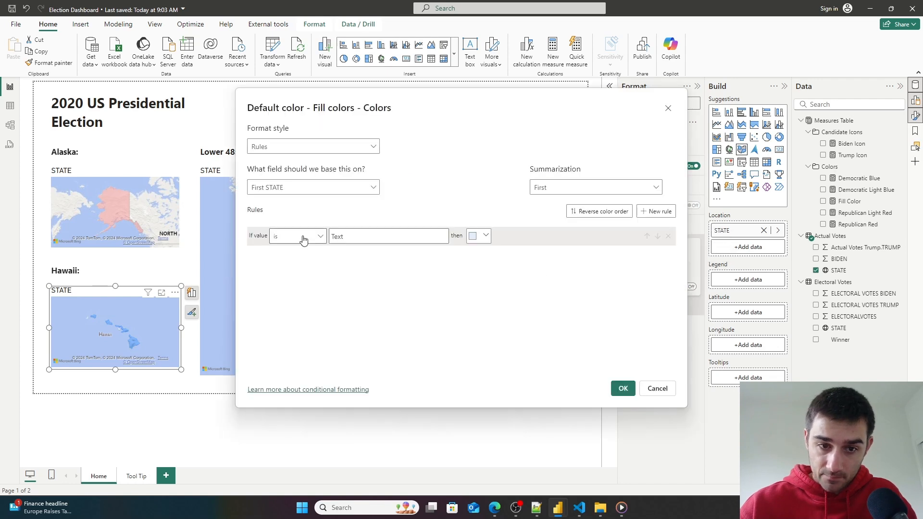
left_click(313, 192)
left_click(257, 221)
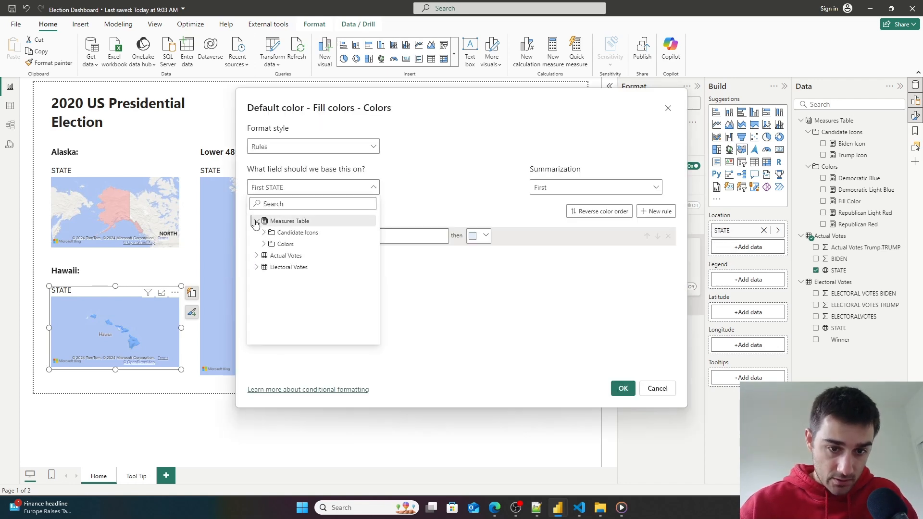
left_click(268, 246)
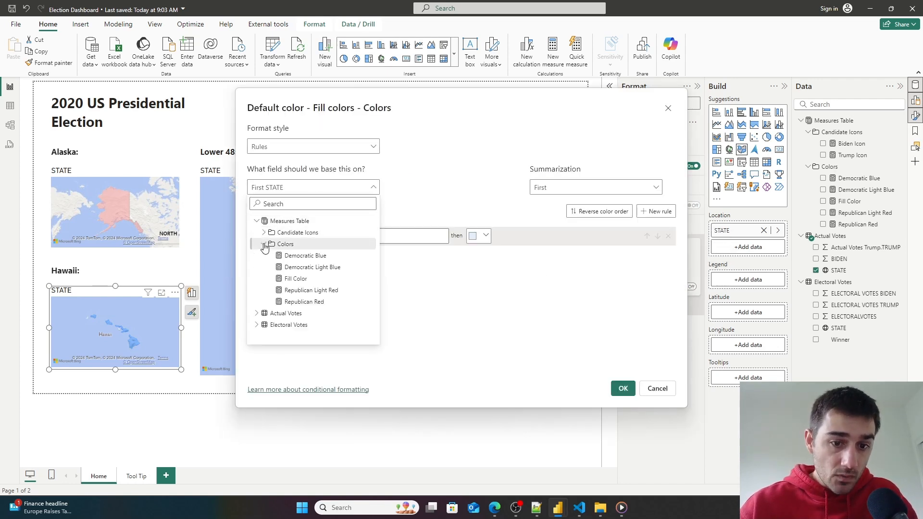
left_click(298, 279)
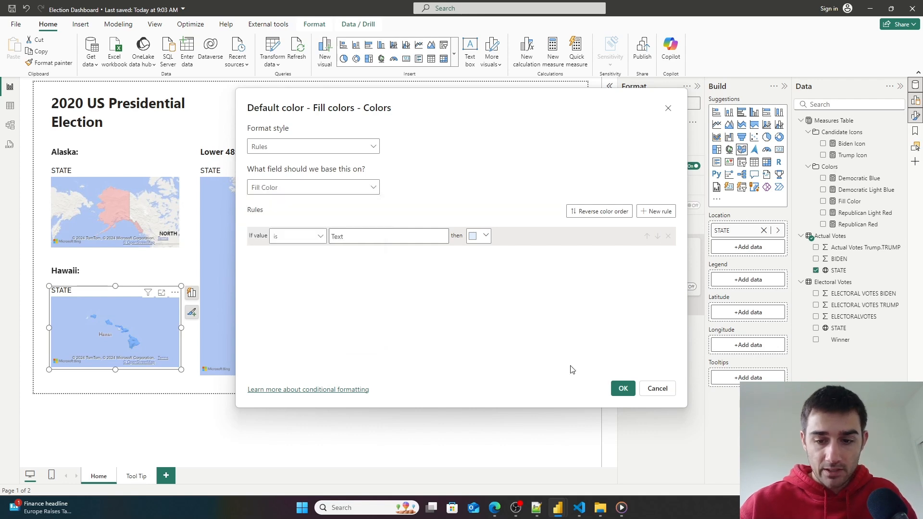
left_click(622, 388)
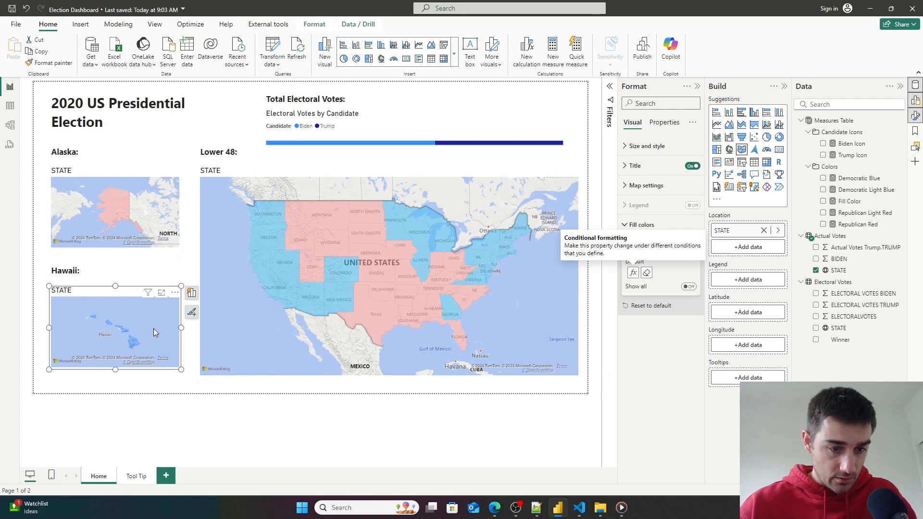
left_click(632, 273)
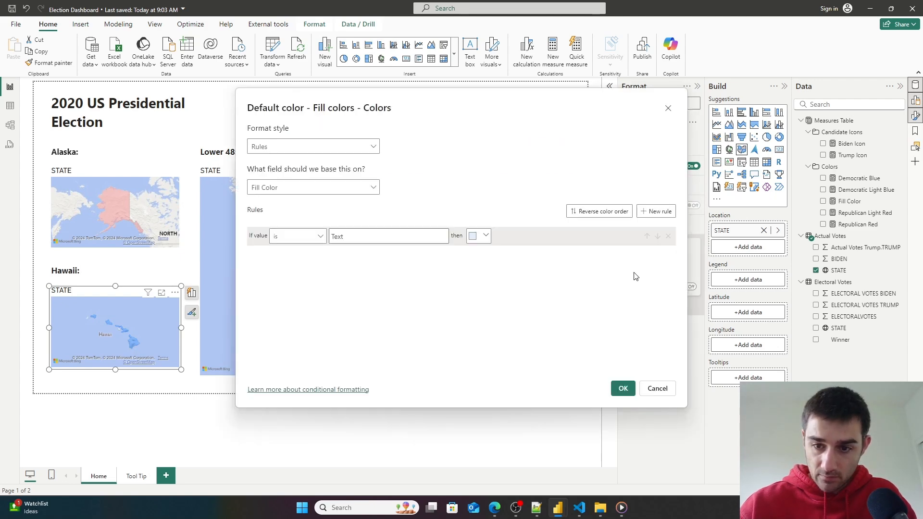
left_click(319, 190)
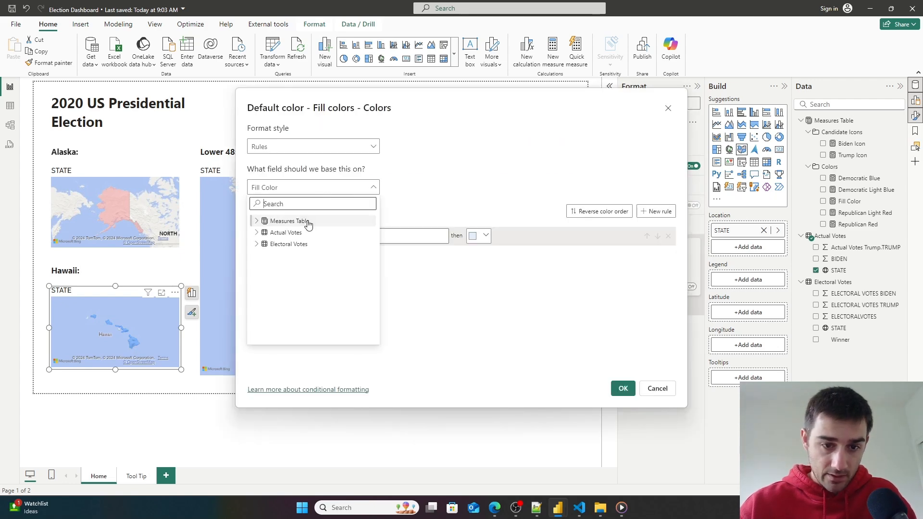
left_click(306, 152)
left_click(306, 151)
left_click(290, 192)
left_click(290, 189)
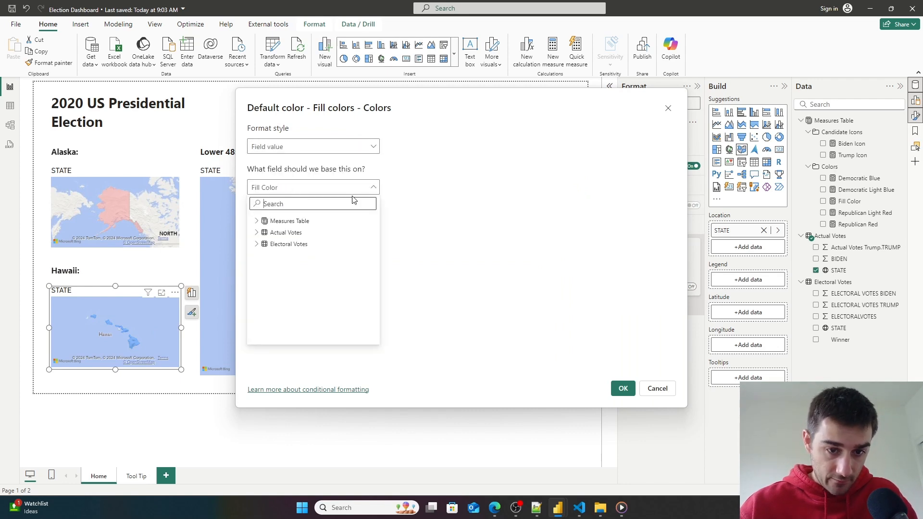
left_click(562, 334)
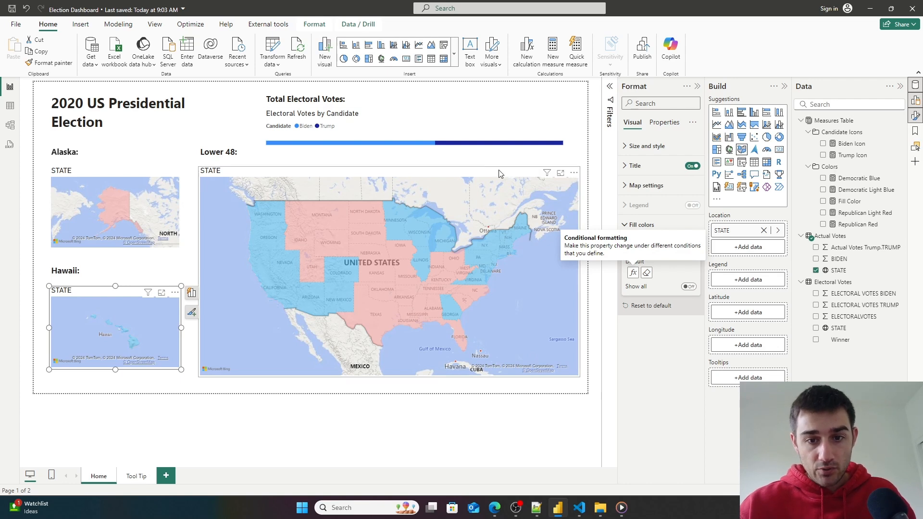
- Turn on data labels for the electoral votes bar chart
left_click(478, 128)
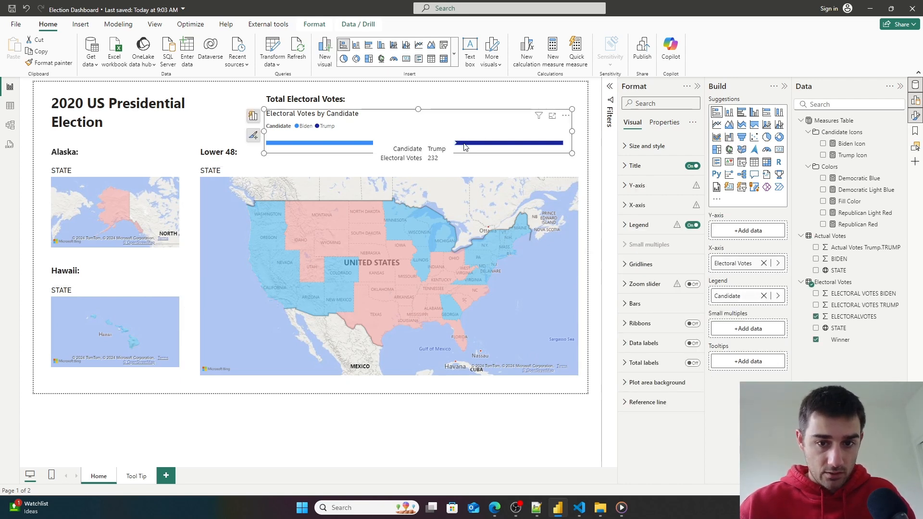
mouse_move(387, 148)
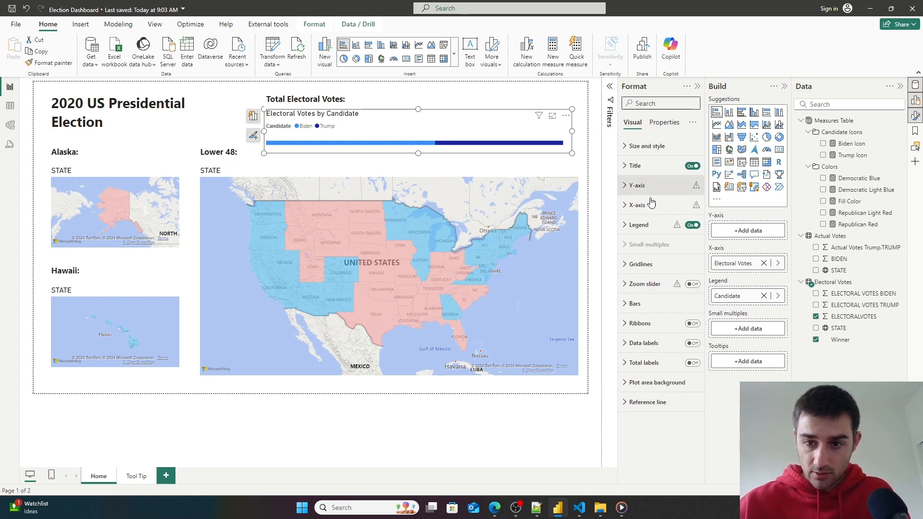
left_click(625, 208)
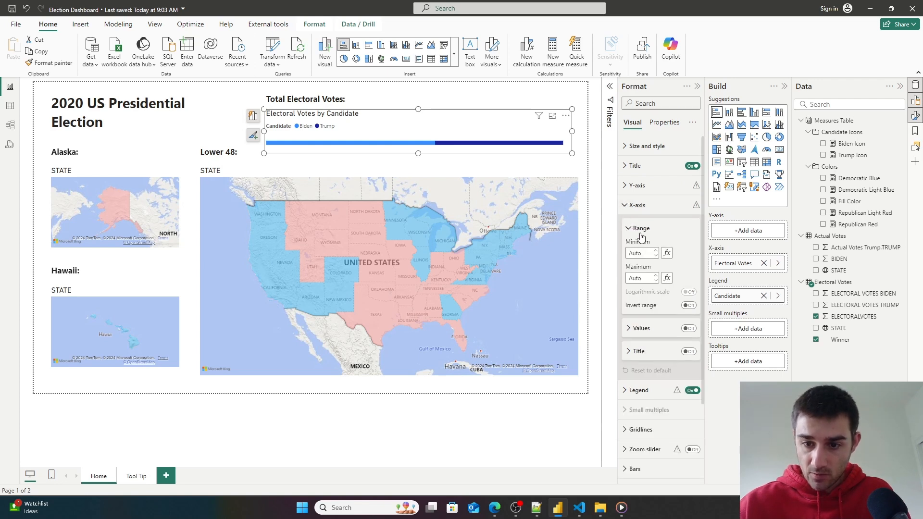
left_click(628, 330)
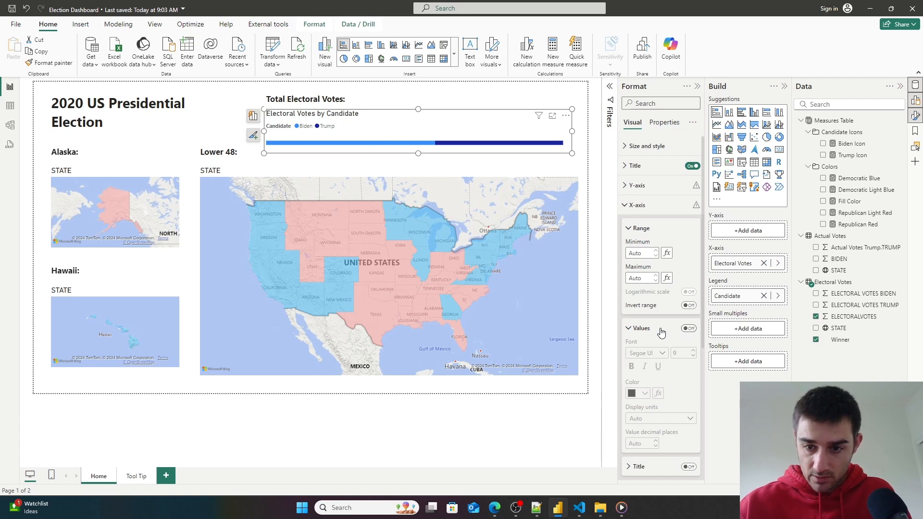
left_click(635, 330)
scroll(654, 339, "down", 1)
scroll(654, 342, "down", 1)
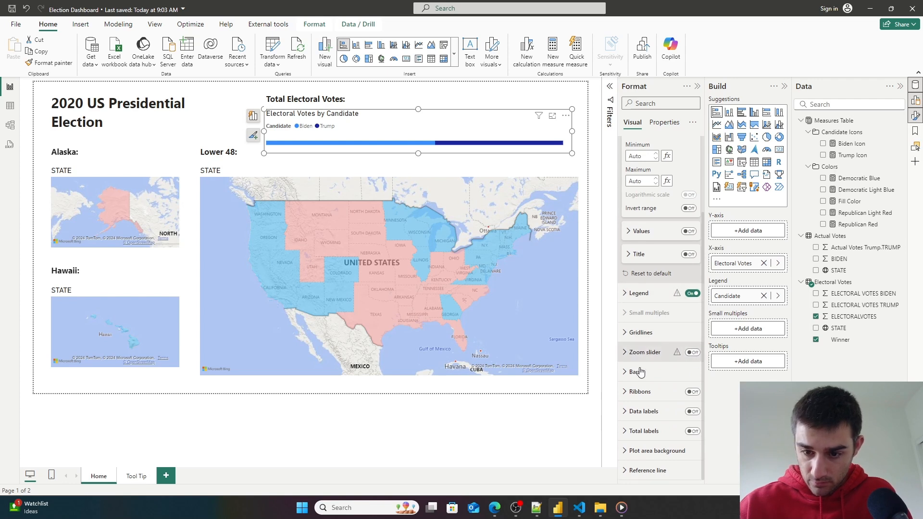
left_click(631, 411)
scroll(636, 399, "down", 2)
left_click(692, 315)
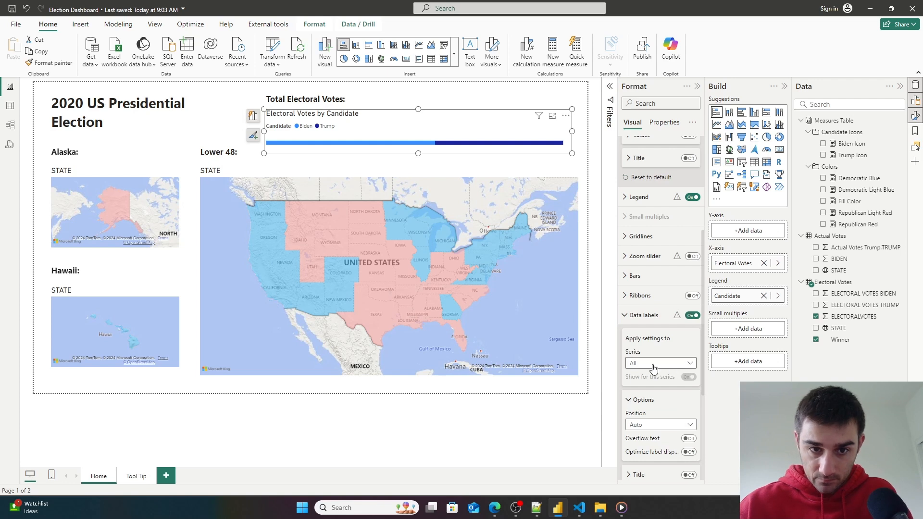
scroll(670, 366, "down", 3)
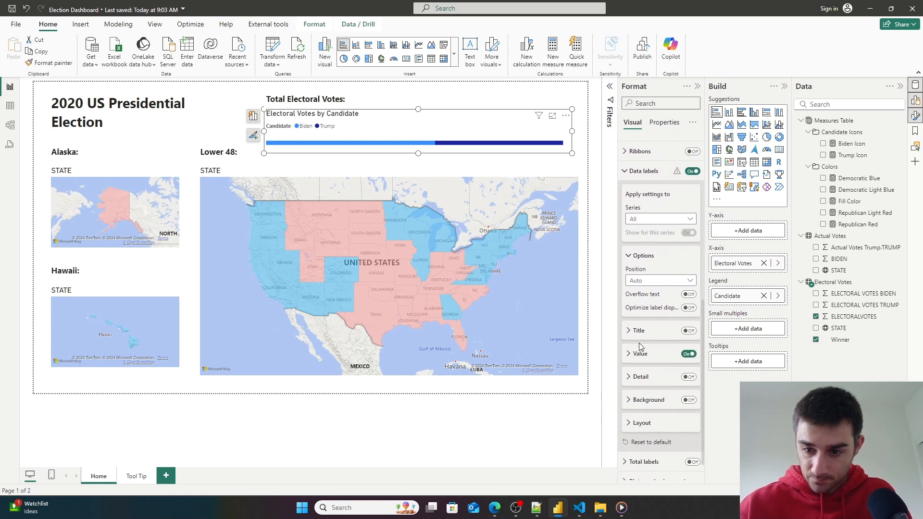
scroll(637, 399, "down", 1)
left_click(626, 431)
left_click(692, 431)
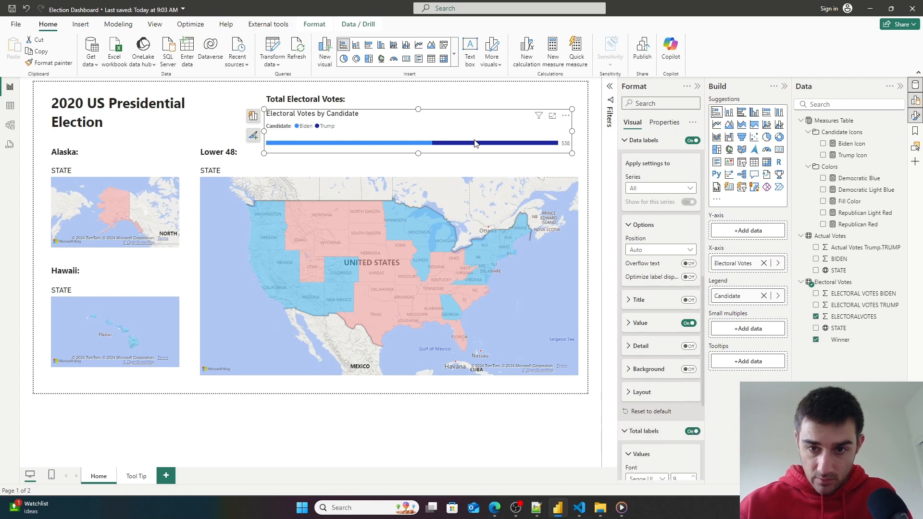
left_click(692, 431)
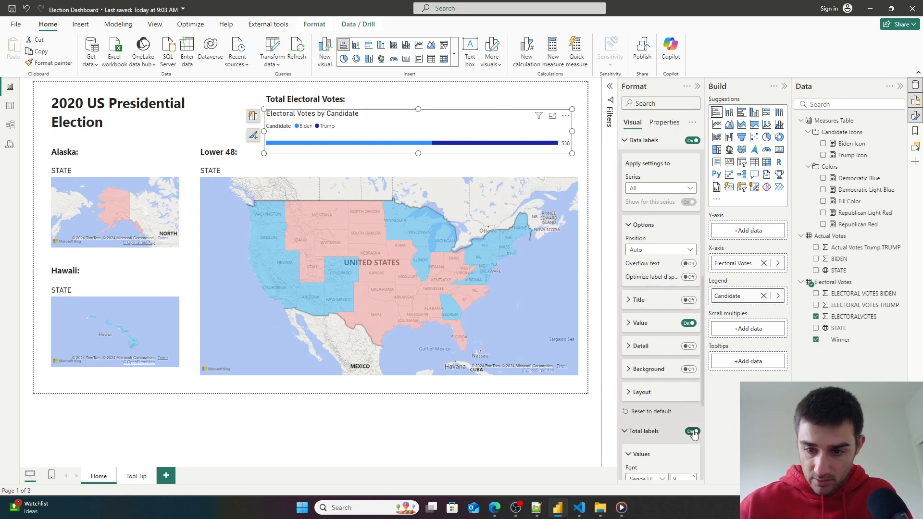
- Change the electoral votes chart to a 100% stacked bar chart
scroll(663, 332, "down", 2)
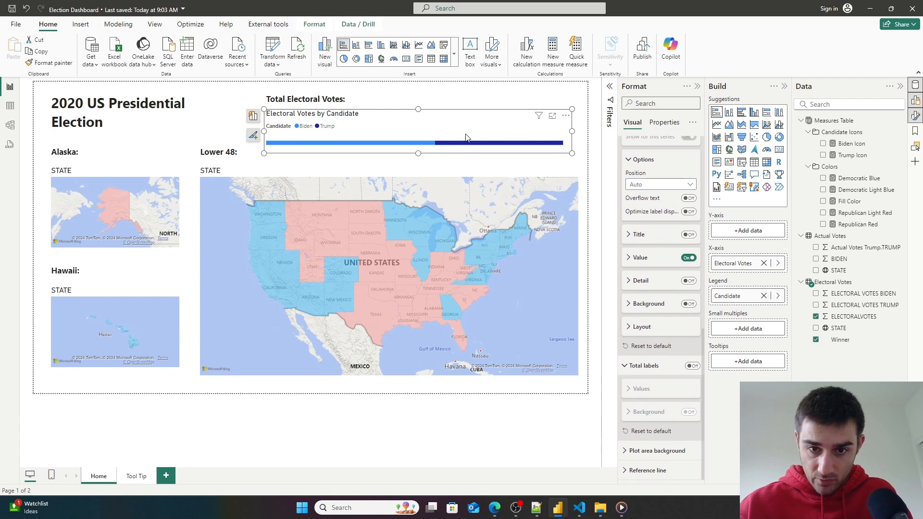
mouse_move(451, 145)
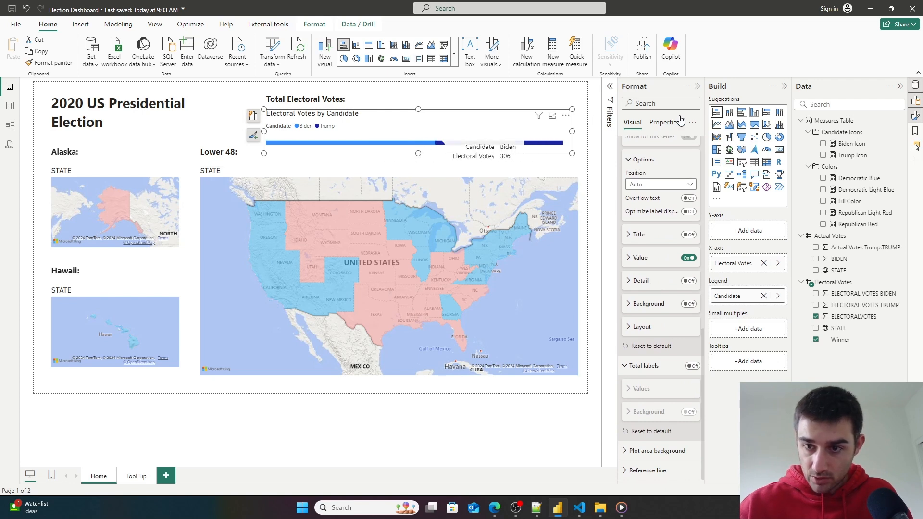
left_click(766, 114)
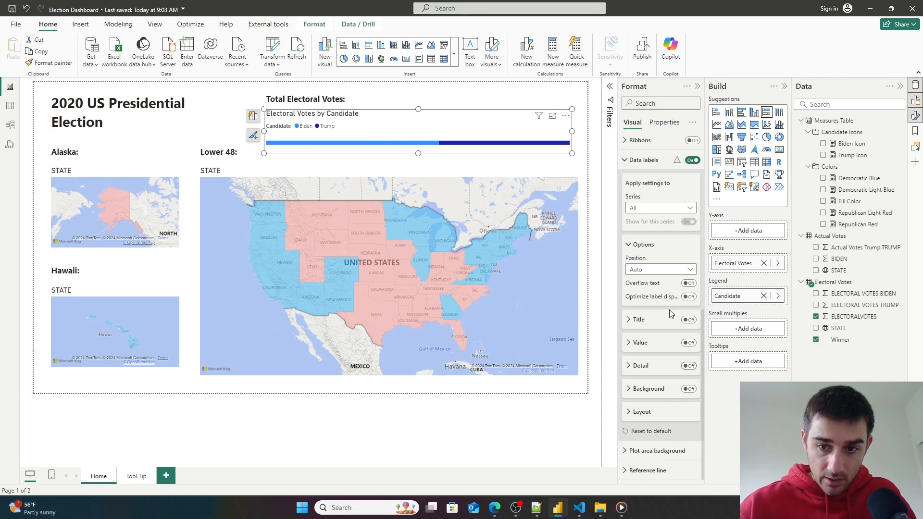
- Enlarge the bar chart's height slightly so its data labels fit
scroll(676, 273, "up", 1)
left_click(685, 257)
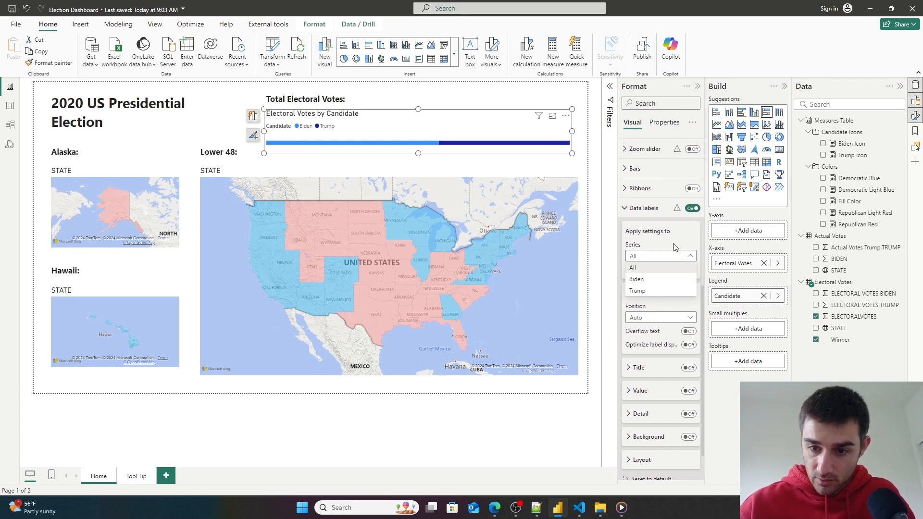
left_click(674, 247)
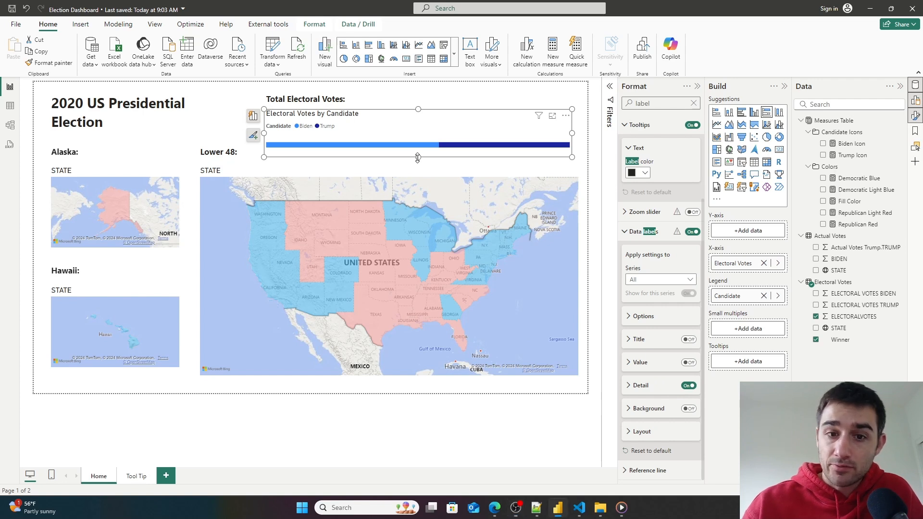
left_click_drag(417, 158, 417, 164)
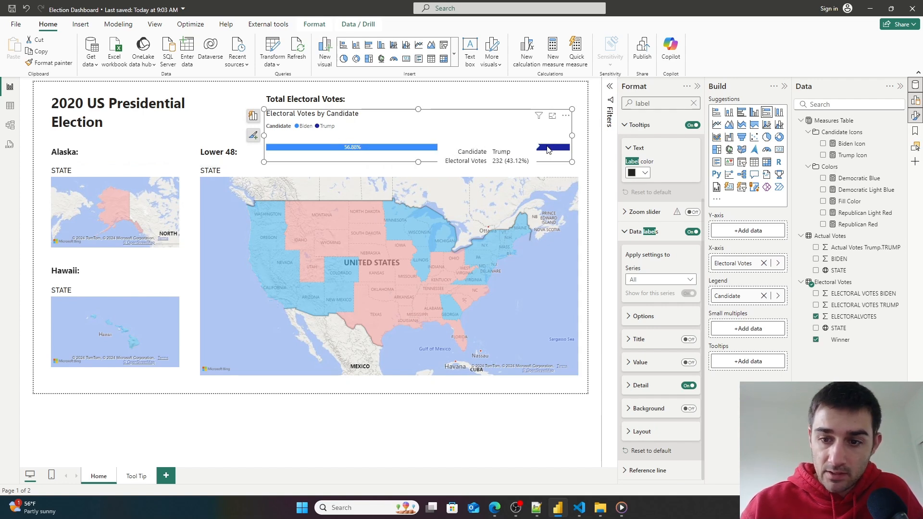
- Review the bar chart's tooltip and data label format settings, then clear the format search
scroll(673, 221, "up", 2)
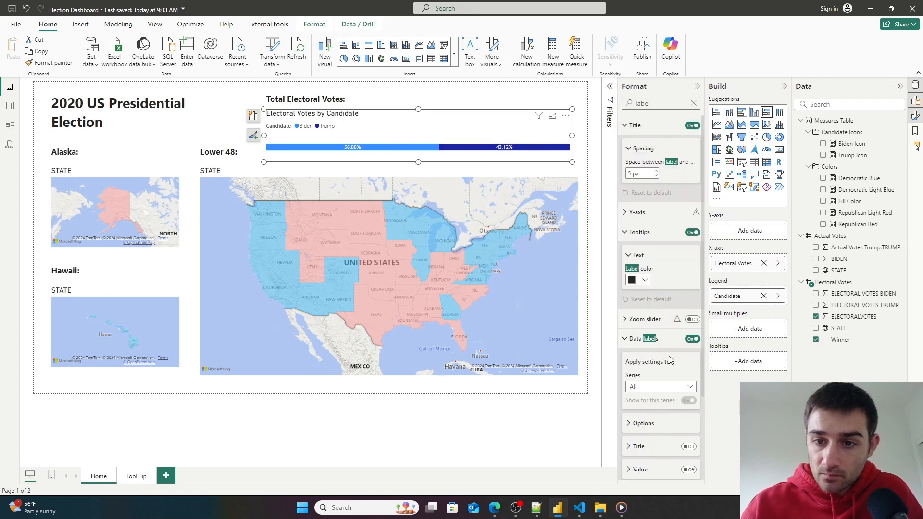
left_click(629, 233)
scroll(657, 362, "down", 1)
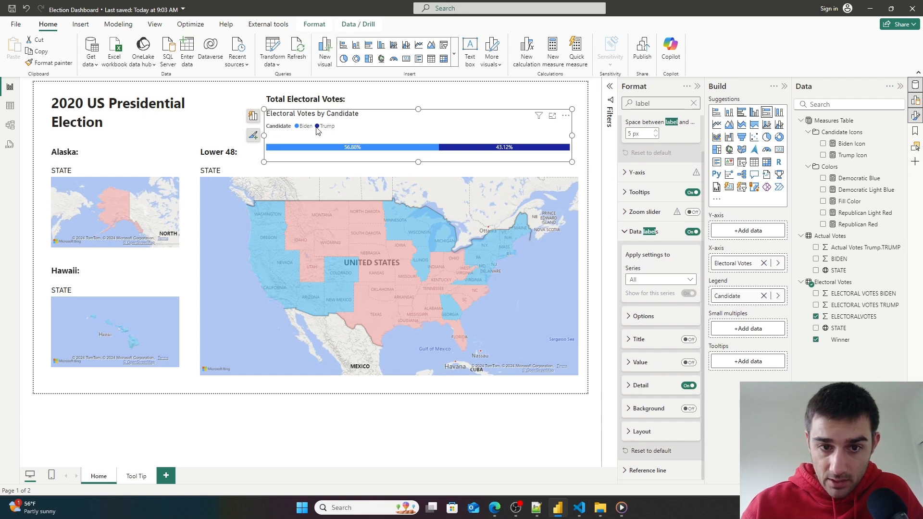
left_click(624, 231)
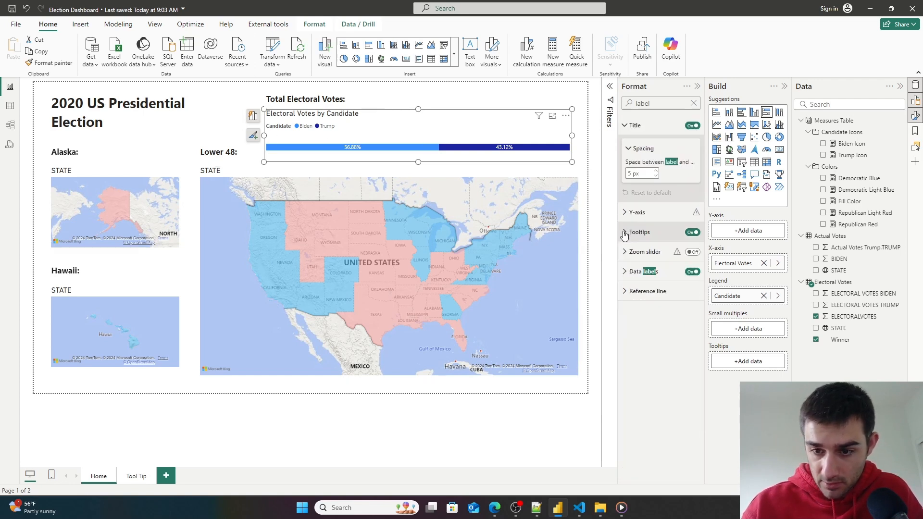
left_click(625, 272)
scroll(637, 269, "down", 1)
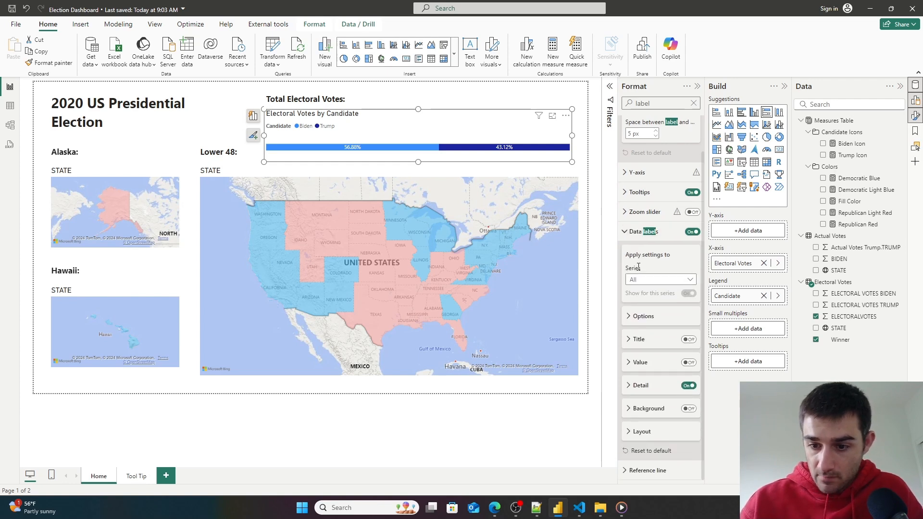
scroll(638, 267, "up", 1)
left_click(694, 103)
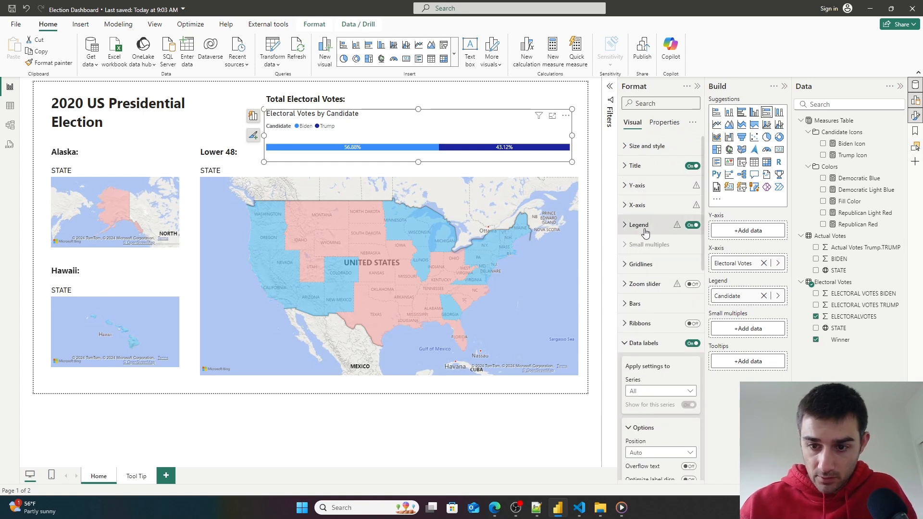
- Set the Biden series bar color in the electoral votes chart to #00AEF3, copied from the Democratic Blue measure
left_click(625, 308)
scroll(650, 327, "down", 2)
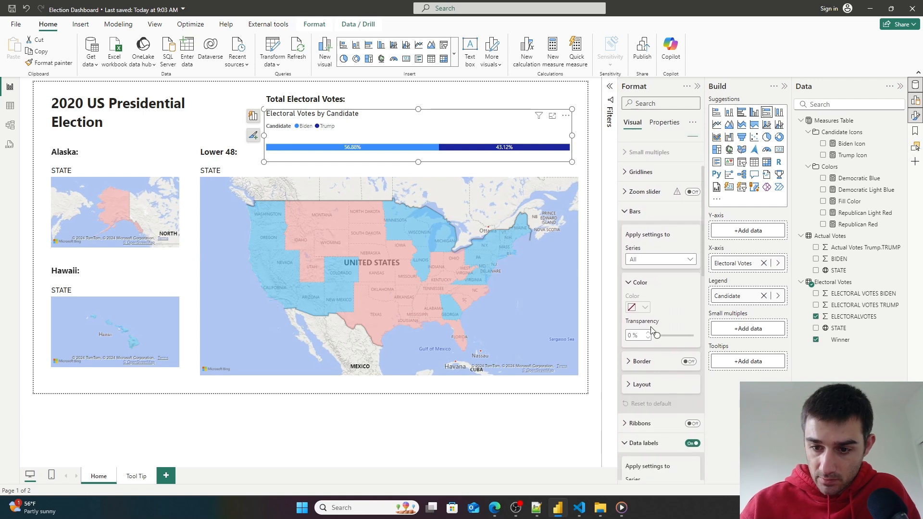
left_click(667, 259)
left_click(644, 277)
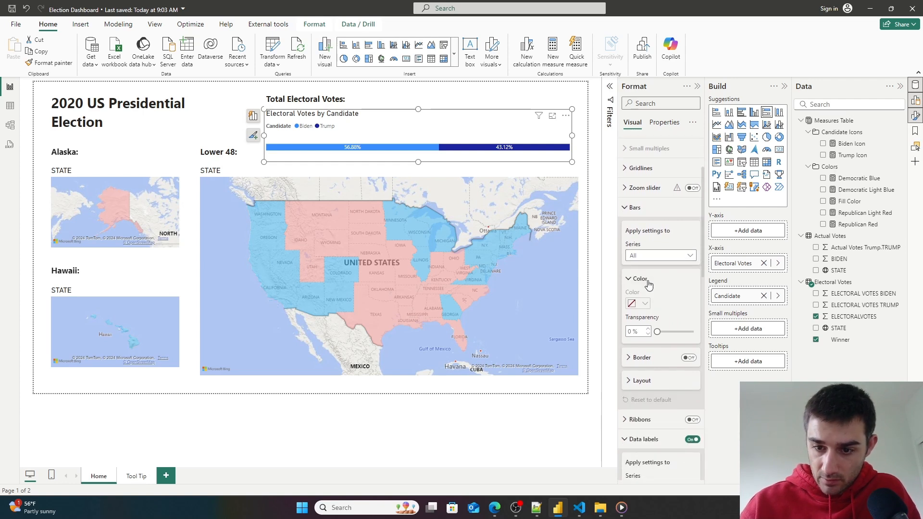
left_click(643, 305)
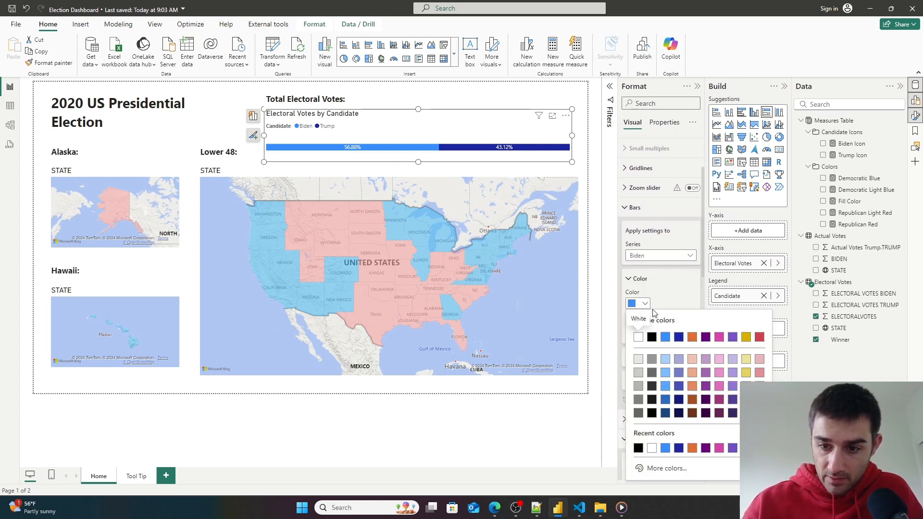
left_click(645, 307)
left_click(644, 305)
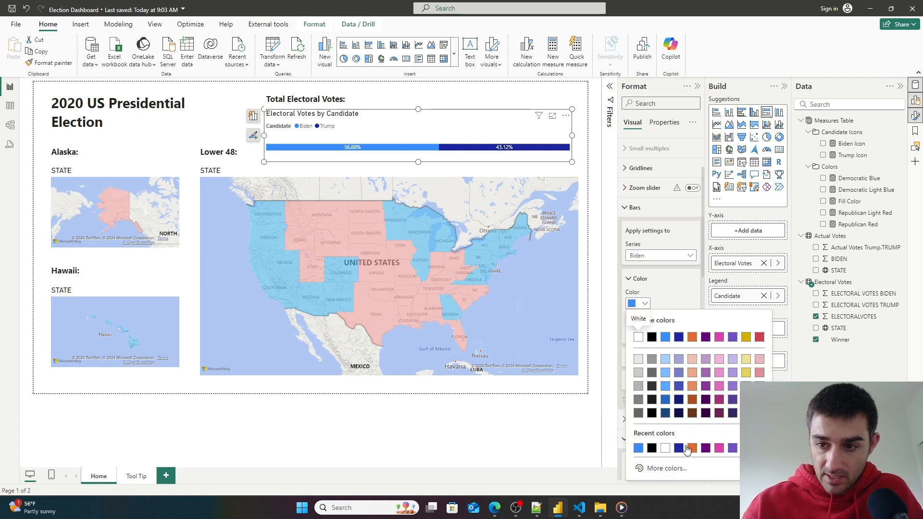
left_click(859, 178)
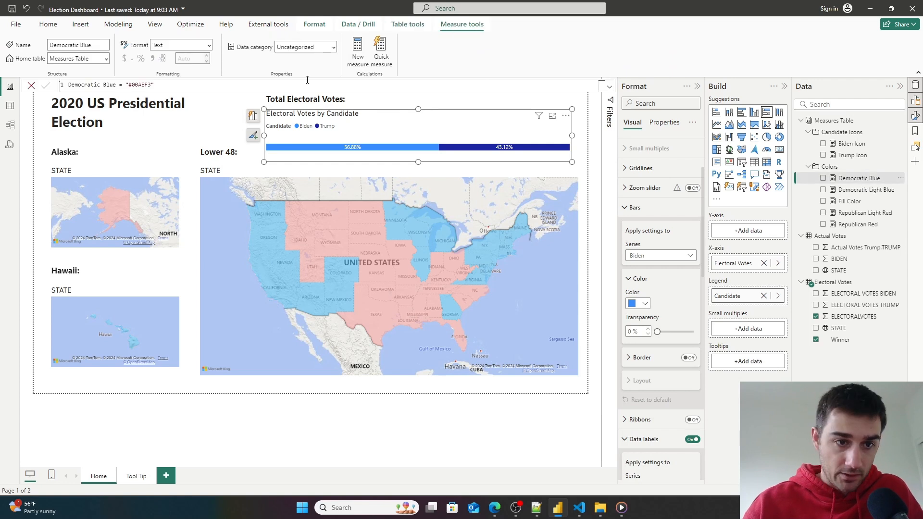
left_click_drag(152, 85, 133, 84)
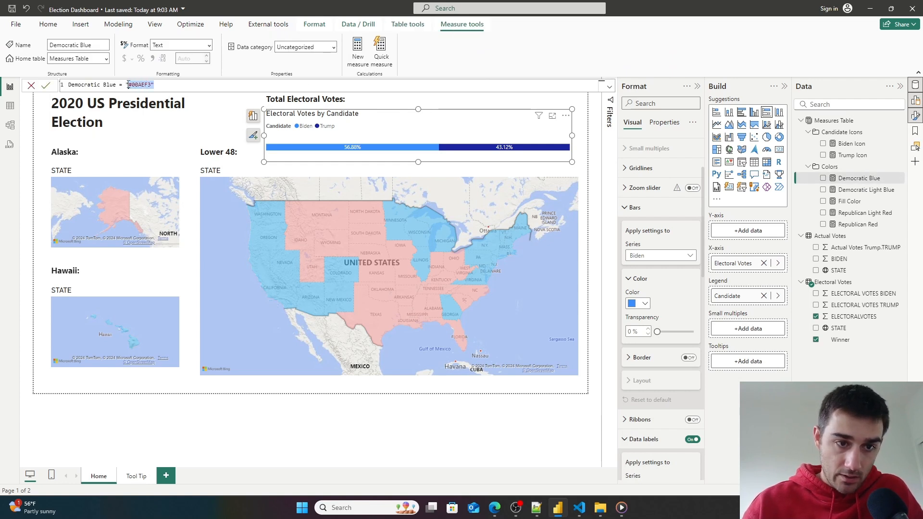
left_click(148, 85)
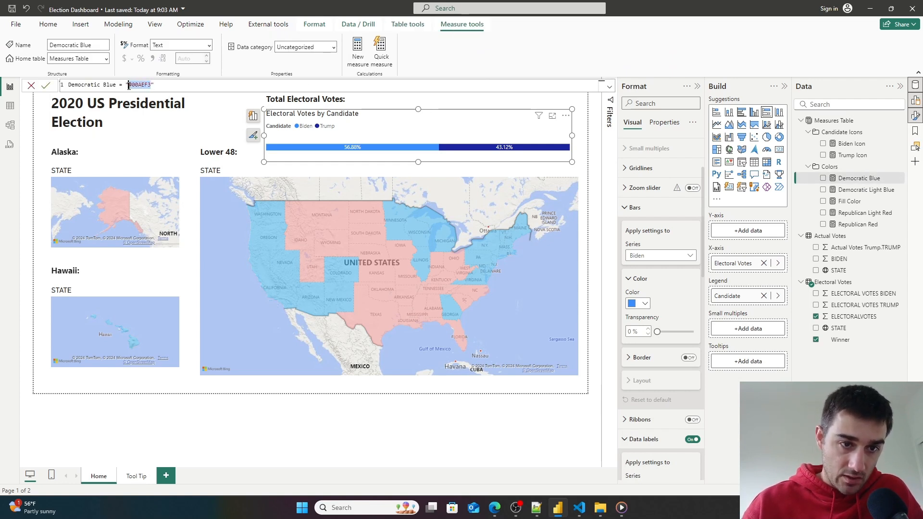
left_click(649, 302)
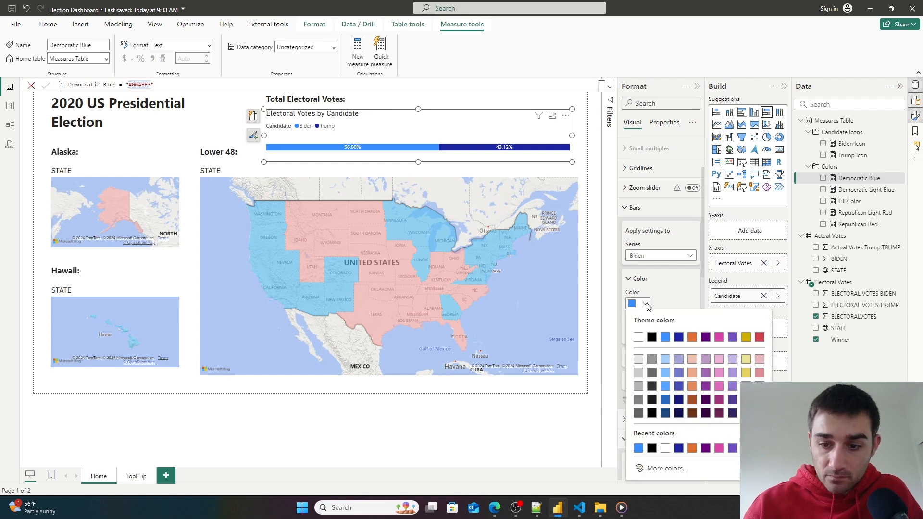
left_click(661, 467)
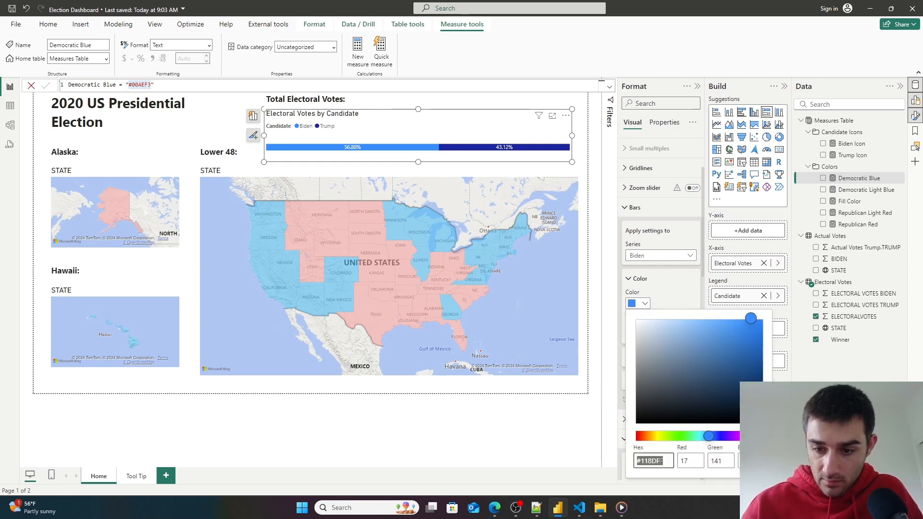
type("#00AEF3")
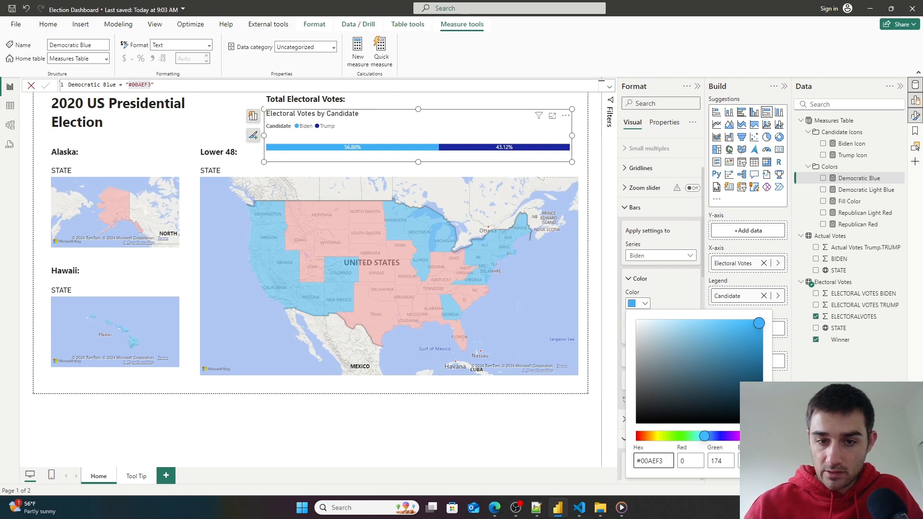
left_click(786, 381)
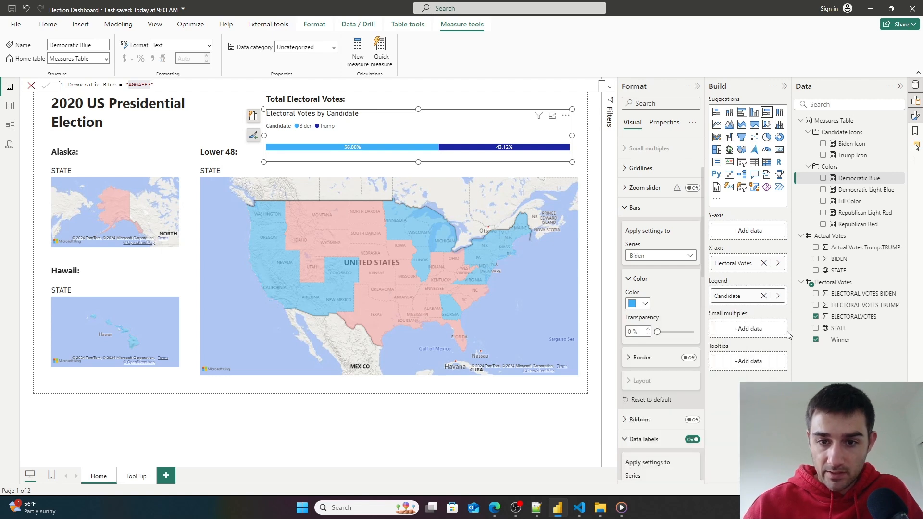
- Set the Trump series bar color to #DE0100, copied from the Republican Red measure
left_click(862, 225)
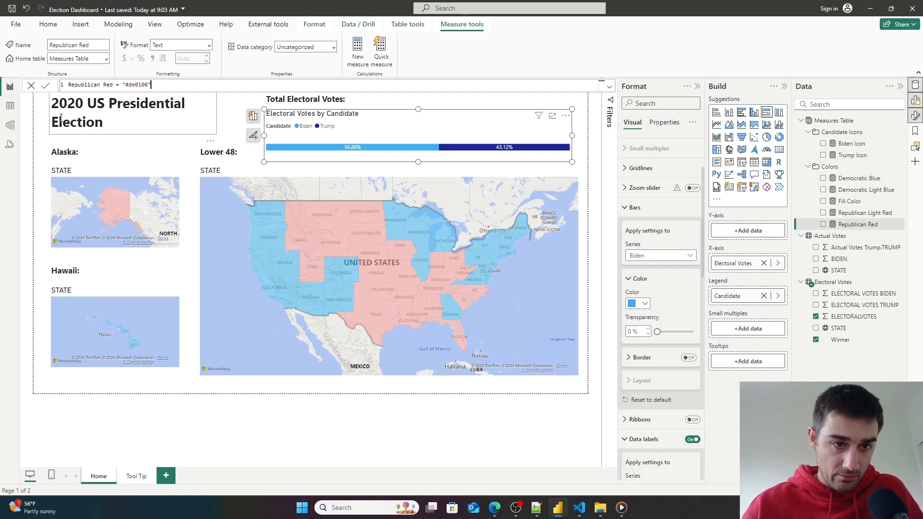
left_click(149, 85)
left_click_drag(150, 85, 126, 85)
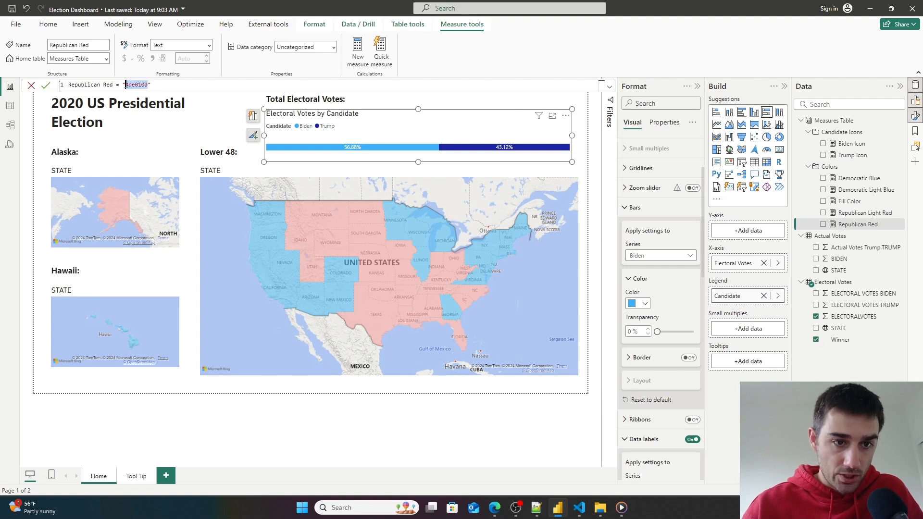
left_click(46, 85)
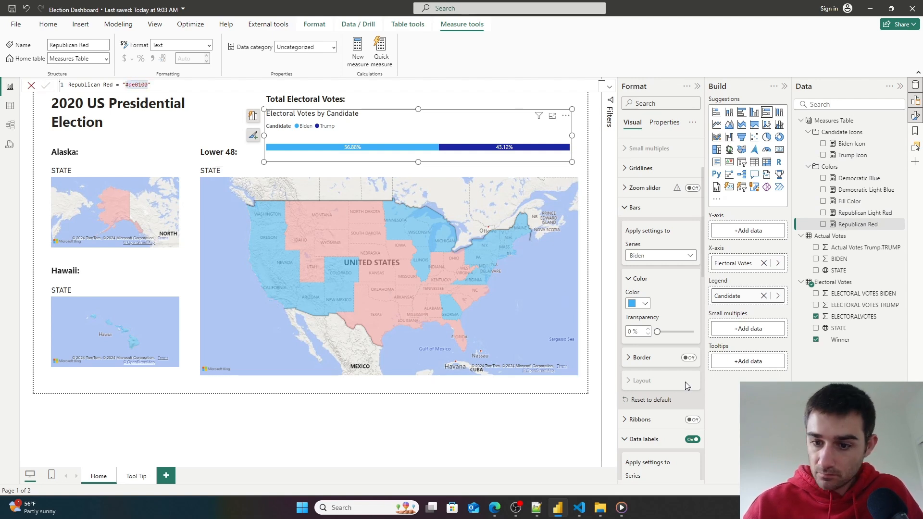
left_click(680, 256)
left_click(637, 290)
left_click(641, 303)
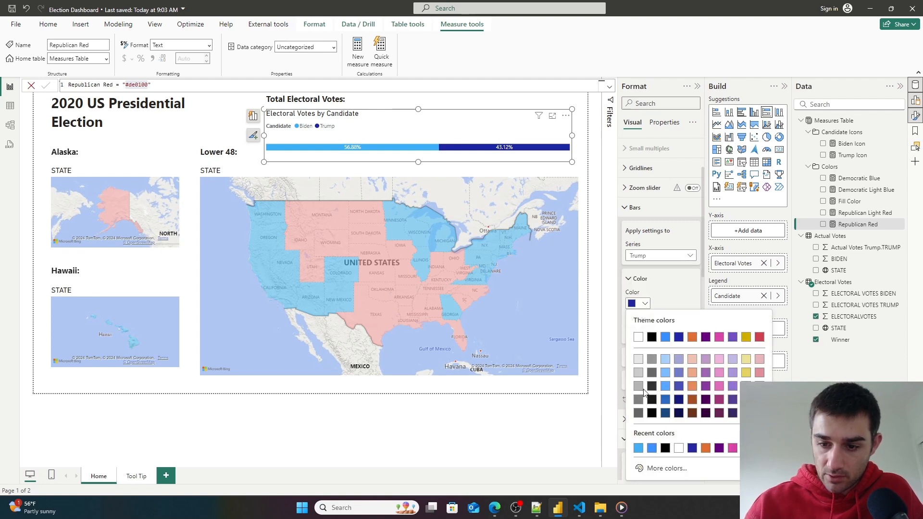
left_click(651, 468)
type("#DE0100")
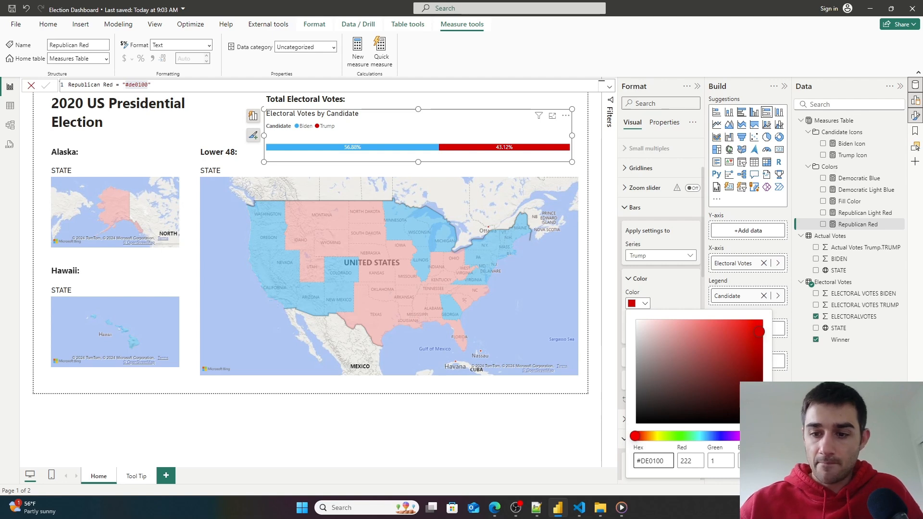
key("Return")
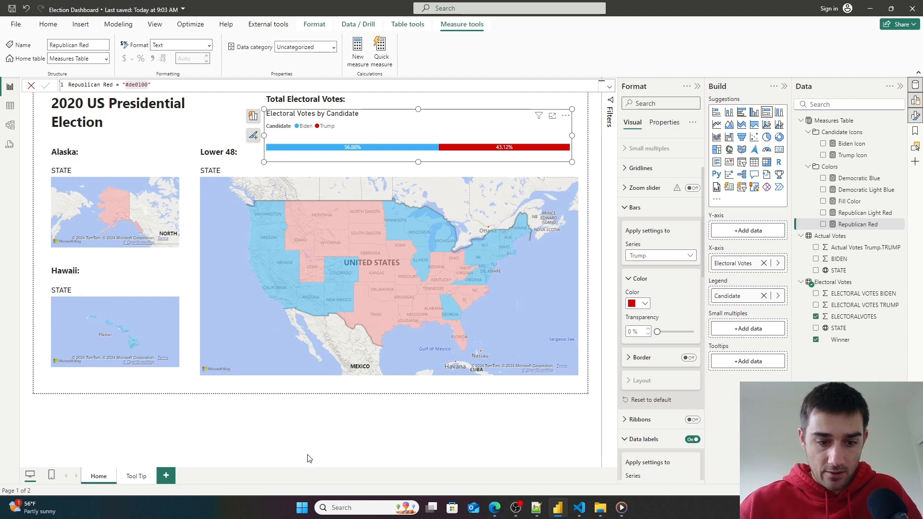
- On the Tool Tip page, replace the card's STATE field with the Winner field
left_click(342, 438)
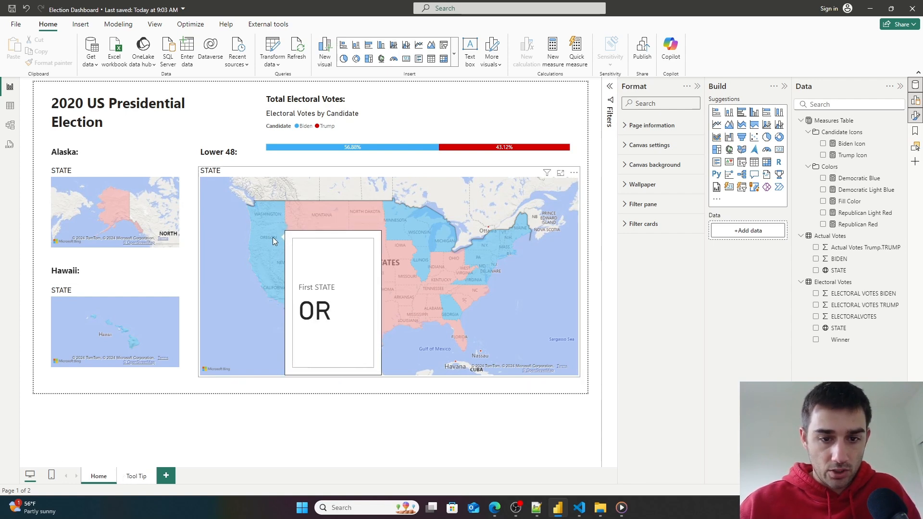
mouse_move(317, 214)
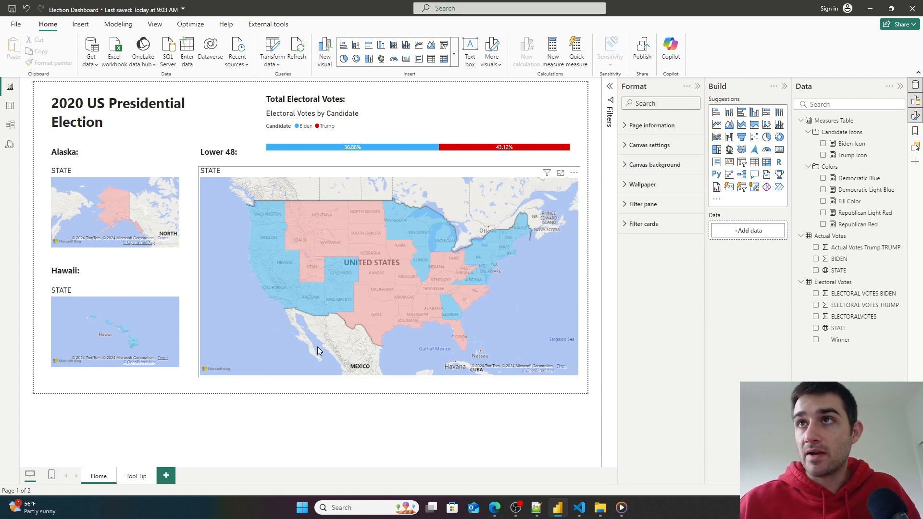
left_click(135, 477)
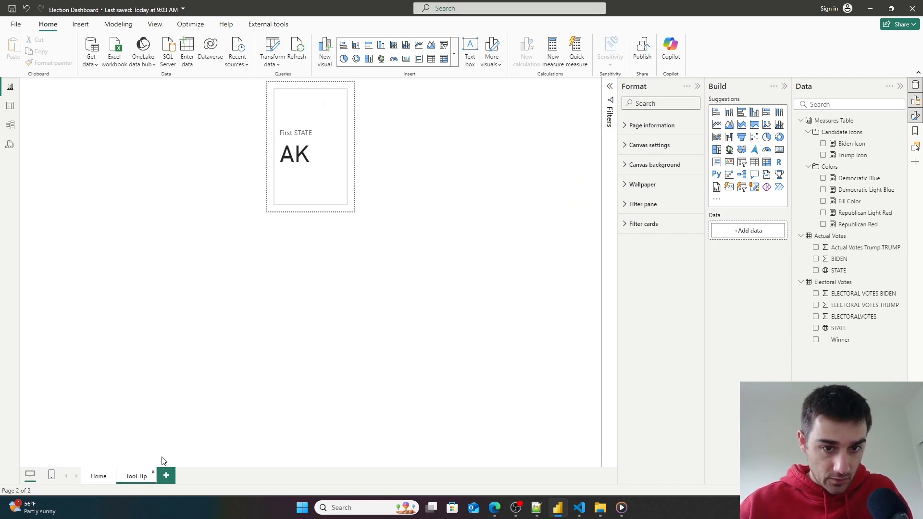
left_click(313, 200)
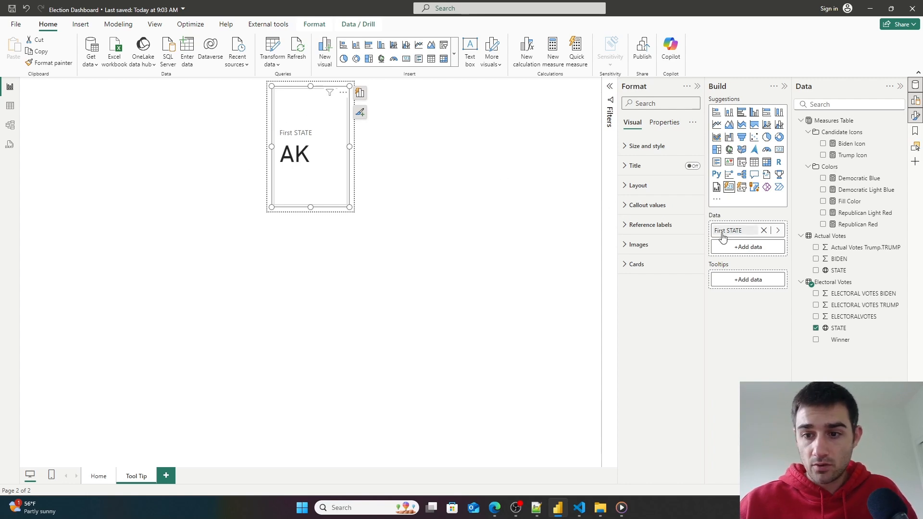
left_click(765, 231)
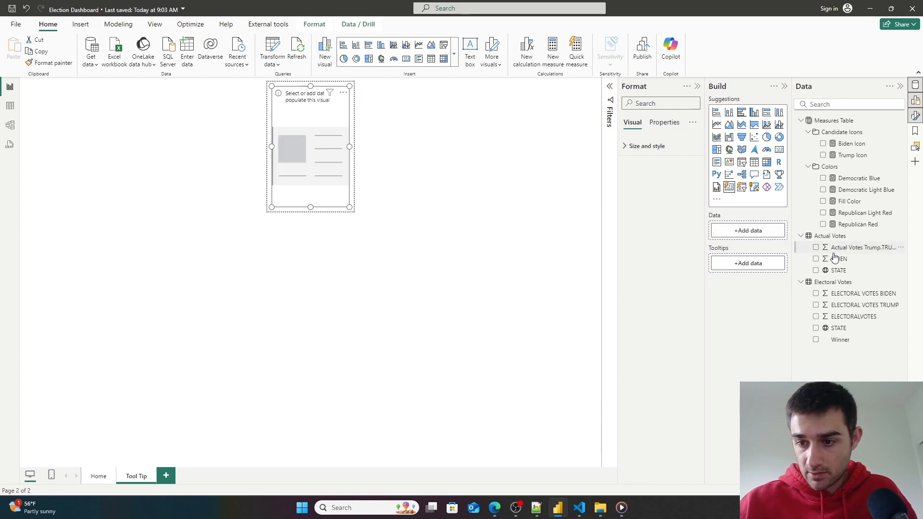
left_click_drag(838, 328, 755, 243)
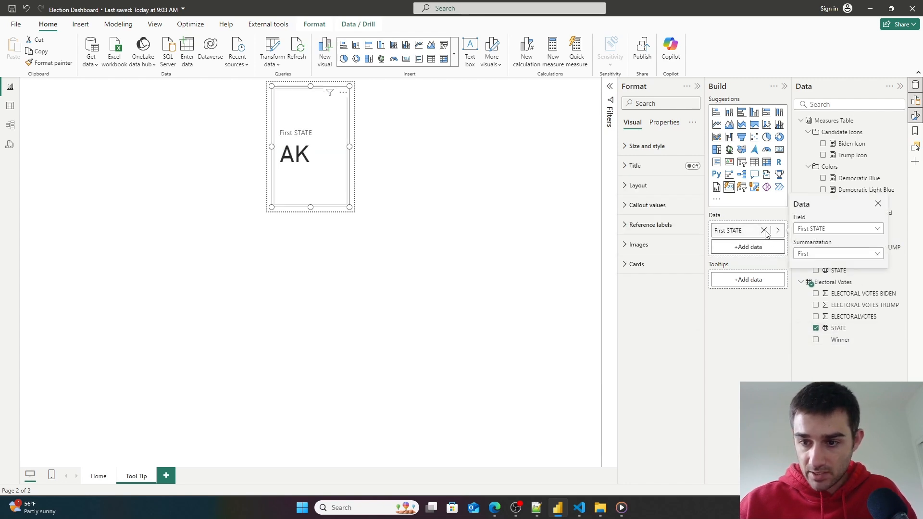
left_click(764, 230)
left_click_drag(846, 346, 750, 237)
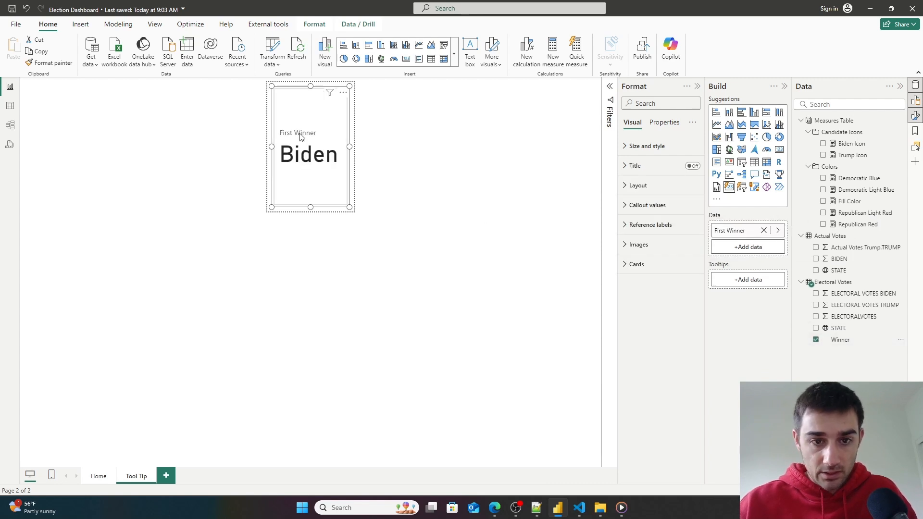
- Search the card's format options for labels and turn off the callout value label
left_click(648, 104)
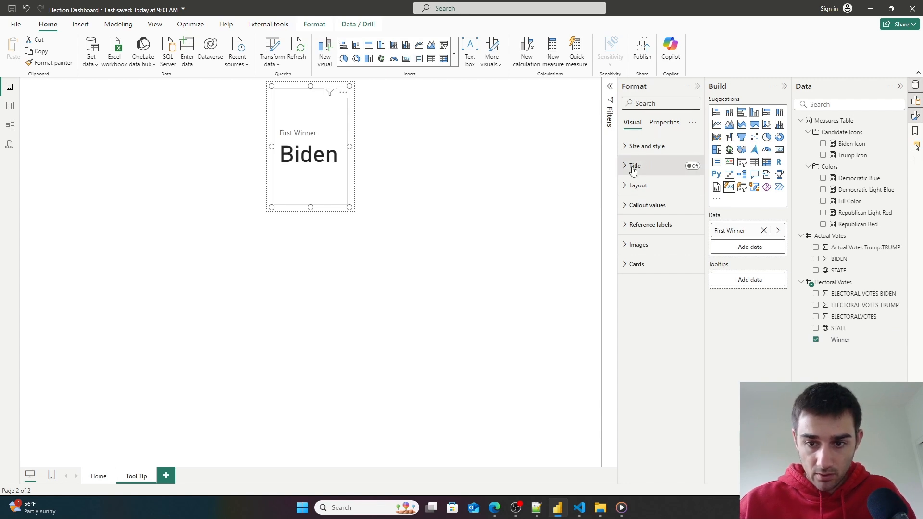
type("labe")
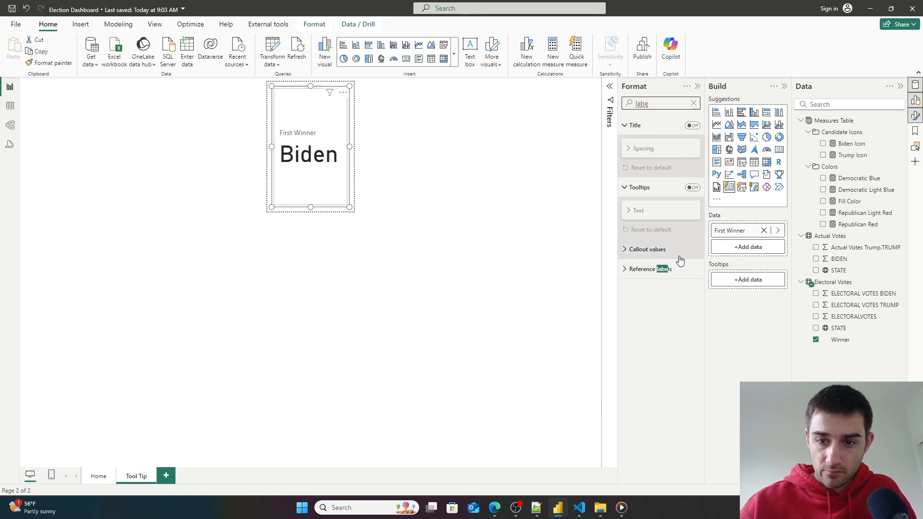
left_click(627, 269)
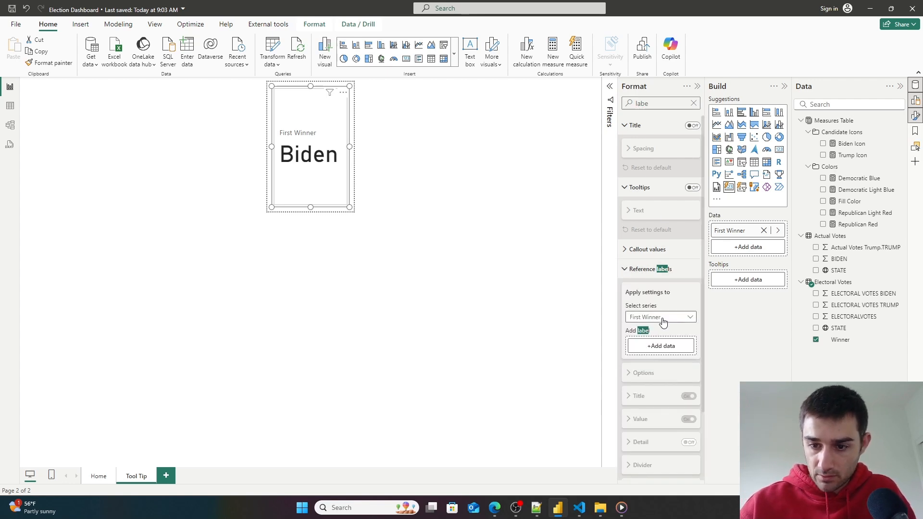
left_click(625, 249)
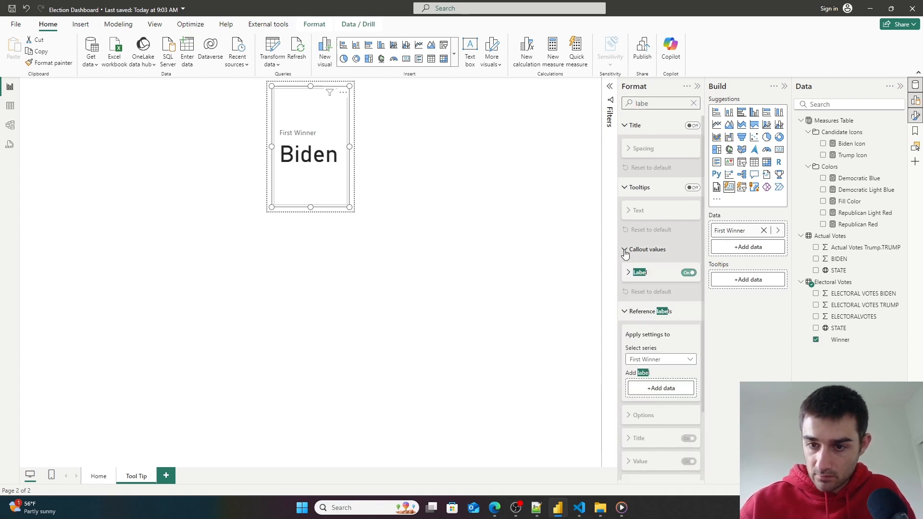
left_click(690, 273)
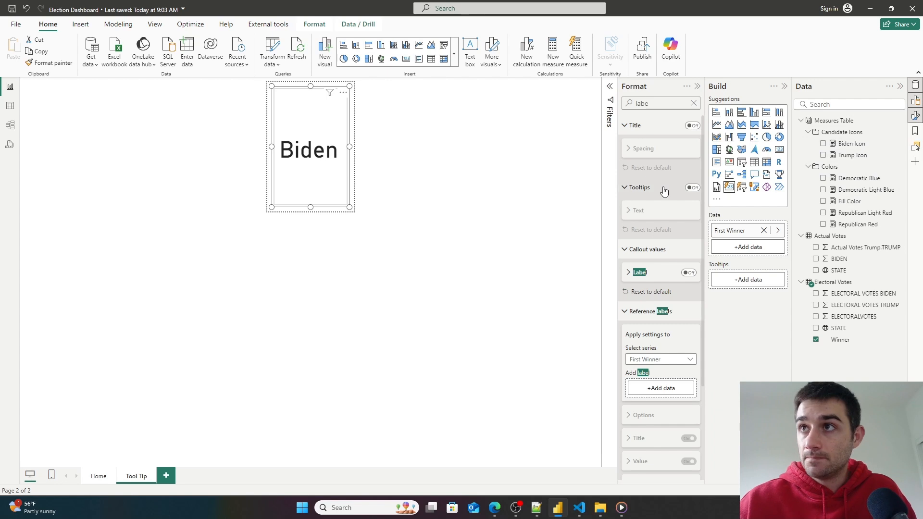
- Copy the Fill Color measure's formula
left_click(847, 201)
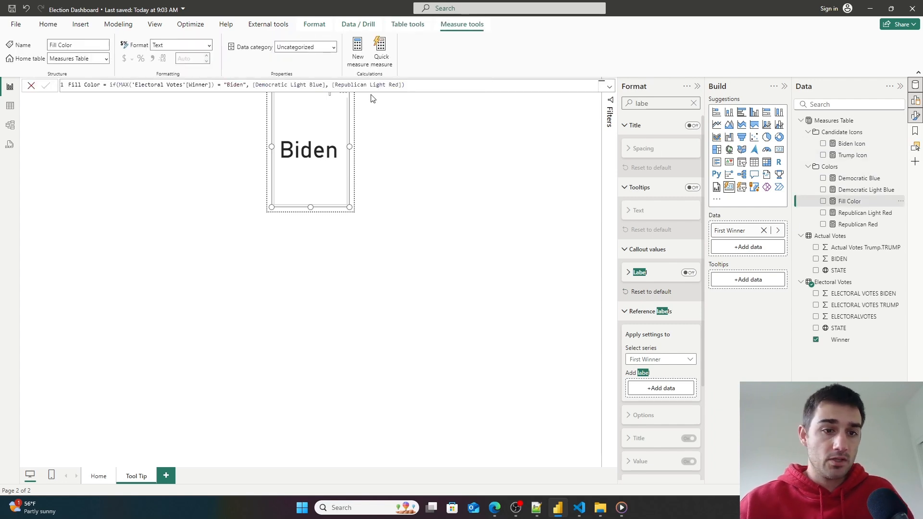
left_click_drag(425, 84, 49, 77)
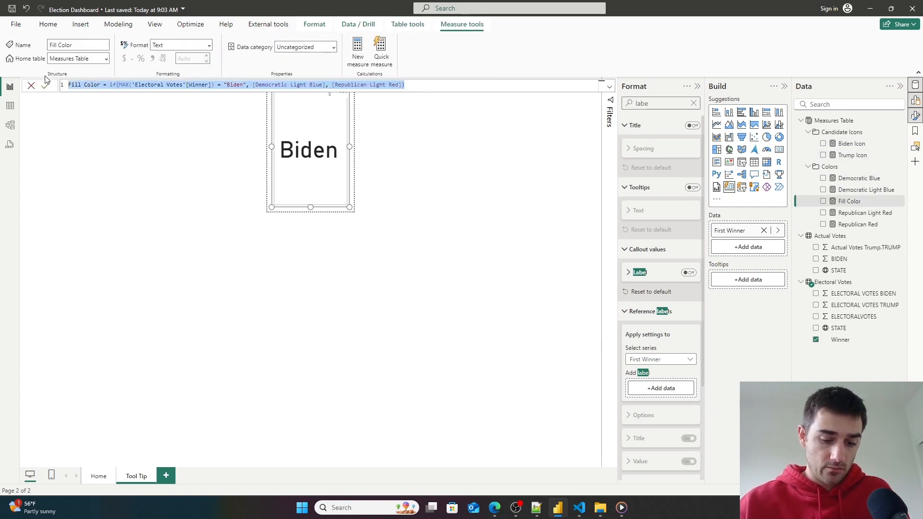
left_click(133, 208)
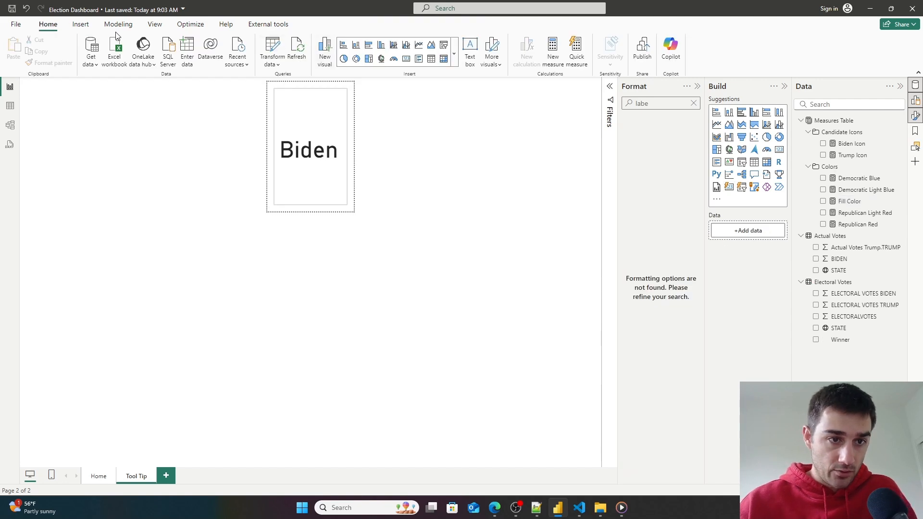
- Create a new measure from the pasted formula and name it Winner Image
left_click(80, 24)
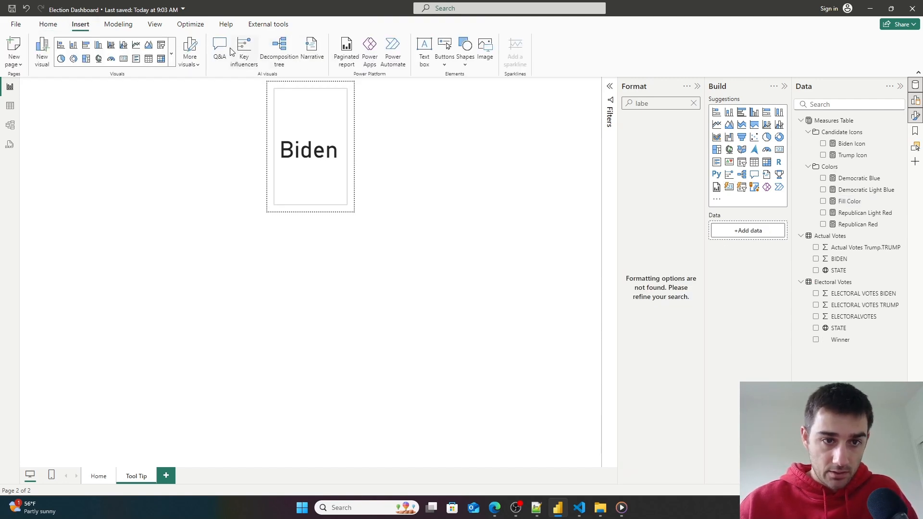
left_click(119, 24)
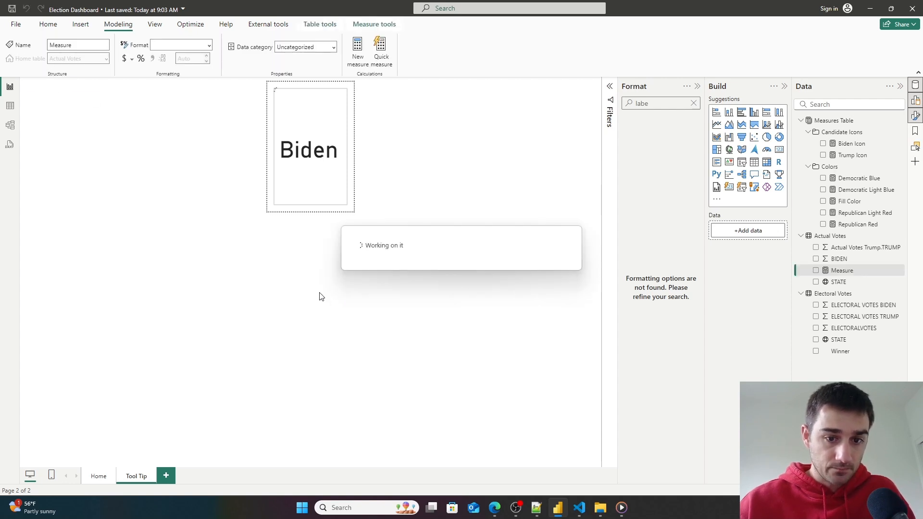
type("Fill Color = IF(MAX('Electoral Votes'[Winner]) = \"Biden\", [Democratic Light Blue], [Republican Light Red])")
left_click_drag(101, 85, 71, 85)
type("Winner")
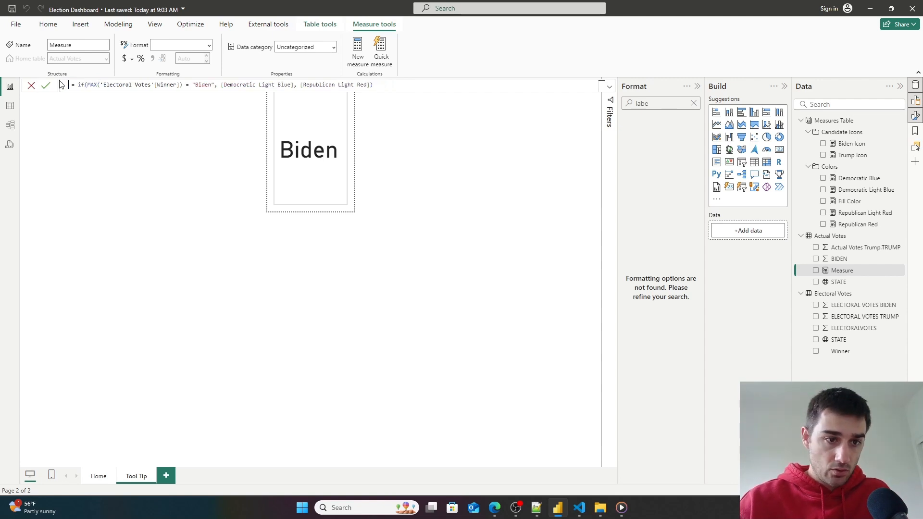
type(" Image")
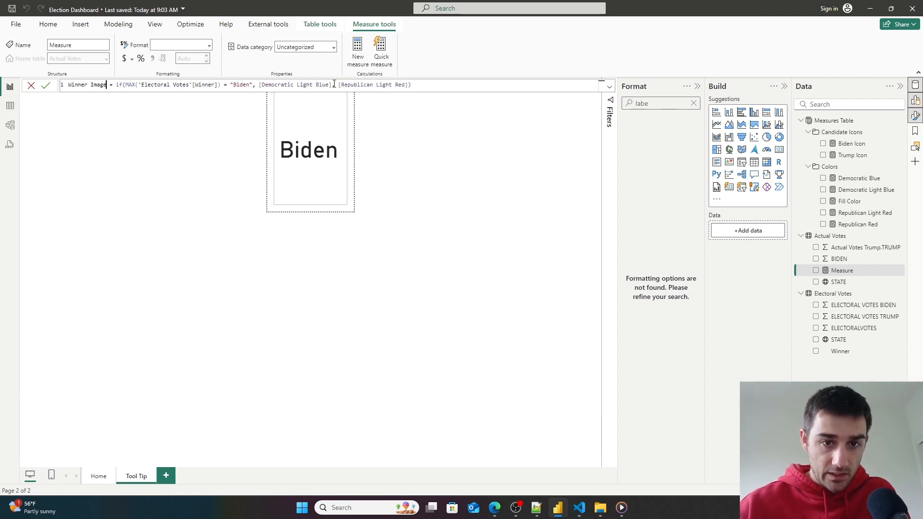
- Replace the IF results in Winner Image with [Biden Icon] and [Trump Icon]
left_click_drag(329, 84, 296, 84)
key("Return")
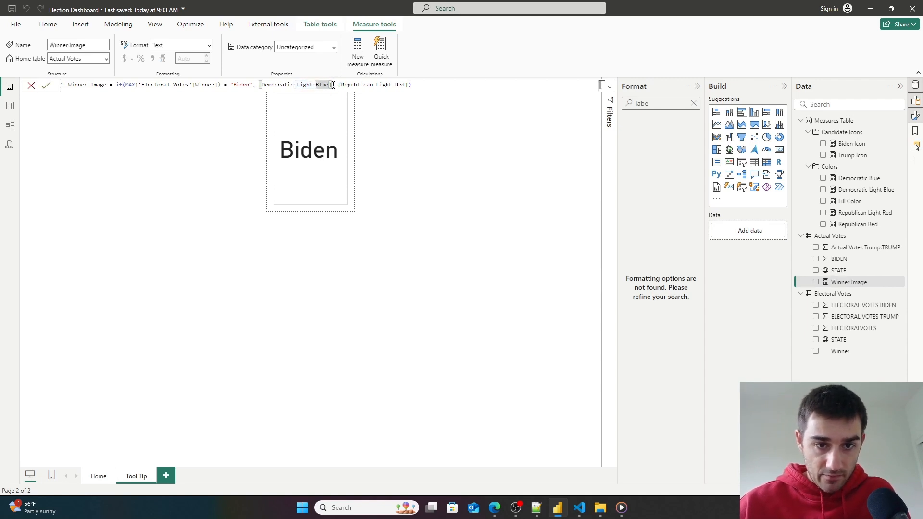
key("BackSpace")
key("BackSpace")
key("BackSpace")
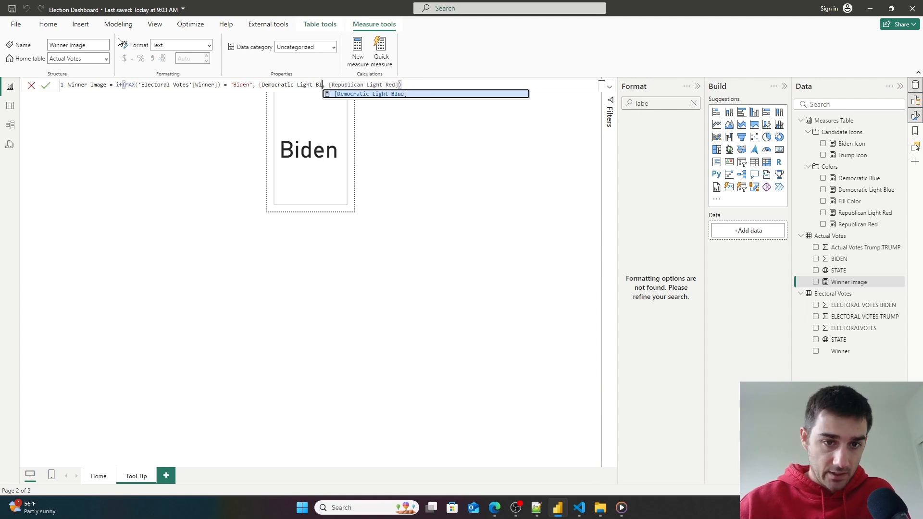
key("BackSpace")
key("BackSpace")
key("BackSpace")
key("BackSpace")
key("BackSpace")
key("BackSpace")
key("BackSpace")
key("BackSpace")
key("BackSpace")
key("BackSpace")
key("BackSpace")
key("BackSpace")
key("BackSpace")
key("BackSpace")
key("BackSpace")
key("BackSpace")
key("BackSpace")
key("BackSpace")
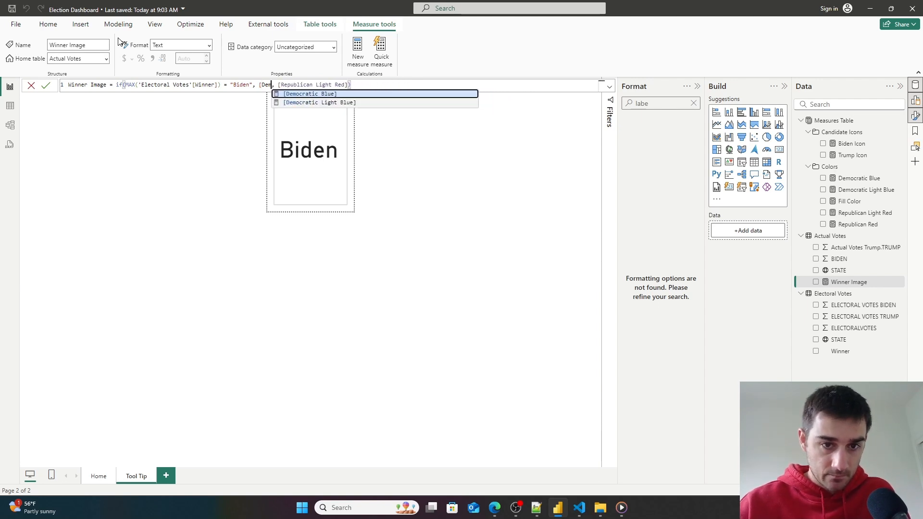
key("BackSpace")
type("Bi")
key("Tab")
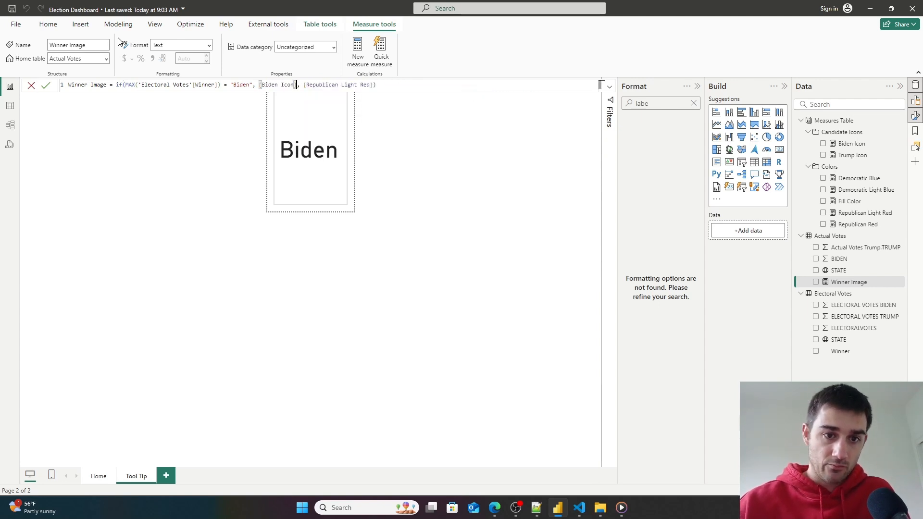
left_click_drag(369, 85, 315, 86)
type("Trum")
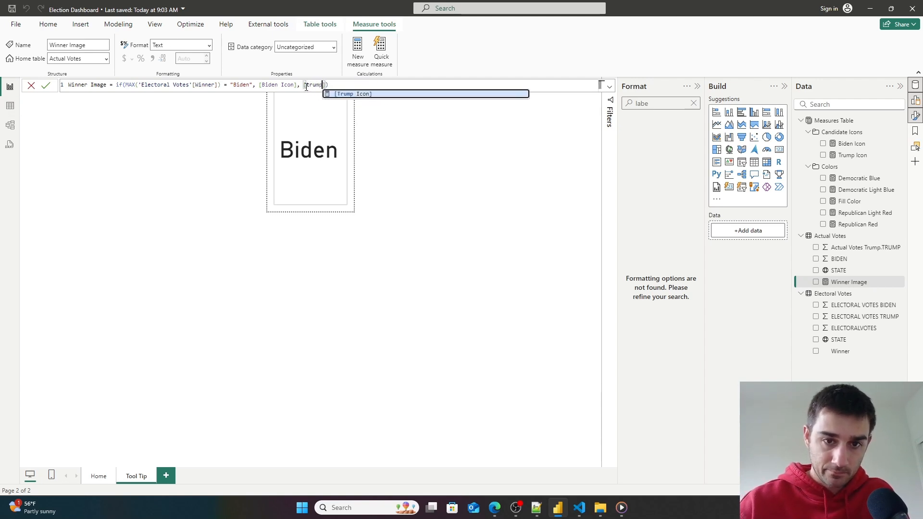
key("Tab")
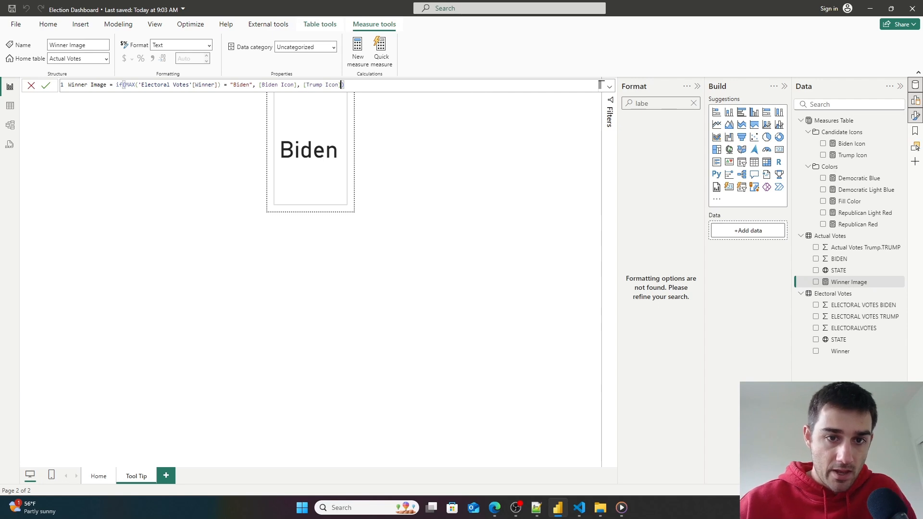
- Set the Winner Image measure's data category to Image URL
left_click(336, 47)
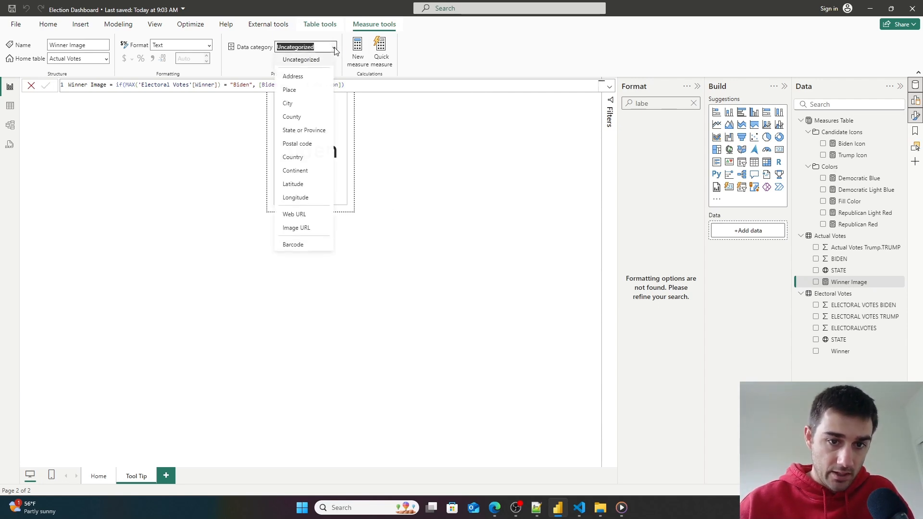
left_click(295, 228)
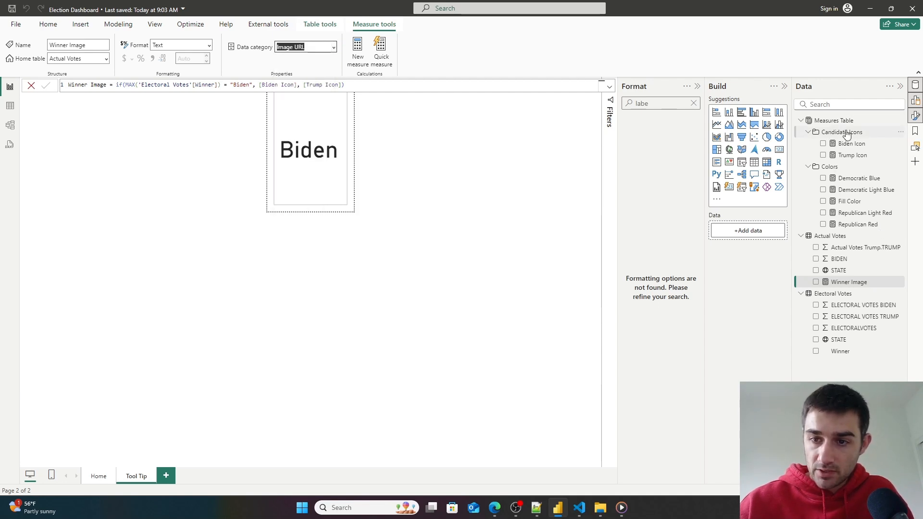
- Place the Winner Image measure in the Candidate Icons display folder, copied from the Trump Icon measure
left_click(10, 106)
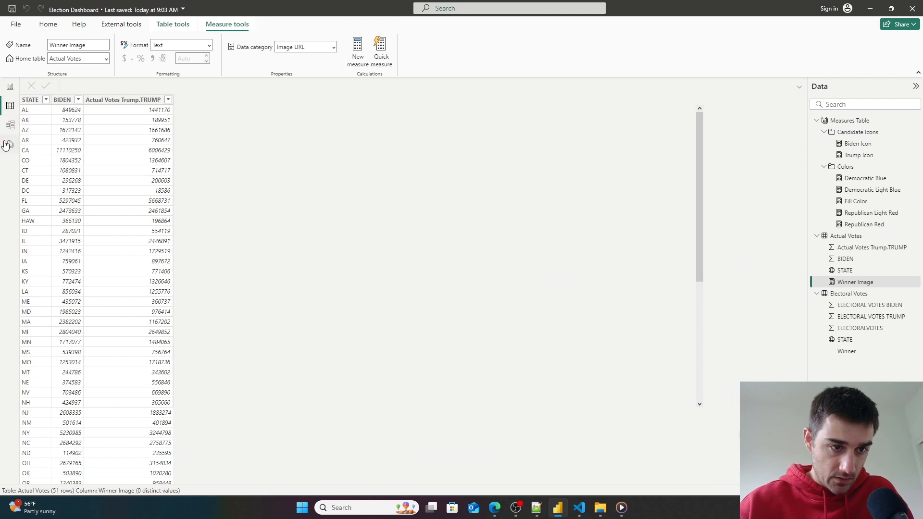
left_click(11, 130)
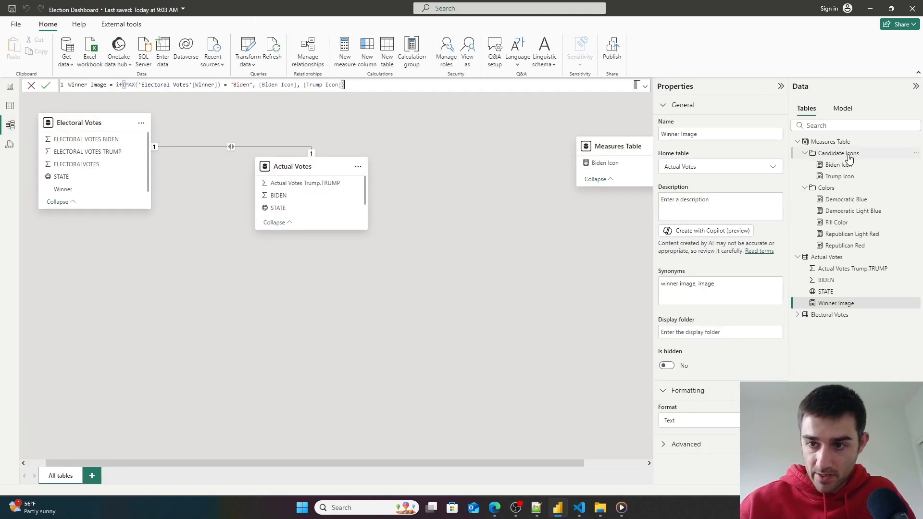
left_click(848, 178)
left_click_drag(715, 334, 624, 341)
key("ctrl+c")
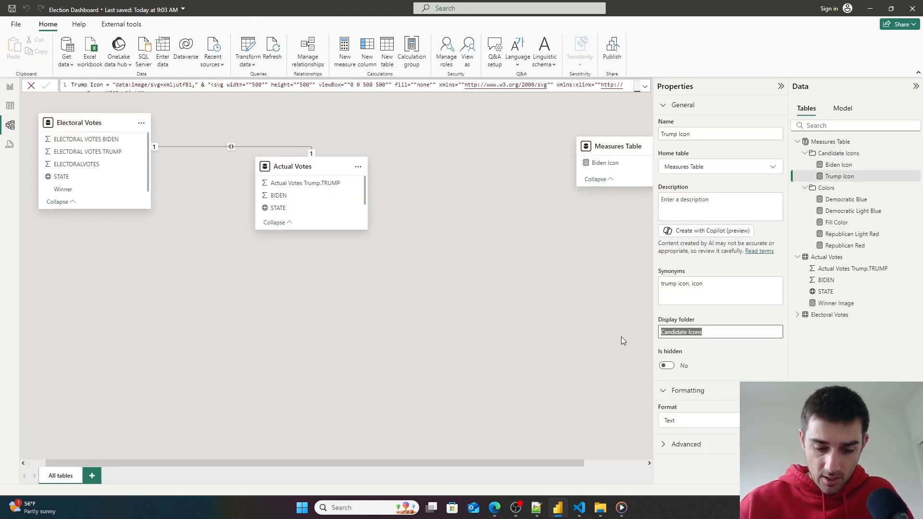
left_click(839, 303)
left_click(734, 331)
key("ctrl+v")
key("Return")
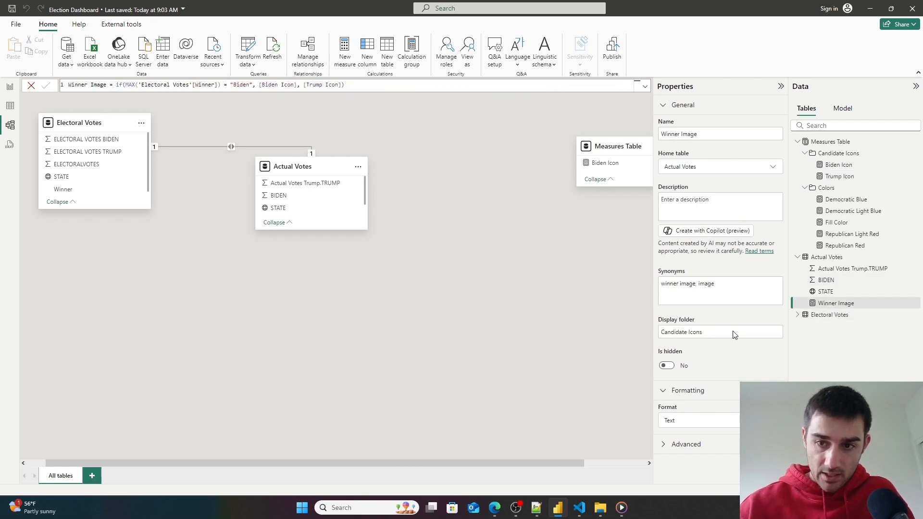
- Change the Winner Image measure's home table to Measures Table
left_click(739, 169)
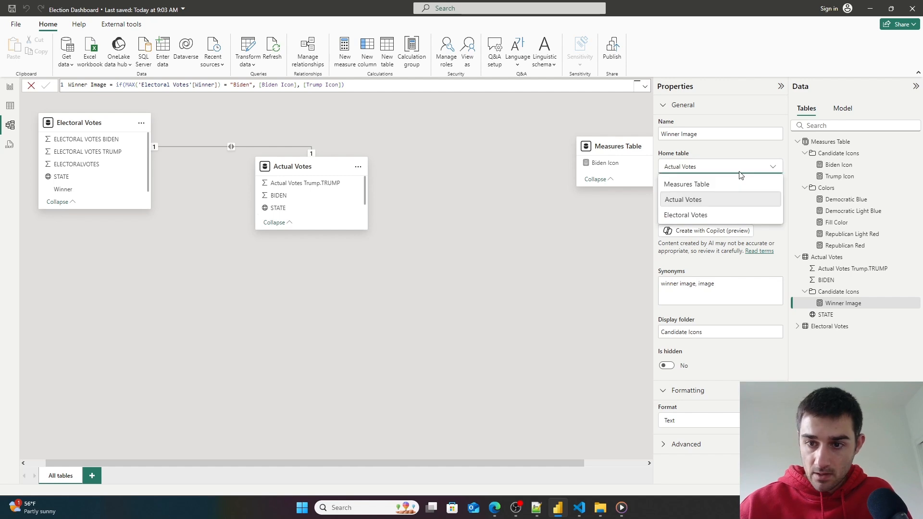
left_click(712, 187)
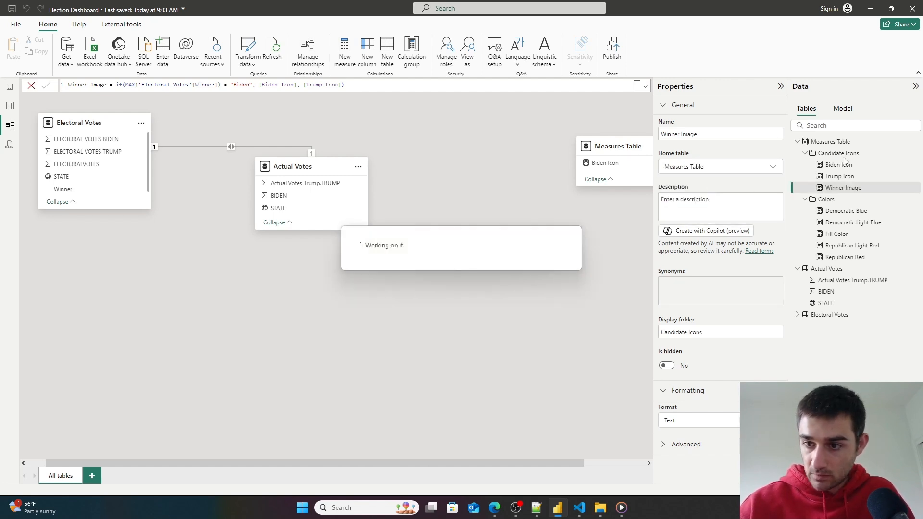
left_click(10, 106)
left_click(10, 88)
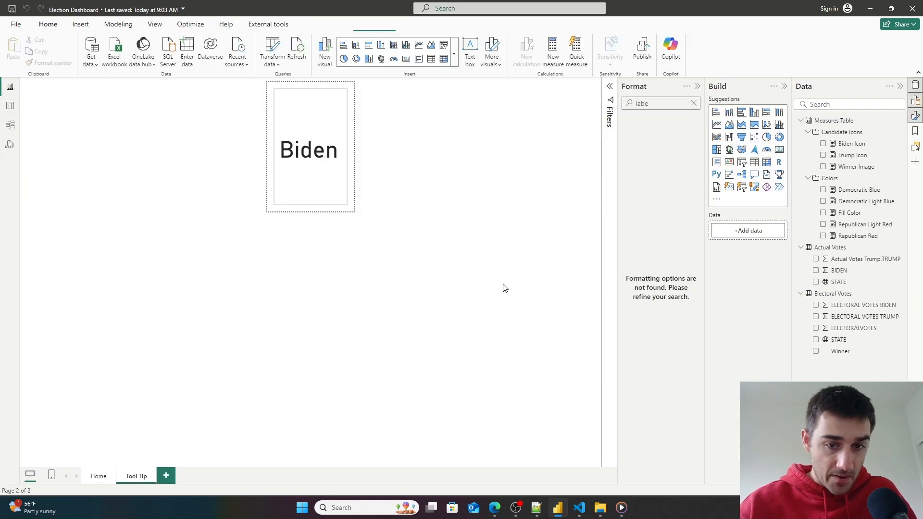
- Turn on the tooltip card's image and set its image type to Image URL
left_click(333, 192)
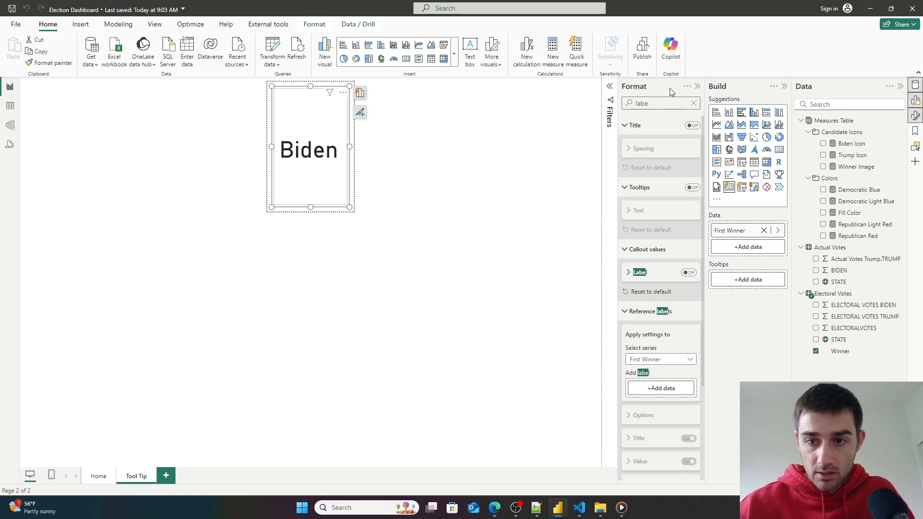
left_click(693, 102)
type("images")
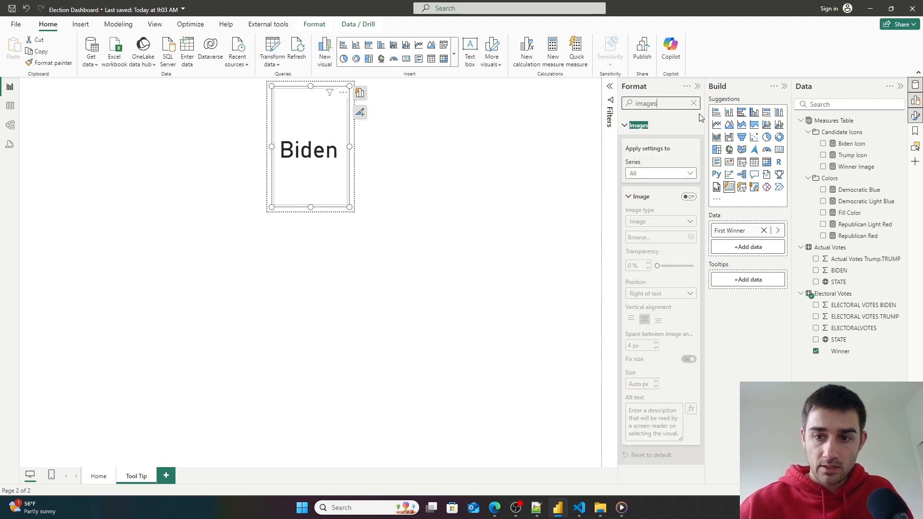
left_click(689, 197)
left_click(686, 222)
left_click(686, 245)
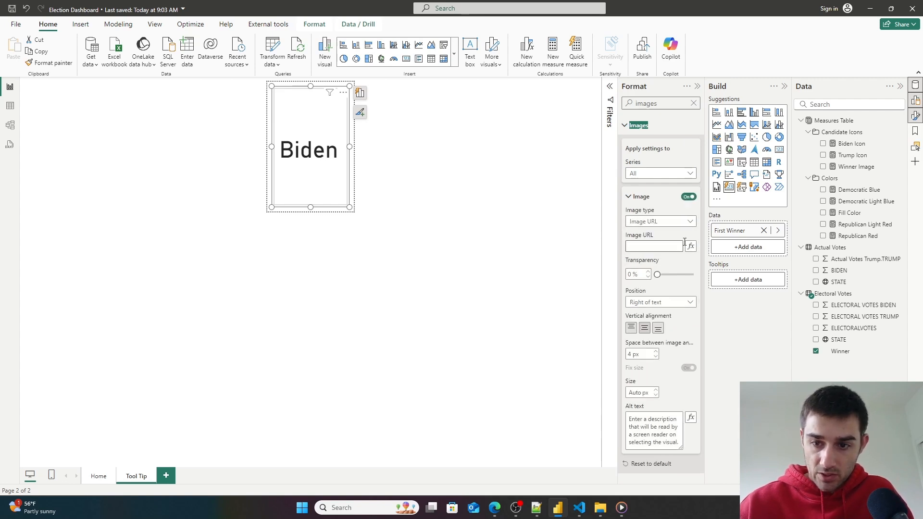
- Base the card's image URL on the Winner Image field and position the image above the text
left_click(690, 247)
left_click(319, 145)
left_click(420, 140)
left_click(356, 193)
left_click(256, 221)
left_click(264, 232)
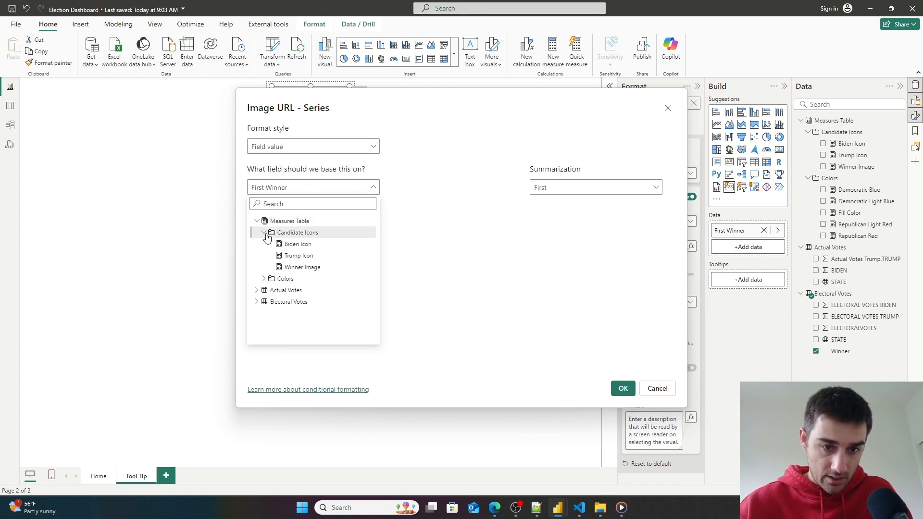
left_click(294, 268)
left_click(623, 388)
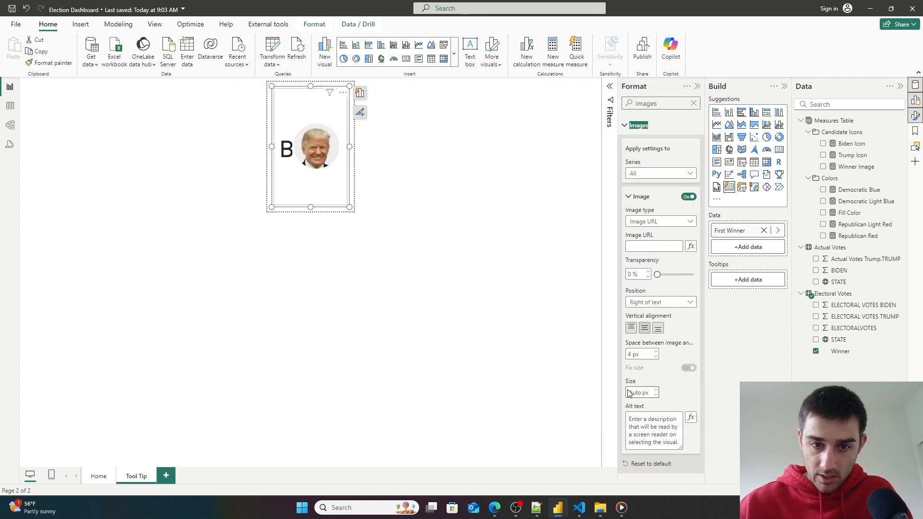
left_click(664, 303)
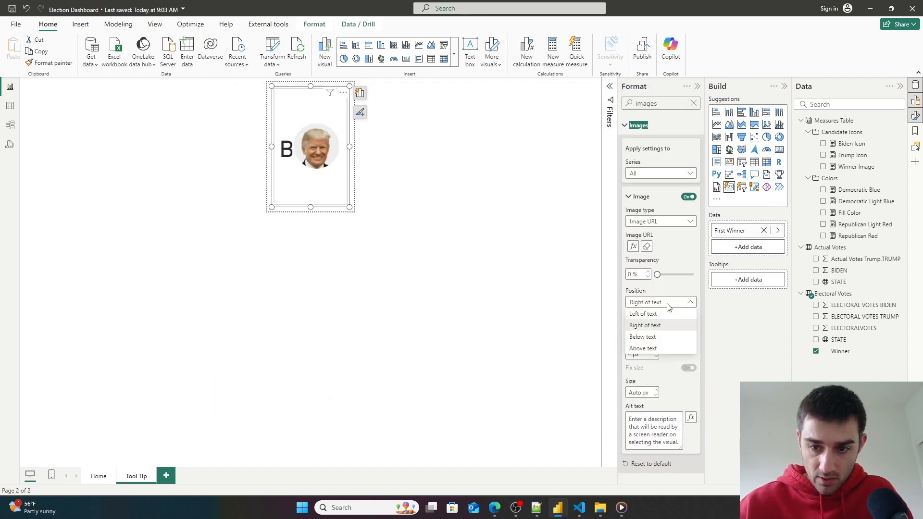
left_click(654, 351)
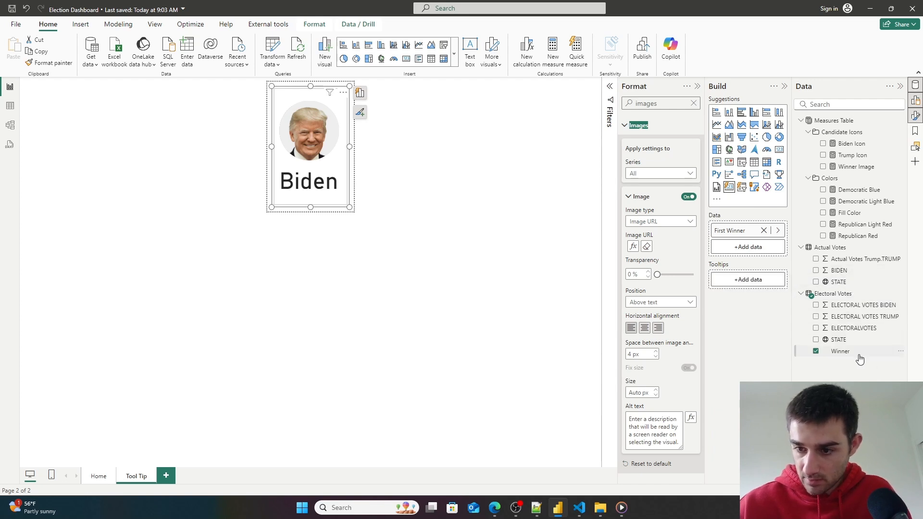
- Review the Winner Image measure's formula
left_click(851, 169)
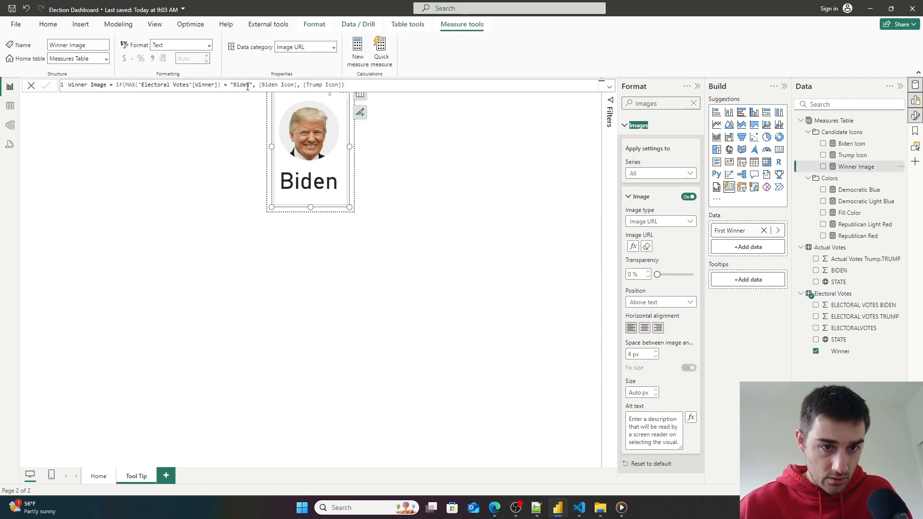
double_click(168, 85)
left_click_drag(142, 85, 187, 85)
left_click(52, 84)
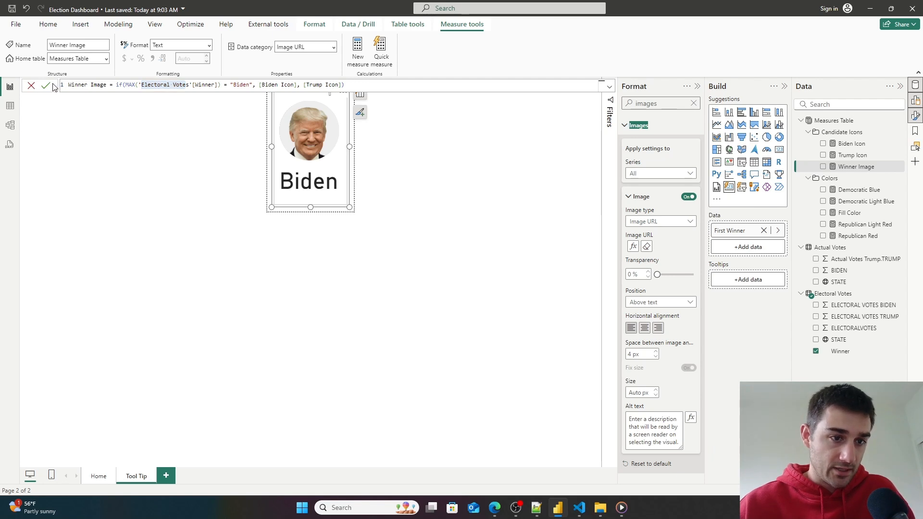
left_click(47, 87)
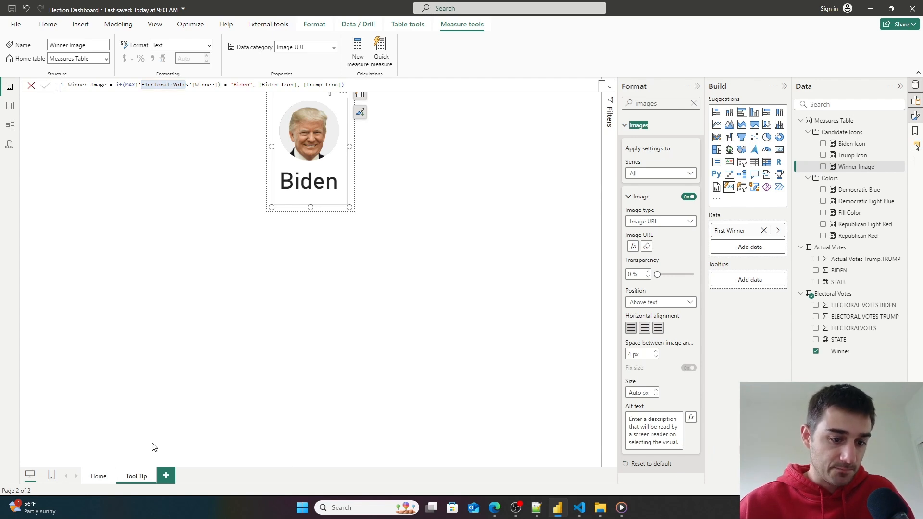
- On the Home page, hover over states on the Lower 48 map to check the winner tooltip
left_click(98, 476)
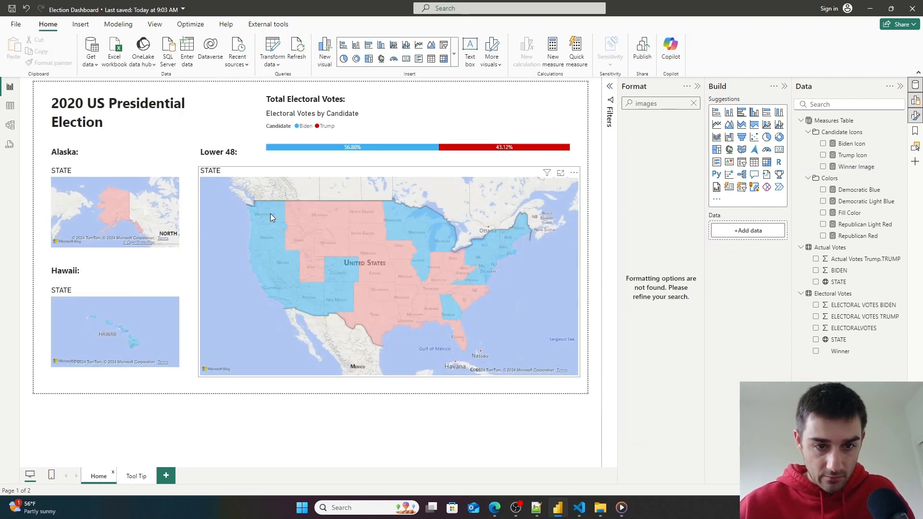
mouse_move(270, 213)
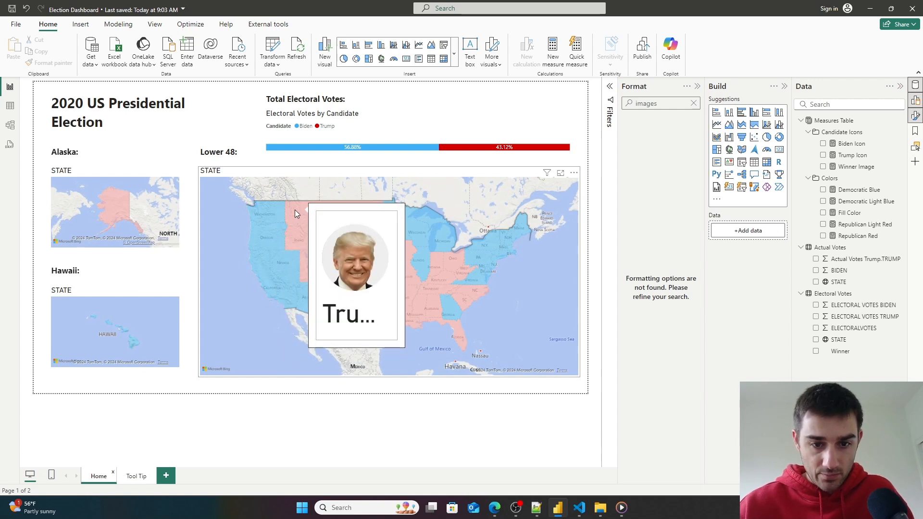
mouse_move(342, 266)
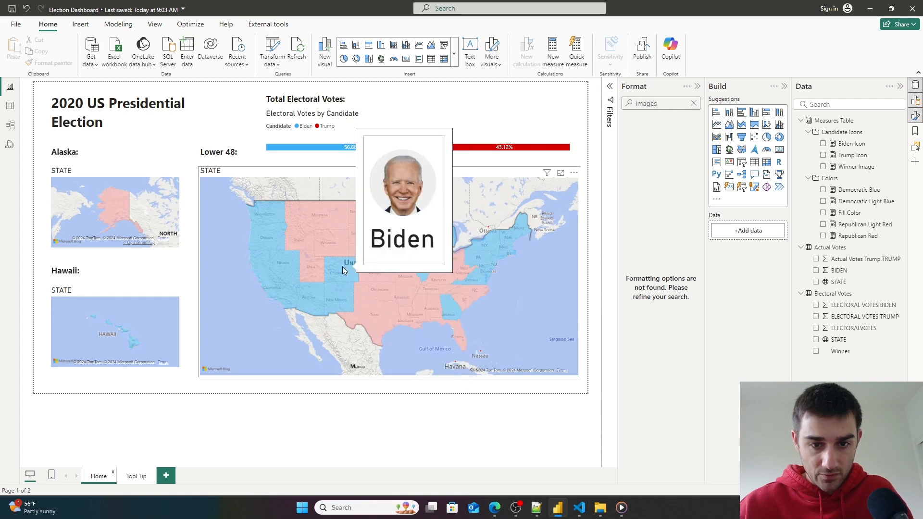
- On the Tool Tip page, set the card's image size to 100 px and center the image horizontally
left_click(9, 106)
left_click(10, 87)
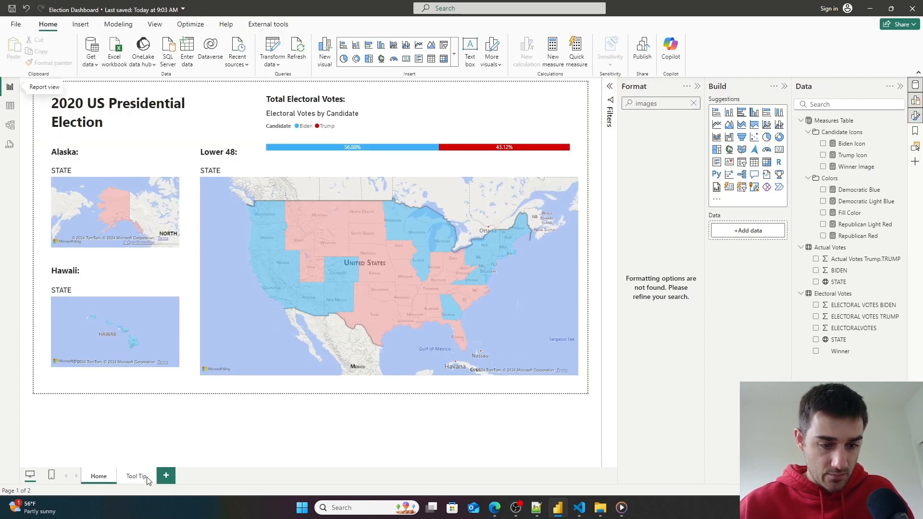
left_click(138, 476)
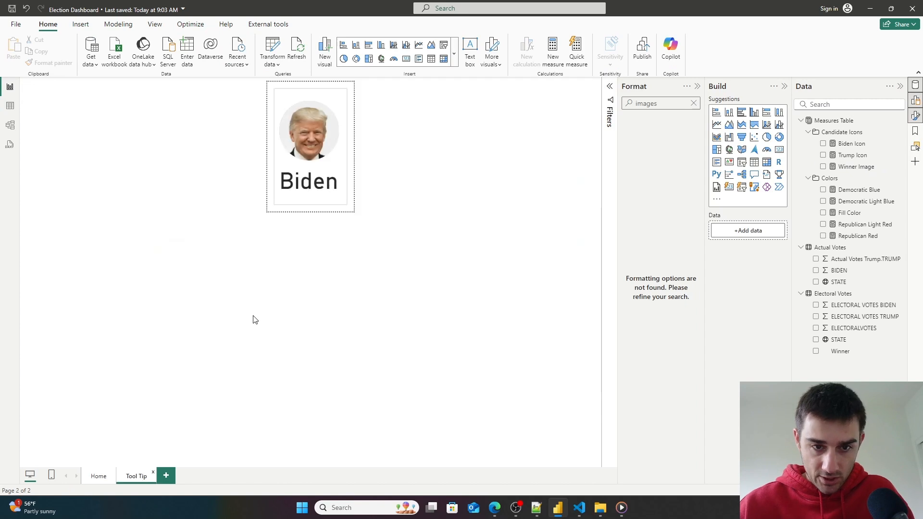
left_click(343, 174)
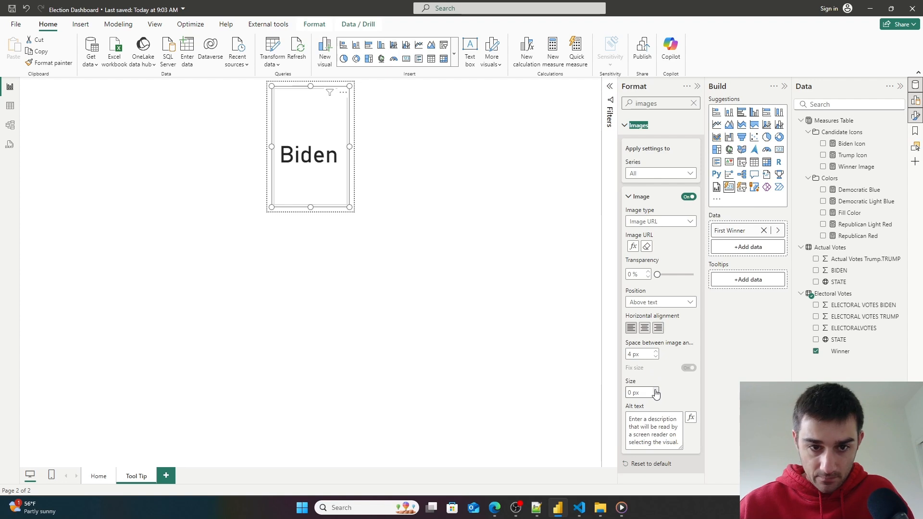
left_click(632, 393)
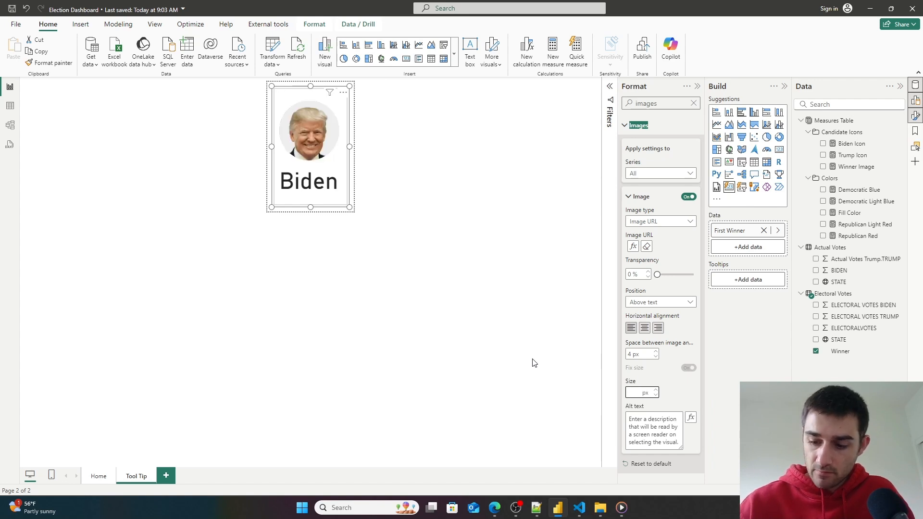
type("50")
key("Return")
key("BackSpace")
key("BackSpace")
type("100")
key("Return")
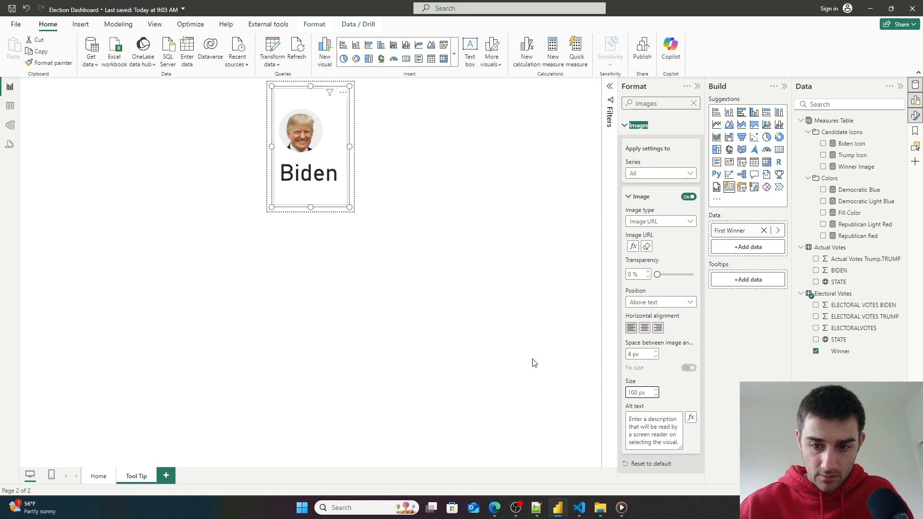
left_click(645, 326)
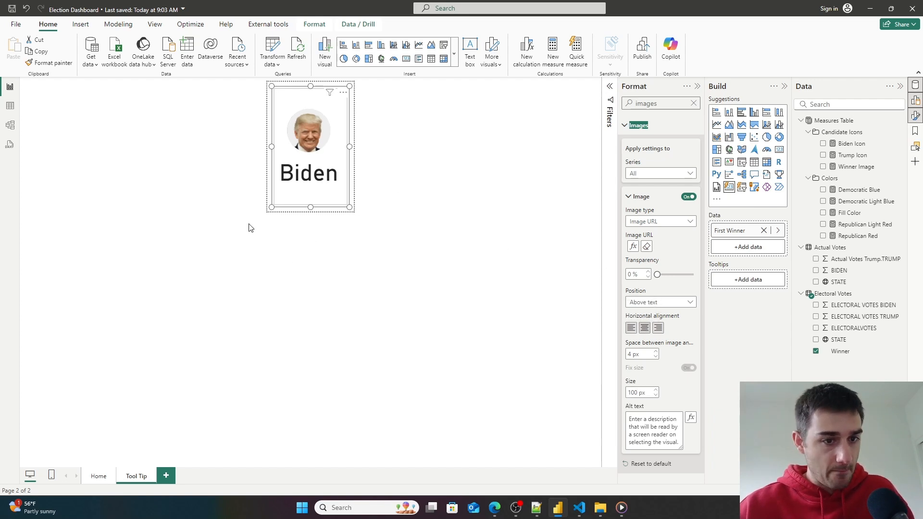
- Turn off the tooltip card's border, then return to the Home page
left_click(99, 477)
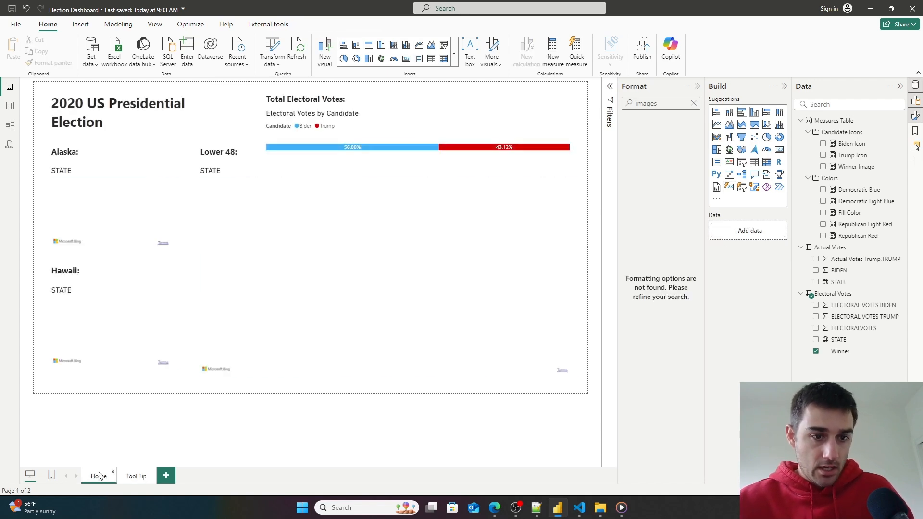
mouse_move(108, 206)
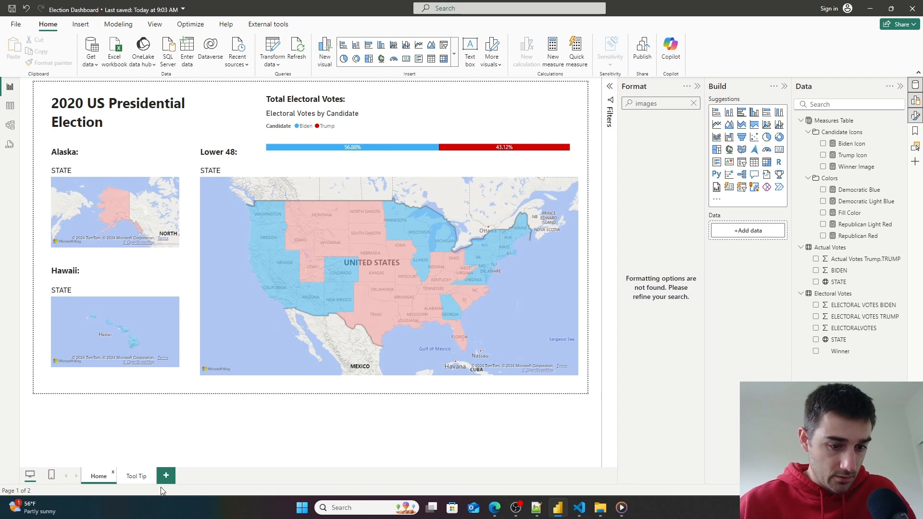
left_click(137, 476)
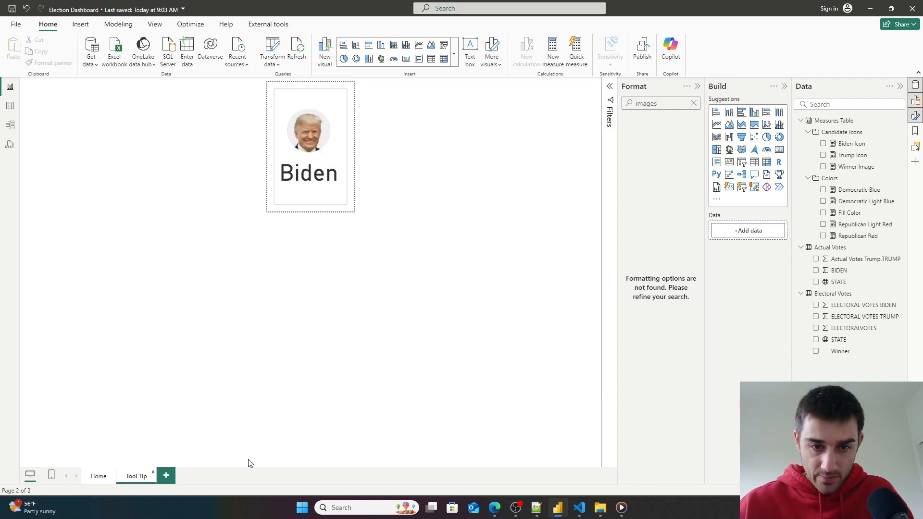
left_click(343, 185)
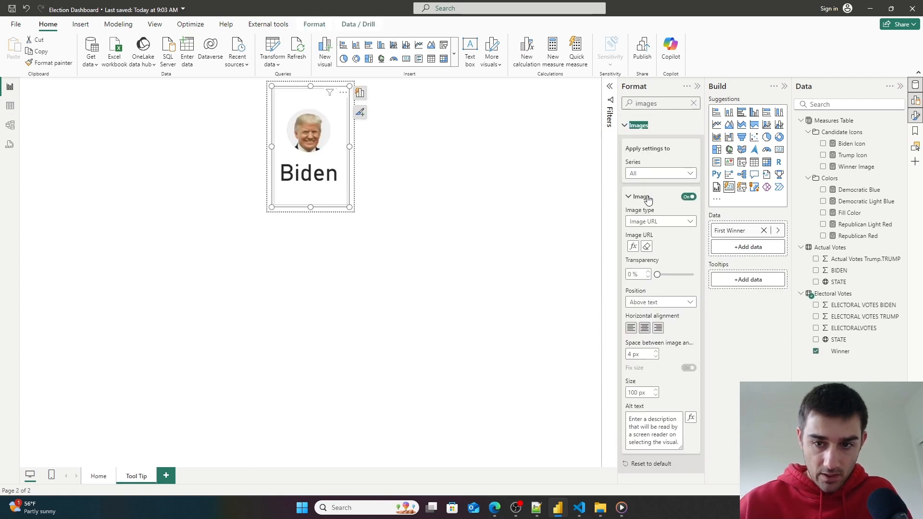
left_click(694, 103)
type("border")
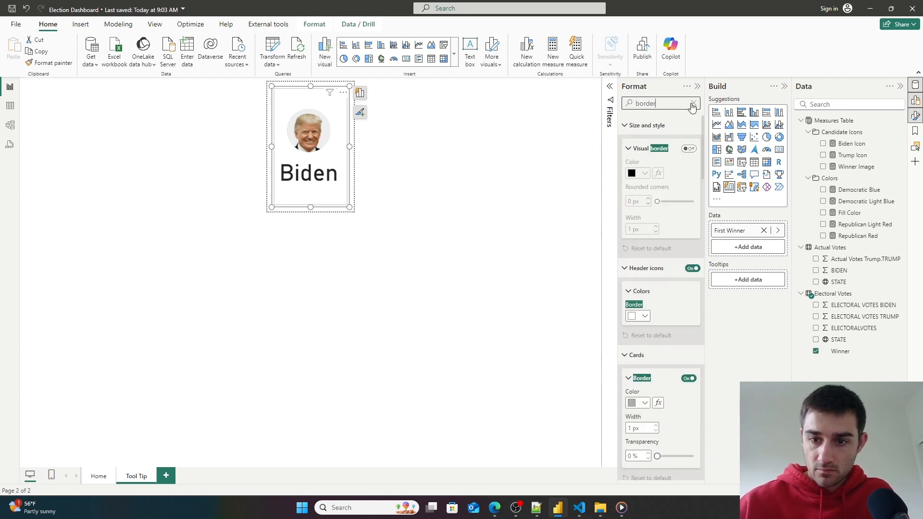
left_click(689, 378)
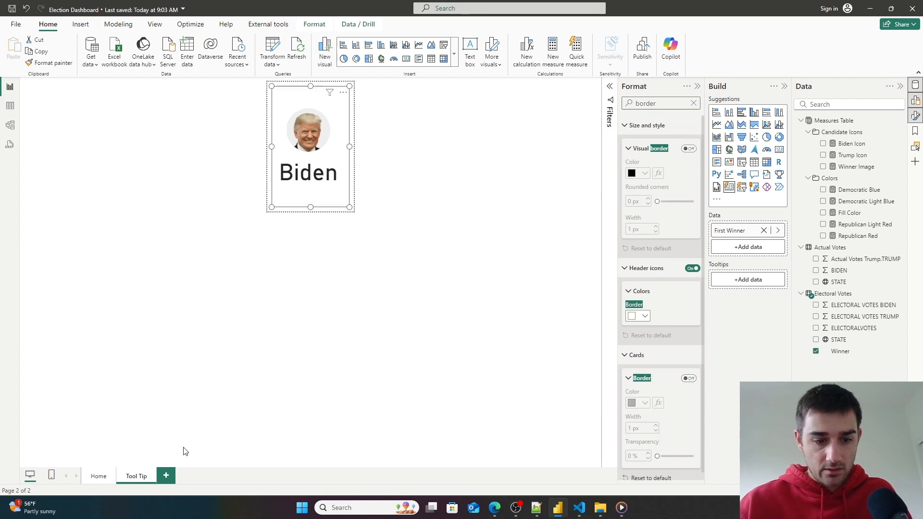
left_click(100, 479)
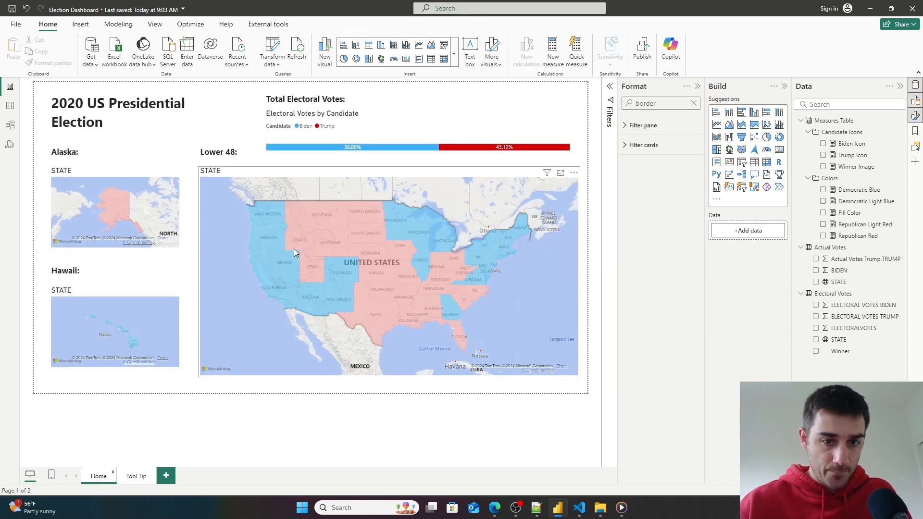
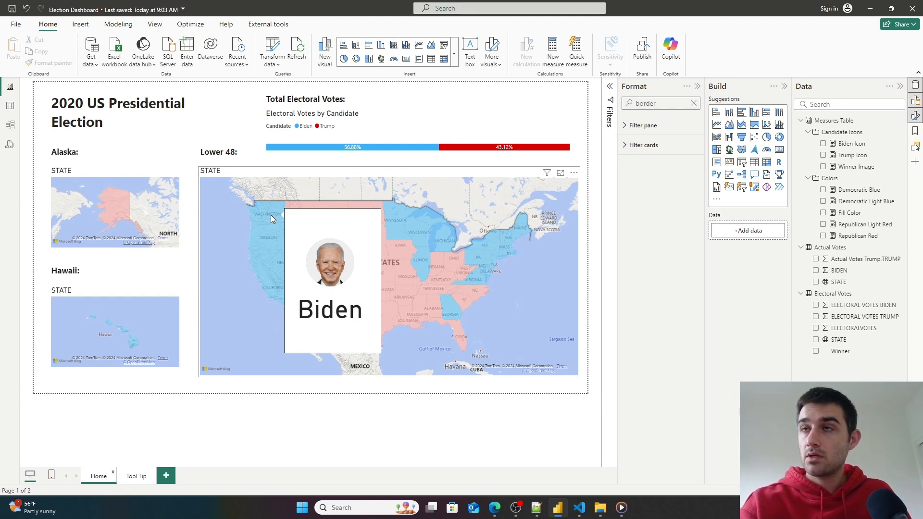
- Recheck the winner tooltip on a state of the Lower 48 map now that the card border is off
left_click(270, 215)
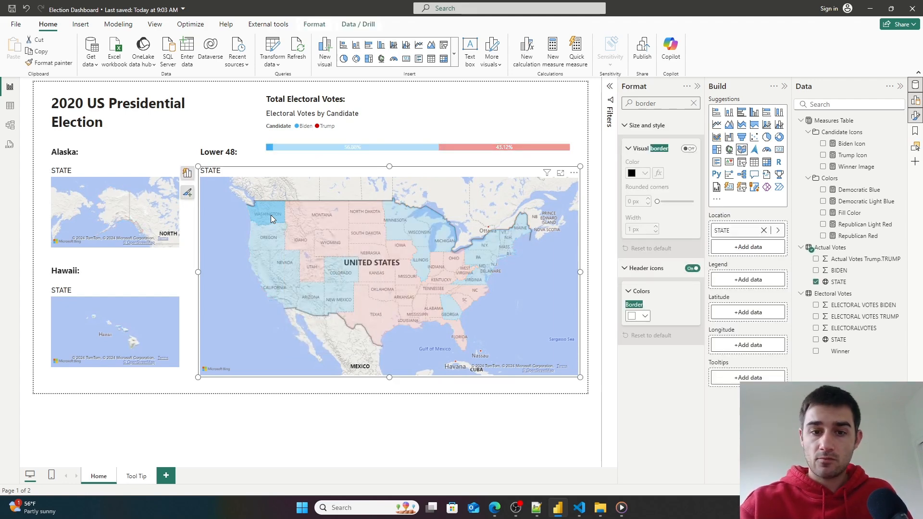
left_click(270, 215)
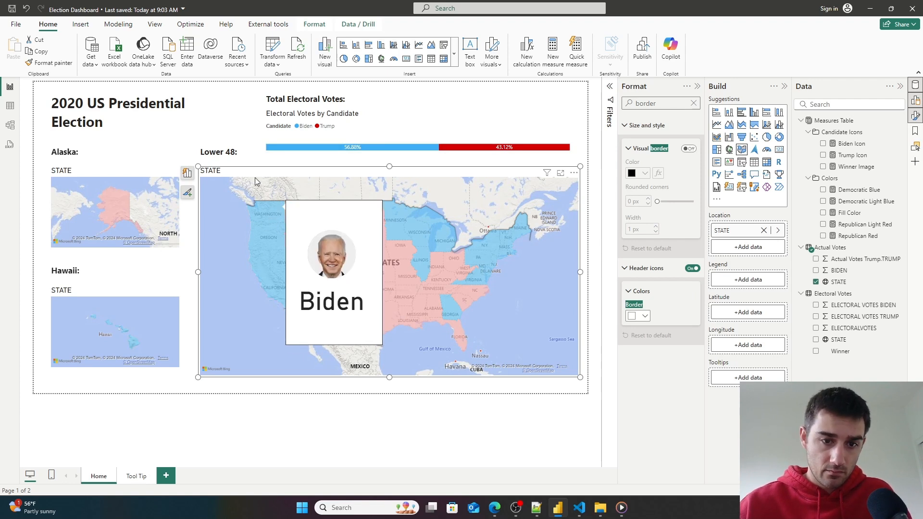
mouse_move(315, 230)
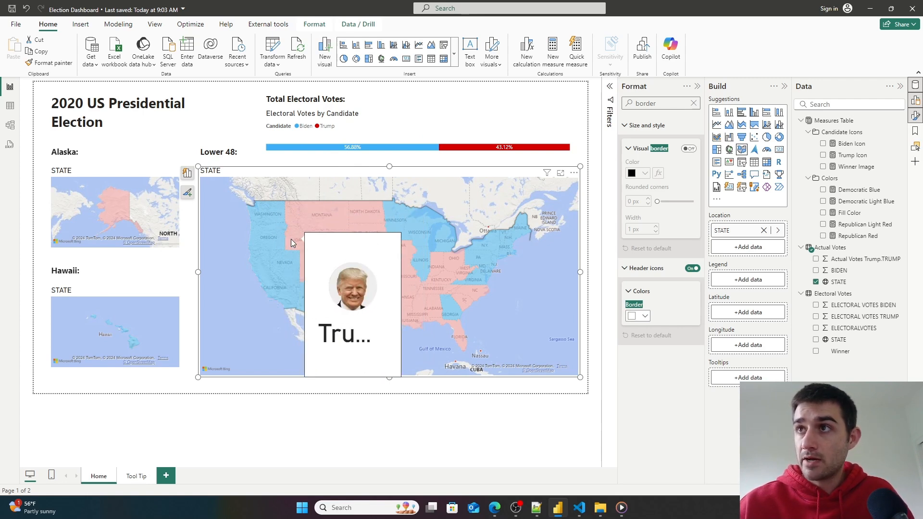
- On the Tool Tip page, select the tooltip card and browse its callout value settings for the First Winner series
left_click(136, 477)
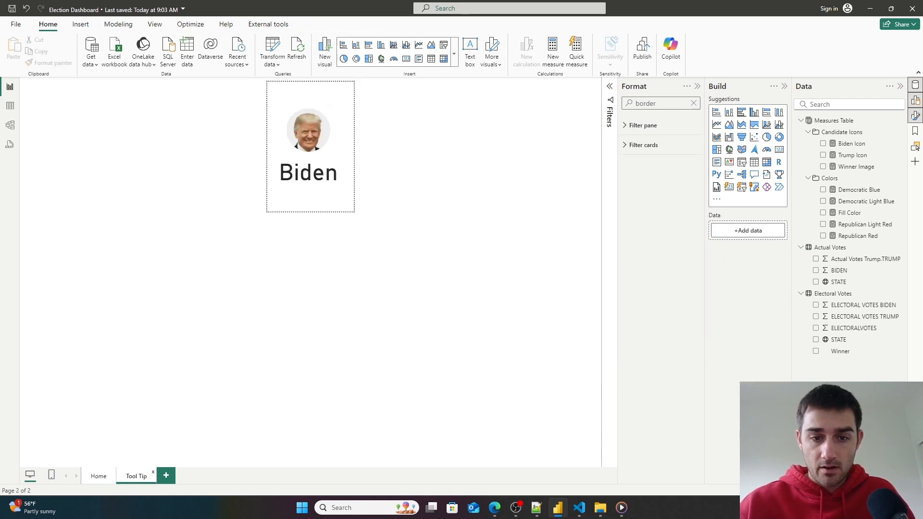
left_click(352, 209)
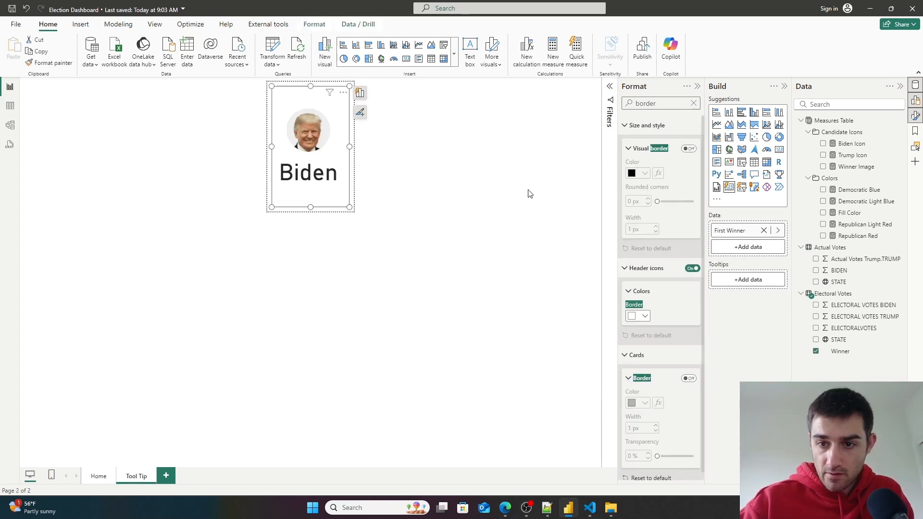
scroll(696, 256, "down", 1)
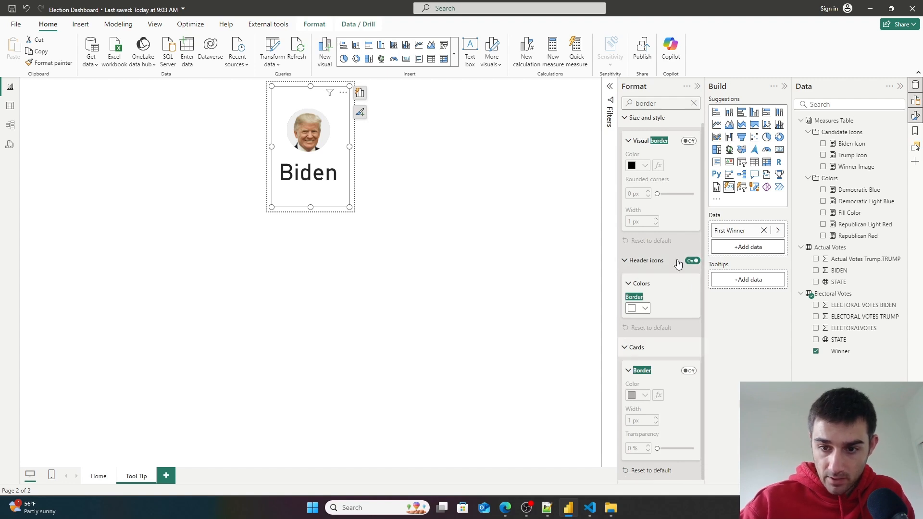
double_click(676, 103)
key("BackSpace")
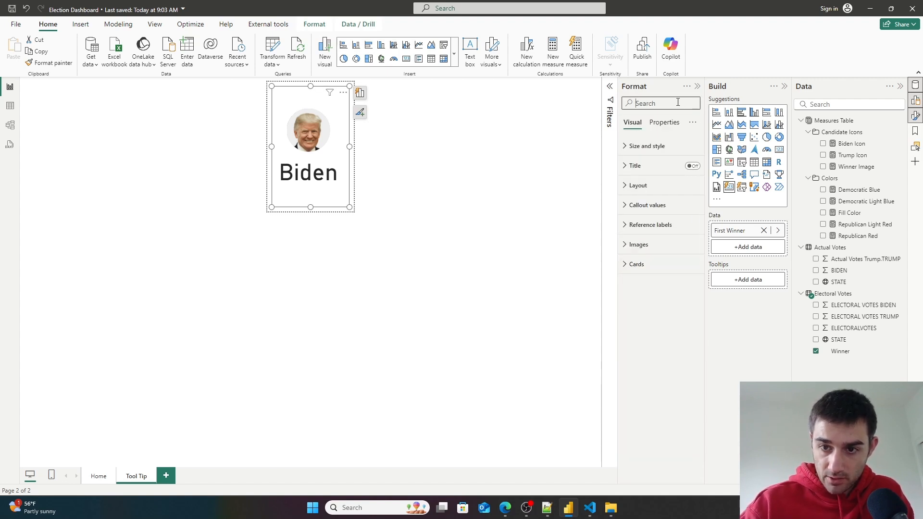
left_click(625, 205)
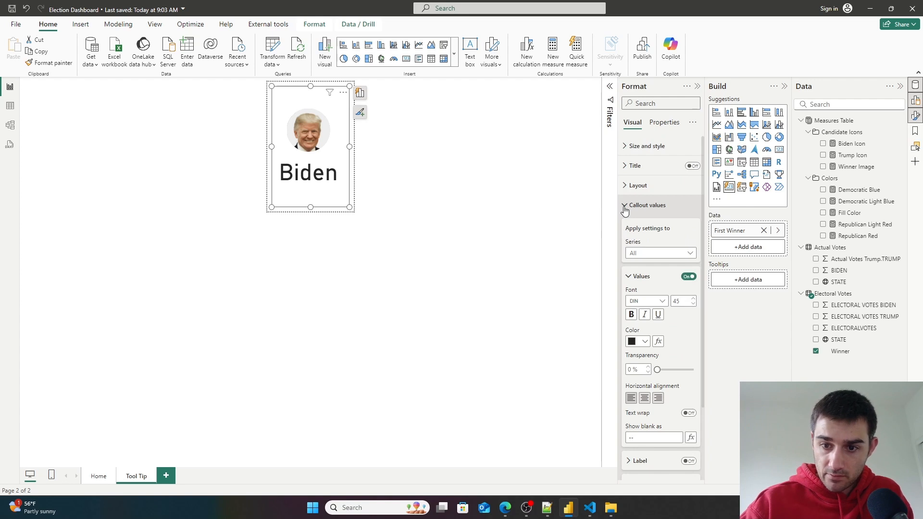
scroll(667, 239, "down", 1)
left_click(662, 208)
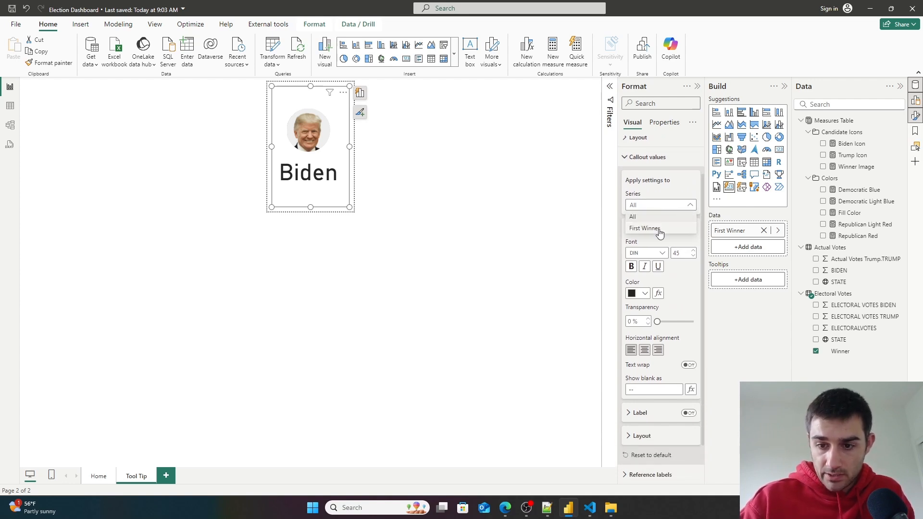
left_click(659, 233)
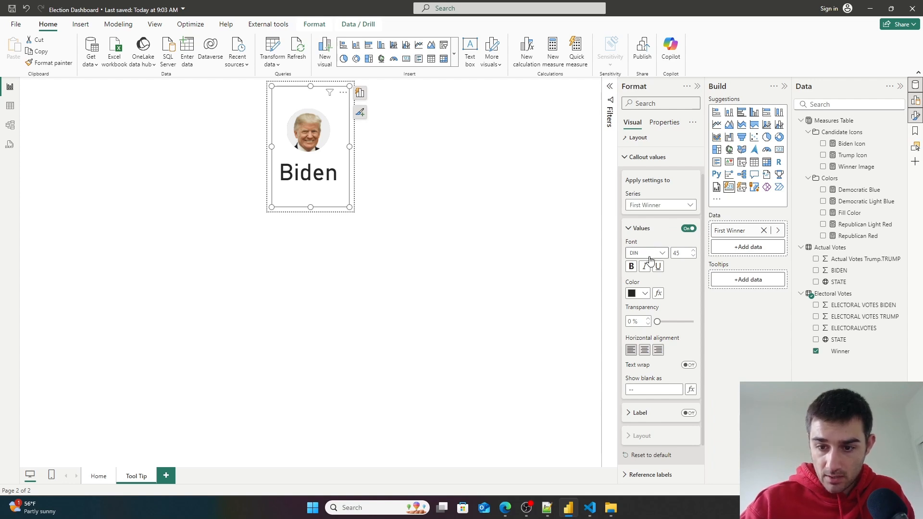
left_click(691, 390)
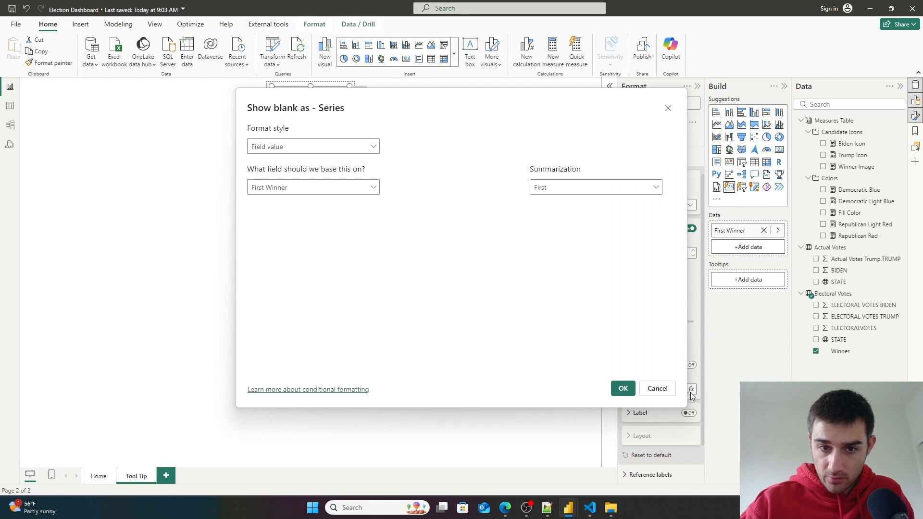
left_click(657, 389)
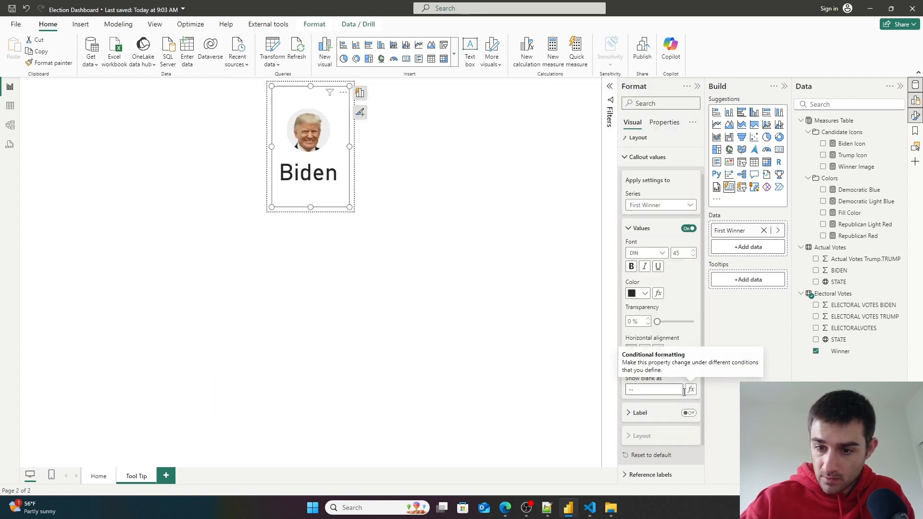
- Browse the card's callout values, label and reference label settings
left_click(632, 233)
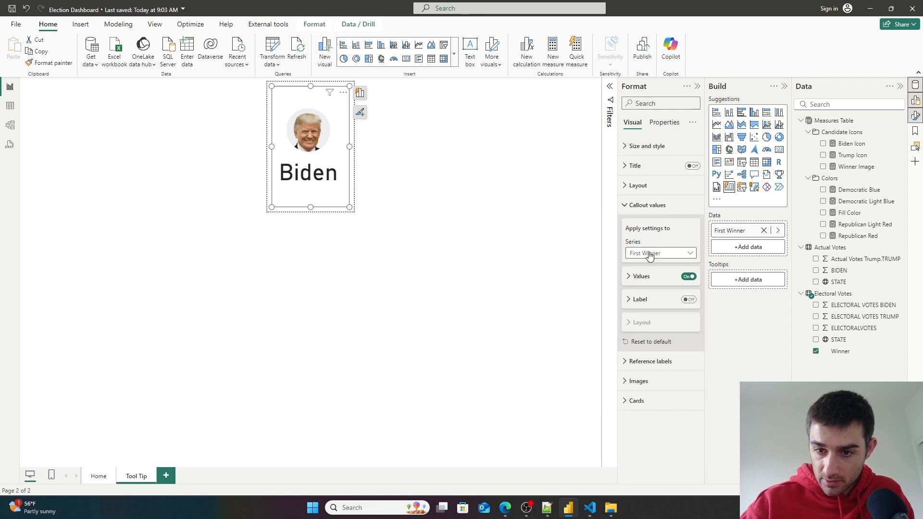
left_click(631, 281)
left_click(627, 282)
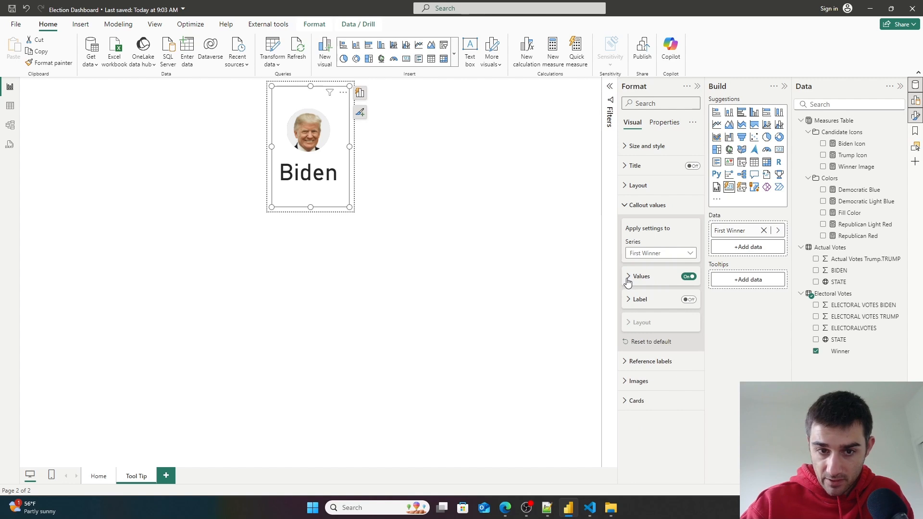
left_click(637, 303)
scroll(668, 349, "down", 3)
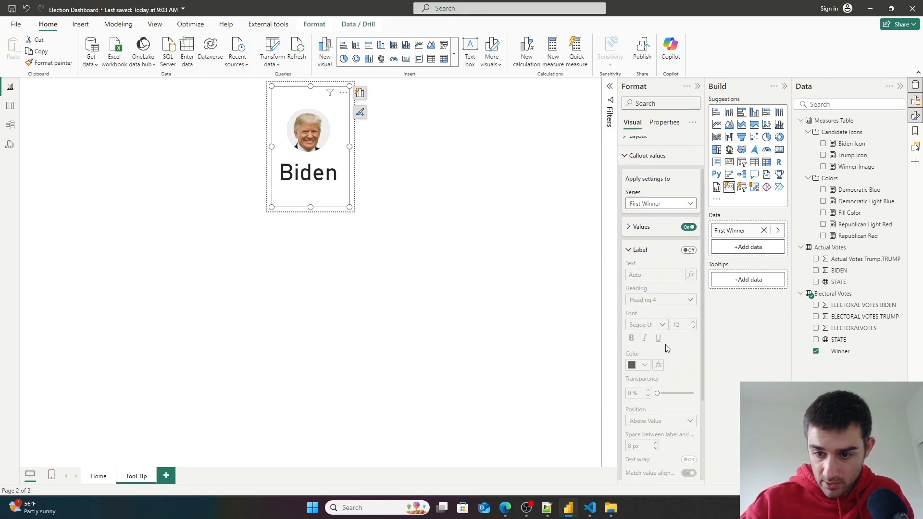
scroll(651, 348, "down", 1)
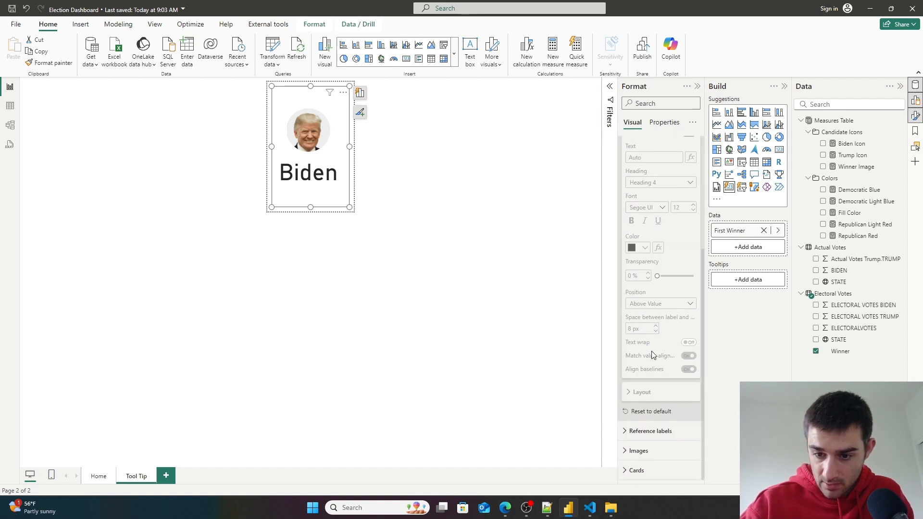
left_click(625, 431)
scroll(644, 395, "down", 5)
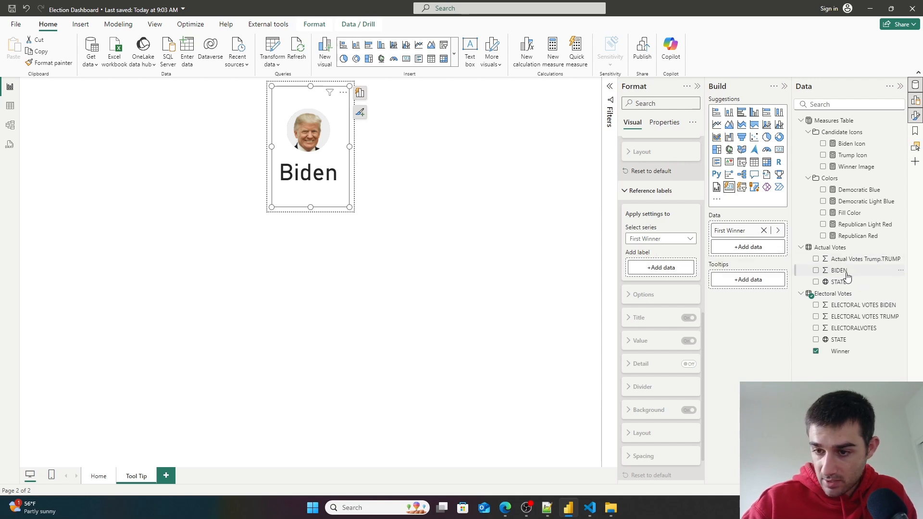
- Edit the Actual Votes query and rename the Trump votes column to TRUMP VOTES
left_click(872, 247)
left_click(899, 251)
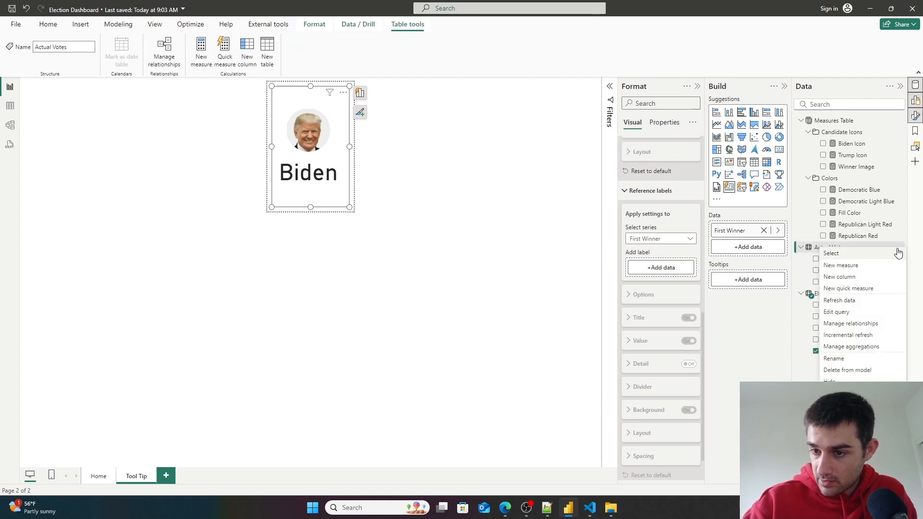
left_click(828, 313)
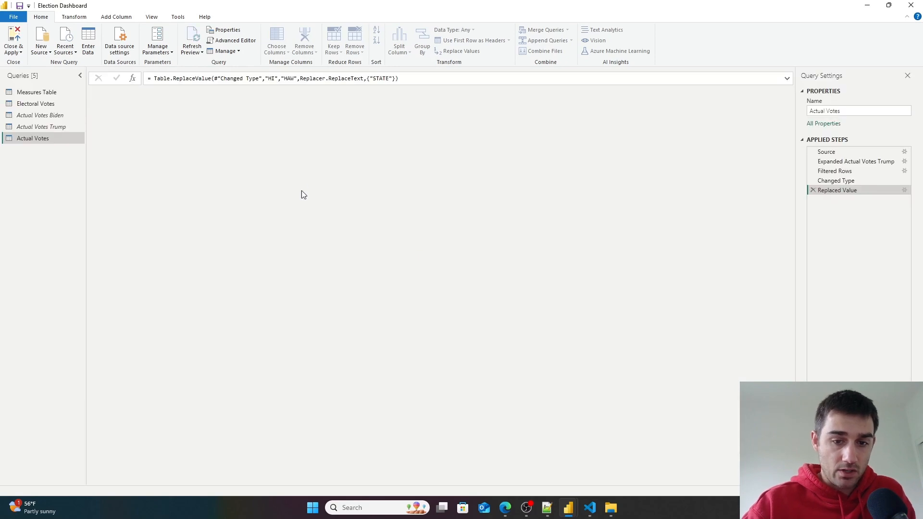
double_click(316, 106)
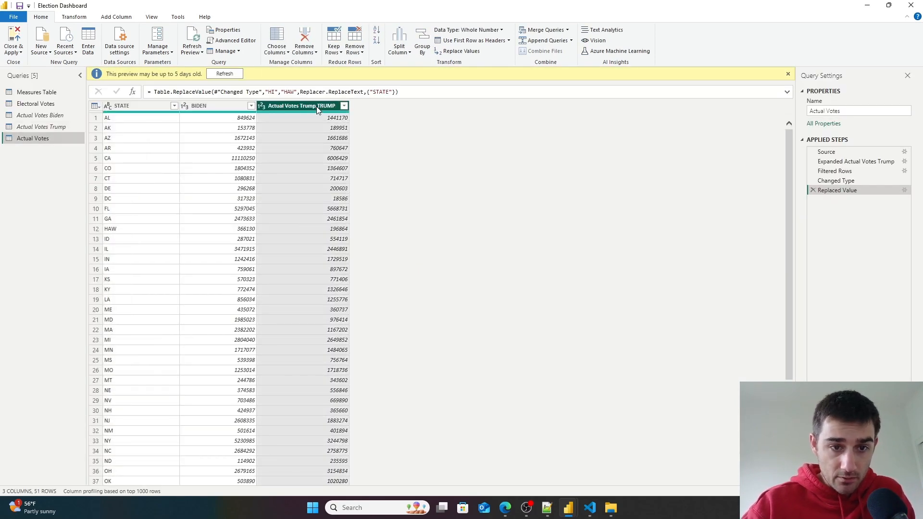
key("BackSpace")
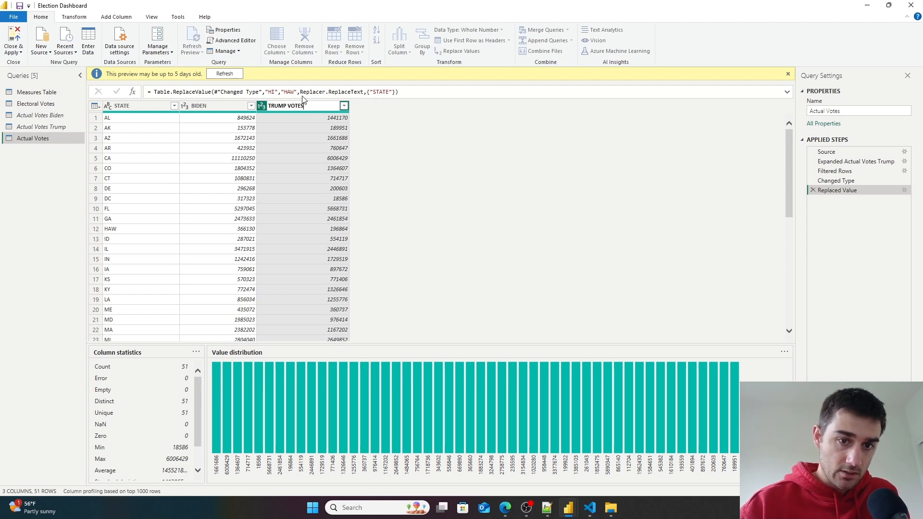
key("Return")
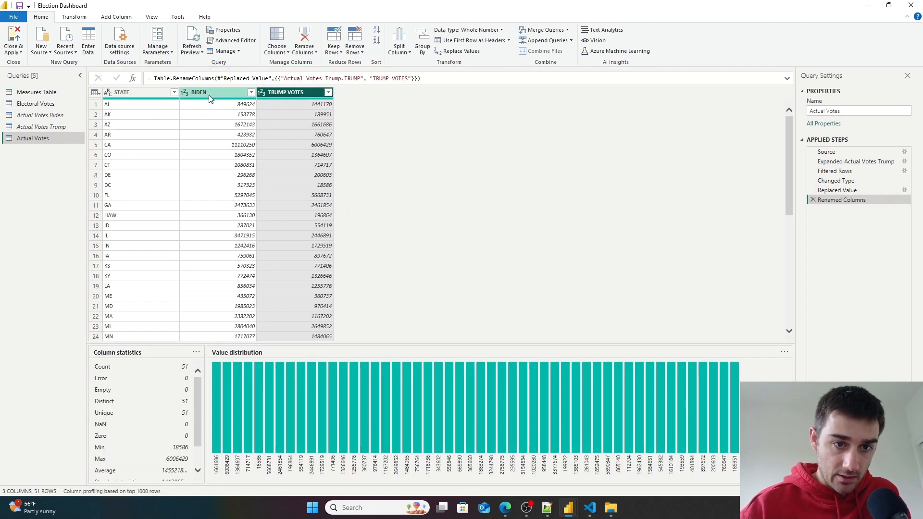
- Rename the BIDEN column to BIDEN VOTES, then close and apply the query changes
double_click(207, 91)
key("BackSpace")
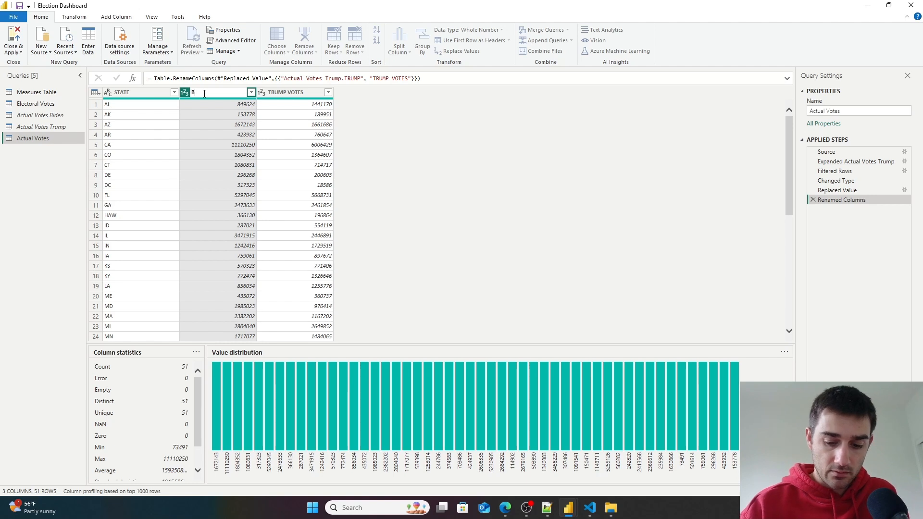
type("BIDEN VOTES")
key("Return")
left_click(12, 51)
left_click(20, 64)
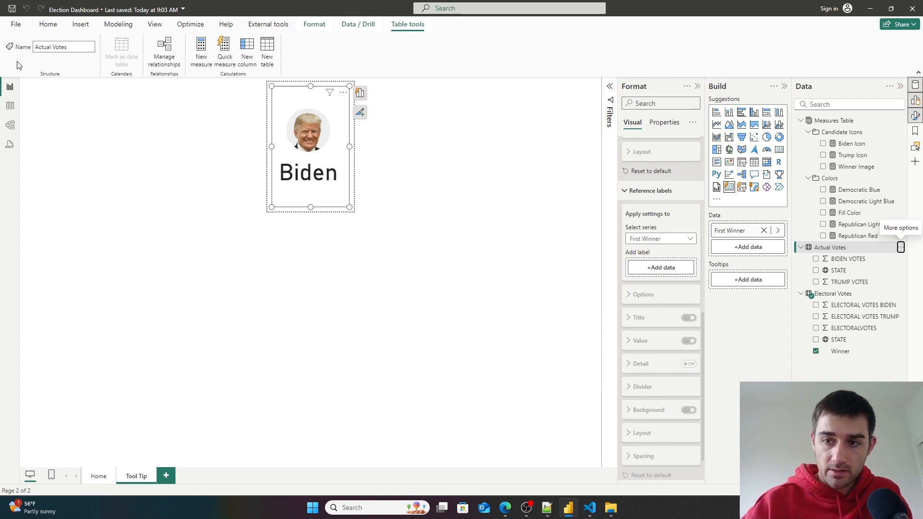
- Create a new measure in the Actual Votes table named % of Votes
left_click(48, 26)
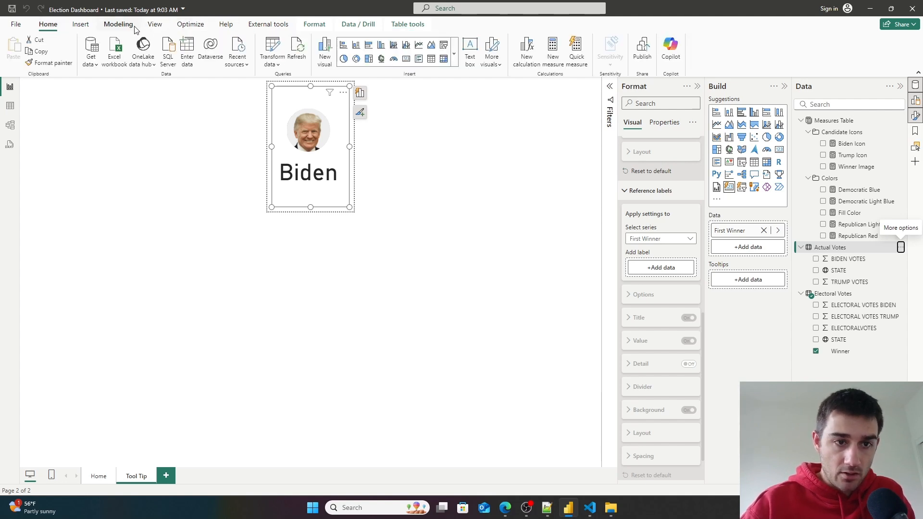
left_click(120, 25)
left_click(56, 54)
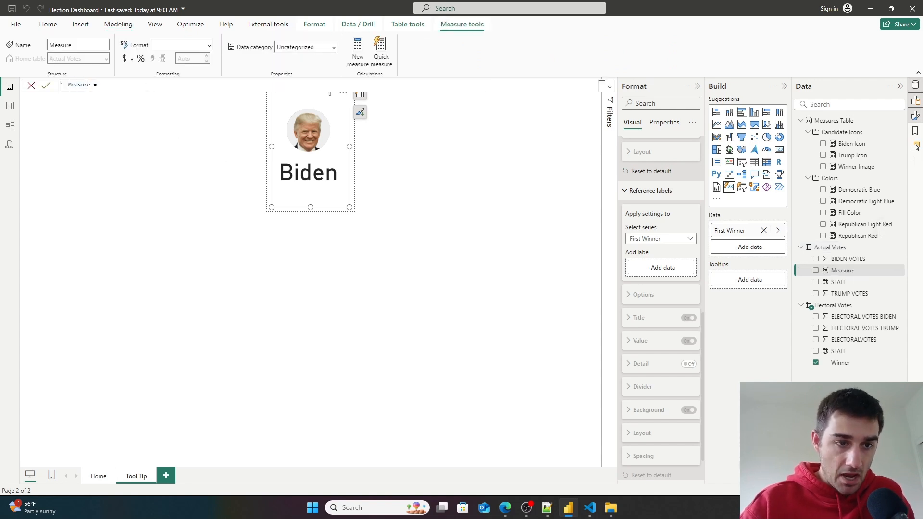
left_click_drag(90, 84, 60, 81)
key("BackSpace")
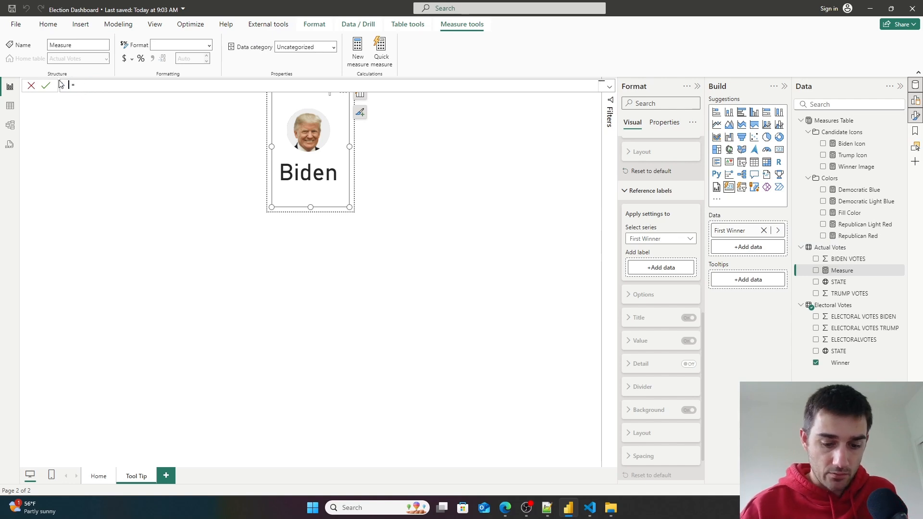
type("% Of")
key("BackSpace")
key("BackSpace")
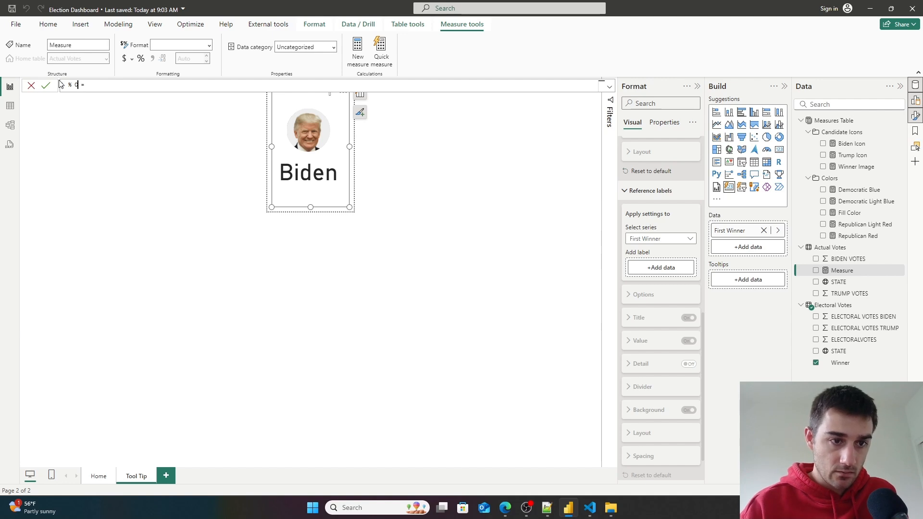
type("of Vot")
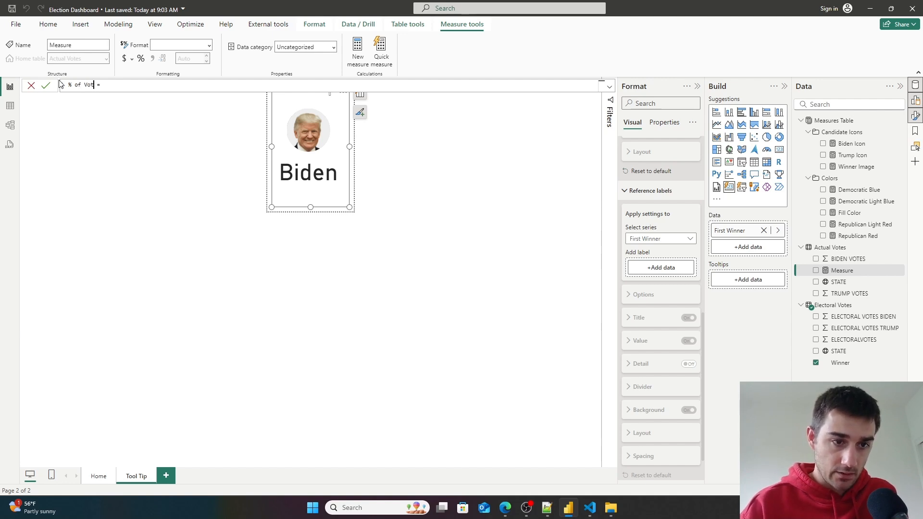
type("es = ")
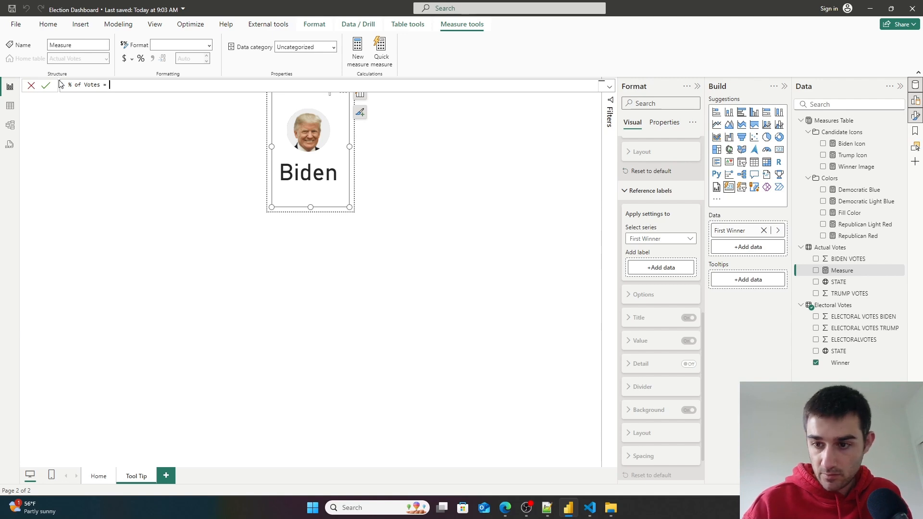
type("div")
- In the % of Votes measure, declare a total_votes variable summing BIDEN VOTES plus TRUMP VOTES and try committing it
key("BackSpace")
key("BackSpace")
key("BackSpace")
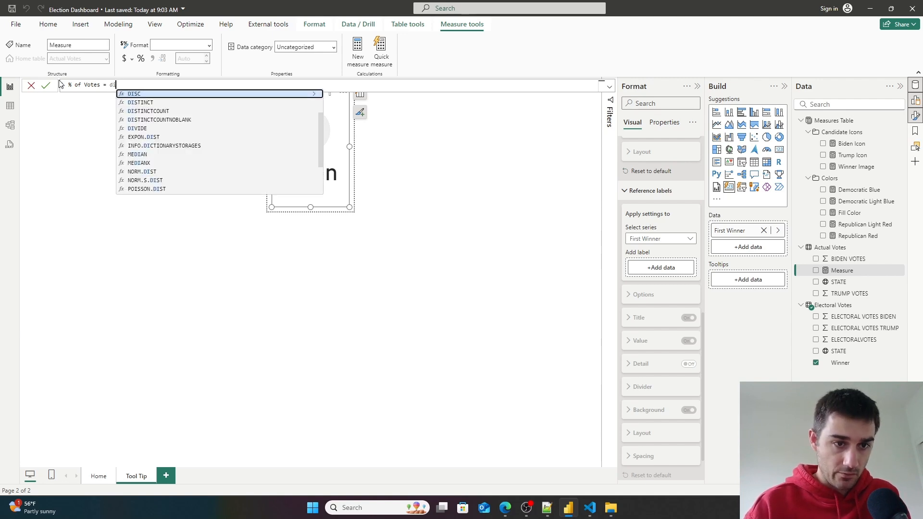
key("shift+Return")
type("t")
key("BackSpace")
type("va")
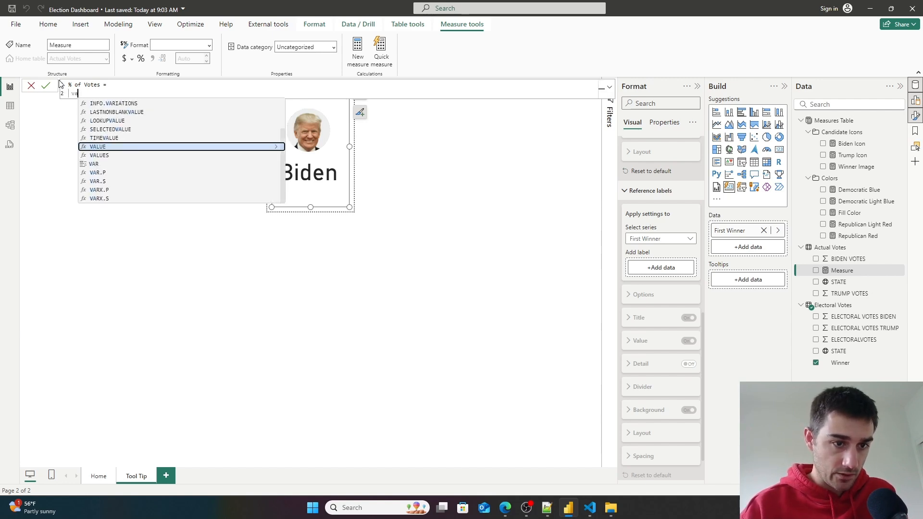
type("r total_votes = ")
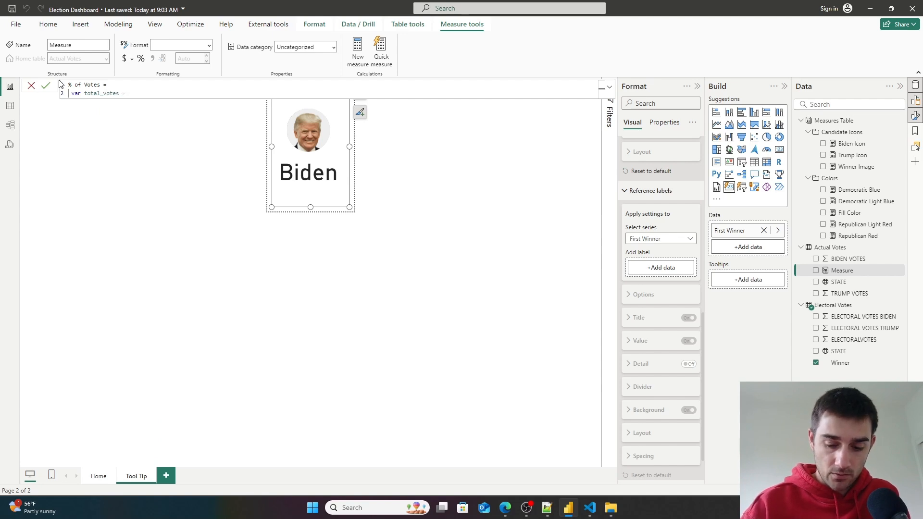
type("sum(")
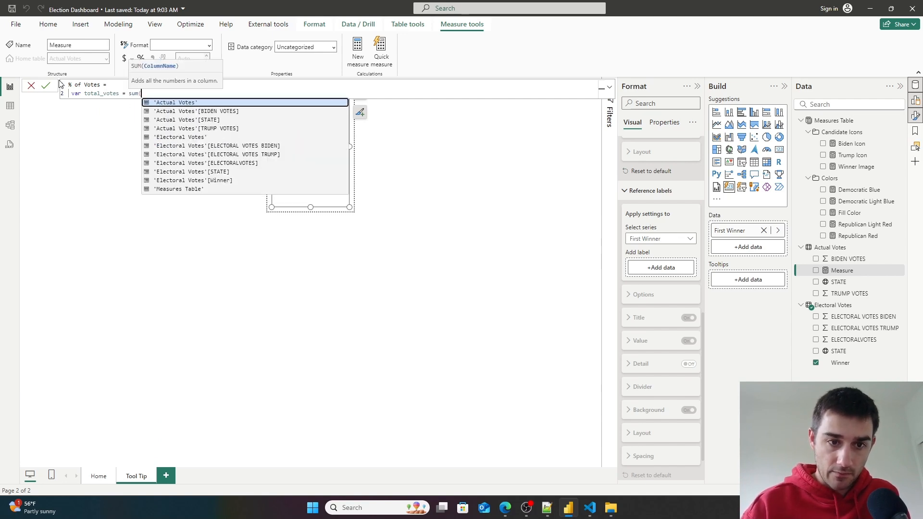
key("Down")
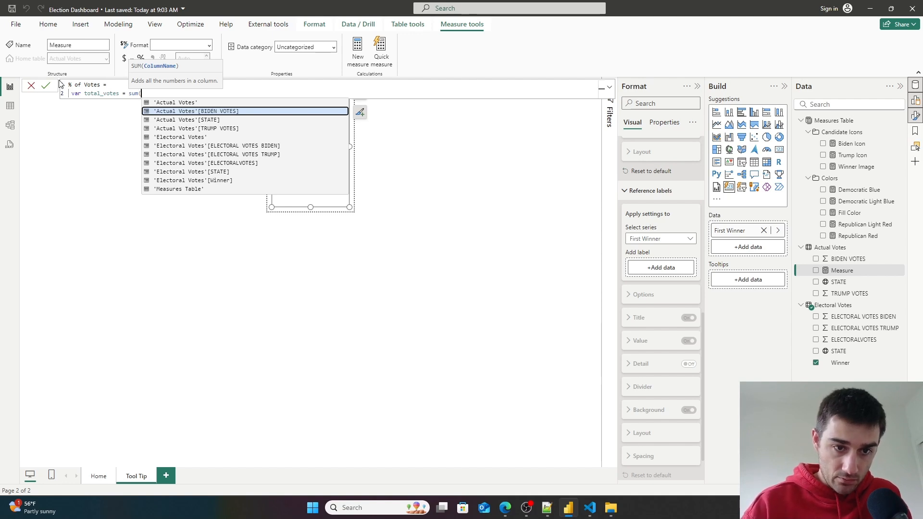
key("Tab")
type(") + S")
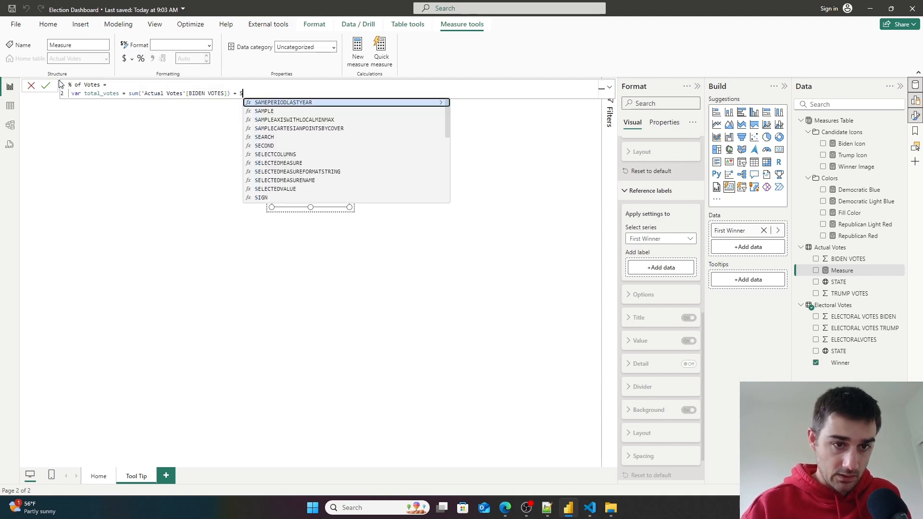
type("um(ac")
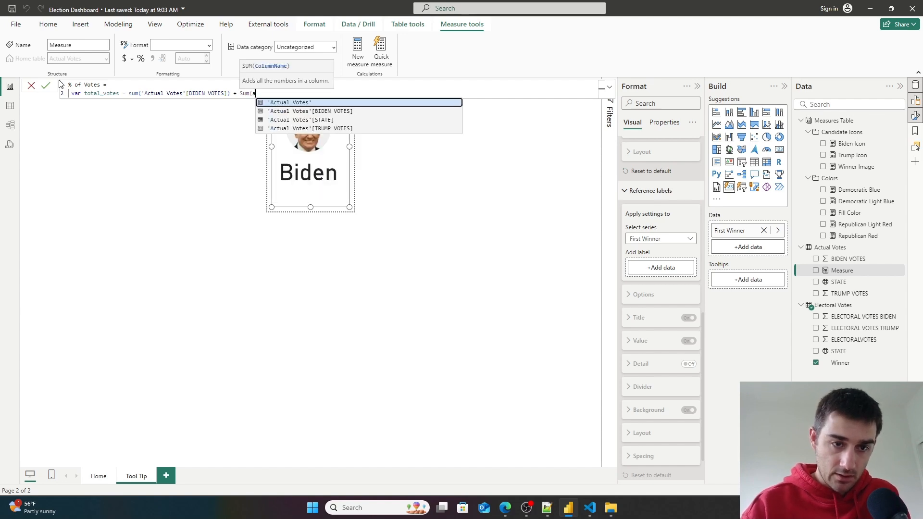
key("Down")
key("Down")
key("Down")
key("Tab")
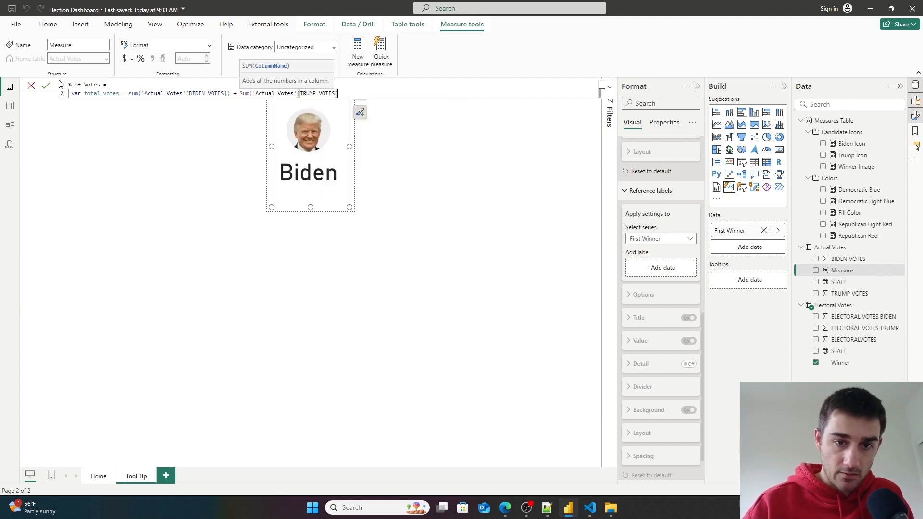
type(")")
key("shift+Return")
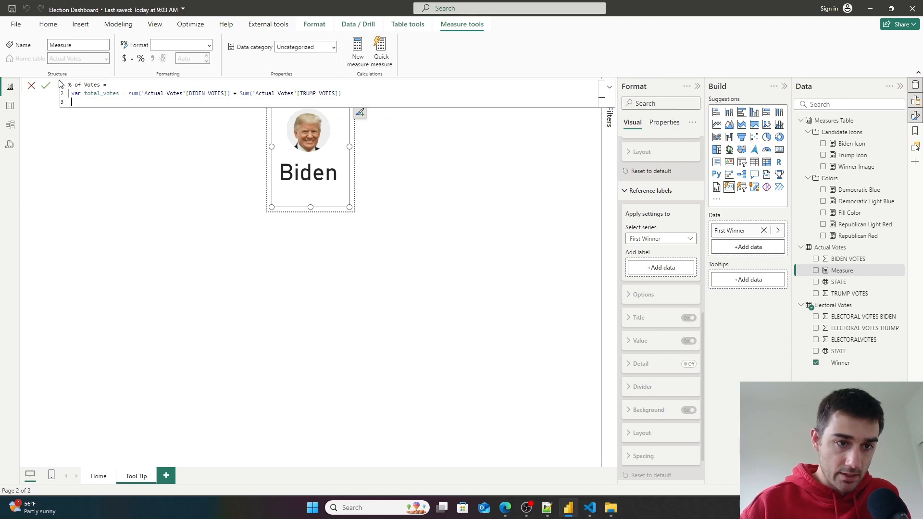
key("Up")
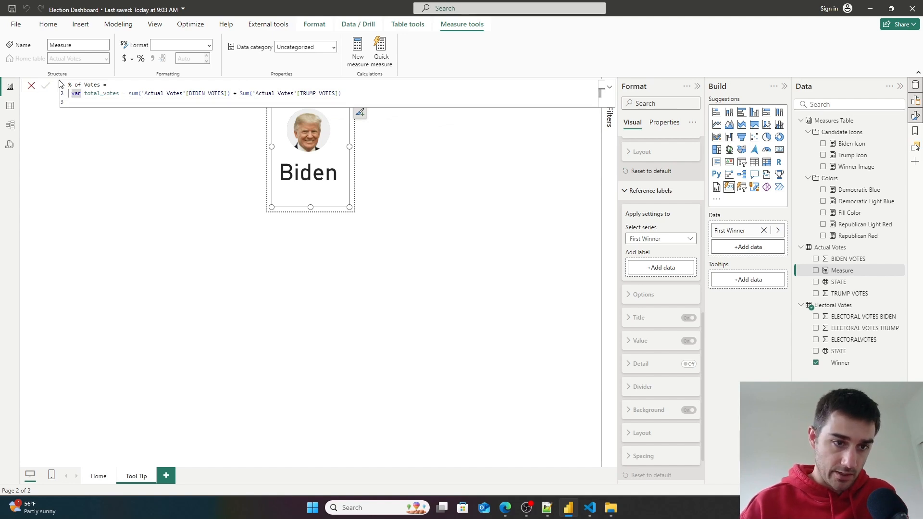
left_click(45, 86)
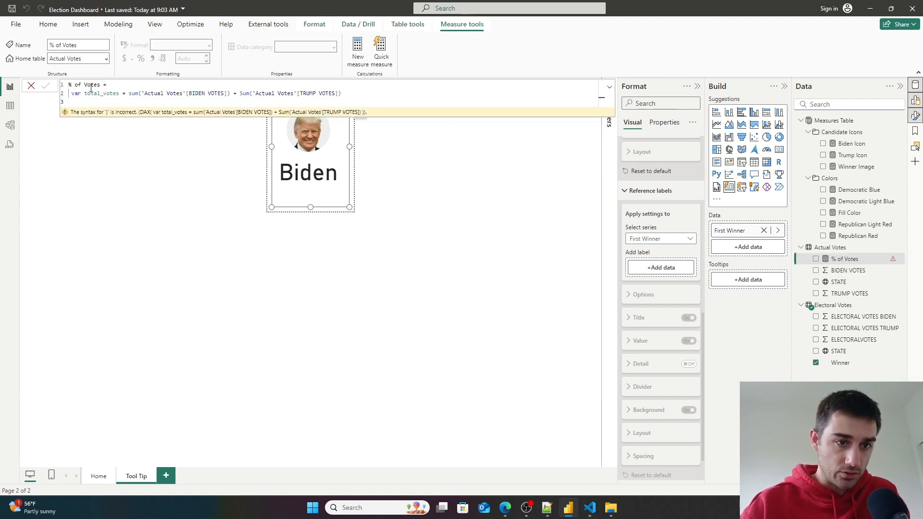
- Add biden_votes and trump_votes variable lines above and move the BIDEN VOTES sum into biden_votes
key("Return")
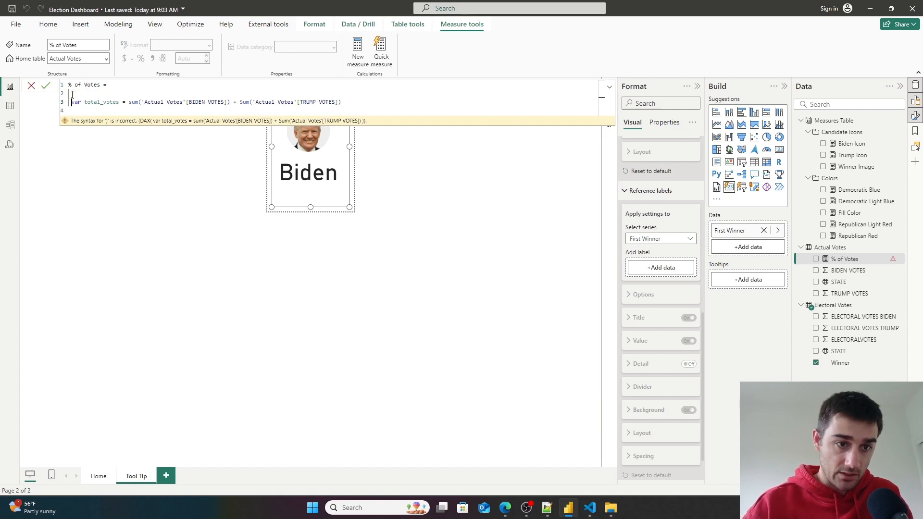
type("v")
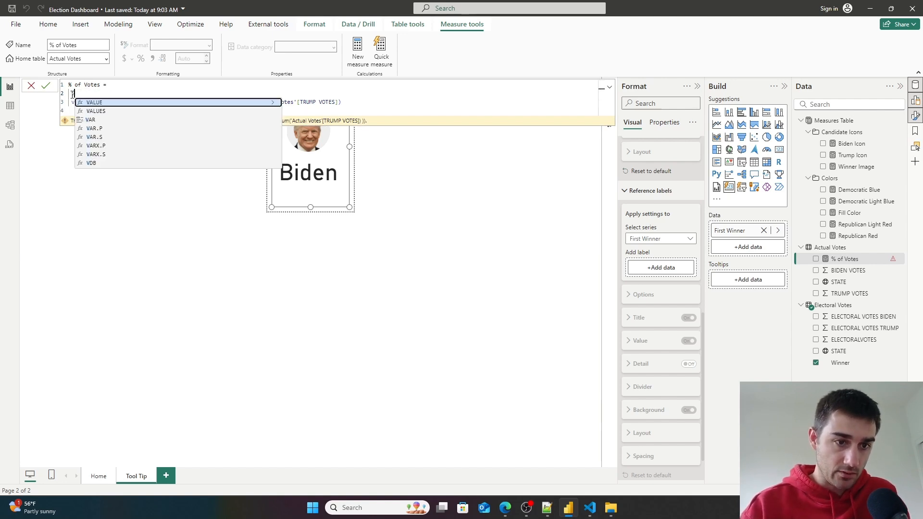
type("ar biden_t")
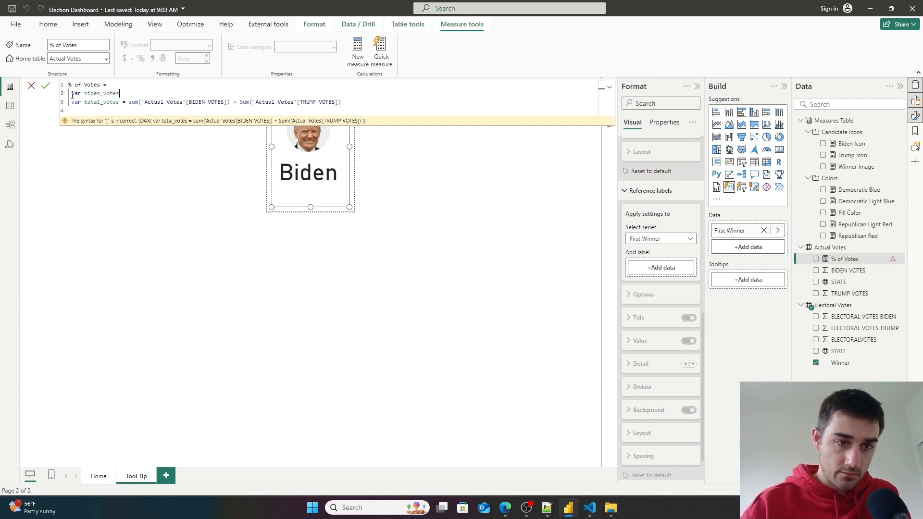
type("otes =")
key("Return")
type("var")
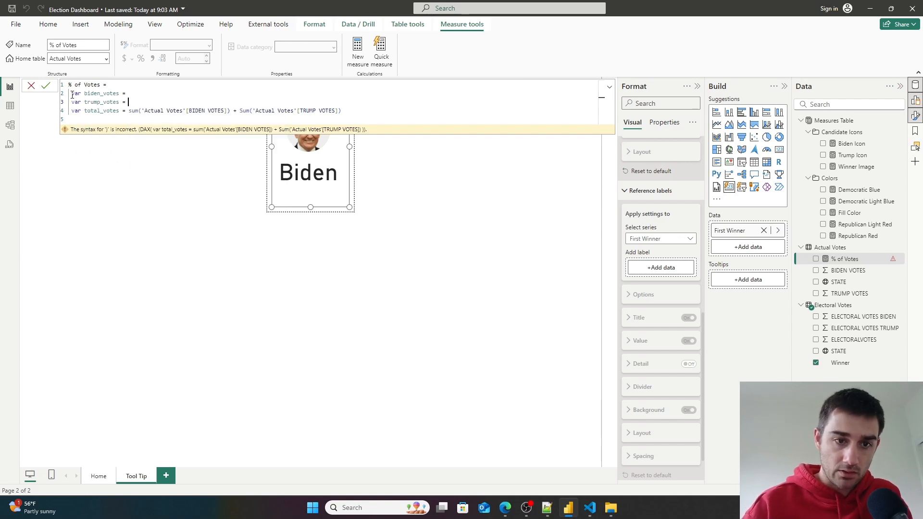
left_click_drag(234, 109, 124, 113)
key("ctrl+x")
left_click(140, 93)
key("ctrl+v")
left_click_drag(237, 110, 142, 110)
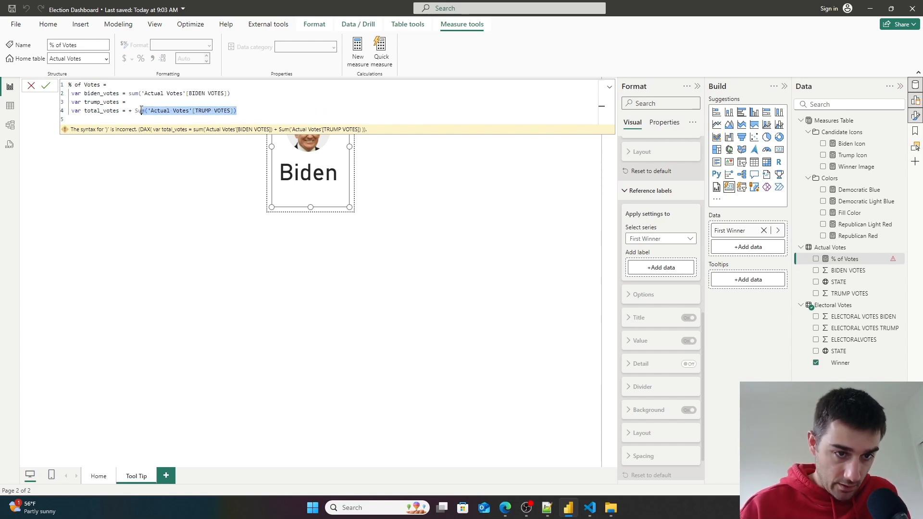
- Move the TRUMP VOTES sum from total_votes into the trump_votes variable, writing sum in lowercase
left_click(138, 111)
left_click_drag(249, 110, 136, 107)
key("ctrl+x")
left_click(136, 101)
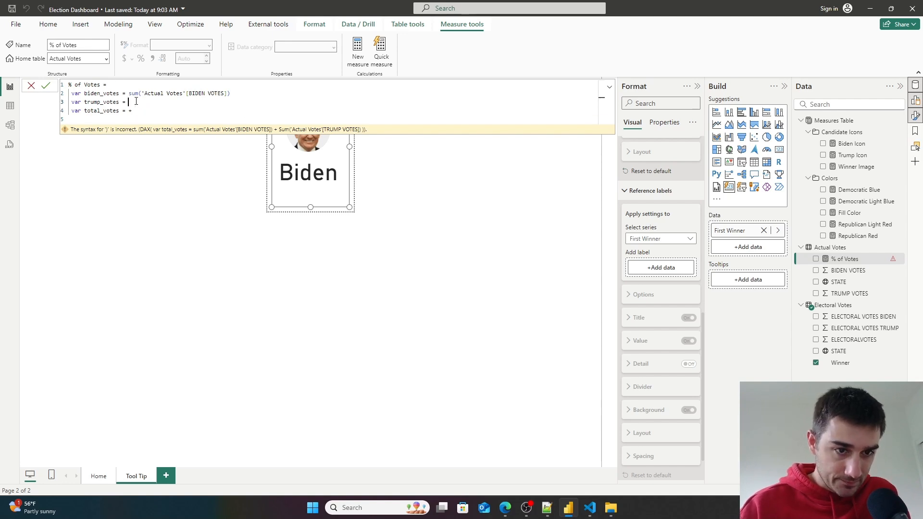
key("ctrl+v")
left_click(133, 101)
key("BackSpace")
type("s")
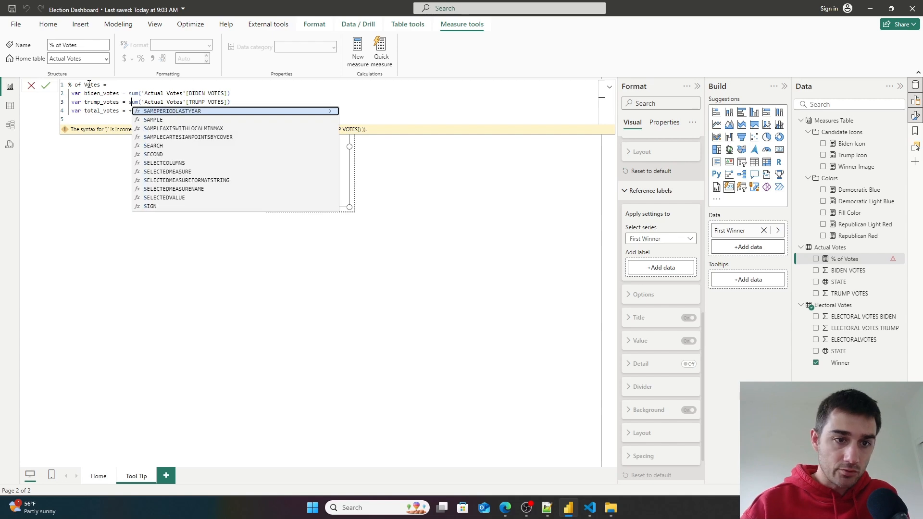
key("Escape")
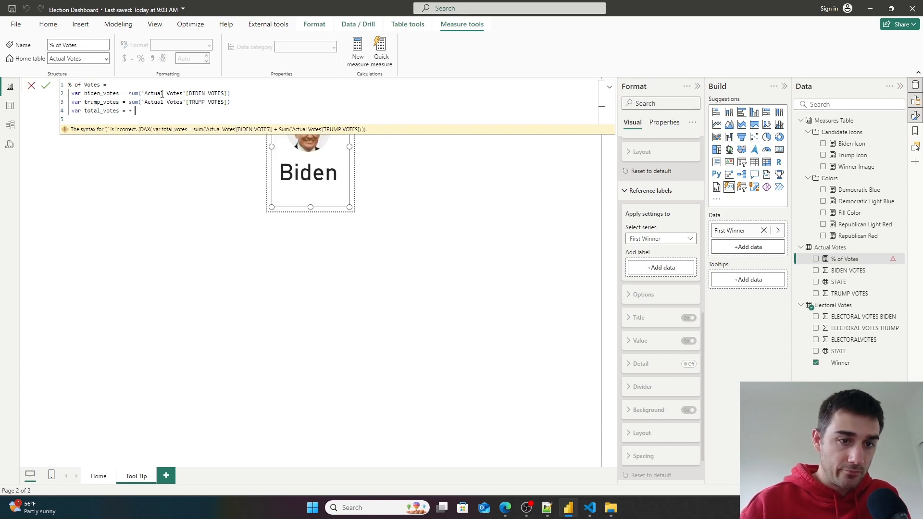
- Define total_votes as biden_votes + trump_votes and add blank lines below it
key("BackSpace")
type("biden")
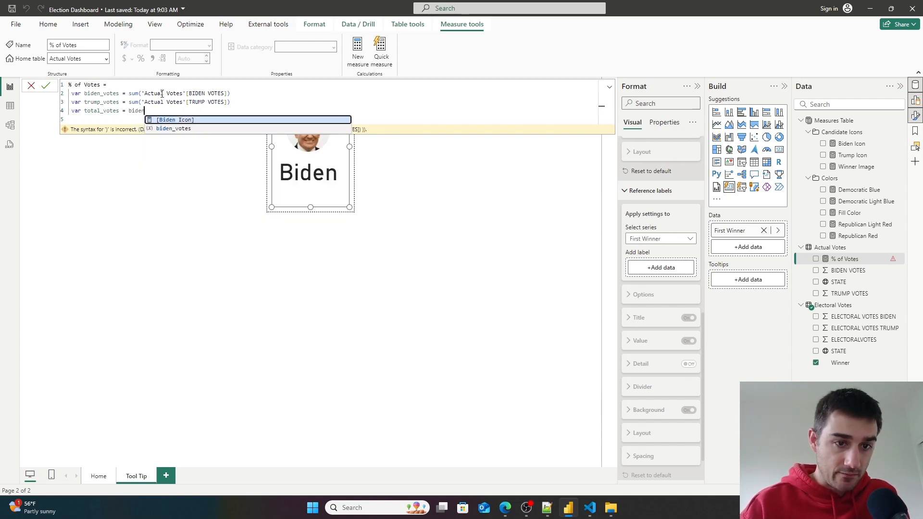
key("Down")
key("Tab")
type("+ trump")
key("Down")
key("Tab")
key("Return")
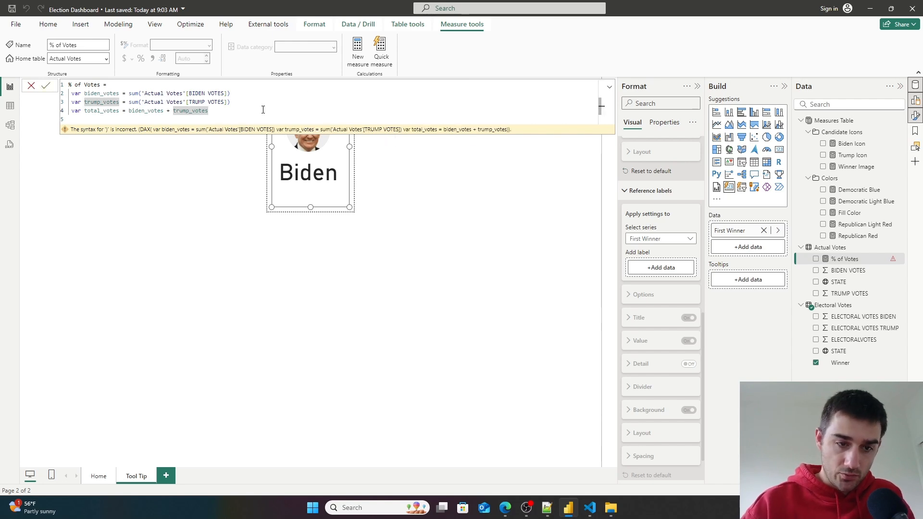
key("shift+Return")
key("shift+Return")
type("r")
key("BackSpace")
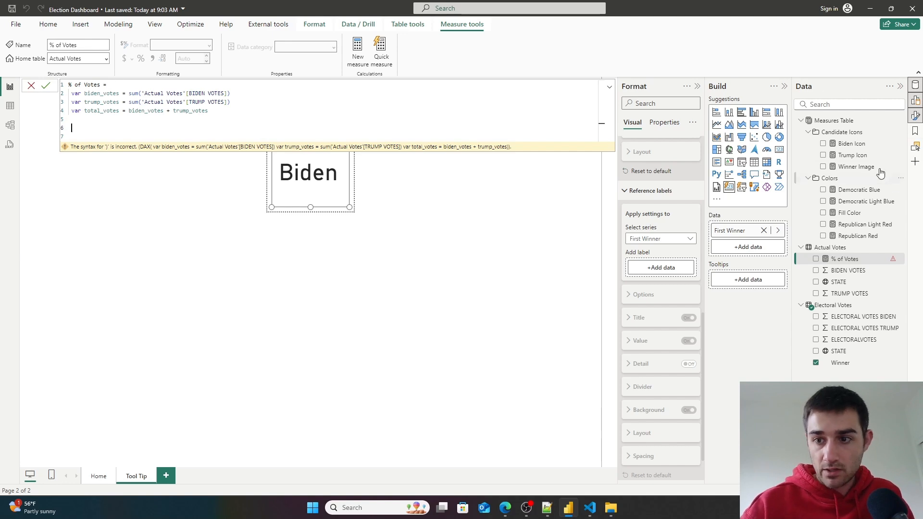
key("Return")
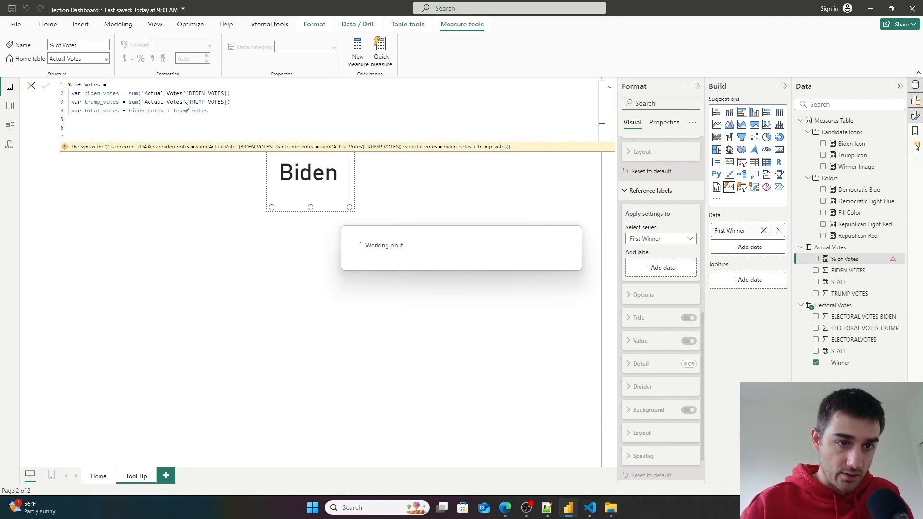
- Copy the Winner Image measure's IF formula and paste it into the % of Votes measure
left_click(851, 168)
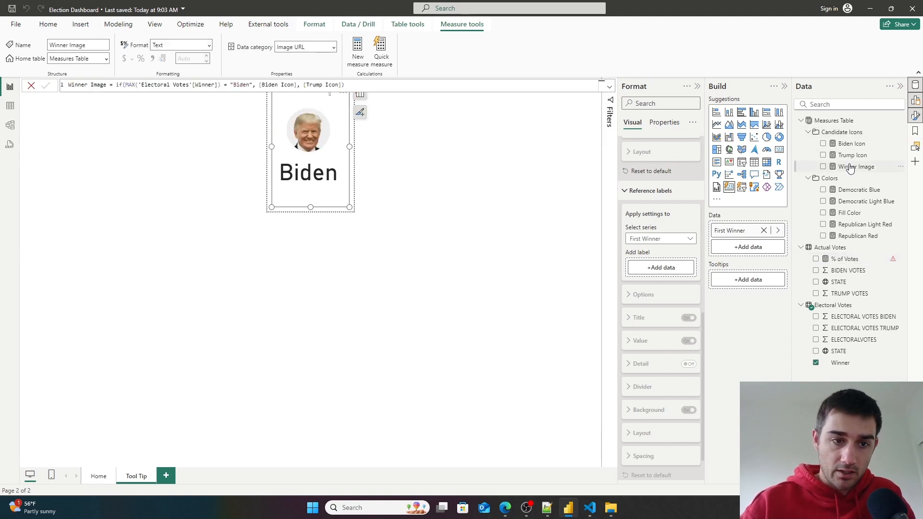
left_click_drag(355, 84, 111, 87)
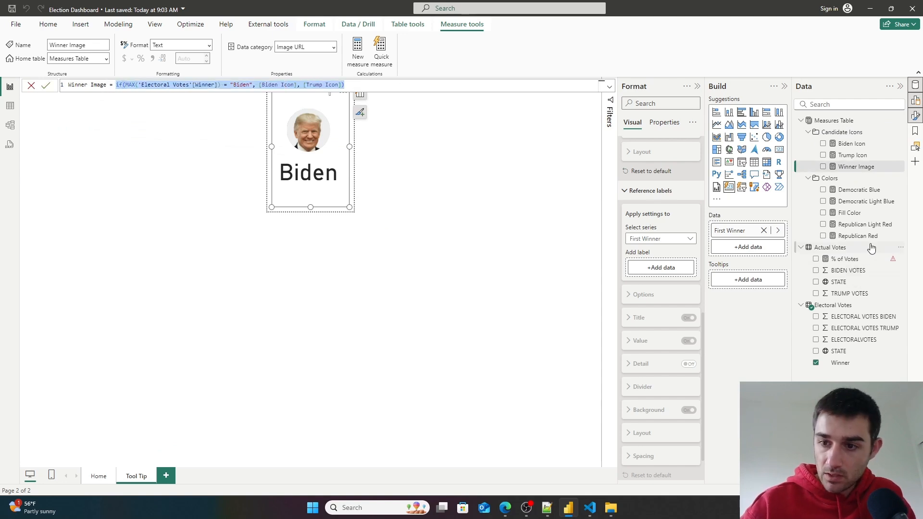
left_click(865, 260)
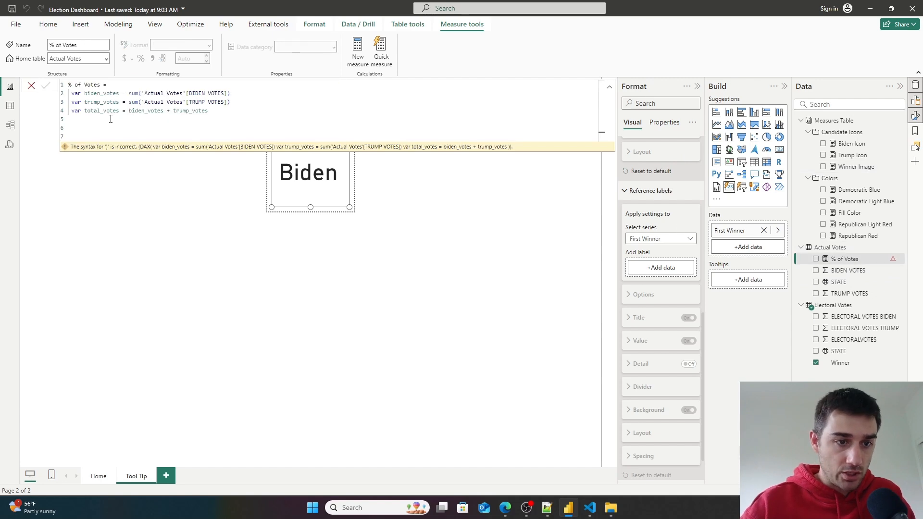
key("ctrl+v")
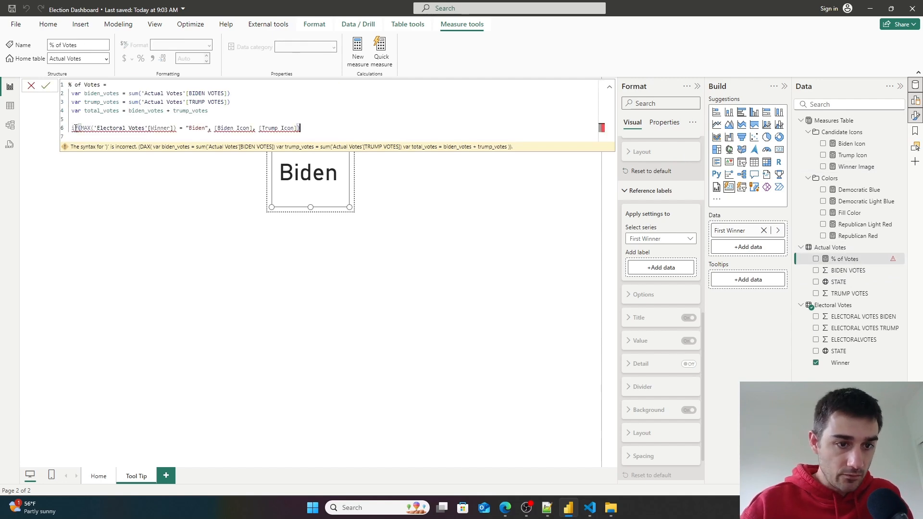
- Assign the pasted IF formula to a variable named votes_received
key("Home")
type("var ")
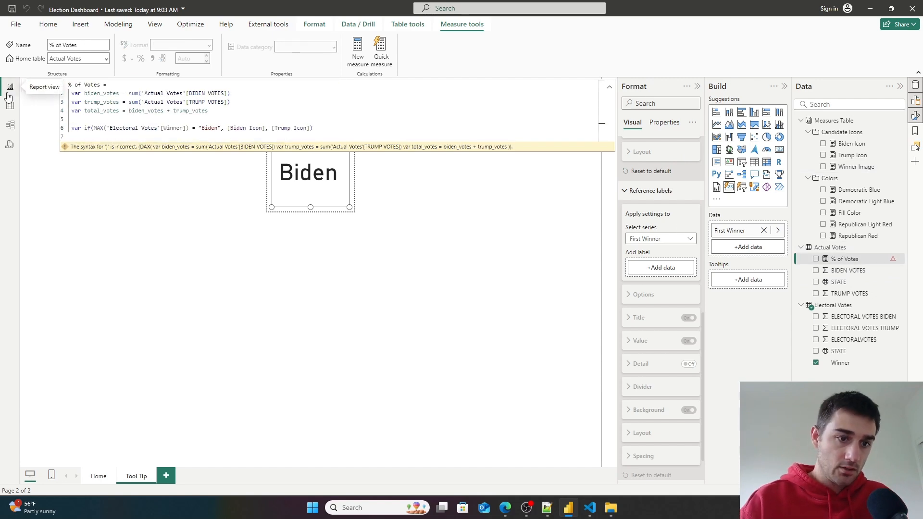
type("votes_")
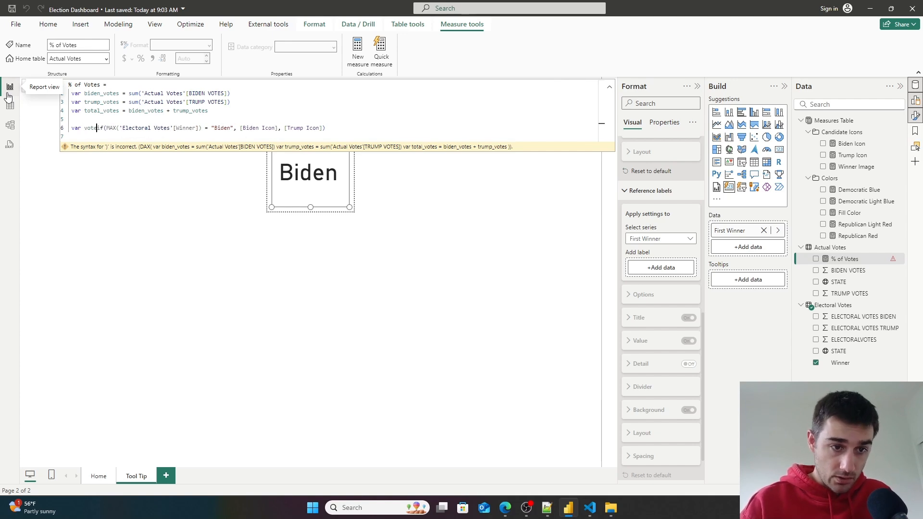
type("reciv")
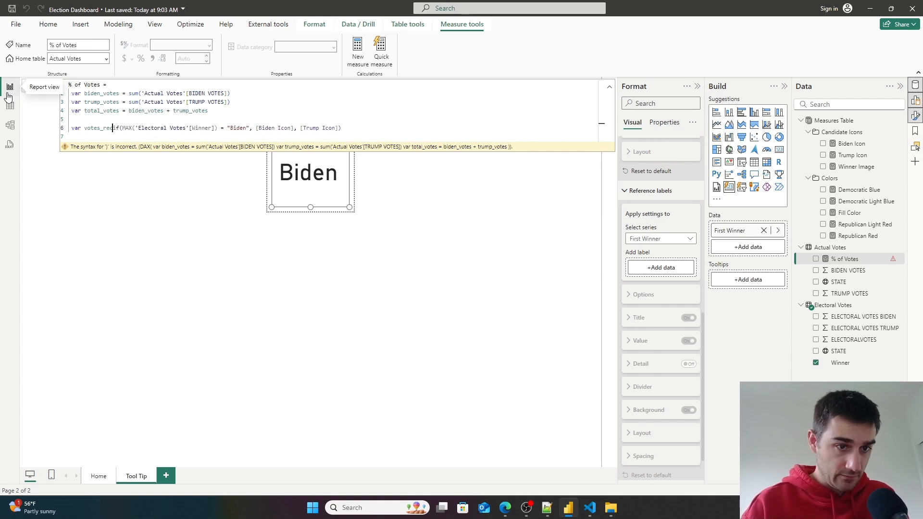
type("ed ")
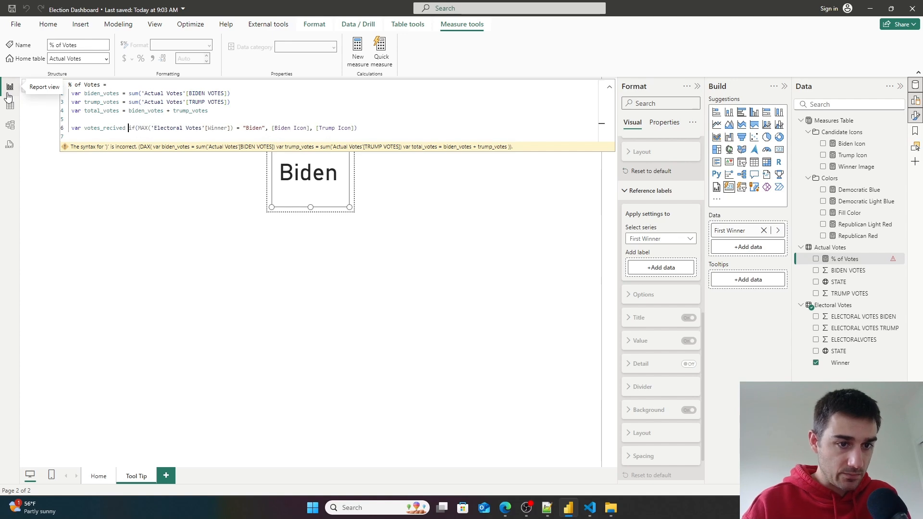
type("=")
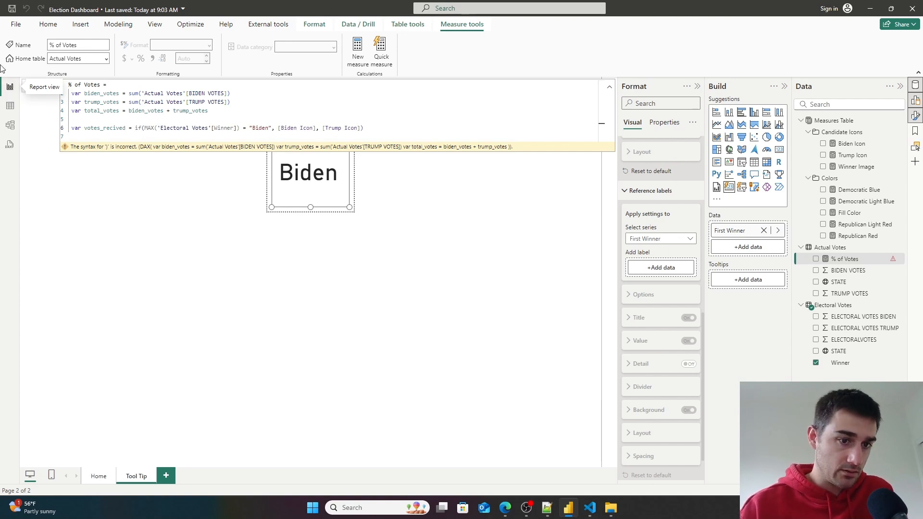
left_click_drag(126, 128, 105, 126)
key("alt+Tab")
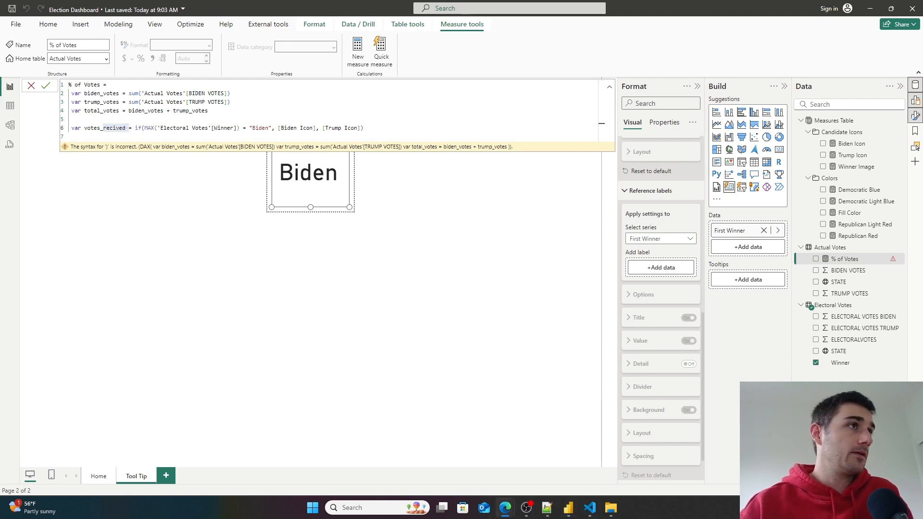
key("alt+Tab")
double_click(113, 129)
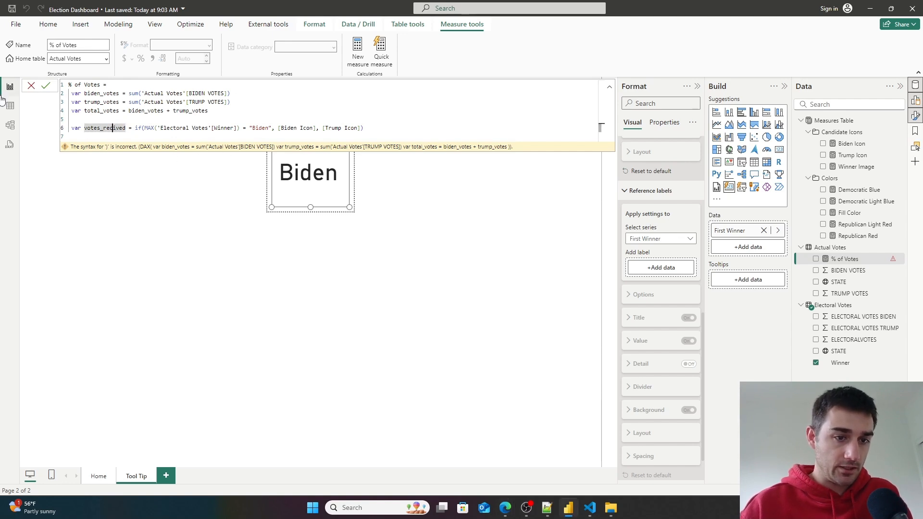
type("votes_received")
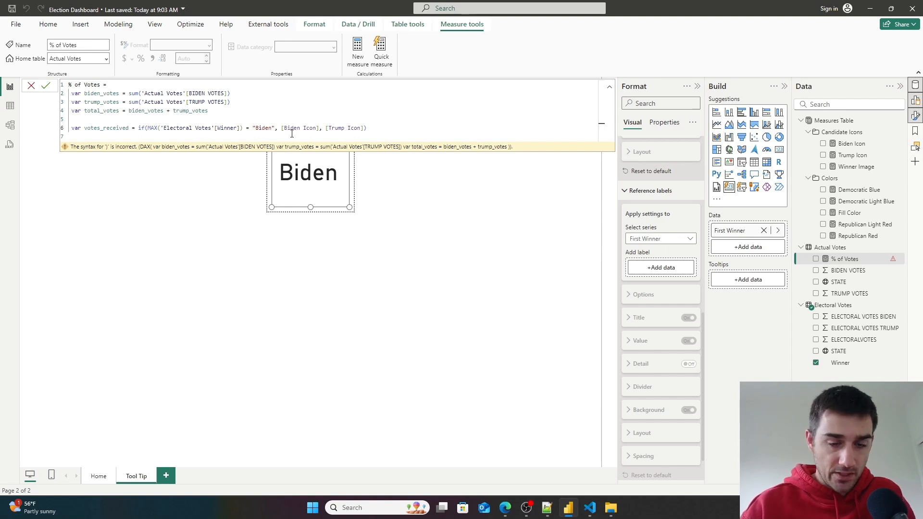
- Replace [Biden Icon] with the biden_votes variable in the votes_received IF formula
left_click(321, 128)
key("BackSpace")
key("BackSpace")
key("BackSpace")
key("BackSpace")
key("BackSpace")
key("BackSpace")
key("BackSpace")
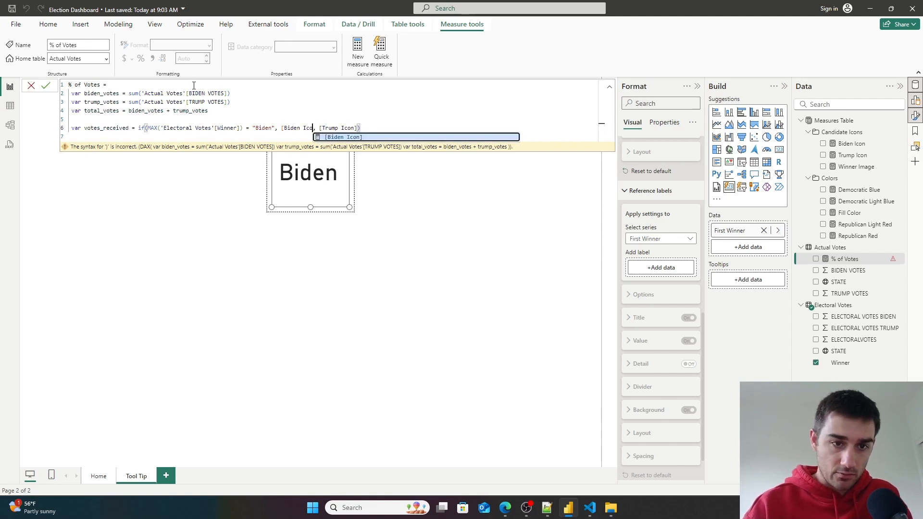
key("BackSpace")
key("BackSpace")
key("BackSpace")
key("BackSpace")
key("BackSpace")
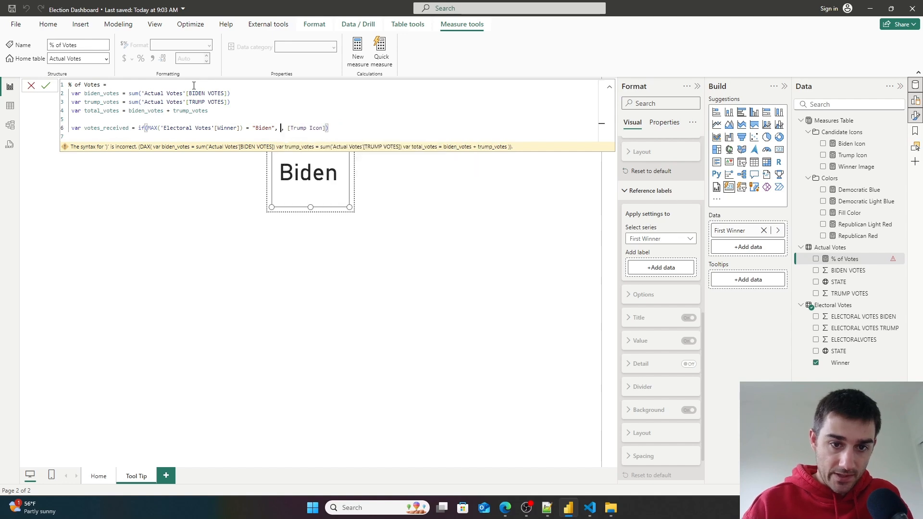
type("bi")
key("Tab")
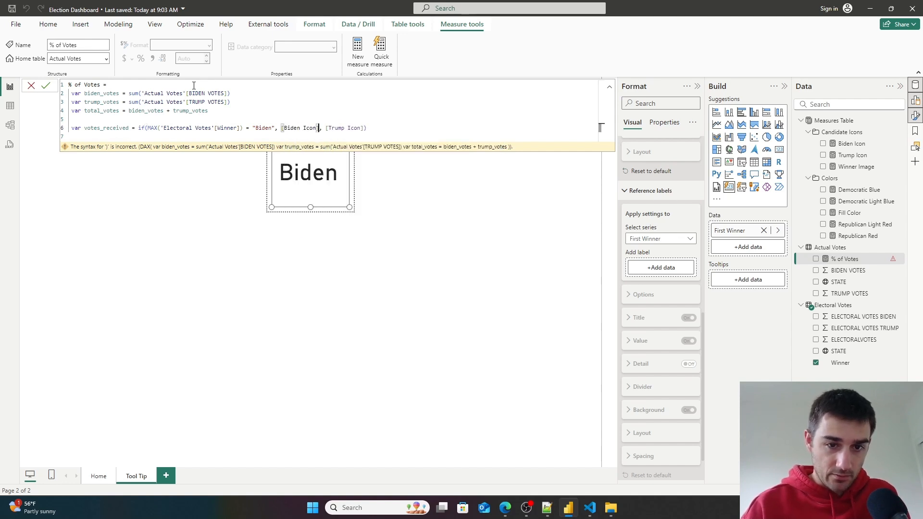
key("BackSpace")
key("BackSpace")
key("BackSpace")
key("BackSpace")
key("BackSpace")
key("BackSpace")
key("BackSpace")
key("BackSpace")
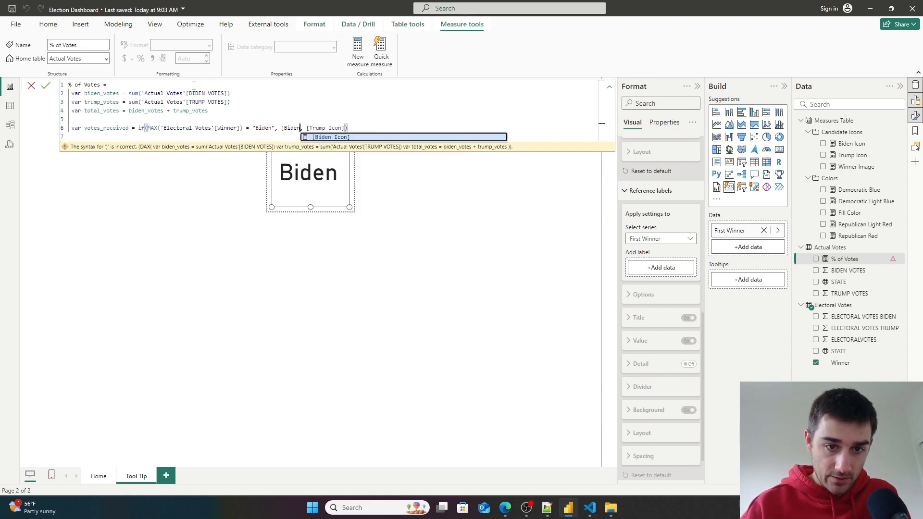
key("BackSpace")
key("BackSpace")
key("BackSpace")
key("BackSpace")
type("biden")
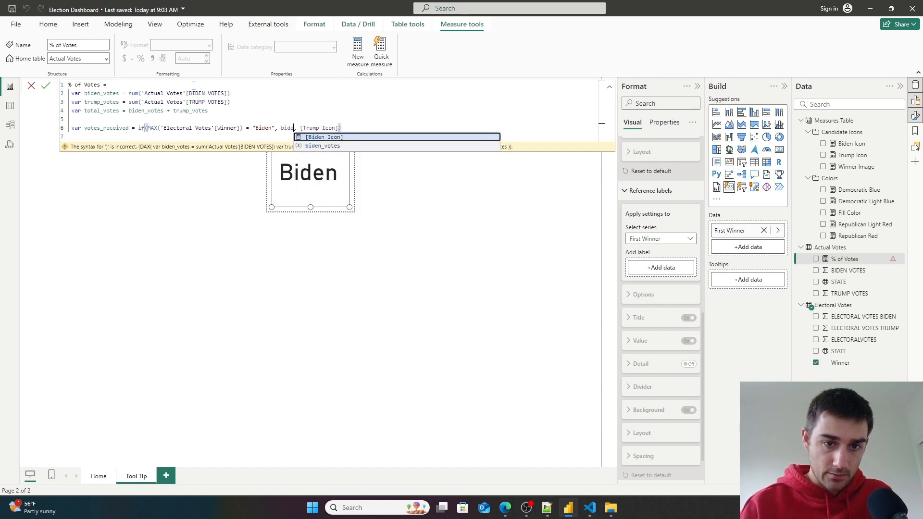
key("Down")
key("Tab")
- Replace [Trump Icon] with the trump_votes variable and start a new line below the formula
key("ctrl+Right")
key("ctrl+Right")
key("Right")
key("BackSpace")
key("BackSpace")
key("BackSpace")
key("BackSpace")
key("BackSpace")
key("BackSpace")
key("BackSpace")
key("BackSpace")
key("BackSpace")
key("BackSpace")
key("BackSpace")
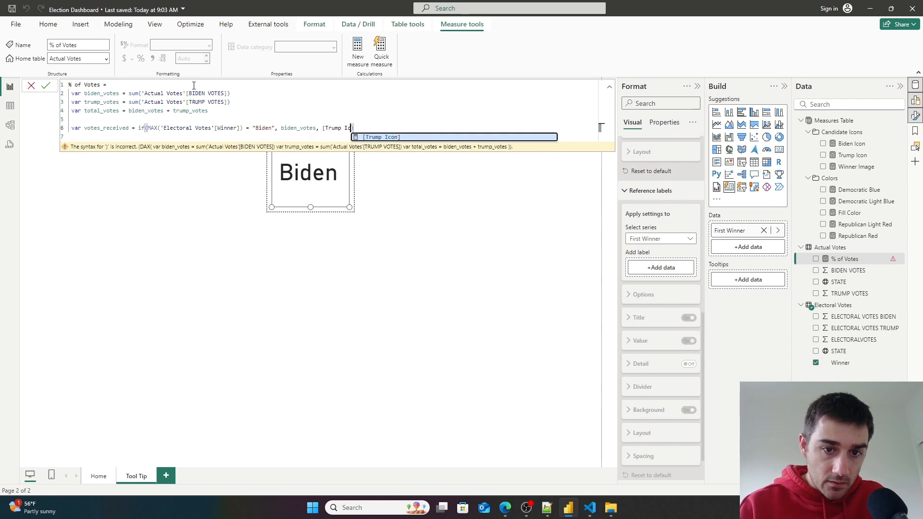
key("BackSpace")
type("trump")
key("Down")
key("Tab")
key("Right")
key("Return")
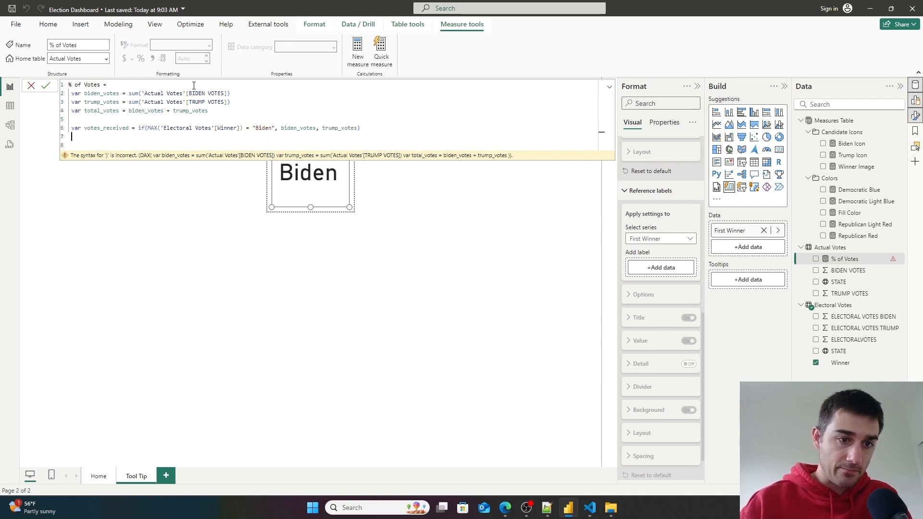
- Return DIVIDE(votes_received, total_votes), commit the % of Votes measure and format it as a percentage
key("Return")
type("r")
key("BackSpace")
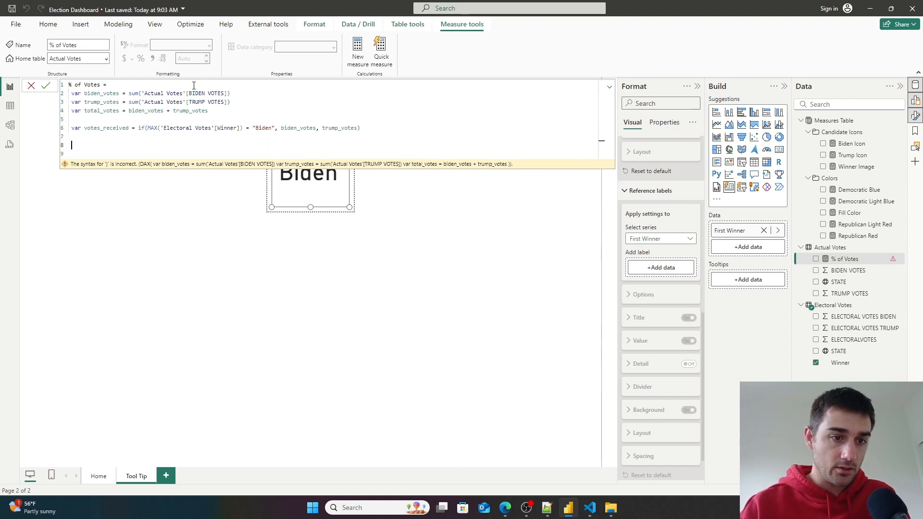
type("return ")
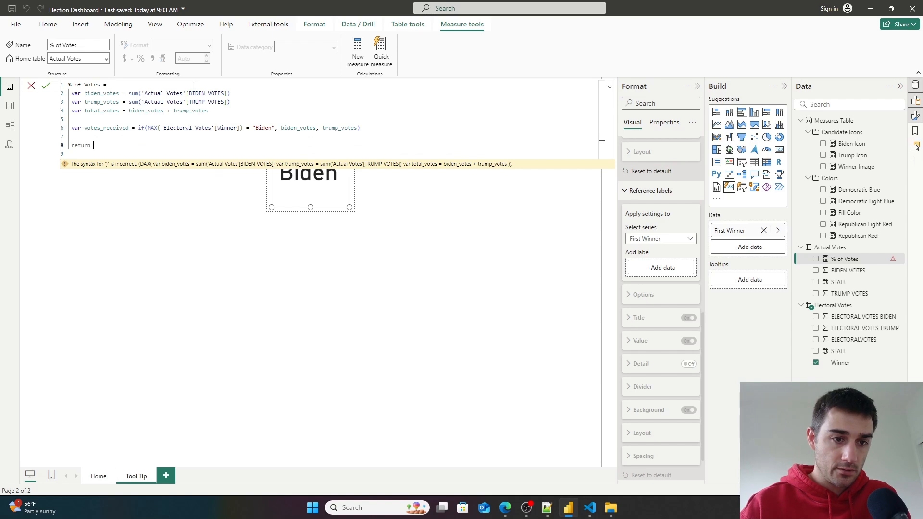
type("divi")
key("Tab")
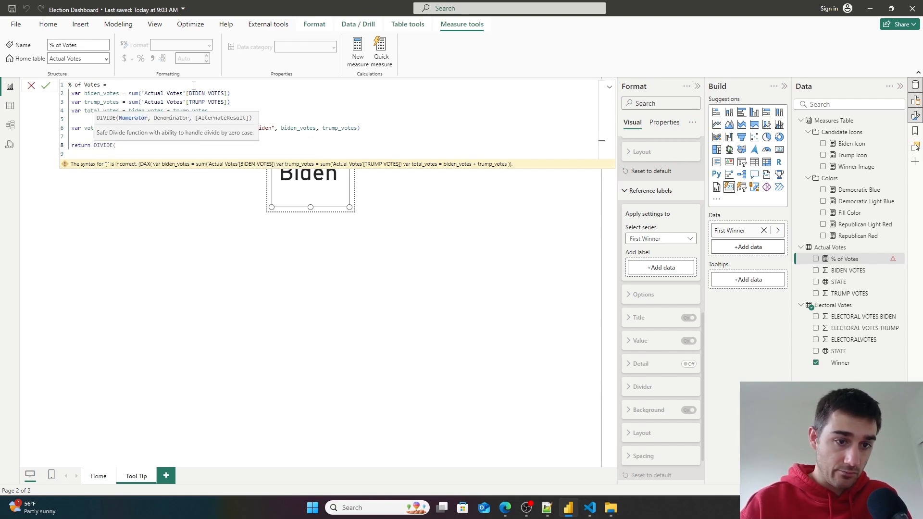
type("vo")
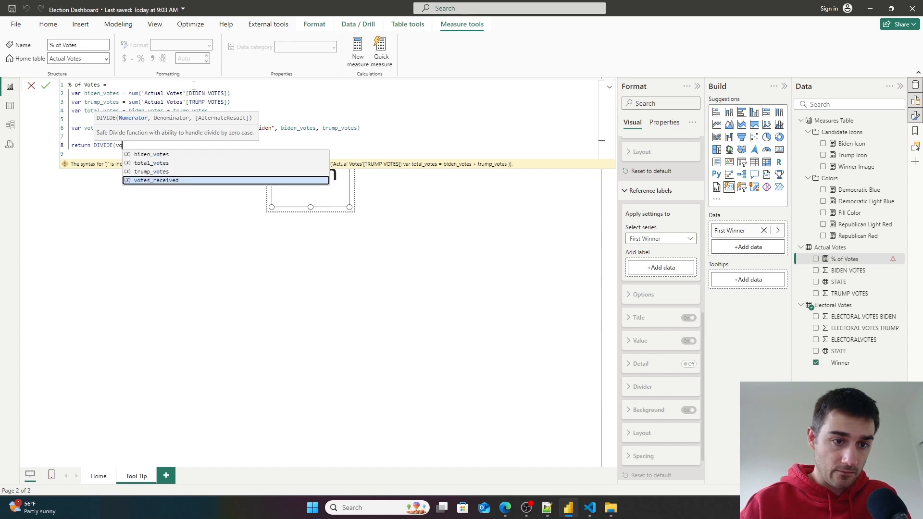
type("tes_received,")
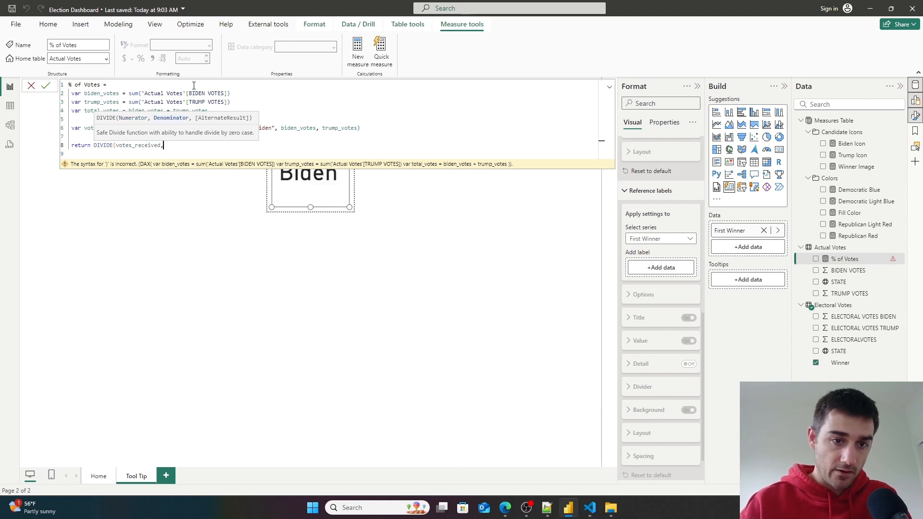
type(" t")
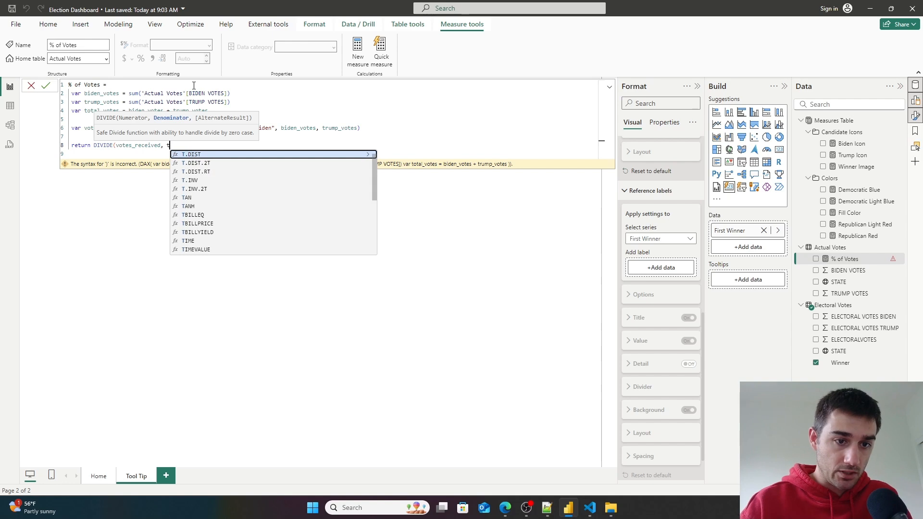
type("otal_votes)")
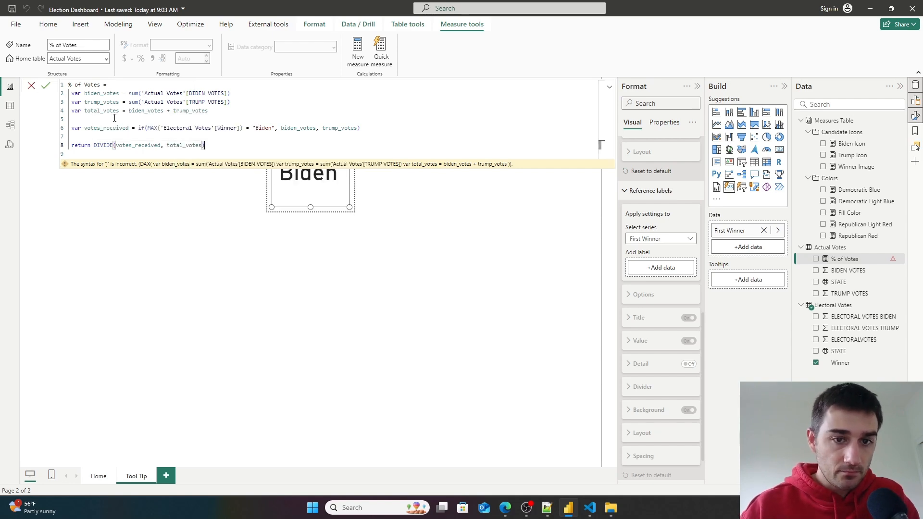
left_click(45, 86)
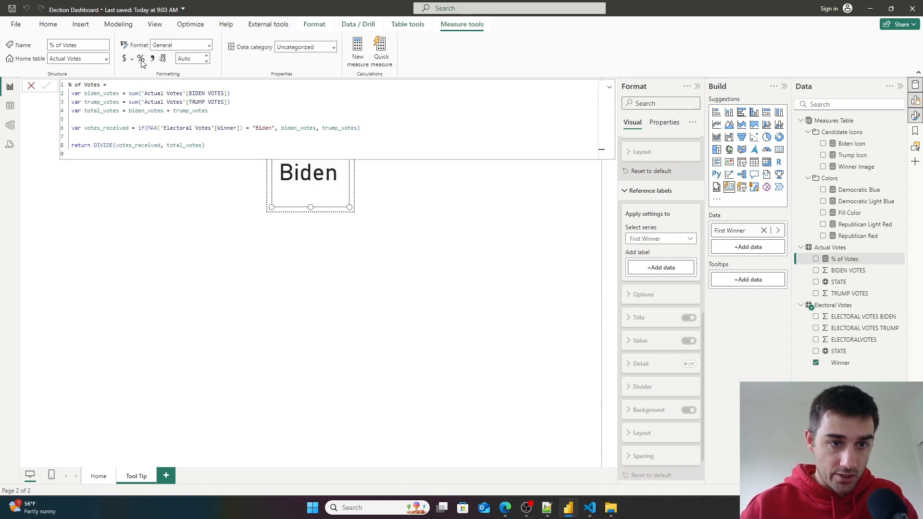
left_click(141, 58)
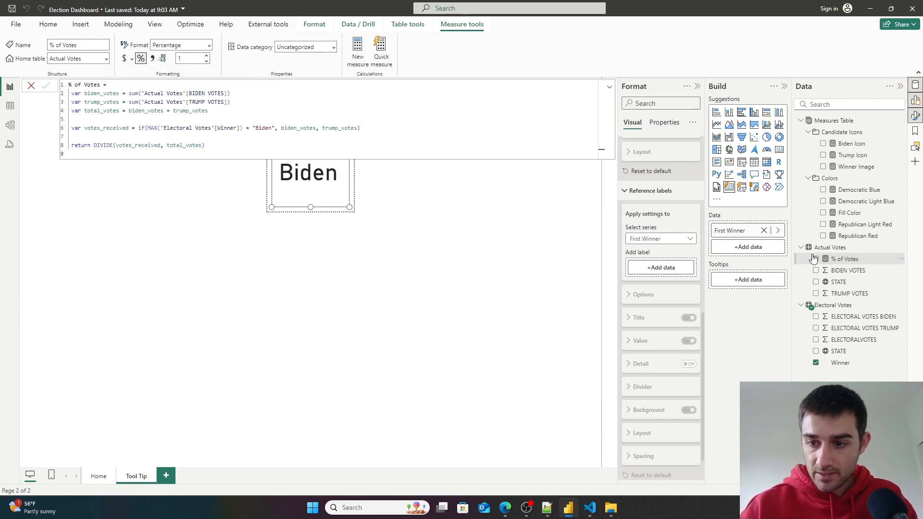
- Add the % of Votes measure as a reference label on the tooltip card
left_click_drag(841, 259, 663, 269)
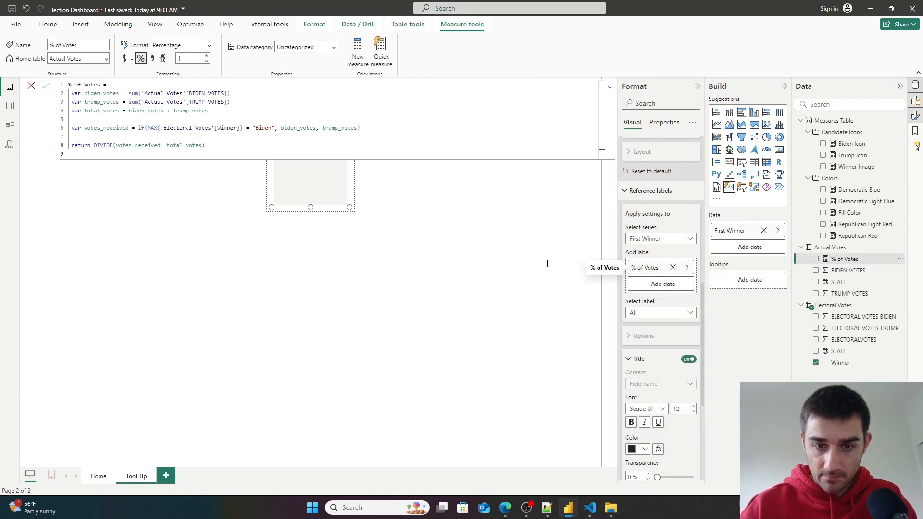
left_click(438, 288)
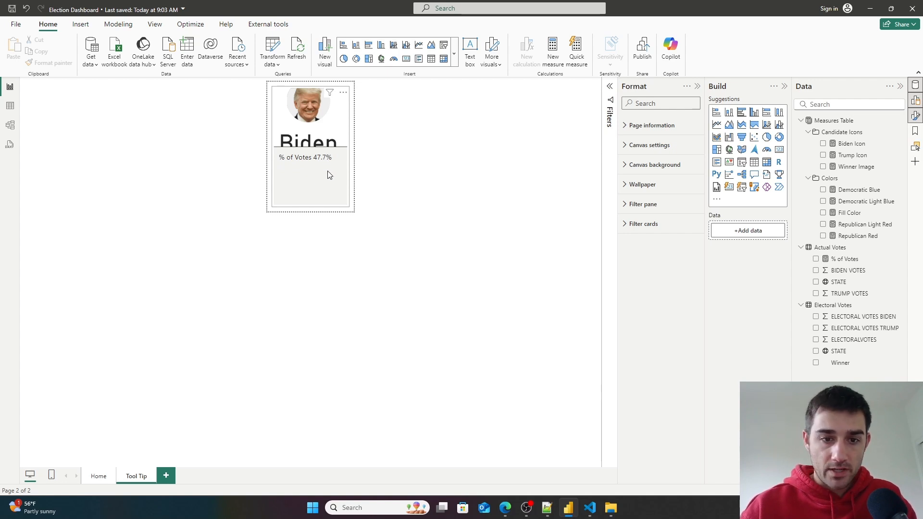
- Open the Home page and hover over states on the Lower 48 map to check the tooltip
left_click(99, 477)
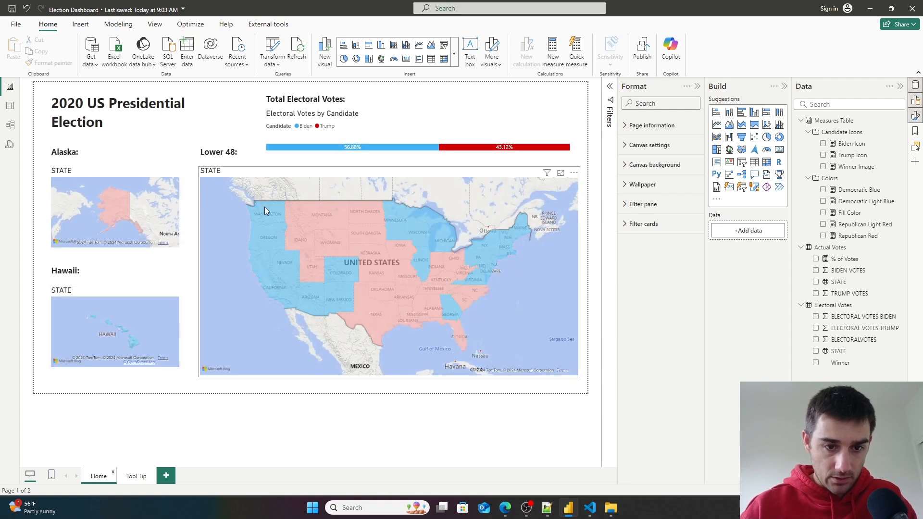
mouse_move(264, 208)
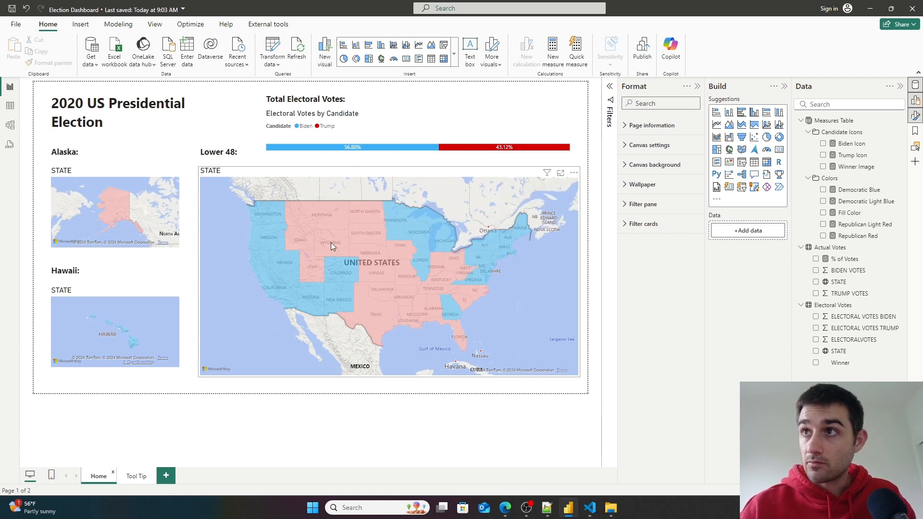
mouse_move(330, 233)
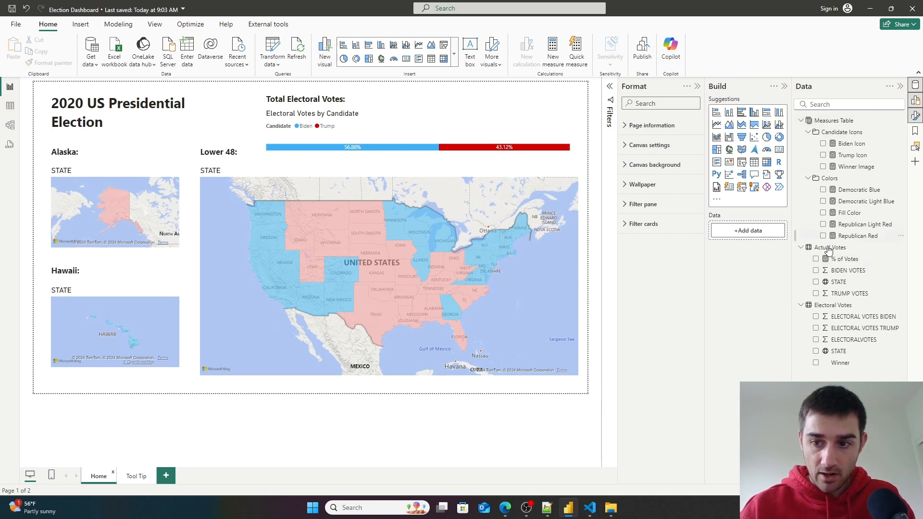
- Put the % of Votes measure in a KPIs display folder and move it to the Measures Table
left_click(10, 126)
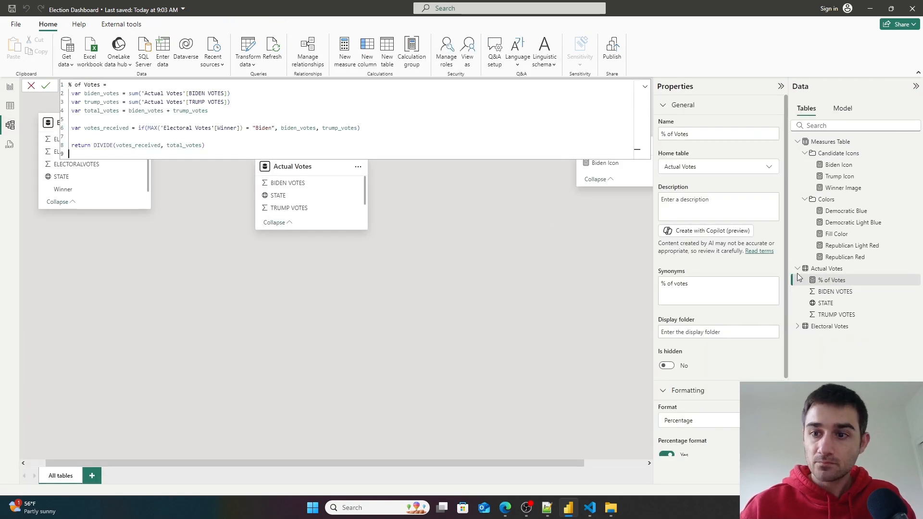
left_click(726, 334)
type("KPIs")
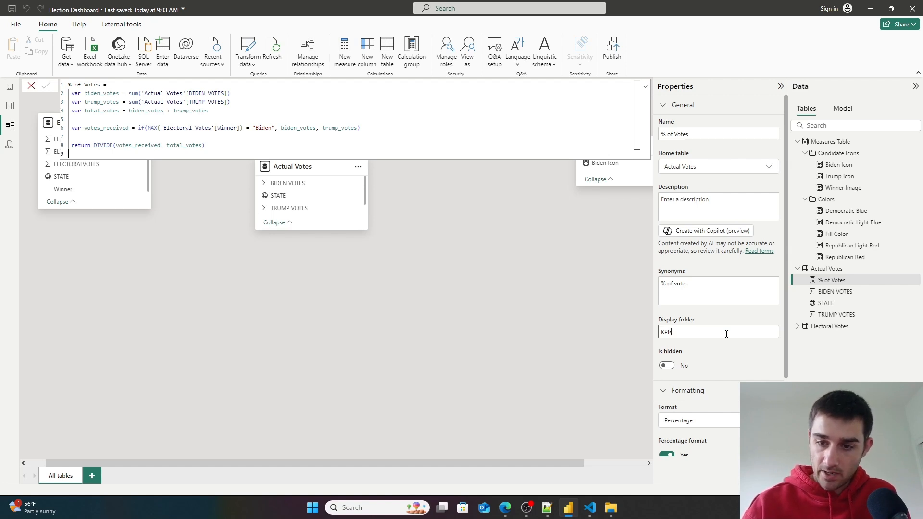
left_click(743, 170)
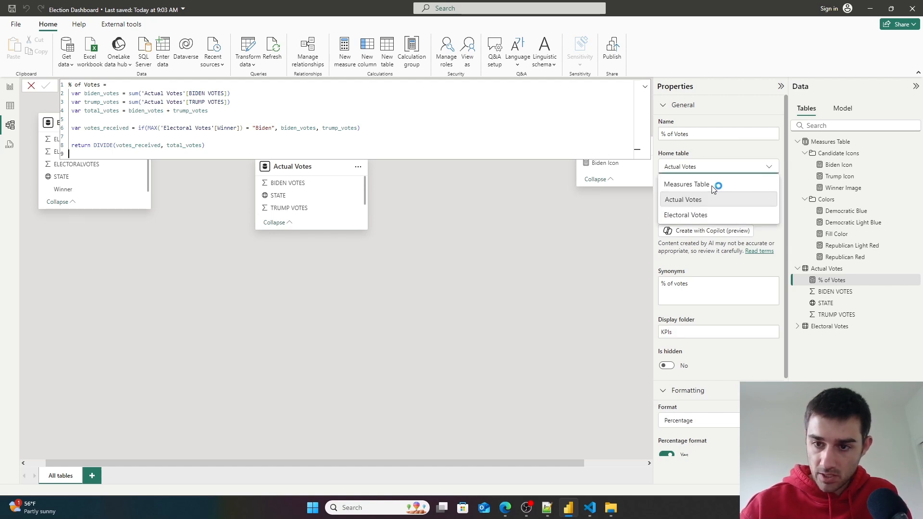
left_click(695, 187)
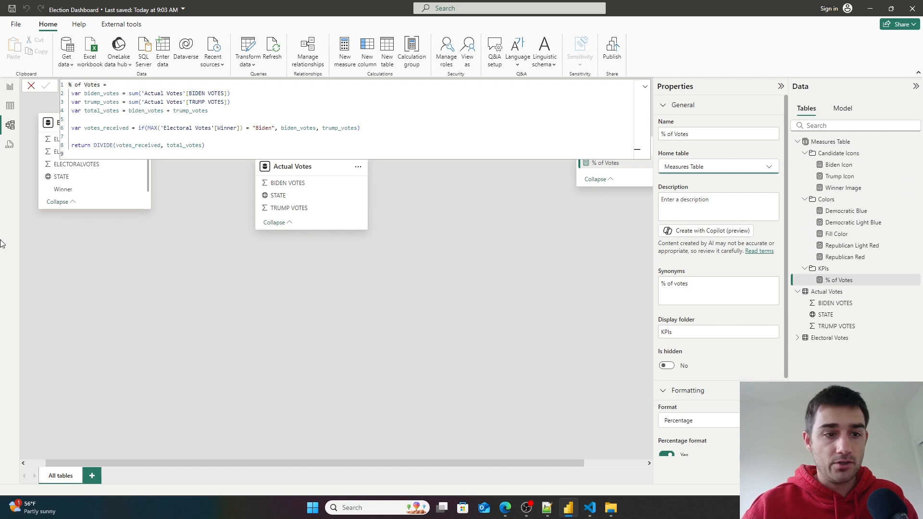
left_click(11, 105)
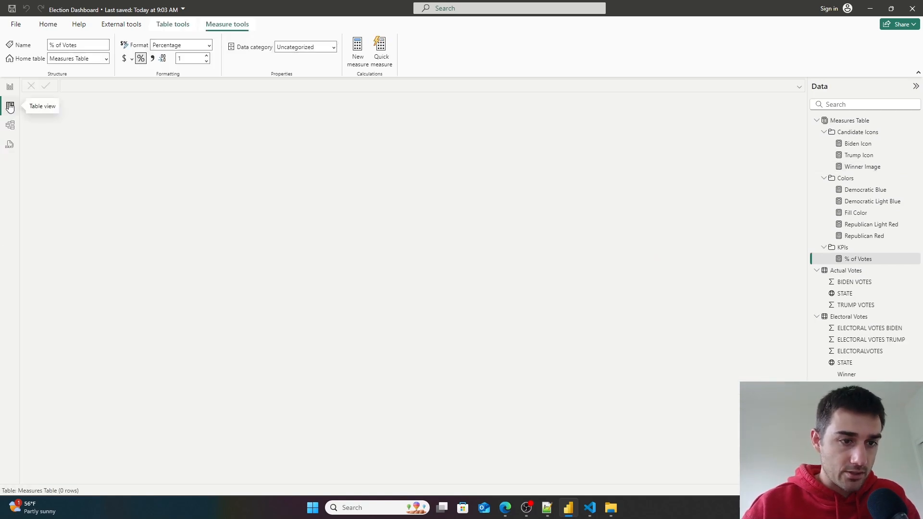
left_click(10, 87)
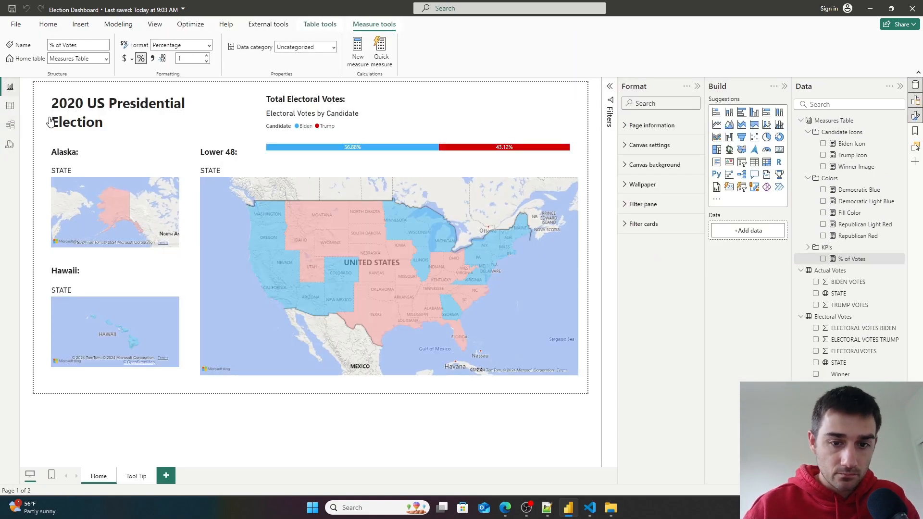
- Select the card on the Tool Tip page and toggle its reference label title off and back on
left_click(135, 476)
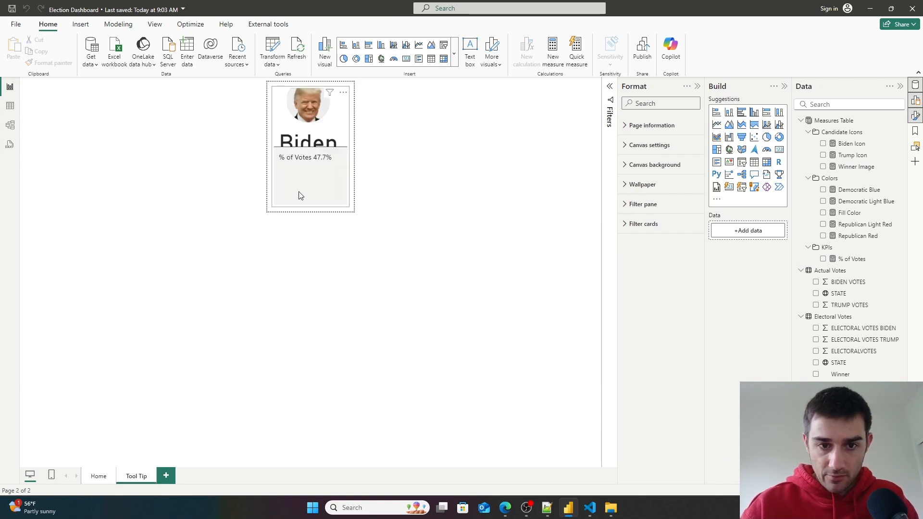
left_click(301, 195)
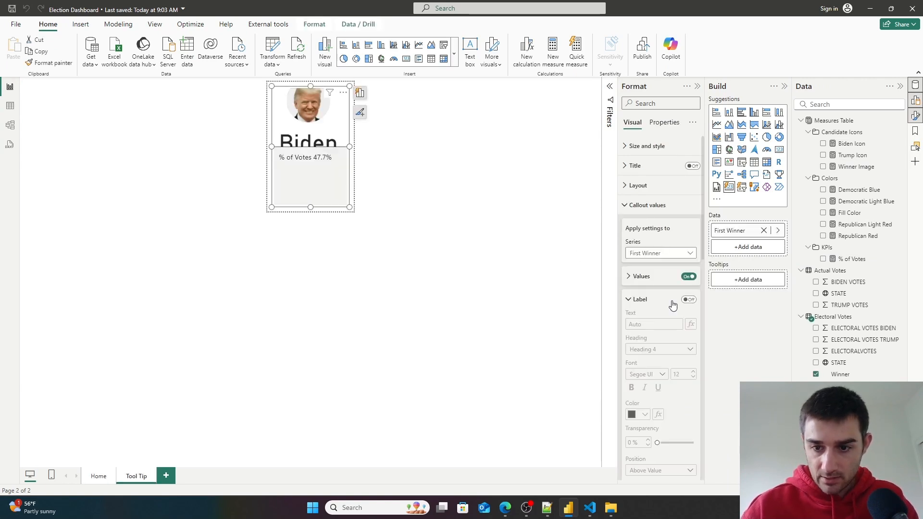
scroll(685, 325, "down", 3)
scroll(682, 322, "down", 2)
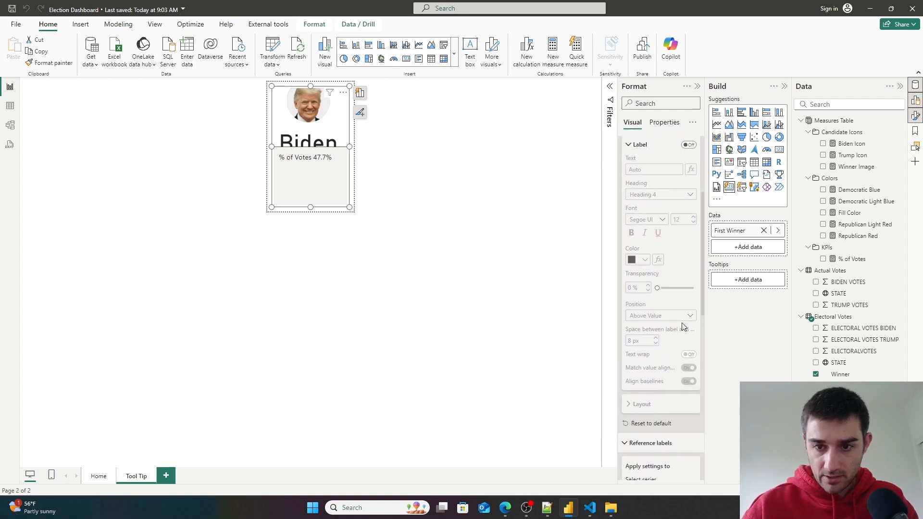
scroll(681, 322, "up", 6)
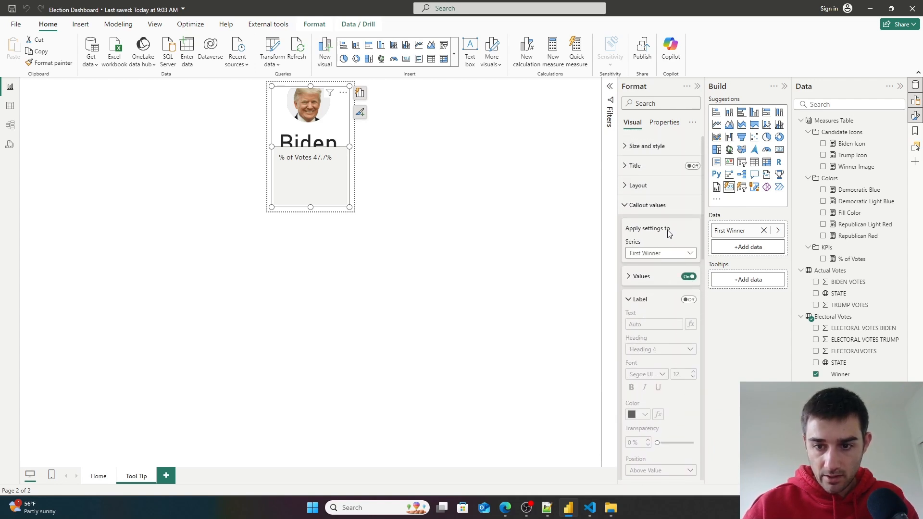
scroll(667, 307, "down", 5)
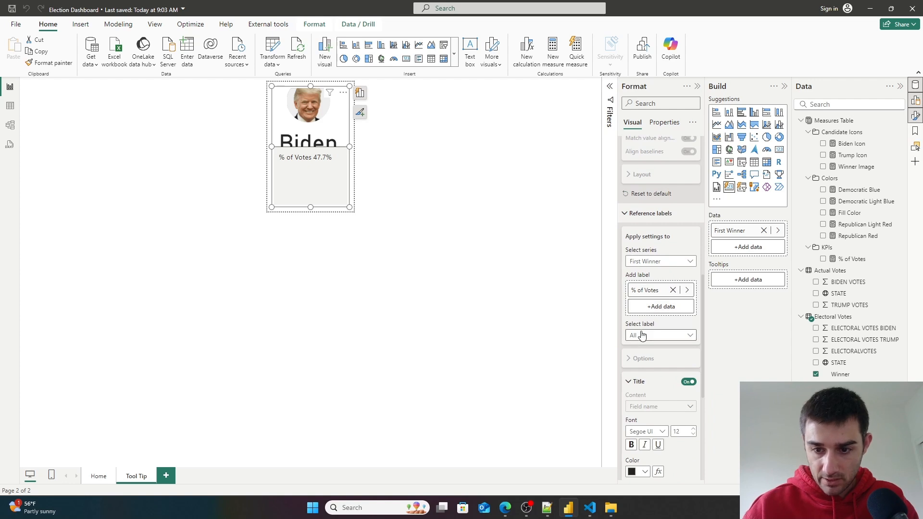
scroll(642, 335, "down", 2)
left_click(688, 286)
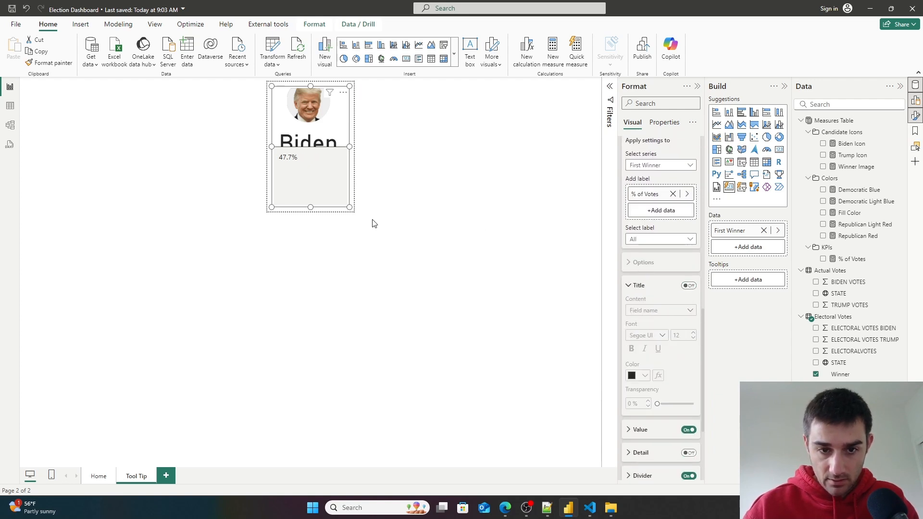
left_click(688, 286)
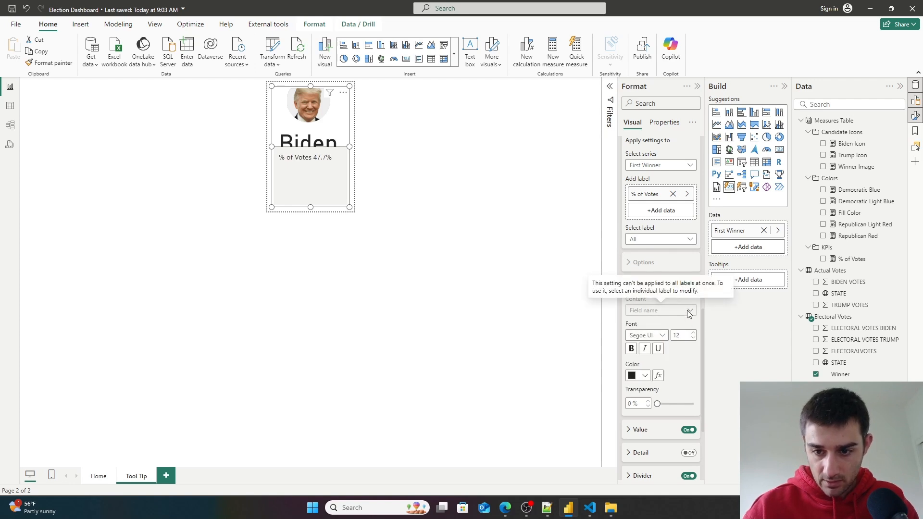
scroll(662, 394, "down", 4)
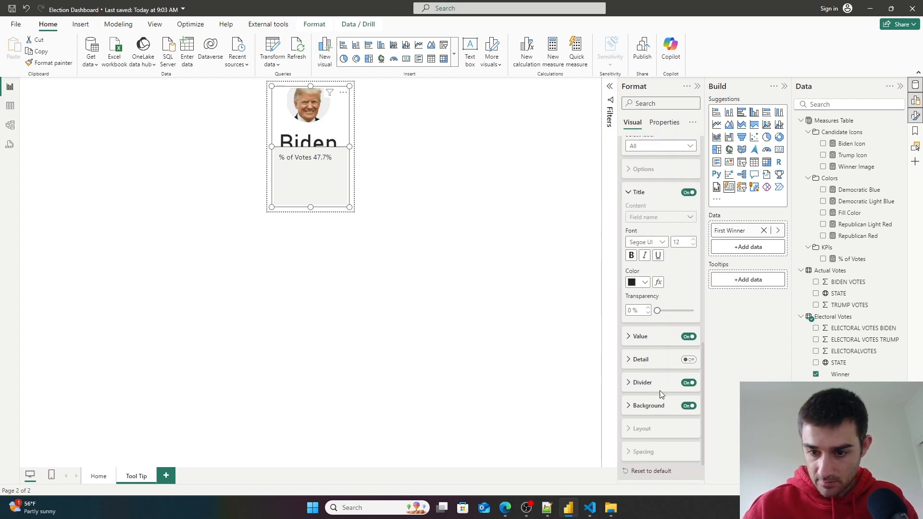
- Expand the reference label's Value settings and set the value font size to 10
scroll(661, 390, "up", 2)
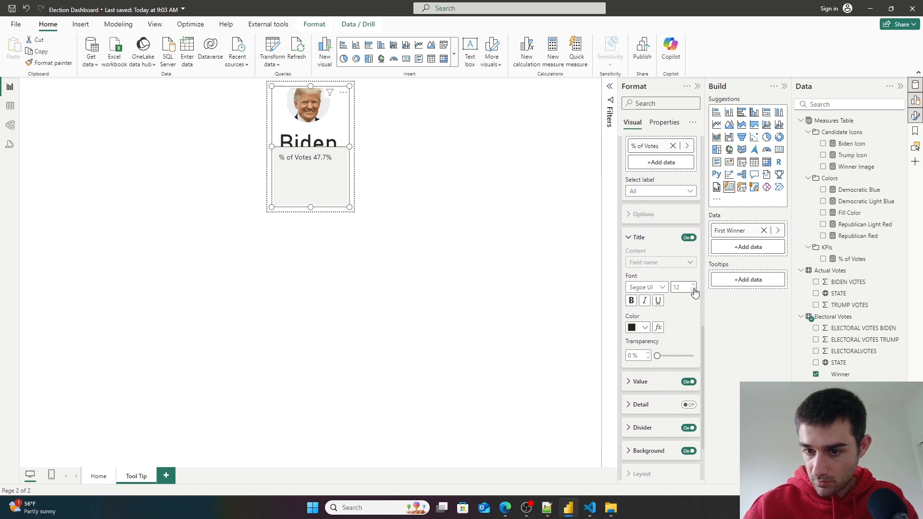
scroll(666, 366, "down", 2)
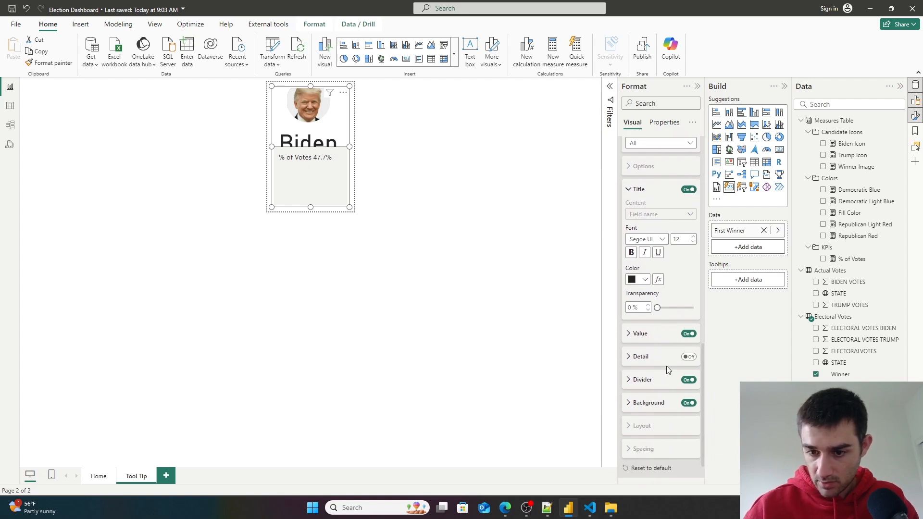
left_click(634, 335)
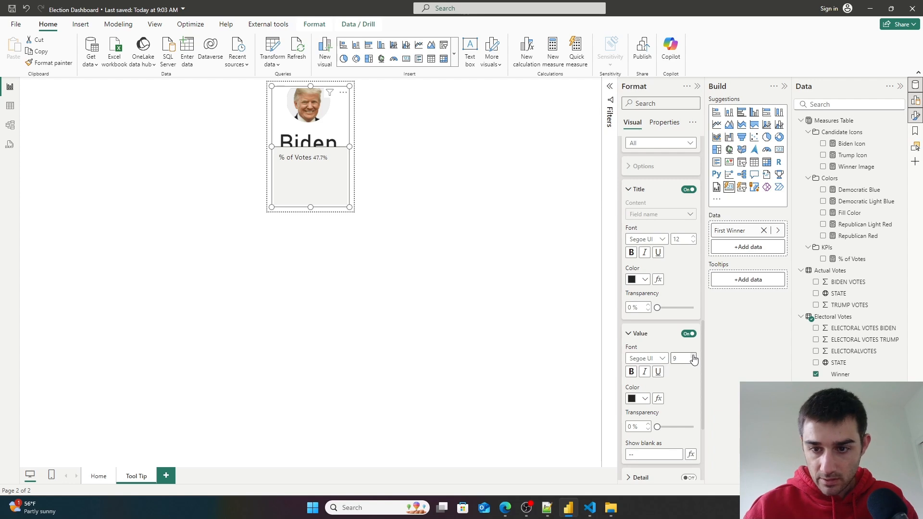
scroll(686, 248, "up", 1)
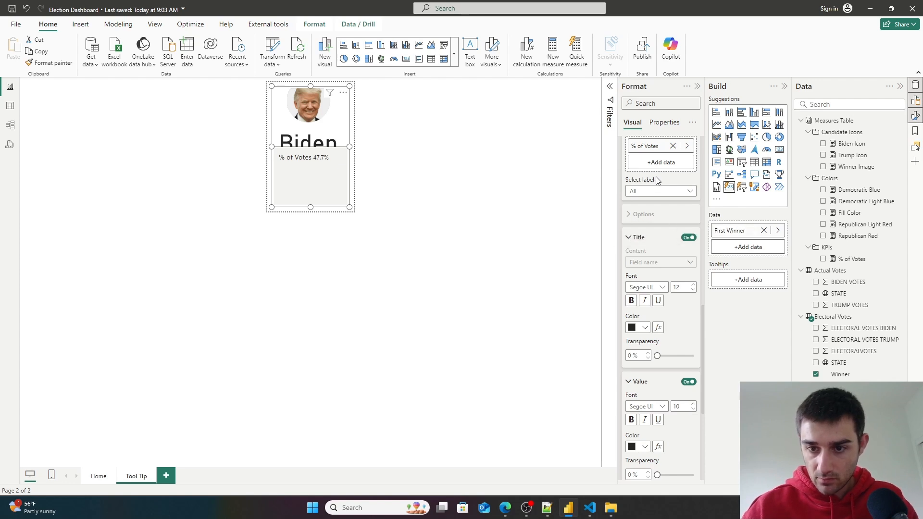
scroll(660, 202, "up", 1)
- Apply title settings to the % of Votes label and set its title content to Custom with text "% of Votes"
left_click(662, 239)
left_click(659, 263)
left_click(667, 316)
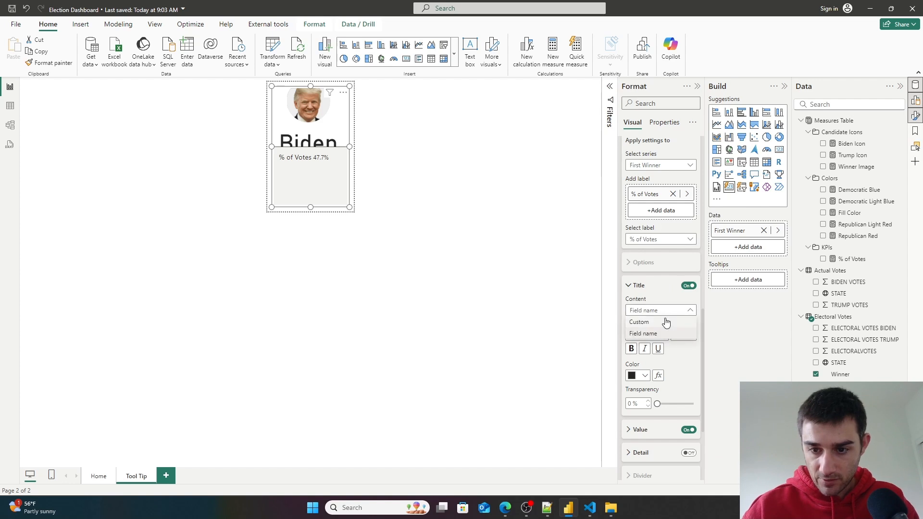
left_click(664, 324)
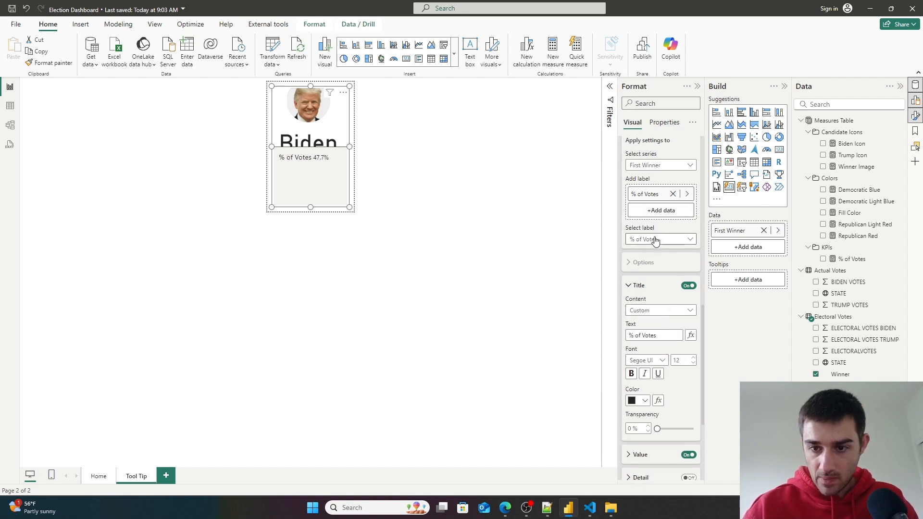
left_click(655, 312)
left_click(665, 336)
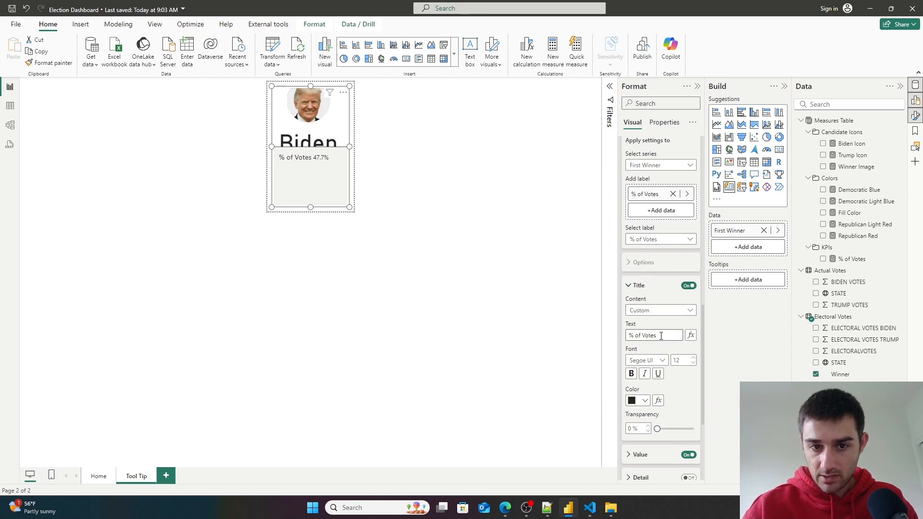
left_click_drag(655, 336, 651, 337)
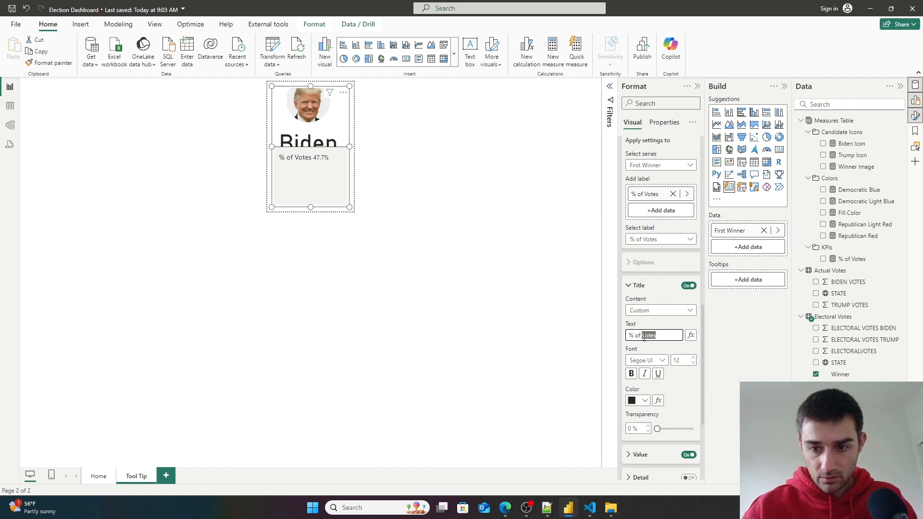
- Set the reference label's title font size to 10
scroll(673, 352, "down", 3)
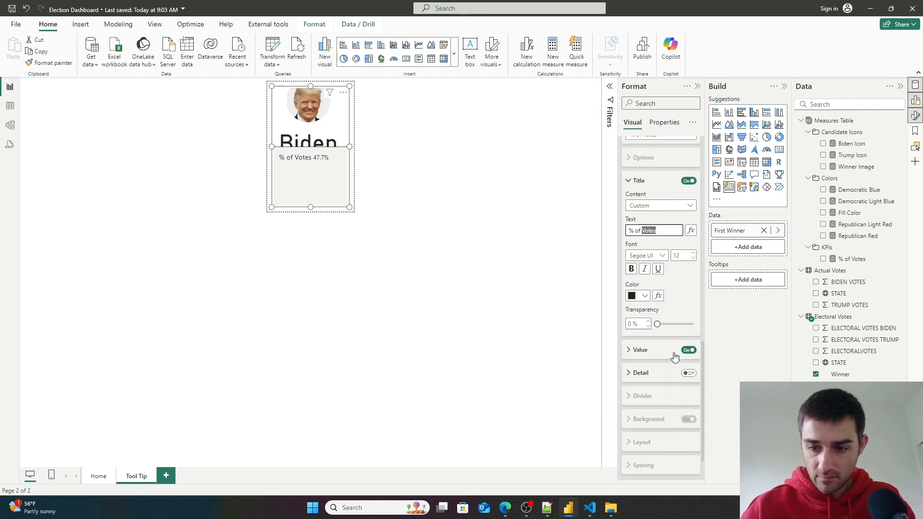
left_click(630, 315)
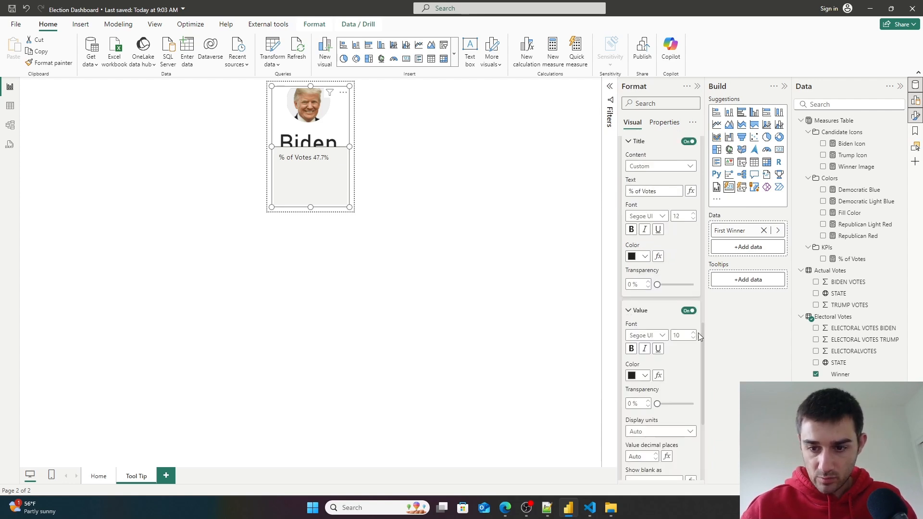
left_click(694, 218)
left_click(693, 218)
left_click(693, 219)
left_click(693, 214)
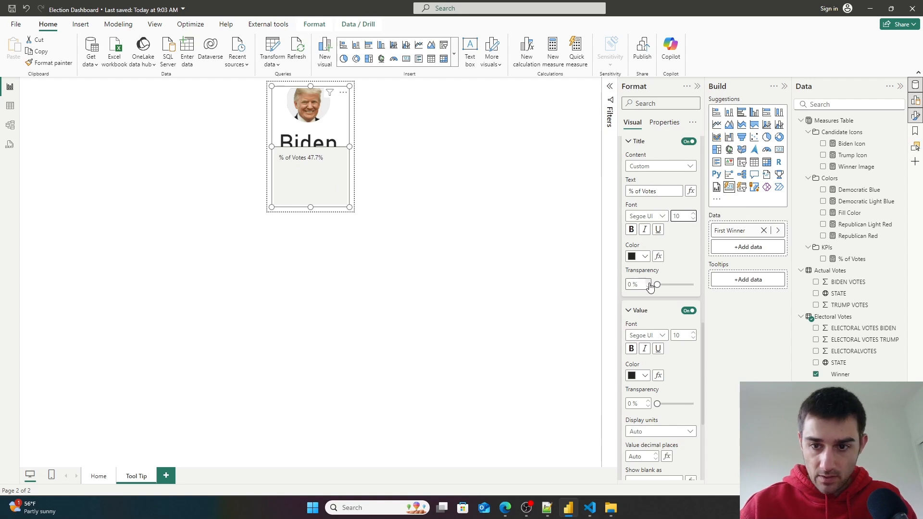
scroll(676, 223, "up", 3)
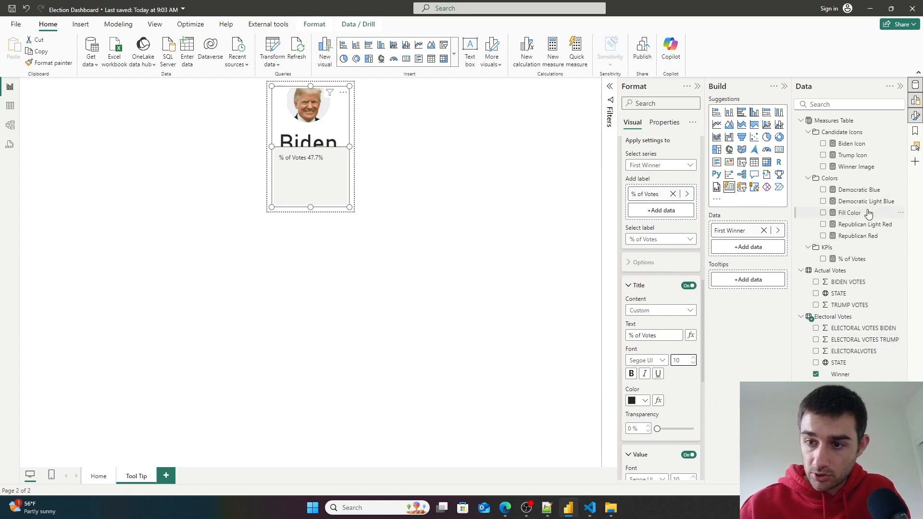
- Create a new measure Votes for Trump = sum('Electoral Votes'[ELECTORAL VOTES TRUMP])
left_click(852, 259)
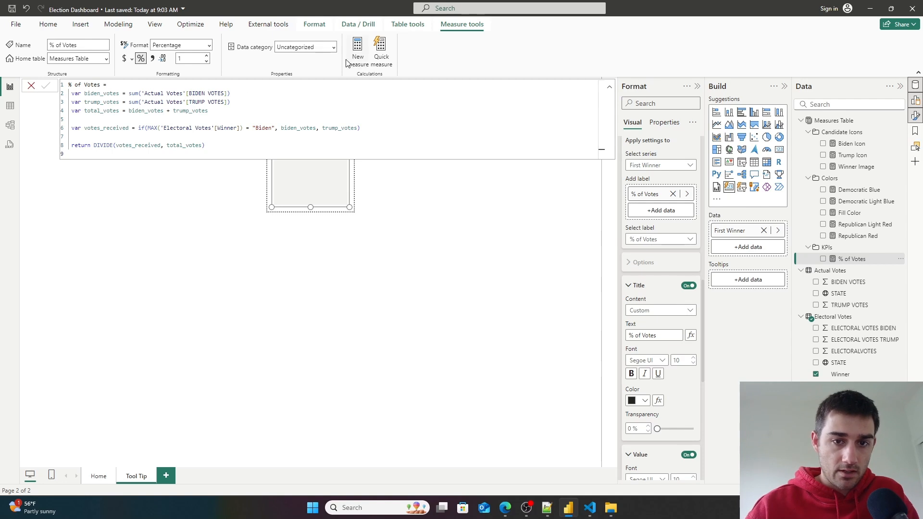
left_click(358, 45)
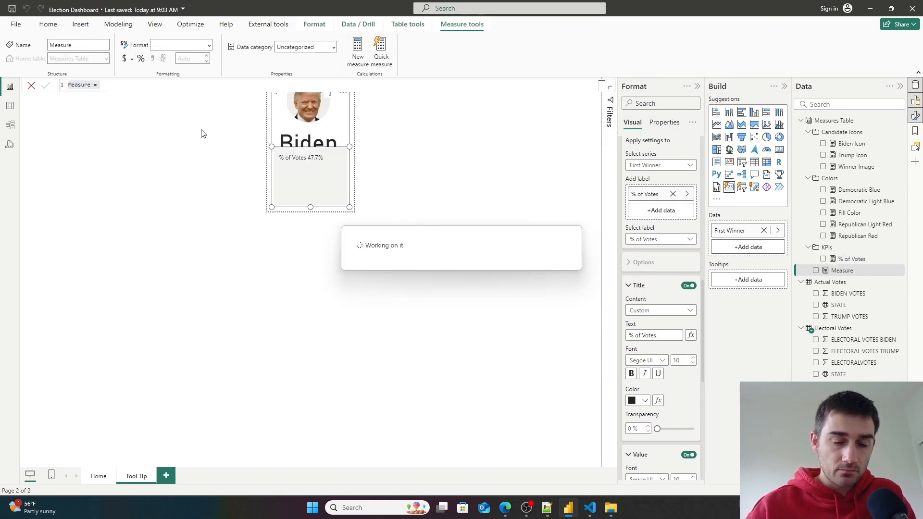
left_click_drag(91, 85, 10, 76)
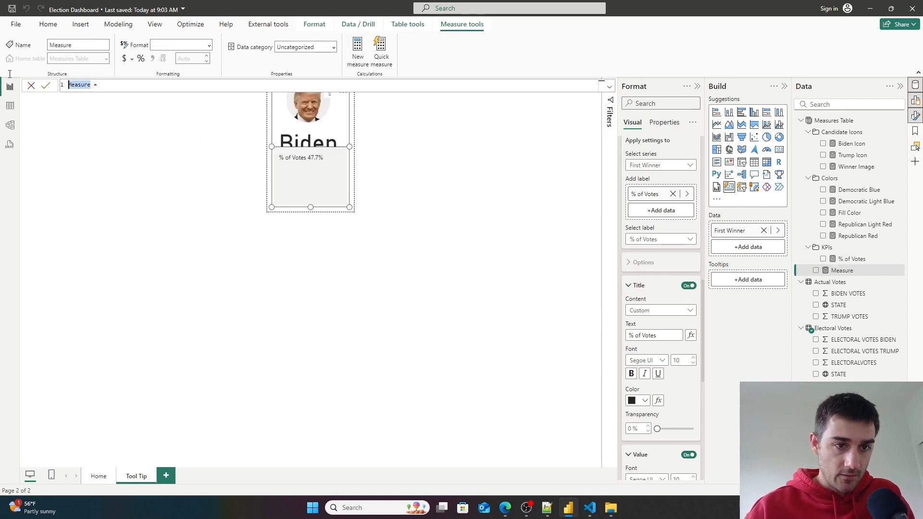
key("BackSpace")
type("Votes for Trump")
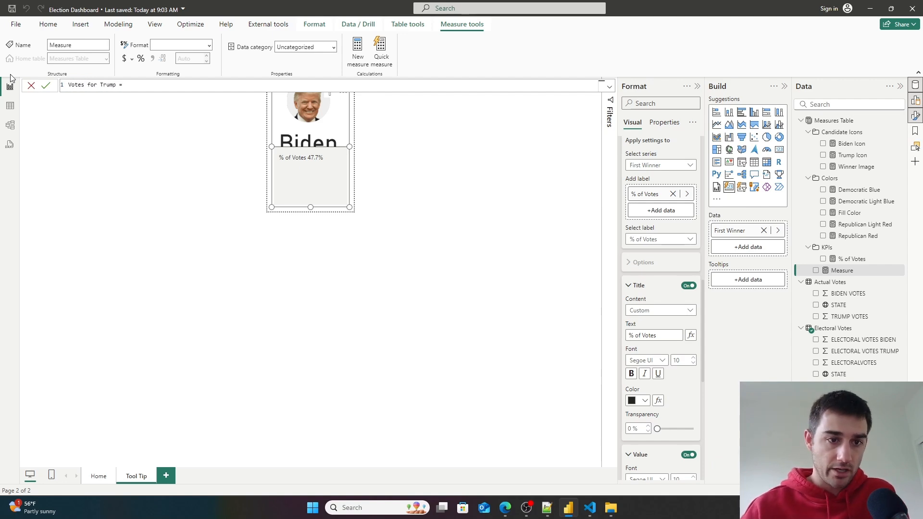
type(" sum(")
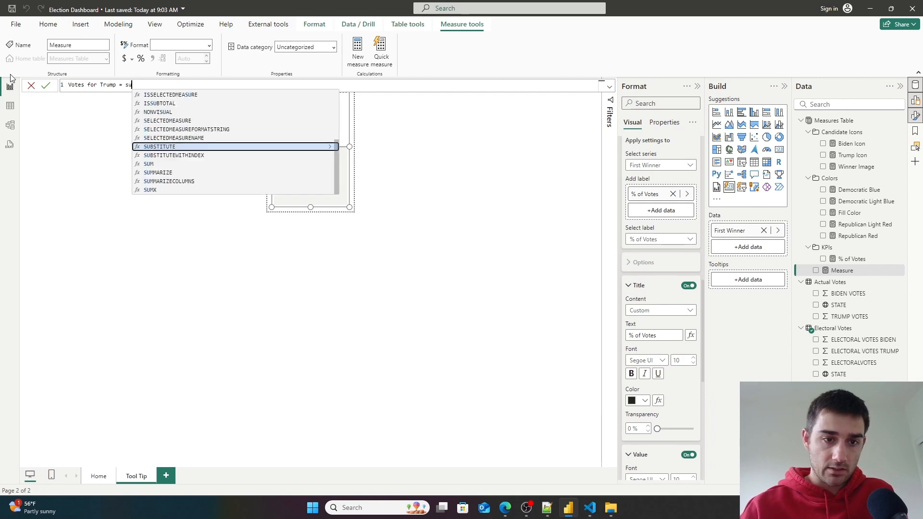
key("Down")
key("Down")
key("Down")
key("Down")
key("Down")
key("Down")
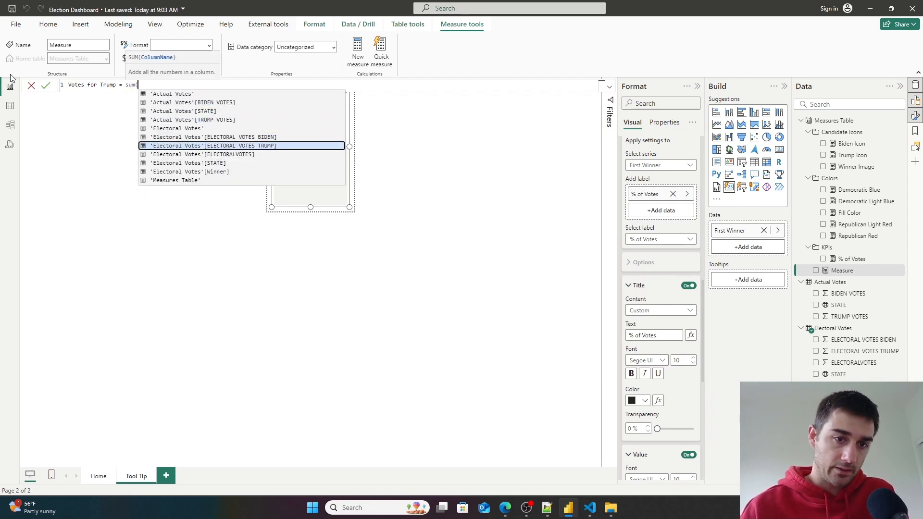
key("Tab")
type(")")
left_click(45, 85)
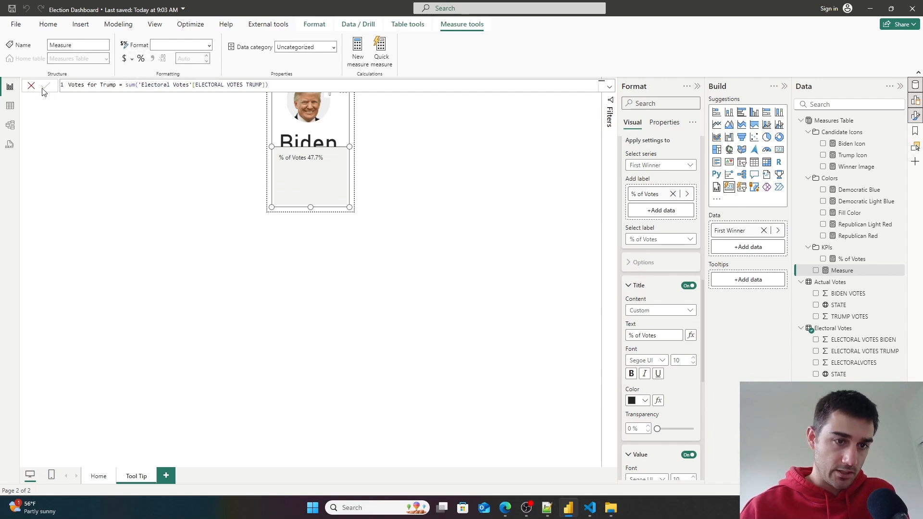
- Create a new measure Votes for Biden = Sum('Electoral Votes'[ELECTORAL VOTES BIDEN])
left_click(357, 45)
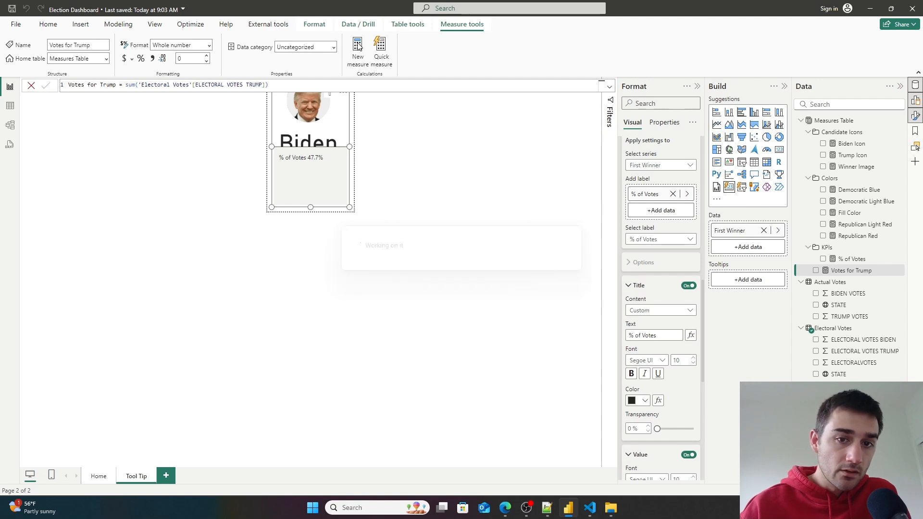
type("Votes for Biden")
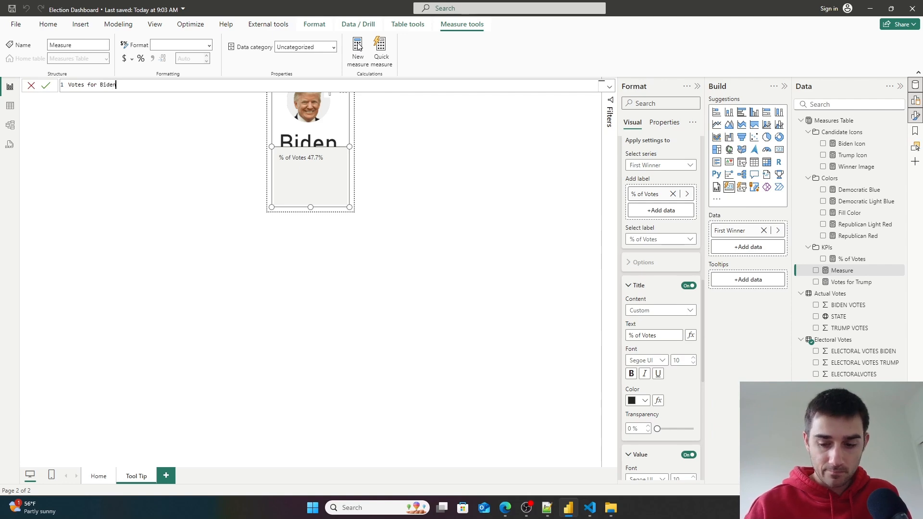
type(" = Sum")
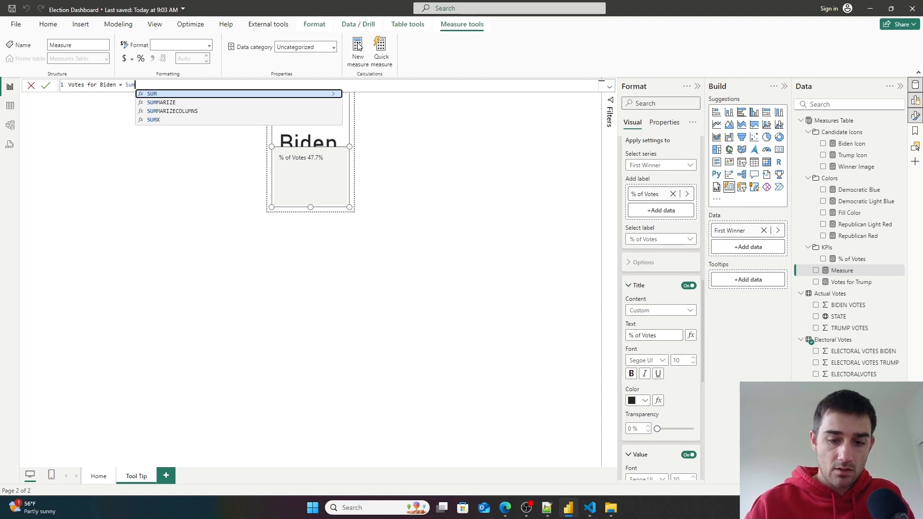
type("(")
key("Down")
key("Down")
key("Down")
key("Down")
key("Down")
key("Tab")
type(")")
left_click(47, 86)
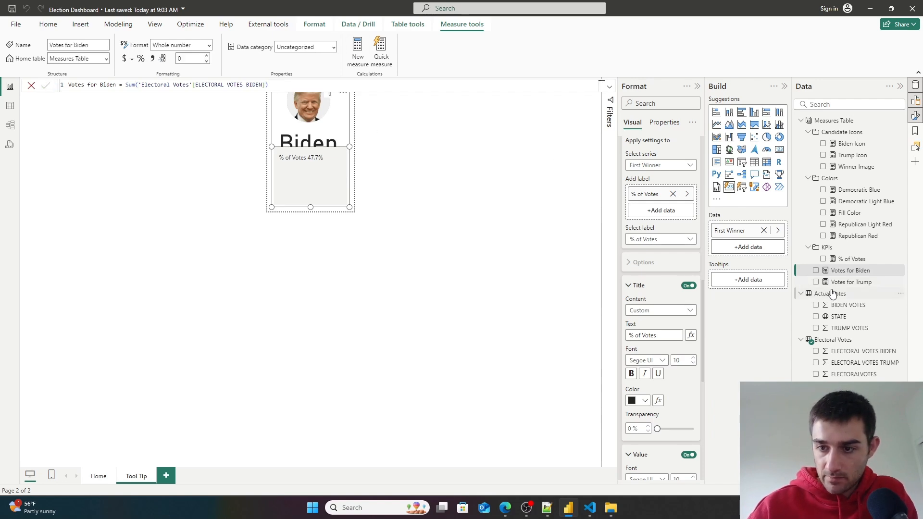
- Add the Votes for Biden and Votes for Trump measures as reference labels on the tooltip card
left_click_drag(851, 274, 666, 212)
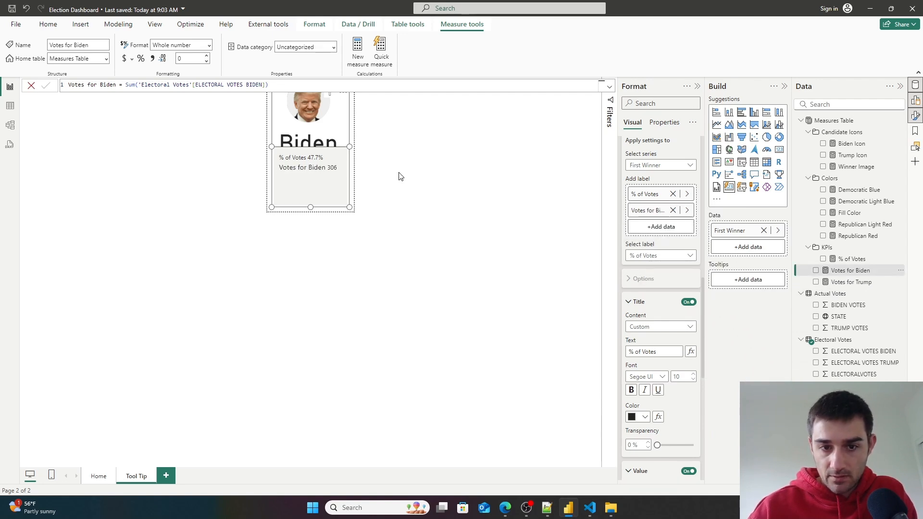
left_click_drag(860, 282, 692, 229)
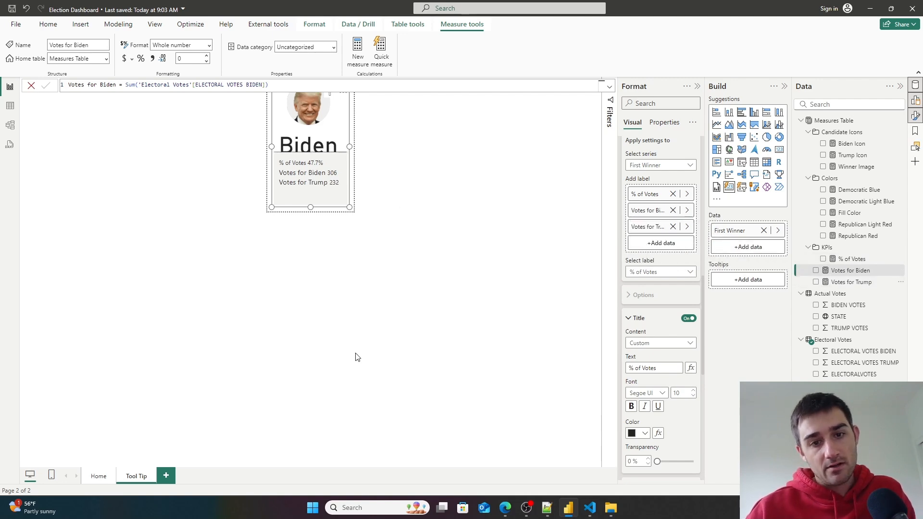
left_click(409, 322)
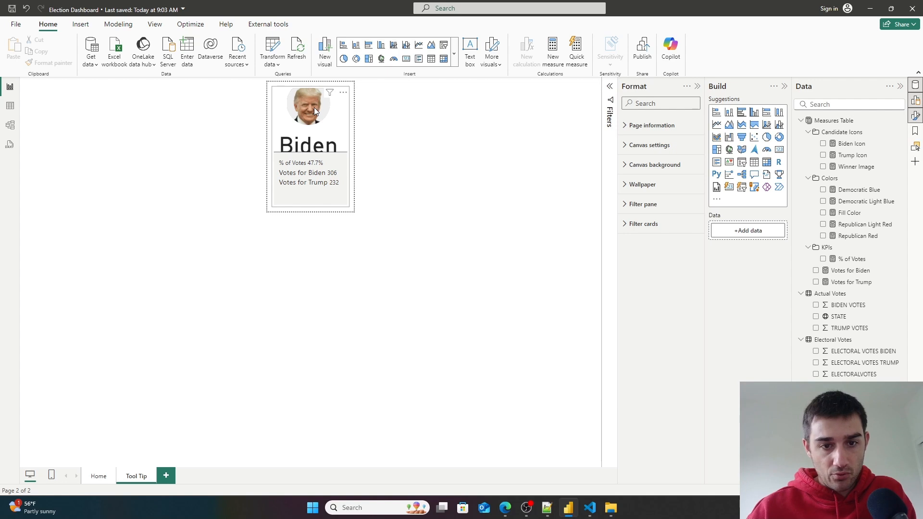
- Open the Home page and hover over a state on the Lower 48 map to check the tooltip
left_click(98, 476)
mouse_move(270, 208)
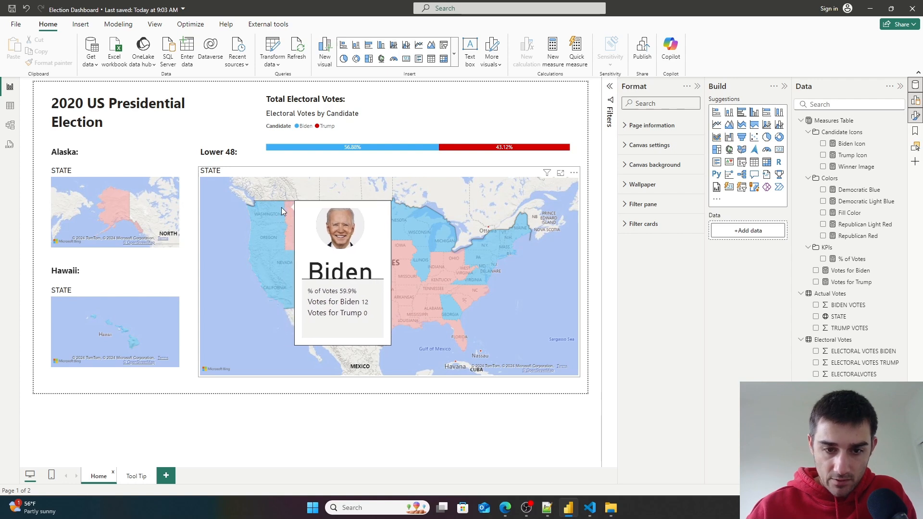
mouse_move(291, 238)
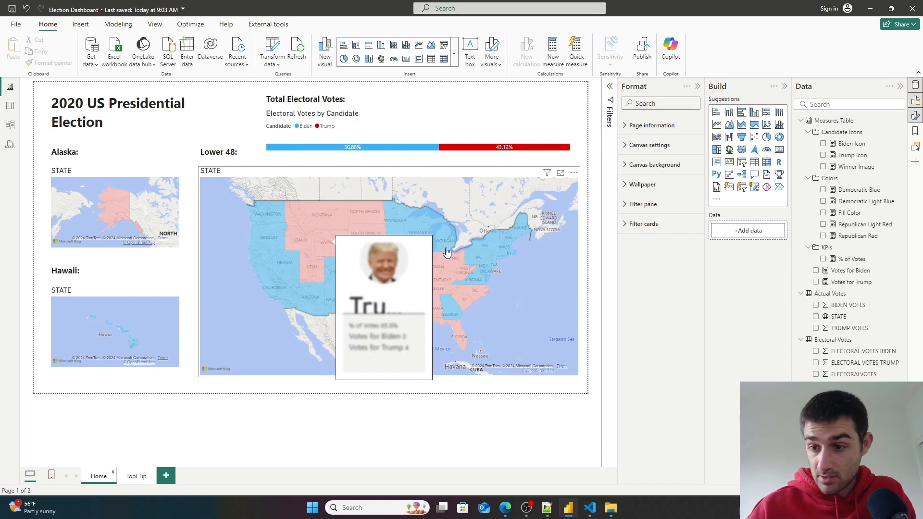
- Change the Votes for Biden measure to sum 'Actual Votes'[BIDEN VOTES]
left_click(850, 270)
left_click(208, 85)
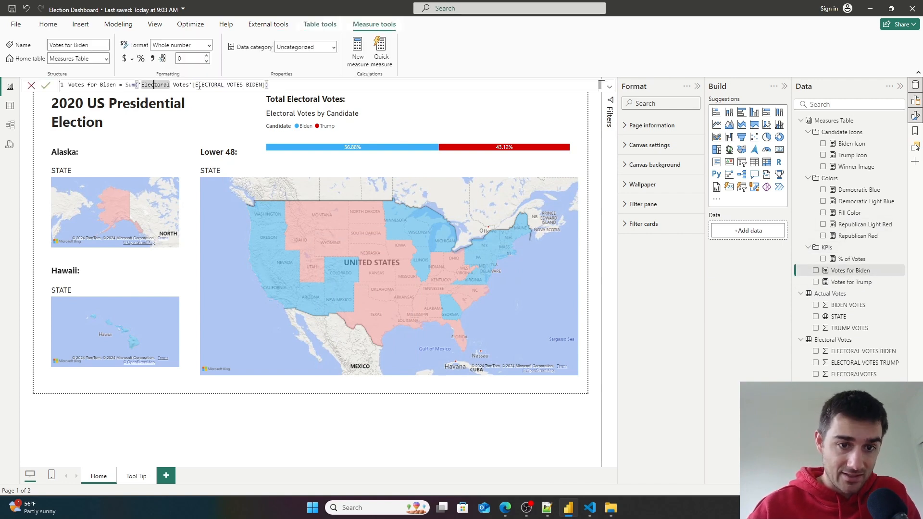
left_click_drag(267, 85, 144, 86)
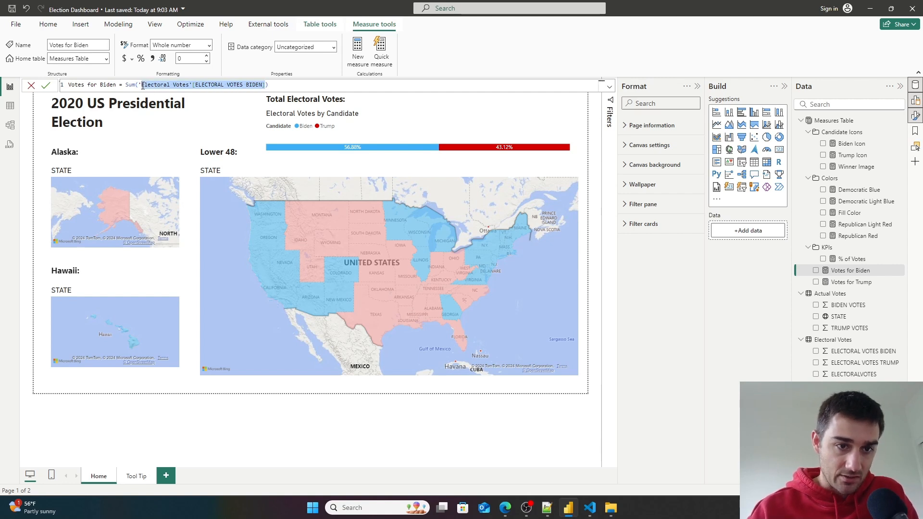
key("BackSpace")
key("Down")
key("Tab")
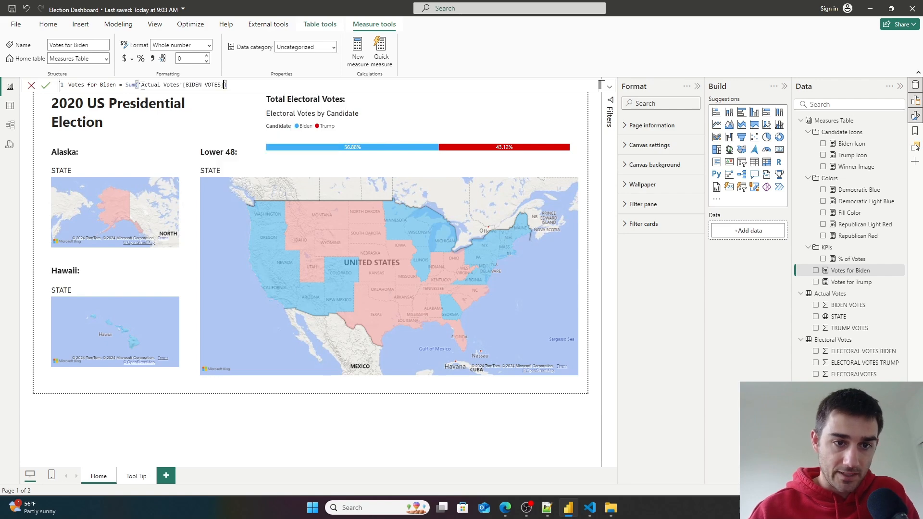
- Change the Votes for Trump measure to sum 'Actual Votes'[TRUMP VOTES]
left_click(862, 283)
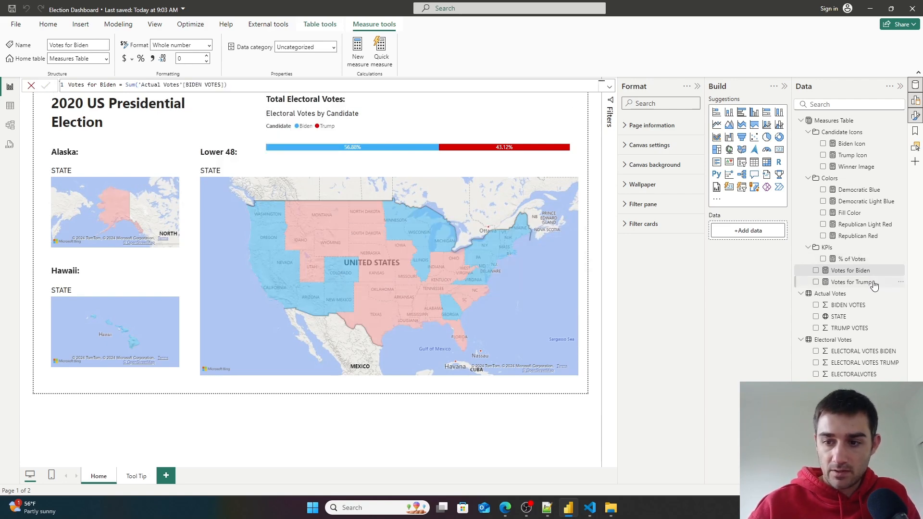
left_click_drag(265, 85, 139, 85)
type("ac")
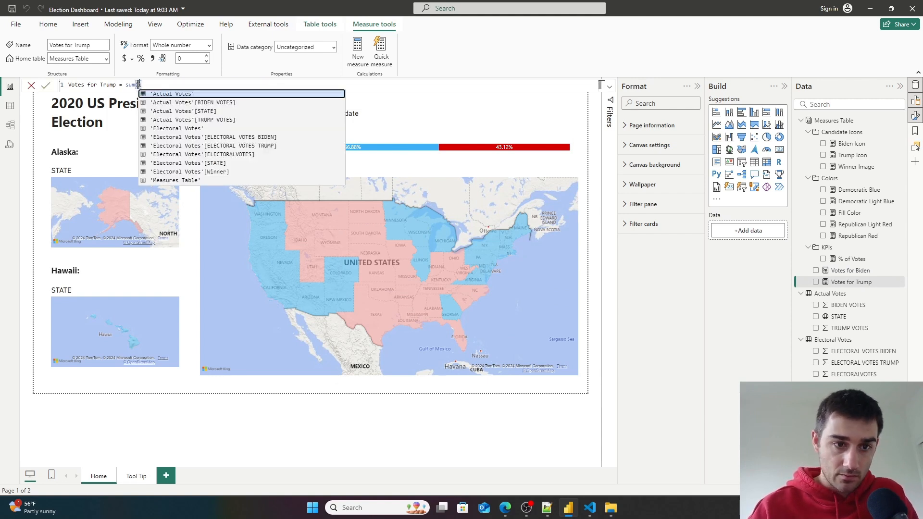
key("Down")
key("Down")
key("Down")
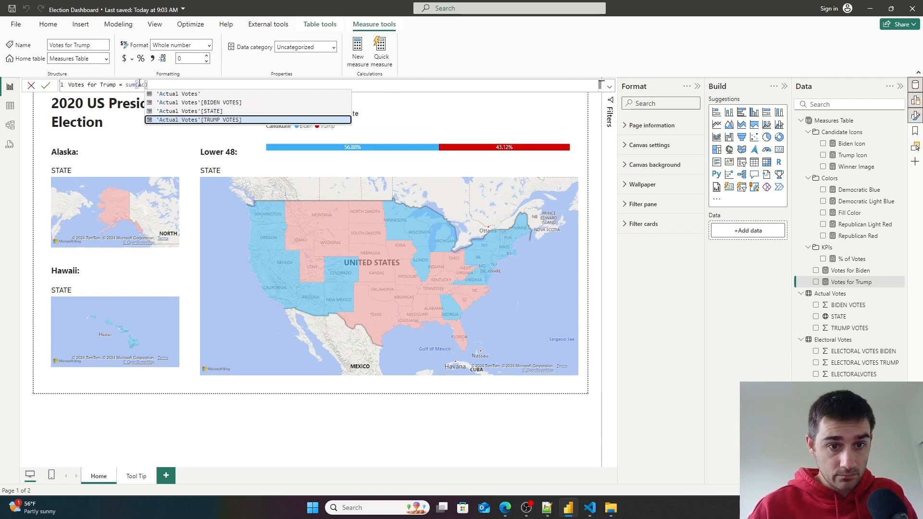
key("Tab")
left_click(46, 86)
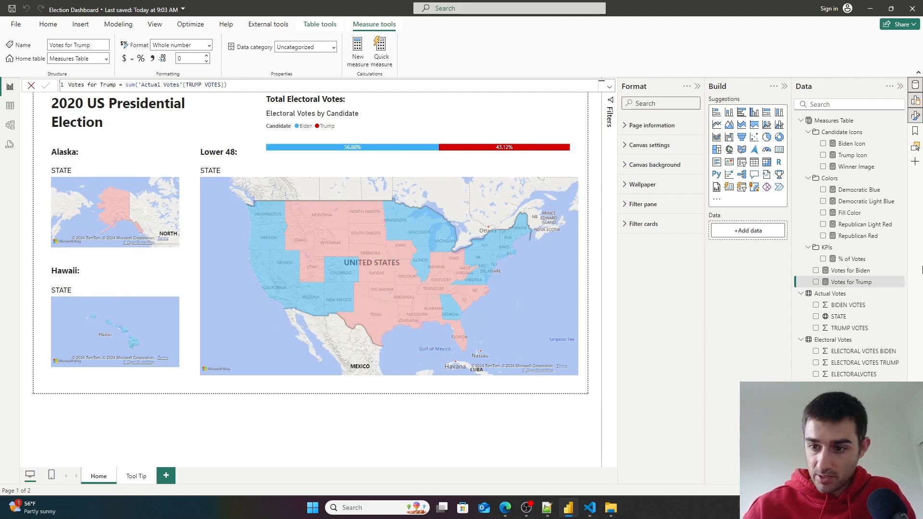
- Move the Votes for Biden measure into the KPIs display folder
left_click(6, 109)
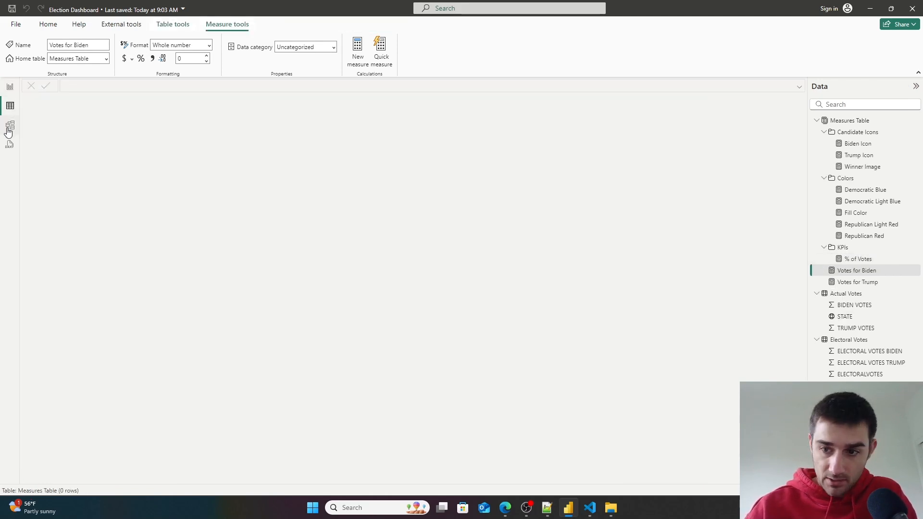
left_click(9, 125)
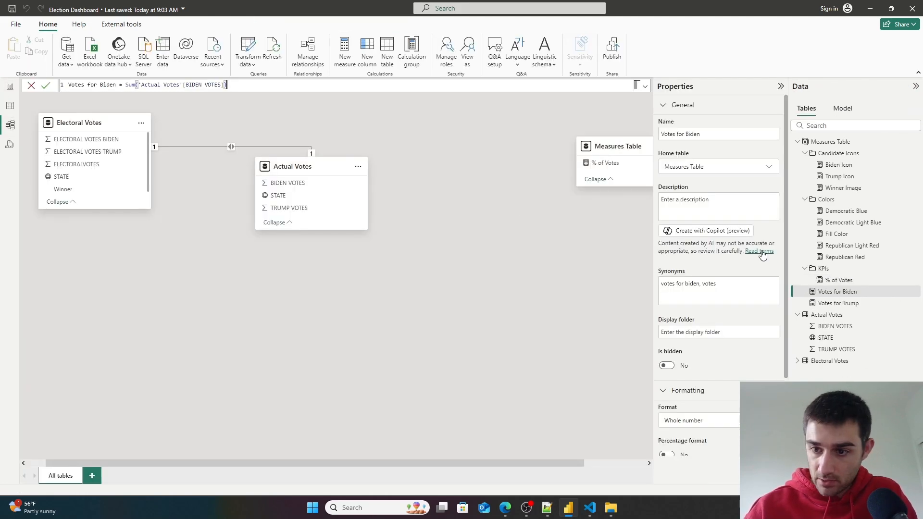
left_click(835, 279)
double_click(680, 328)
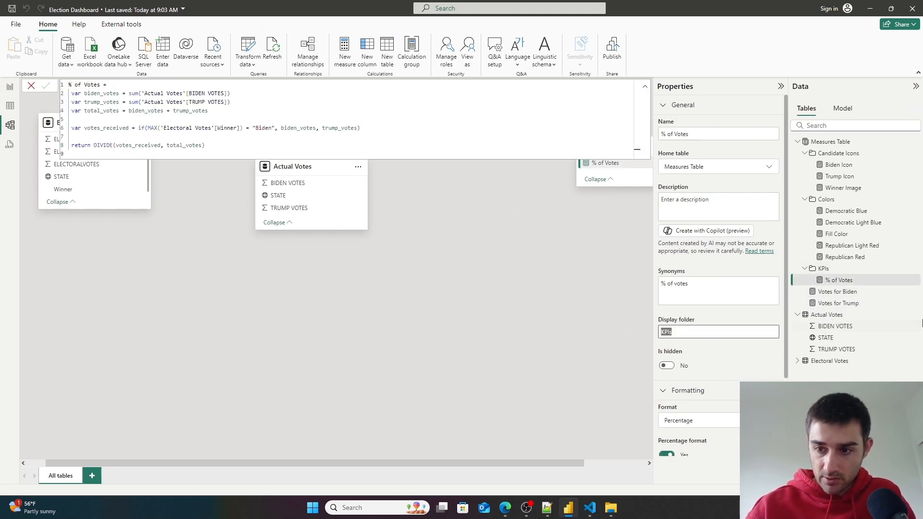
left_click(841, 292)
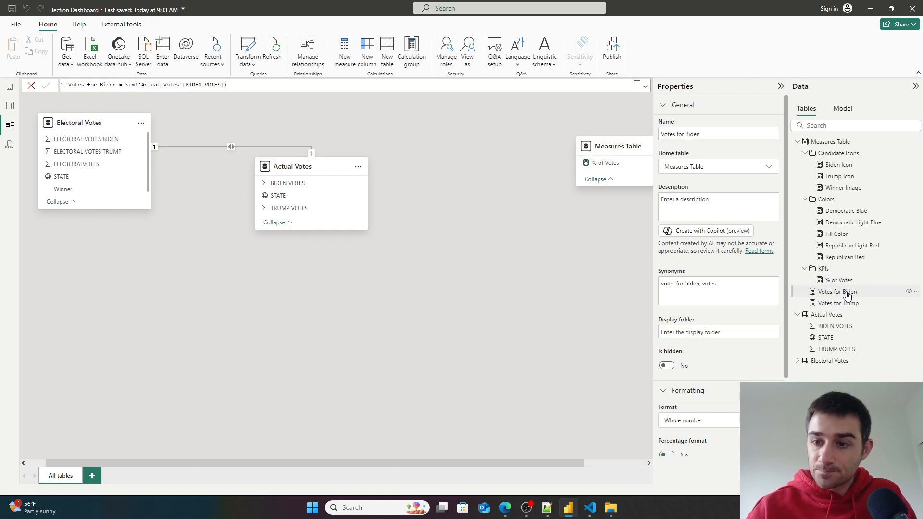
left_click(689, 332)
type("KPIs")
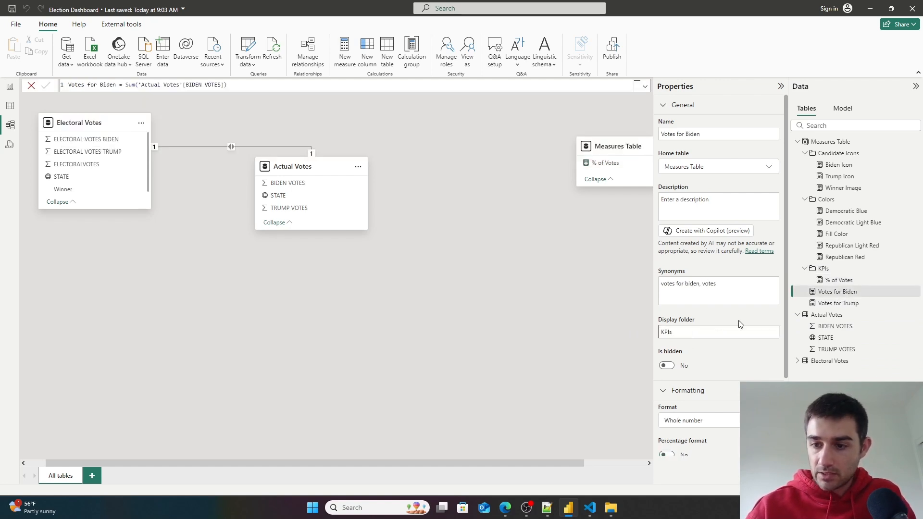
- Move the Votes for Trump measure into the KPIs display folder as well
left_click(837, 303)
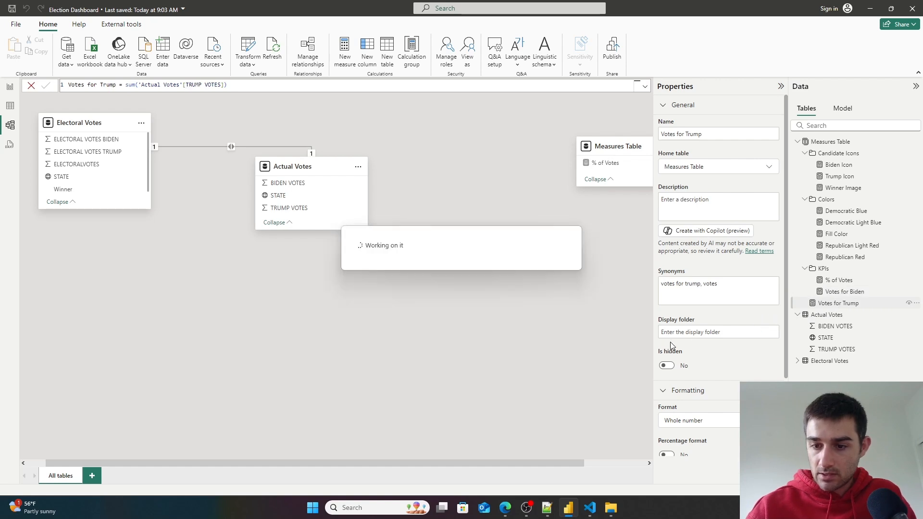
left_click(682, 333)
type("KPIs")
left_click(542, 330)
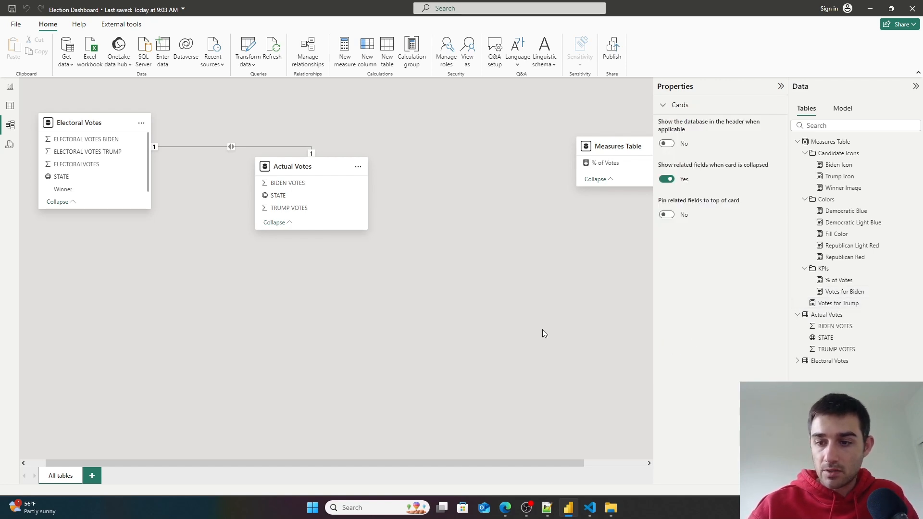
- Create a new measure Electoral Votes Won = Sum('Electoral Votes'[ELECTORALVOTES])
left_click(10, 105)
left_click(10, 88)
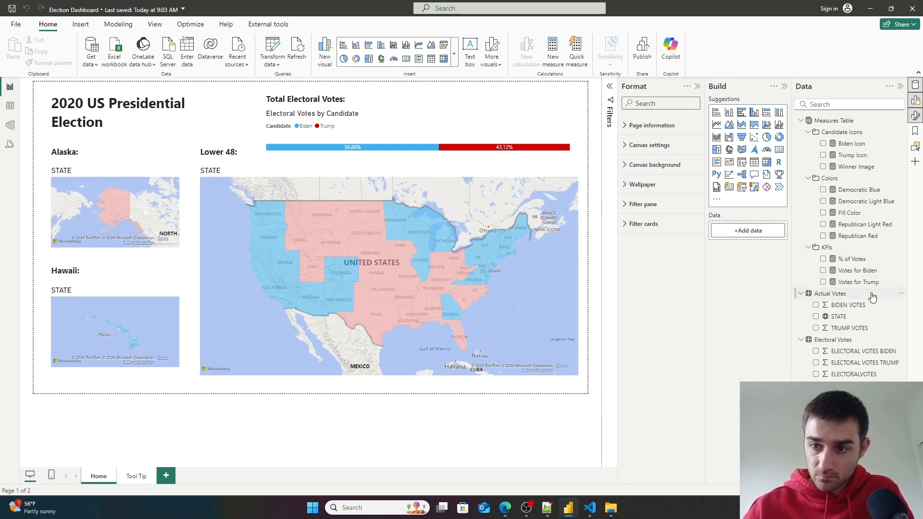
left_click(77, 25)
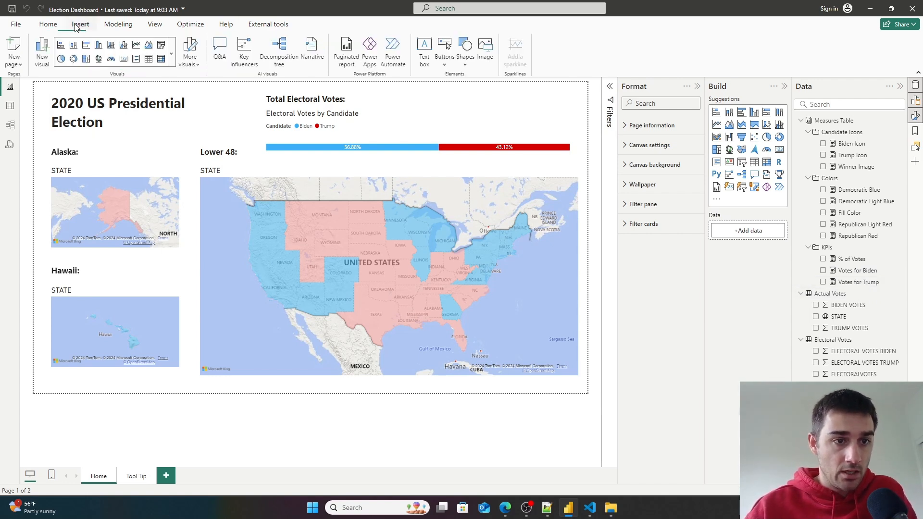
left_click(127, 27)
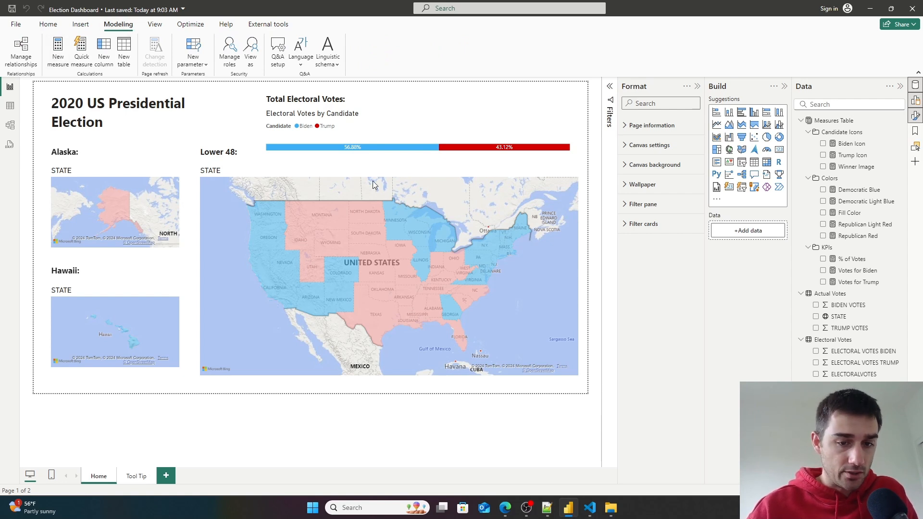
key("BackSpace")
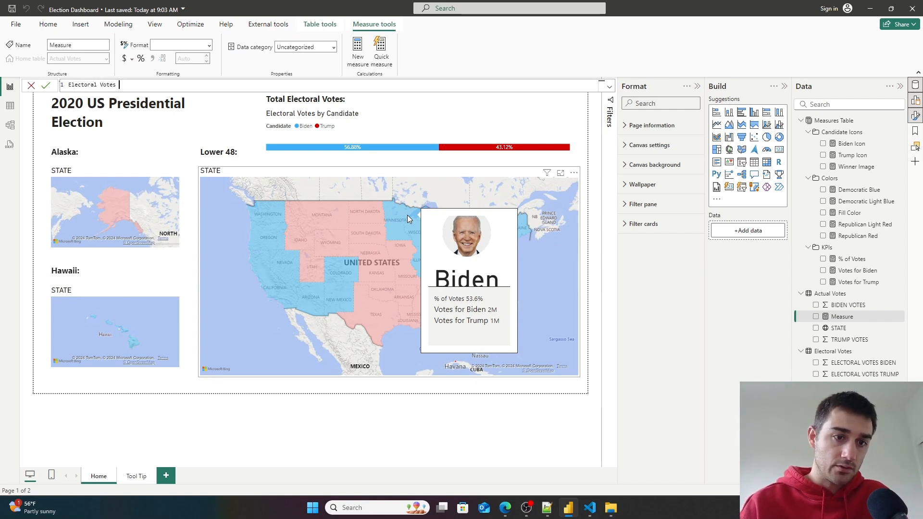
type("Electoral Votes Won: sum")
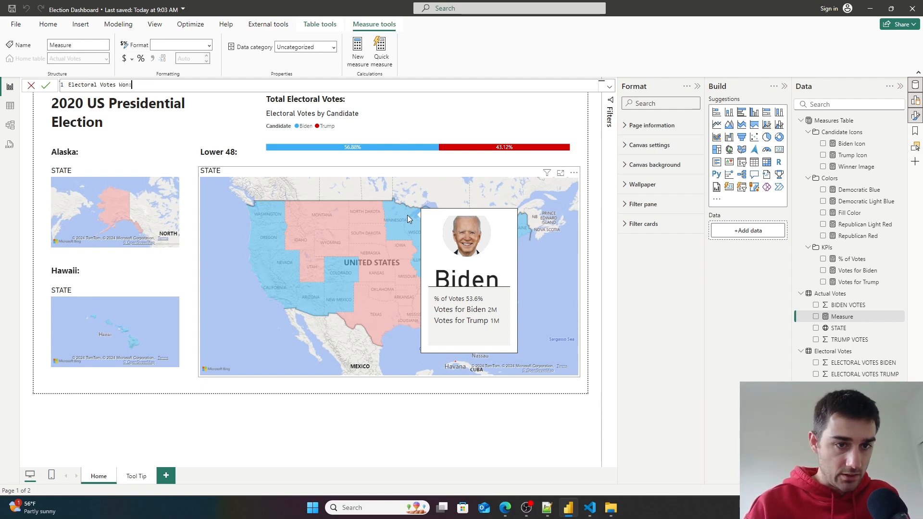
key("BackSpace")
type("= S")
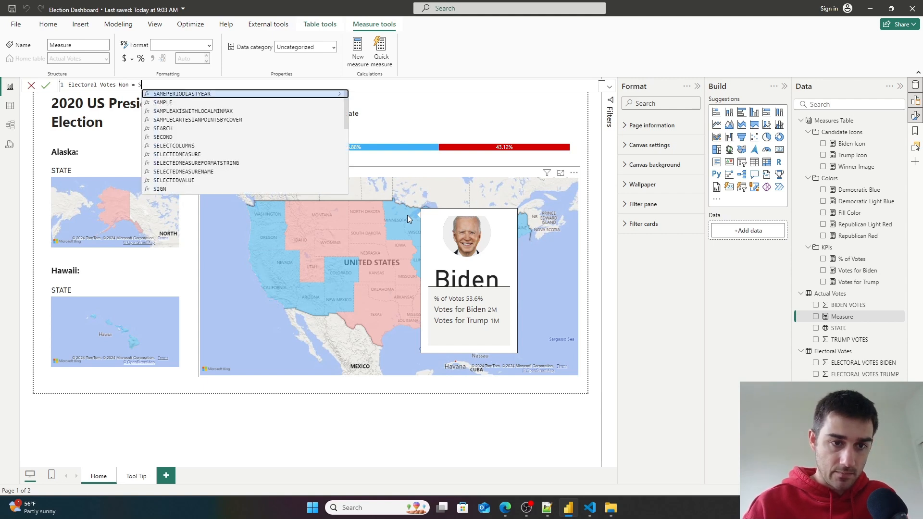
type("um(")
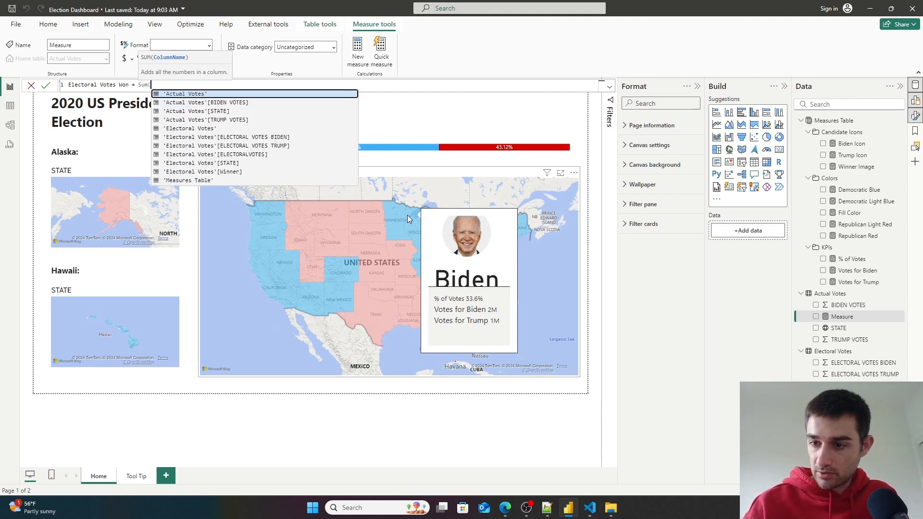
type("ele")
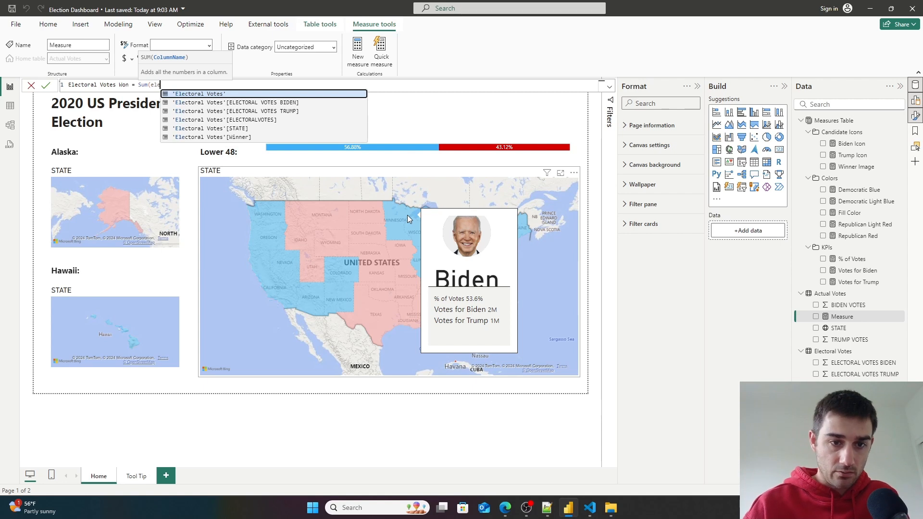
key("Down")
key("Down")
key("Down")
key("Tab")
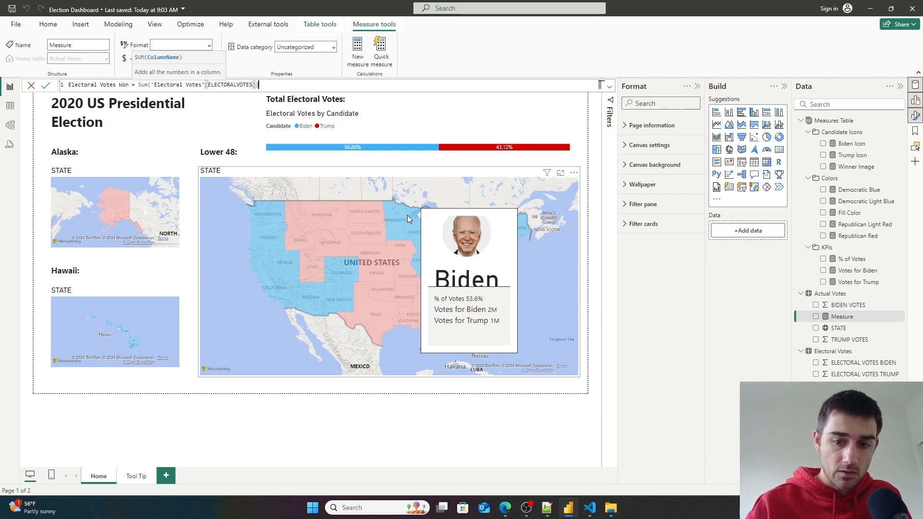
type(")")
left_click(46, 86)
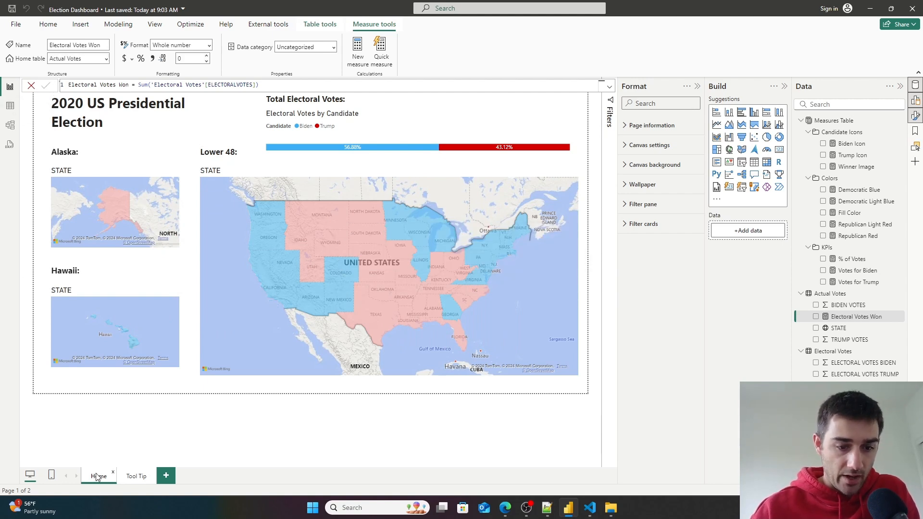
- On the Tool Tip page, add Electoral Votes Won as a reference label on the tooltip card
left_click(136, 476)
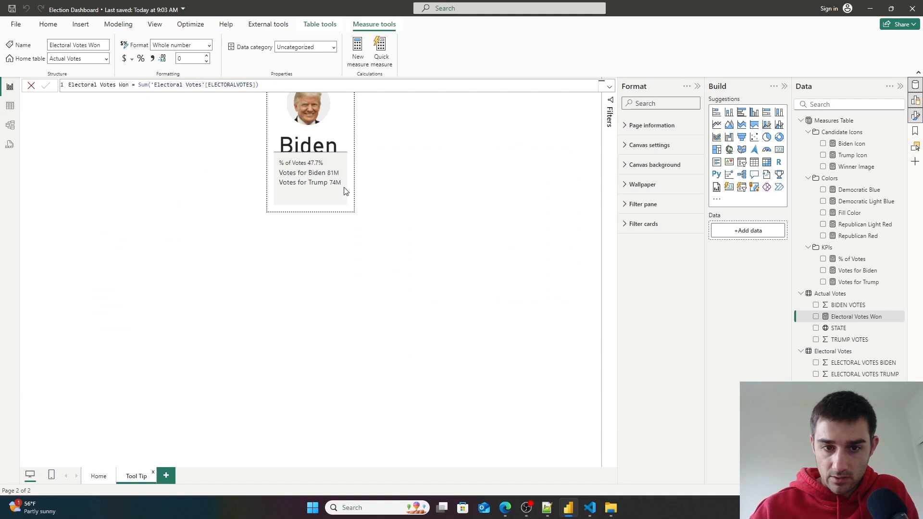
left_click(339, 205)
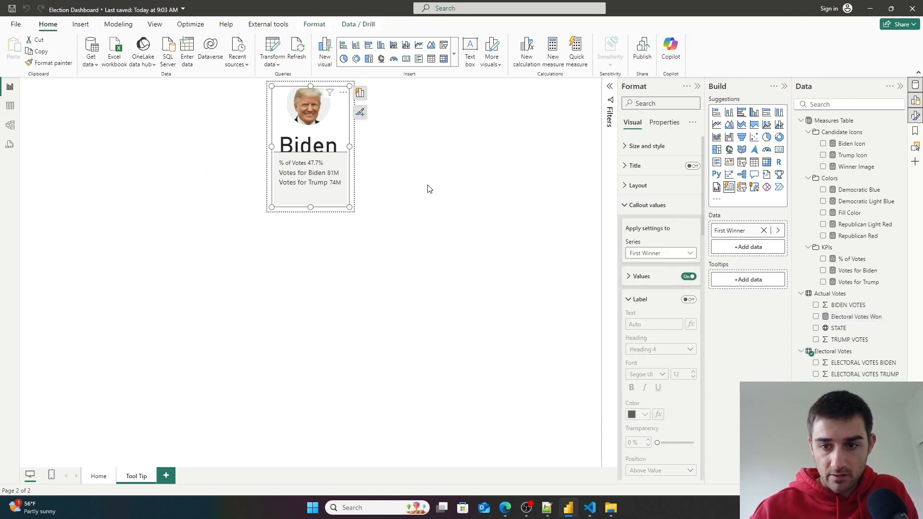
scroll(679, 295, "down", 3)
scroll(679, 295, "down", 2)
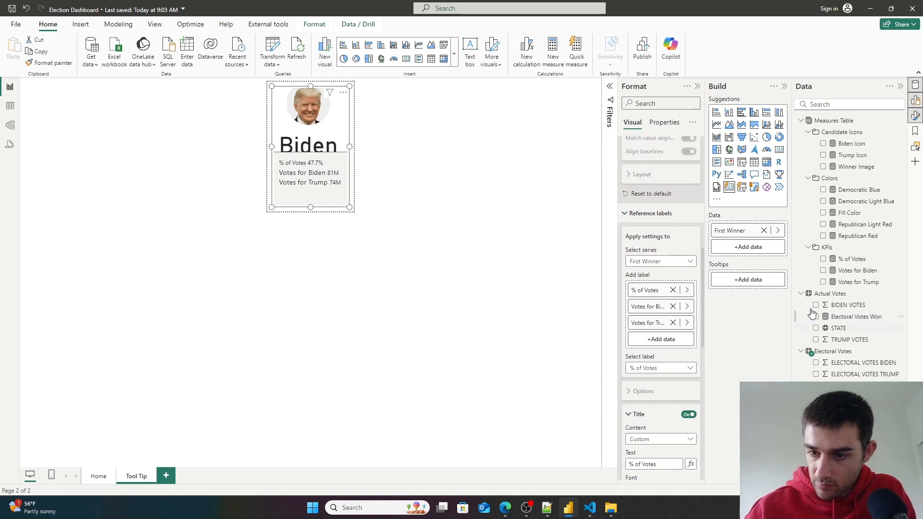
left_click_drag(853, 318, 666, 342)
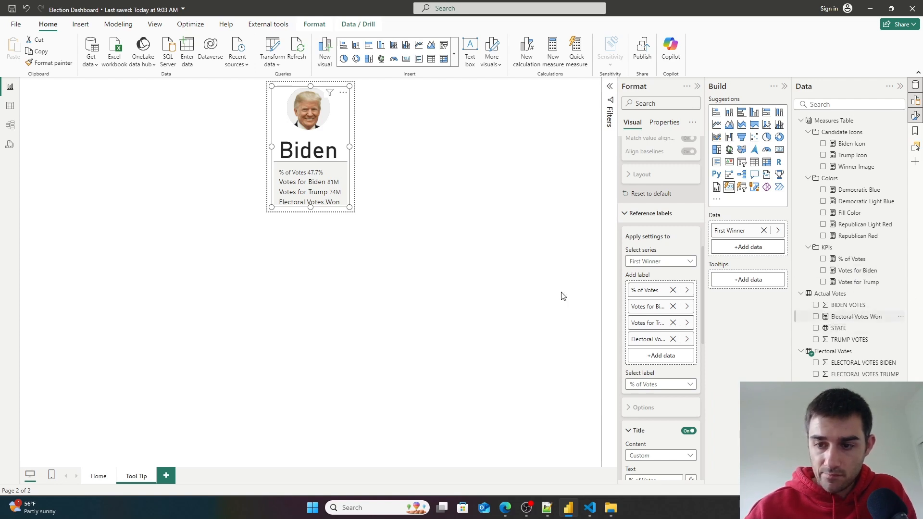
left_click(846, 317)
- Put the Electoral Votes Won measure in the KPIs display folder and set its home table to Measures Table
left_click(10, 107)
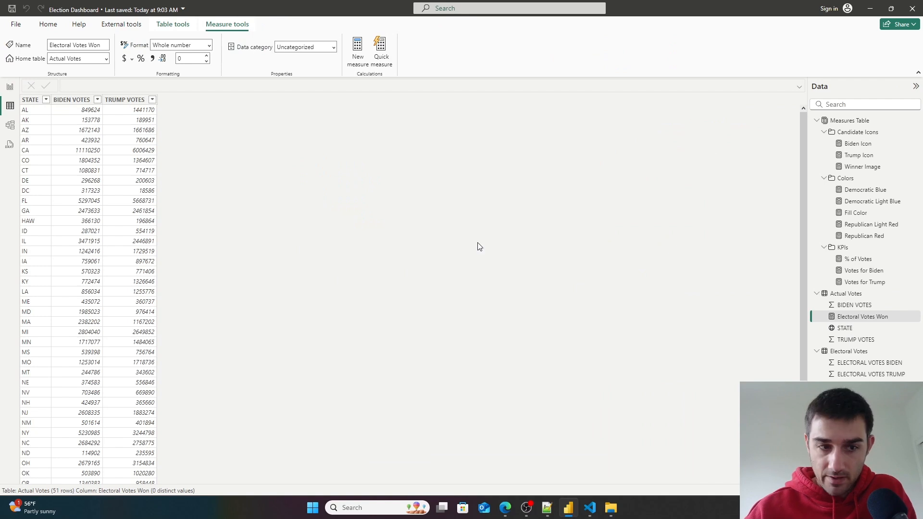
left_click(10, 125)
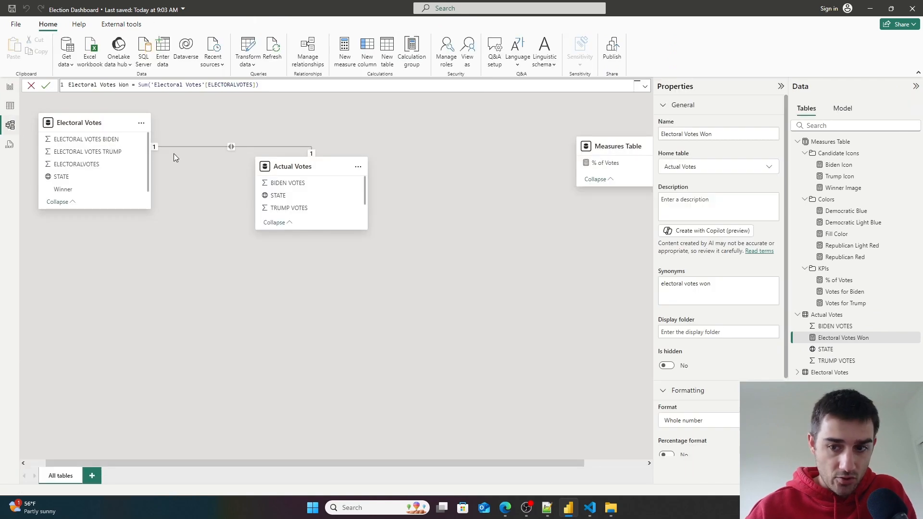
left_click(689, 334)
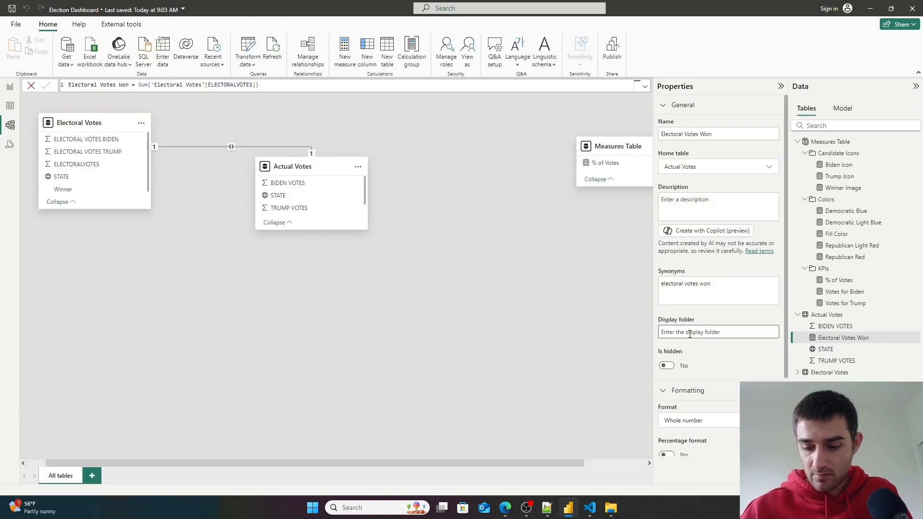
type("KPIs")
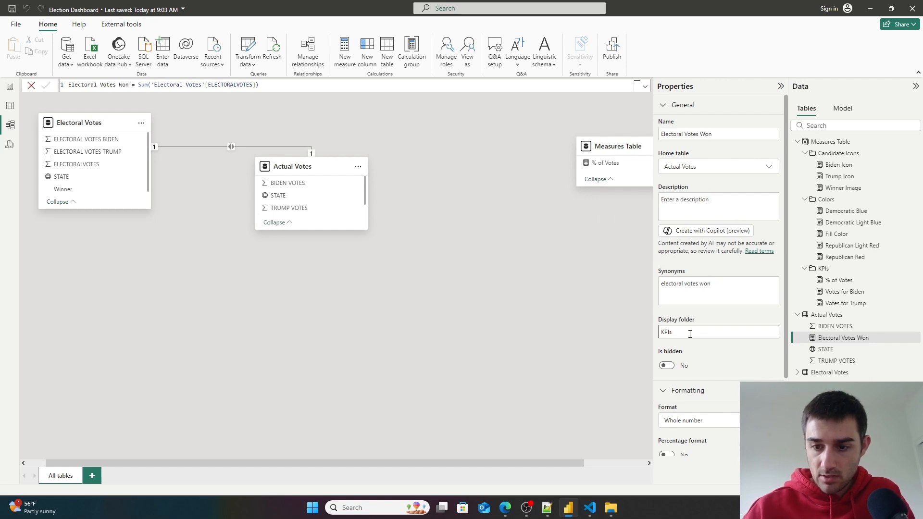
left_click(769, 167)
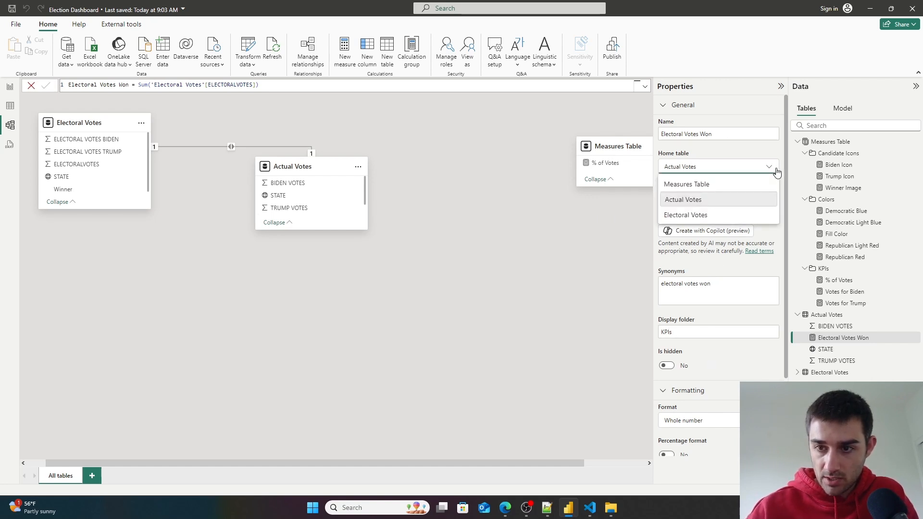
left_click(707, 187)
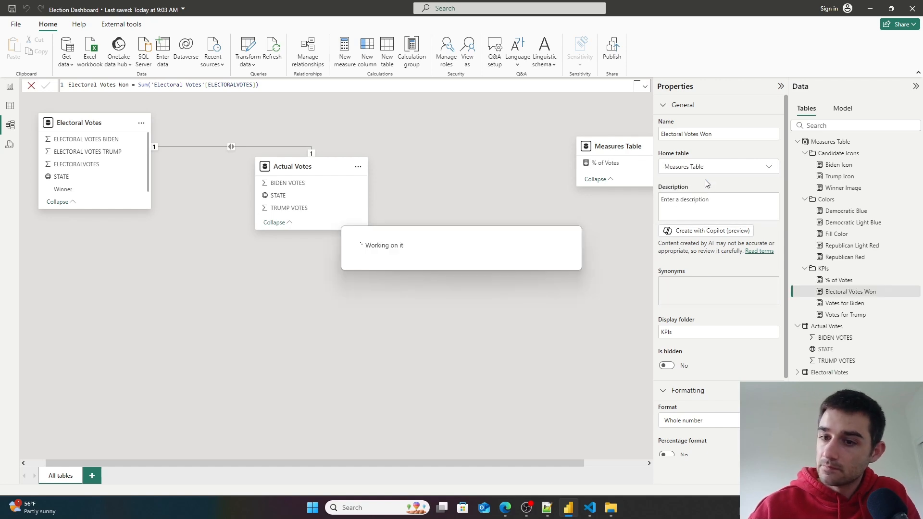
- Return to the Home page of the report
left_click(11, 106)
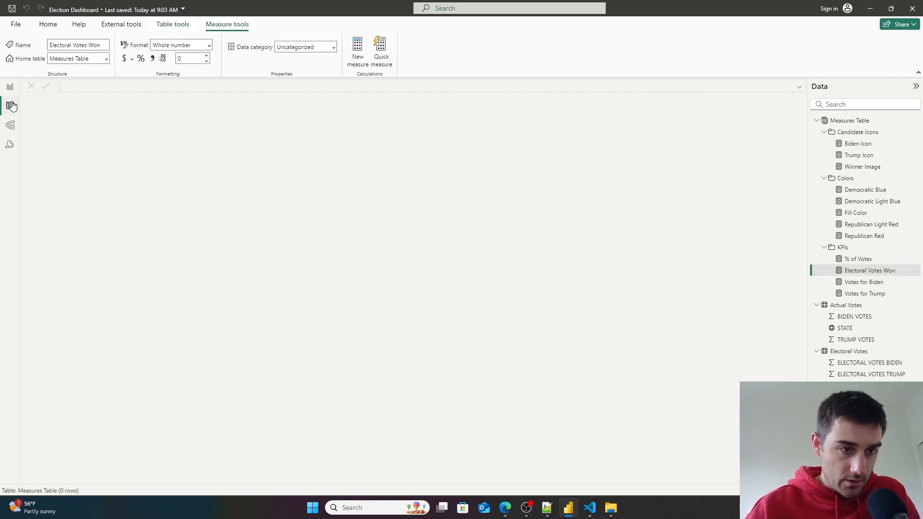
left_click(10, 87)
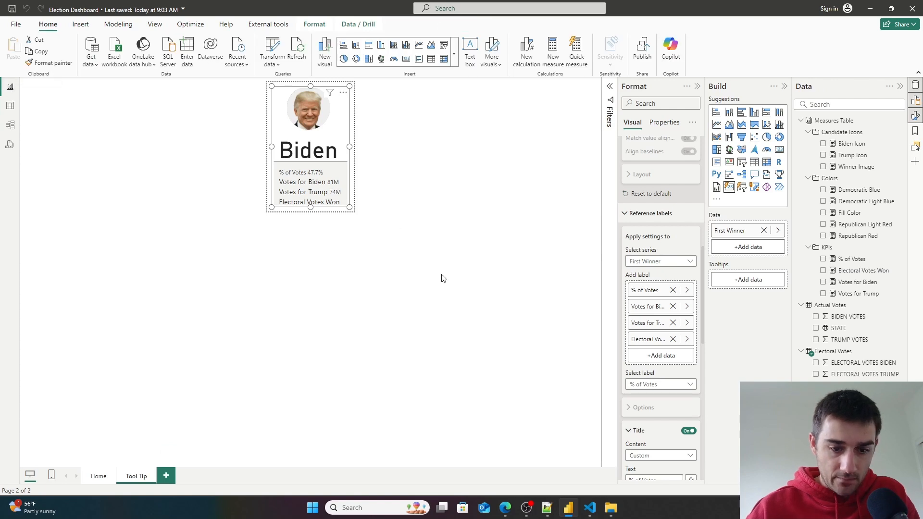
left_click(98, 476)
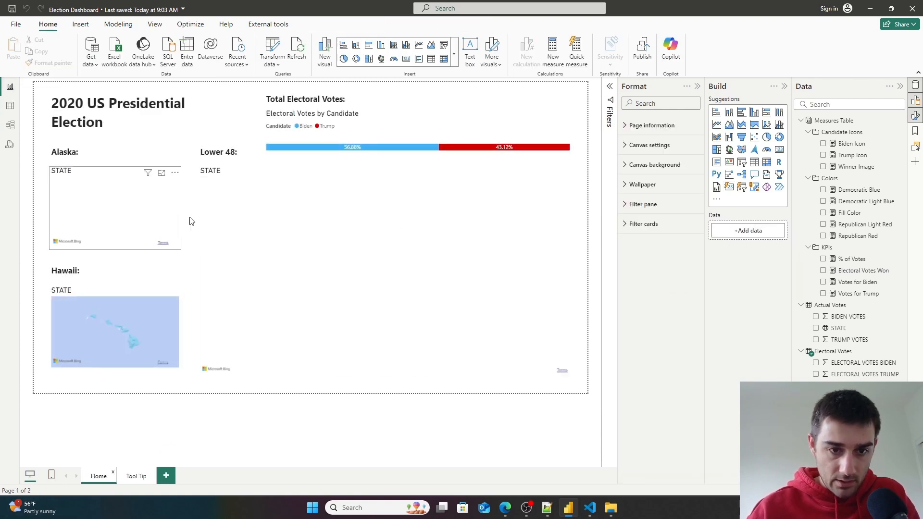
mouse_move(263, 215)
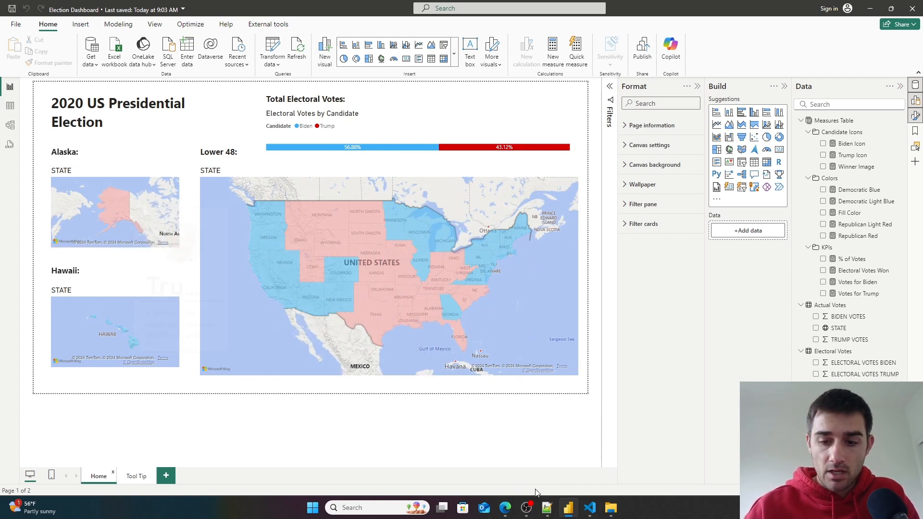
- Switch to Notepad++ and highlight plan items 3 and 4 in the notes
left_click(547, 507)
left_click(476, 242)
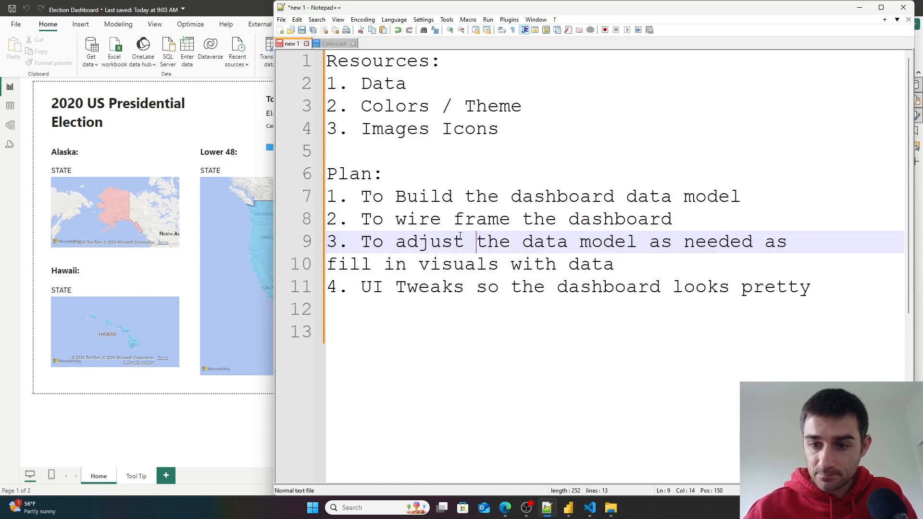
left_click_drag(362, 241, 689, 257)
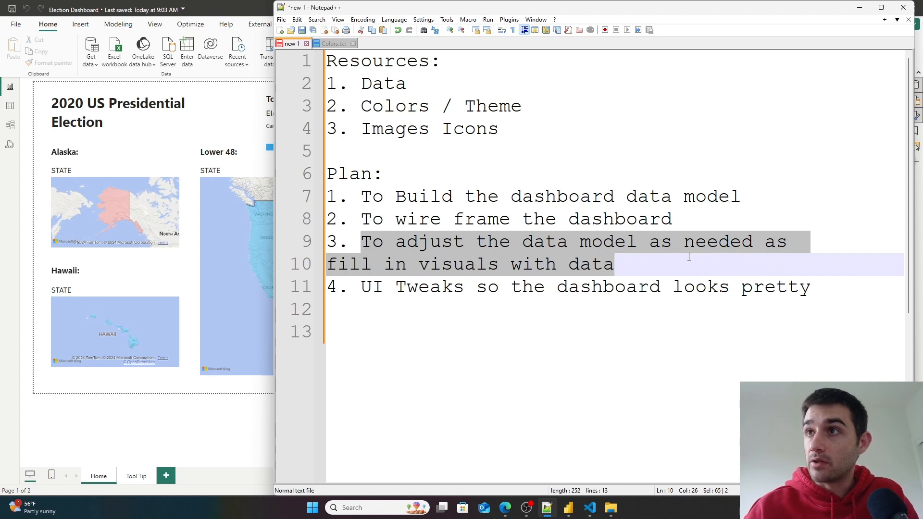
left_click(605, 278)
left_click_drag(351, 289, 584, 274)
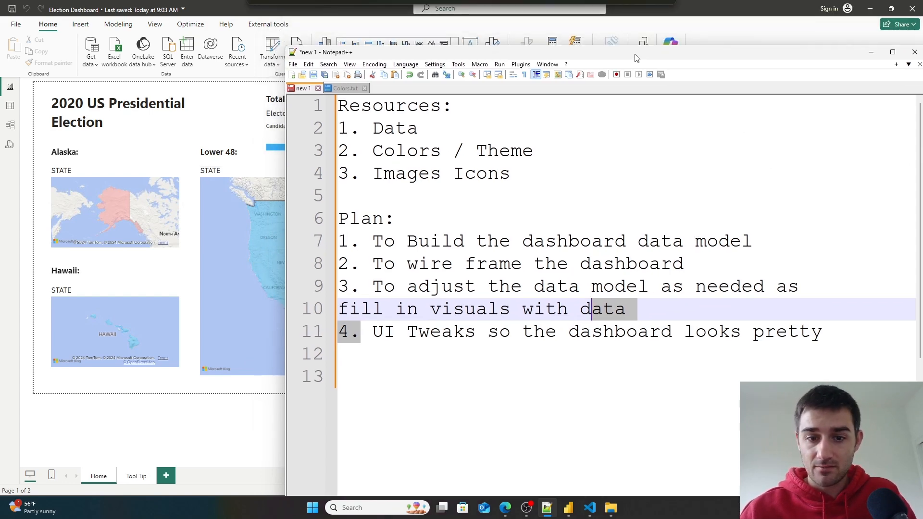
double_click(627, 4)
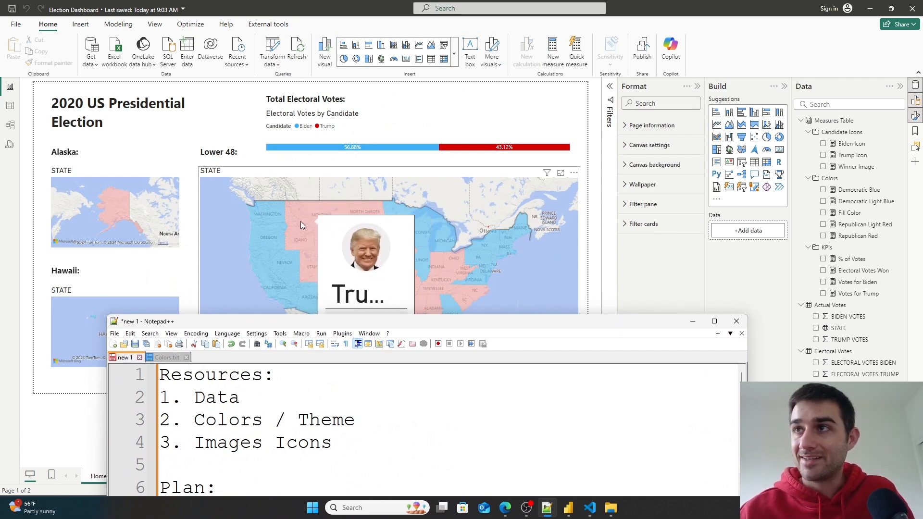
- Return to the Tool Tip page, select the tooltip card, and apply its callout value settings to all series
left_click(692, 321)
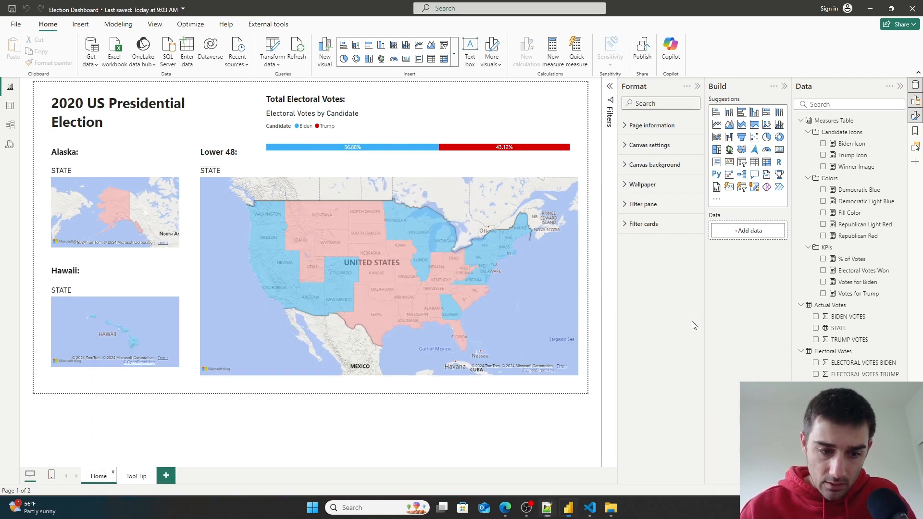
left_click(136, 475)
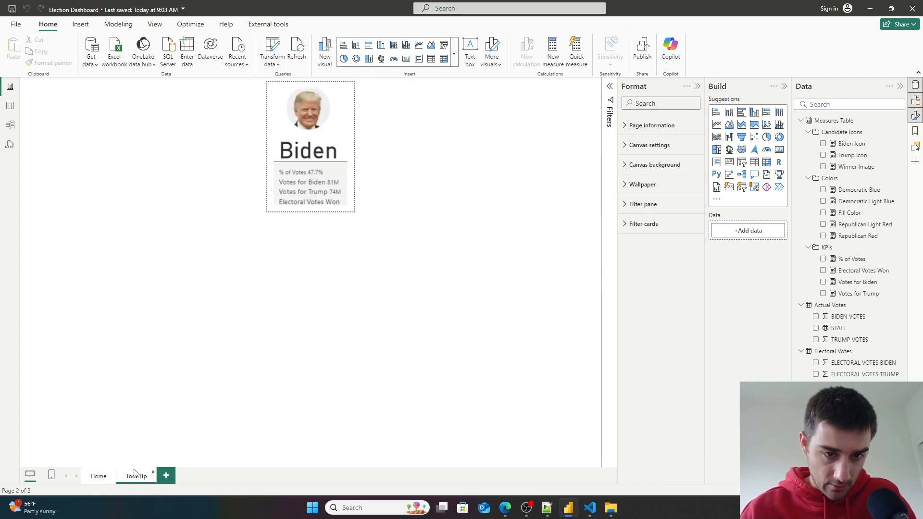
left_click(345, 180)
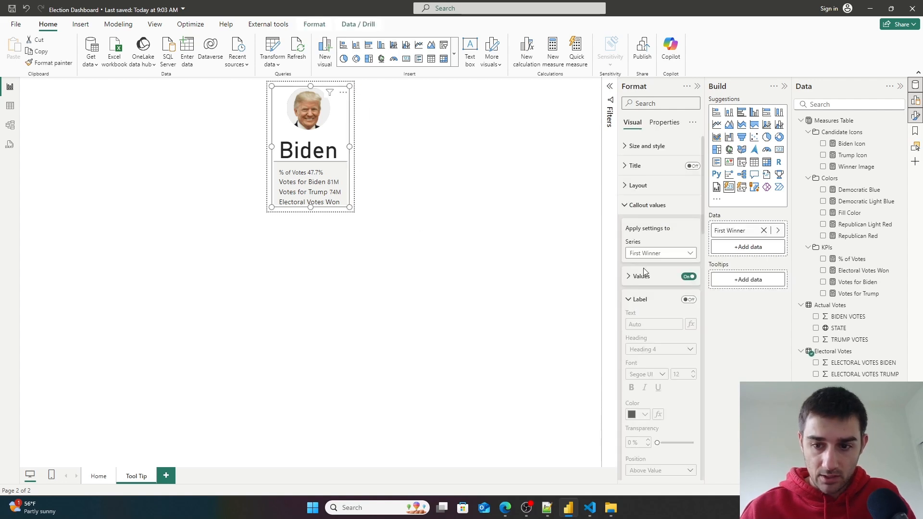
left_click(649, 254)
left_click(644, 264)
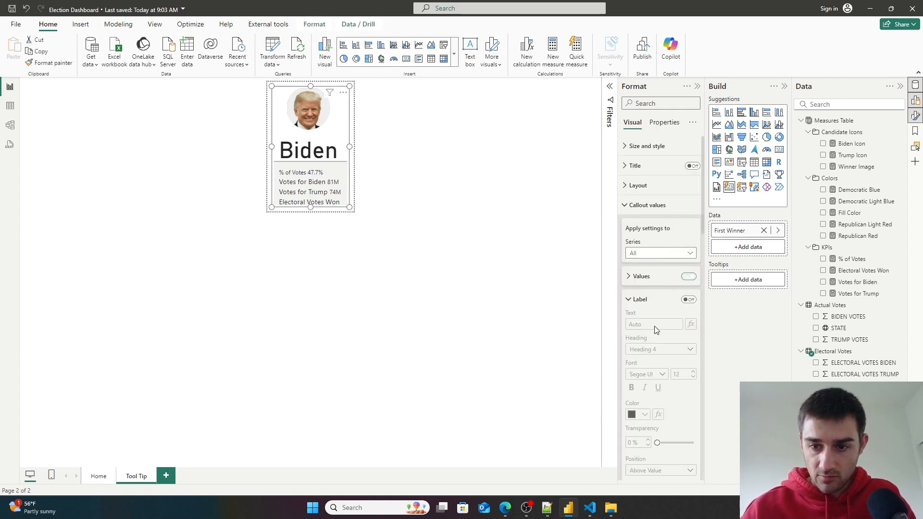
- For all reference labels, set the title and value font sizes to 10
scroll(659, 330, "down", 10)
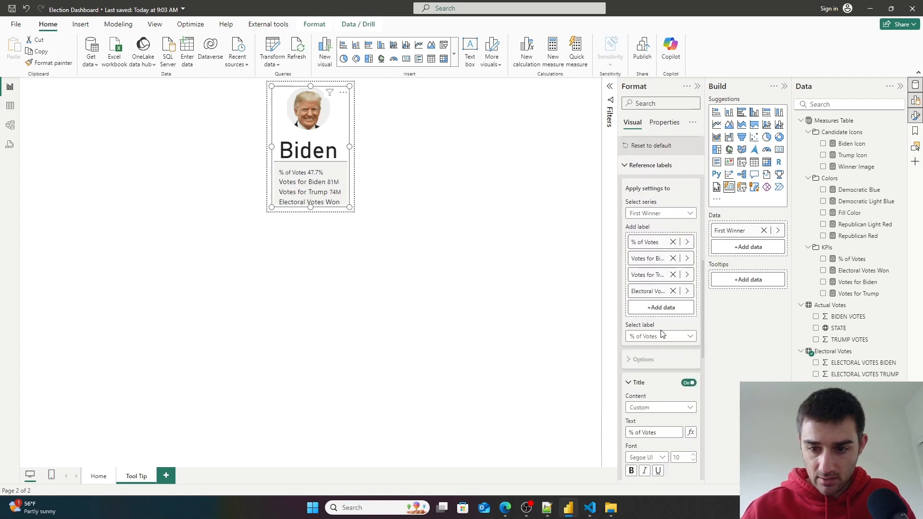
scroll(662, 333, "down", 2)
left_click(661, 311)
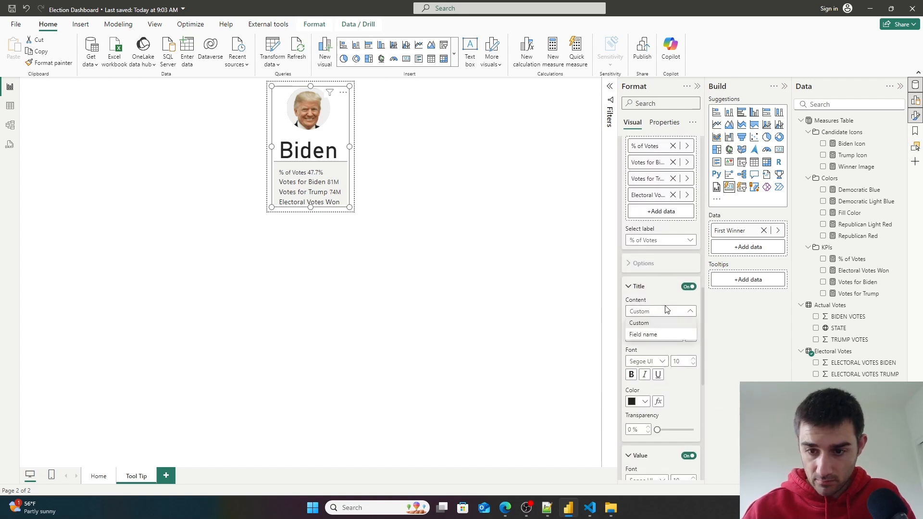
left_click(661, 240)
left_click(648, 266)
scroll(670, 316, "down", 5)
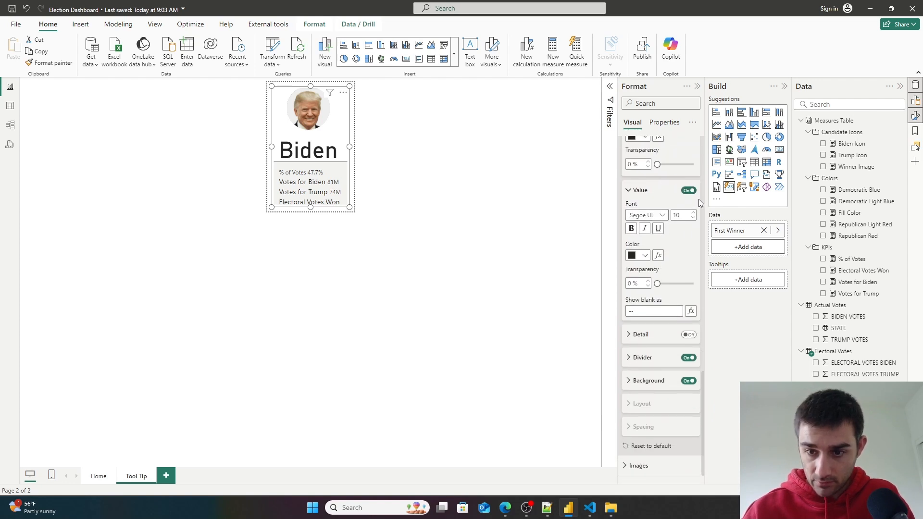
double_click(677, 216)
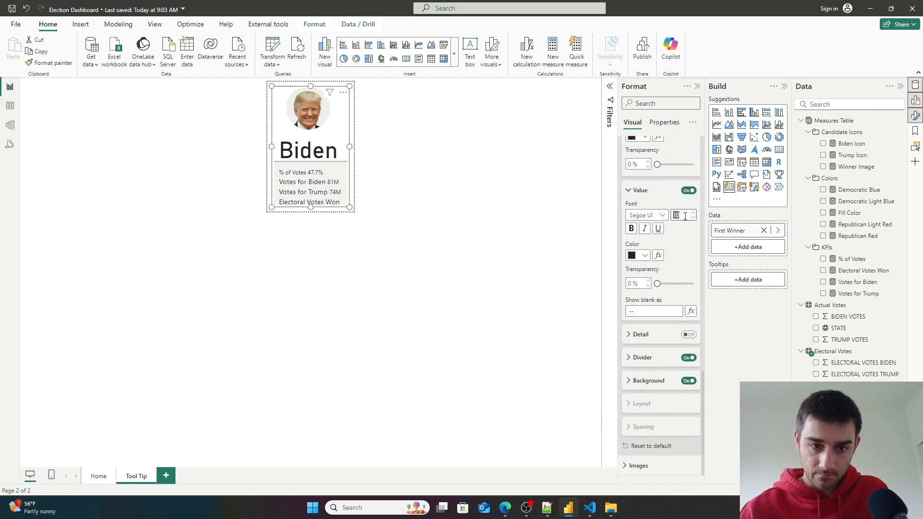
scroll(688, 226, "up", 3)
double_click(682, 241)
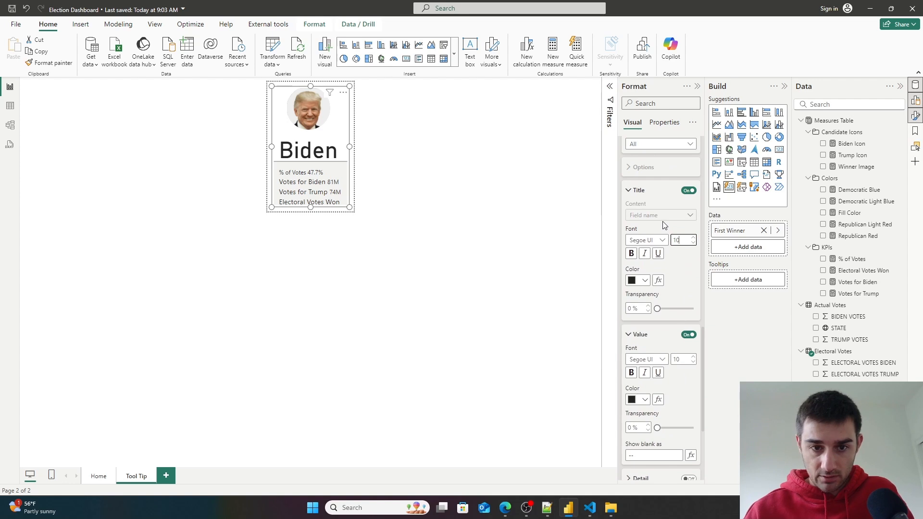
type("10")
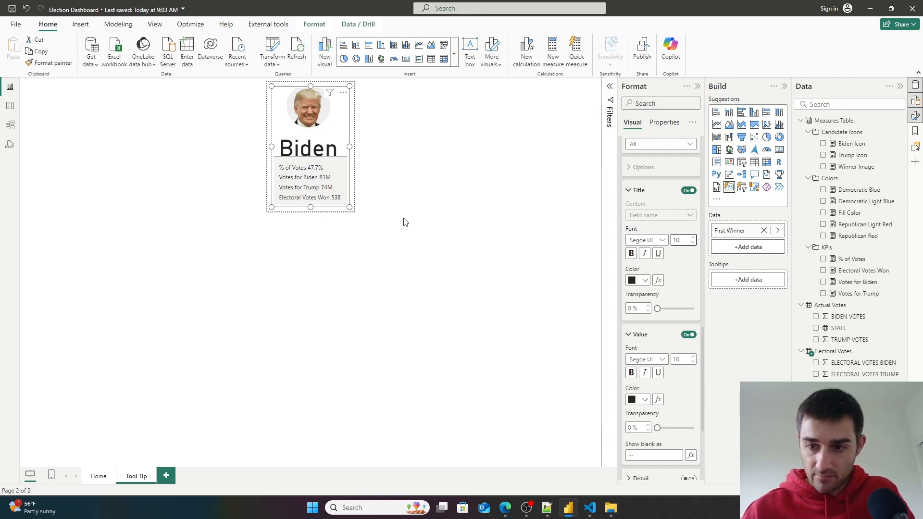
- Reorder the reference labels so Electoral Votes Won comes first and % of Votes comes last
scroll(692, 211, "up", 3)
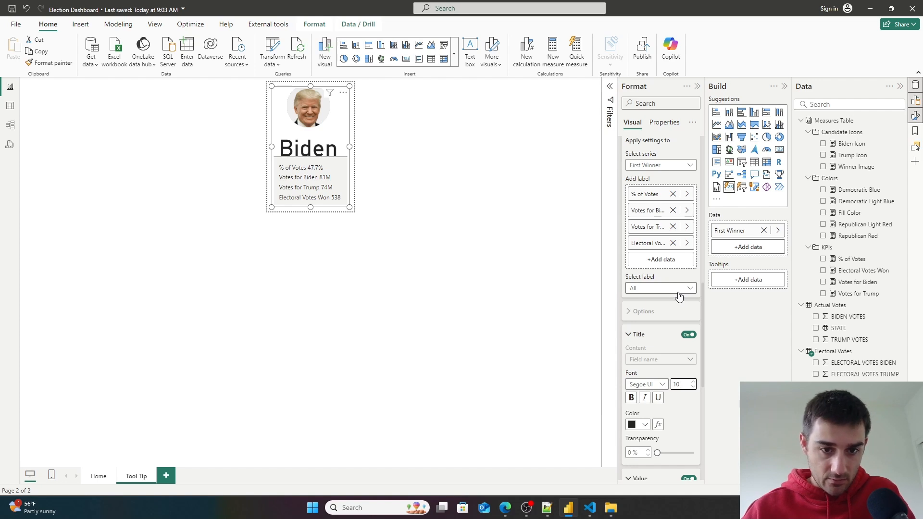
left_click_drag(646, 242, 654, 192)
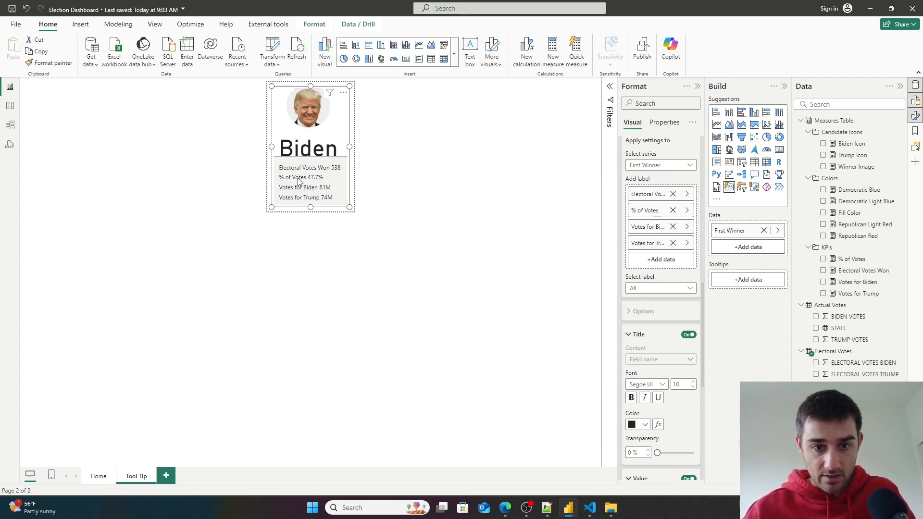
left_click_drag(647, 212, 668, 268)
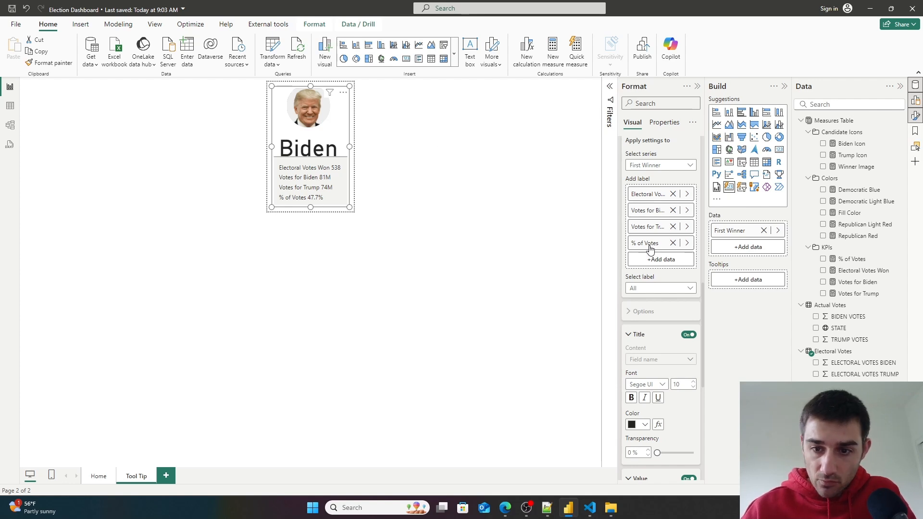
- Give the % of Votes reference label the custom title "% Votes Won:"
left_click(661, 288)
left_click(654, 355)
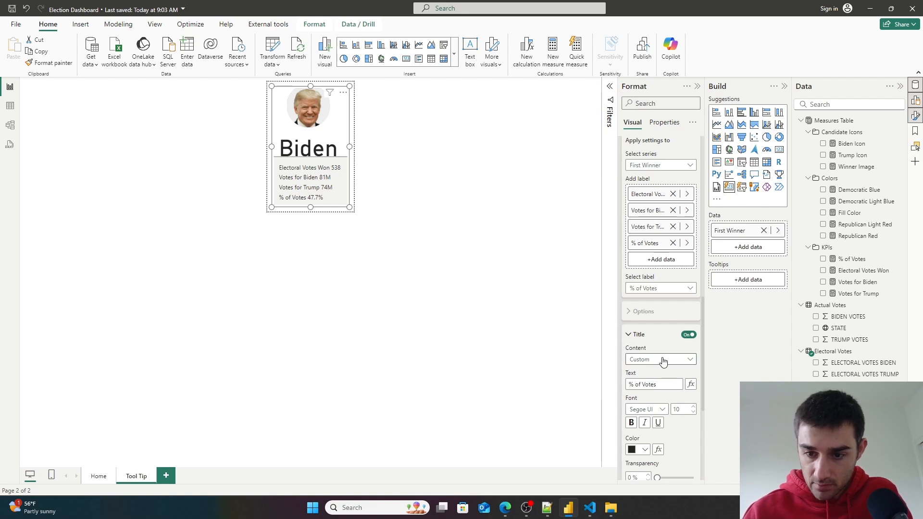
left_click_drag(661, 384, 637, 384)
key("BackSpace")
type("tha")
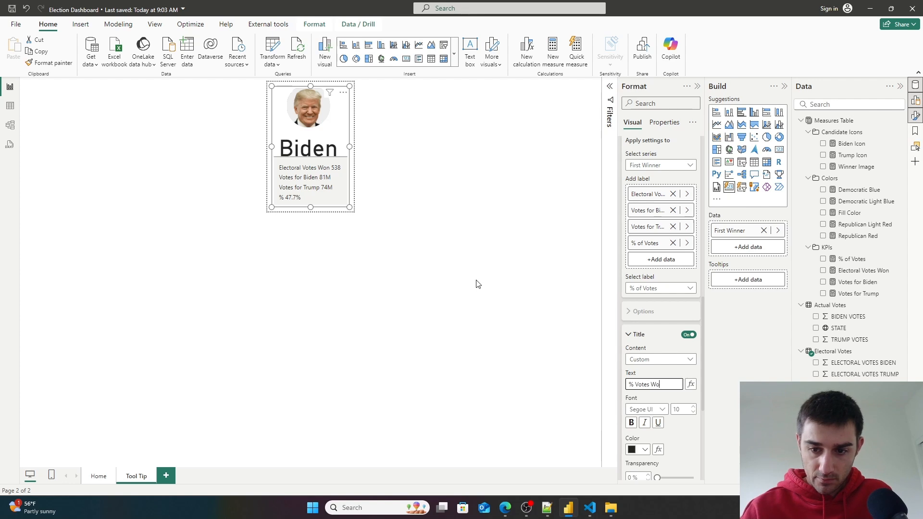
type(":")
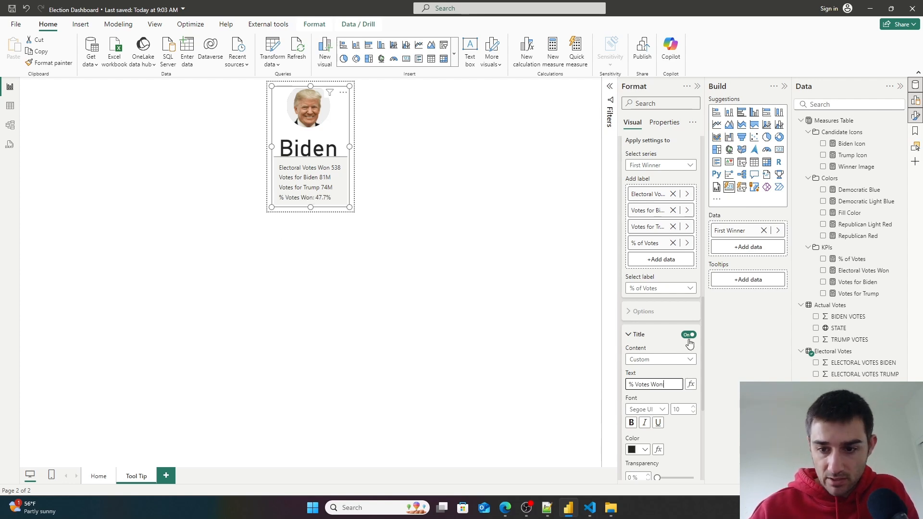
- Give the Votes for Trump reference label the custom title "Trump Votes:"
left_click(661, 288)
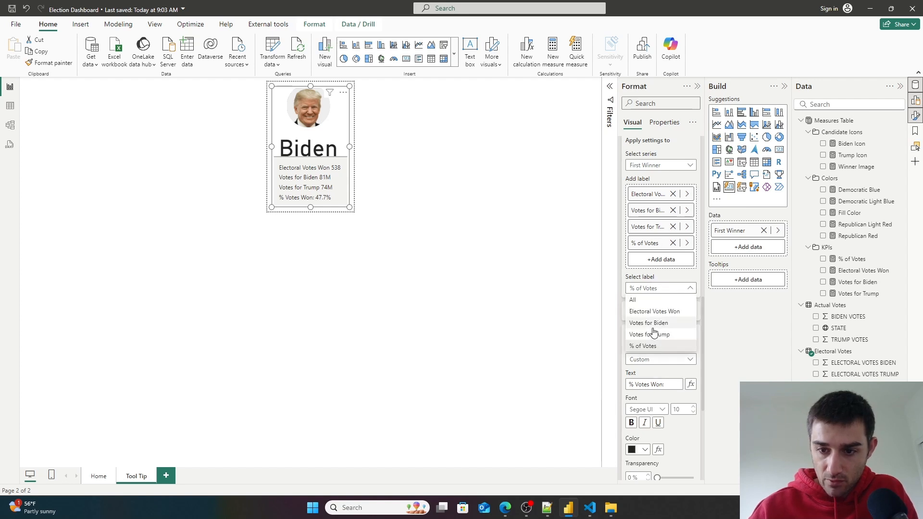
left_click(658, 336)
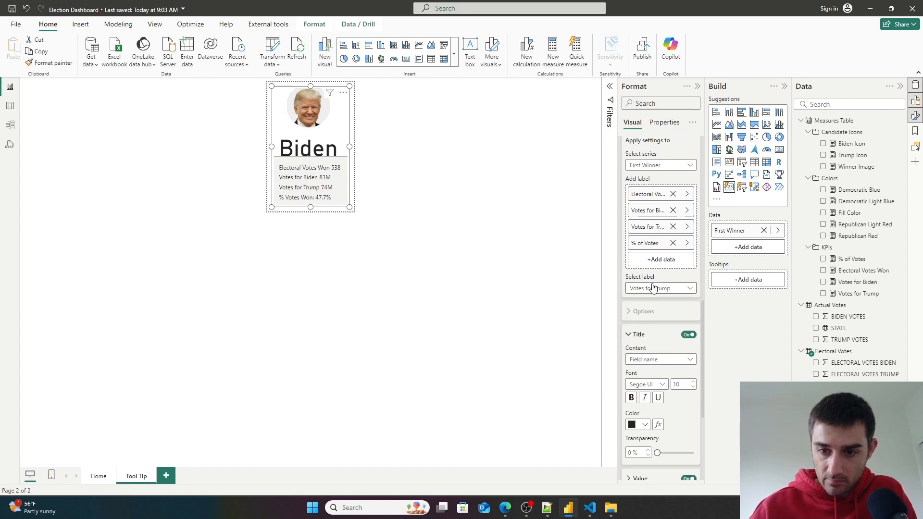
left_click(661, 360)
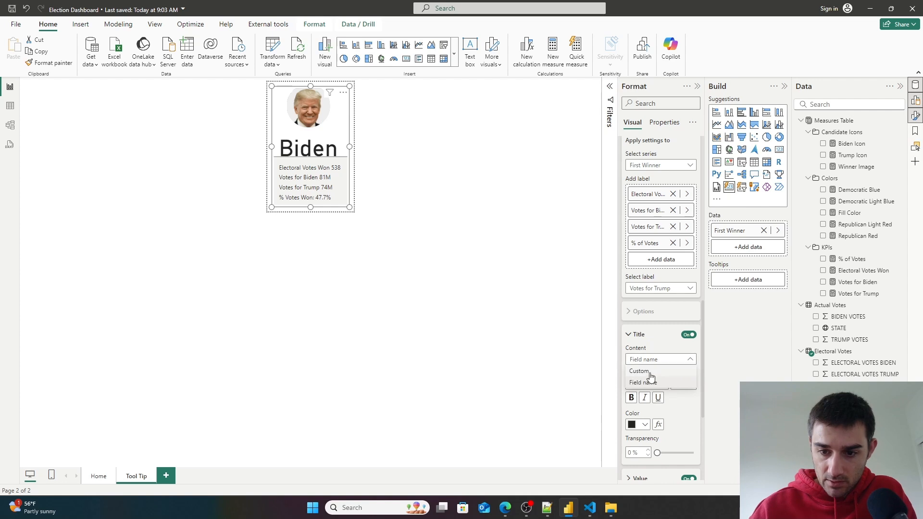
left_click(655, 383)
left_click_drag(652, 385, 610, 382)
key("BackSpace")
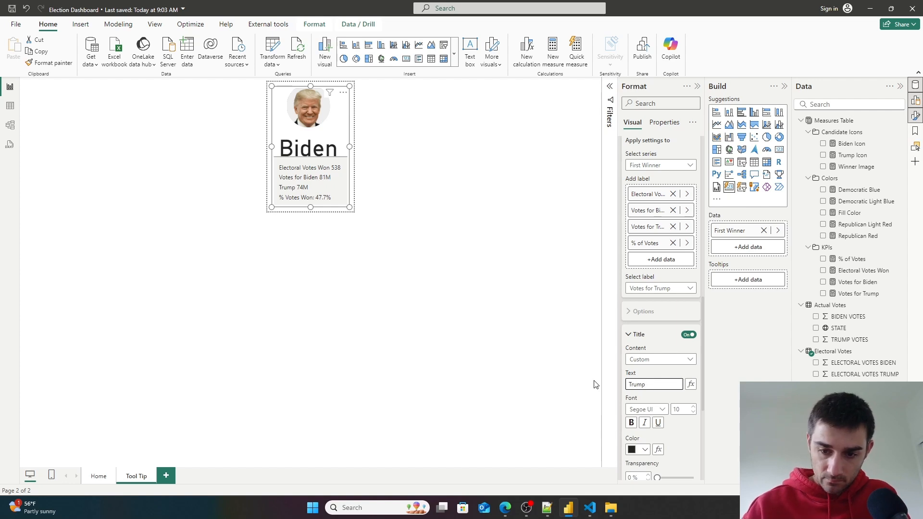
type("Votes:")
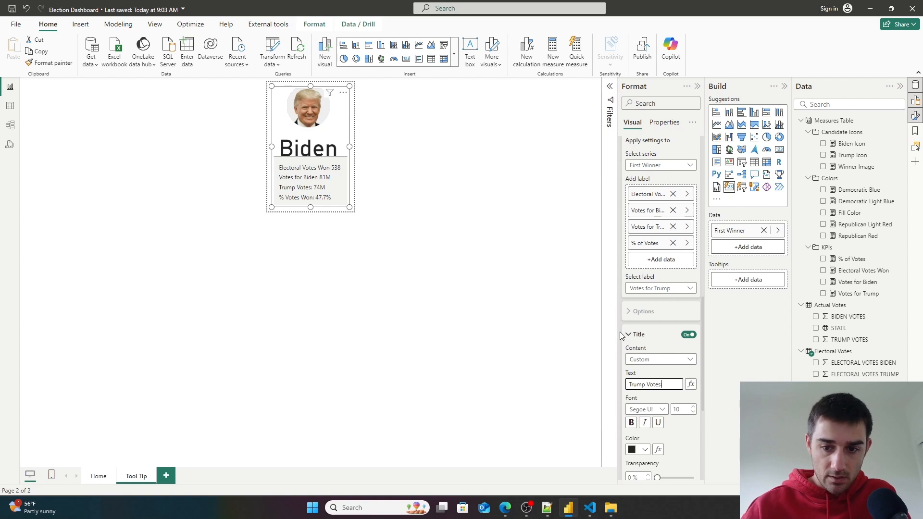
- Give the Votes for Biden reference label the custom title "Biden Votes:"
left_click(661, 288)
left_click(662, 321)
left_click(688, 334)
left_click(661, 359)
left_click(648, 383)
left_click_drag(673, 385, 580, 387)
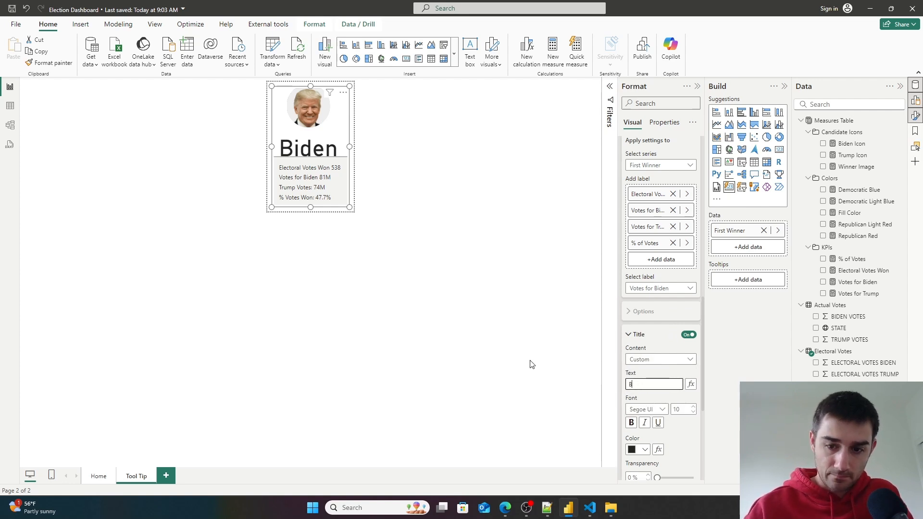
type("Votes:")
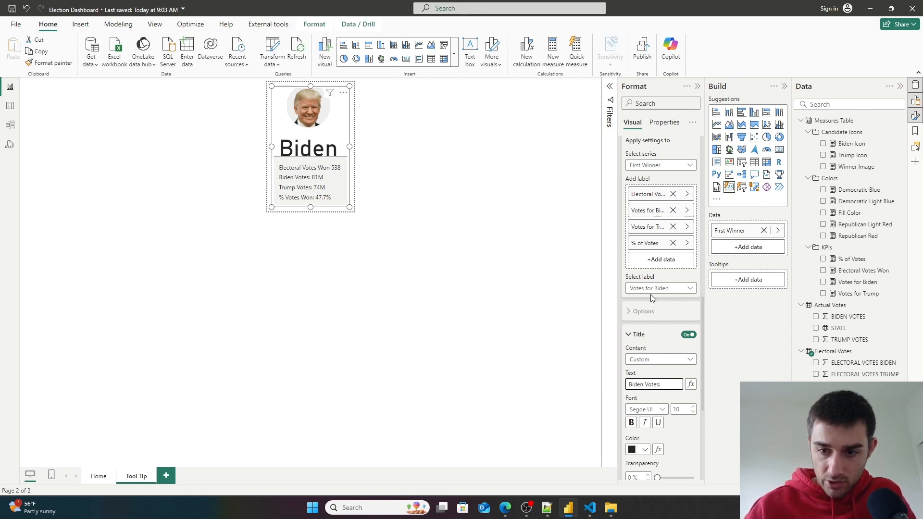
- Give the Electoral Votes Won reference label the custom title "Electoral Votes Won:"
left_click(652, 292)
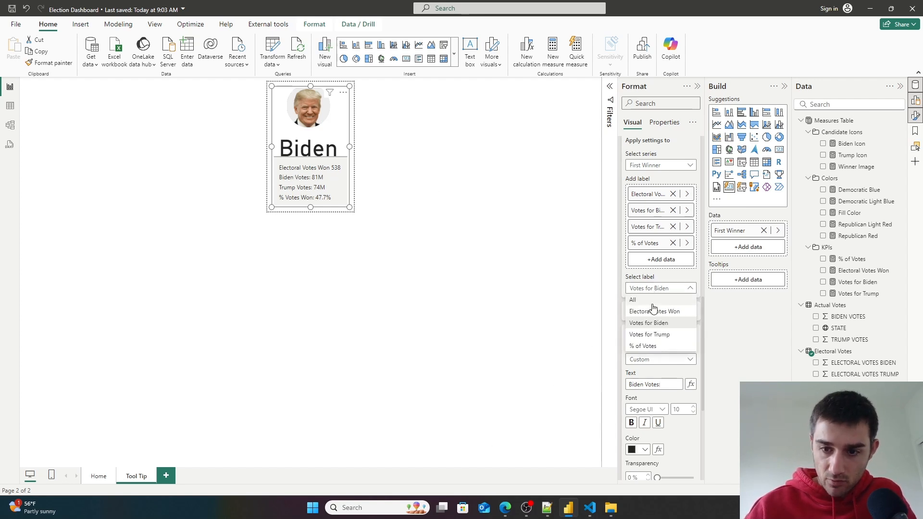
left_click(654, 311)
left_click(663, 360)
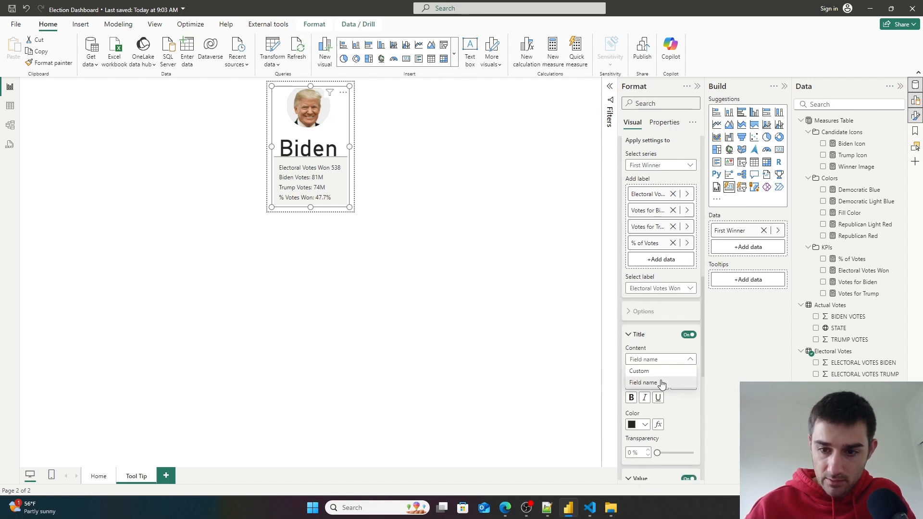
left_click(658, 386)
left_click(672, 385)
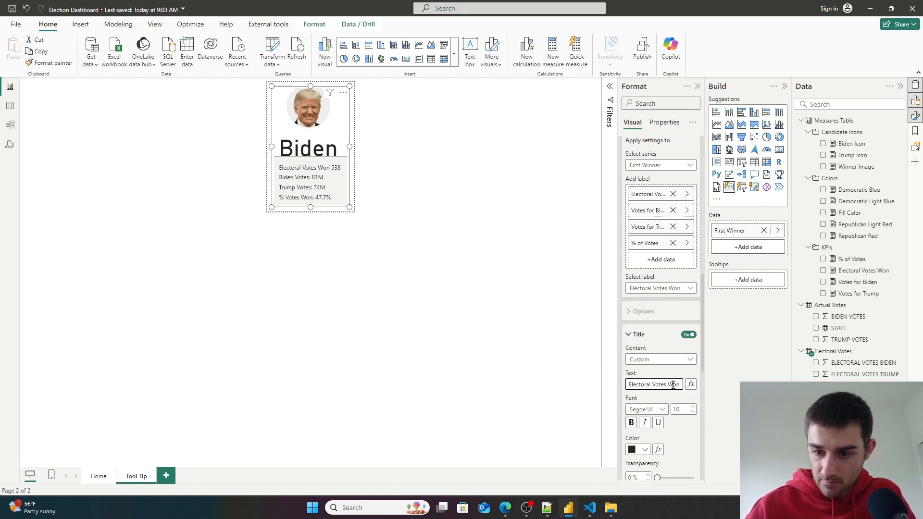
left_click_drag(636, 384, 676, 385)
left_click(677, 385)
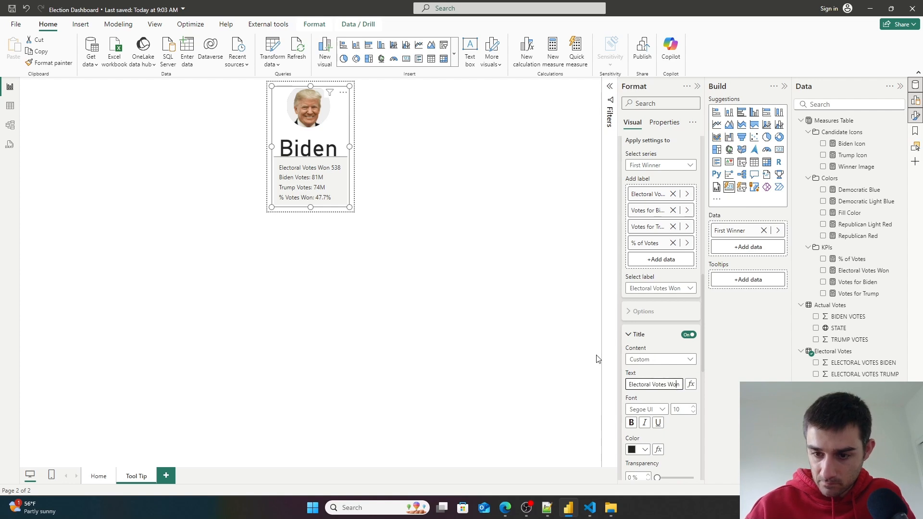
key("Right")
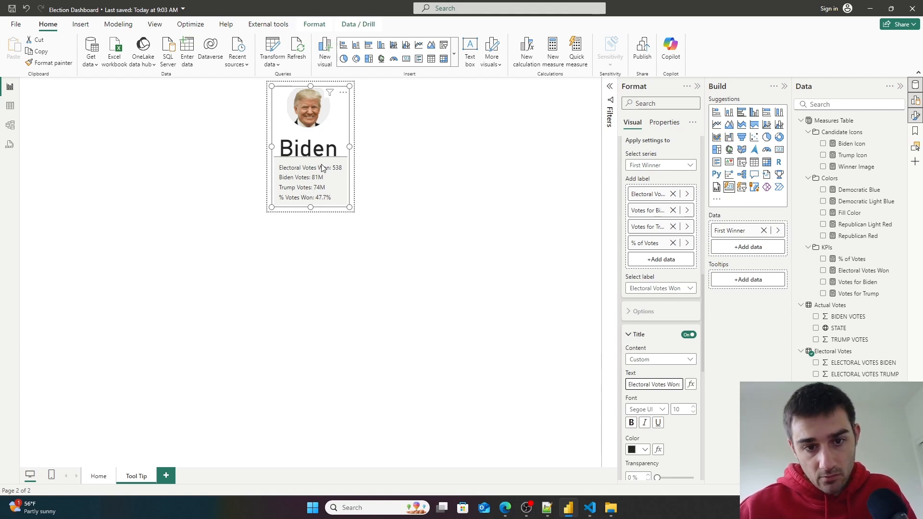
- Set the card's callout value font size to 22 and centre-align it
scroll(670, 394, "down", 3)
scroll(669, 393, "up", 5)
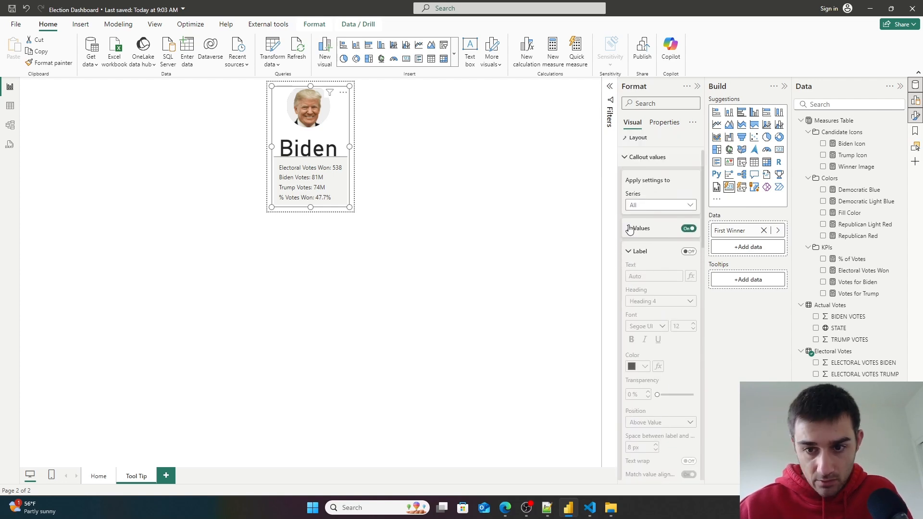
left_click(629, 228)
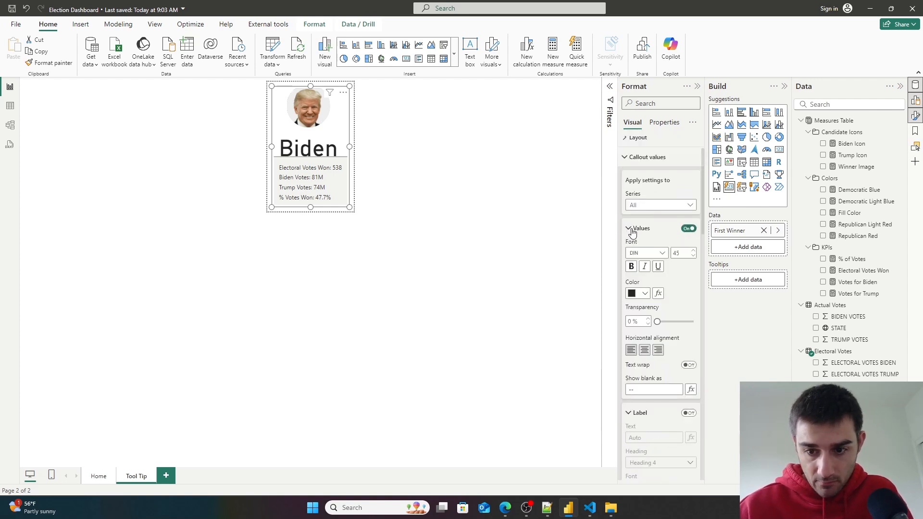
left_click(693, 257)
left_click(693, 256)
left_click(693, 257)
left_click(694, 256)
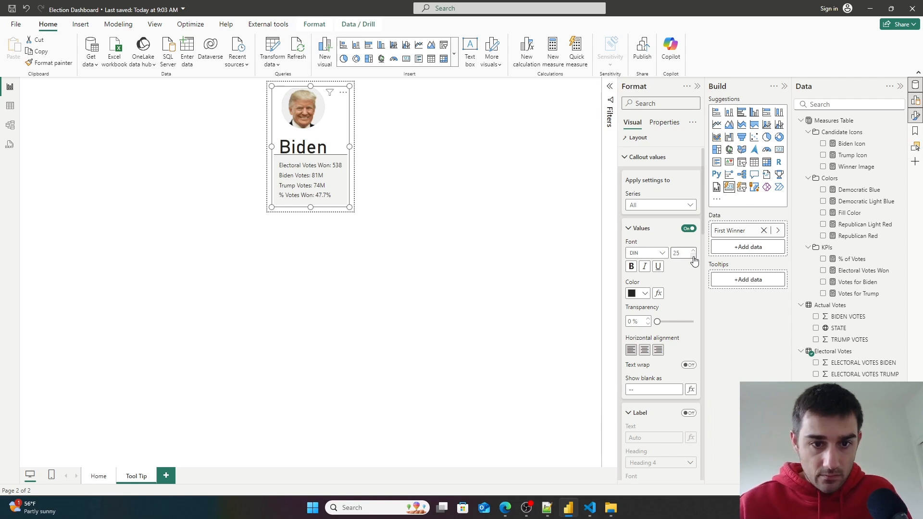
left_click(693, 256)
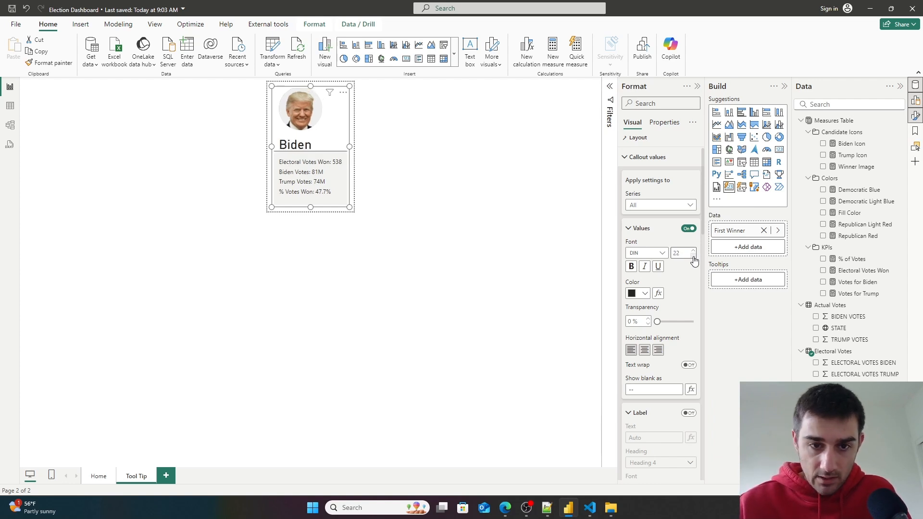
left_click(693, 256)
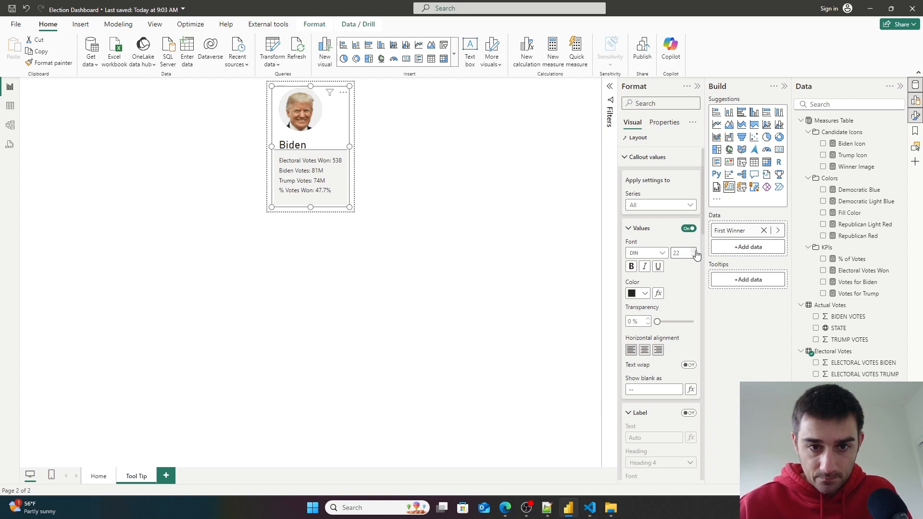
left_click(645, 349)
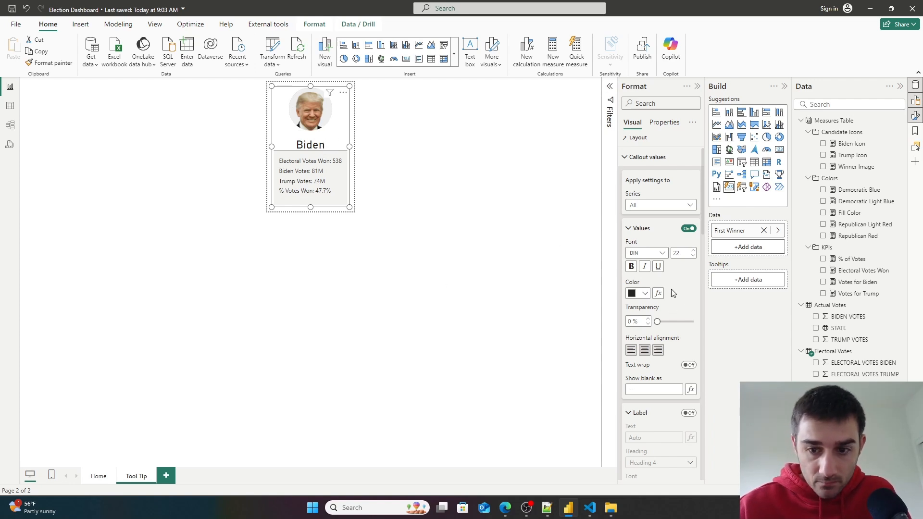
scroll(673, 203, "up", 1)
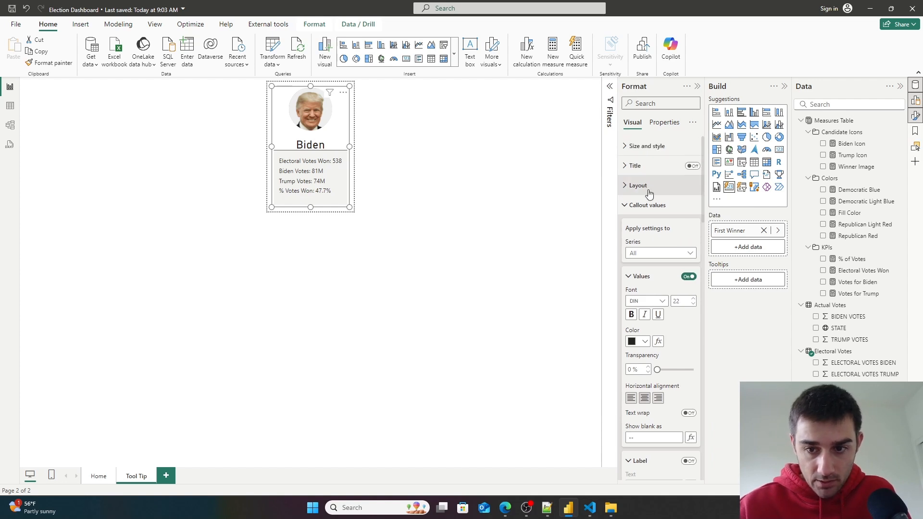
- Find the callout Label settings in the format options and turn the callout label on
left_click(660, 104)
type("Label")
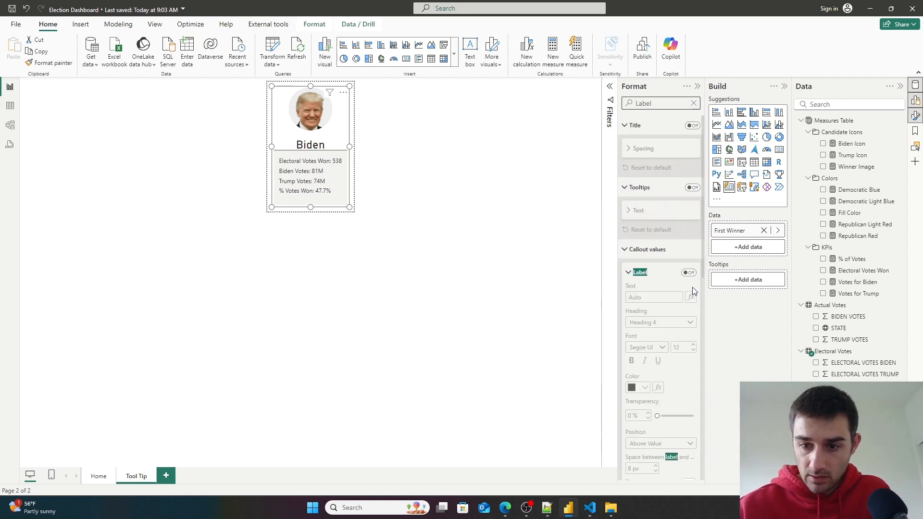
left_click(688, 273)
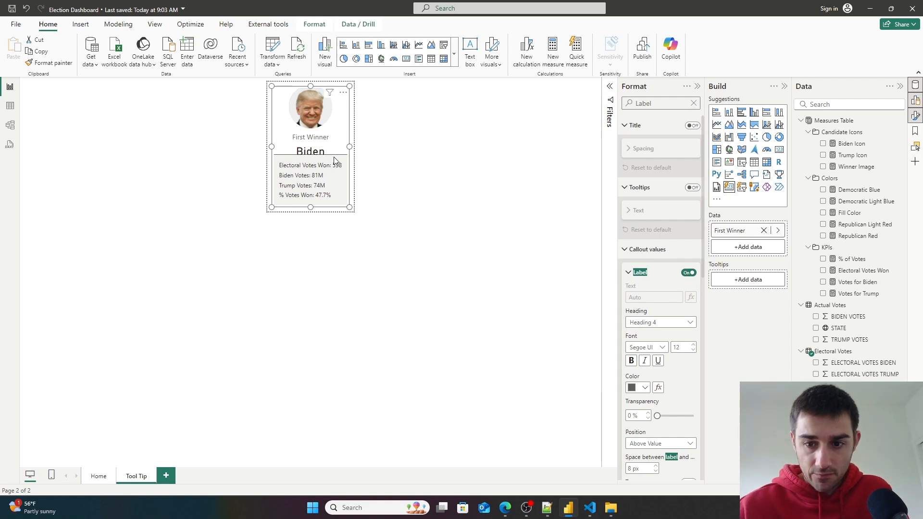
- Rename the card's data field to "Winner:" so it displays as the callout label
scroll(671, 297, "down", 1)
scroll(675, 296, "down", 3)
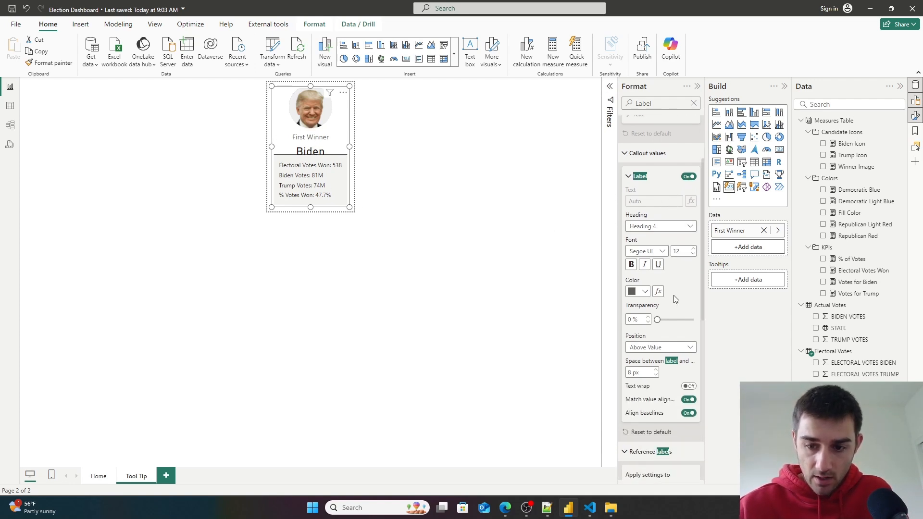
scroll(677, 299, "up", 1)
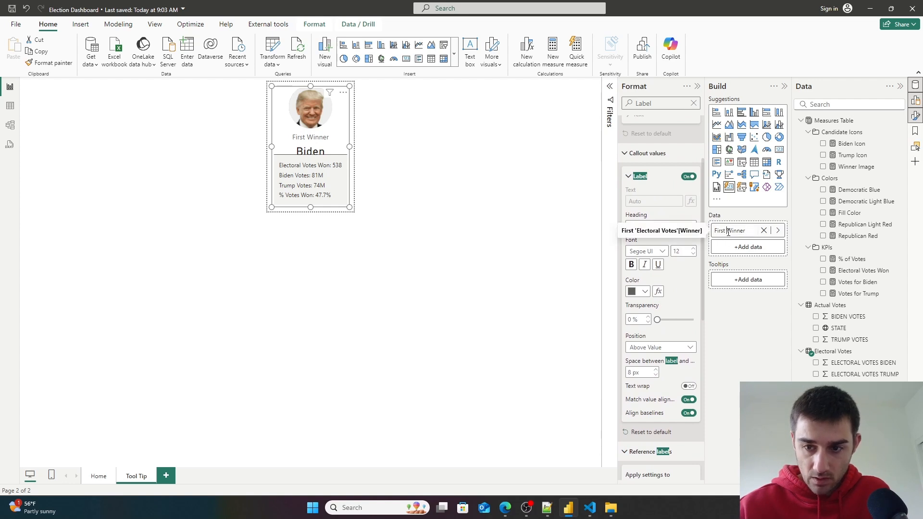
left_click_drag(727, 231, 712, 232)
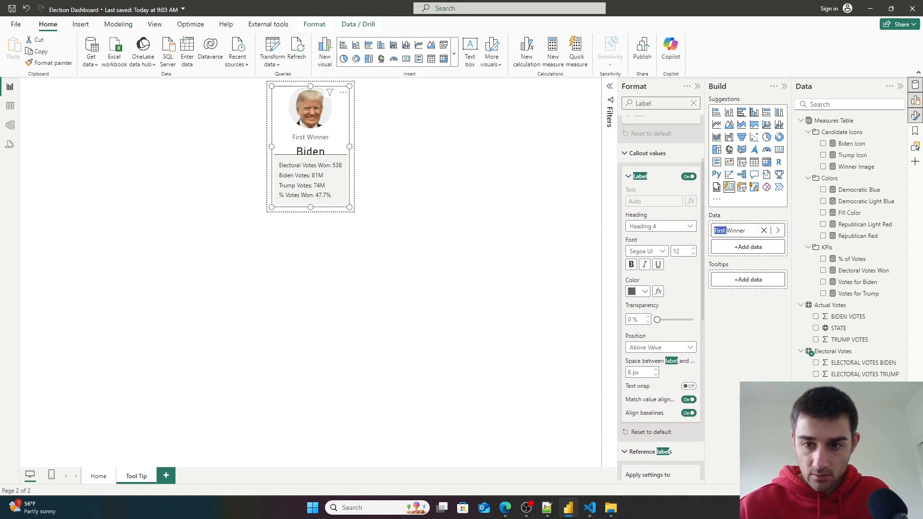
scroll(687, 313, "up", 2)
key("BackSpace")
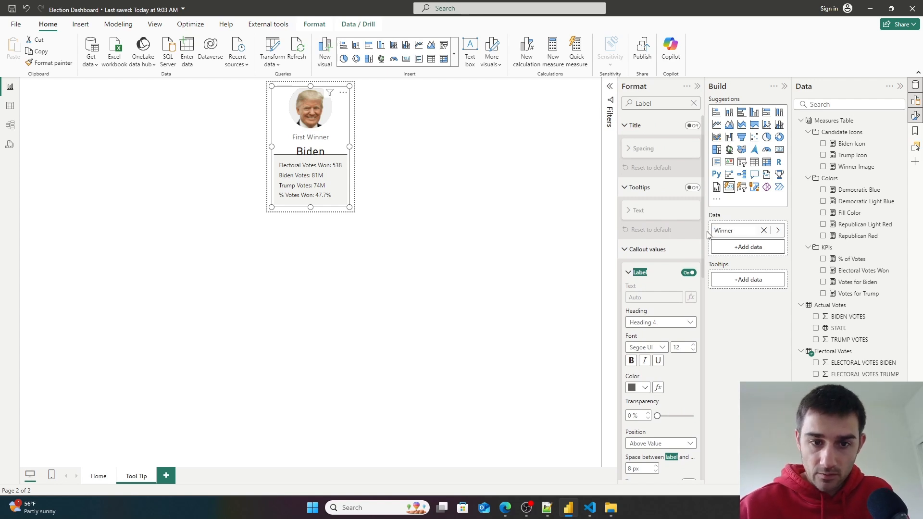
left_click(738, 229)
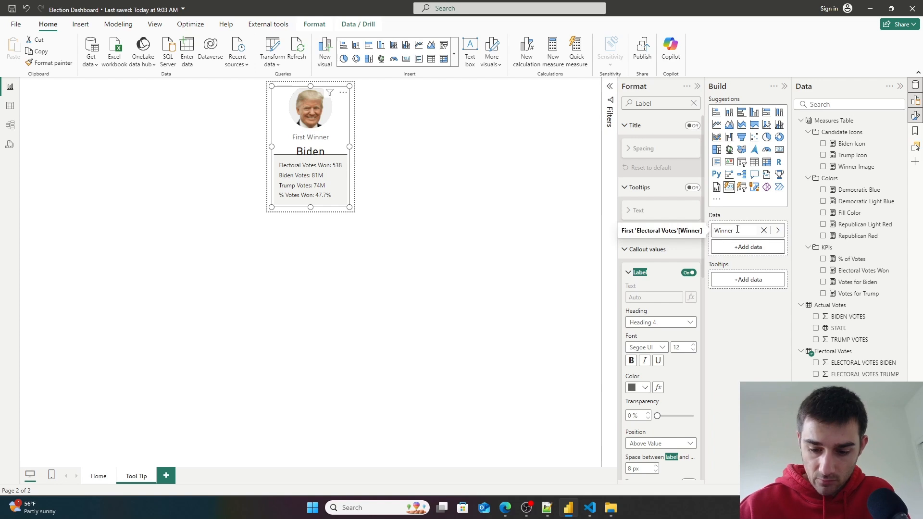
left_click(687, 442)
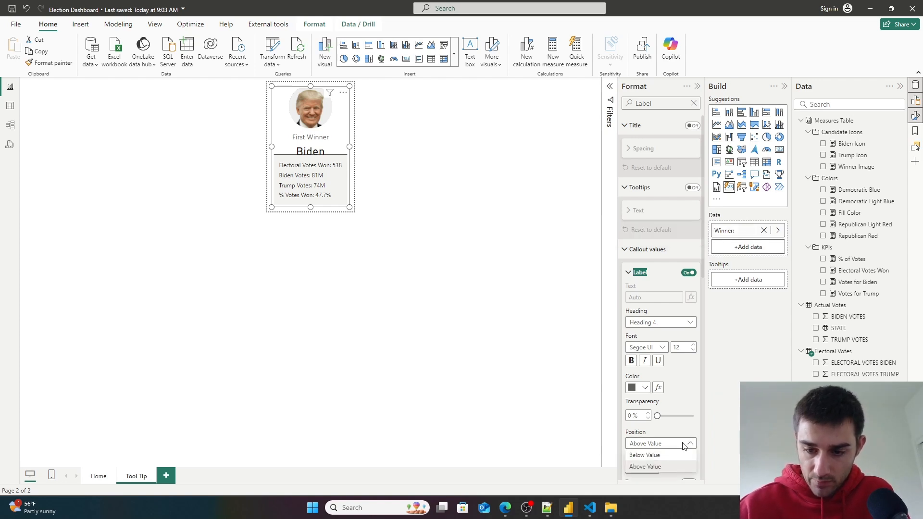
left_click(725, 427)
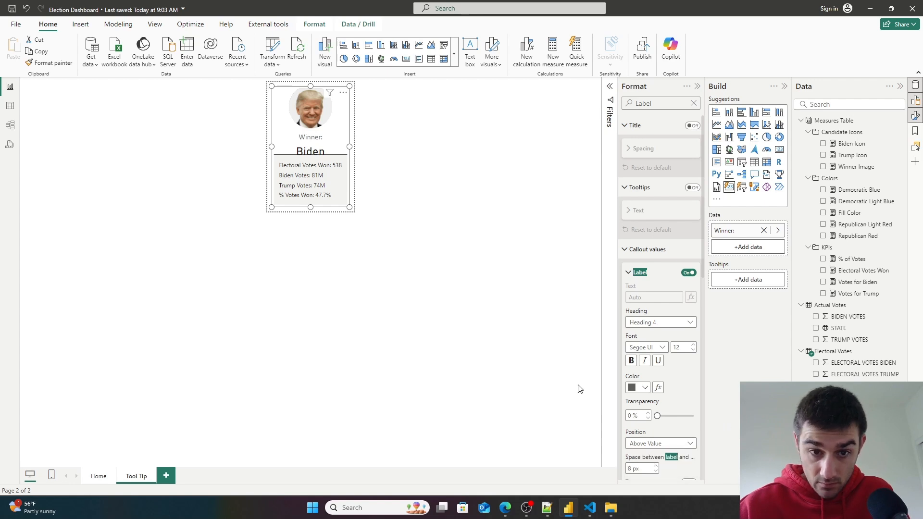
- Preview the tooltip by hovering over a state on the Home page map
left_click(365, 247)
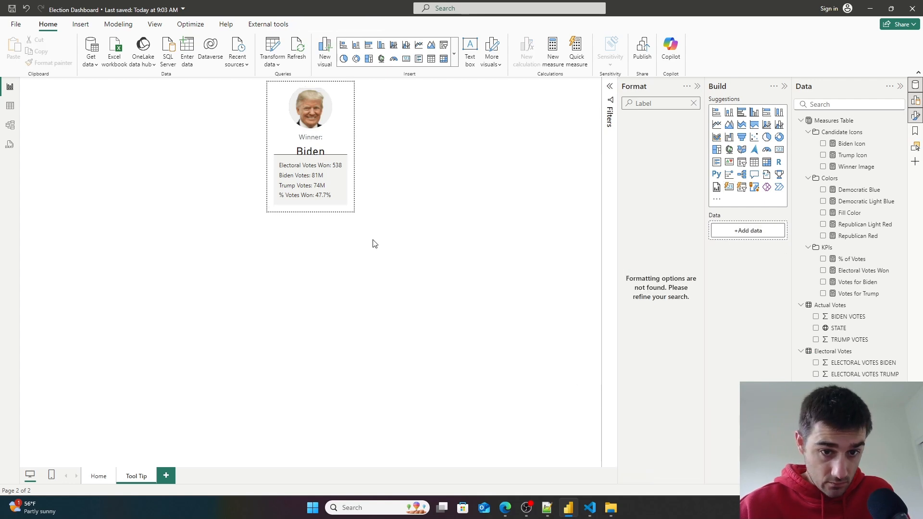
left_click(89, 476)
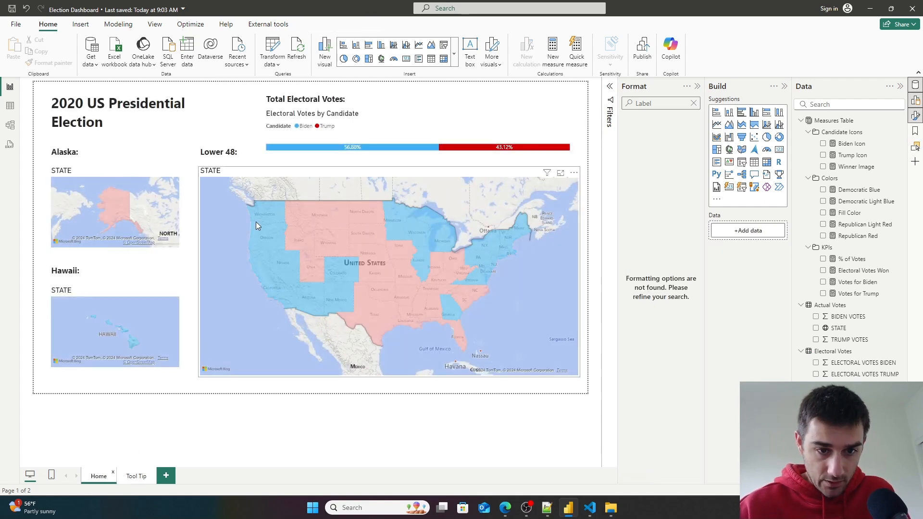
mouse_move(268, 215)
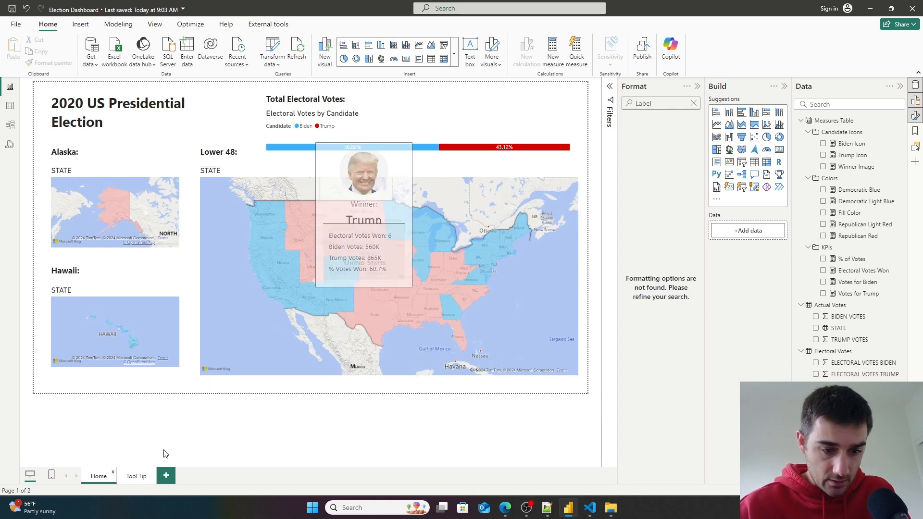
- Back on the Tool Tip page, reduce the card's space between label and value to 1 px
left_click(143, 476)
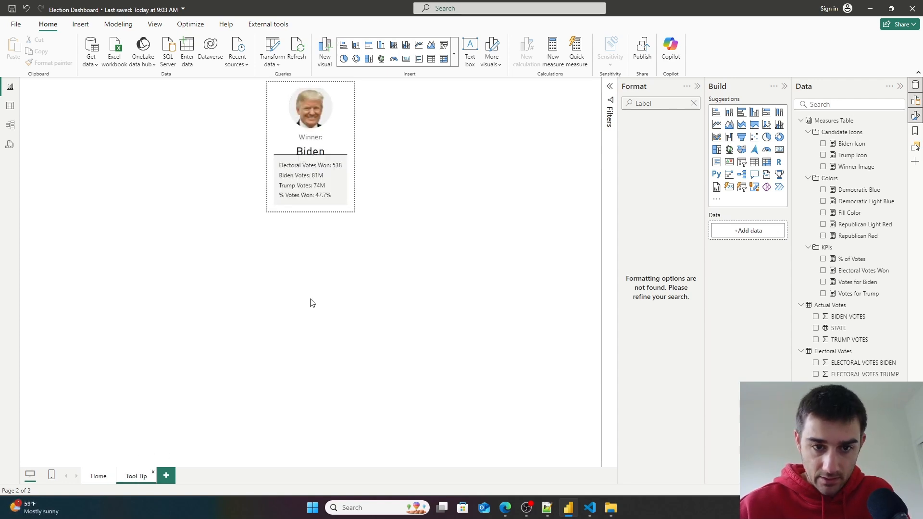
left_click(348, 143)
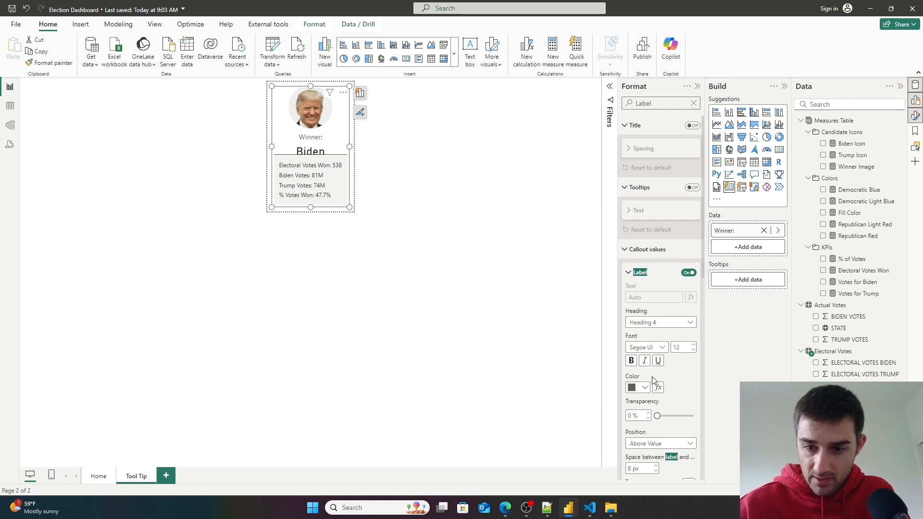
scroll(651, 353, "down", 3)
scroll(651, 351, "down", 8)
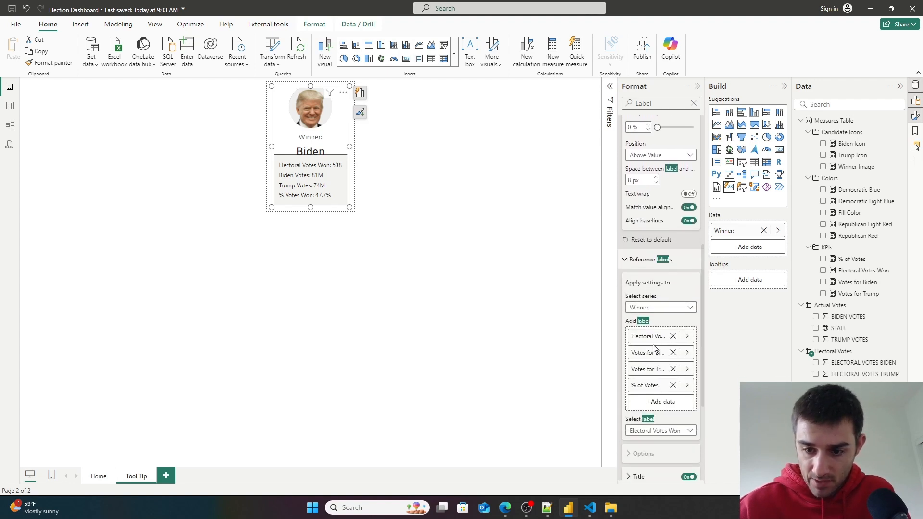
scroll(653, 342, "up", 5)
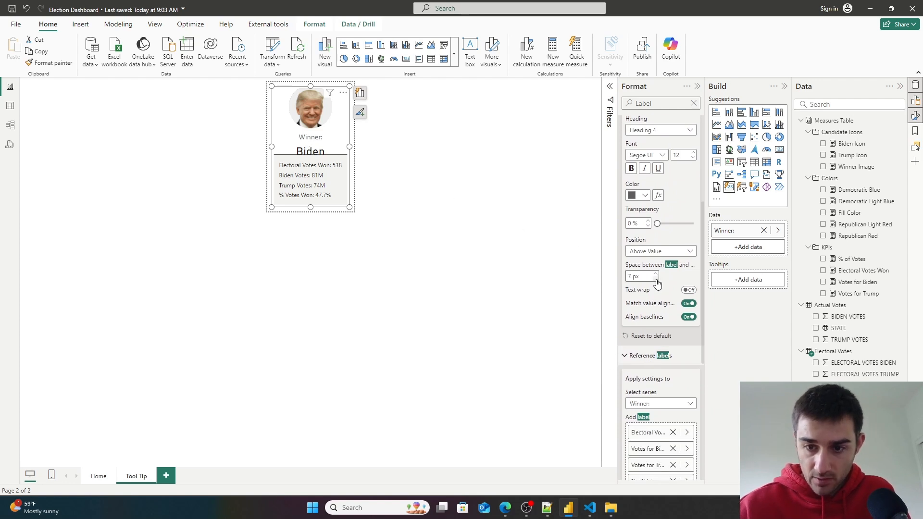
left_click(656, 280)
left_click(656, 279)
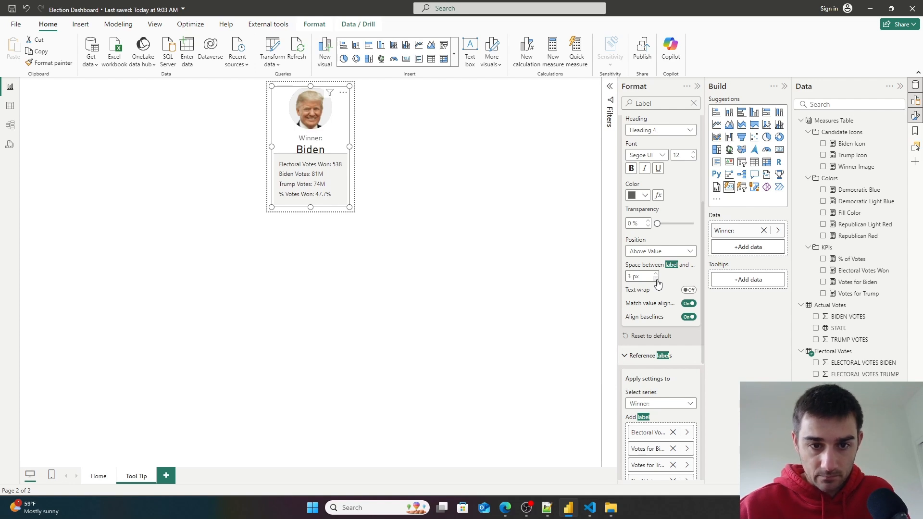
- Check the updated tooltip on the Home page map and return to the Tool Tip page
left_click(99, 476)
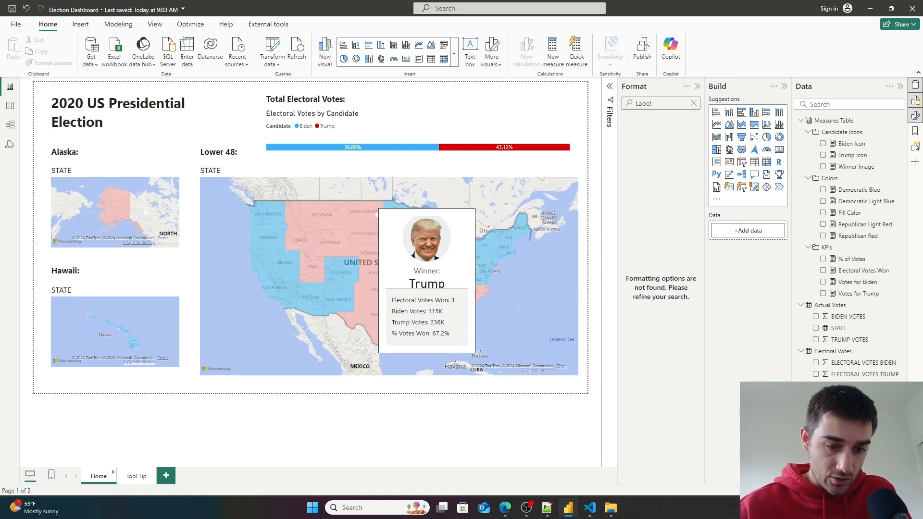
left_click(136, 476)
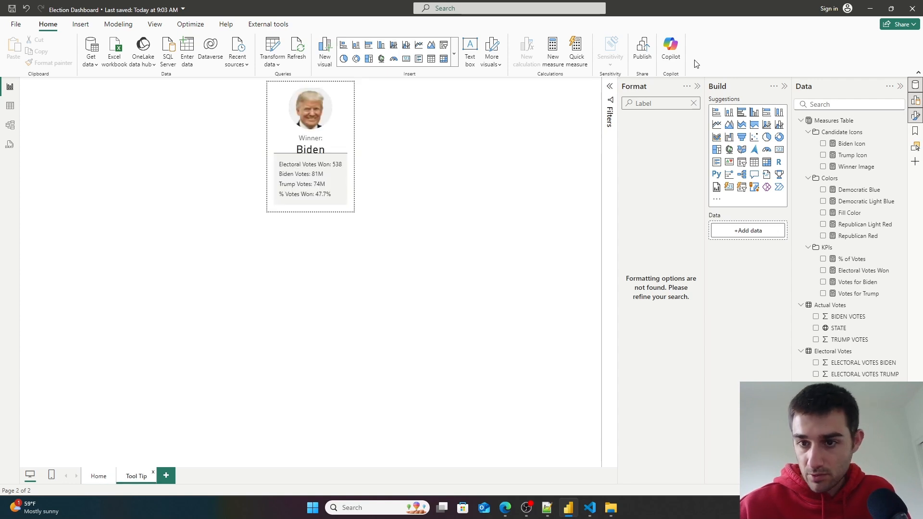
left_click(694, 103)
type("spac")
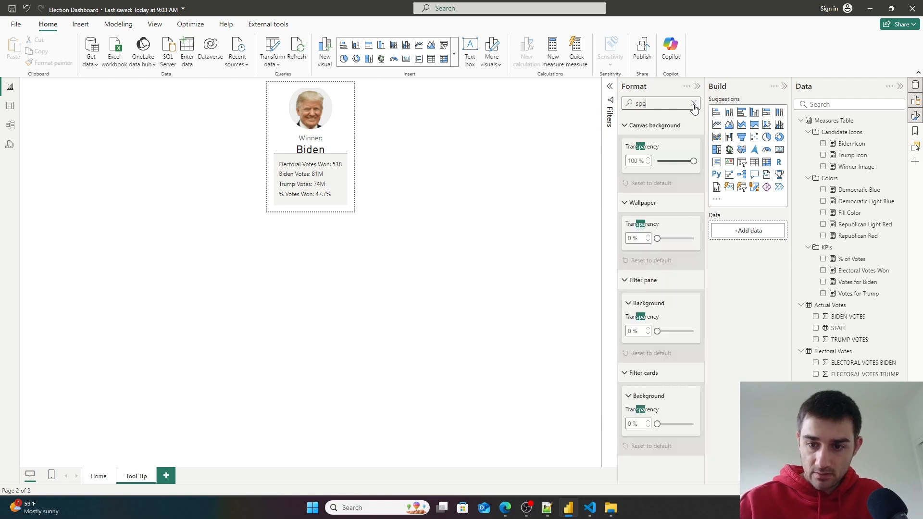
key("BackSpace")
key("BackSpace")
key("BackSpace")
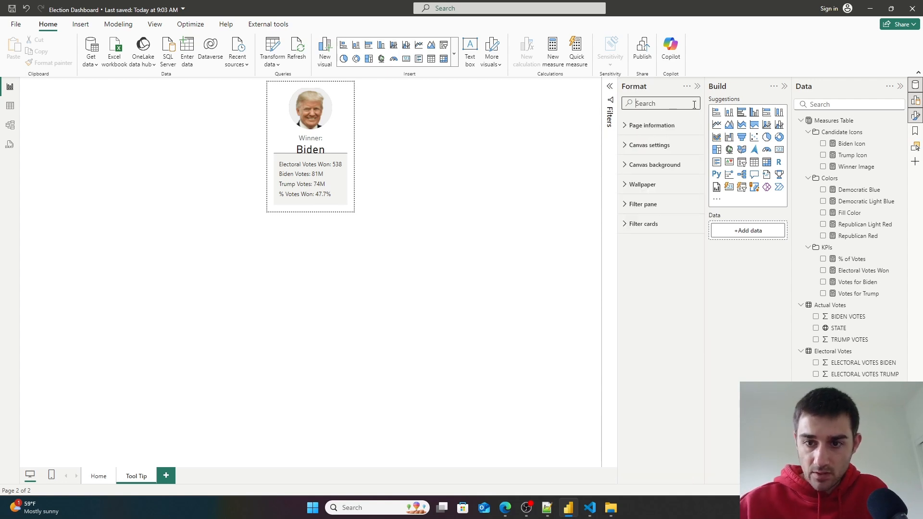
- Search the card's format options for spacing settings and widen the Format pane
left_click(340, 145)
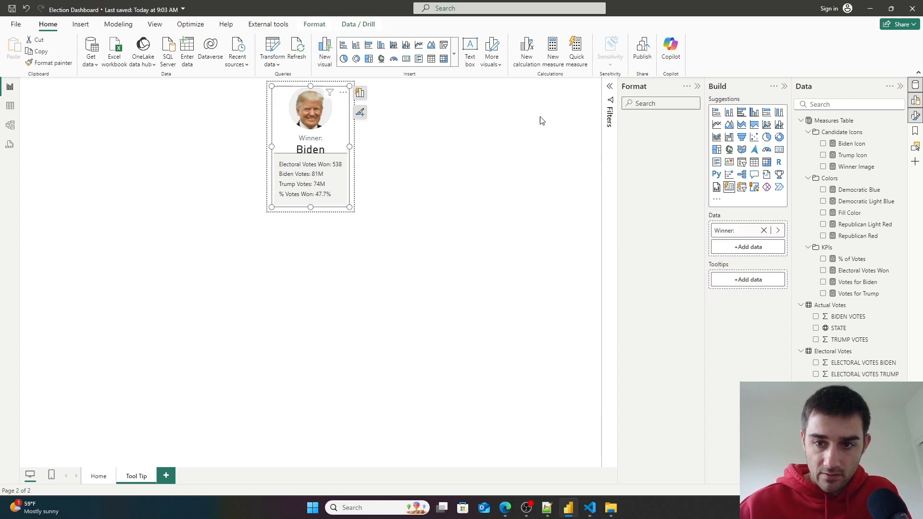
left_click(659, 103)
type("spac")
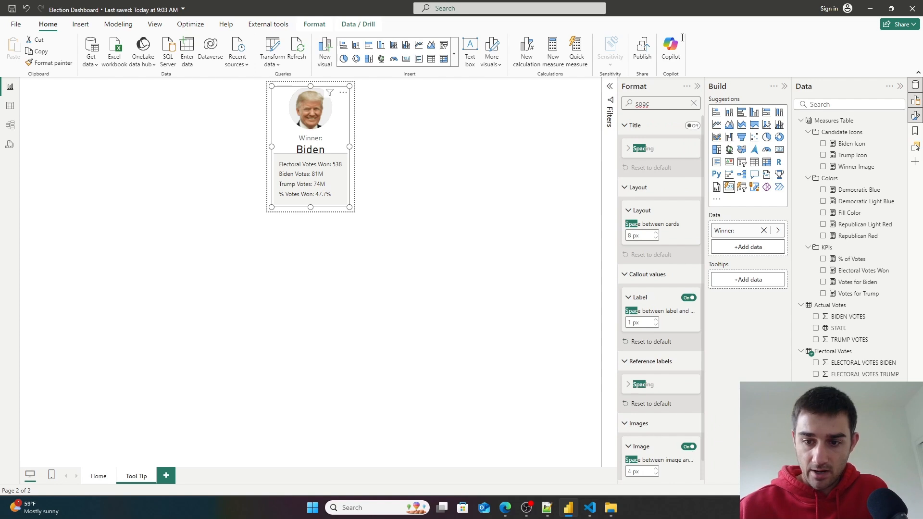
scroll(653, 236, "down", 1)
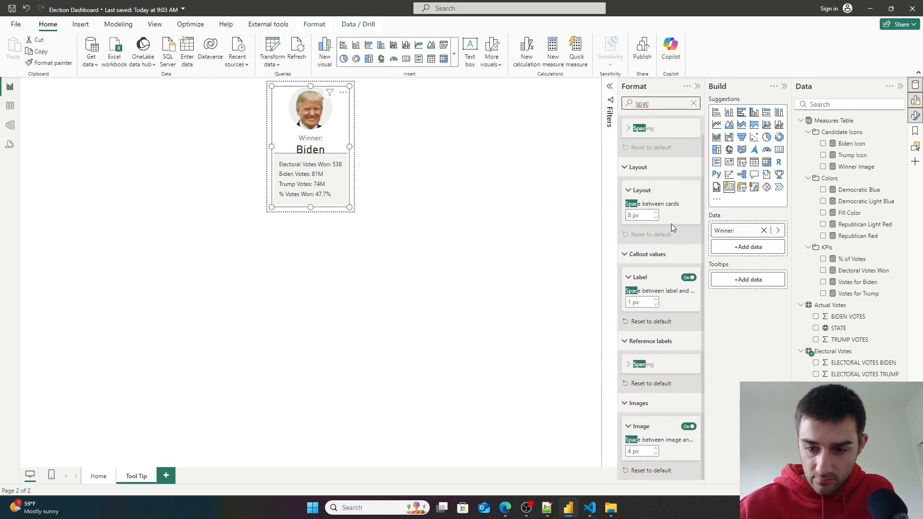
left_click(618, 336)
left_click_drag(618, 335, 559, 332)
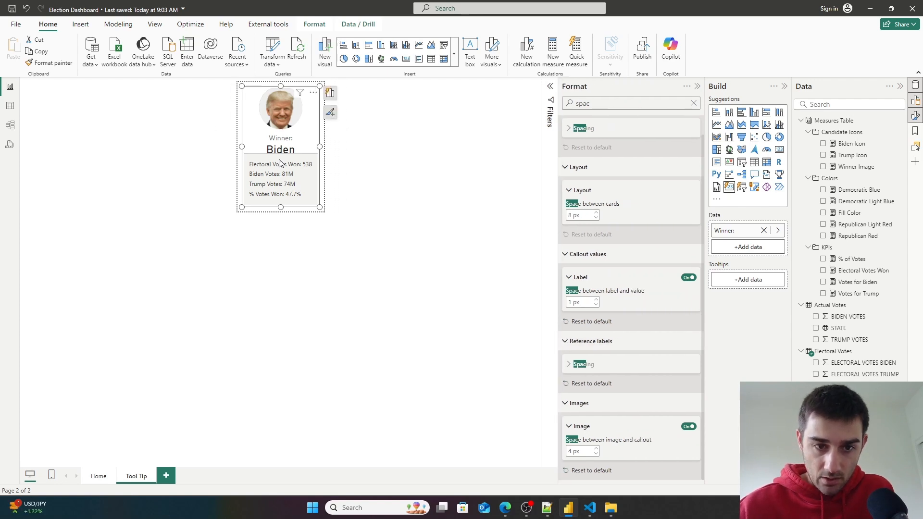
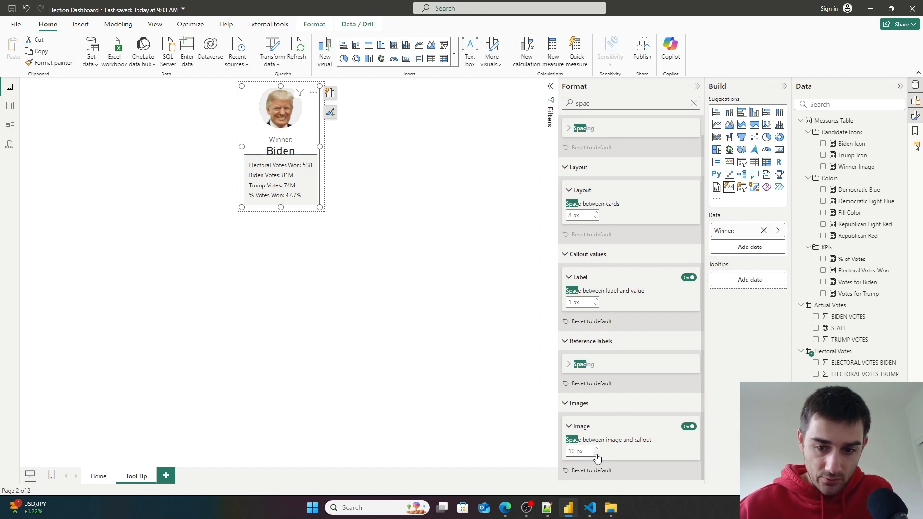
- Set the space between image and callout to 0 px
left_click(596, 454)
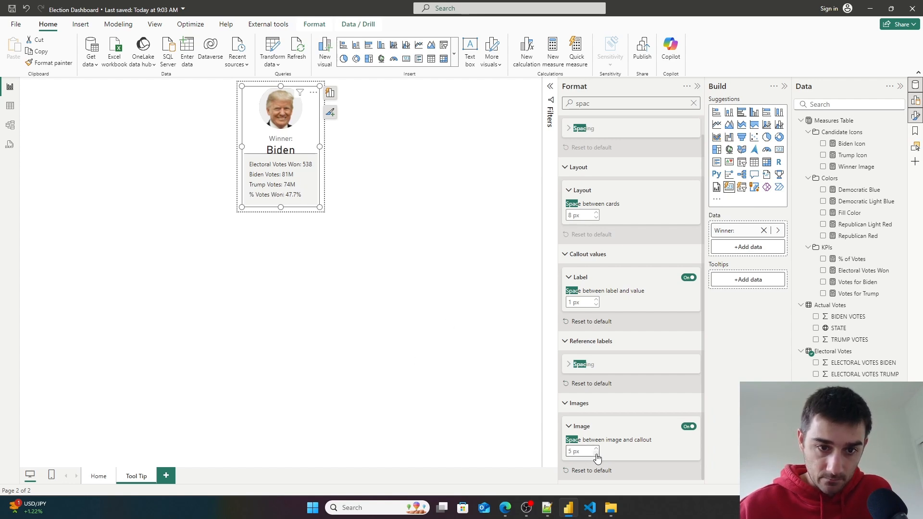
left_click(596, 454)
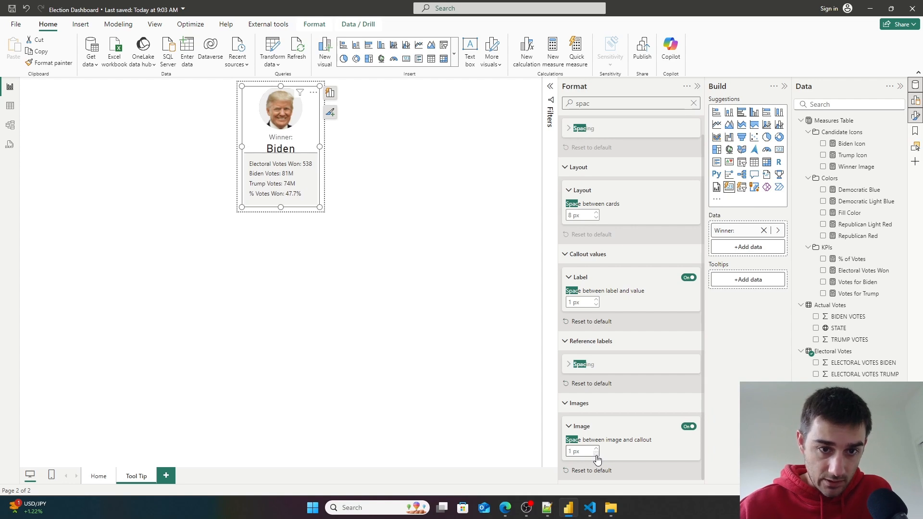
left_click(596, 454)
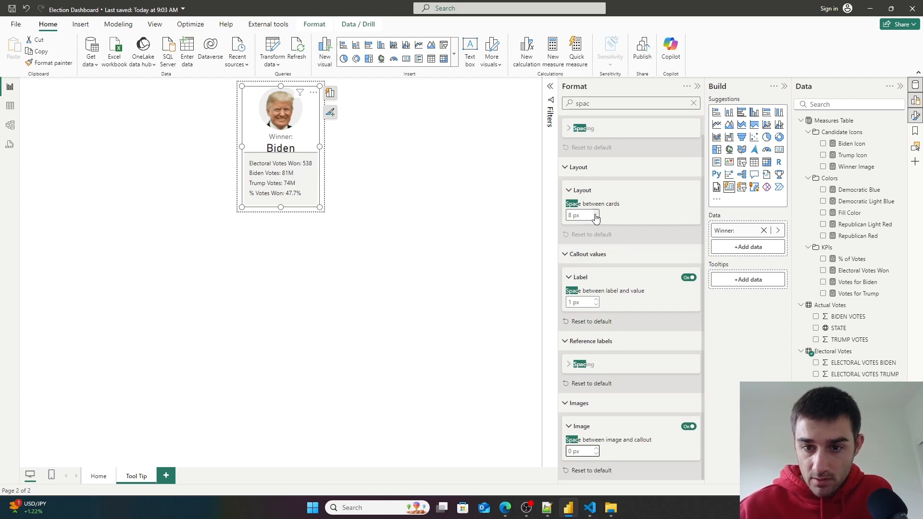
scroll(612, 308, "up", 1)
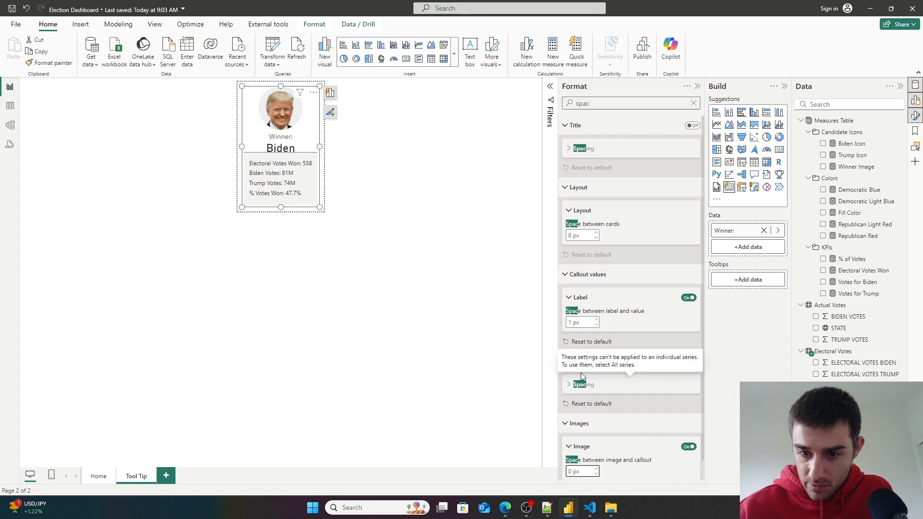
left_click(596, 321)
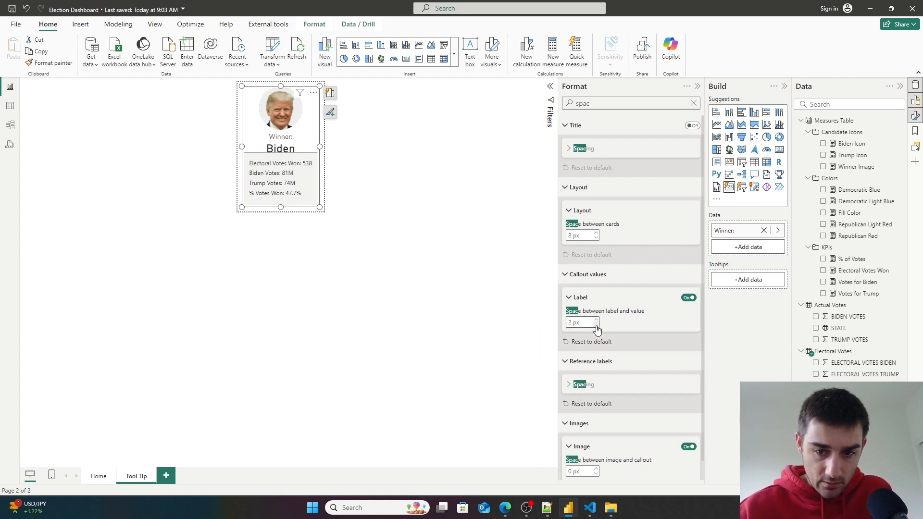
left_click(596, 324)
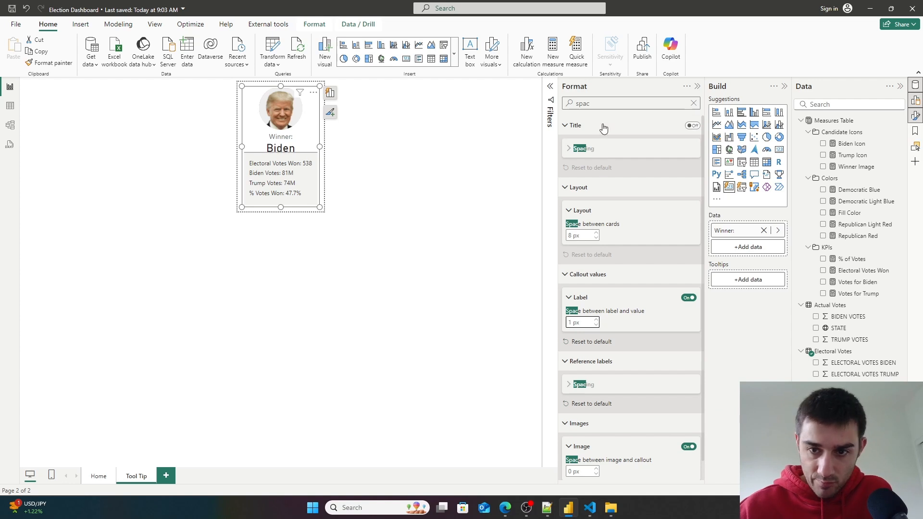
- Clear the format search and browse the callout values and reference label settings
left_click(694, 103)
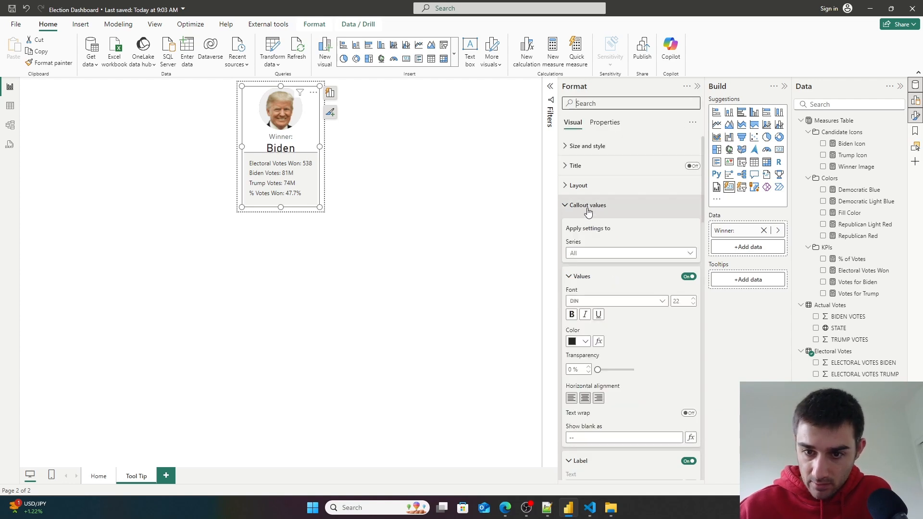
scroll(614, 238, "down", 1)
scroll(615, 238, "down", 5)
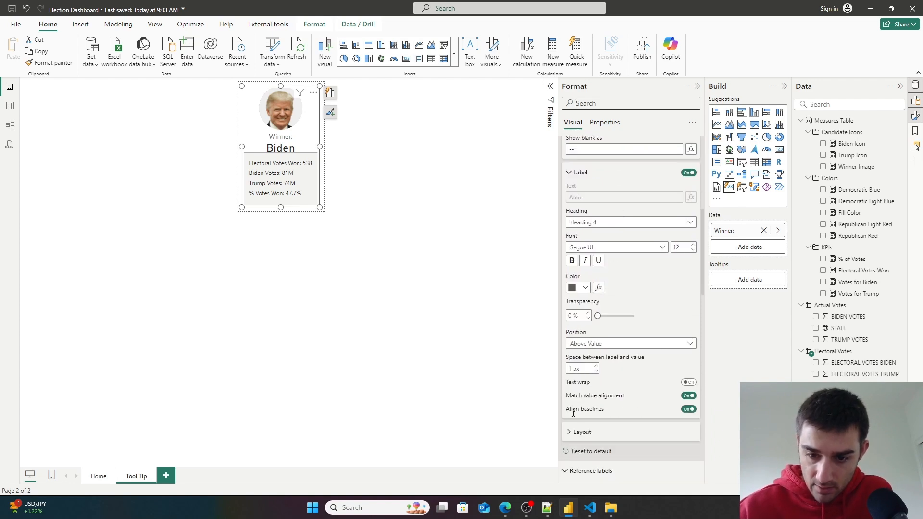
left_click(578, 432)
scroll(673, 401, "down", 3)
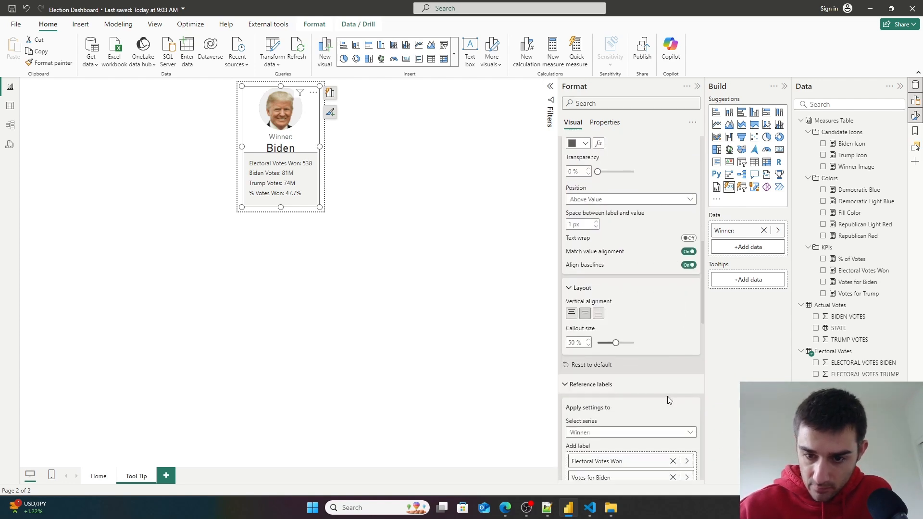
scroll(621, 381, "down", 8)
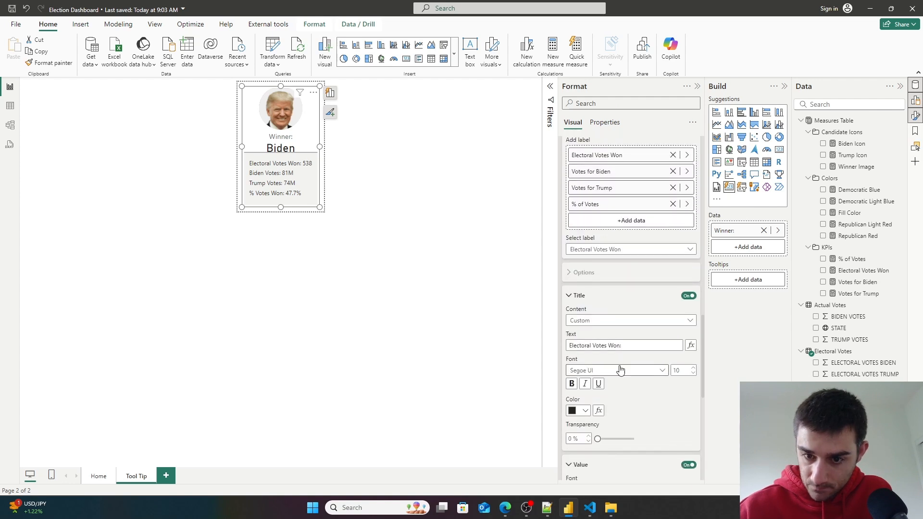
left_click(569, 217)
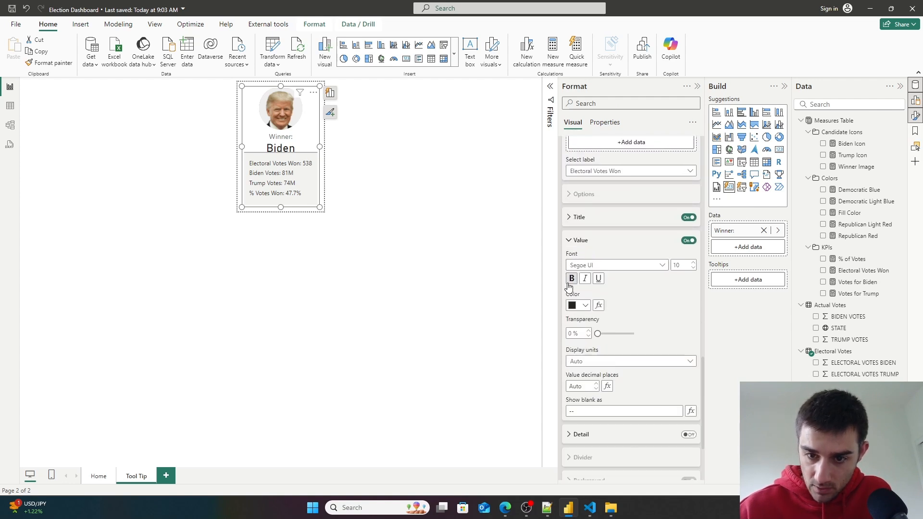
left_click(568, 240)
scroll(608, 334, "up", 3)
scroll(608, 336, "down", 3)
scroll(622, 305, "up", 10)
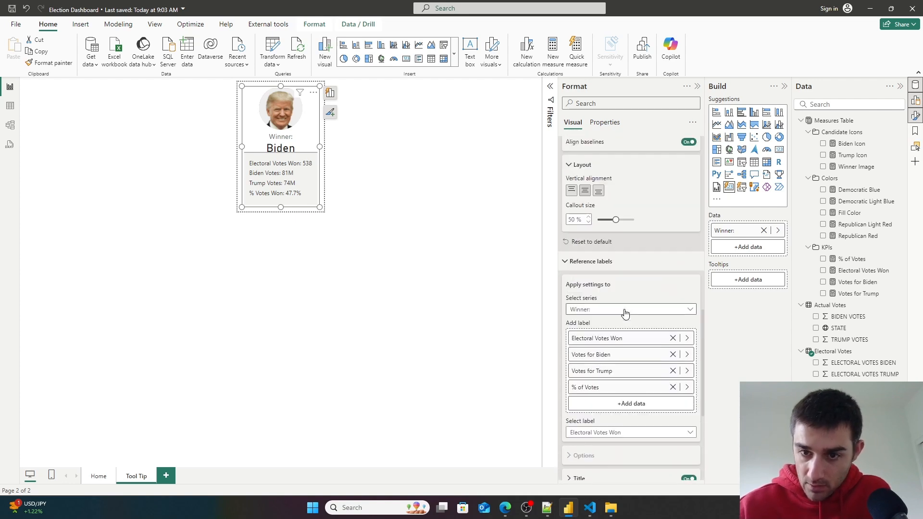
scroll(624, 310, "up", 2)
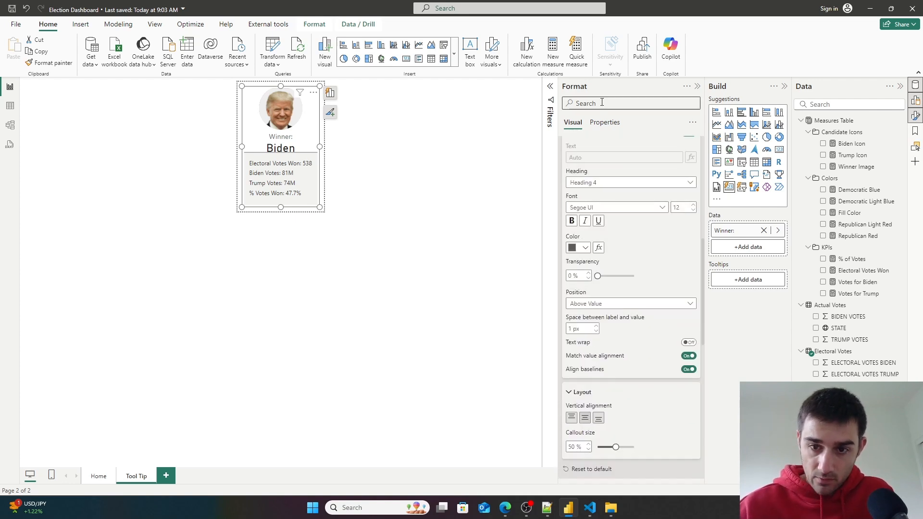
scroll(639, 320, "up", 4)
scroll(639, 321, "up", 6)
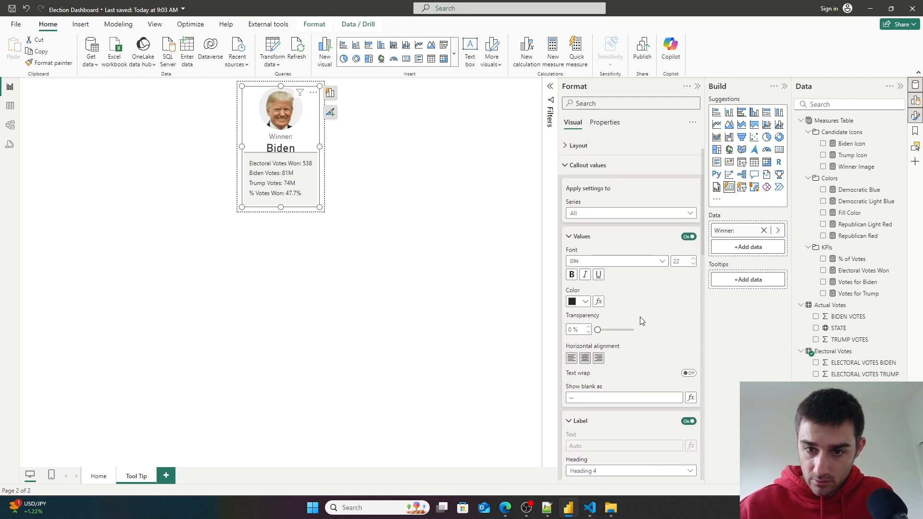
- Search the format options for background and review the matching sections
type("b")
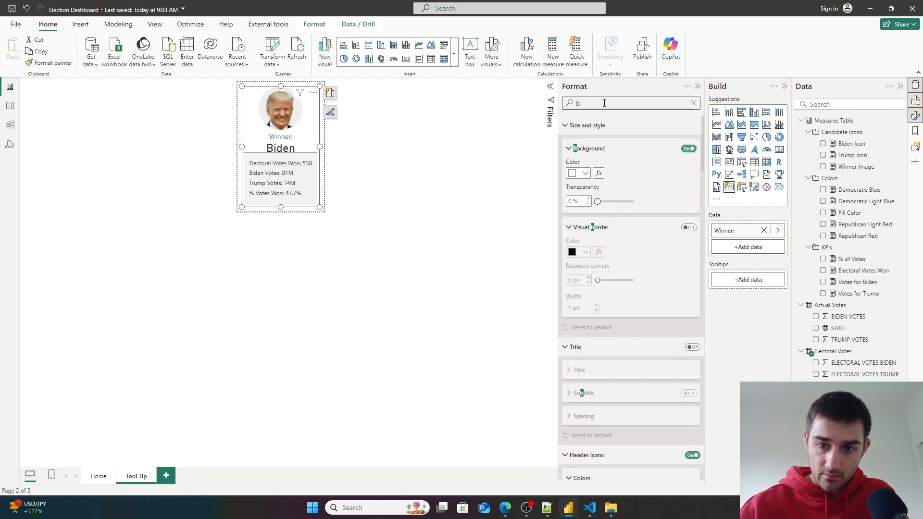
type("ackground")
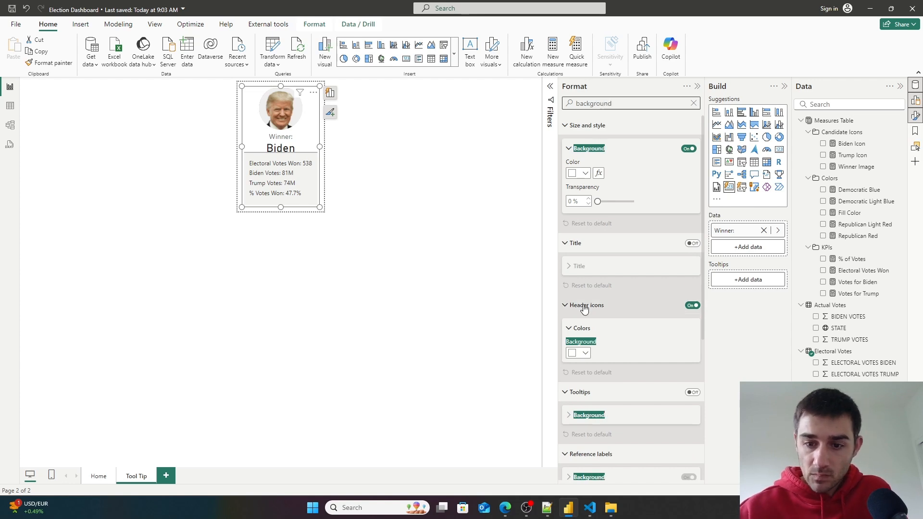
scroll(632, 282, "down", 5)
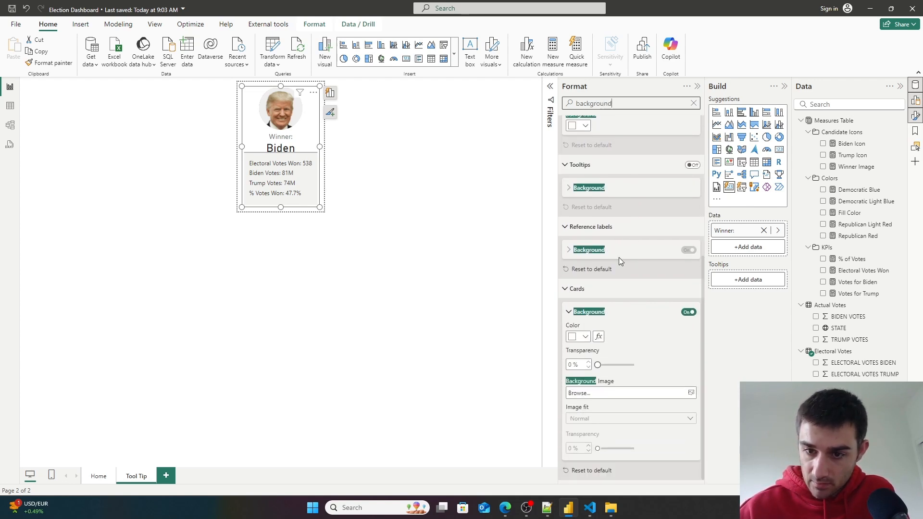
scroll(618, 216, "up", 2)
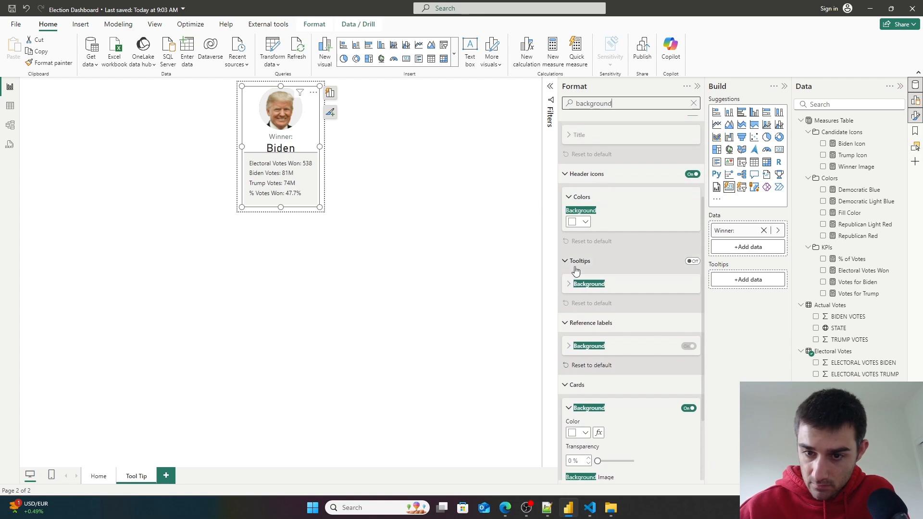
scroll(576, 183, "up", 3)
scroll(624, 186, "down", 5)
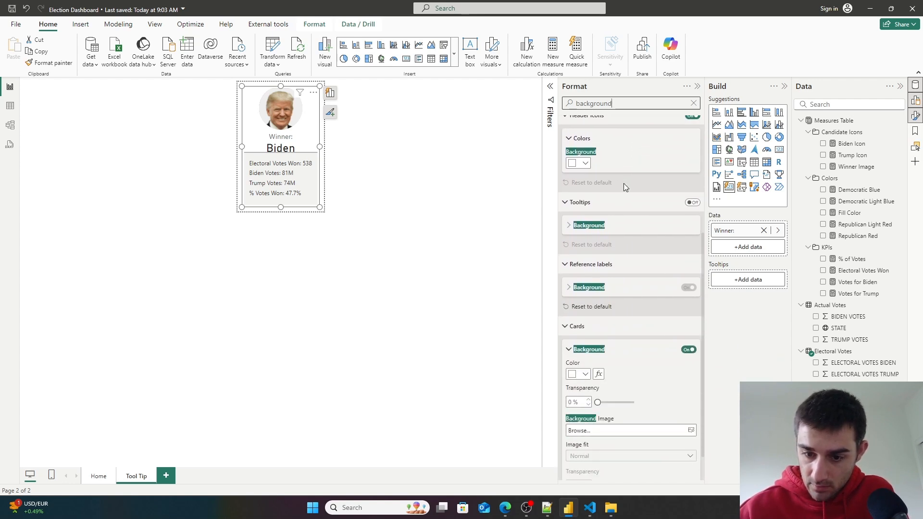
- Search the format options for Fill, then clear the search and scroll back to the callout label settings
left_click(692, 102)
type("Fill")
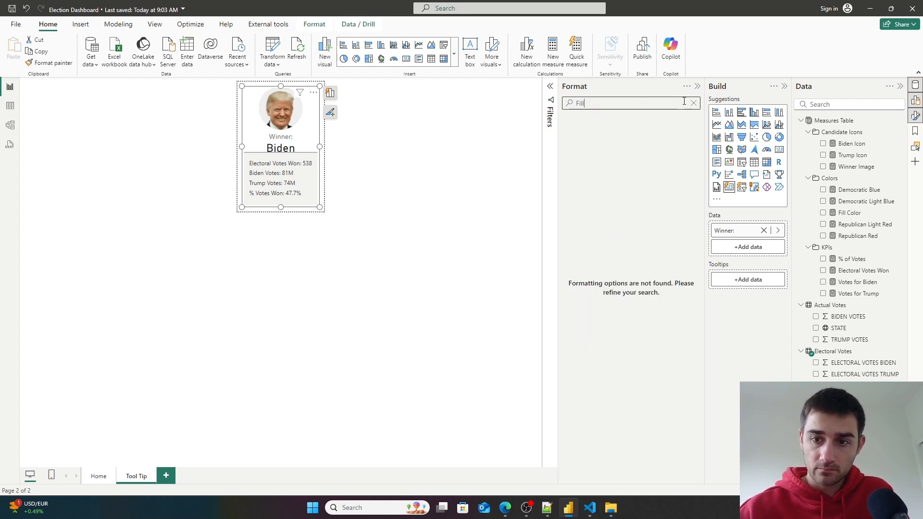
left_click(693, 102)
scroll(587, 332, "down", 3)
scroll(587, 332, "down", 6)
scroll(601, 218, "down", 2)
scroll(601, 240, "down", 1)
scroll(619, 342, "down", 1)
scroll(606, 299, "up", 5)
scroll(609, 302, "up", 7)
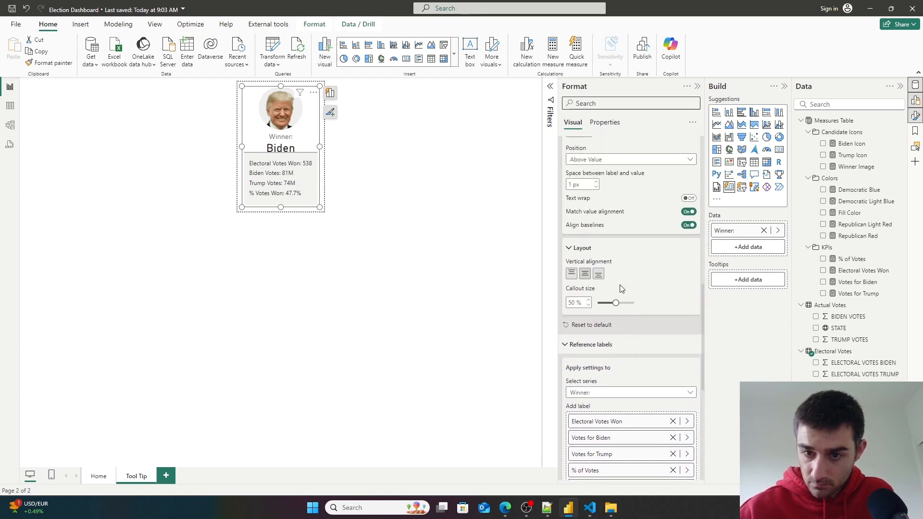
- Set the callout label colour to dark gray from the palette and make the label bold
left_click(585, 247)
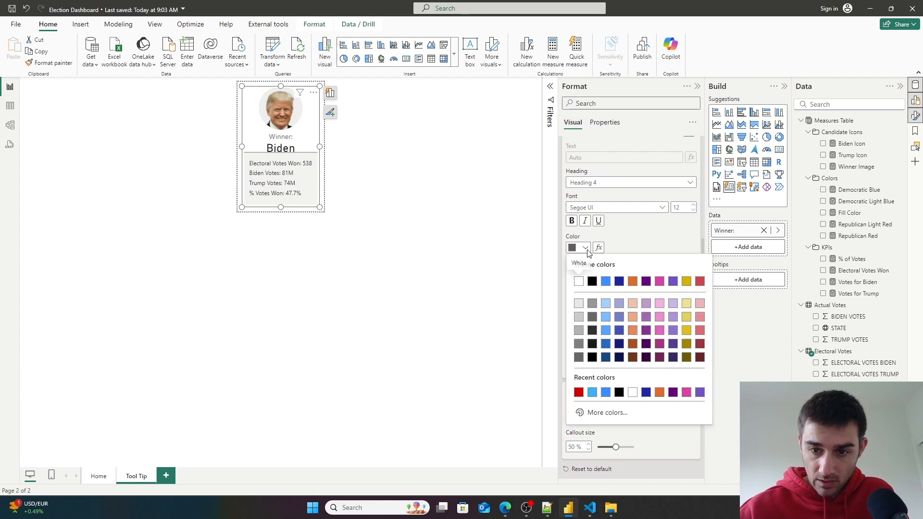
left_click(580, 281)
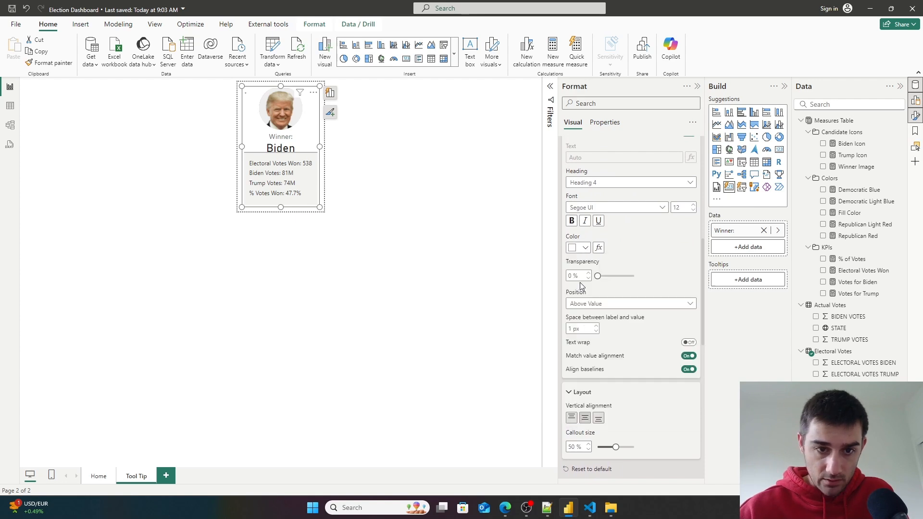
left_click(581, 248)
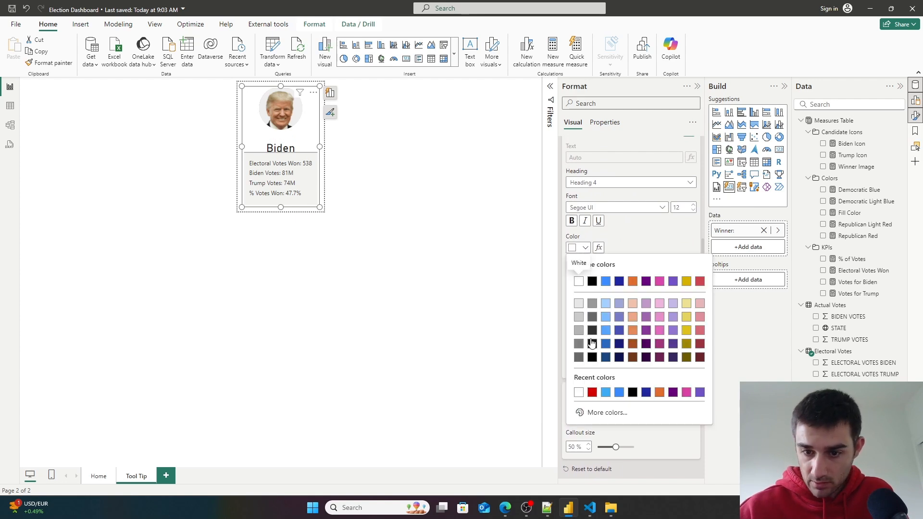
left_click(592, 331)
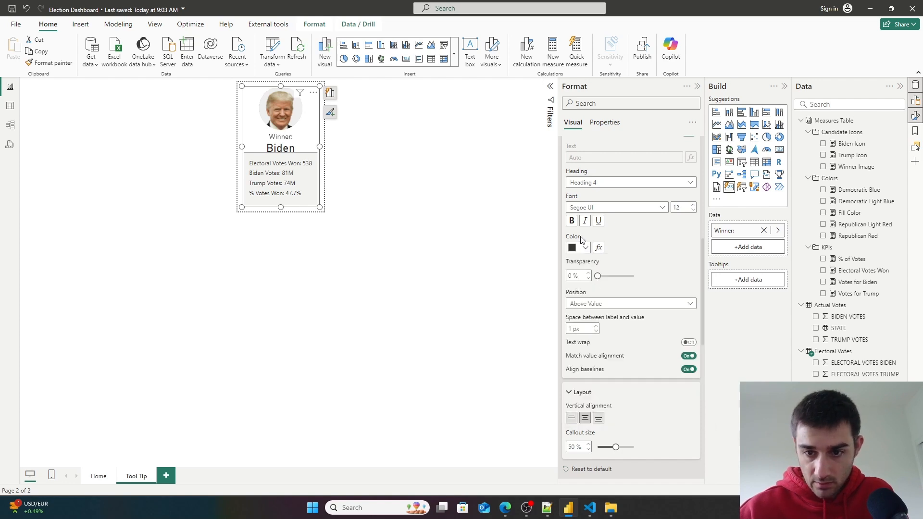
left_click(573, 221)
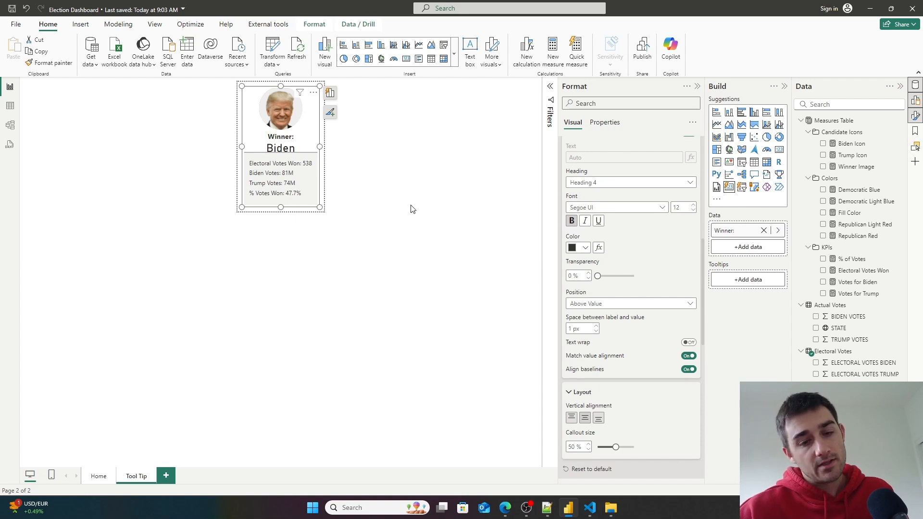
- Apply the reference label settings to All labels
scroll(671, 341, "down", 4)
scroll(670, 336, "down", 10)
scroll(662, 326, "down", 2)
scroll(628, 341, "down", 2)
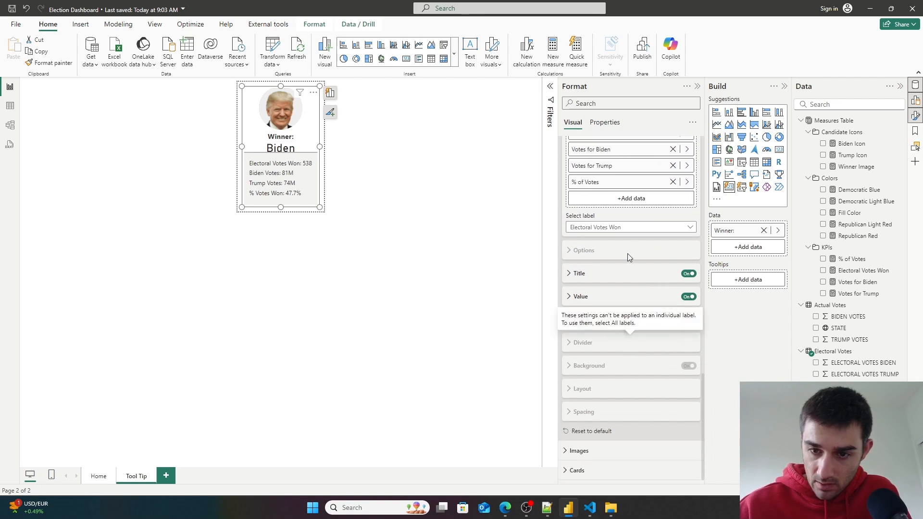
left_click(641, 228)
left_click(632, 238)
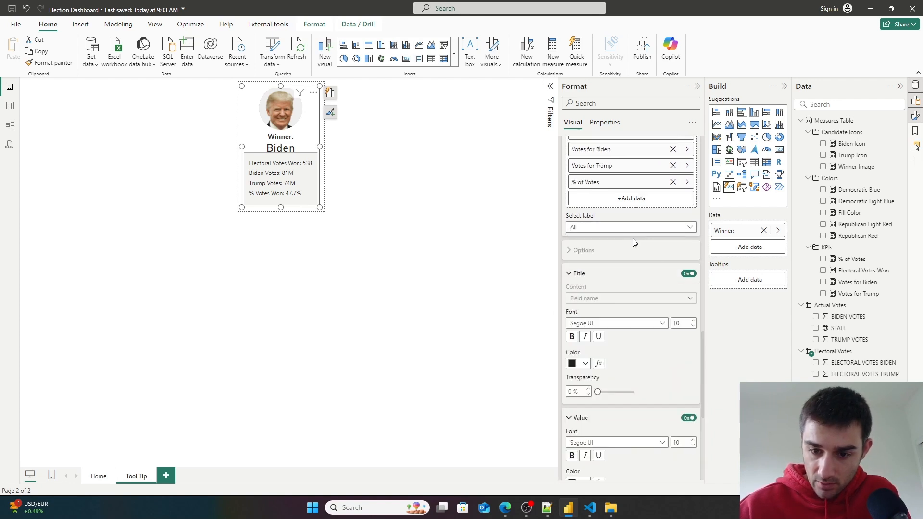
- Expand the reference labels' background and divider settings to inspect them
scroll(647, 303, "down", 10)
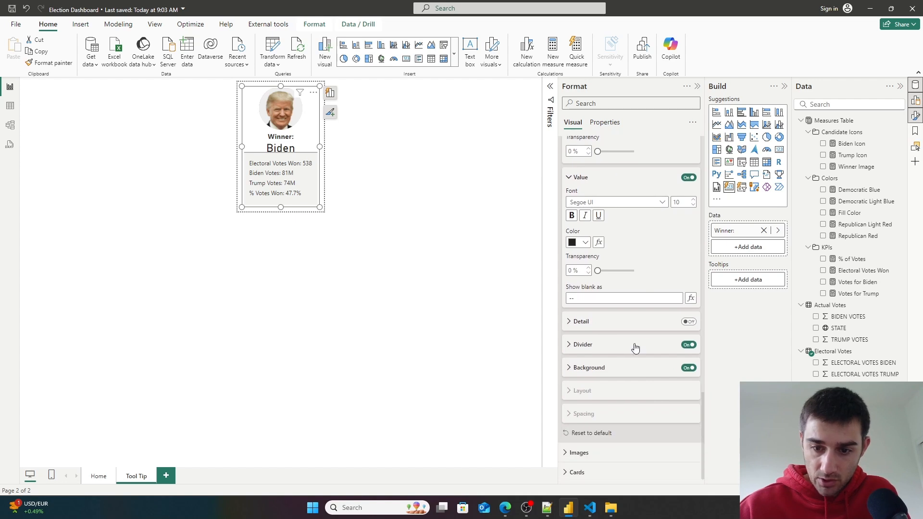
left_click(568, 368)
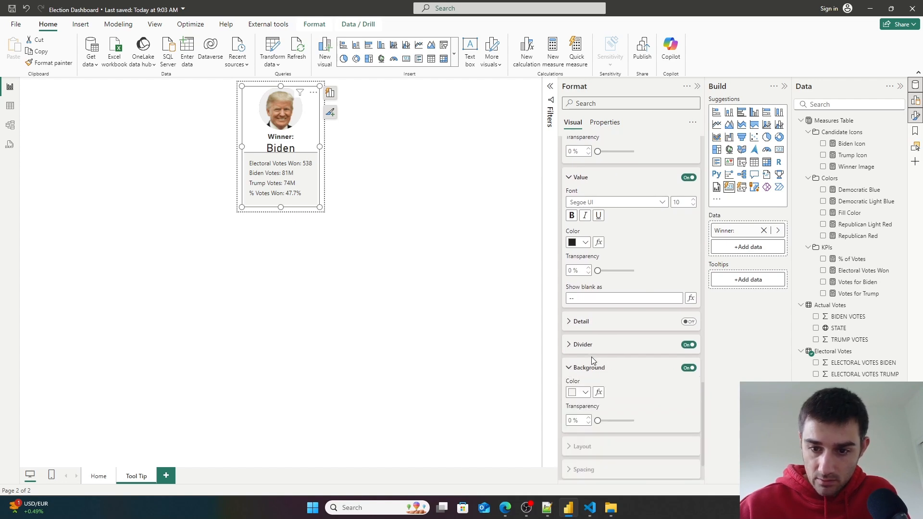
left_click(574, 345)
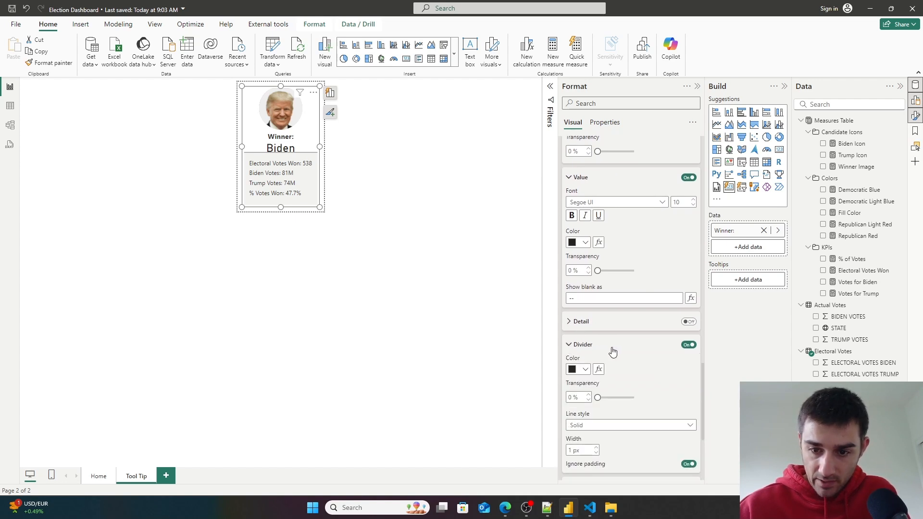
scroll(619, 341, "down", 4)
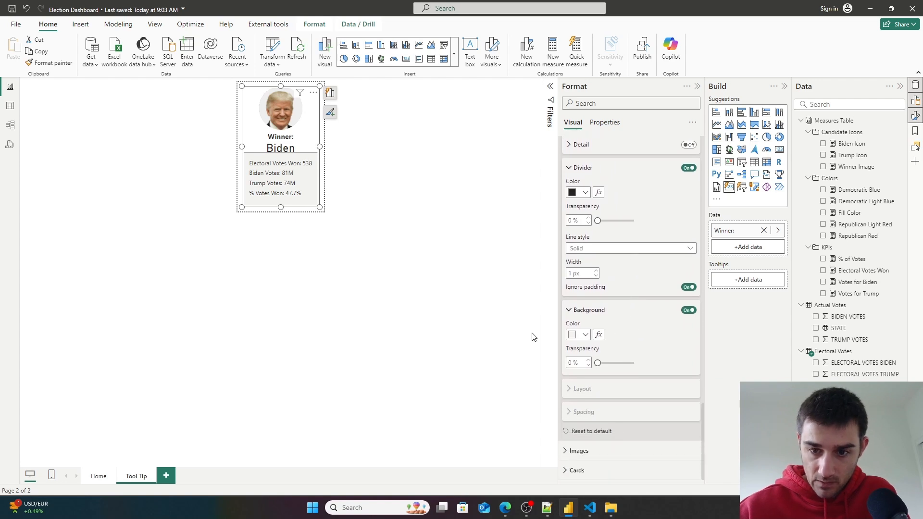
left_click(688, 169)
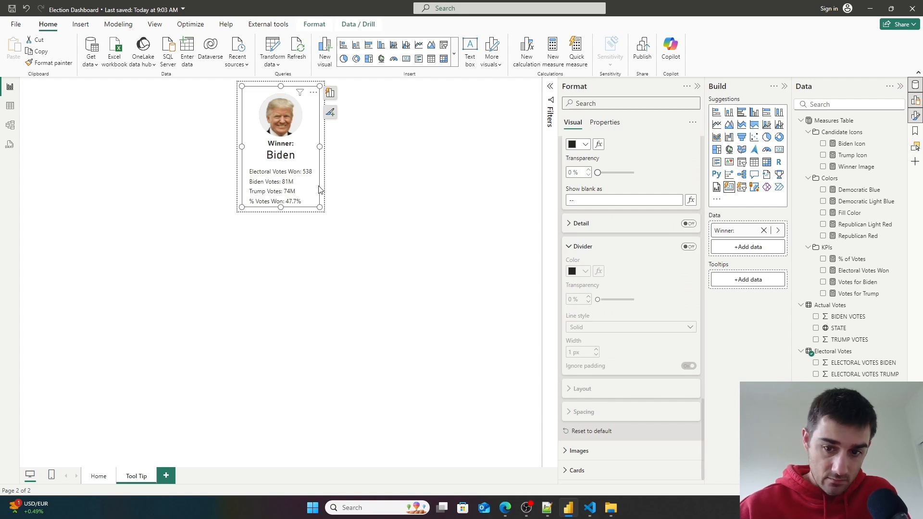
left_click(688, 246)
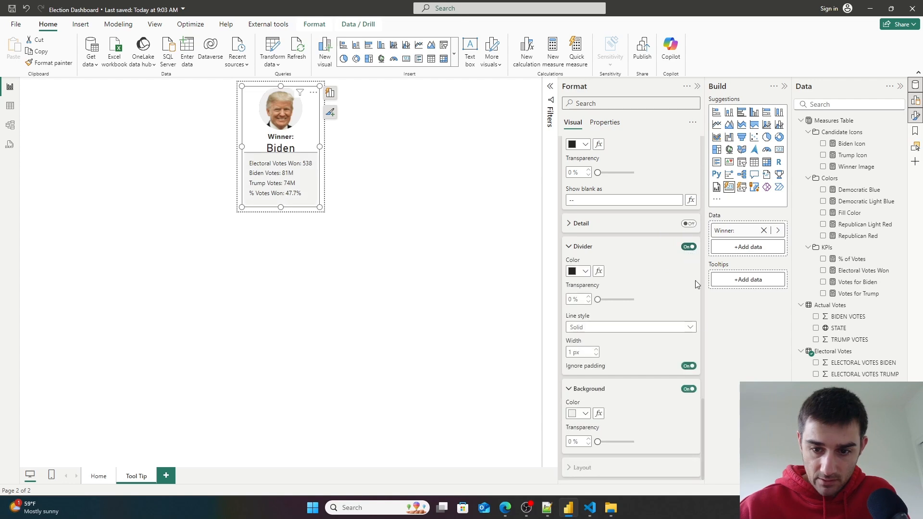
left_click(689, 366)
left_click(688, 367)
left_click(688, 366)
left_click(689, 367)
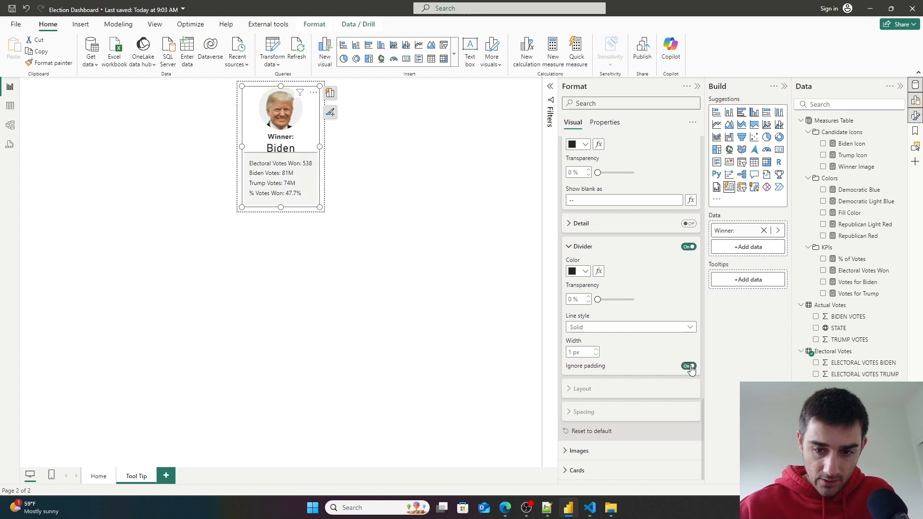
- Turn off the reference labels' background and the divider's Ignore padding option
scroll(639, 356, "down", 2)
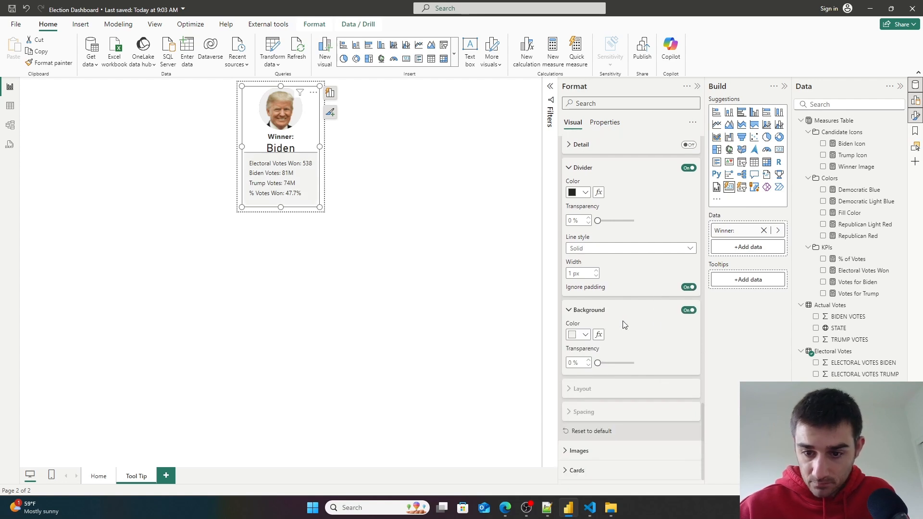
left_click(689, 310)
left_click(691, 313)
left_click(690, 313)
left_click(689, 287)
- Turn off the reference label divider and deselect the card
scroll(666, 316, "up", 1)
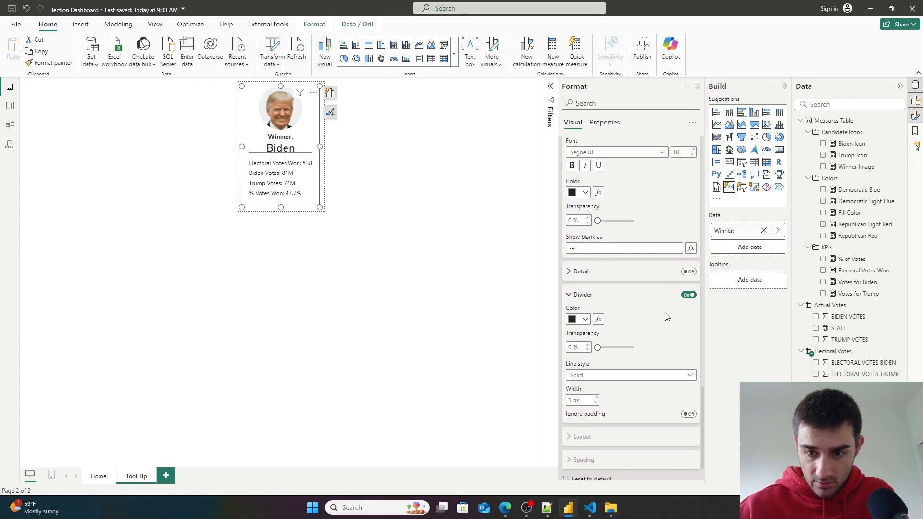
left_click(688, 295)
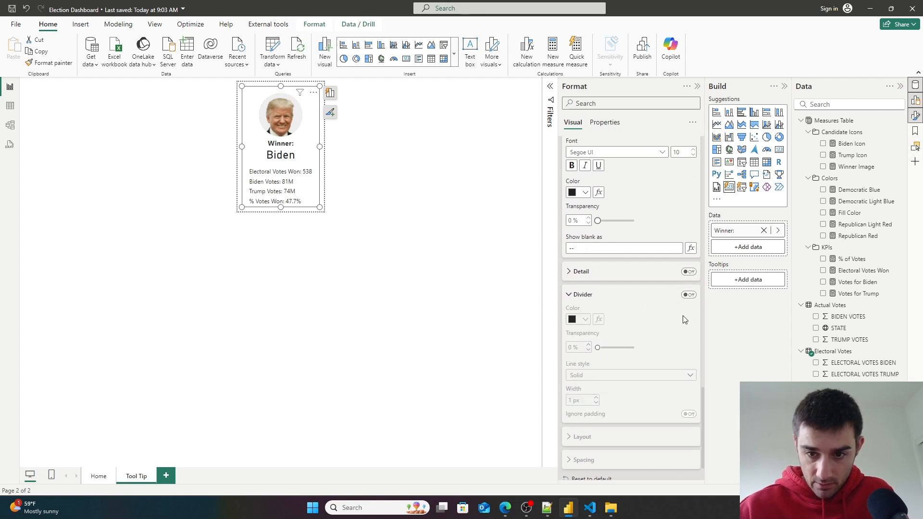
scroll(656, 323, "up", 3)
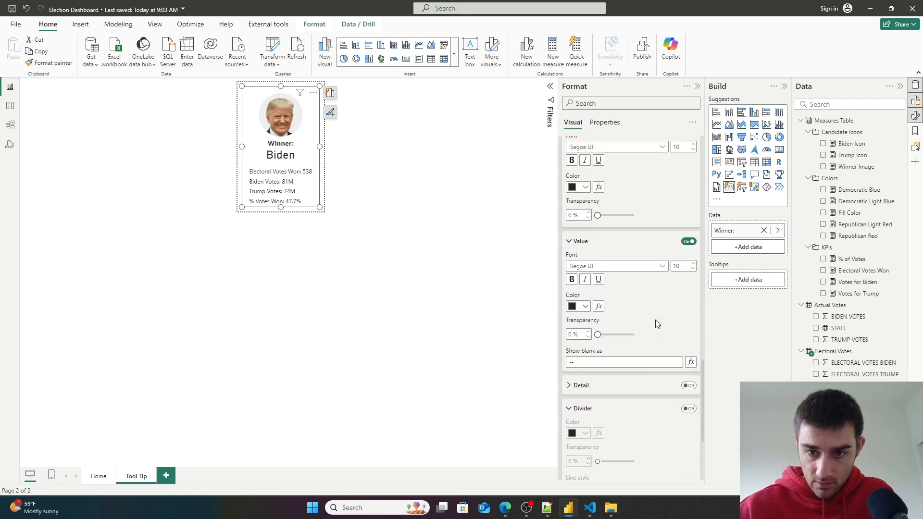
left_click(495, 308)
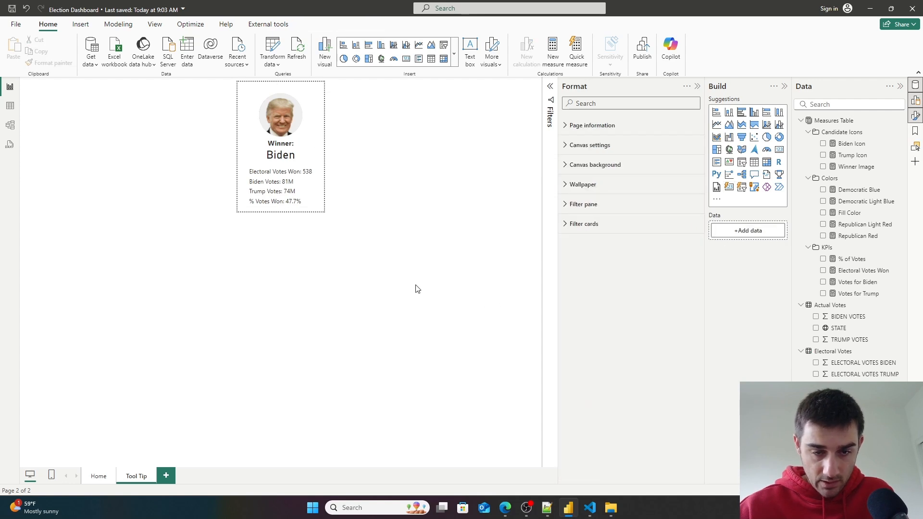
- Reselect the card and reduce the callout size to about 47%
left_click(312, 191)
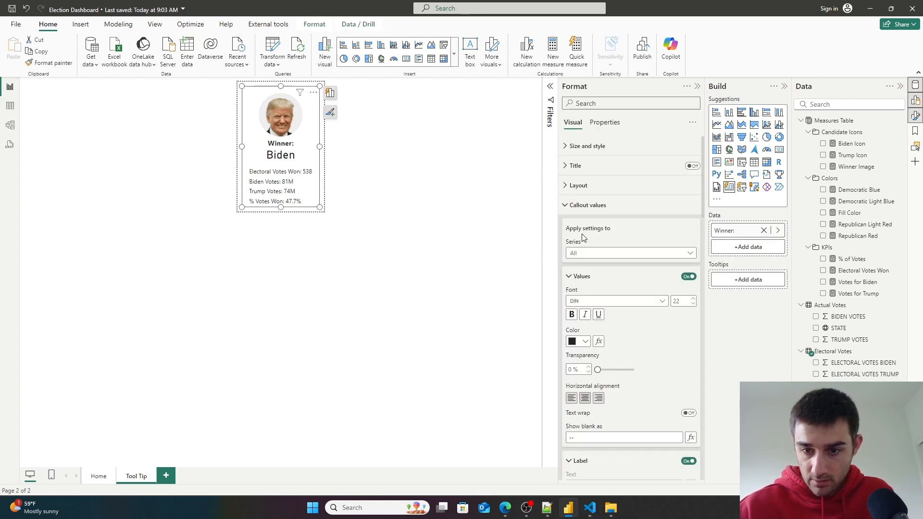
scroll(620, 283, "up", 1)
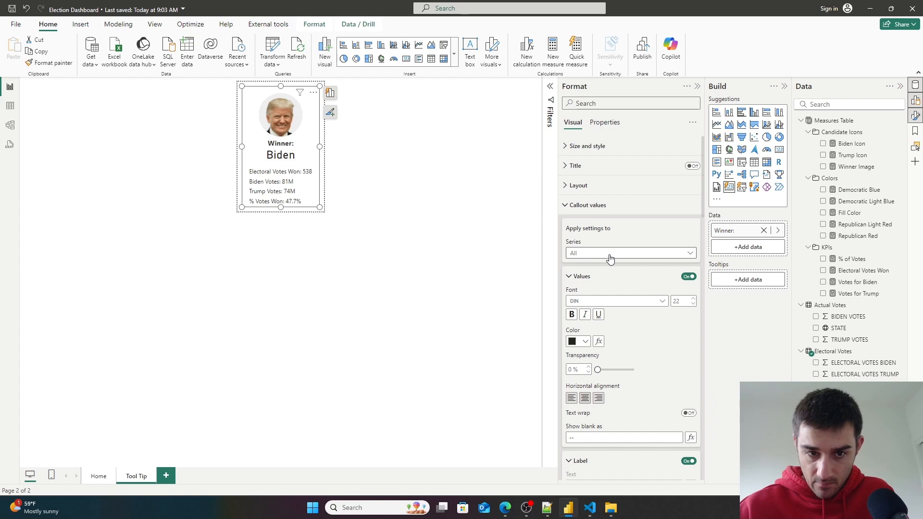
scroll(610, 257, "down", 18)
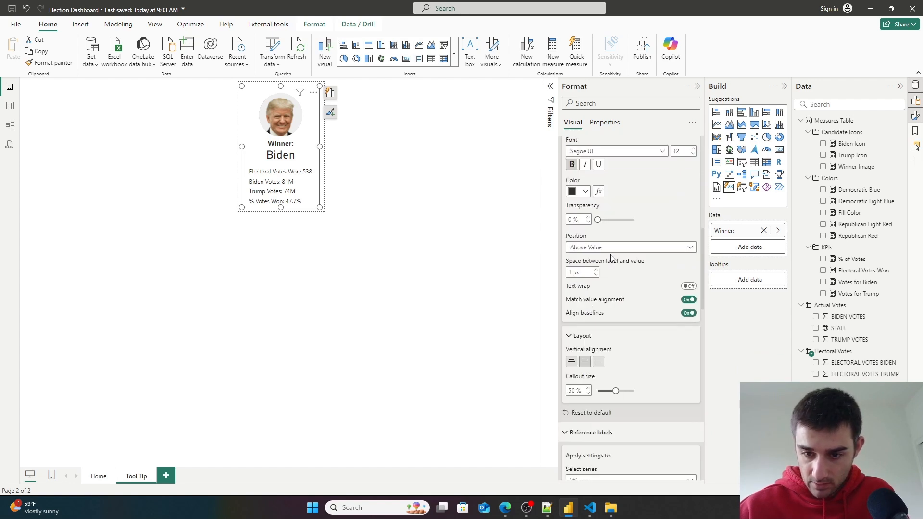
left_click_drag(610, 293, 610, 296)
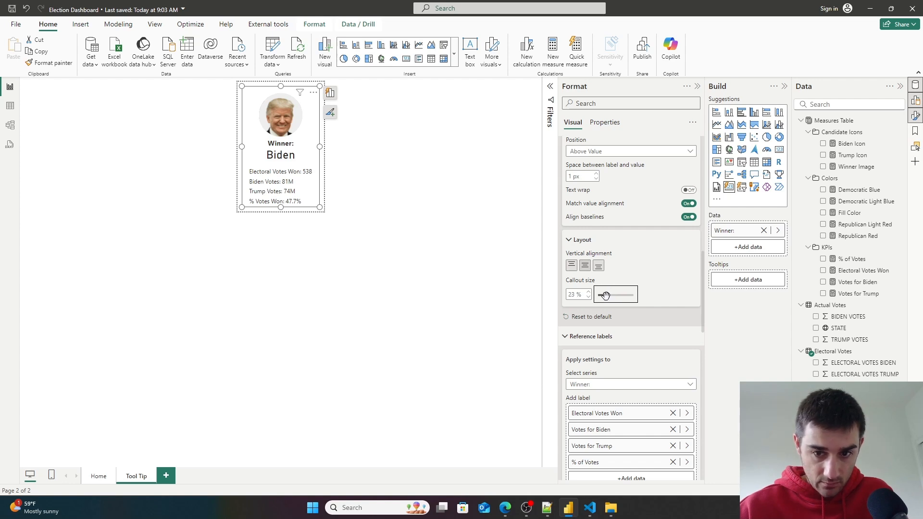
scroll(675, 297, "up", 6)
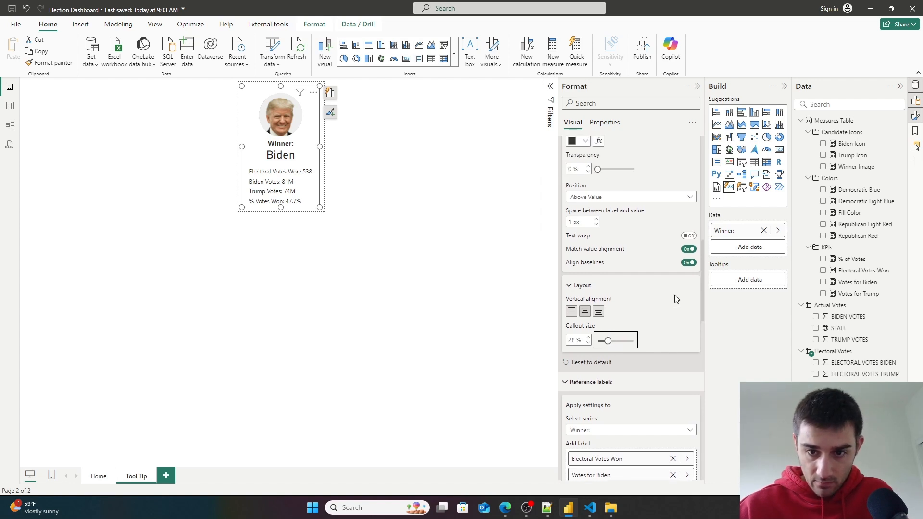
scroll(674, 297, "up", 4)
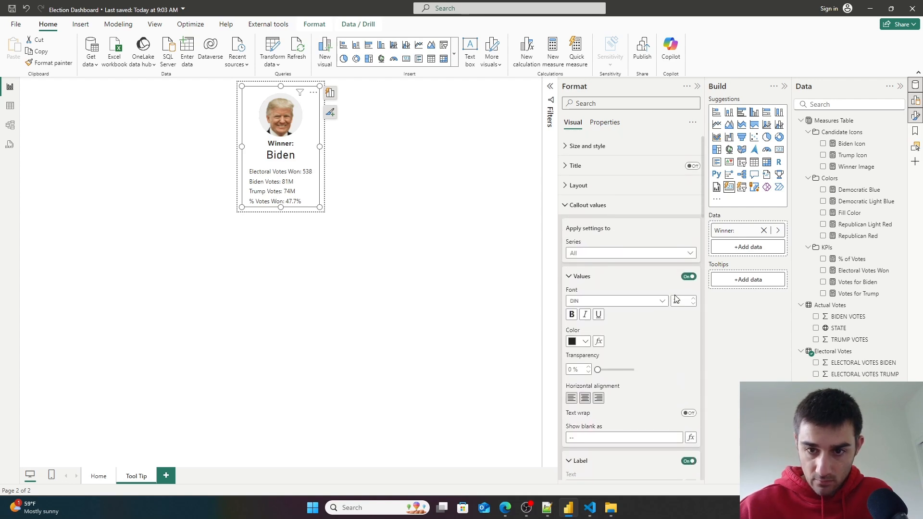
scroll(621, 226, "down", 8)
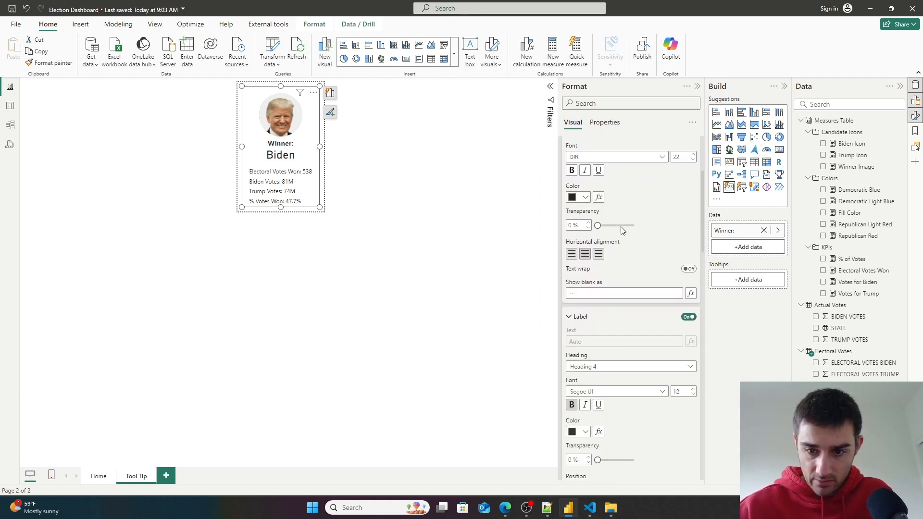
scroll(621, 226, "down", 1)
left_click_drag(608, 296, 618, 296)
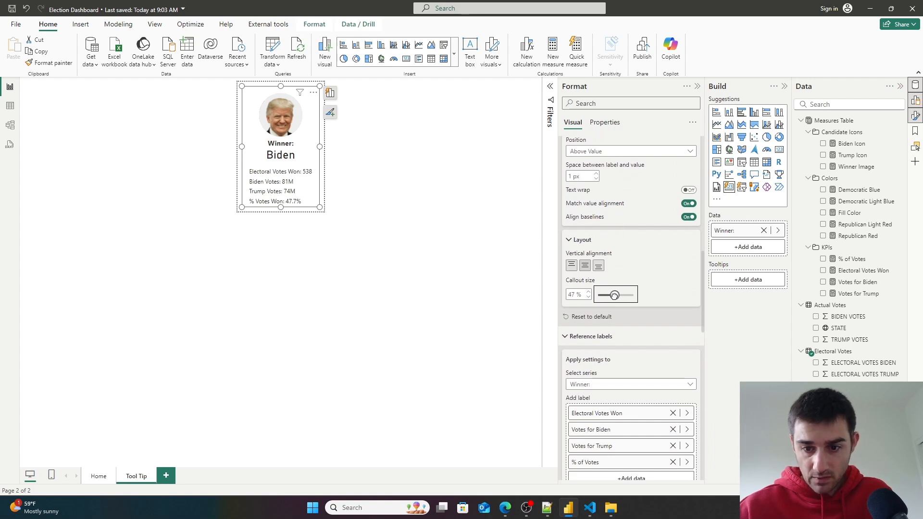
- Turn the reference label divider back on
scroll(654, 336, "down", 6)
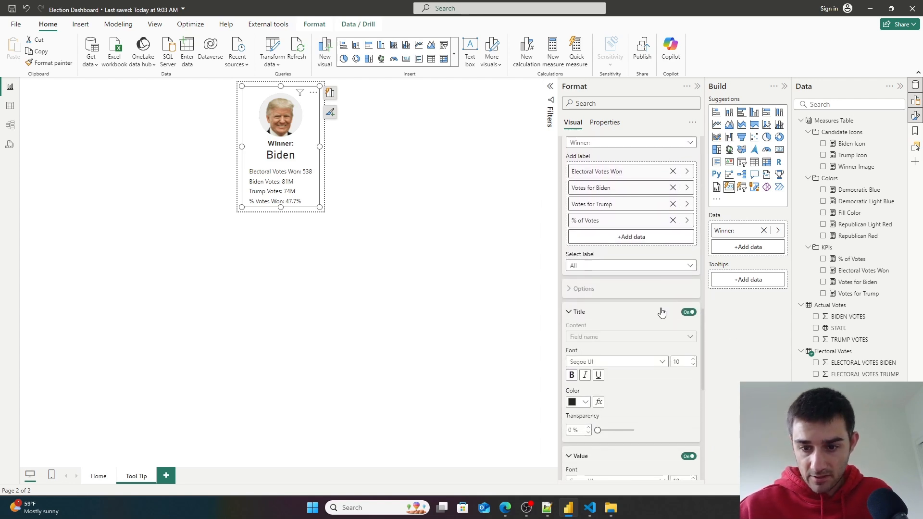
scroll(649, 365, "down", 7)
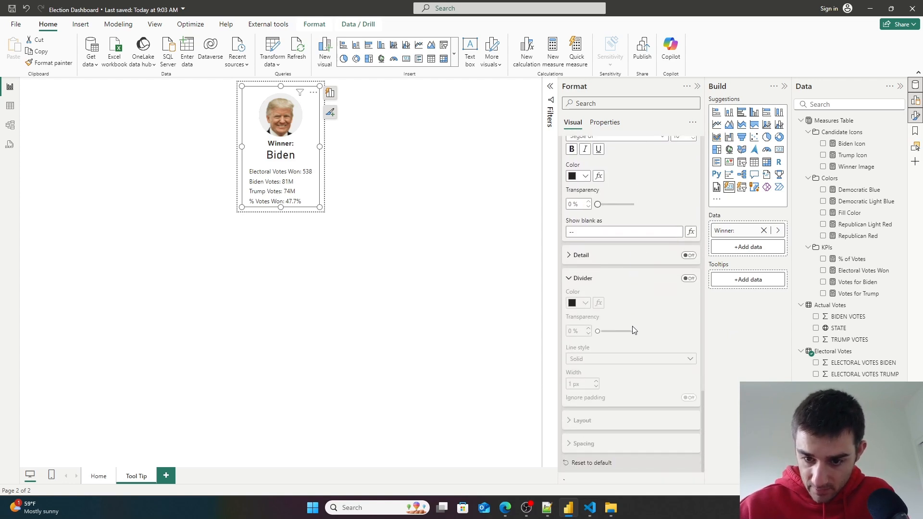
left_click(688, 247)
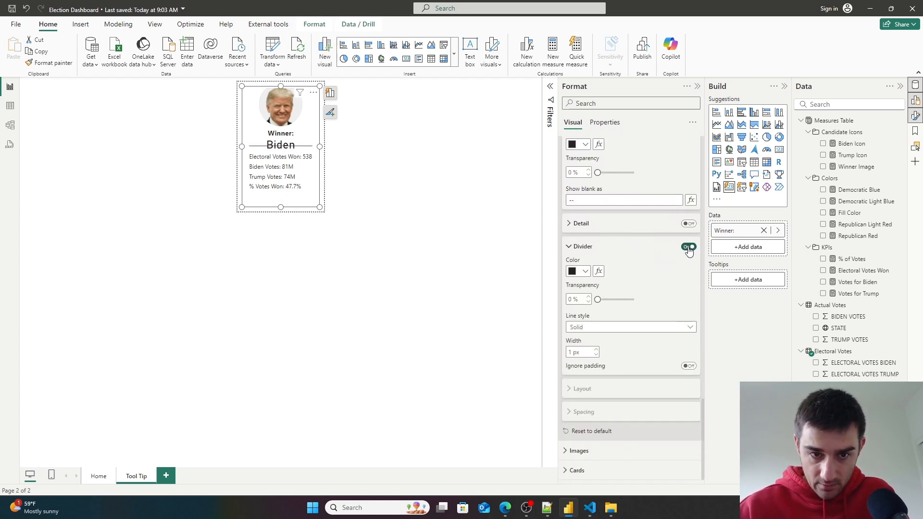
- Set the callout size to about 59% and nudge the card's size and position on the canvas
scroll(614, 223, "up", 10)
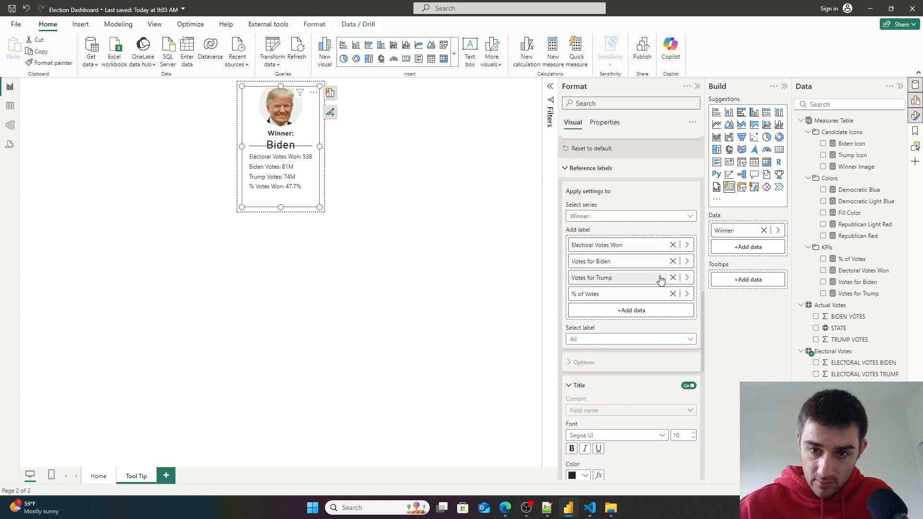
left_click_drag(613, 204, 616, 205)
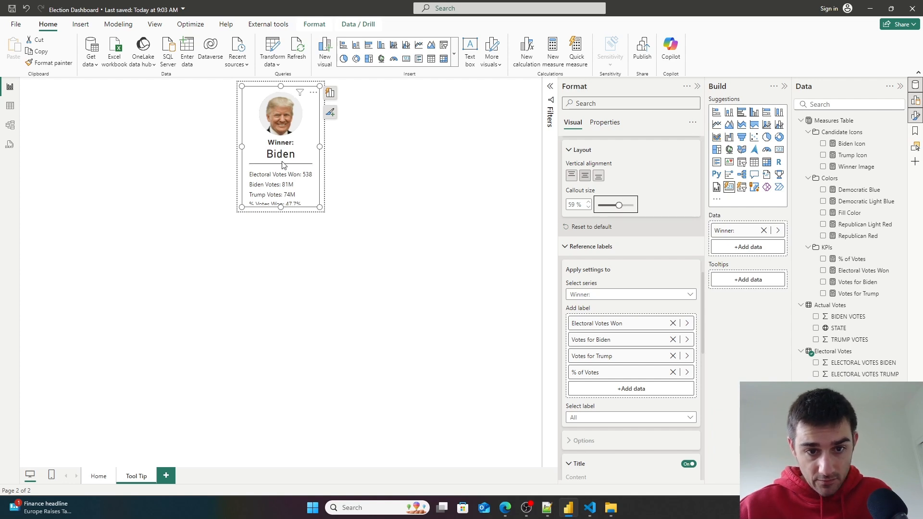
left_click_drag(281, 209, 280, 211)
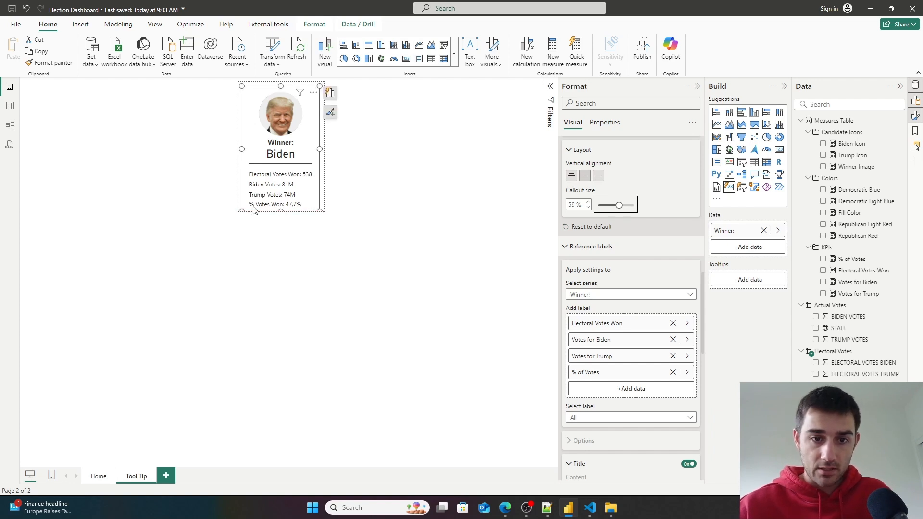
left_click(366, 277)
left_click(296, 147)
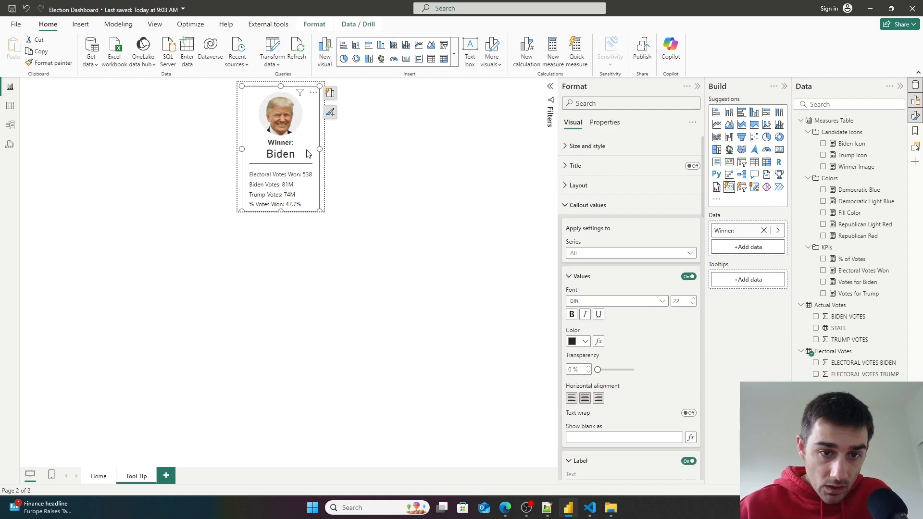
left_click_drag(309, 149, 308, 153)
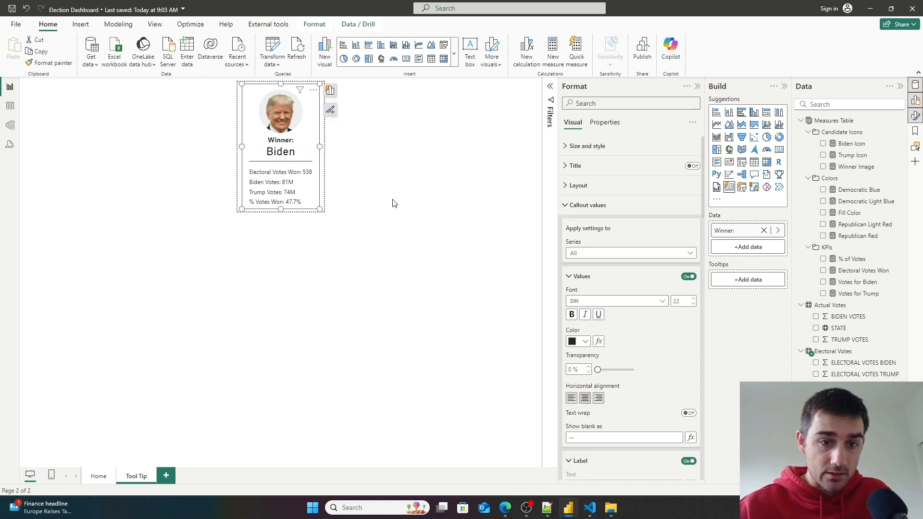
left_click(398, 288)
- Preview the tooltip by hovering over states on the Home page map, then return to the Tool Tip page
left_click(92, 476)
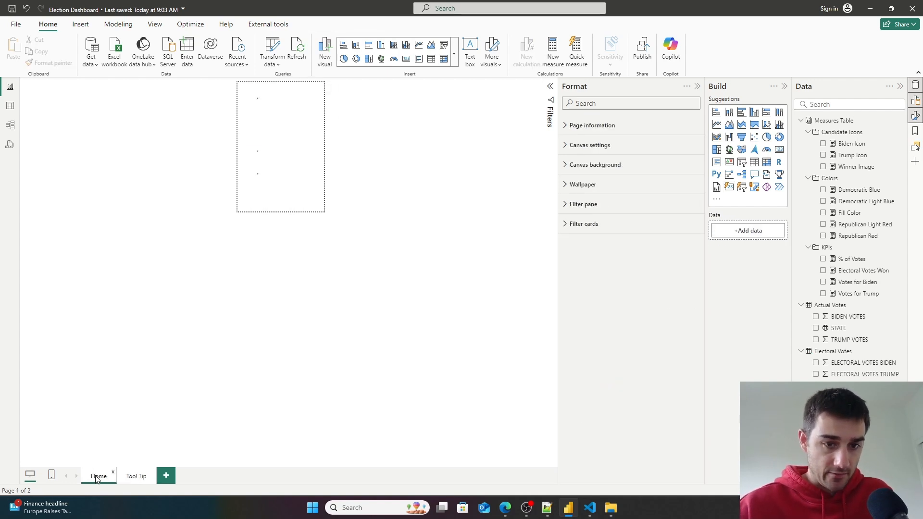
mouse_move(263, 209)
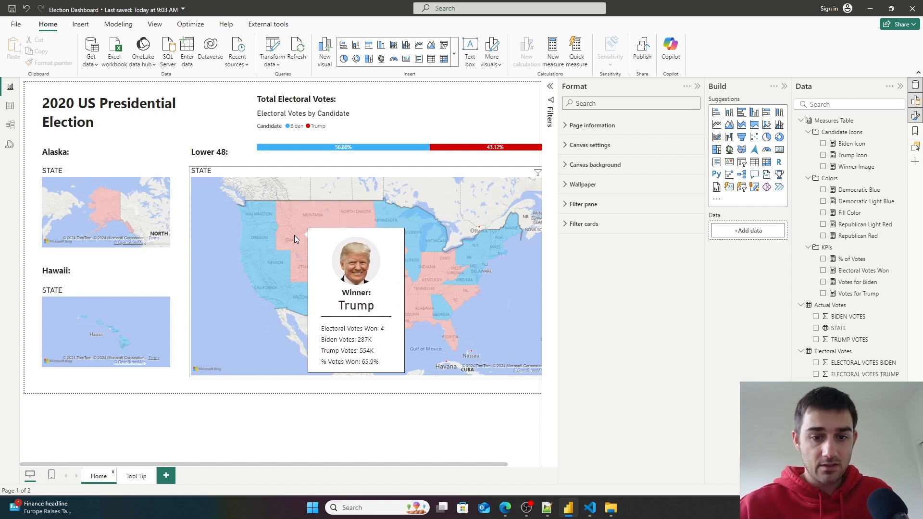
mouse_move(305, 261)
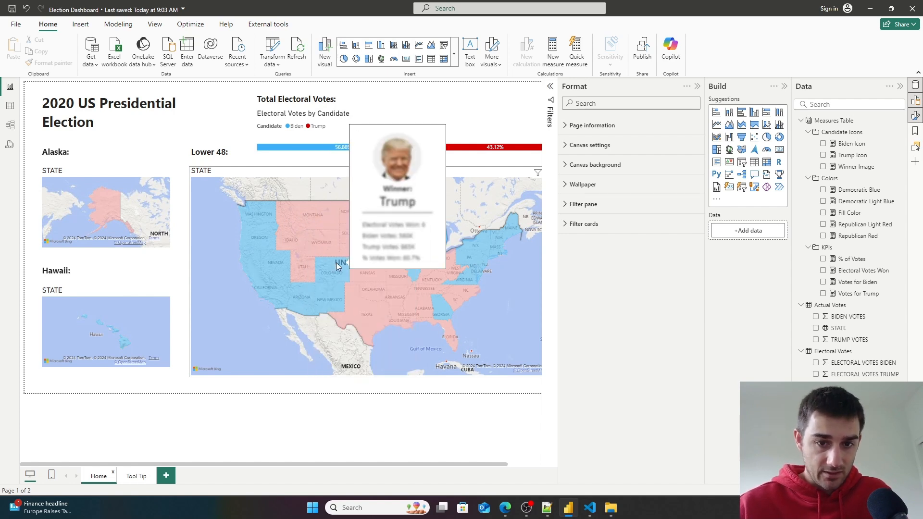
mouse_move(355, 270)
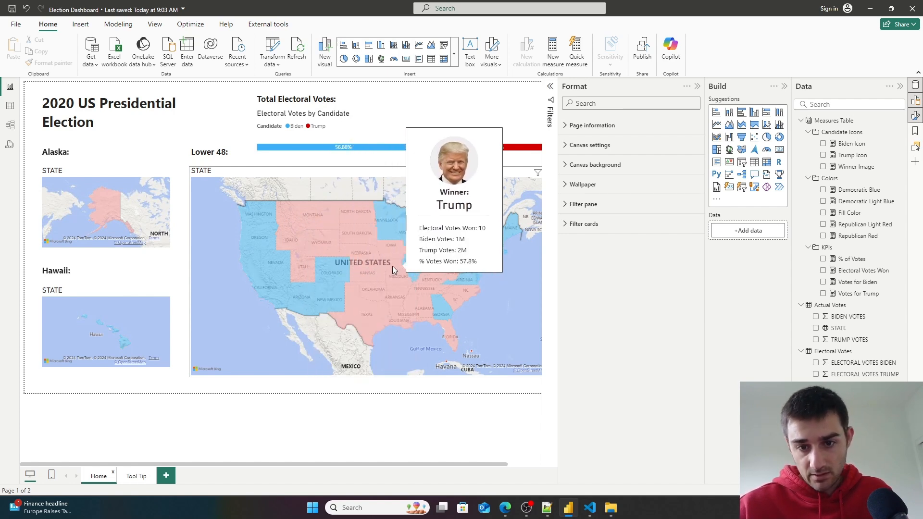
mouse_move(324, 223)
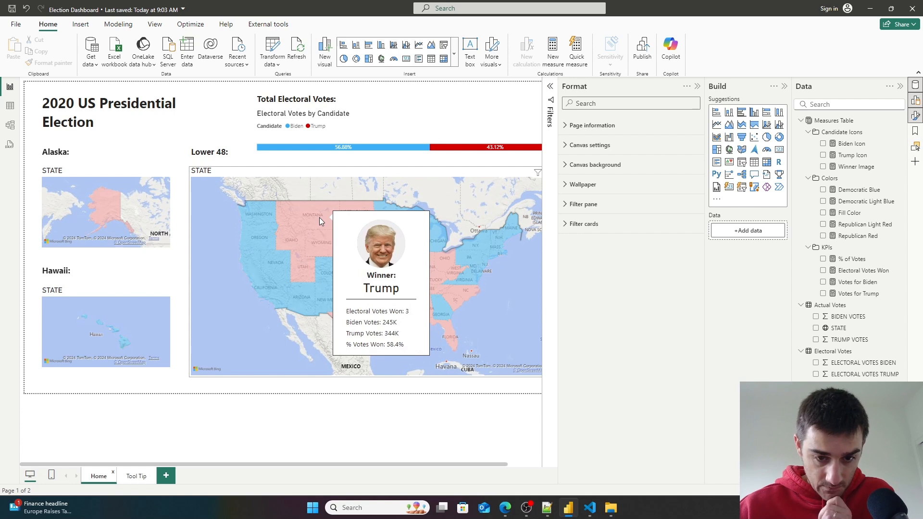
left_click(134, 476)
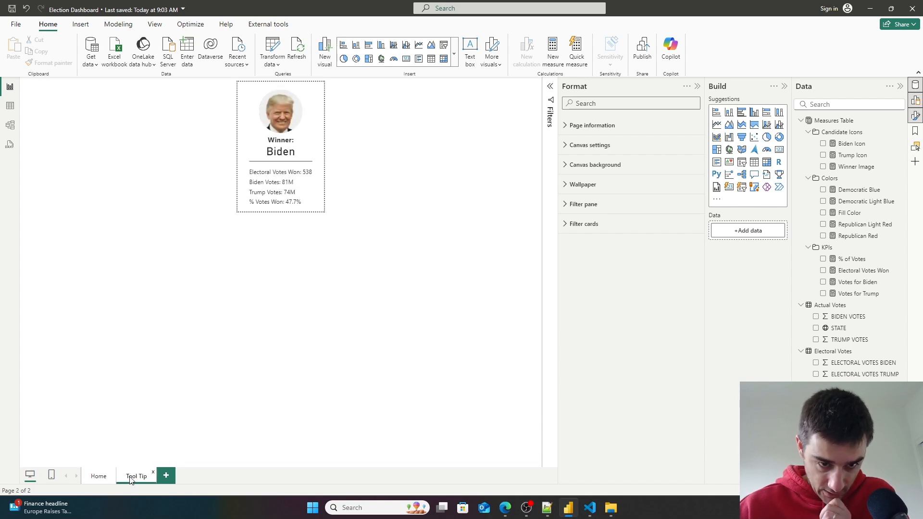
- Reselect the card and make the reference label titles bold at font size 9
left_click(304, 195)
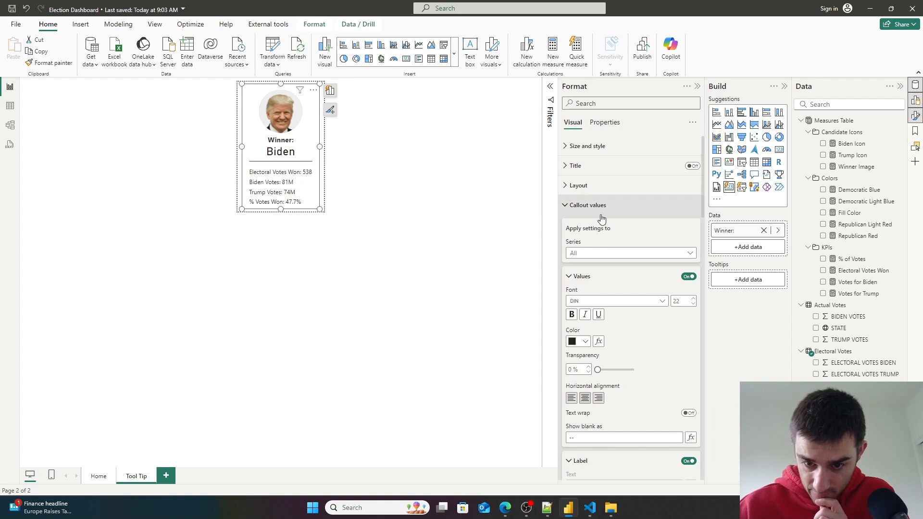
left_click(569, 277)
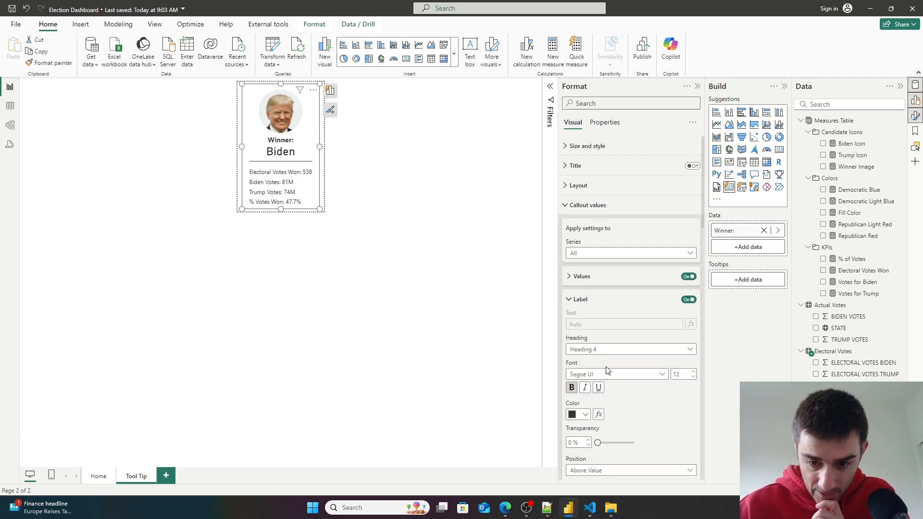
left_click(572, 388)
scroll(618, 341, "down", 10)
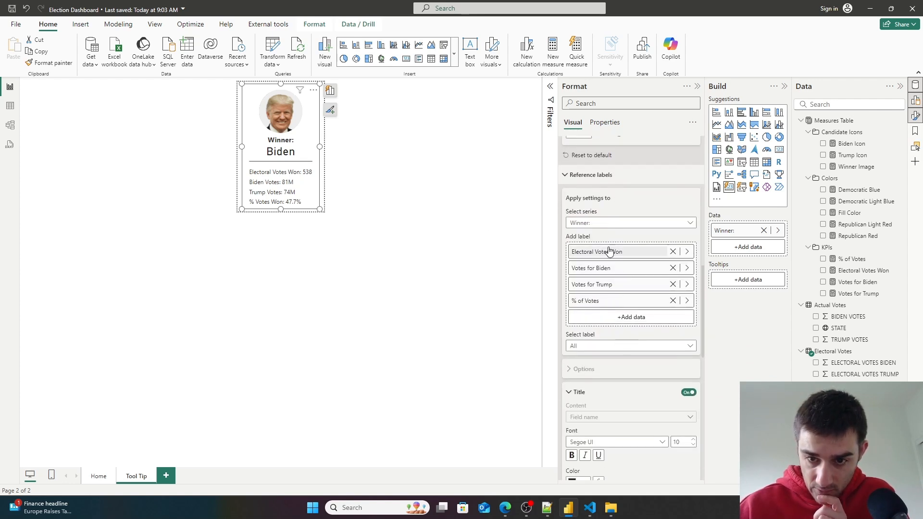
scroll(608, 321, "down", 4)
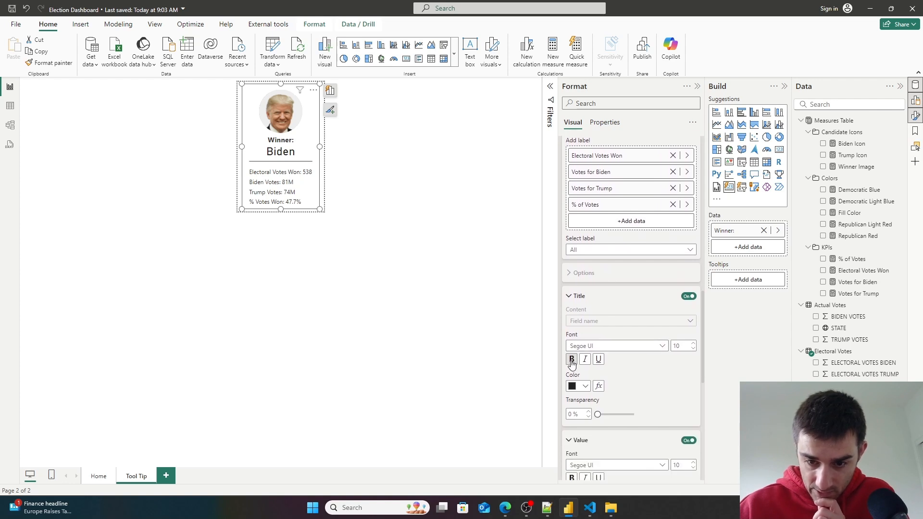
left_click(572, 360)
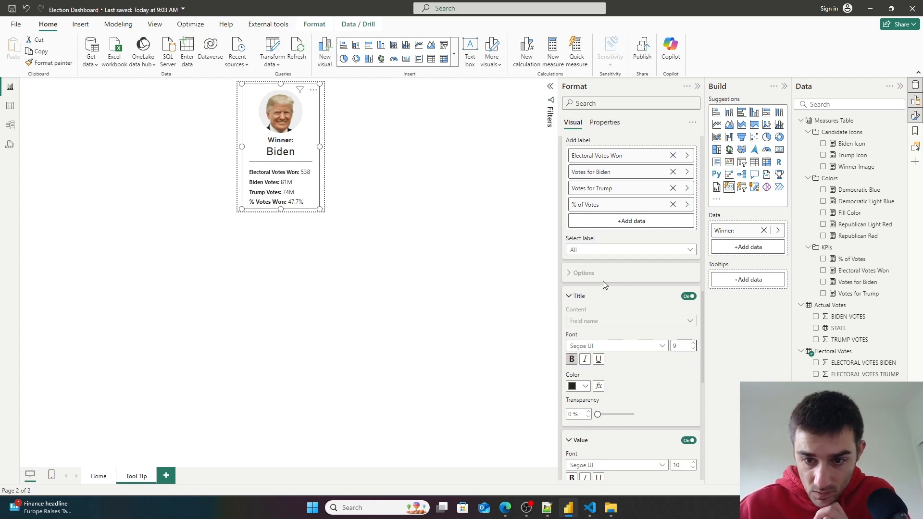
- Set the reference label value font size to 9
scroll(646, 355, "down", 3)
left_click(694, 372)
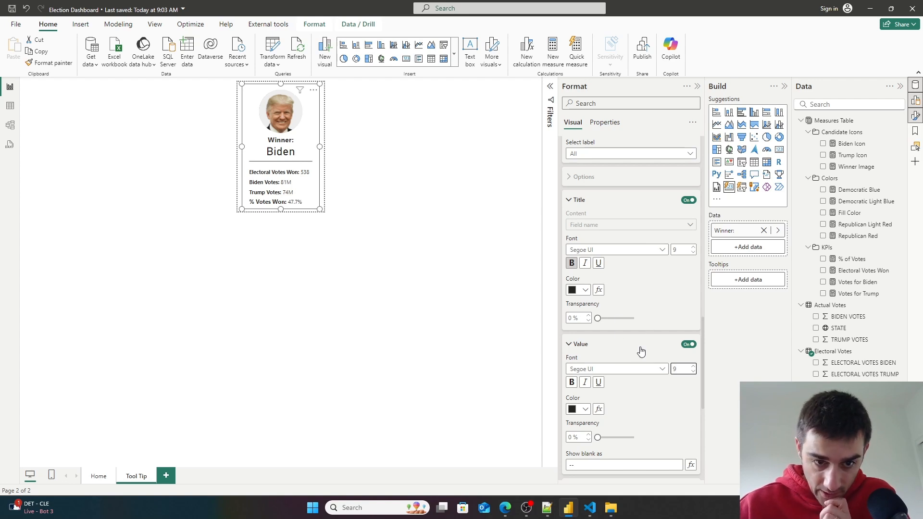
scroll(645, 345, "down", 5)
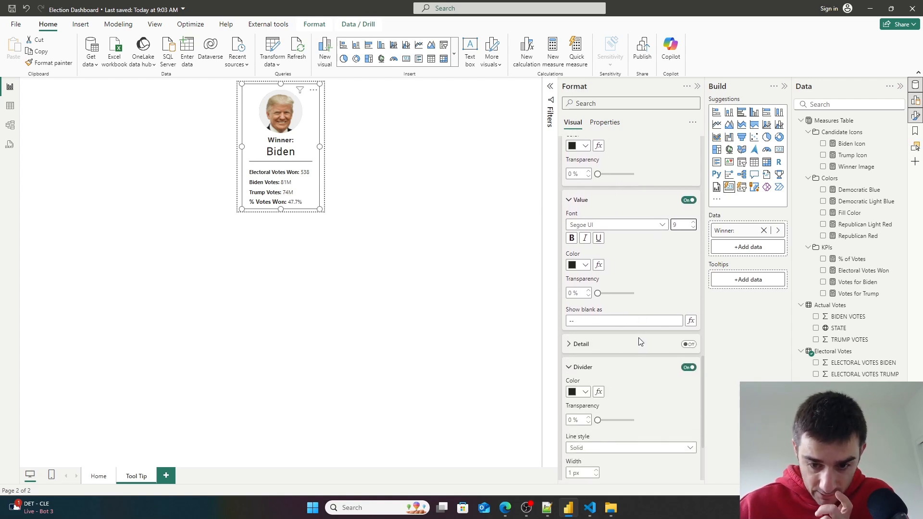
scroll(639, 340, "up", 8)
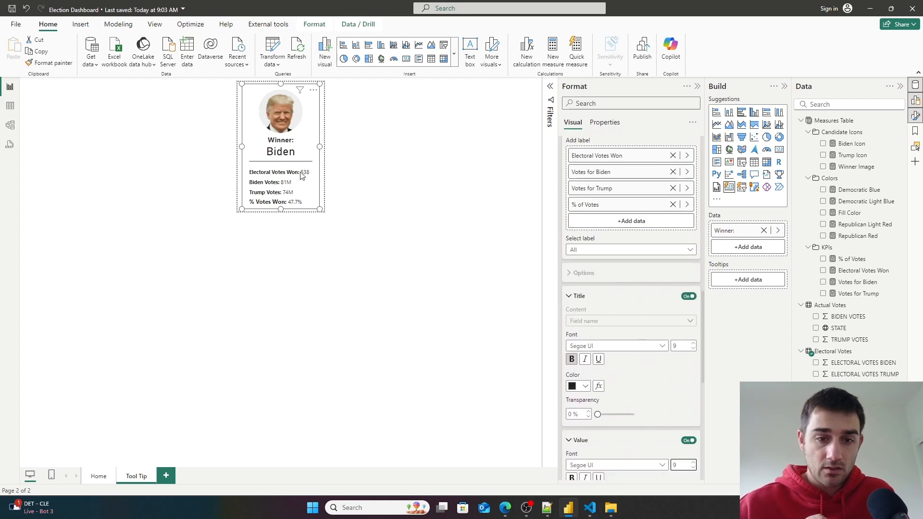
- Select the % of Votes reference label and set its title font size to 9
scroll(694, 391, "up", 2)
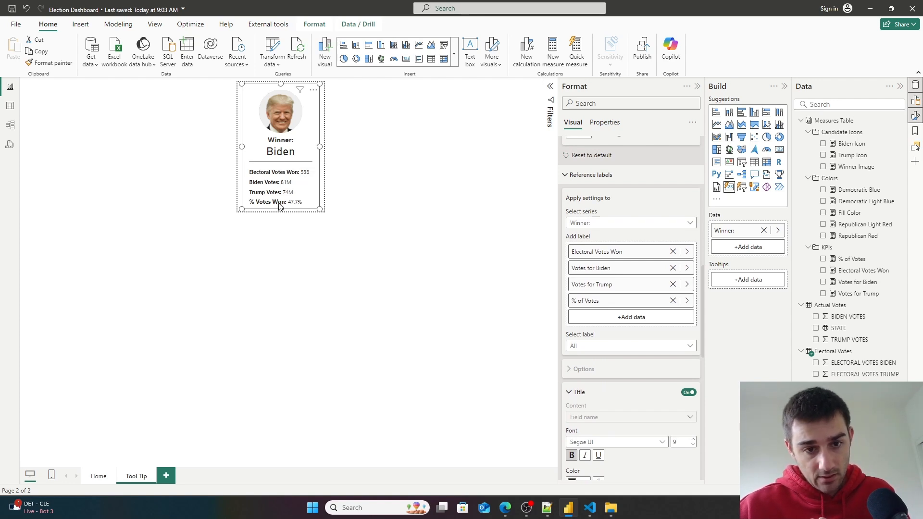
scroll(641, 402, "down", 1)
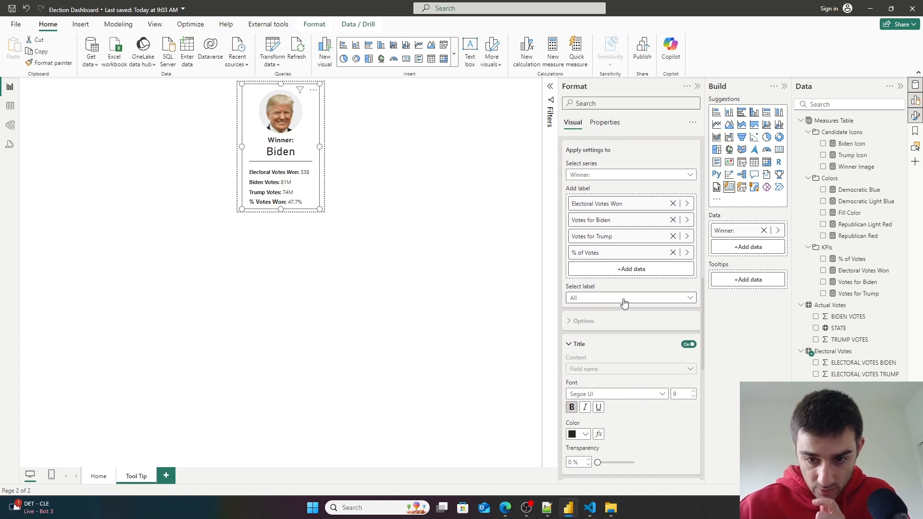
left_click(628, 298)
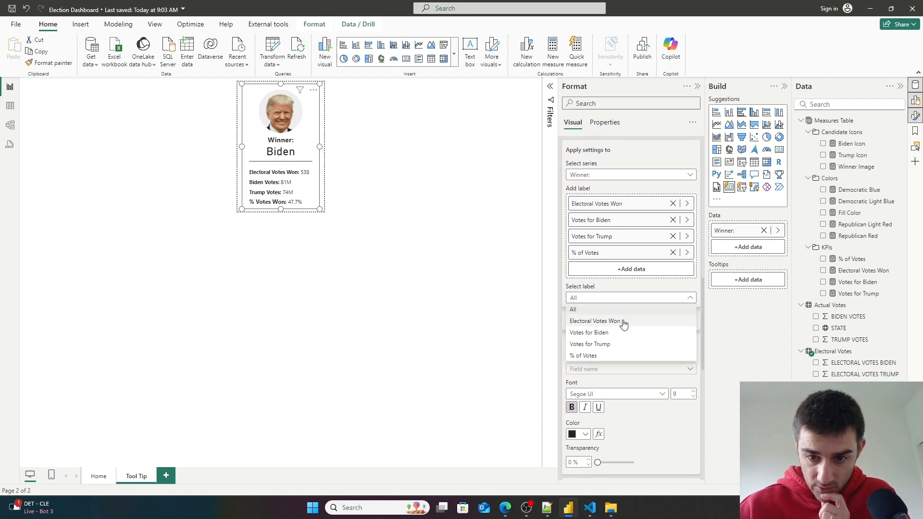
left_click(583, 354)
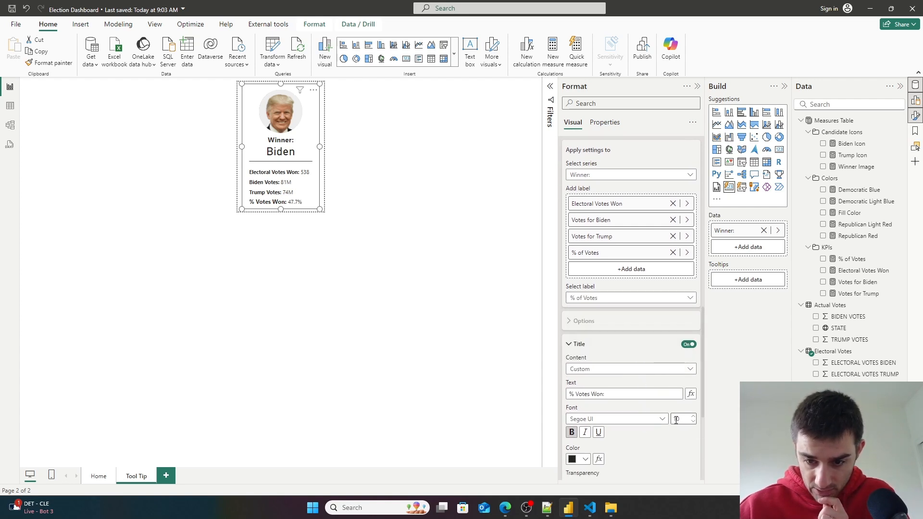
scroll(686, 417, "down", 1)
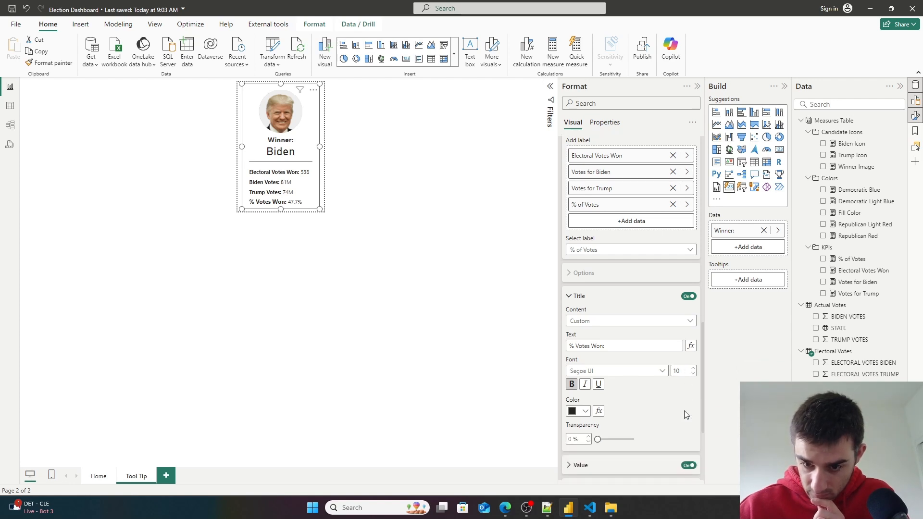
left_click(693, 373)
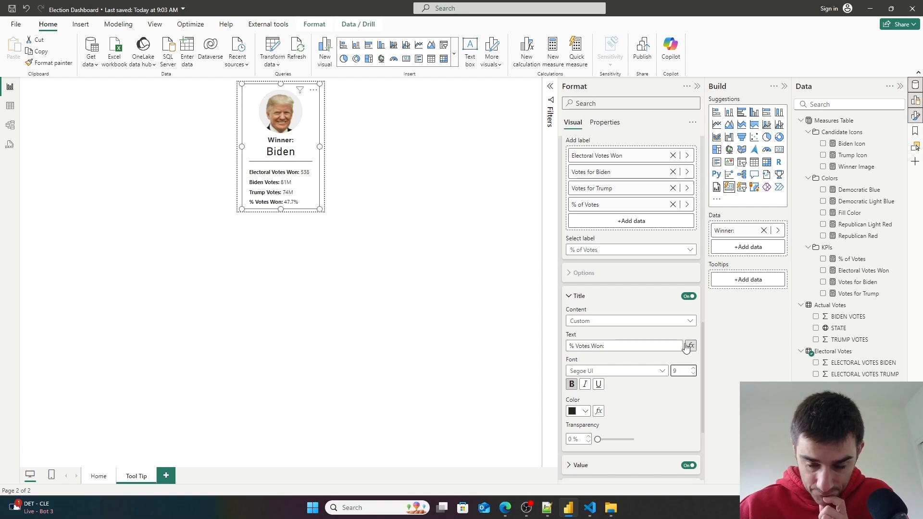
- Move the % of Votes reference label to second place, directly below Electoral Votes Won
left_click_drag(594, 204, 608, 166)
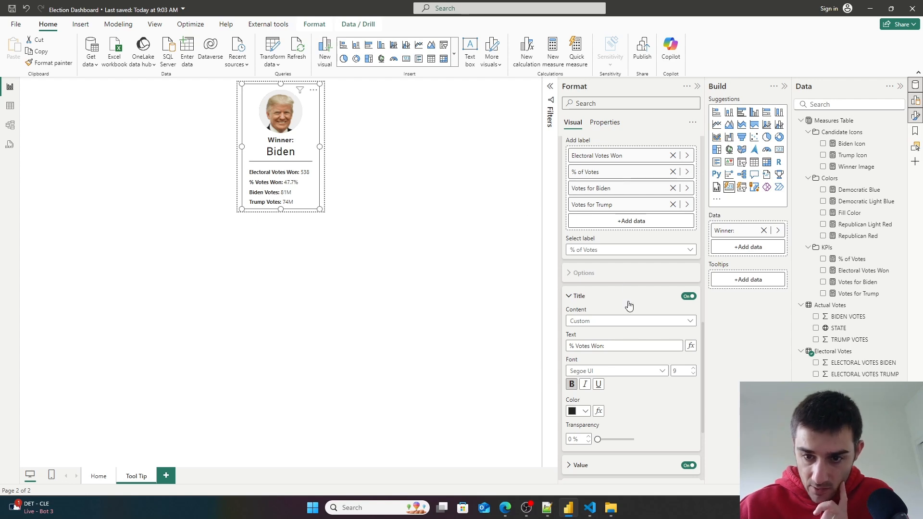
- Select the Votes for Biden reference label and rename its title to "Votes For Biden:"
left_click(598, 250)
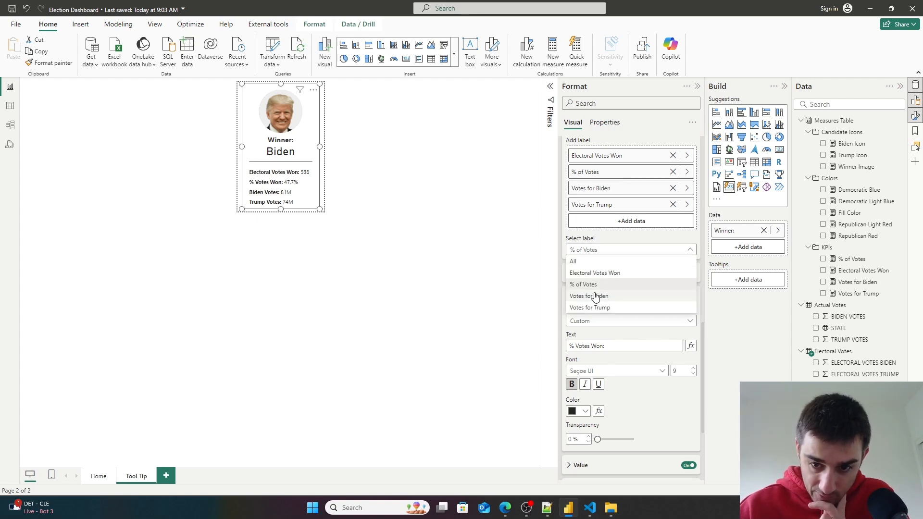
left_click(598, 295)
left_click(586, 346)
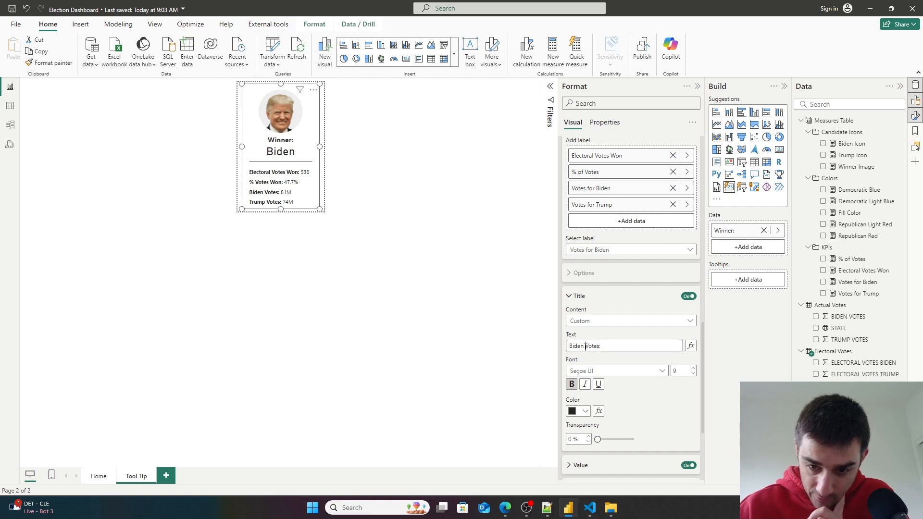
left_click_drag(585, 346, 565, 346)
key("BackSpace")
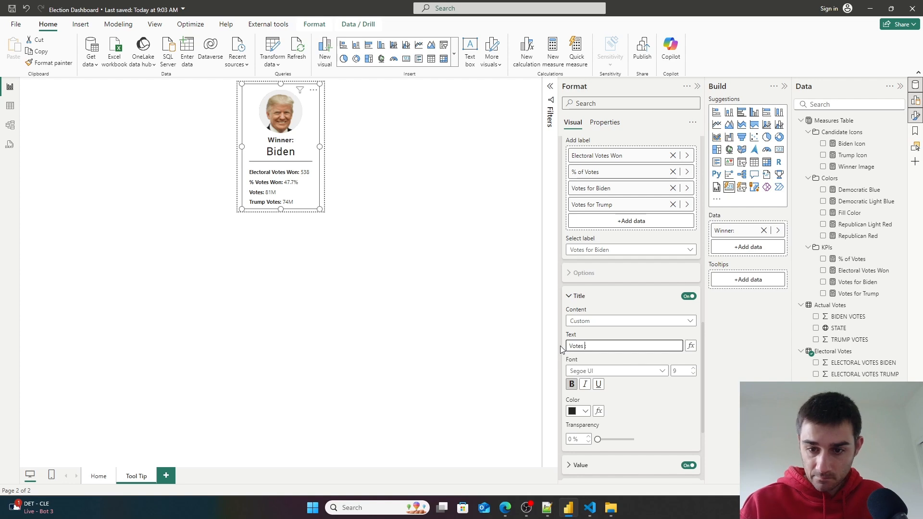
type("or Biden")
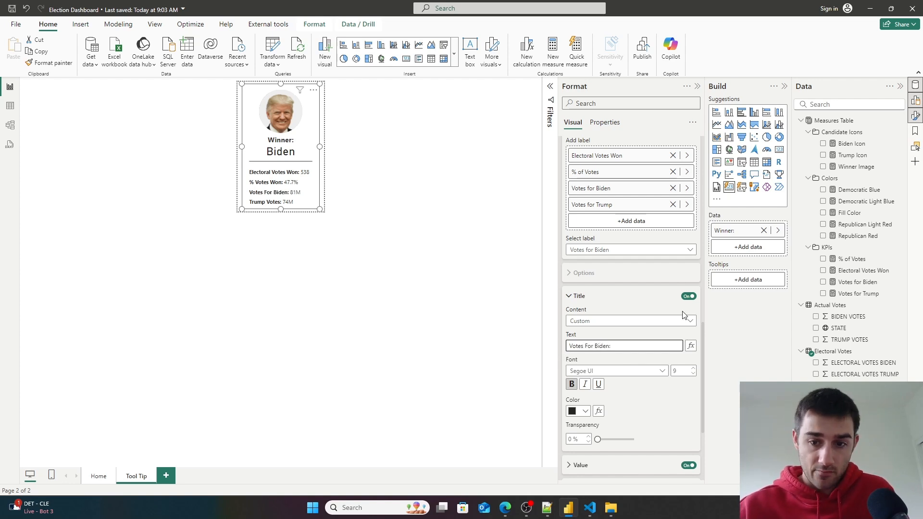
type(":")
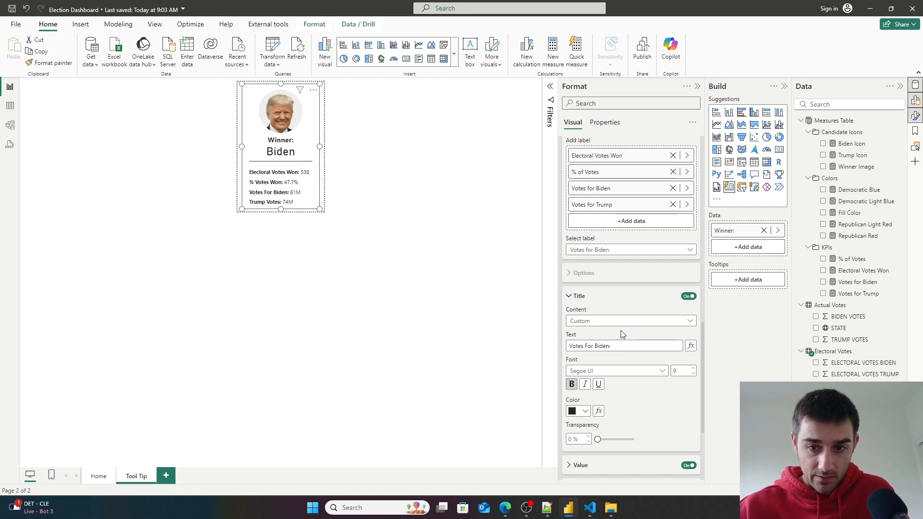
- Select the Votes for Trump reference label and rename its title to "Votes For Trump:"
left_click(607, 207)
left_click(596, 206)
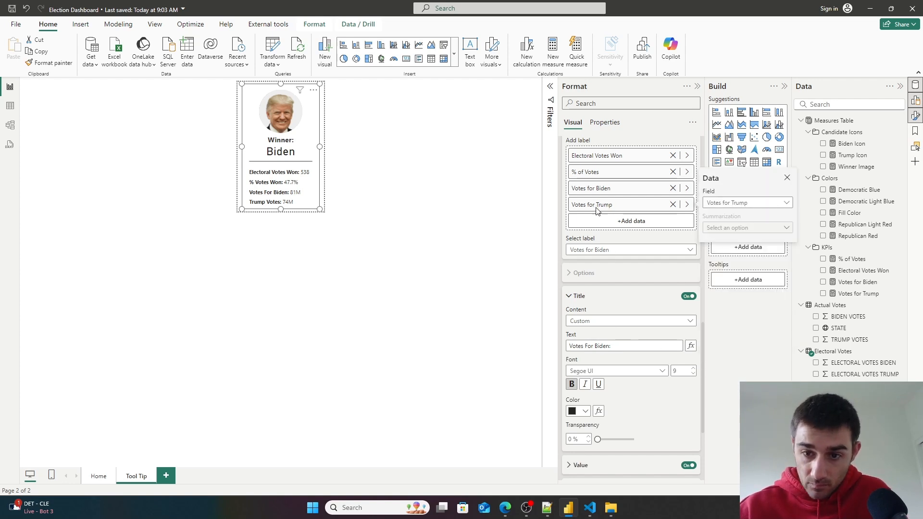
left_click(626, 251)
left_click(591, 307)
left_click(587, 346)
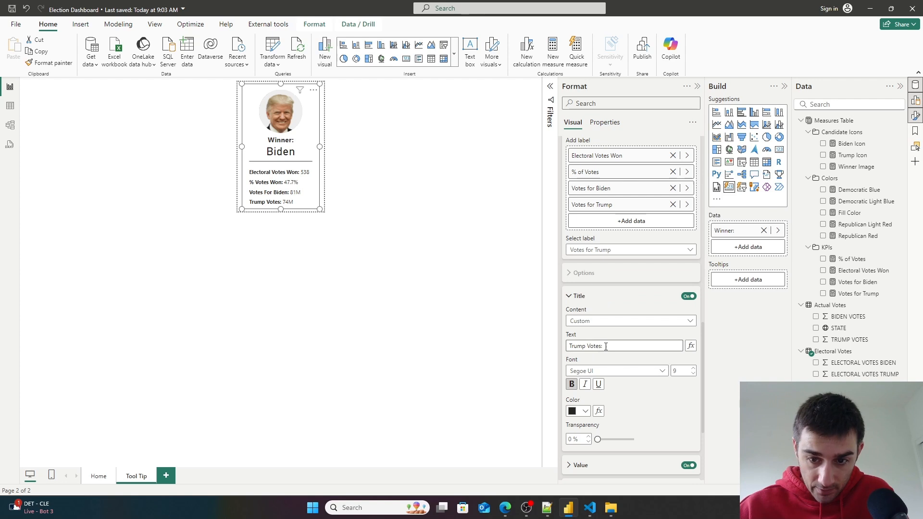
left_click_drag(587, 347, 561, 349)
key("BackSpace")
type("For Trump:")
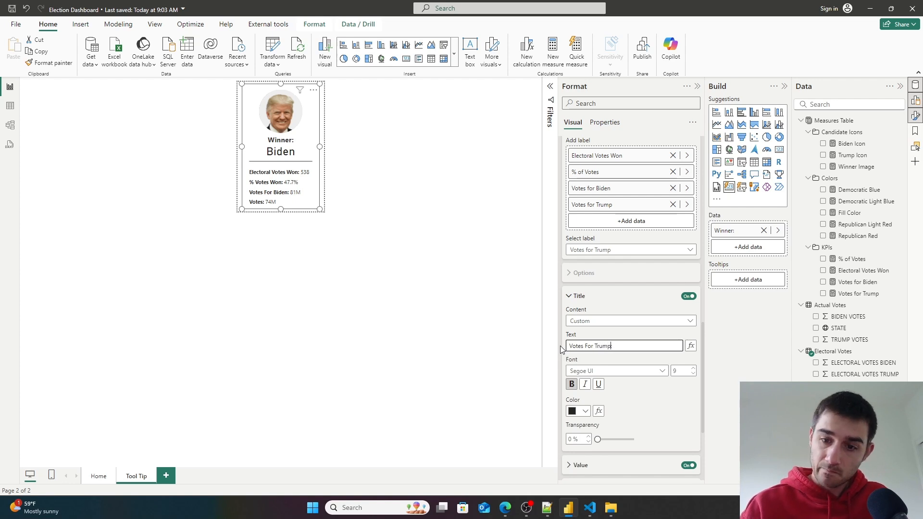
- Preview the tooltip by hovering over a state on the Home page map, then return to the Tool Tip page
left_click(352, 346)
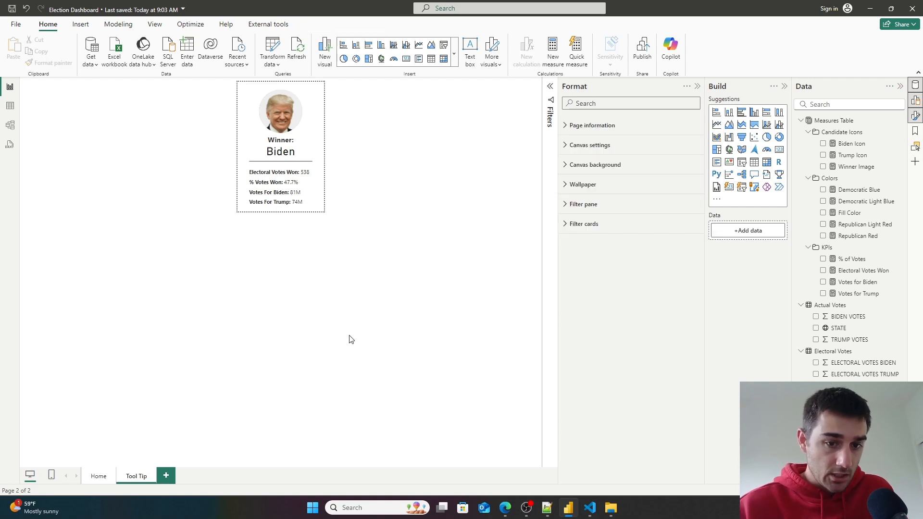
left_click(98, 476)
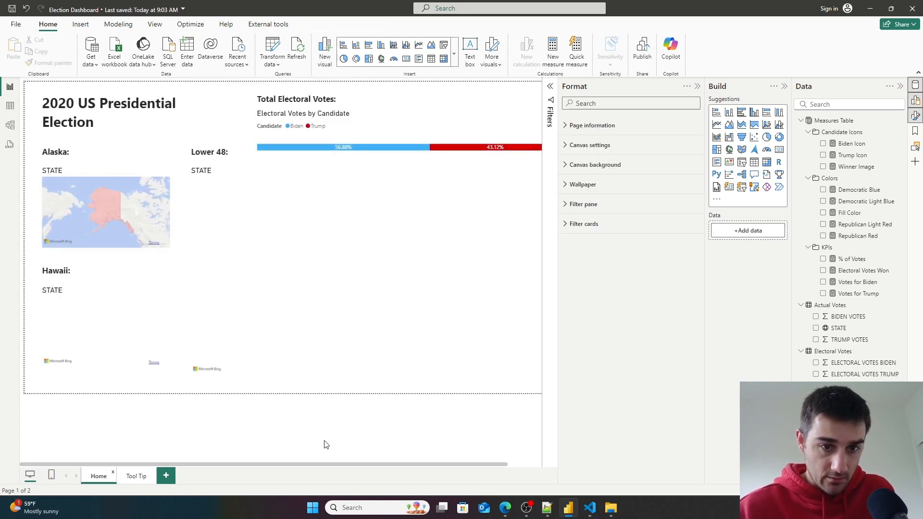
mouse_move(258, 214)
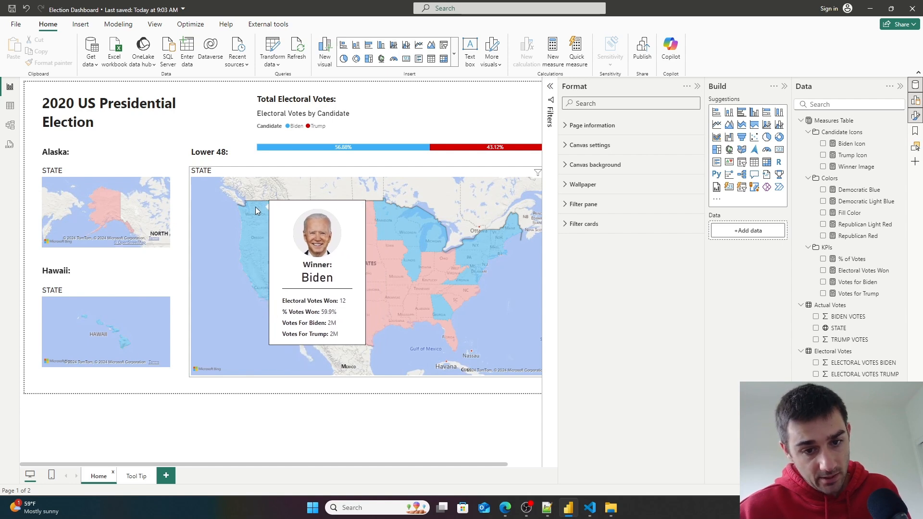
left_click(136, 475)
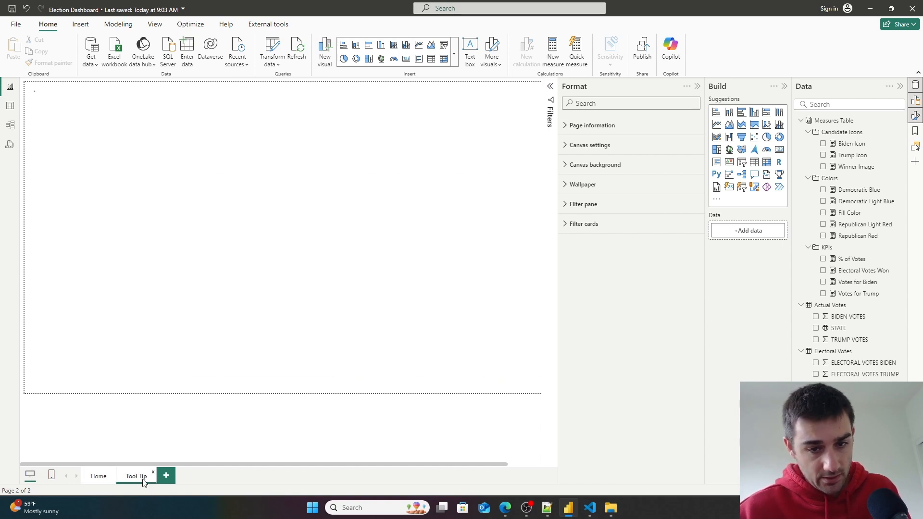
- Make the card's callout value text bold and check the tooltip on the Home page before returning
left_click(312, 144)
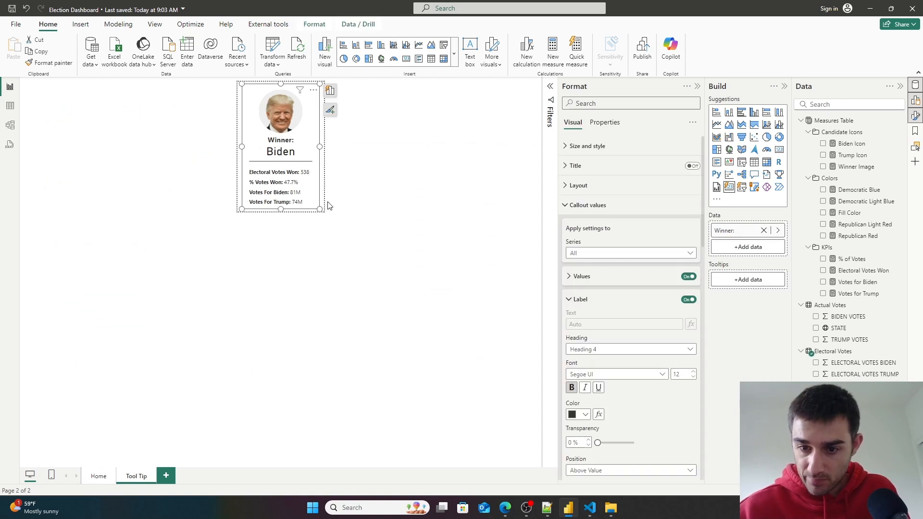
left_click(569, 277)
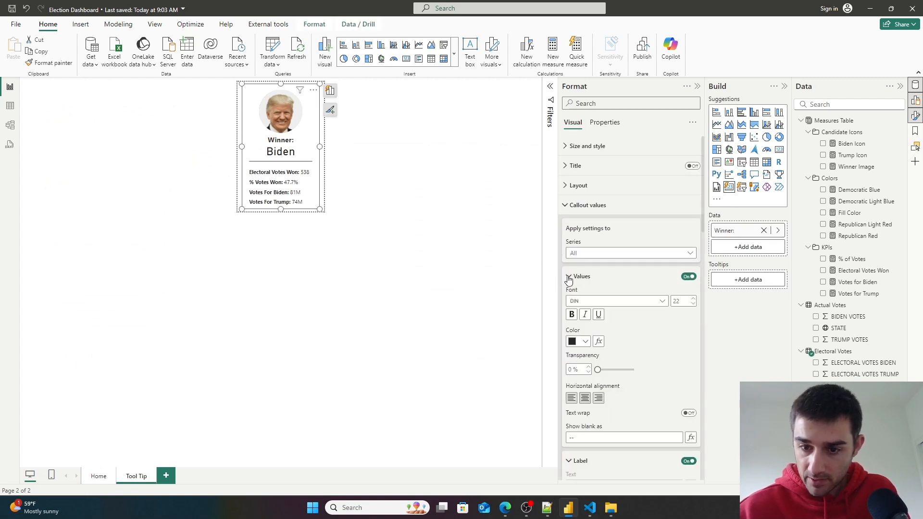
left_click(573, 315)
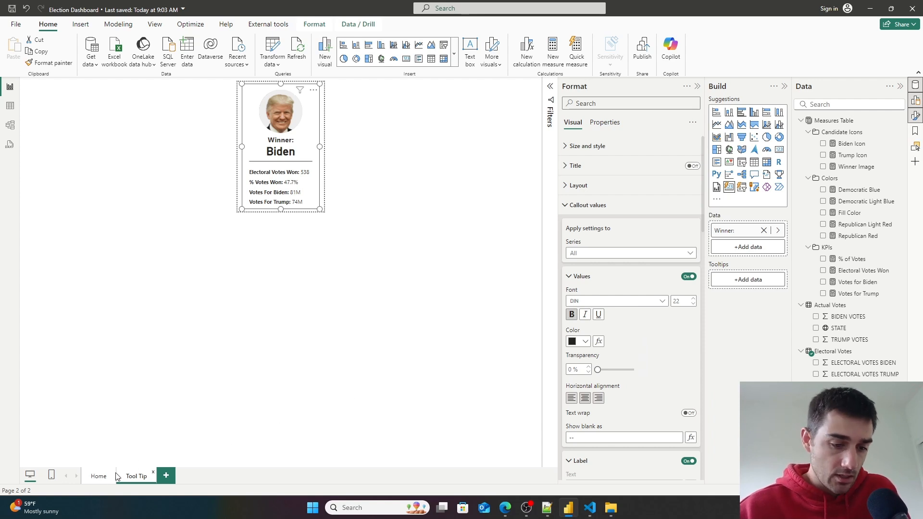
left_click(99, 476)
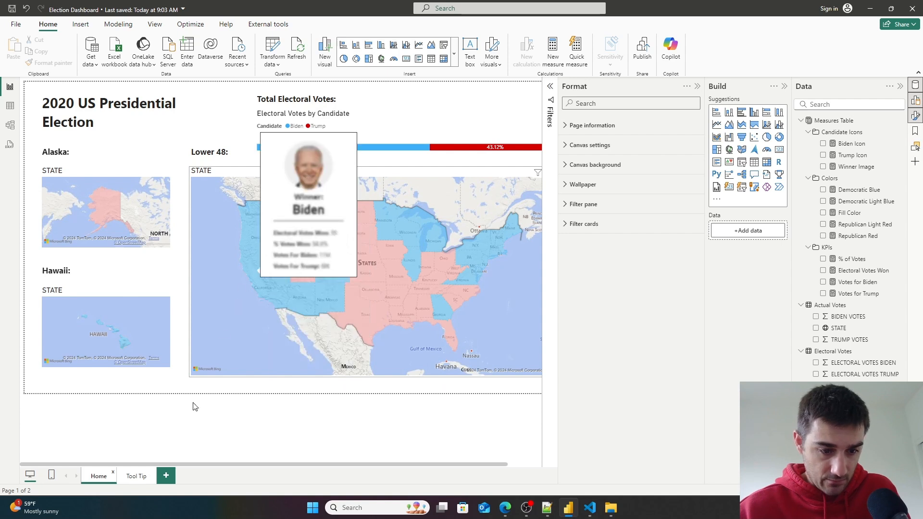
left_click(143, 477)
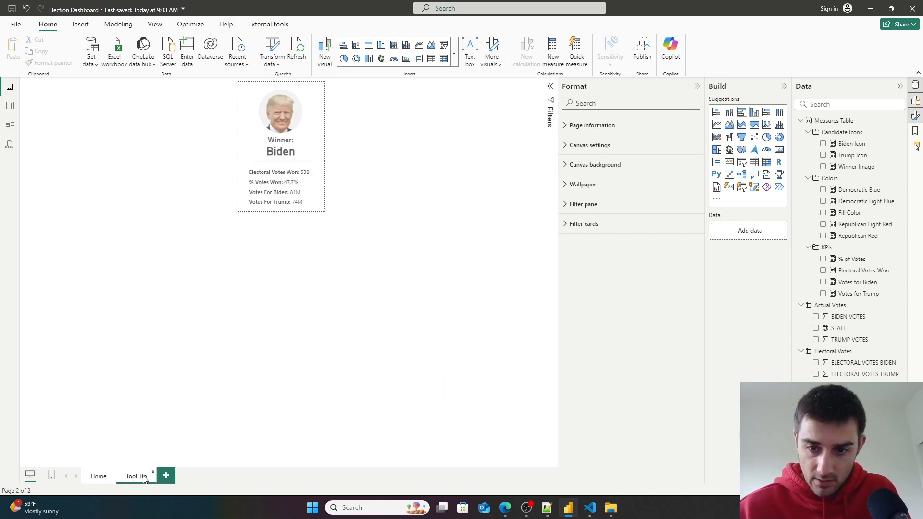
- Search the card's image settings and set the image position to Below text
left_click(308, 139)
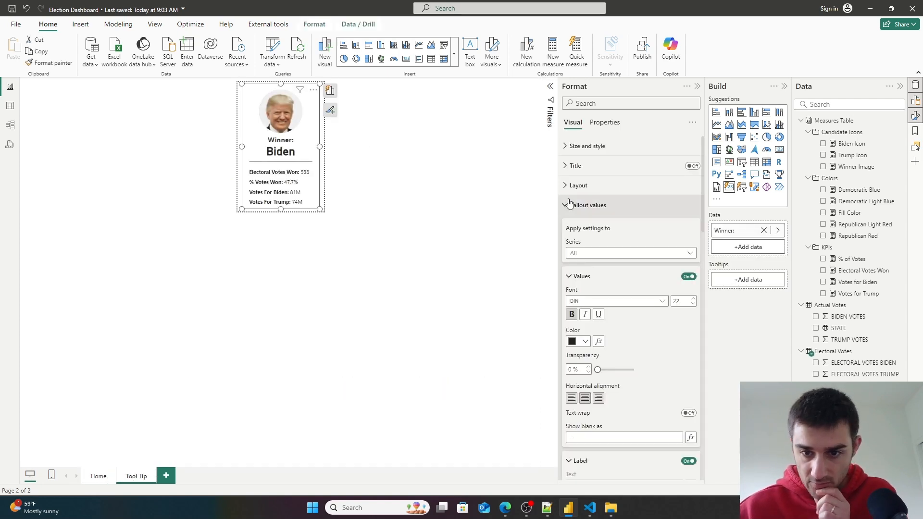
left_click(598, 103)
type("im")
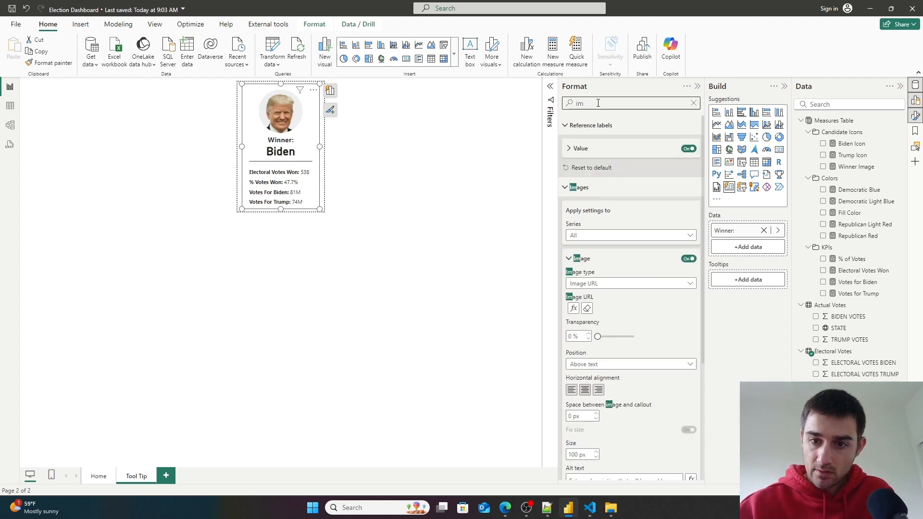
left_click(635, 364)
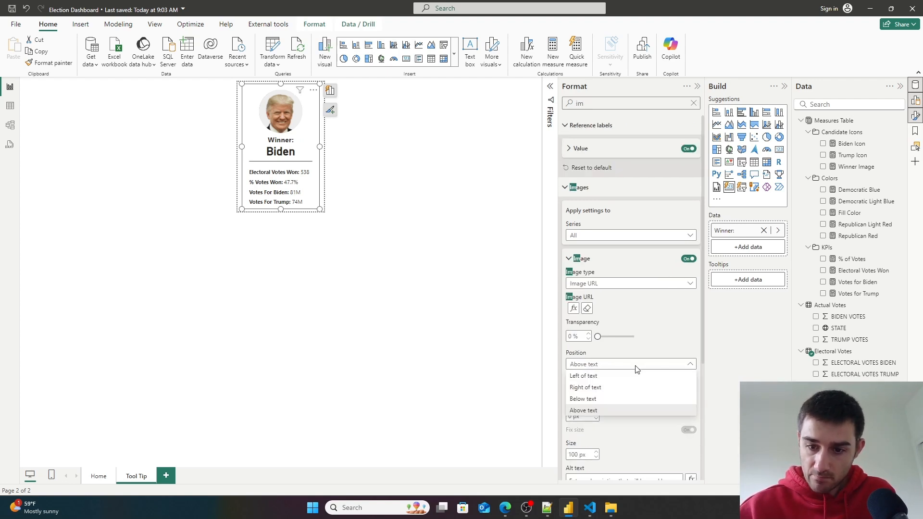
left_click(627, 399)
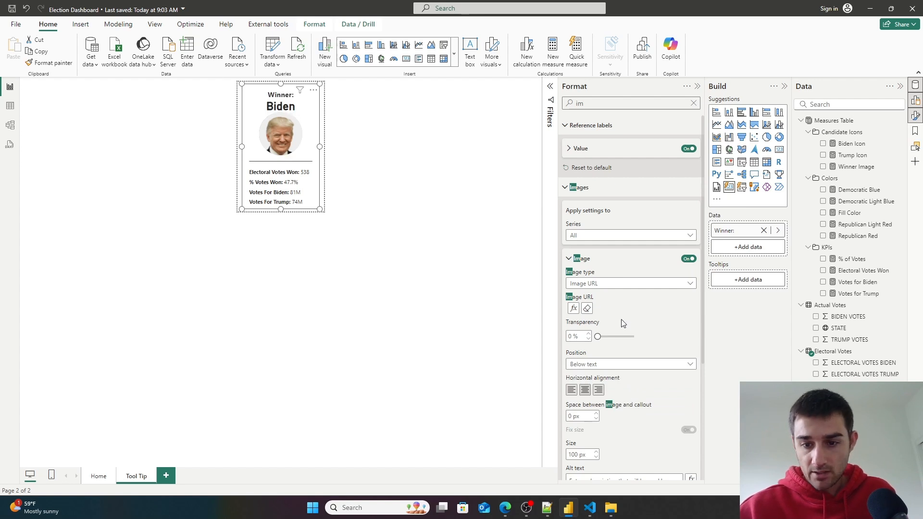
- Set the image size to 84 px and the space between image and callout to 6 px
left_click(596, 457)
left_click(596, 457)
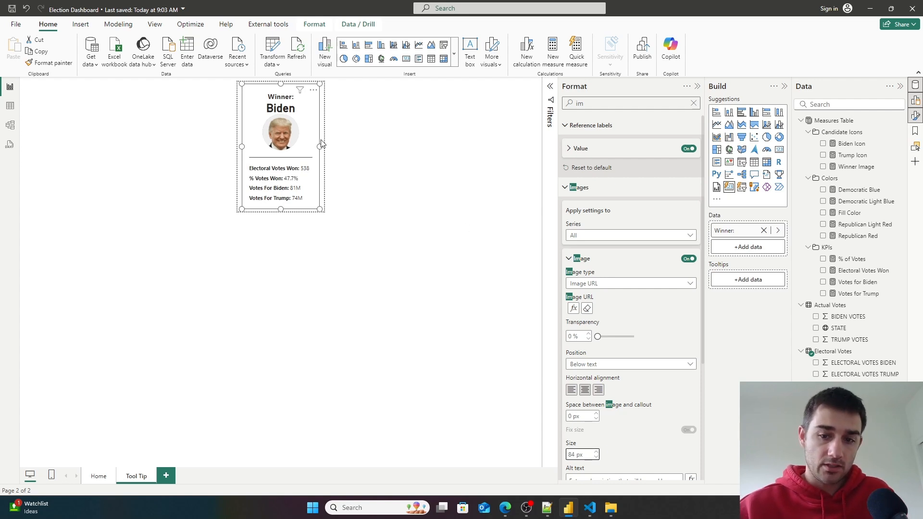
left_click(596, 416)
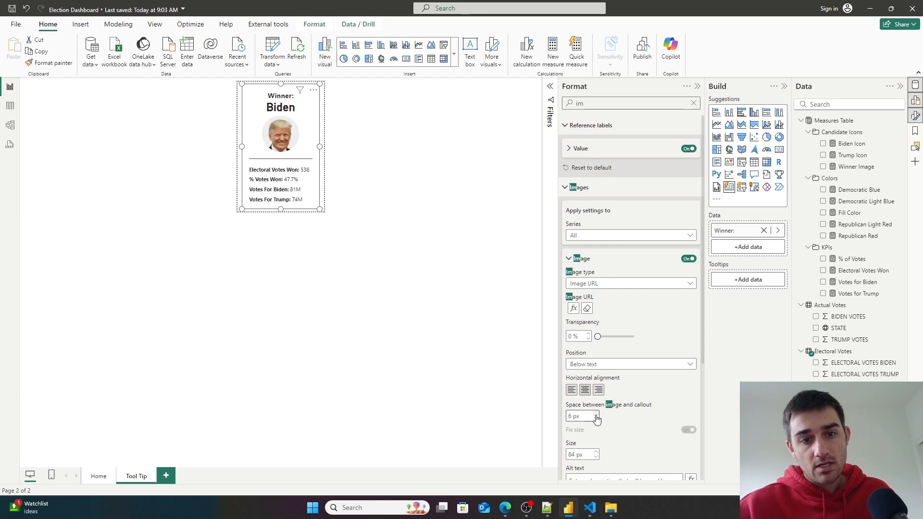
left_click(694, 103)
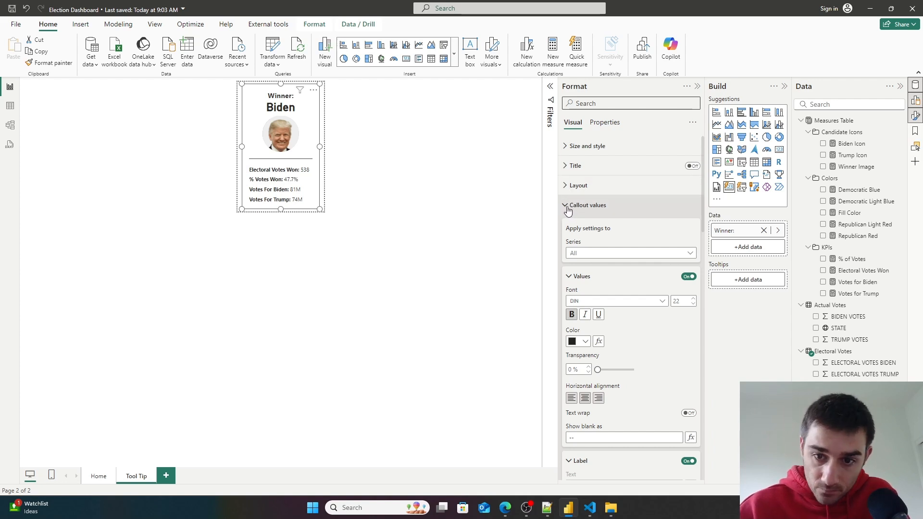
- Set the callout label font size to 18, then preview the tooltip on the Home page
left_click(566, 206)
left_click(566, 206)
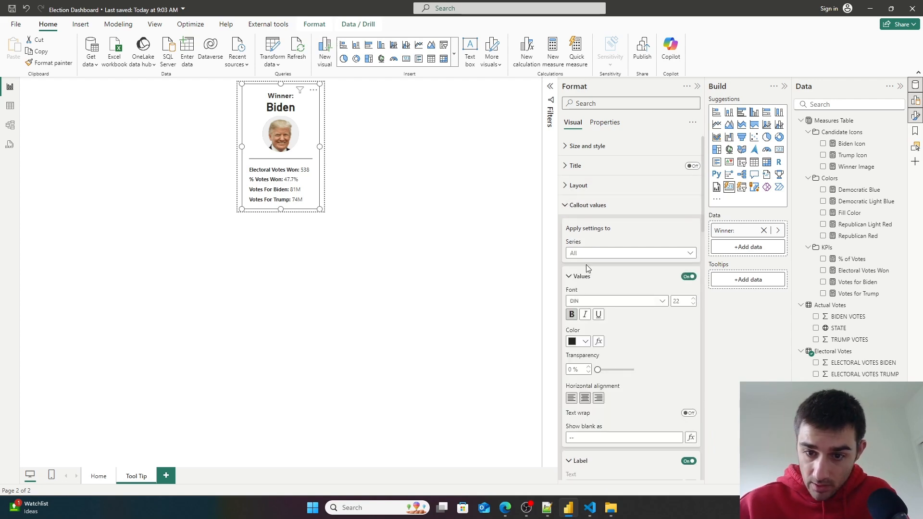
scroll(611, 284, "down", 2)
scroll(625, 356, "down", 1)
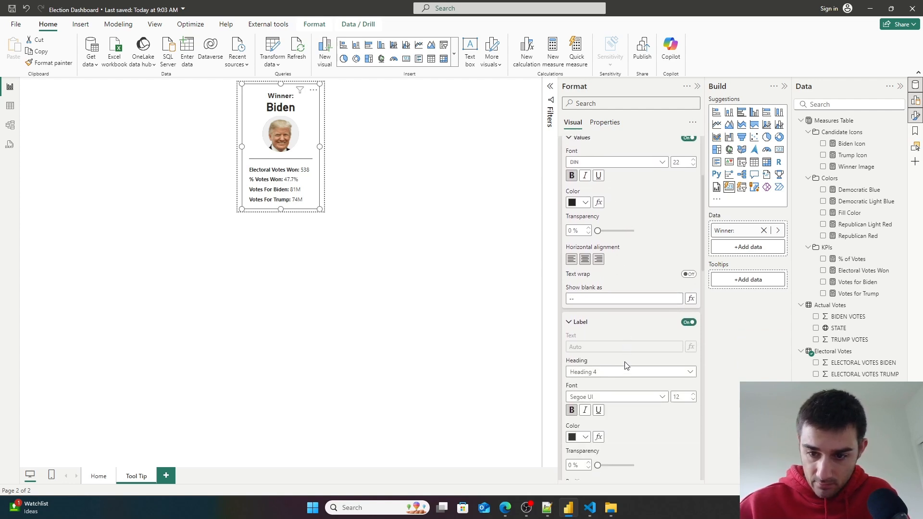
left_click(694, 389)
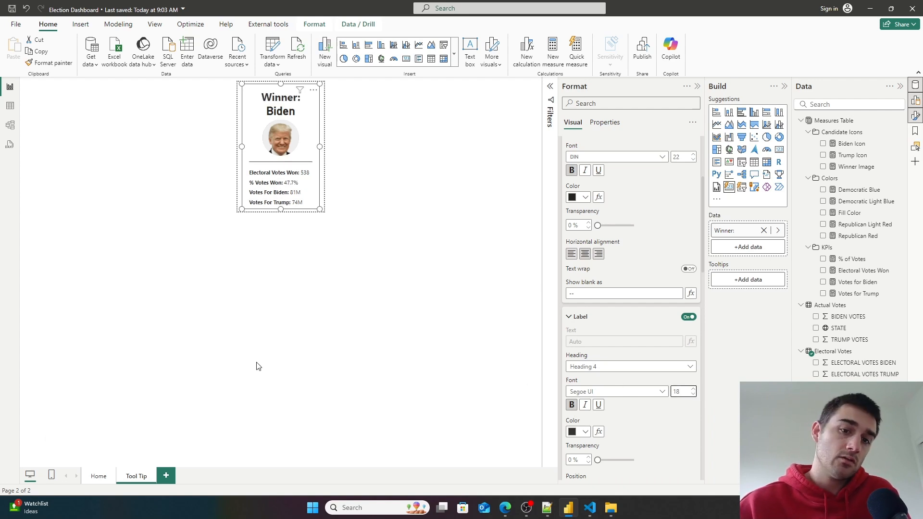
left_click(200, 323)
left_click(99, 477)
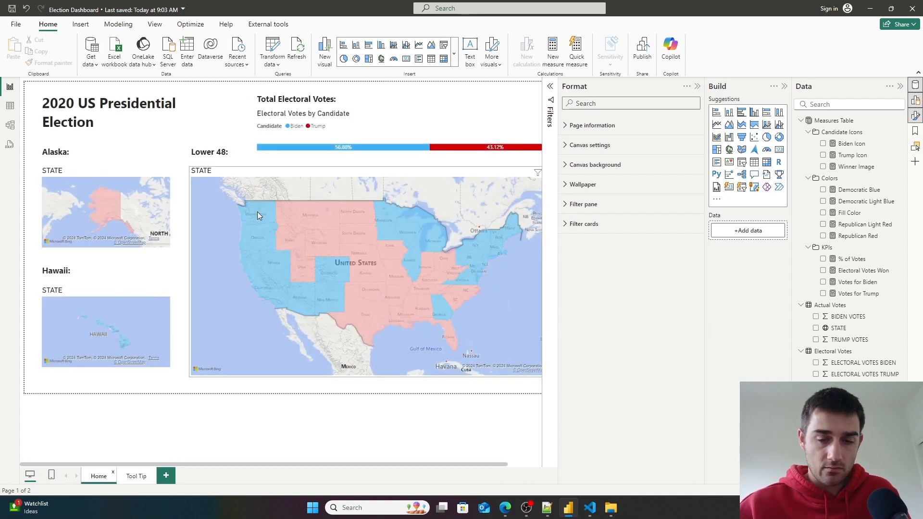
- Preview the map tooltip on the Home page, then return to the Tool Tip page and review the winner card's reference label settings
mouse_move(293, 210)
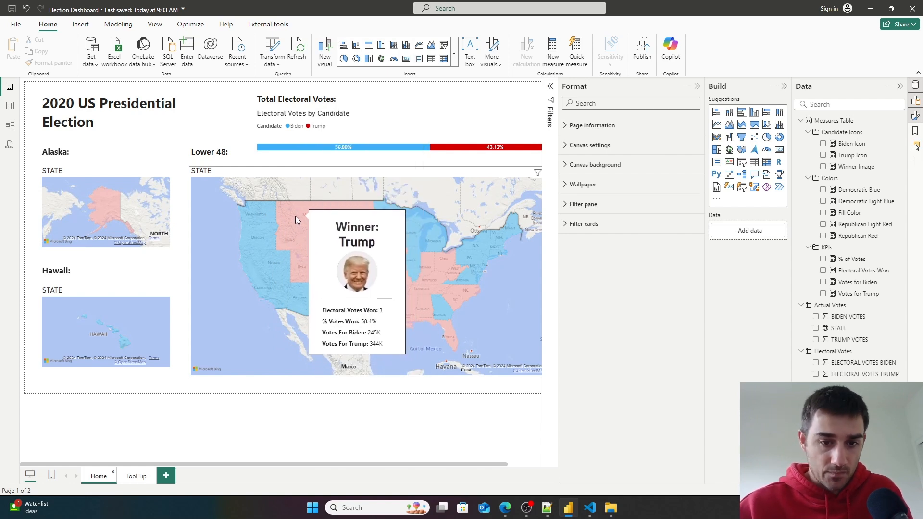
left_click(135, 476)
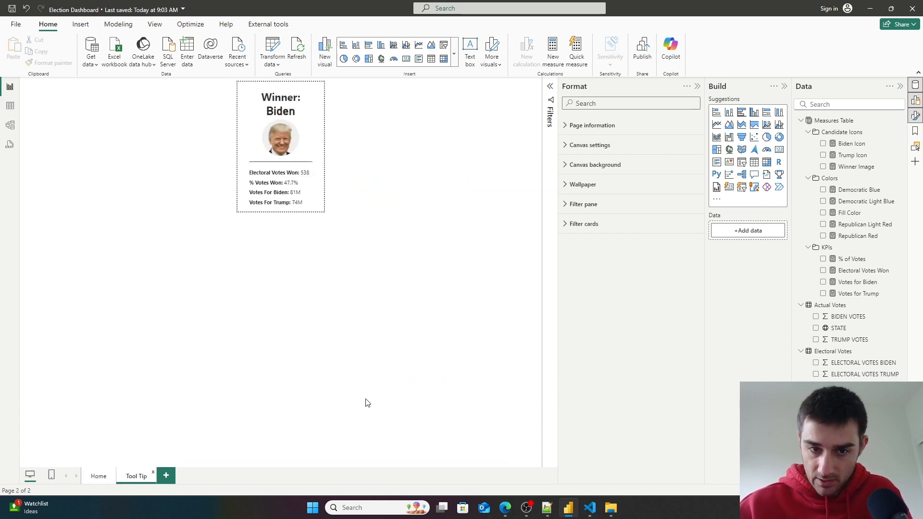
left_click(310, 159)
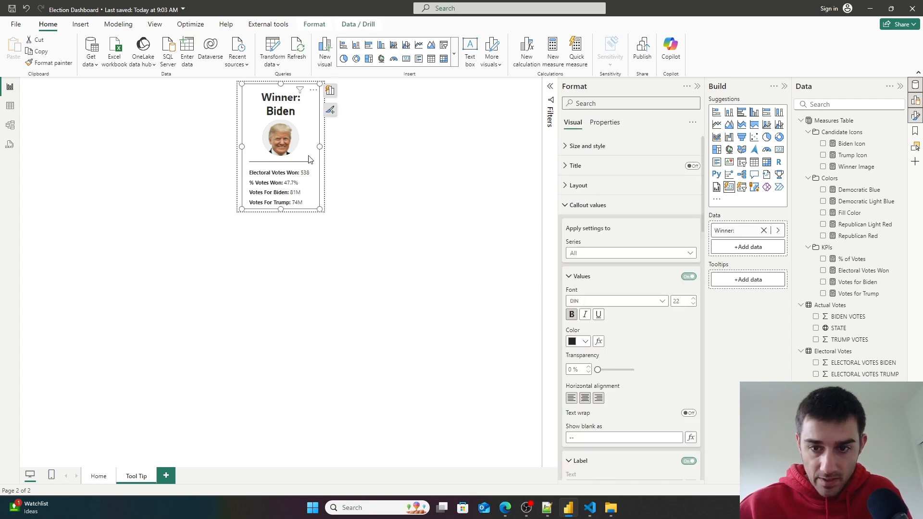
scroll(639, 365, "down", 3)
scroll(644, 375, "down", 10)
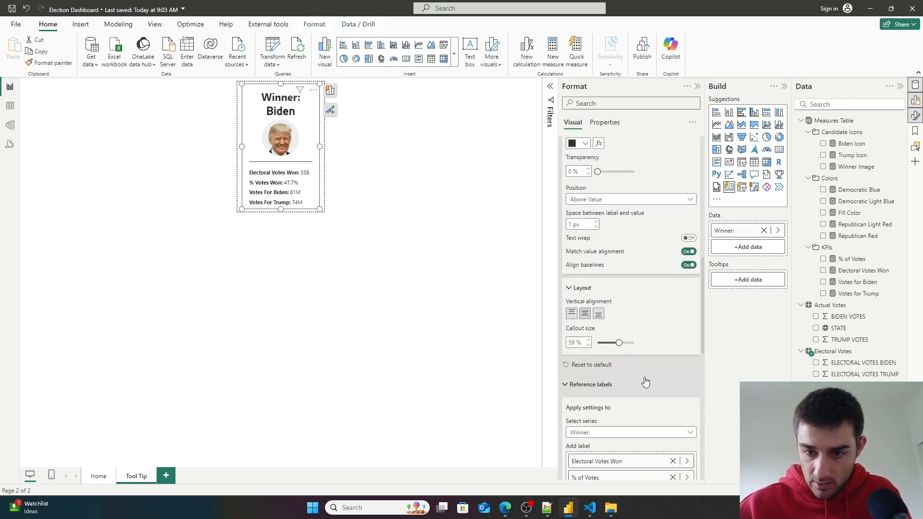
scroll(640, 327, "down", 6)
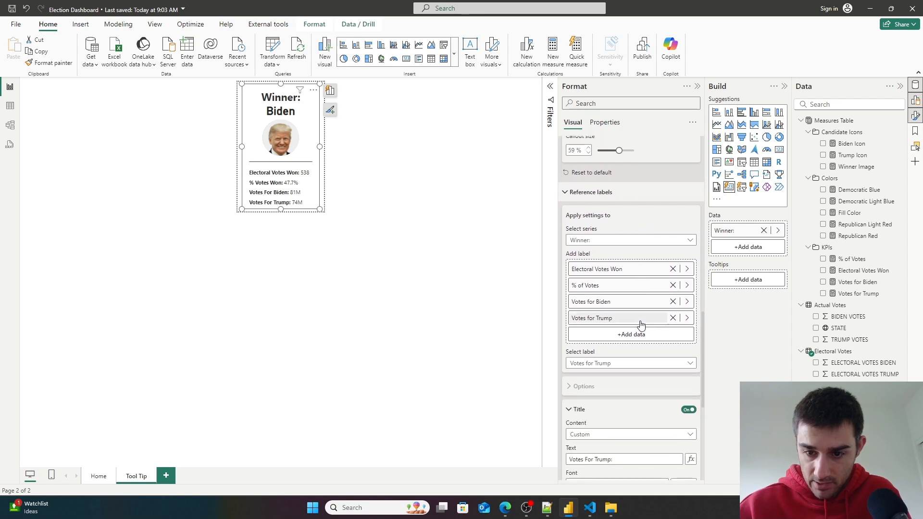
scroll(642, 325, "up", 3)
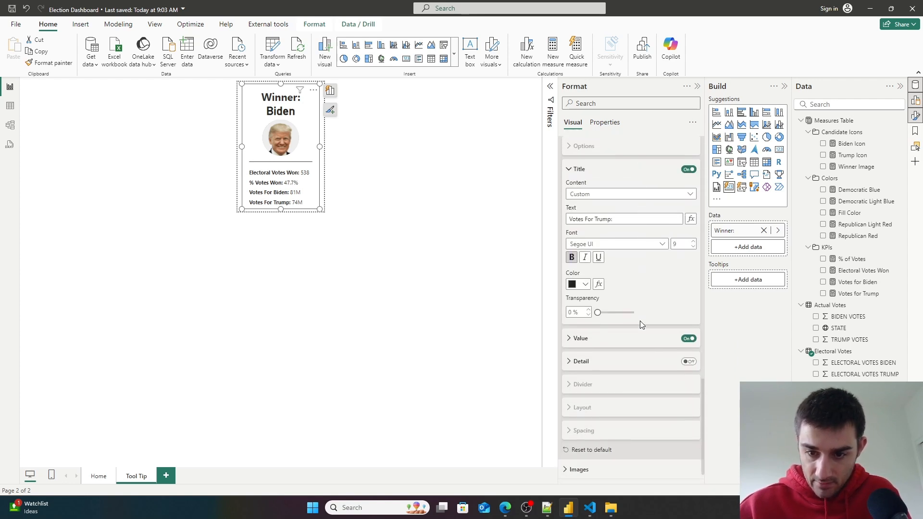
scroll(614, 277, "down", 3)
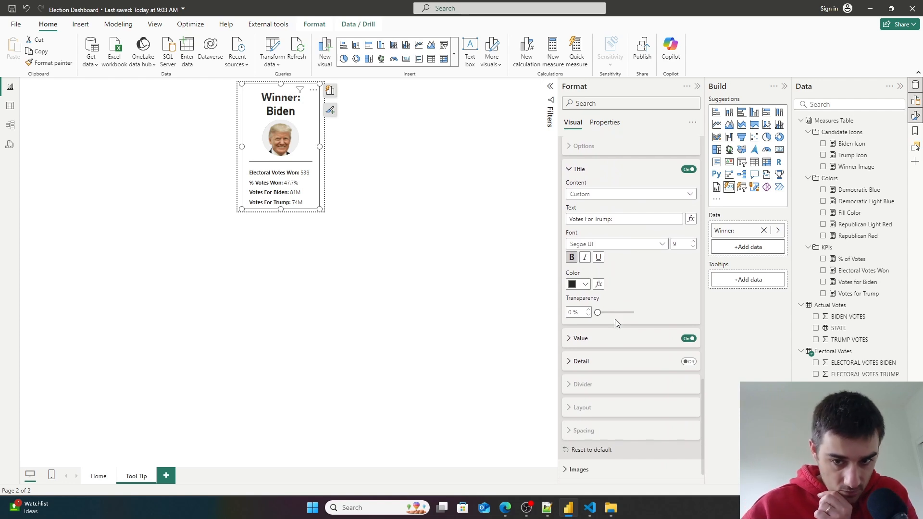
scroll(625, 337, "up", 3)
scroll(631, 347, "up", 3)
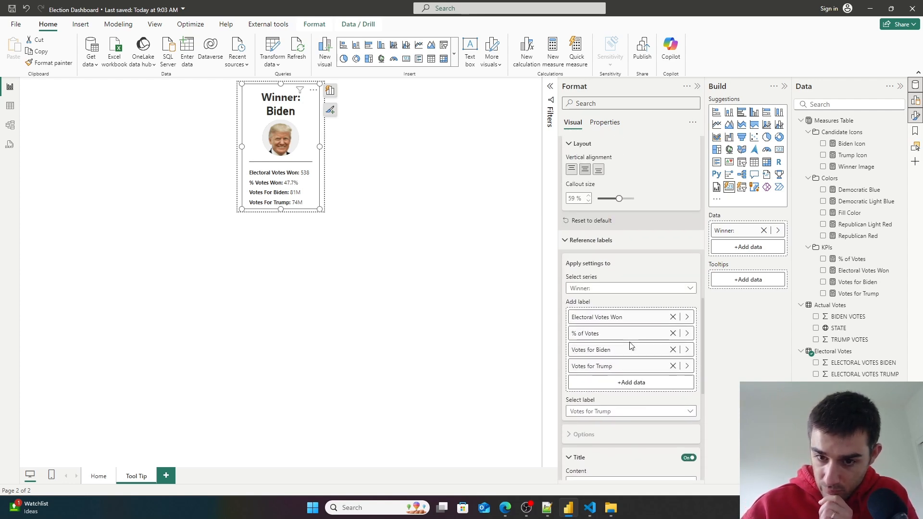
scroll(602, 327, "down", 4)
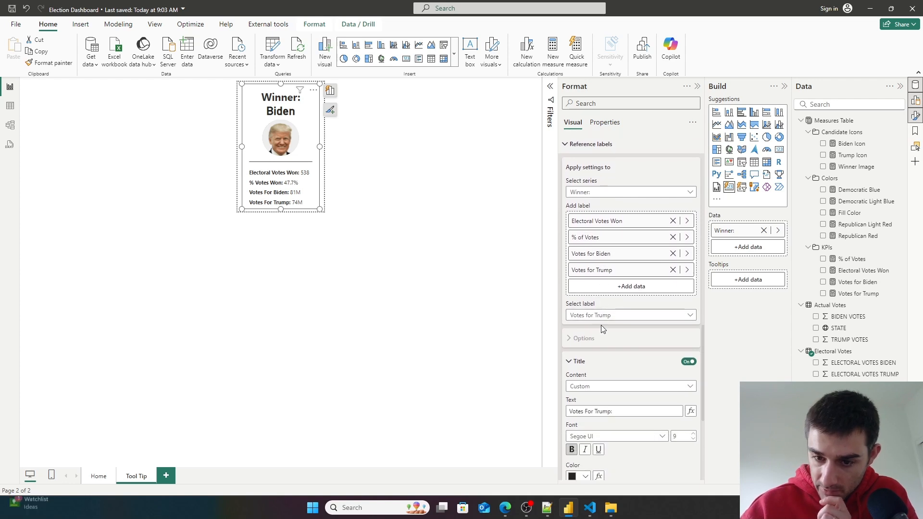
scroll(602, 307, "up", 1)
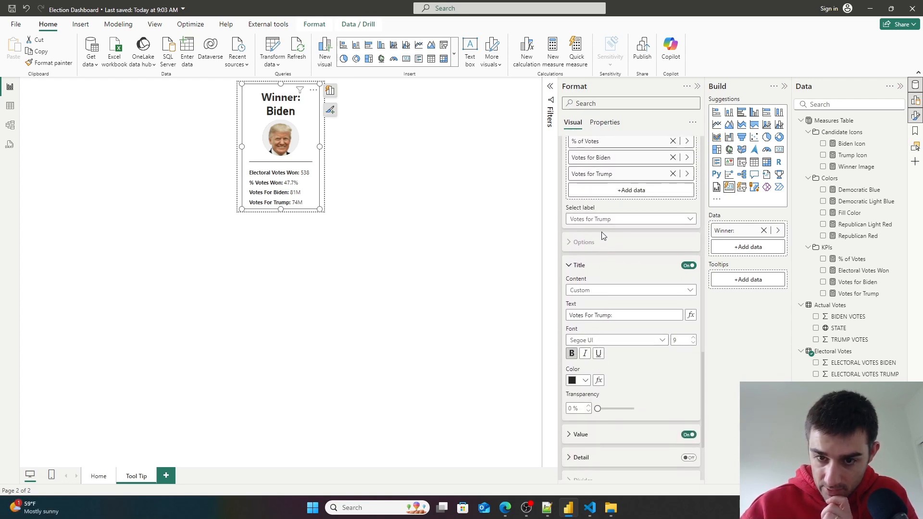
- Set the reference labels' selected label to All
left_click(601, 220)
left_click(600, 231)
scroll(639, 390, "down", 4)
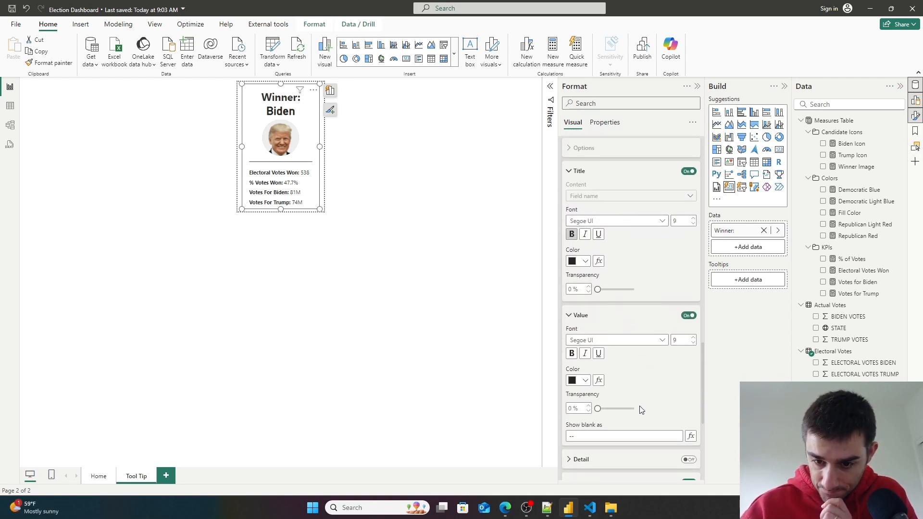
scroll(608, 349, "down", 2)
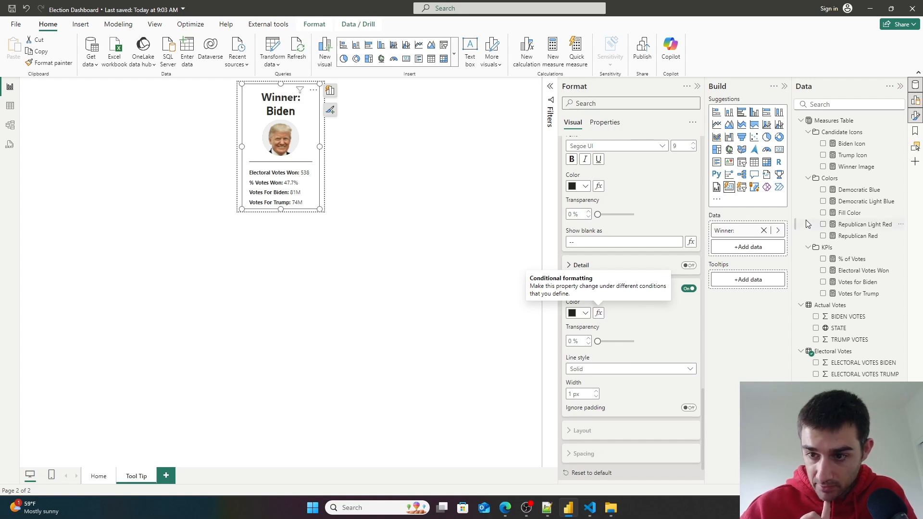
- Copy the Fill Color measure's formula into a new measure named Dark Fill Color
left_click(853, 213)
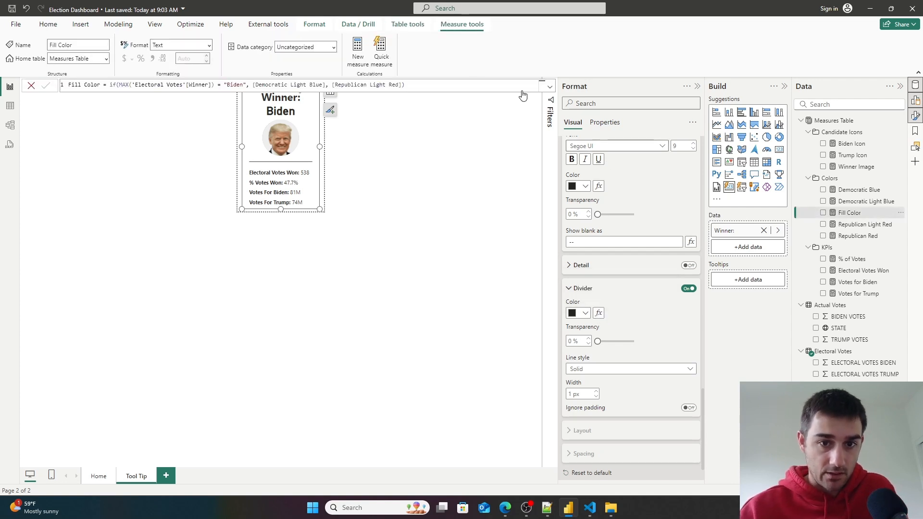
left_click(473, 84)
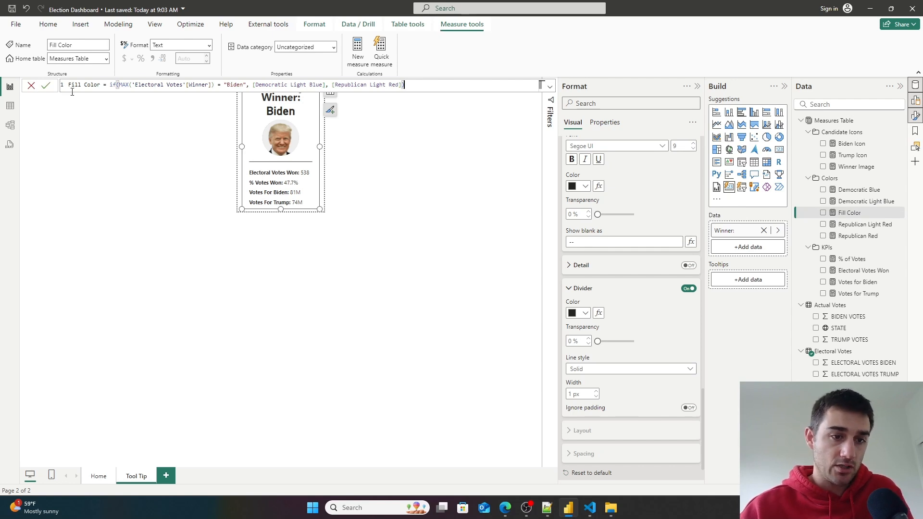
left_click_drag(404, 85, 31, 83)
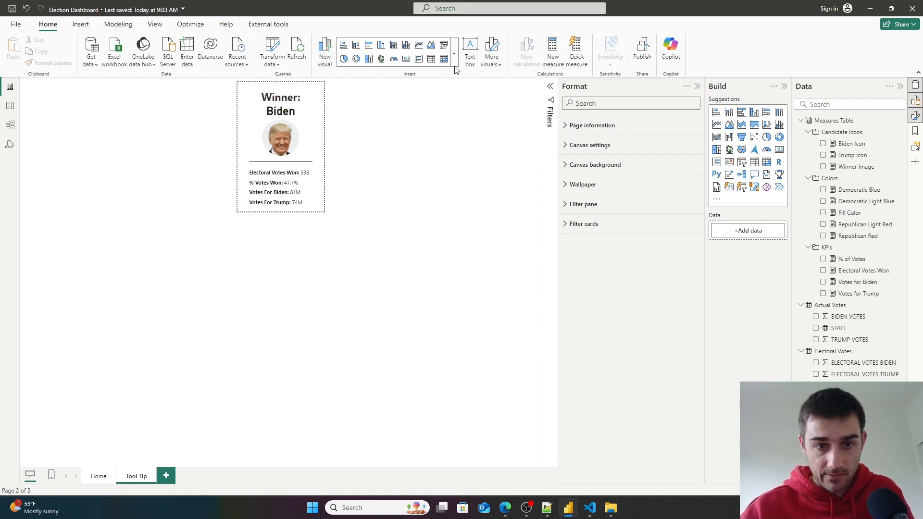
type("Fill Color = if(MAX('Electoral Votes'[Winner]) = \"Biden\", [Democratic Light Blue], [Republican Light Red])")
left_click(68, 85)
type("Dark")
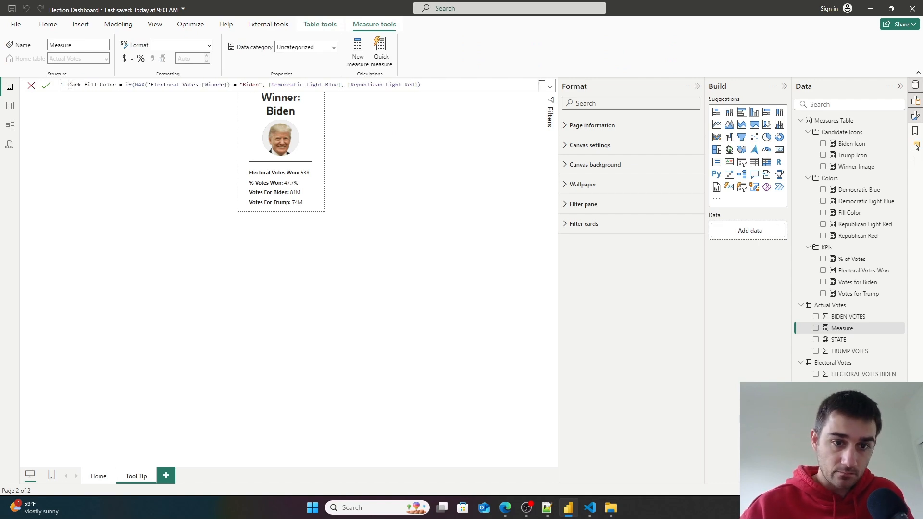
- Change the Dark Fill Color formula to use Democratic Blue and Republican Red, and commit the measure
double_click(338, 85)
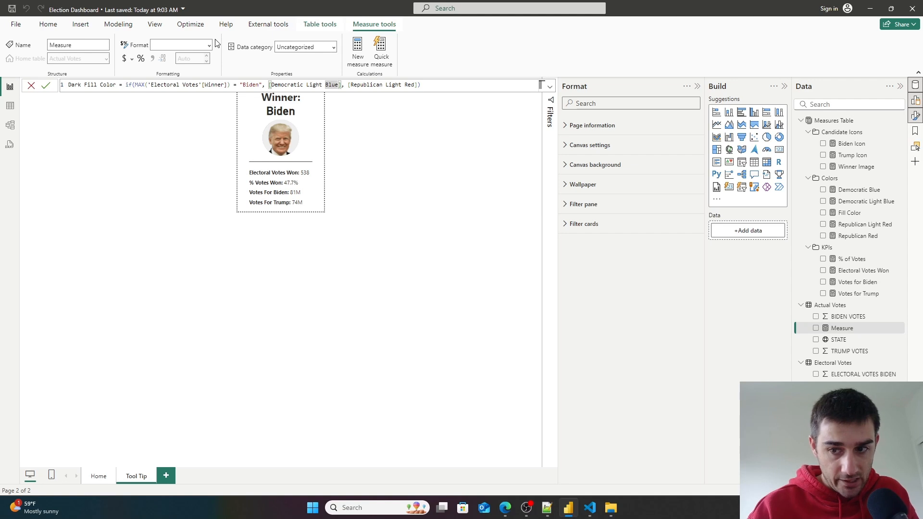
key("BackSpace")
key("BackSpace")
key("BackSpace")
key("BackSpace")
key("BackSpace")
key("BackSpace")
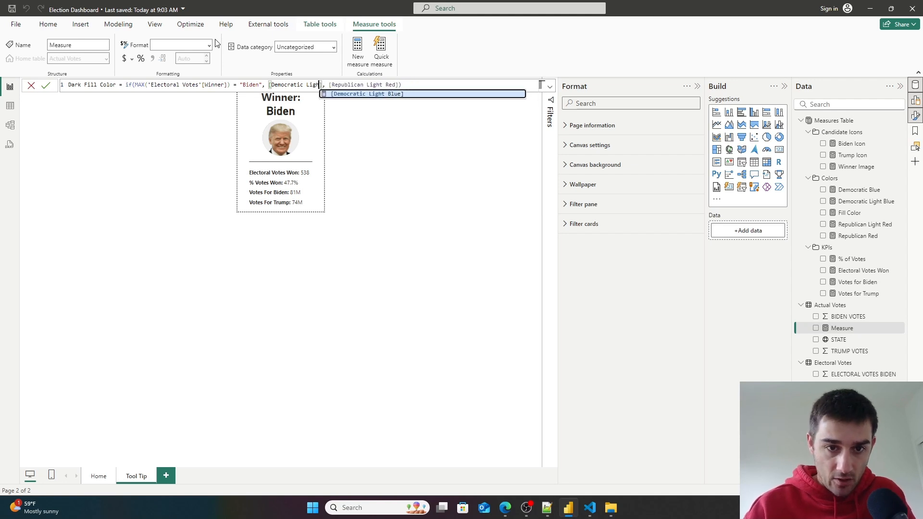
key("BackSpace")
type("Blue")
key("Tab")
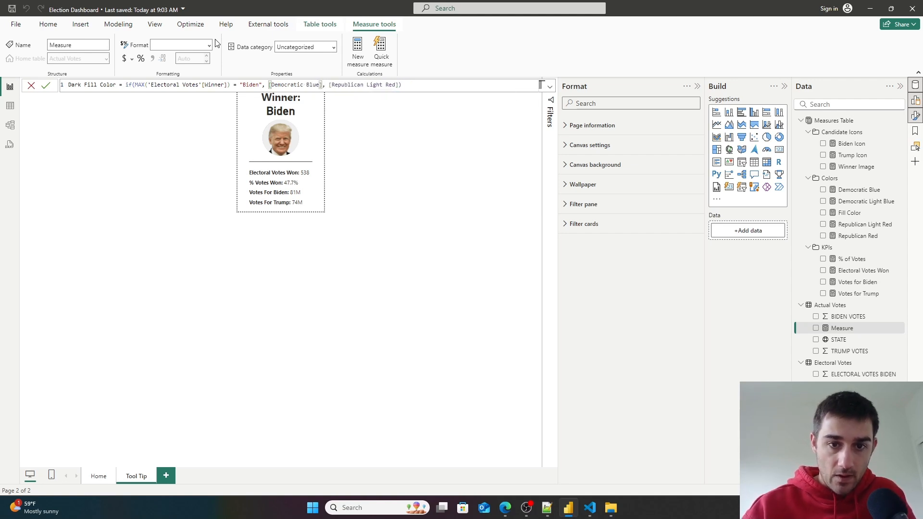
left_click(387, 87)
key("BackSpace")
key("BackSpace")
key("BackSpace")
key("BackSpace")
key("BackSpace")
key("BackSpace")
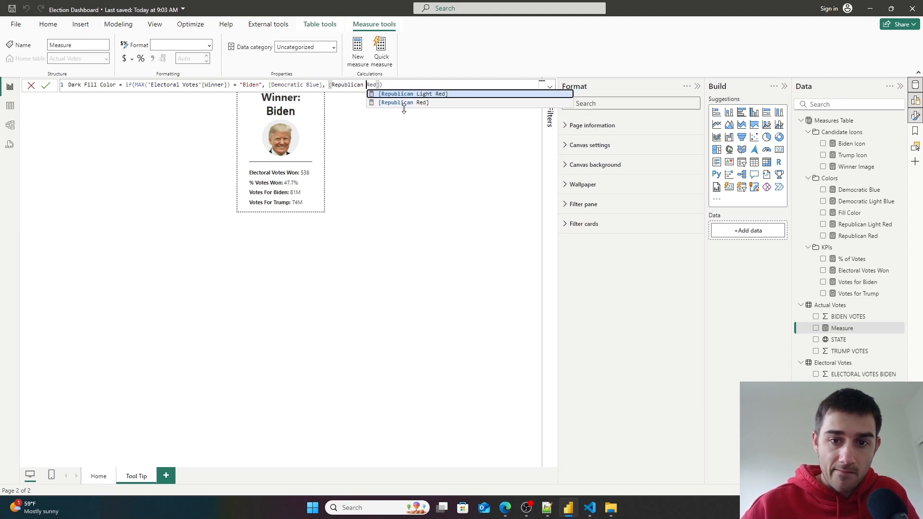
left_click(417, 104)
left_click(43, 89)
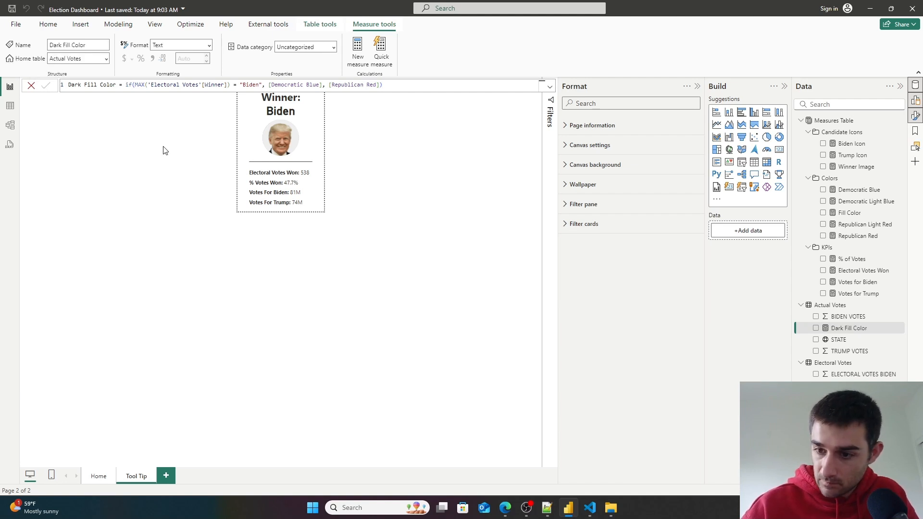
- Put the Dark Fill Color measure in the Colors display folder with Measures Table as its home table
left_click(10, 125)
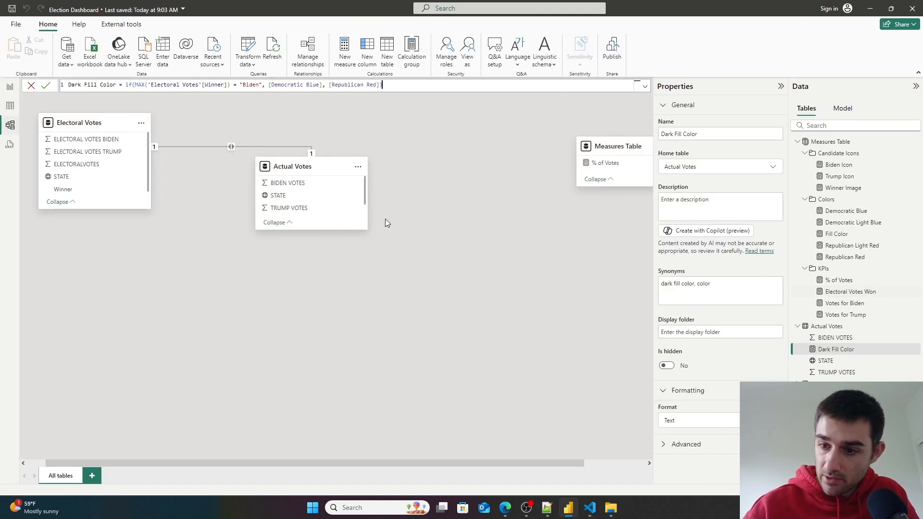
left_click(699, 331)
left_click(699, 331)
type("Colors")
key("Return")
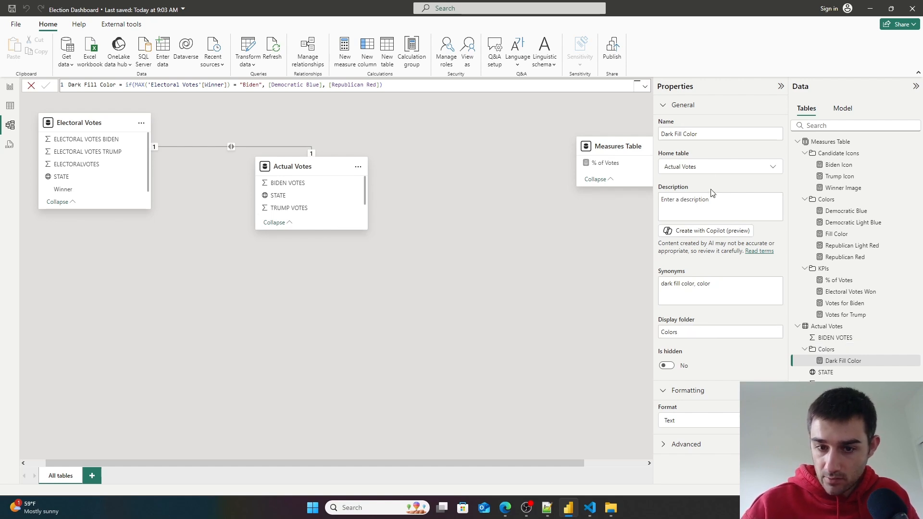
left_click(723, 168)
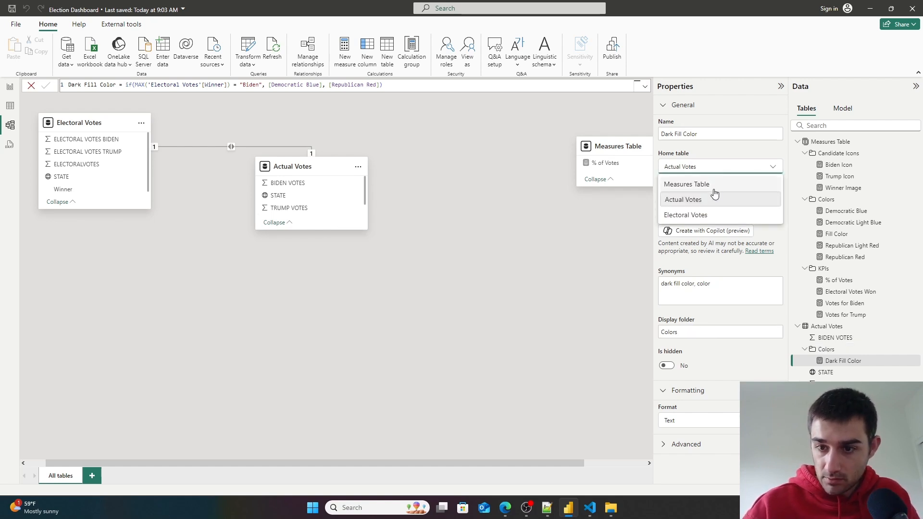
left_click(692, 200)
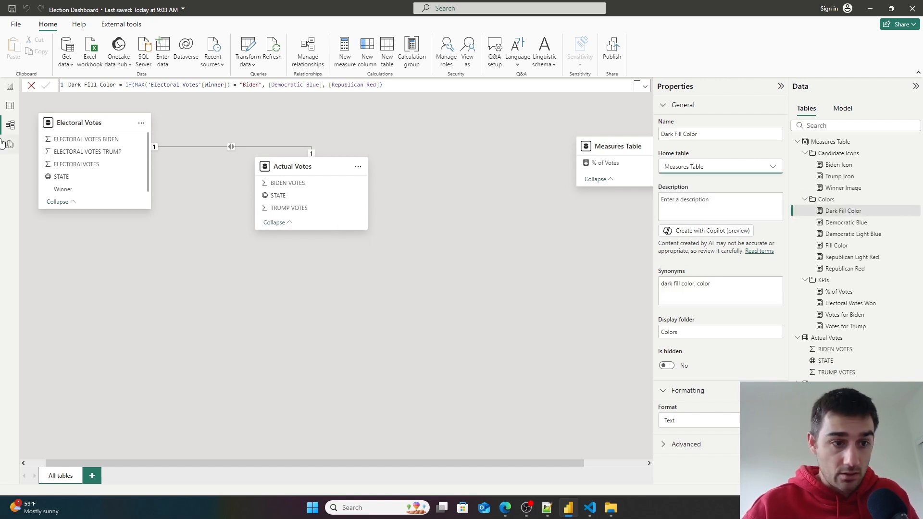
- Conditionally format the winner card's divider colour by field value using the Dark Fill Color measure
left_click(11, 107)
left_click(10, 86)
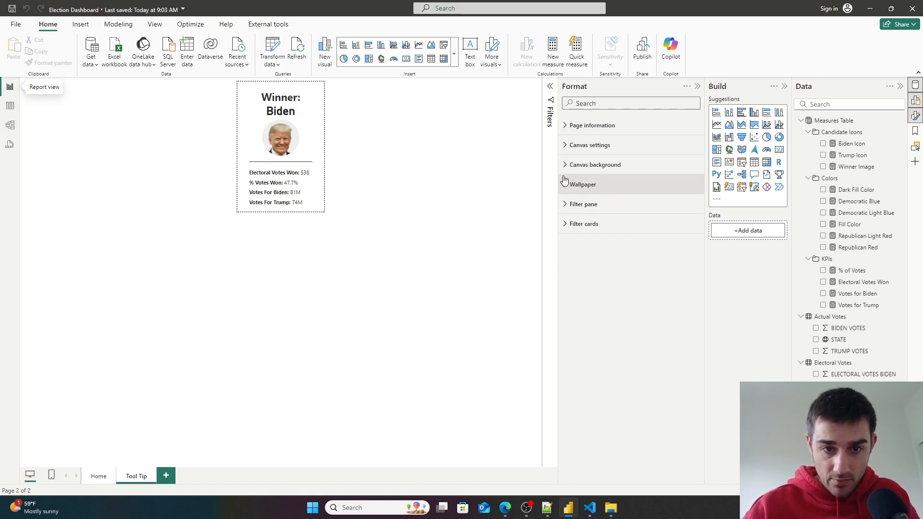
left_click(307, 145)
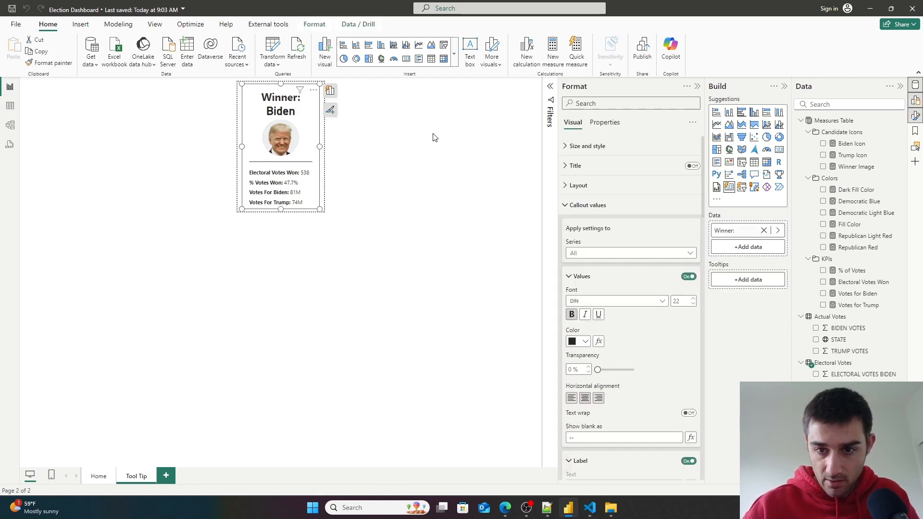
scroll(644, 269, "down", 2)
scroll(587, 377, "down", 9)
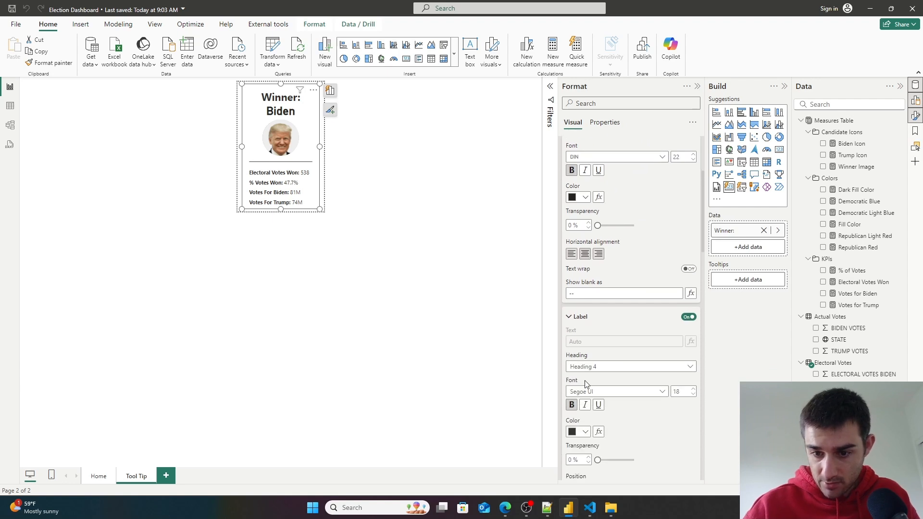
scroll(589, 377, "down", 10)
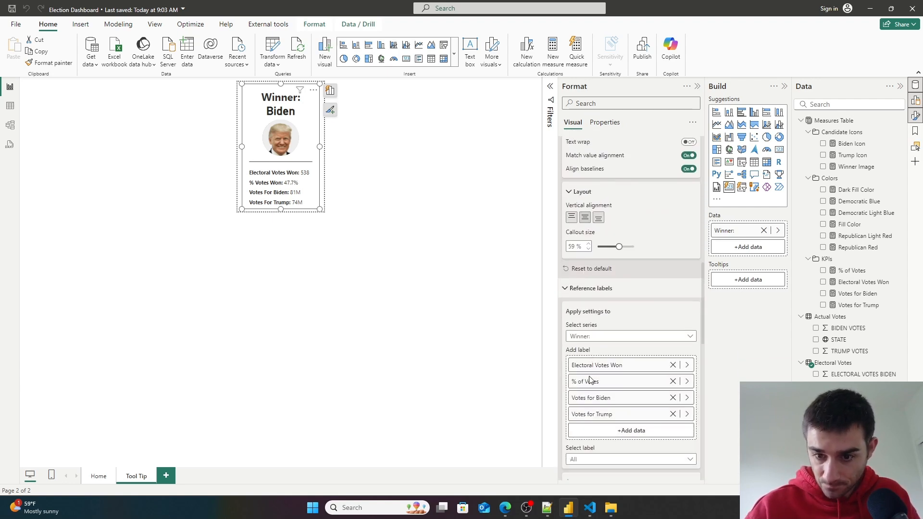
scroll(592, 379, "down", 4)
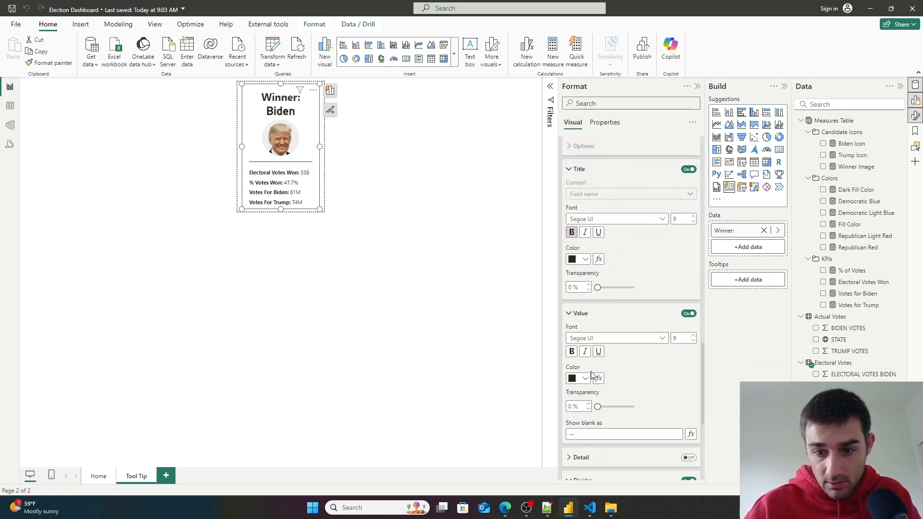
scroll(583, 382, "down", 3)
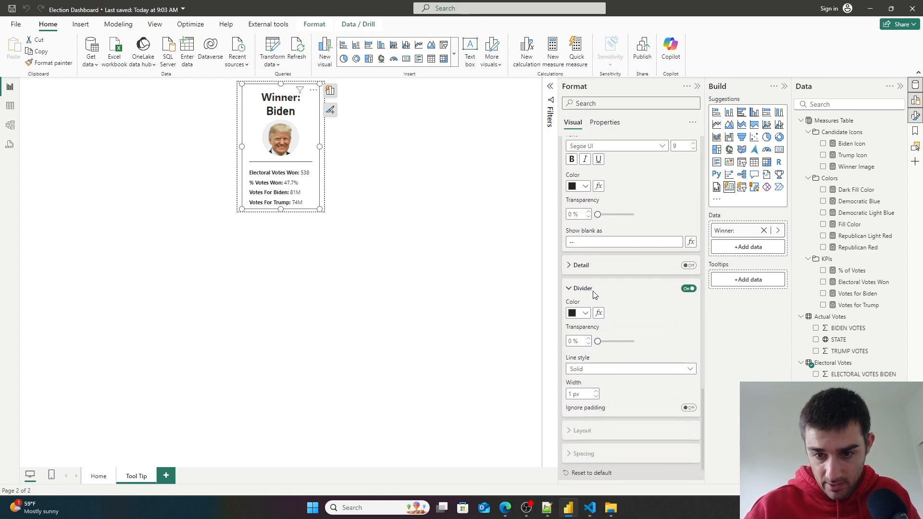
left_click(599, 313)
left_click(312, 146)
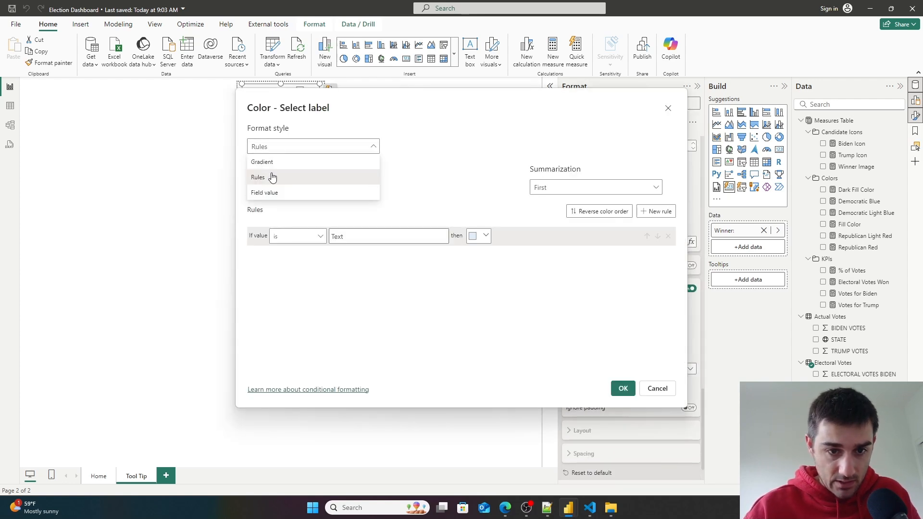
left_click(273, 193)
left_click(295, 191)
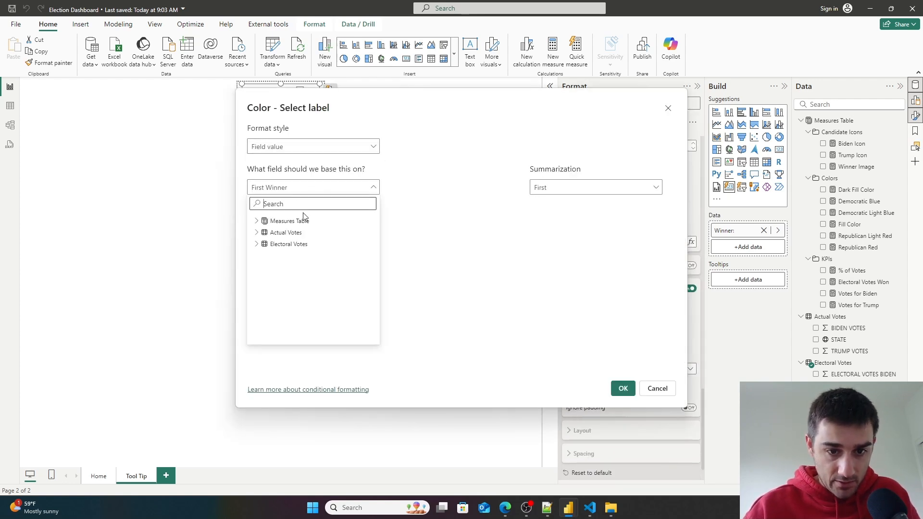
left_click(257, 221)
left_click(263, 244)
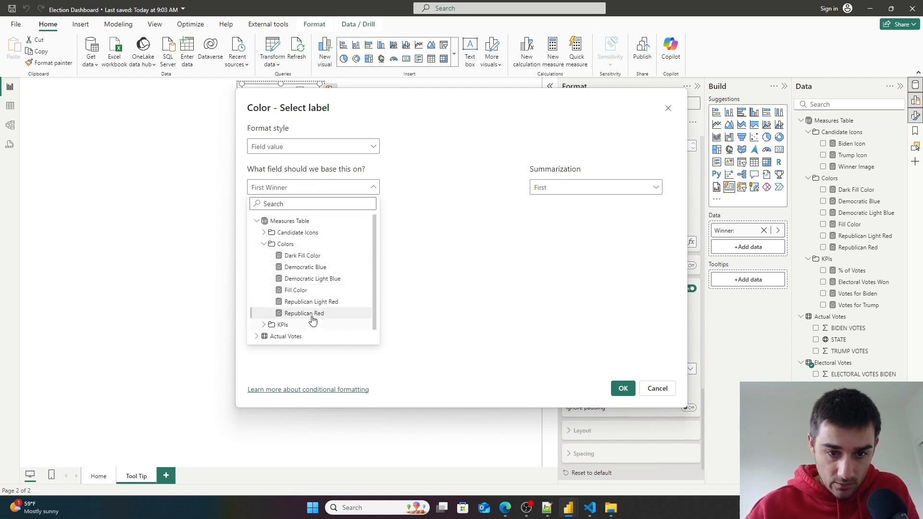
left_click(304, 257)
left_click(622, 389)
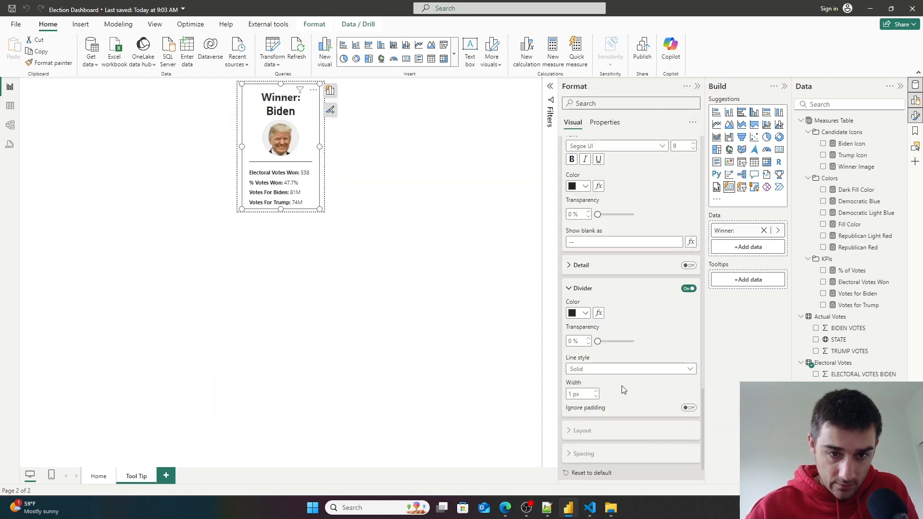
- Preview the map tooltips on the Home page by hovering over several states, and return to the Tool Tip page
left_click(124, 378)
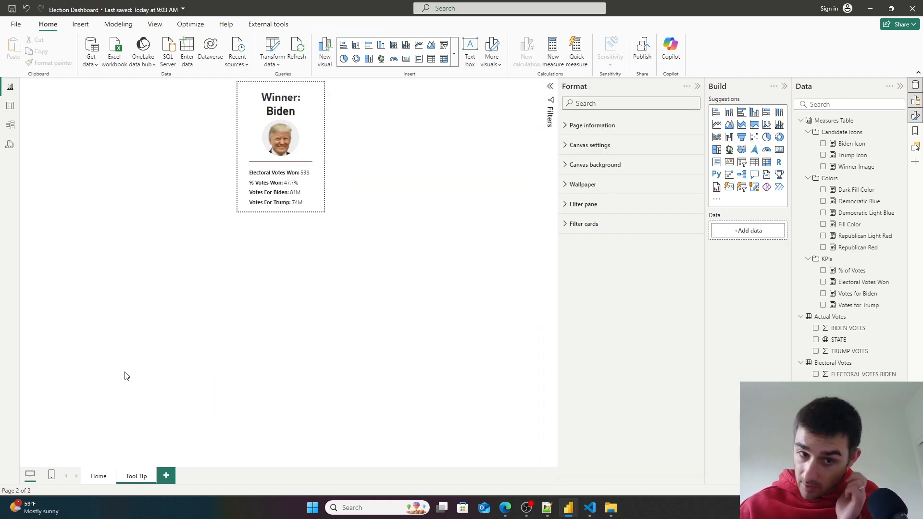
left_click(97, 475)
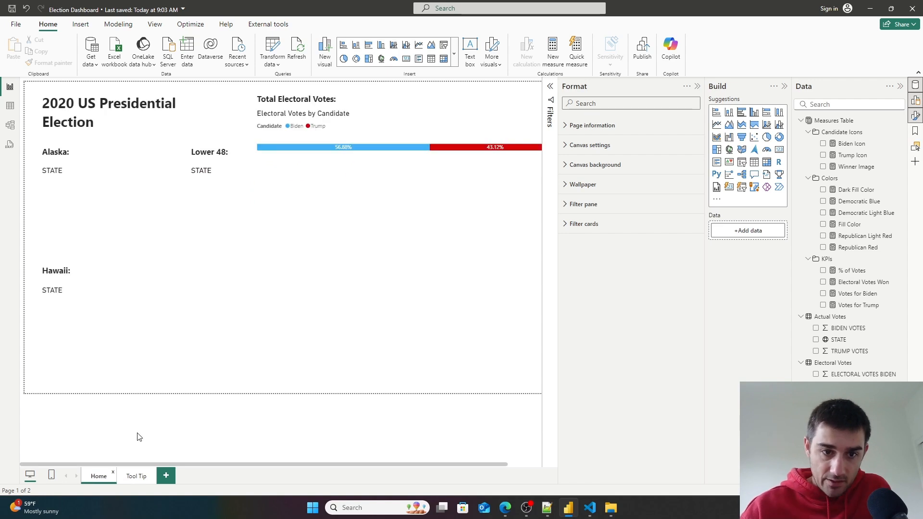
mouse_move(260, 212)
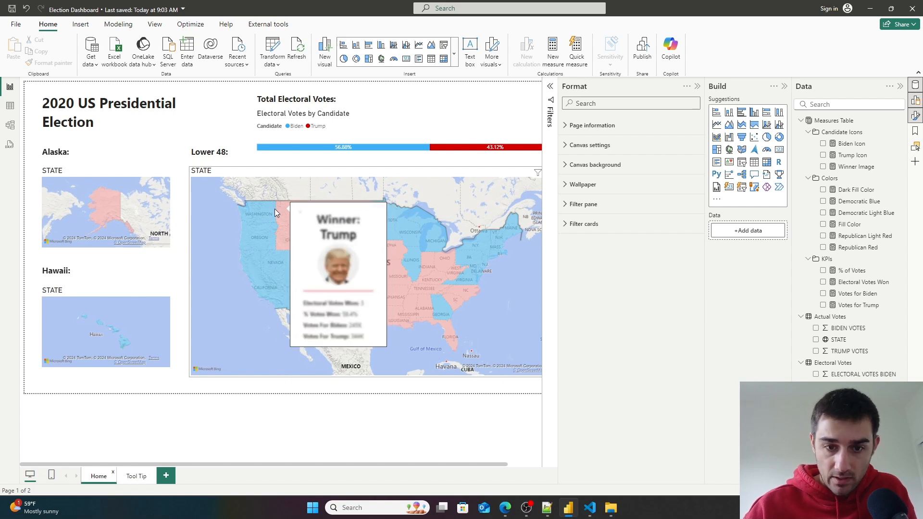
mouse_move(275, 262)
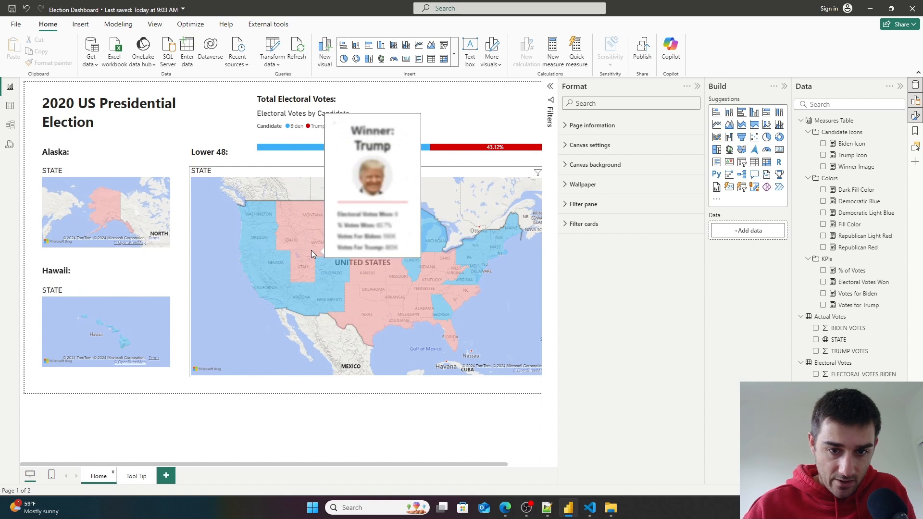
mouse_move(309, 230)
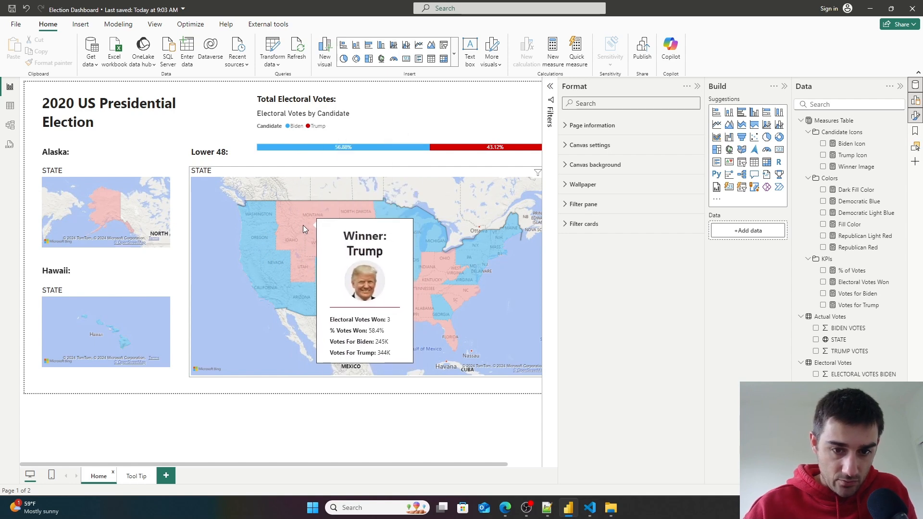
left_click(137, 481)
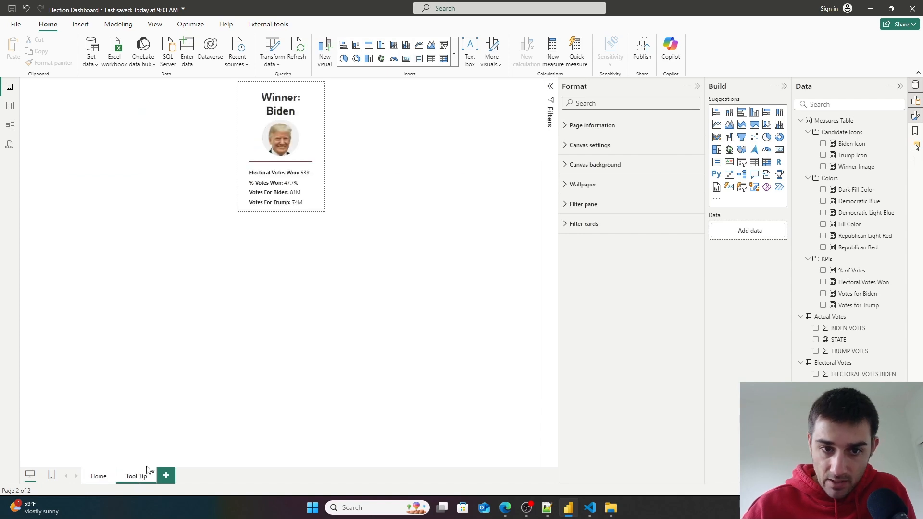
- Select the winner card and review its callout value, label, title, value and divider format settings
left_click(295, 119)
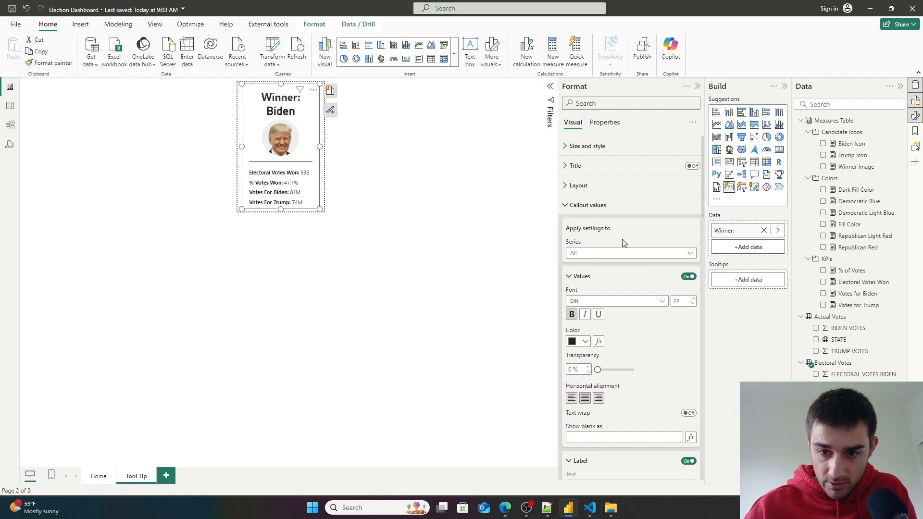
scroll(641, 320, "down", 2)
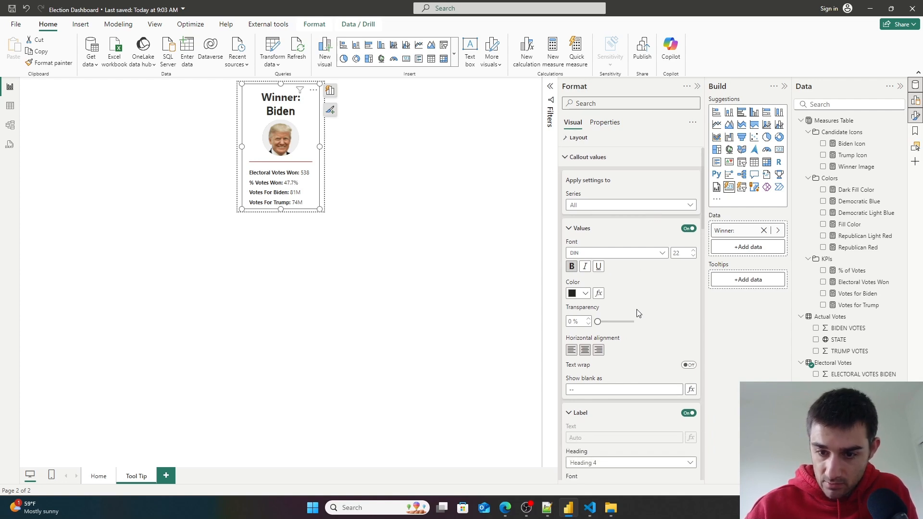
scroll(645, 302, "up", 2)
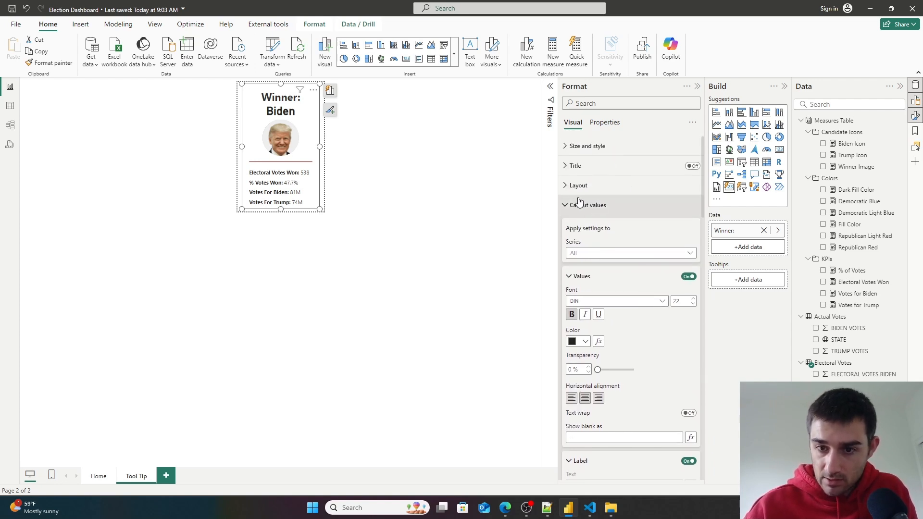
left_click(566, 207)
scroll(628, 340, "down", 10)
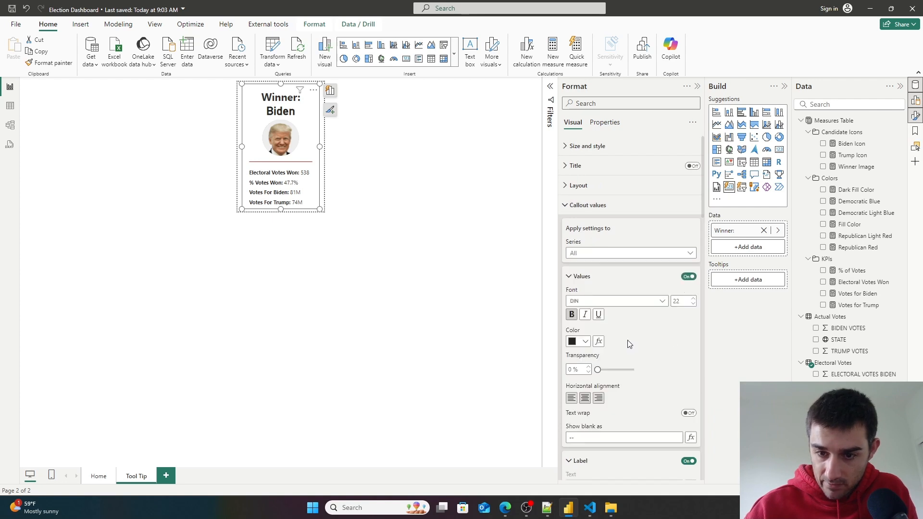
scroll(628, 340, "down", 2)
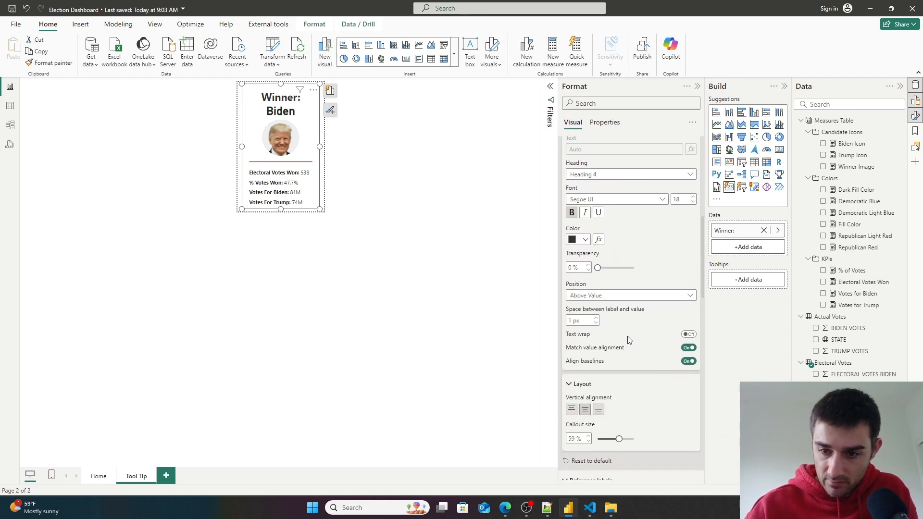
scroll(628, 340, "up", 3)
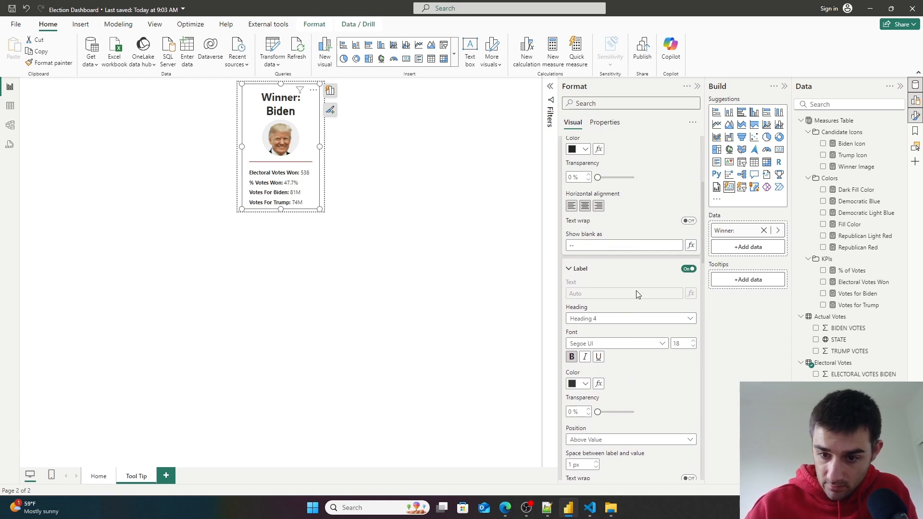
scroll(650, 330, "down", 1)
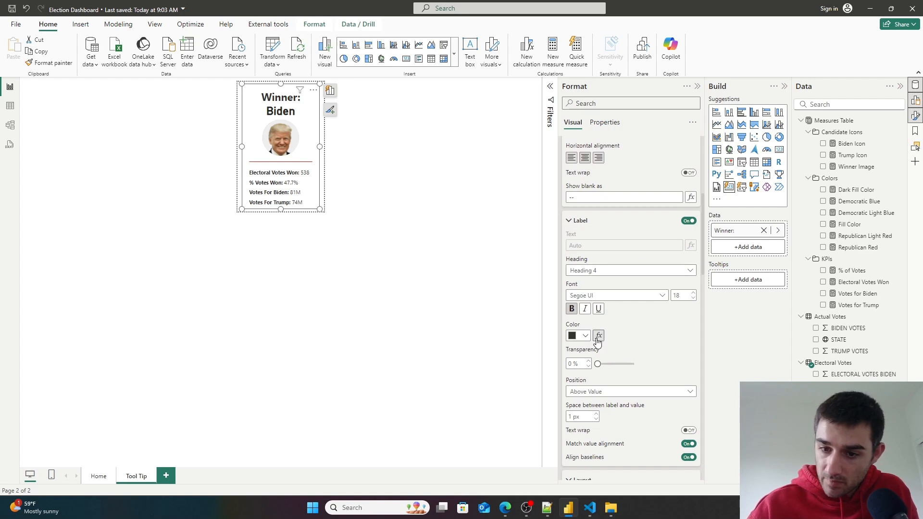
left_click_drag(599, 364, 515, 359)
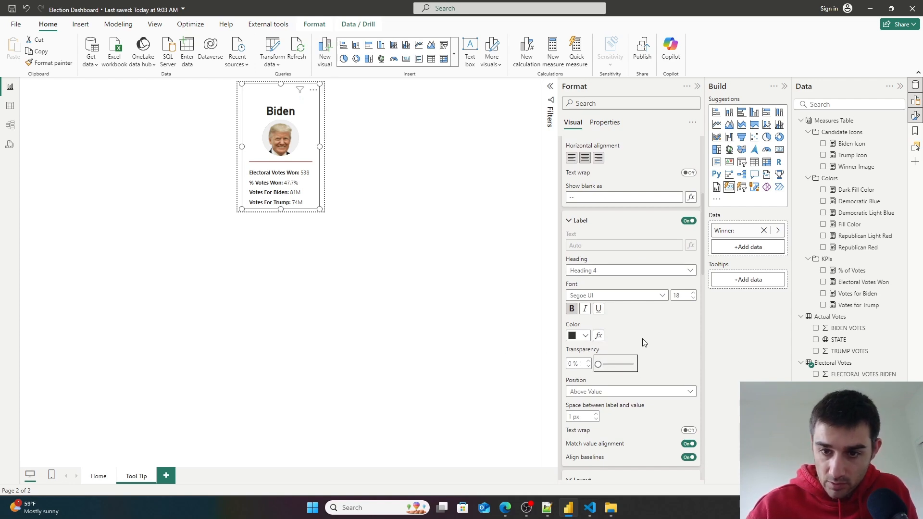
scroll(643, 338, "up", 5)
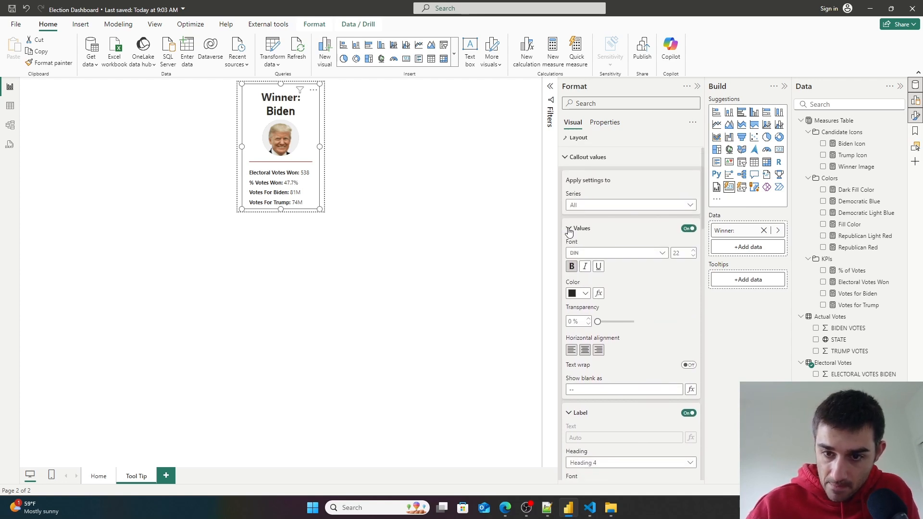
left_click(569, 229)
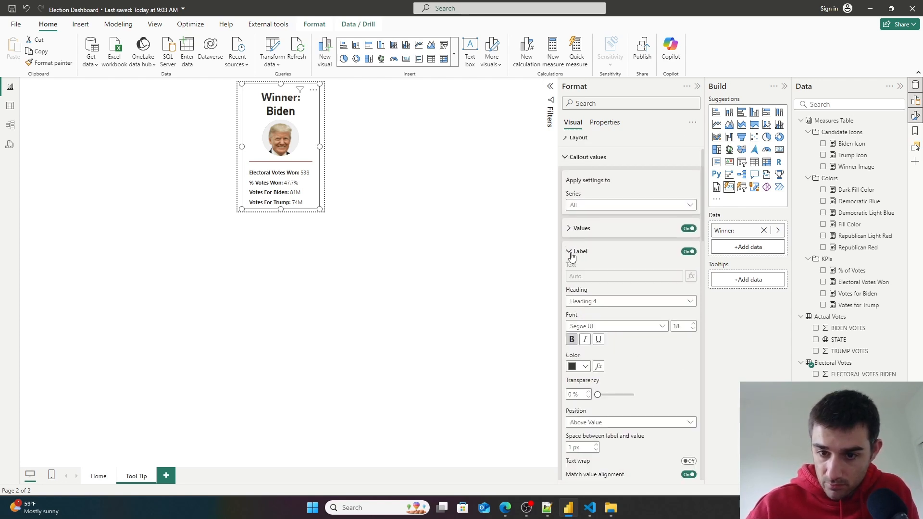
scroll(613, 286, "down", 4)
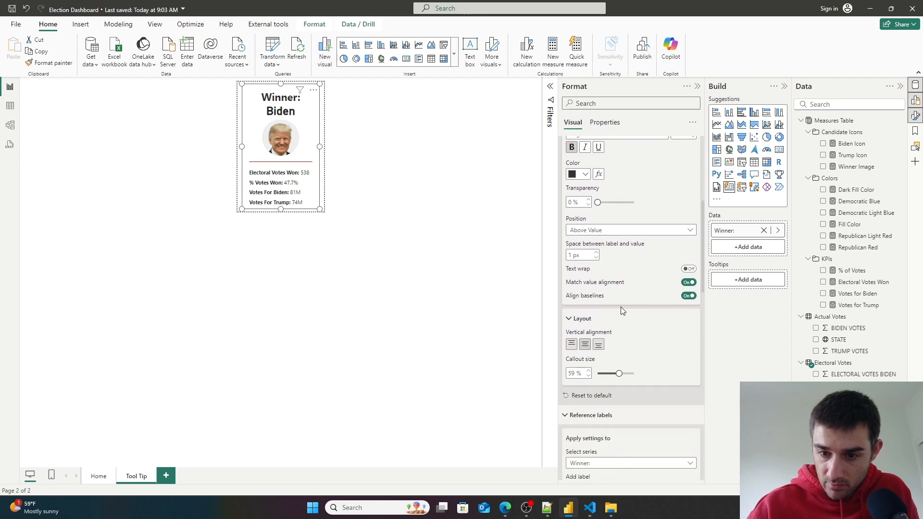
scroll(618, 349, "down", 1)
scroll(656, 356, "down", 2)
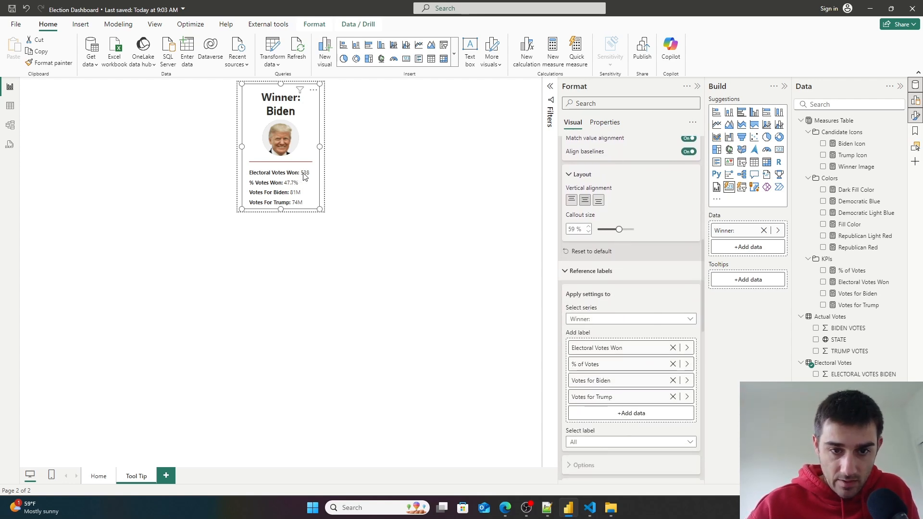
scroll(634, 388, "down", 5)
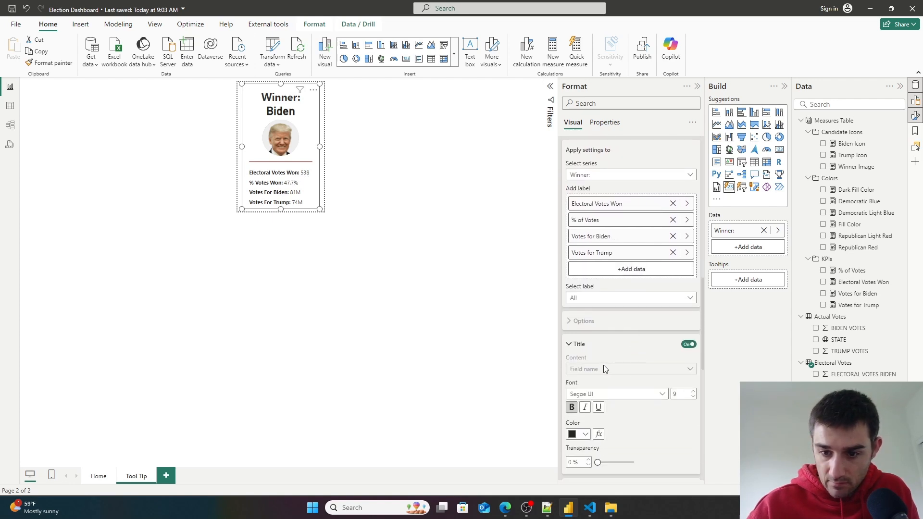
scroll(613, 365, "down", 4)
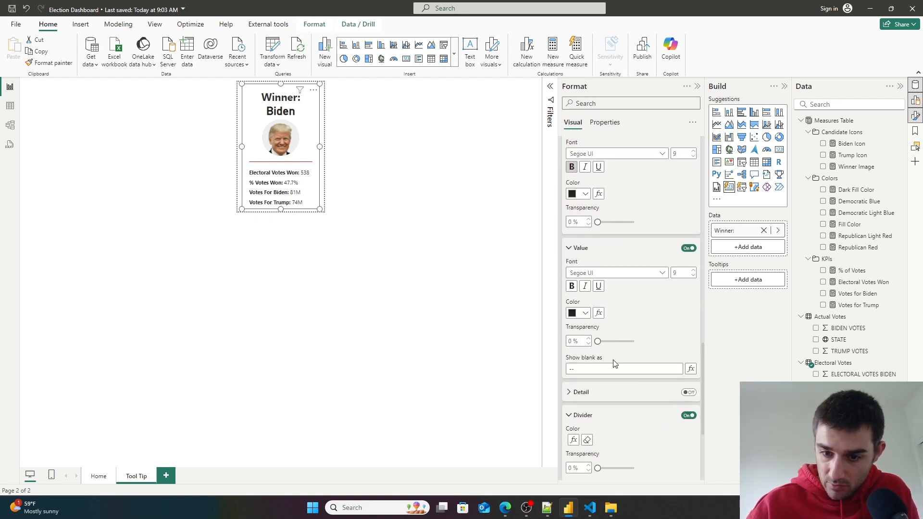
scroll(614, 364, "down", 3)
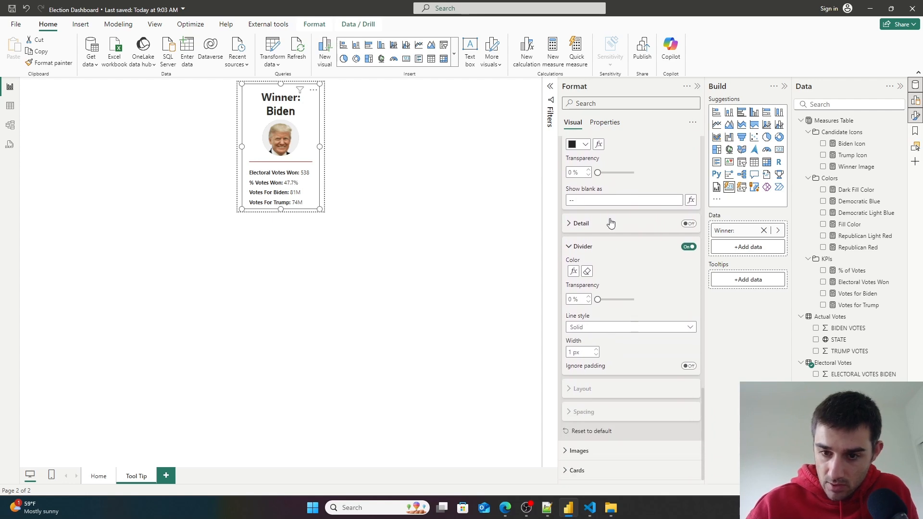
scroll(644, 353, "up", 5)
scroll(622, 347, "down", 1)
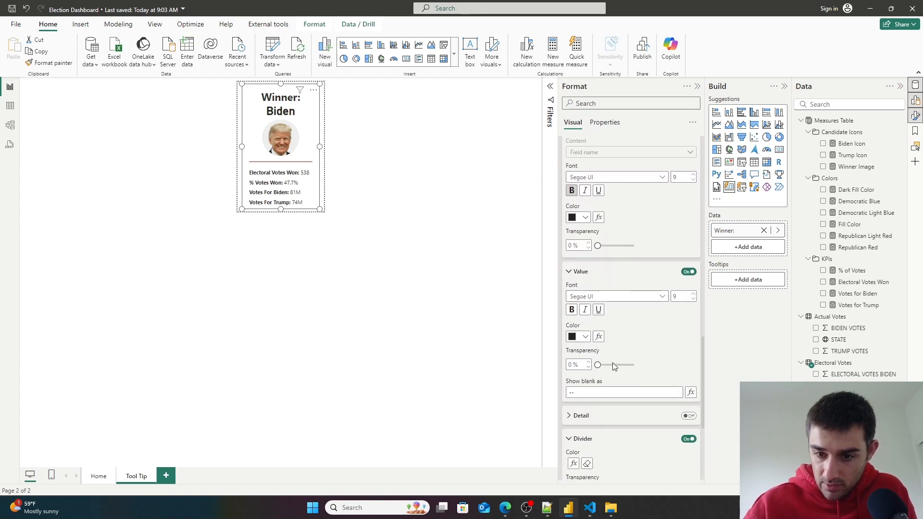
scroll(620, 356, "up", 3)
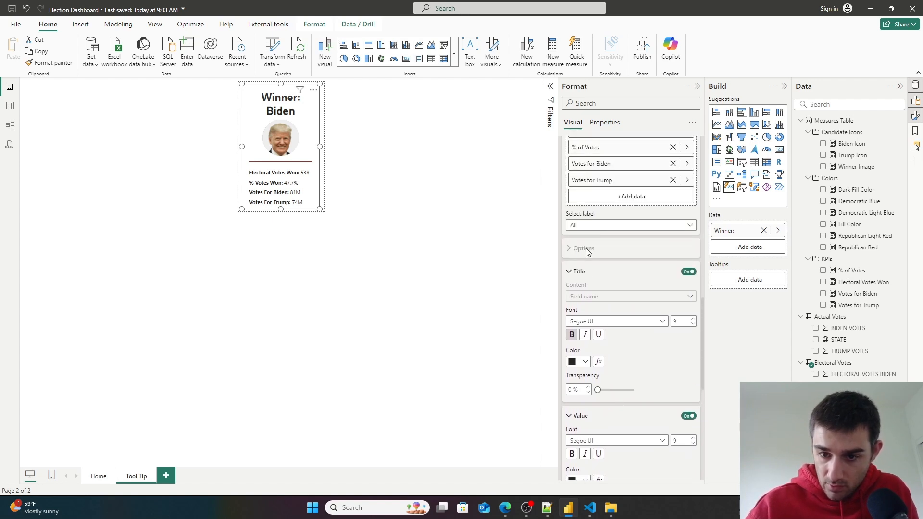
left_click(570, 273)
left_click(569, 296)
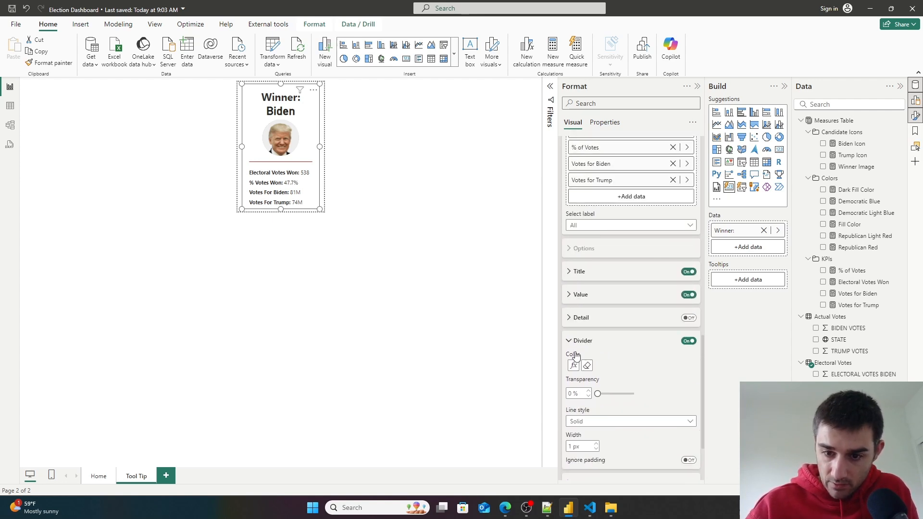
left_click(568, 340)
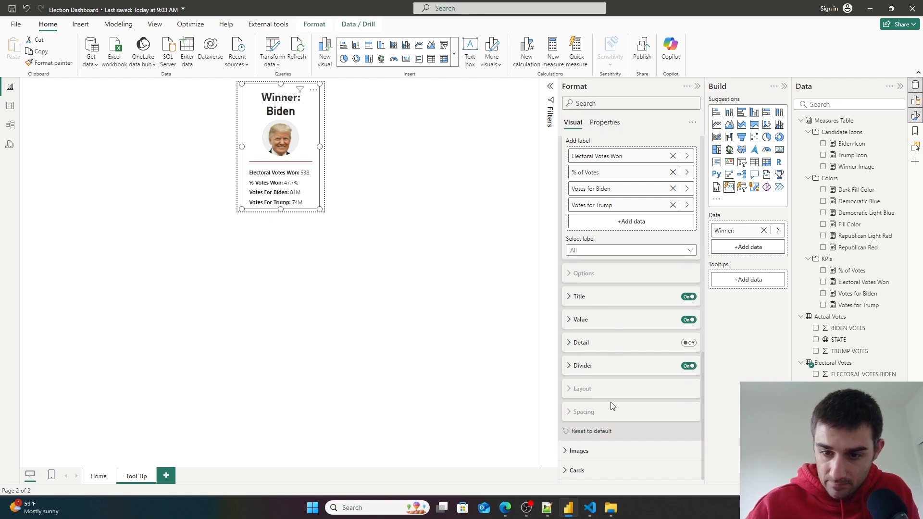
- Inspect the card background colour options with the reference-label series set to All, restoring the series to Winner:
scroll(612, 406, "up", 4)
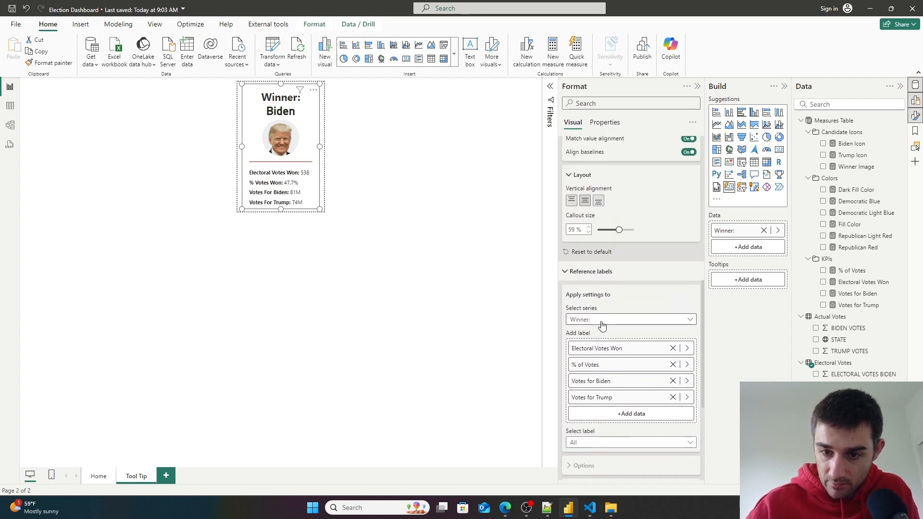
left_click(603, 322)
left_click(597, 332)
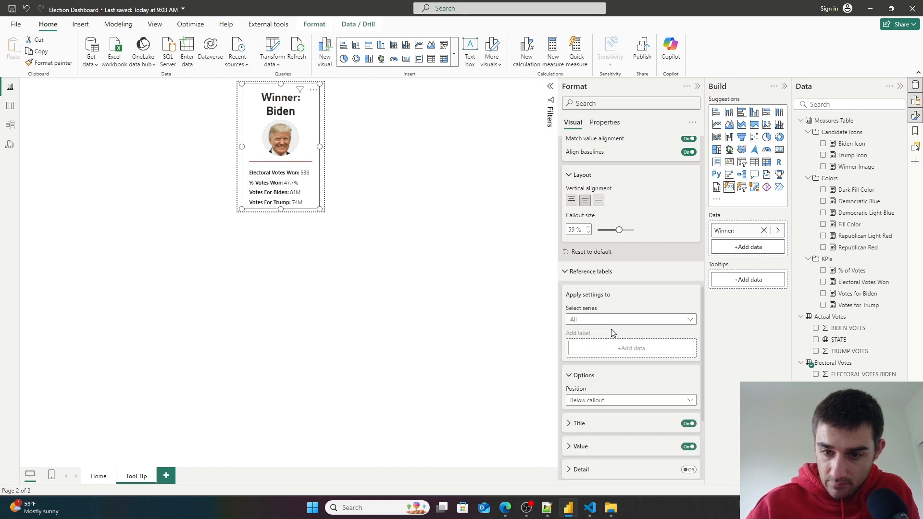
scroll(605, 331, "down", 2)
scroll(612, 334, "down", 1)
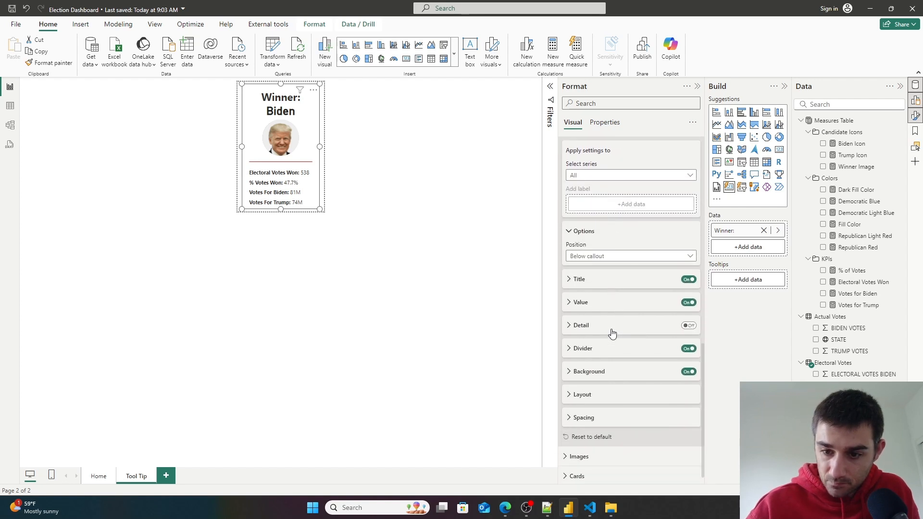
left_click(568, 372)
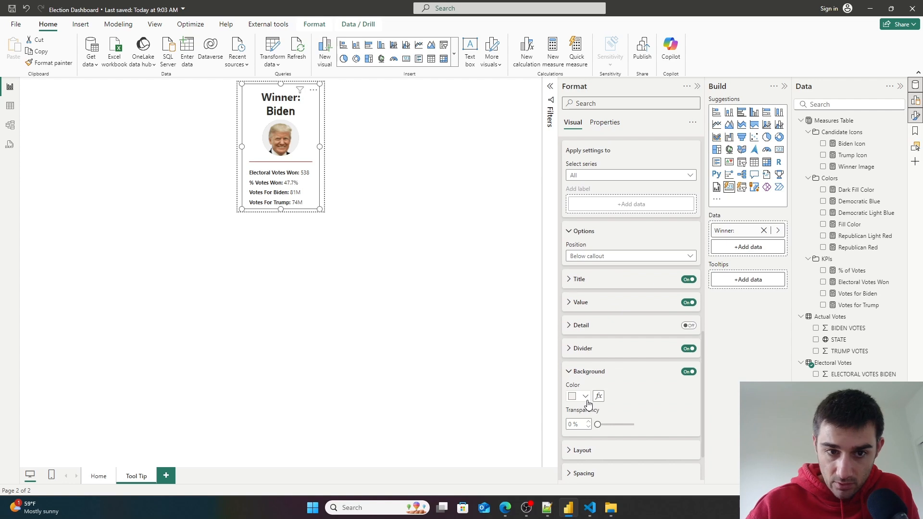
scroll(616, 383, "down", 1)
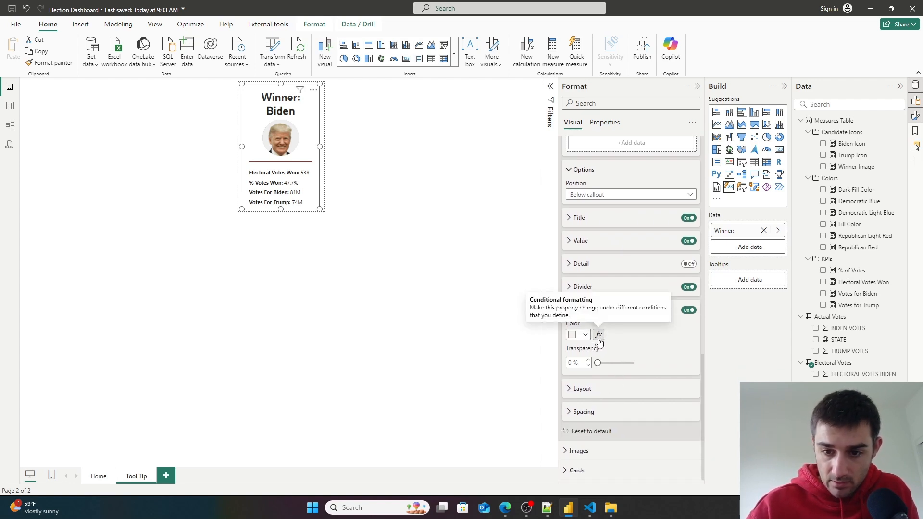
mouse_move(598, 363)
left_mouse_down()
mouse_move(648, 365)
mouse_move(581, 368)
left_mouse_up()
scroll(673, 350, "up", 3)
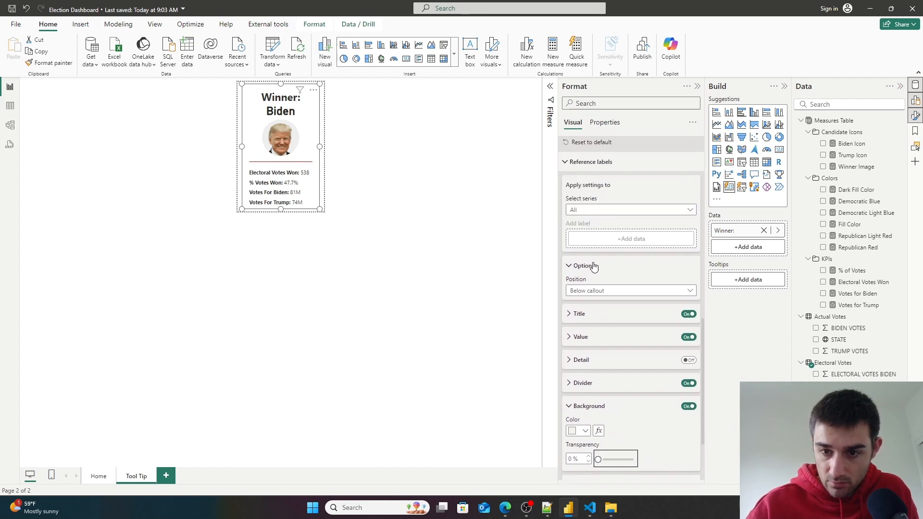
scroll(616, 290, "up", 1)
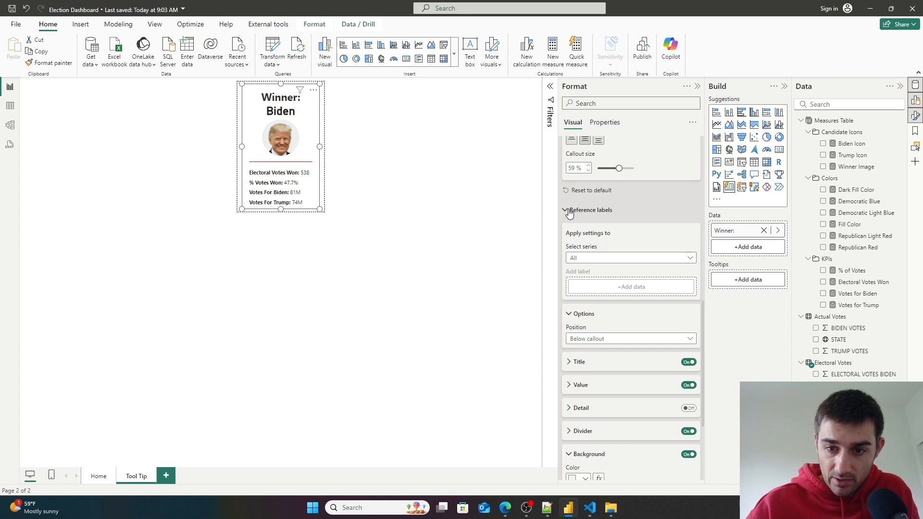
left_click(598, 260)
left_click(594, 281)
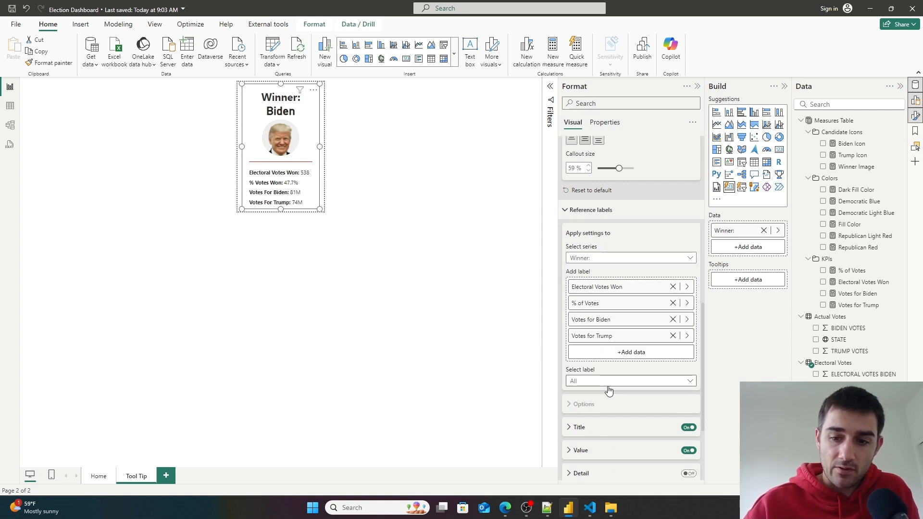
scroll(612, 378, "down", 1)
scroll(613, 373, "down", 2)
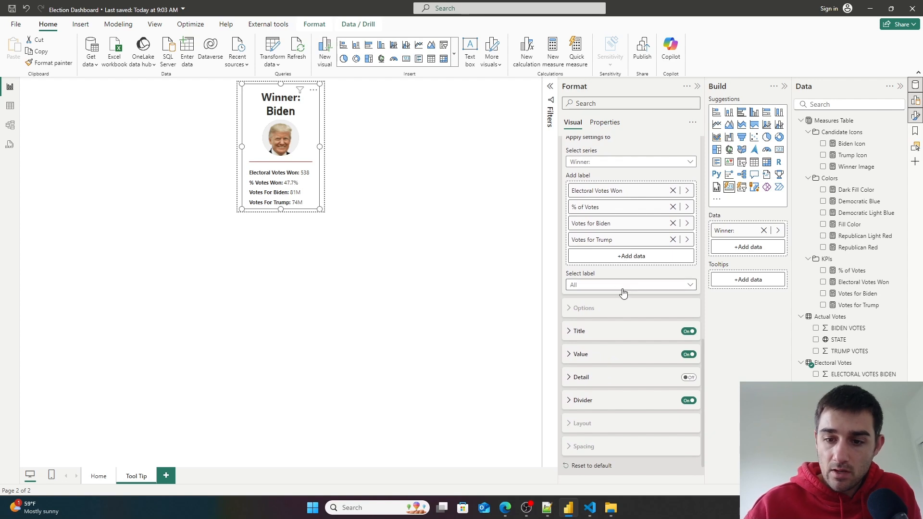
scroll(600, 216, "up", 3)
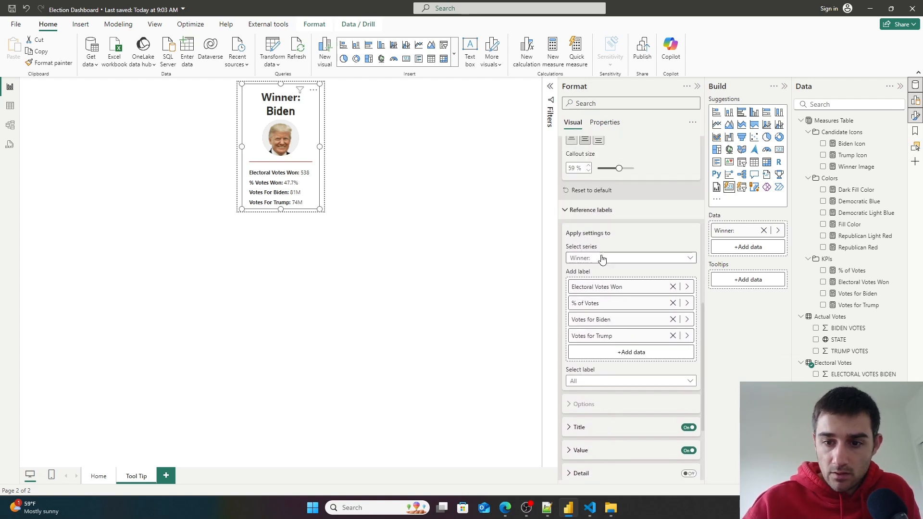
- With the reference-label series set to All, conditionally format the label value colour by field value using the Dark Fill Color measure
left_click(603, 258)
left_click(604, 273)
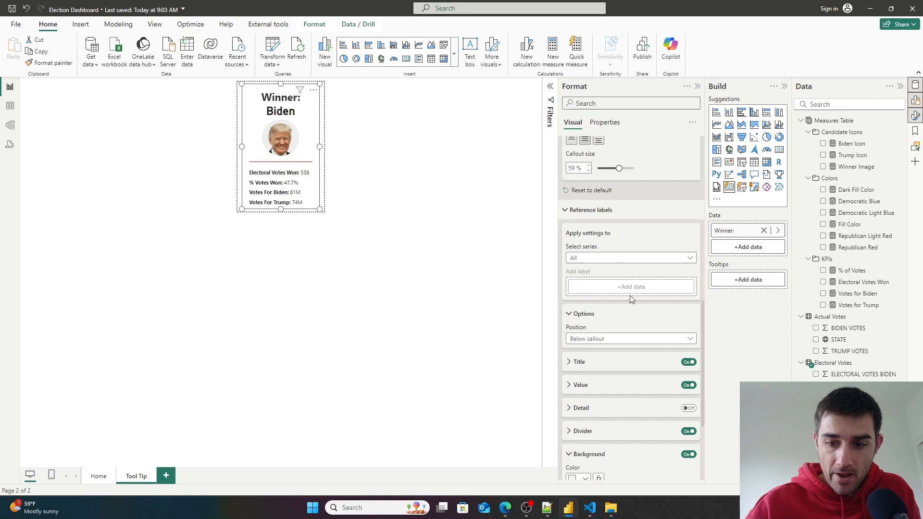
scroll(636, 367, "down", 3)
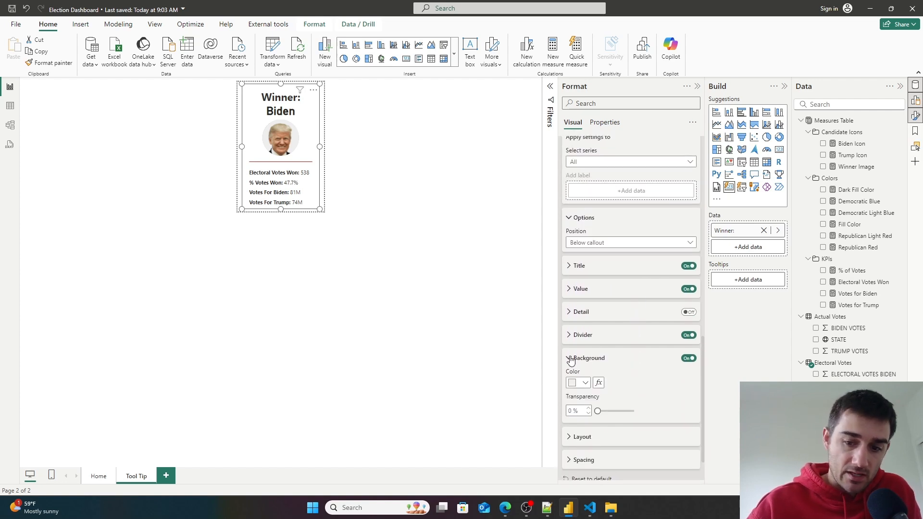
left_click(569, 359)
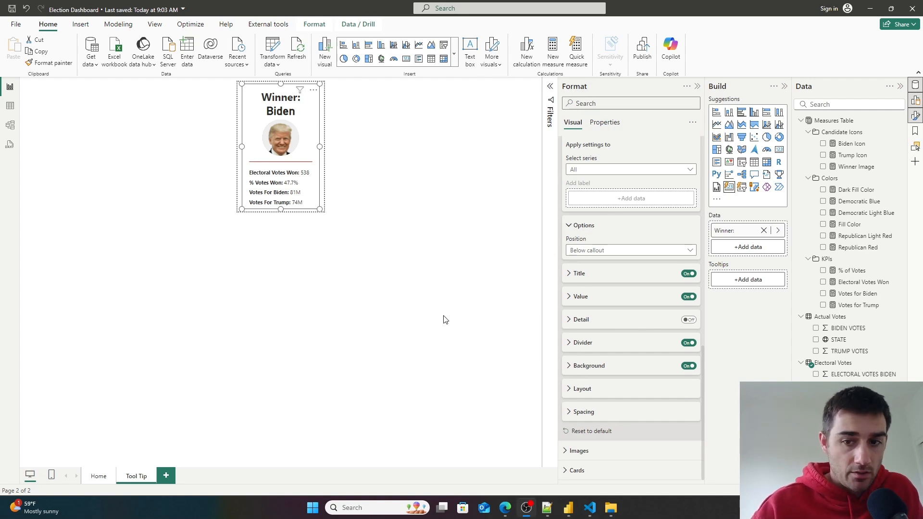
left_click(569, 298)
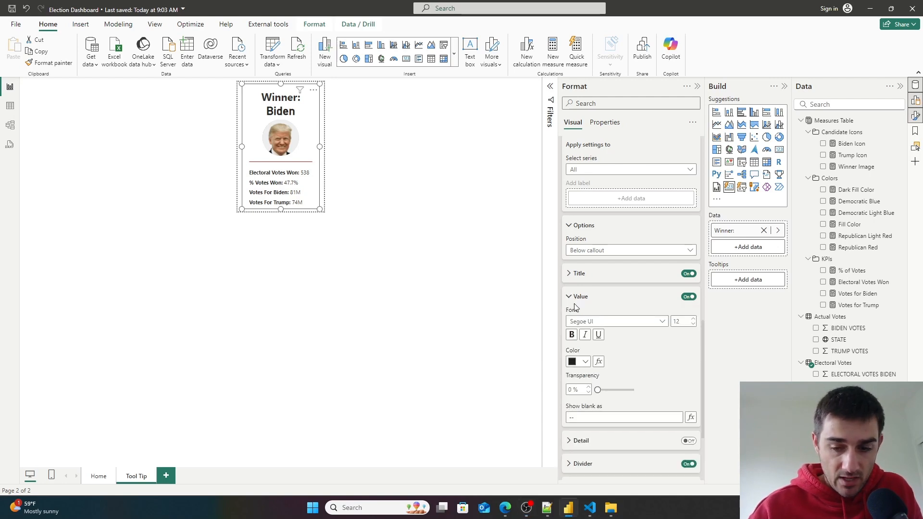
scroll(607, 317, "down", 2)
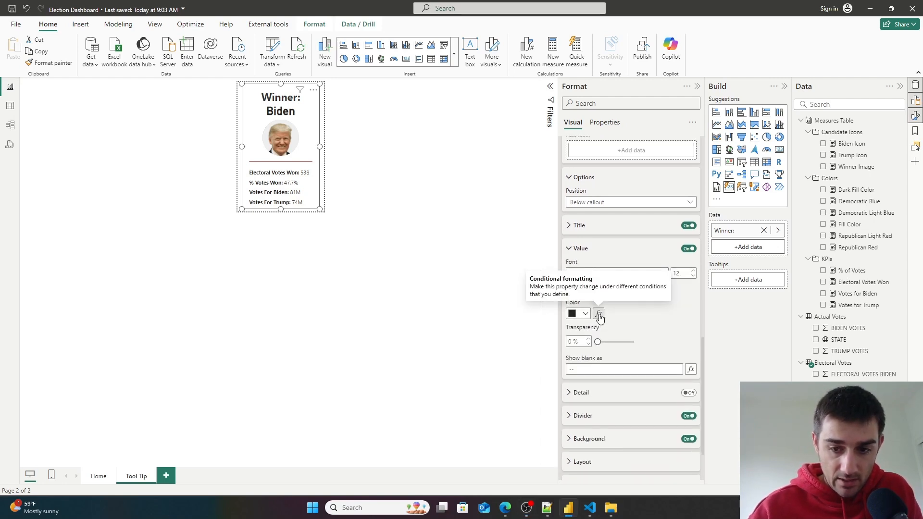
left_click(597, 314)
left_click(347, 149)
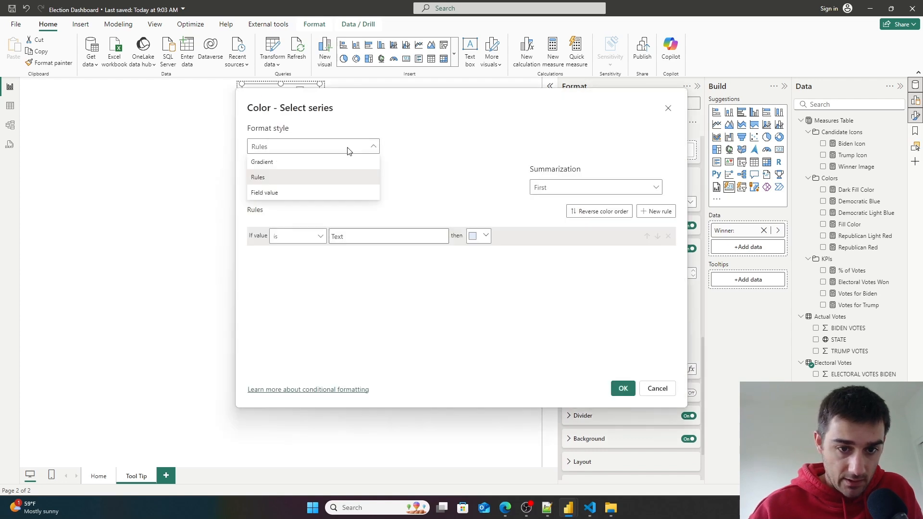
left_click(313, 193)
left_click(313, 193)
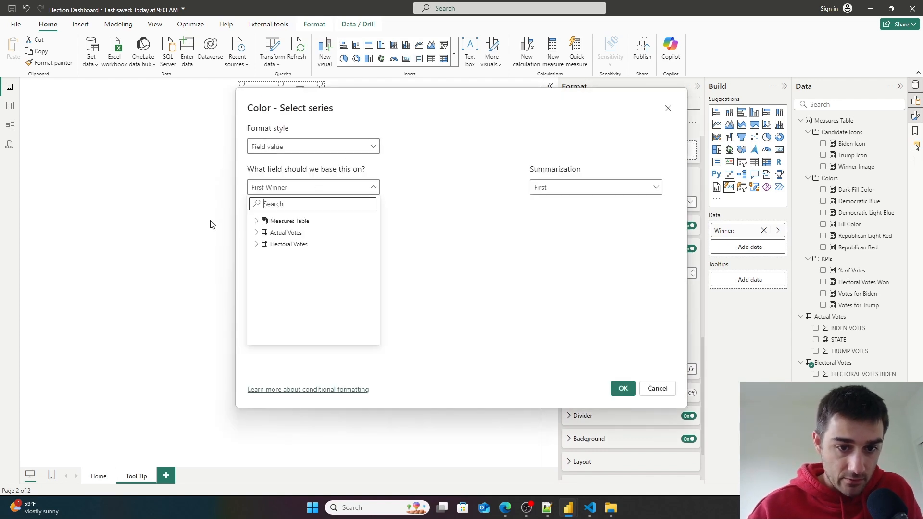
left_click(264, 233)
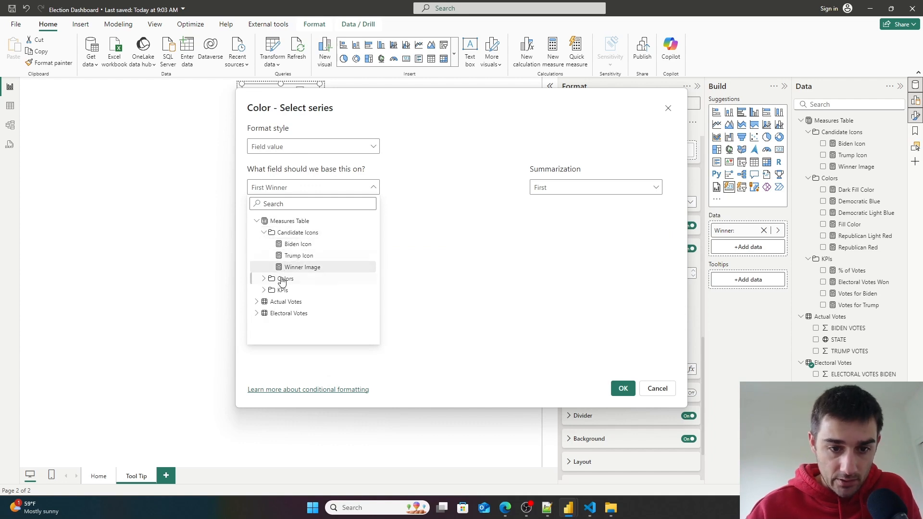
left_click(265, 280)
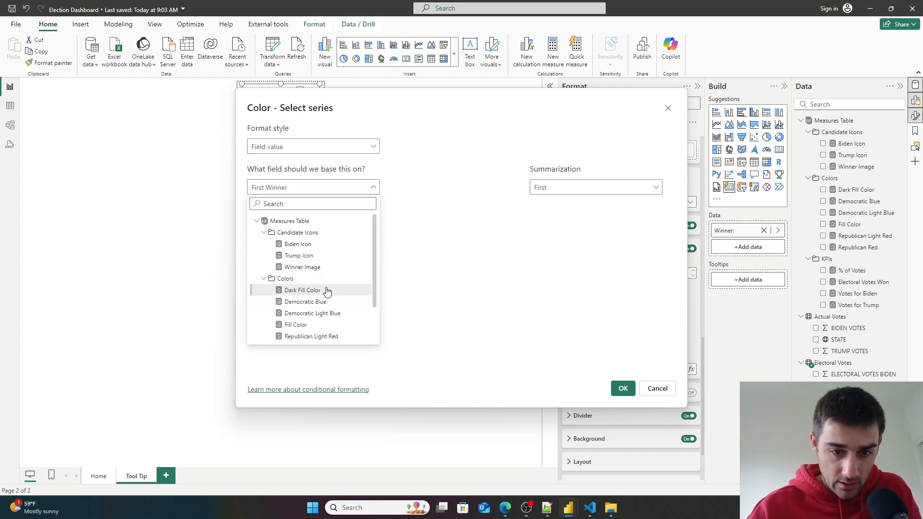
scroll(321, 288, "down", 1)
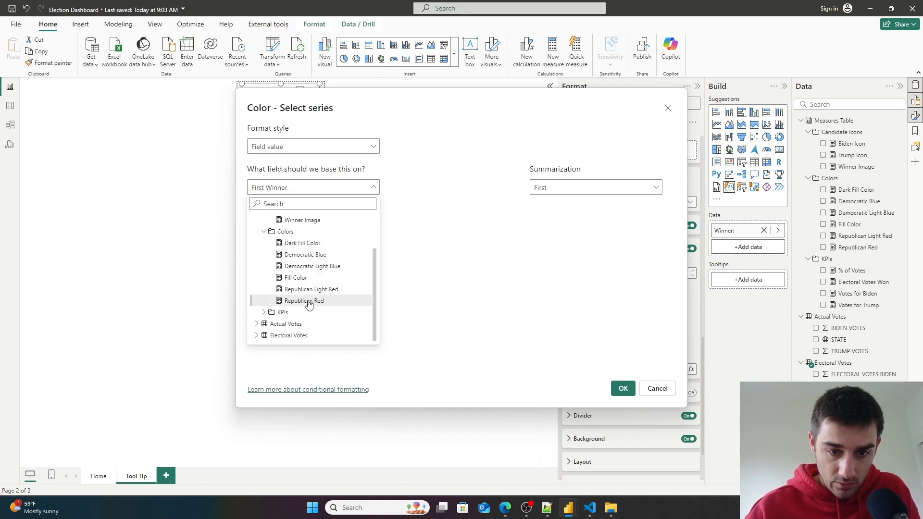
left_click(307, 243)
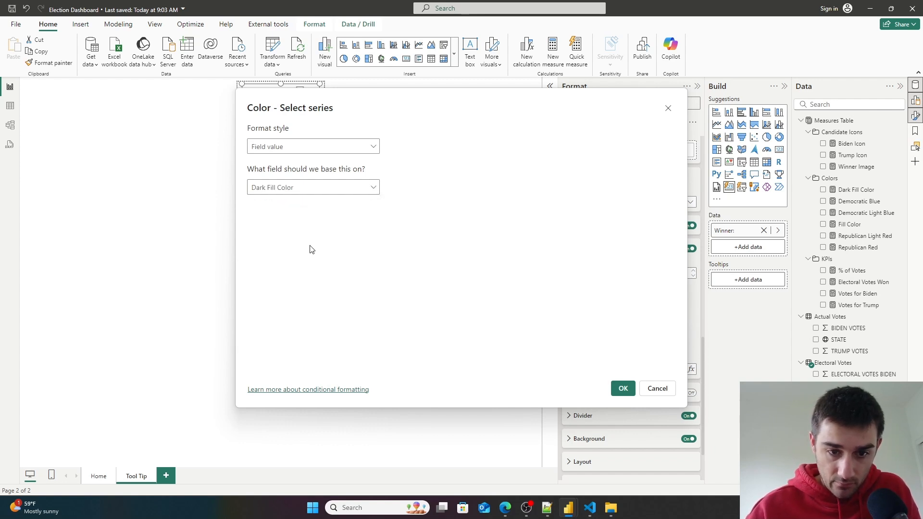
left_click(621, 389)
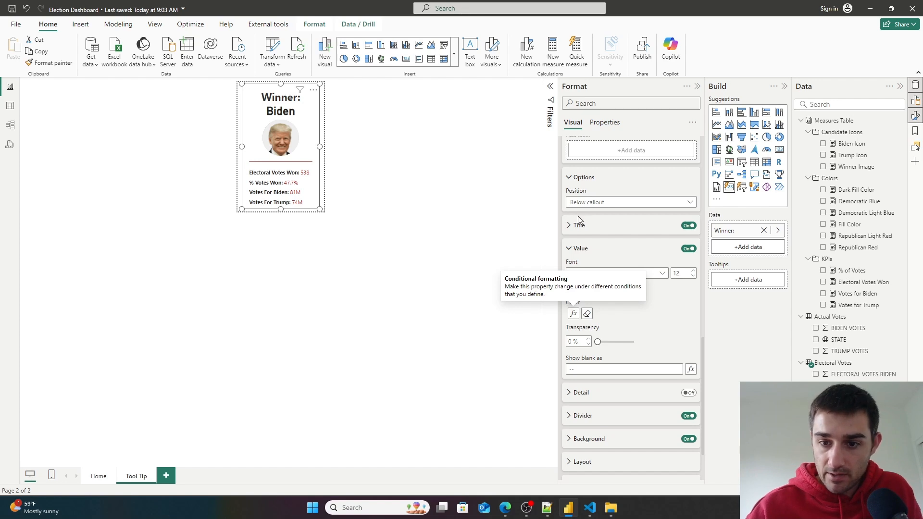
- For the Winner: series' Votes for Biden label, conditionally format the value colour by field value using Democratic Light Blue
scroll(625, 269, "up", 2)
left_click(641, 219)
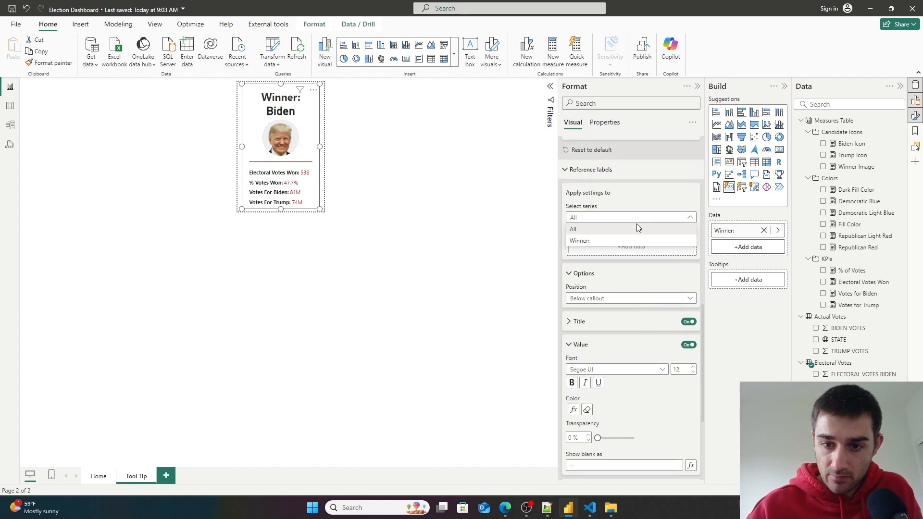
left_click(629, 242)
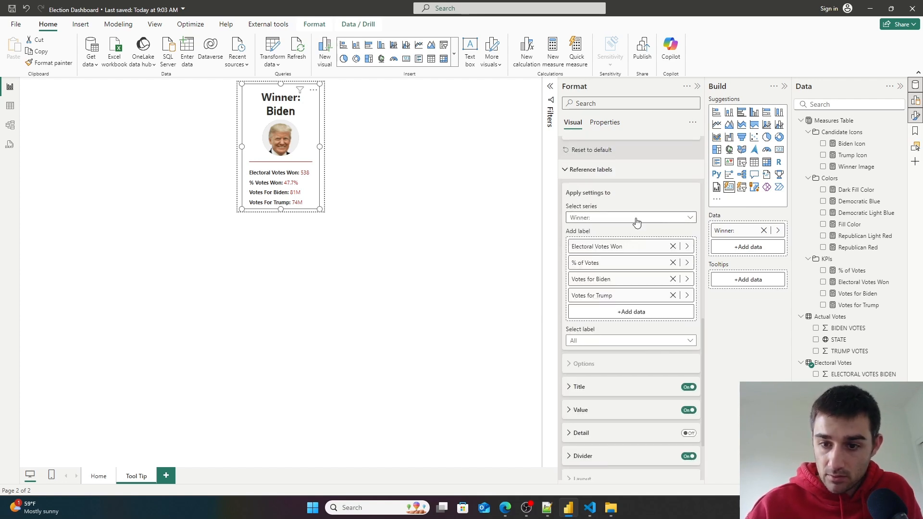
scroll(630, 341, "down", 1)
left_click(629, 292)
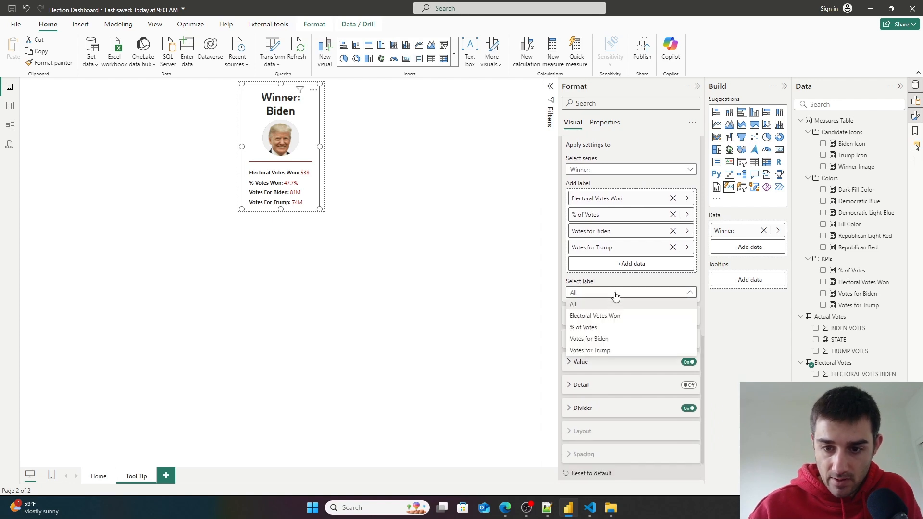
left_click(608, 339)
scroll(606, 341, "down", 1)
scroll(605, 342, "down", 2)
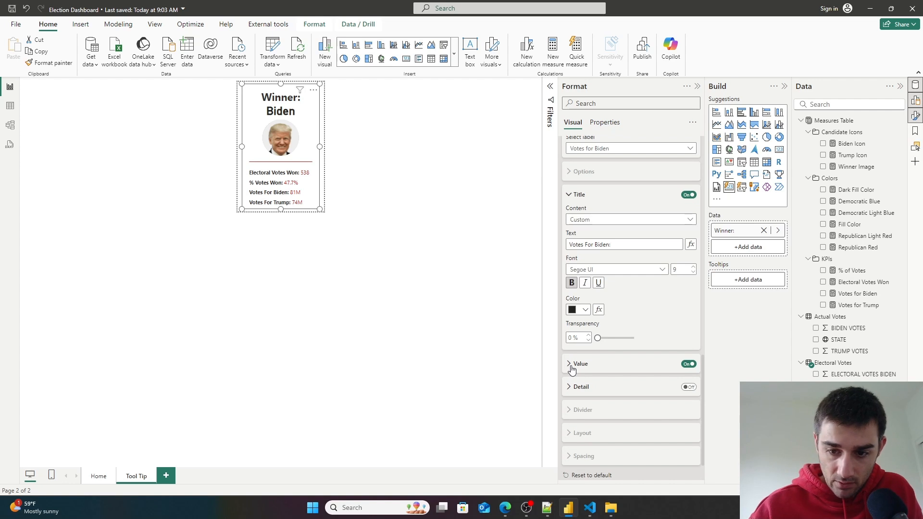
left_click(570, 364)
scroll(608, 341, "down", 2)
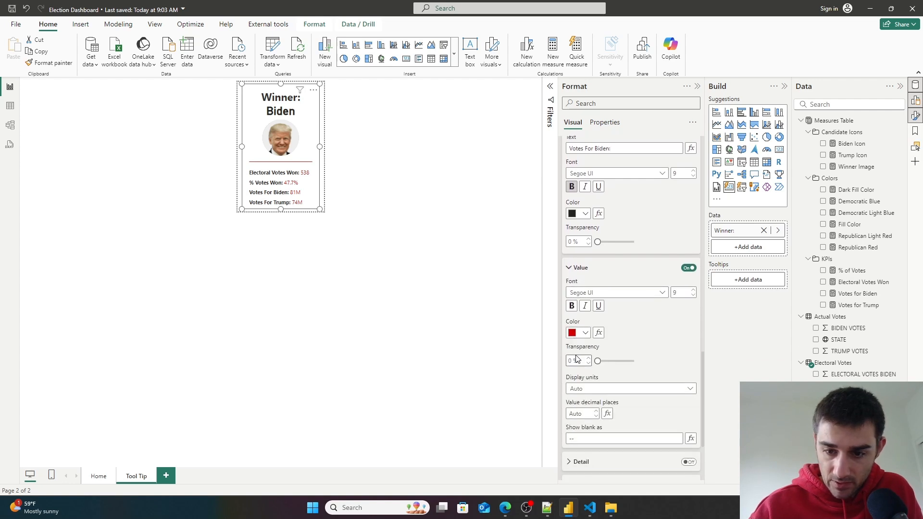
left_click(599, 333)
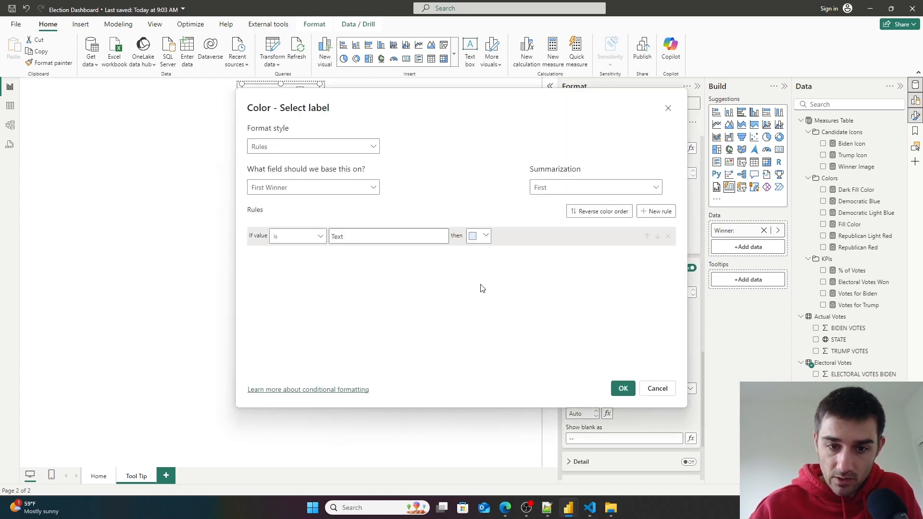
left_click(335, 147)
left_click(296, 193)
left_click(307, 187)
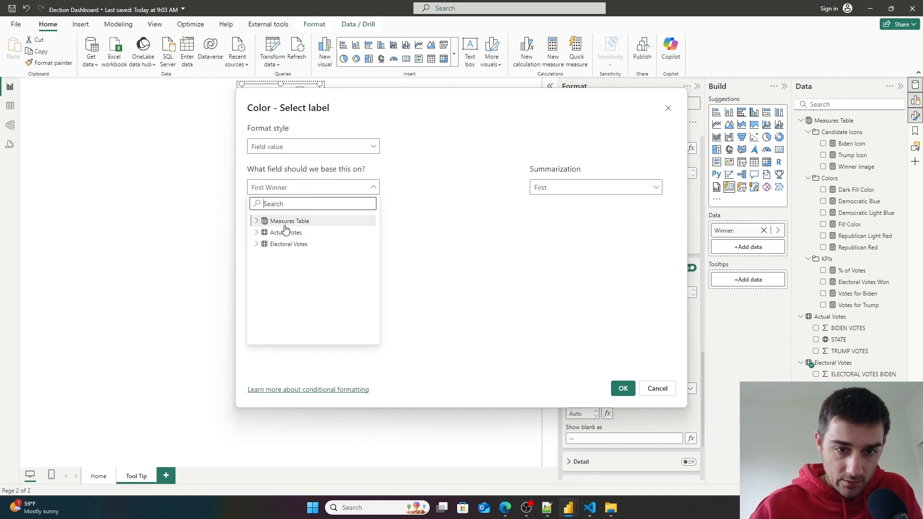
left_click(257, 221)
left_click(264, 244)
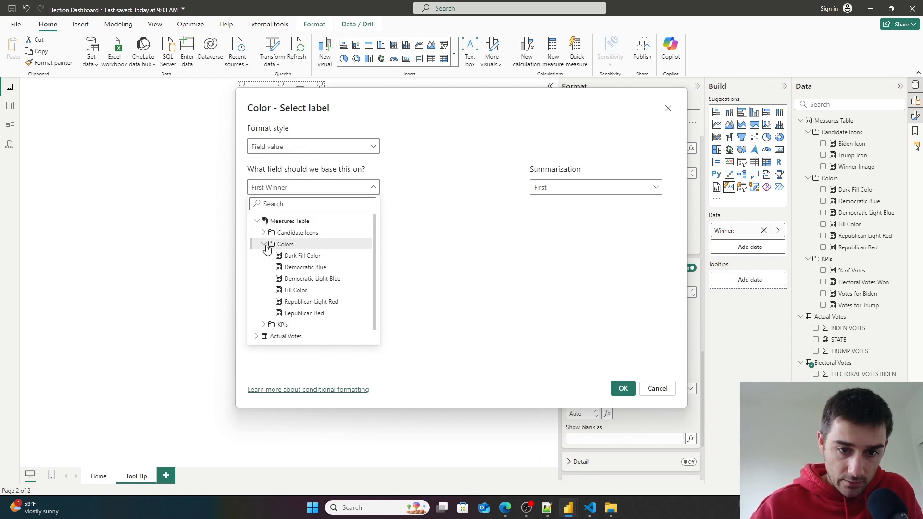
left_click(324, 267)
left_click(622, 388)
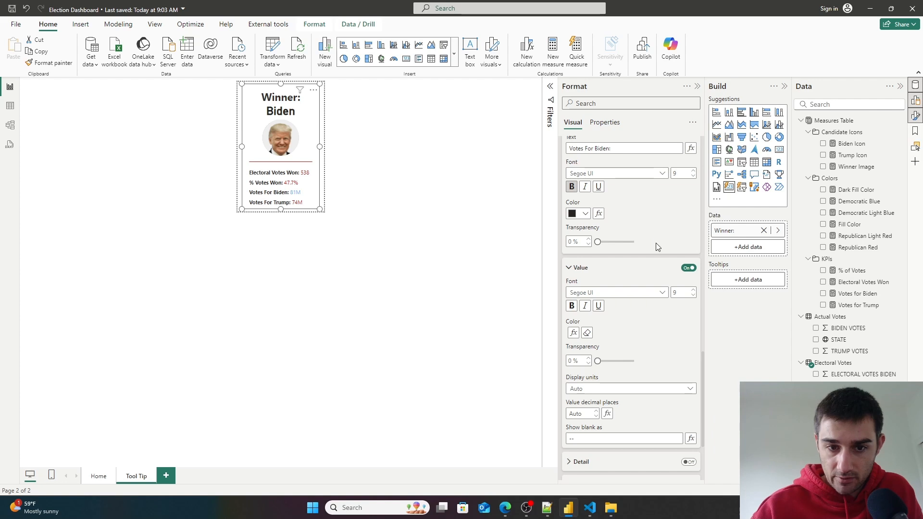
- Conditionally format the Votes for Trump label's value colour based on the Republican Red measure
scroll(656, 240, "up", 3)
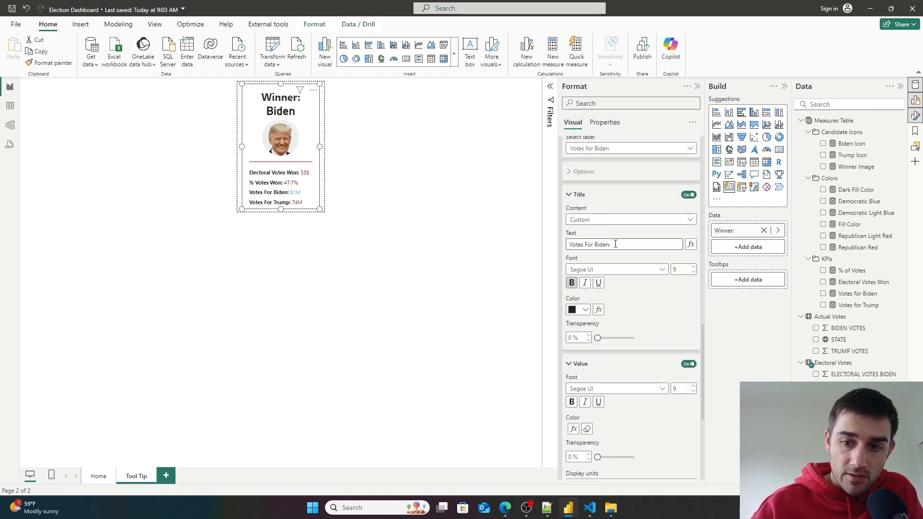
left_click(628, 149)
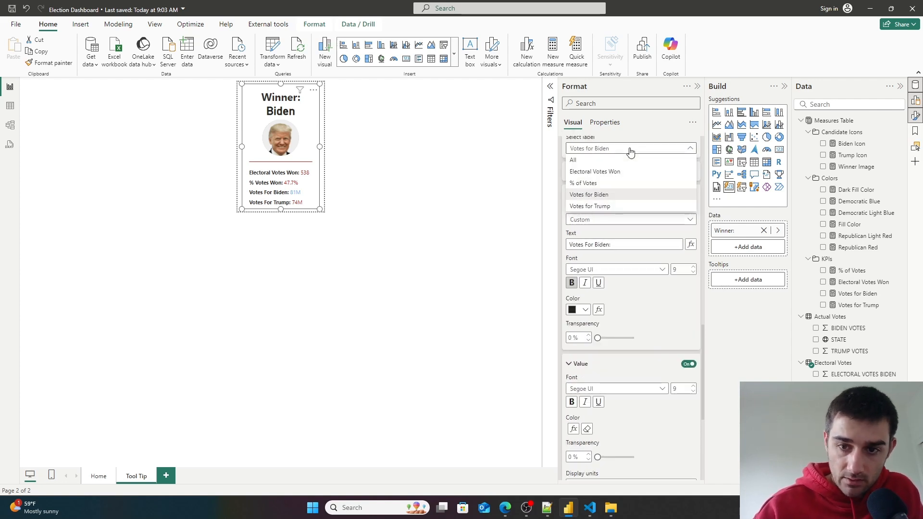
left_click(596, 207)
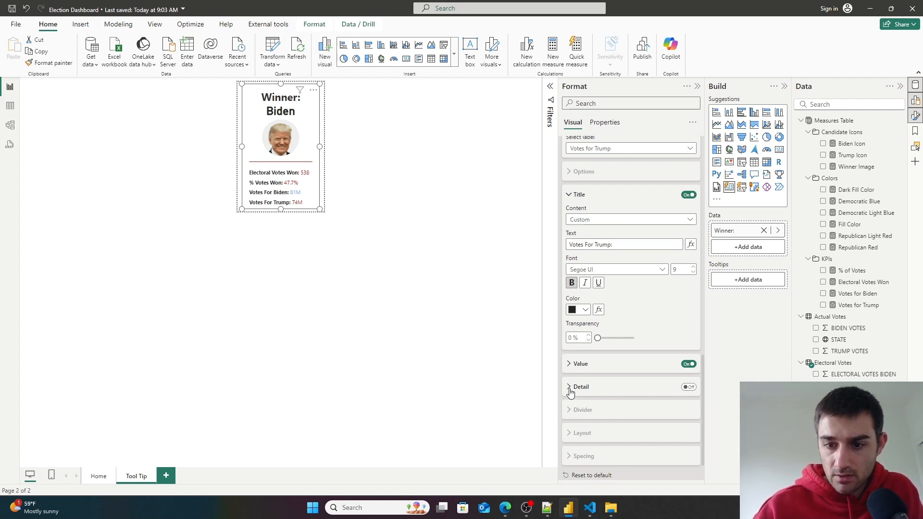
left_click(570, 364)
left_click(598, 428)
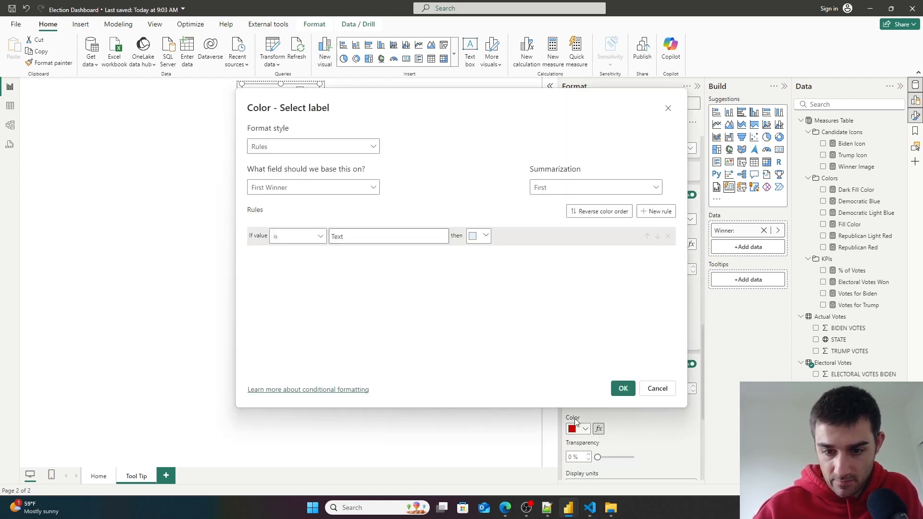
left_click(342, 191)
left_click(257, 221)
left_click(264, 244)
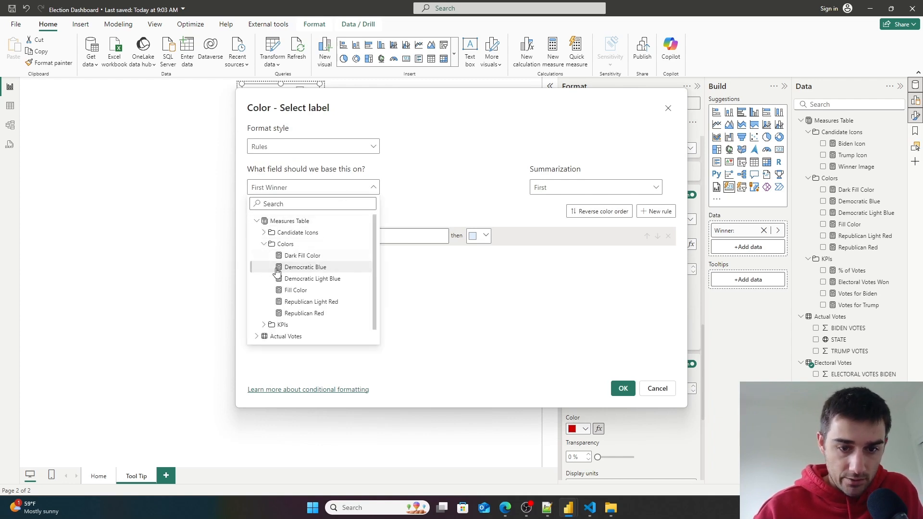
left_click(322, 316)
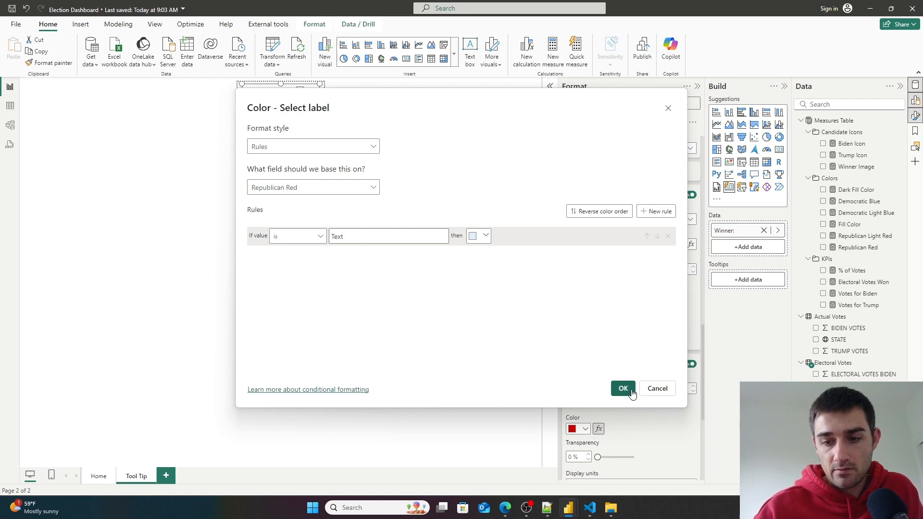
left_click(623, 388)
left_click(395, 333)
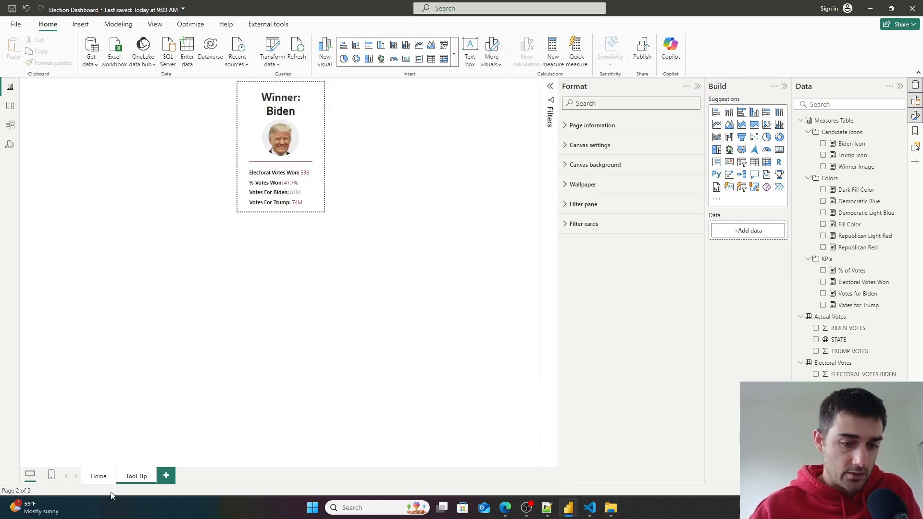
- Preview the map tooltips on the Home page by hovering over states, and return to the Tool Tip page
left_click(99, 477)
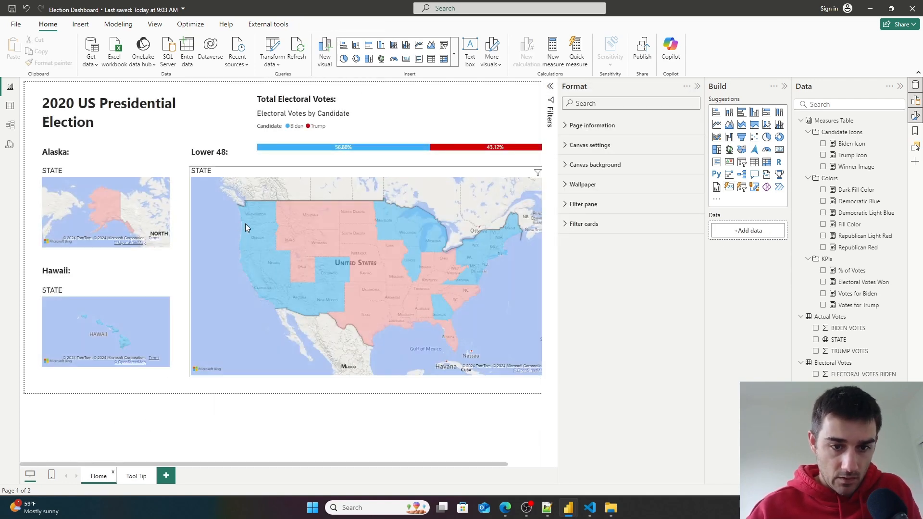
mouse_move(256, 213)
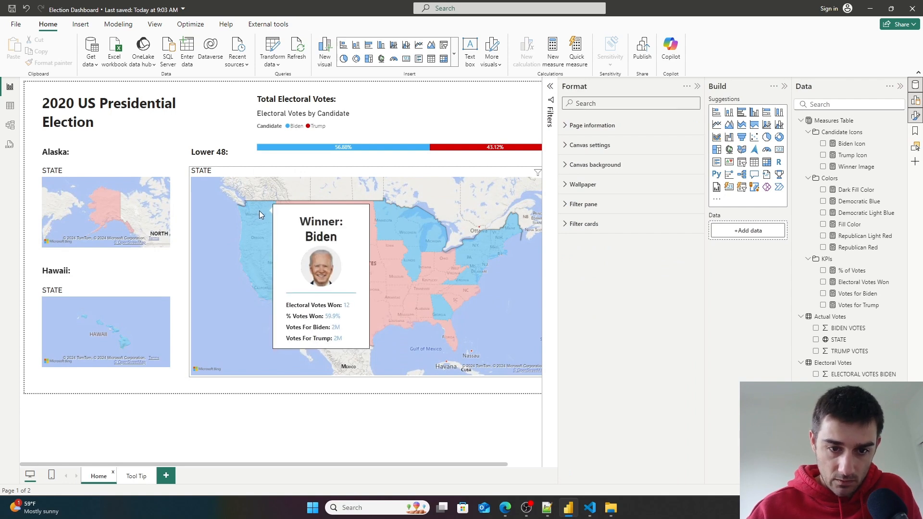
mouse_move(257, 233)
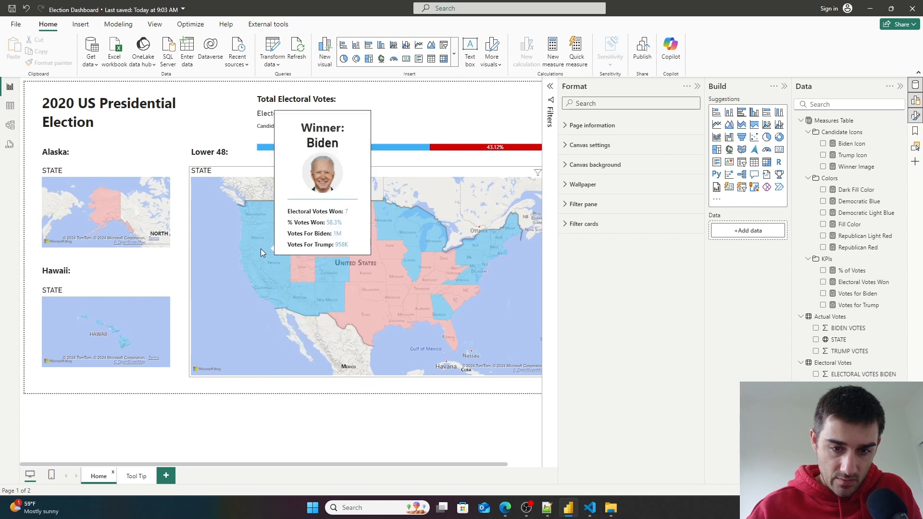
mouse_move(288, 224)
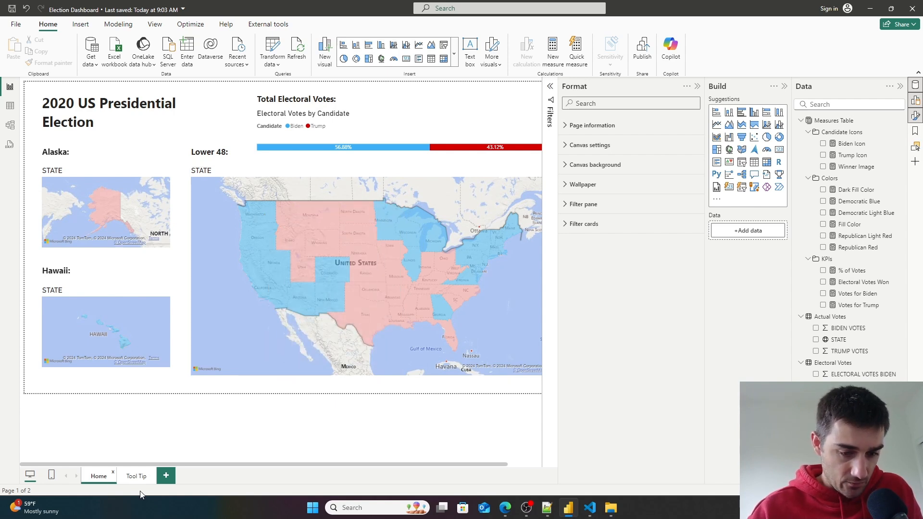
left_click(139, 479)
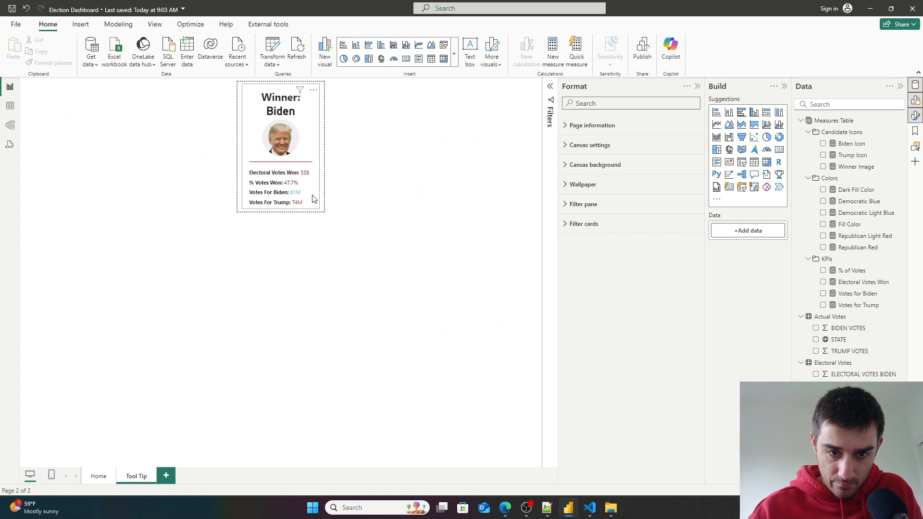
- For the Winner: series, change the Votes For Trump value colour formatting to Field value based on Republican Red
left_click(314, 199)
left_click(585, 254)
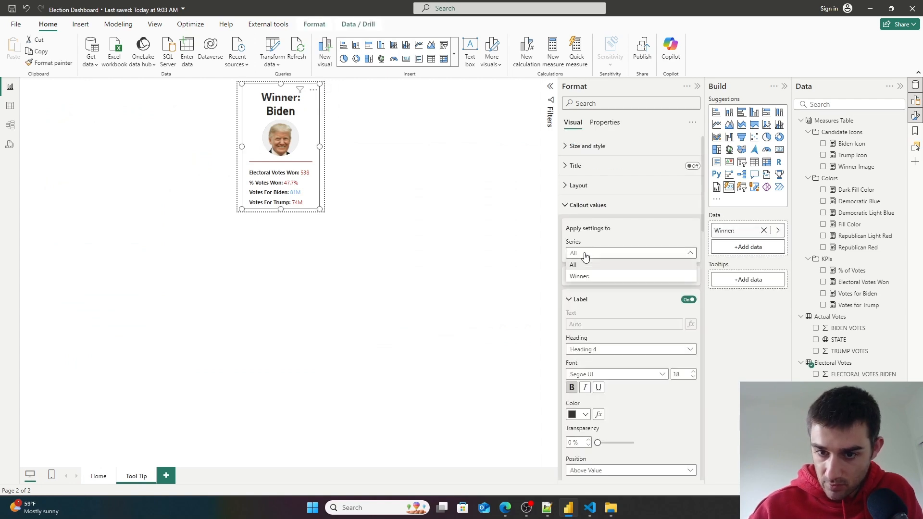
left_click(593, 243)
left_click(591, 253)
left_click(585, 278)
scroll(608, 321, "down", 15)
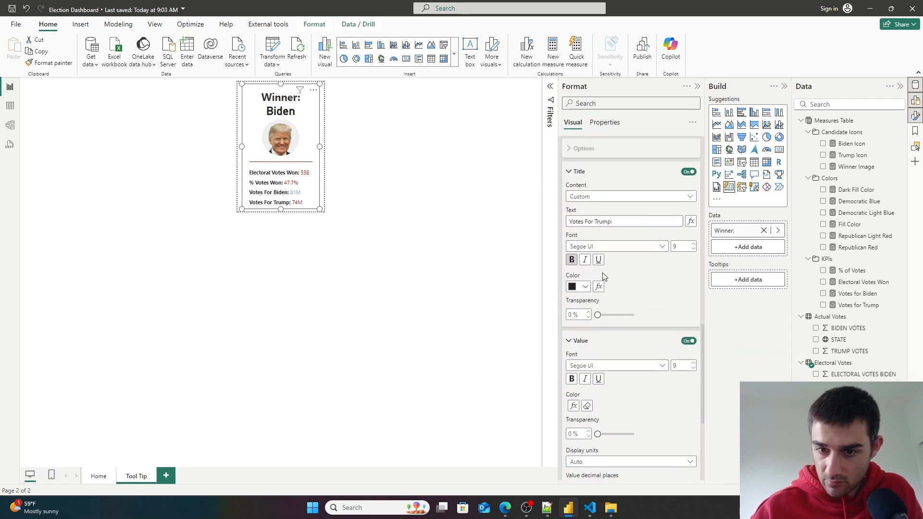
scroll(602, 272, "up", 2)
scroll(592, 327, "up", 2)
scroll(614, 318, "down", 8)
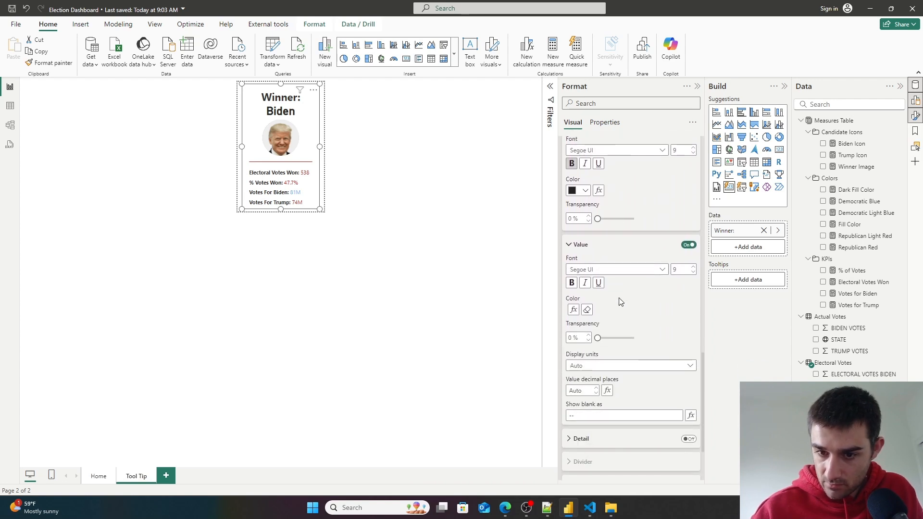
left_click(573, 310)
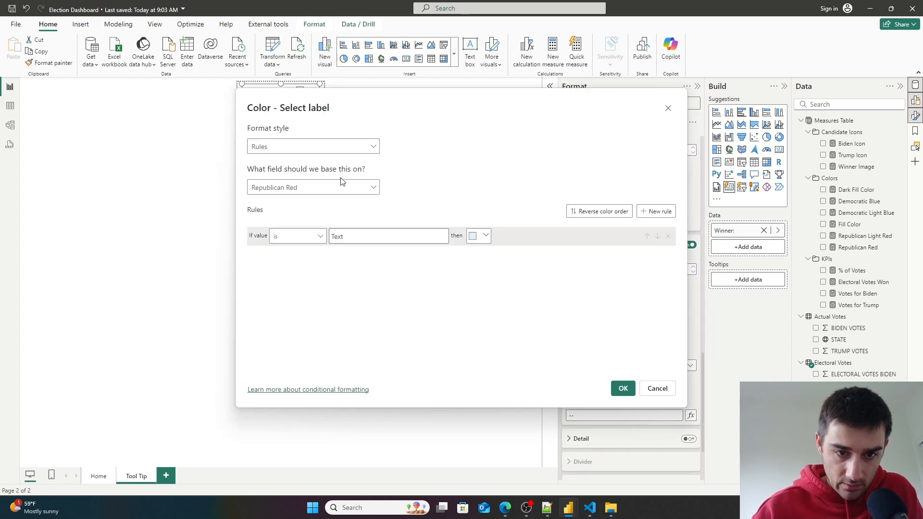
left_click(342, 146)
left_click(309, 194)
left_click(313, 190)
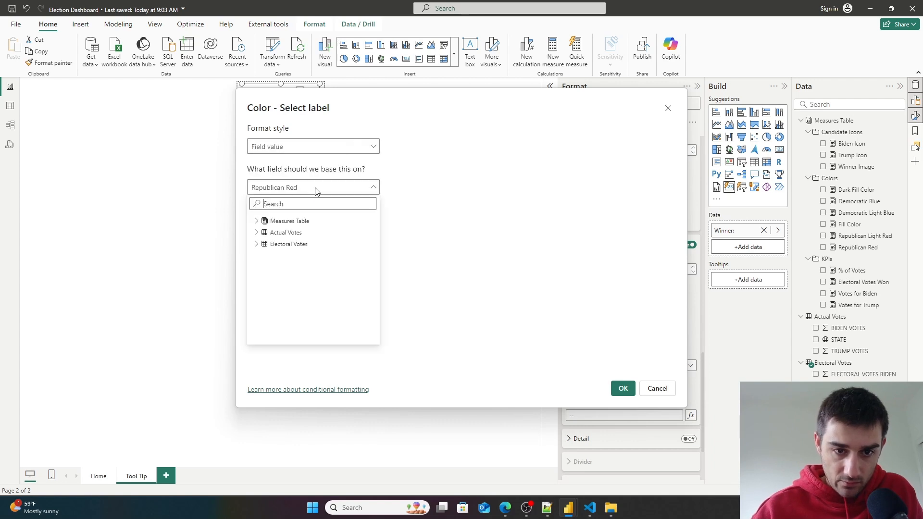
left_click(385, 184)
left_click(622, 388)
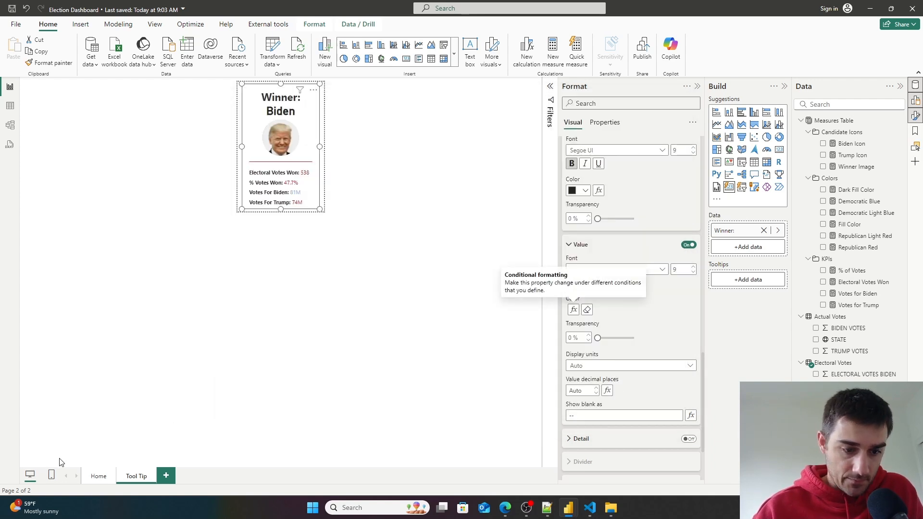
- Switch to the Home page and turn off the title of the Lower 48 map
left_click(98, 476)
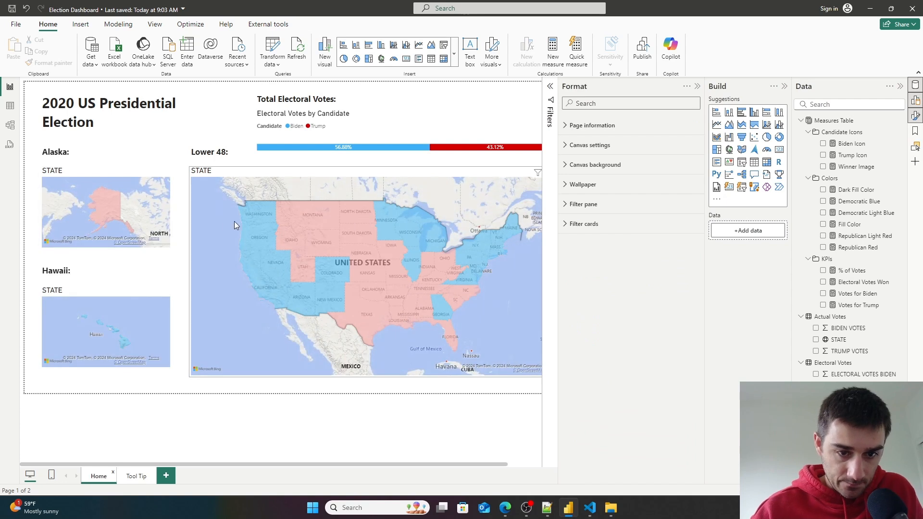
mouse_move(258, 214)
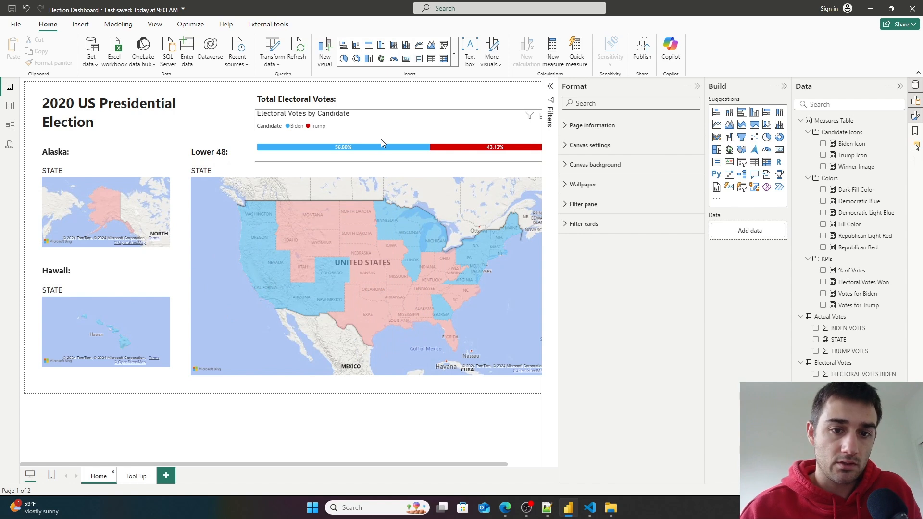
left_click(350, 176)
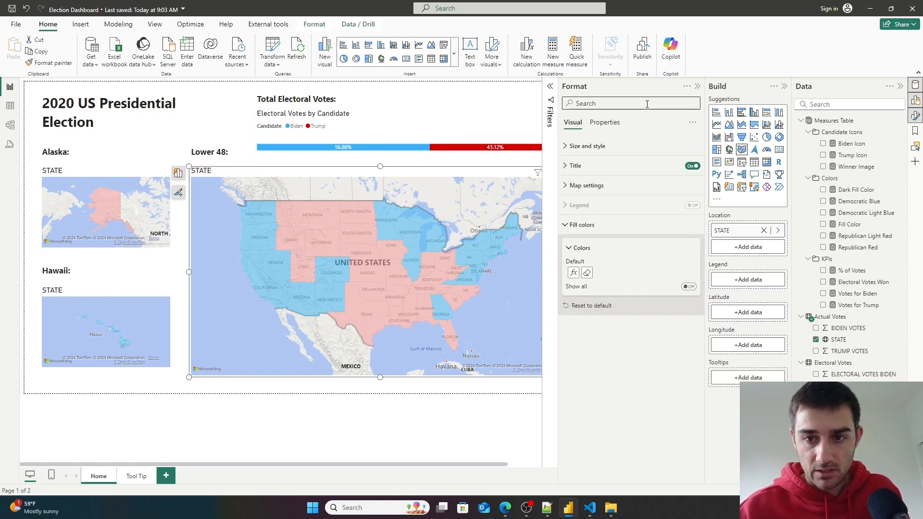
type("title")
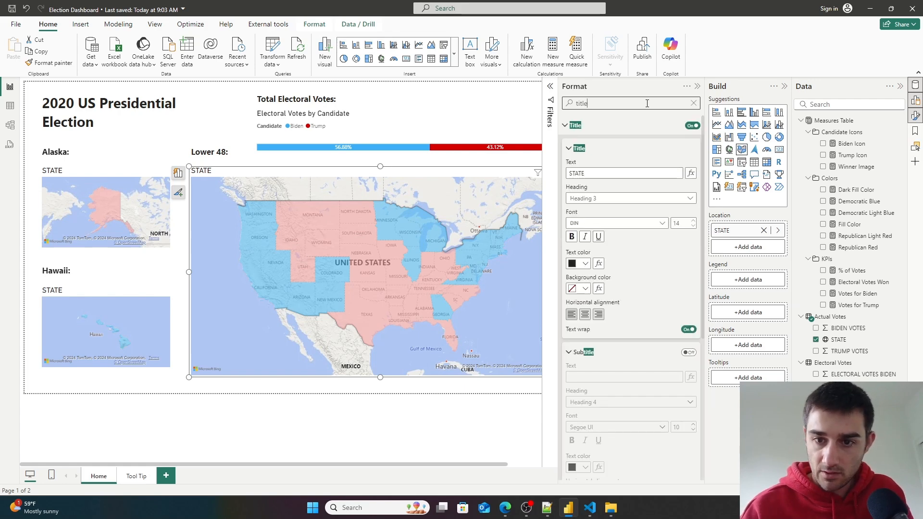
left_click(692, 126)
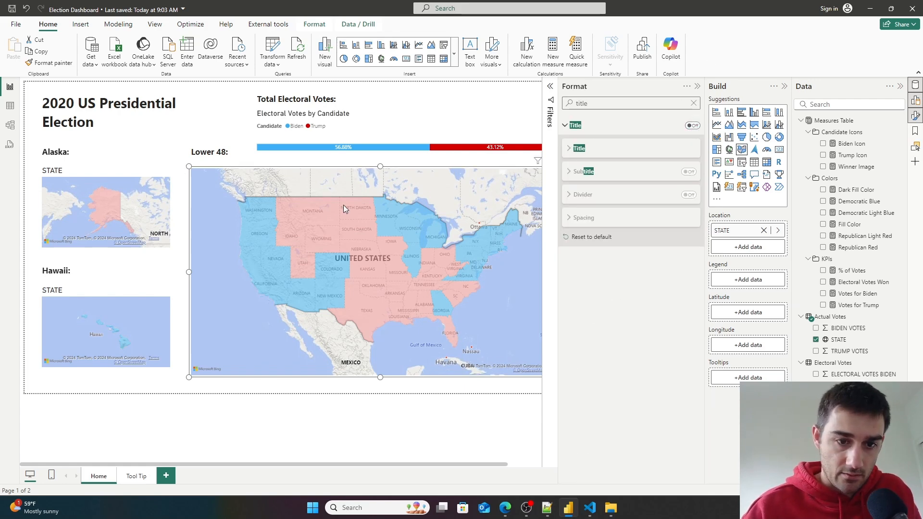
- Turn off the titles of the Alaska and Hawaii maps
left_click(108, 174)
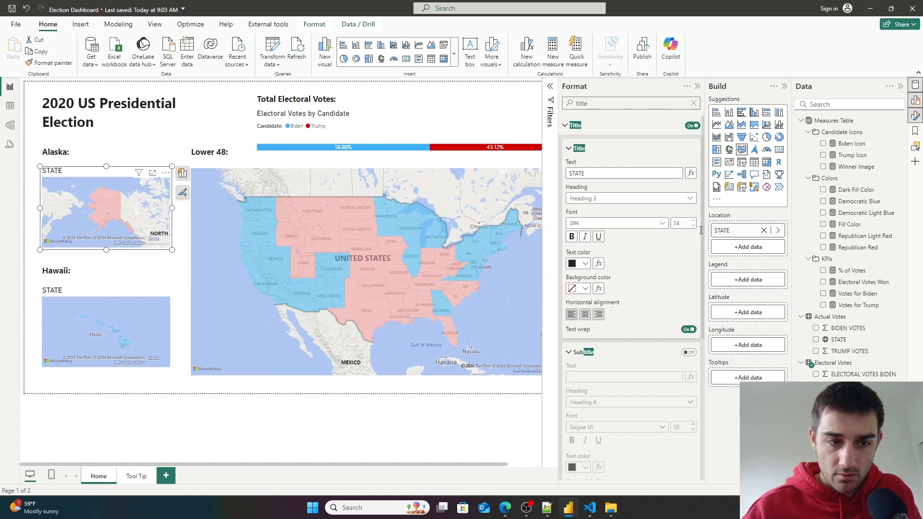
left_click(693, 126)
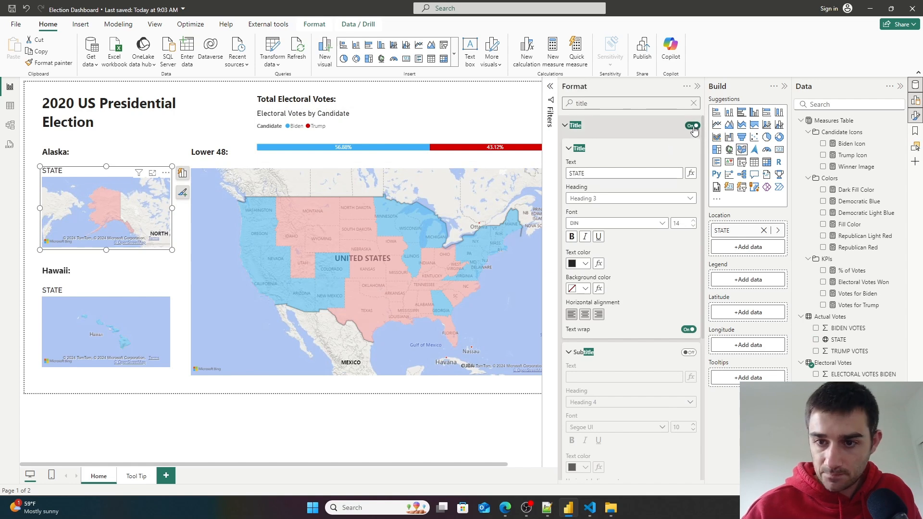
left_click(121, 292)
left_click(692, 125)
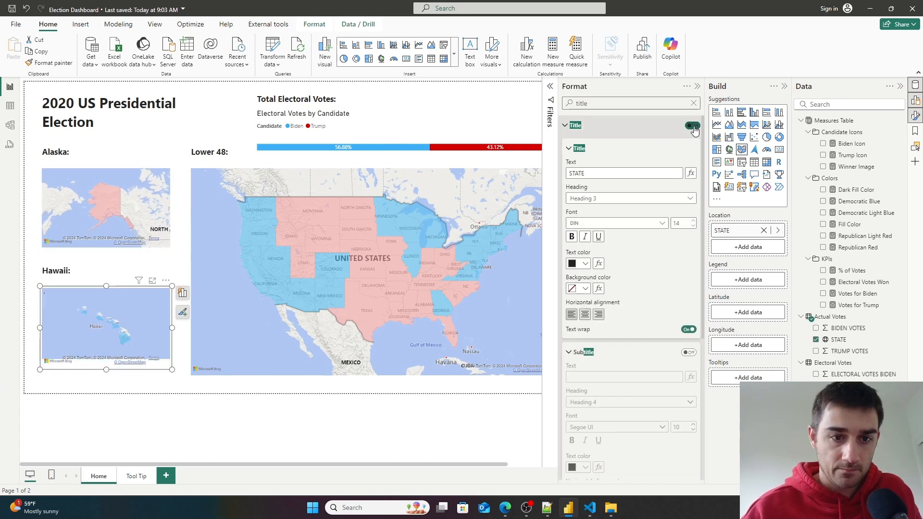
- Turn off the title of the Electoral Votes by Candidate bar chart
left_click(202, 151)
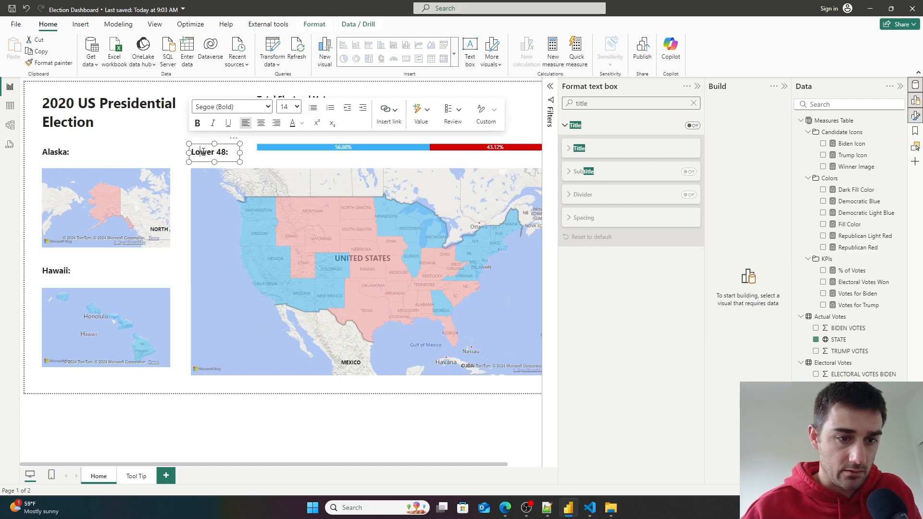
left_click(43, 151)
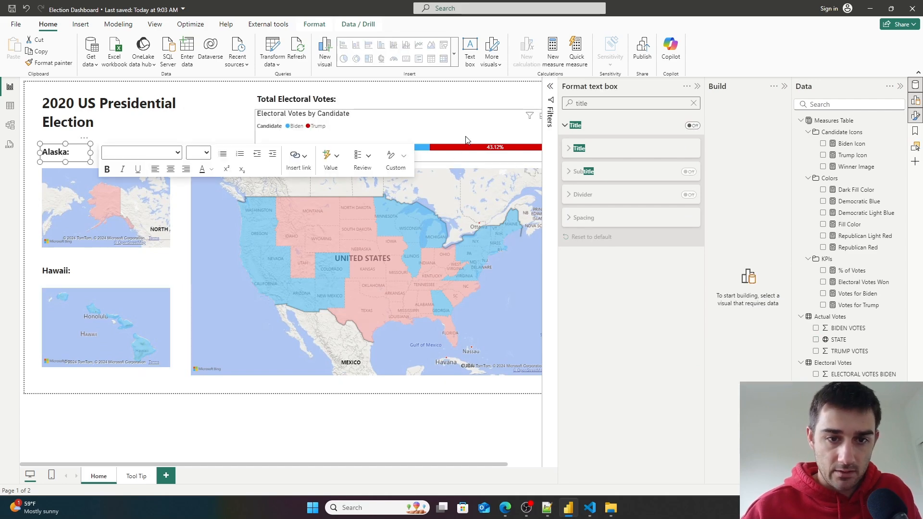
left_click(476, 129)
left_click_drag(590, 104, 549, 103)
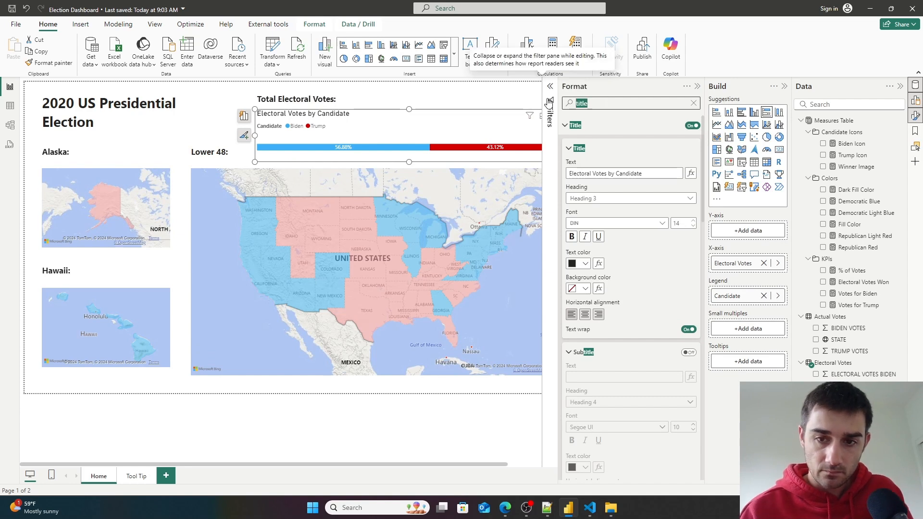
left_click(692, 126)
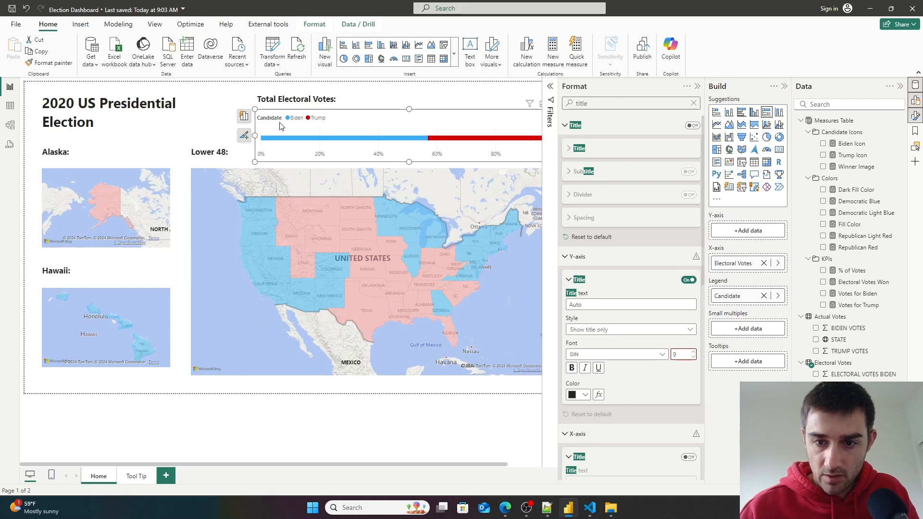
- Hide the bar chart's legend, then move the chart up and reduce its height
scroll(632, 340, "down", 5)
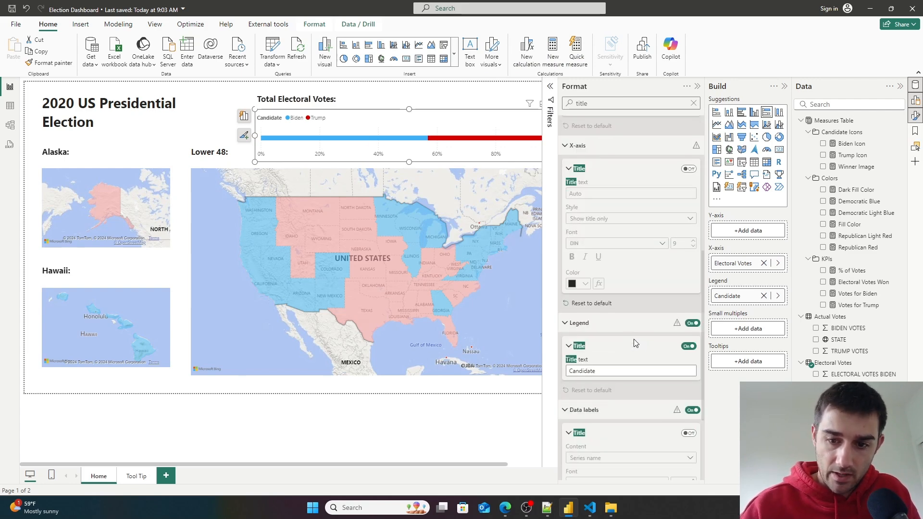
left_click(693, 323)
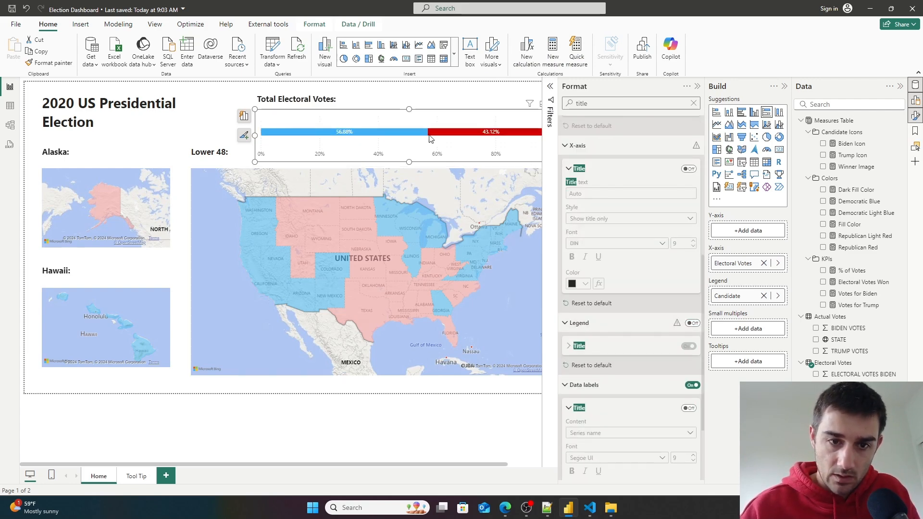
left_click_drag(436, 117, 437, 114)
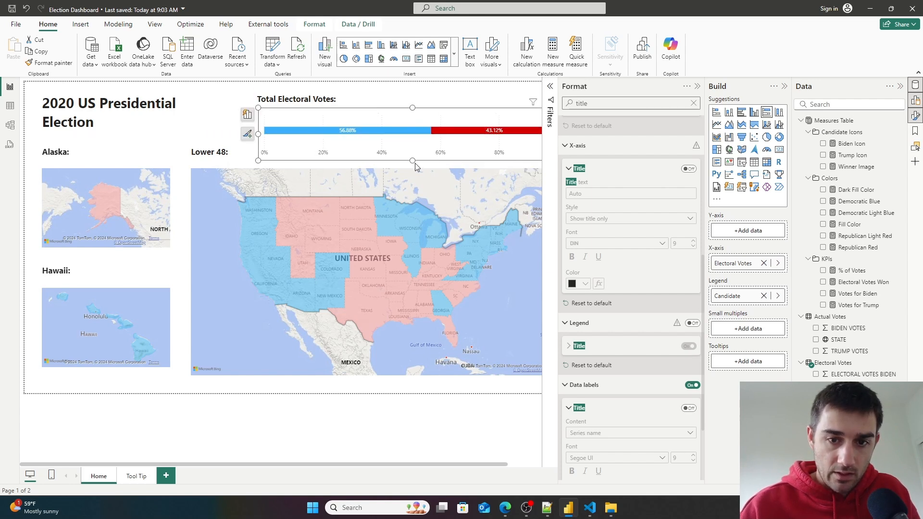
left_click_drag(419, 161, 416, 144)
- Rename the bar chart heading to Total Electoral Votes Won:
left_click(338, 105)
double_click(324, 100)
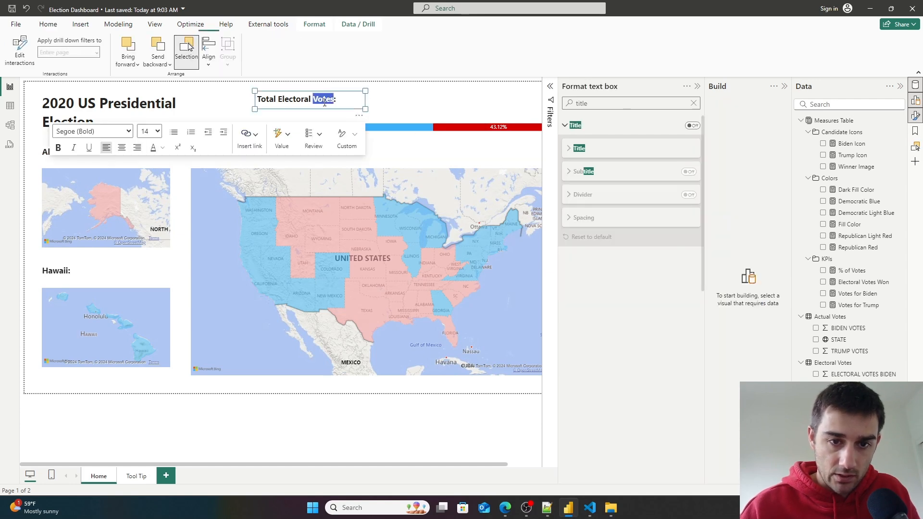
left_click(334, 99)
type("Won")
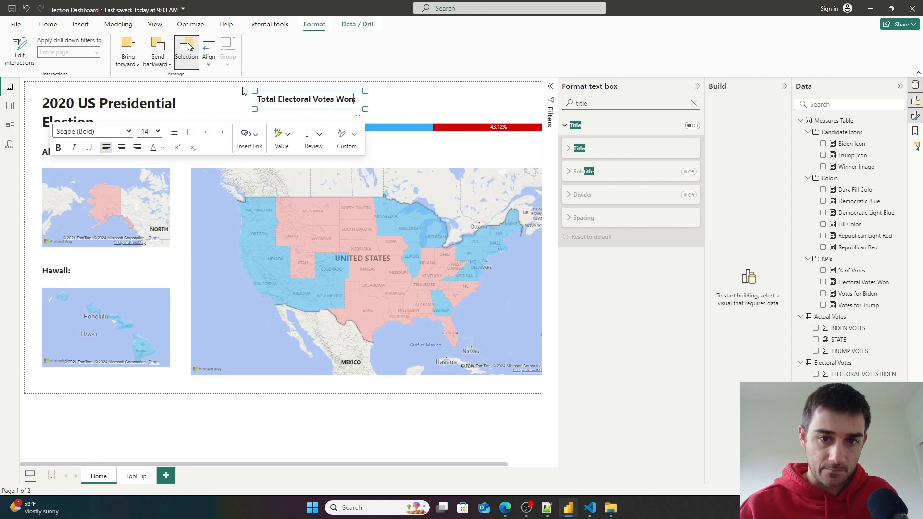
left_click(486, 99)
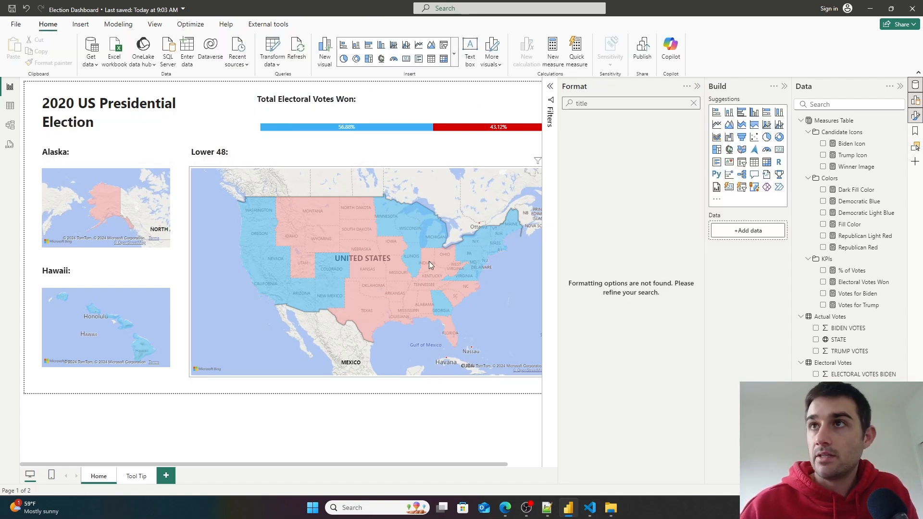
- Collapse the side panes and nudge the Lower 48 map slightly upward
left_click(698, 86)
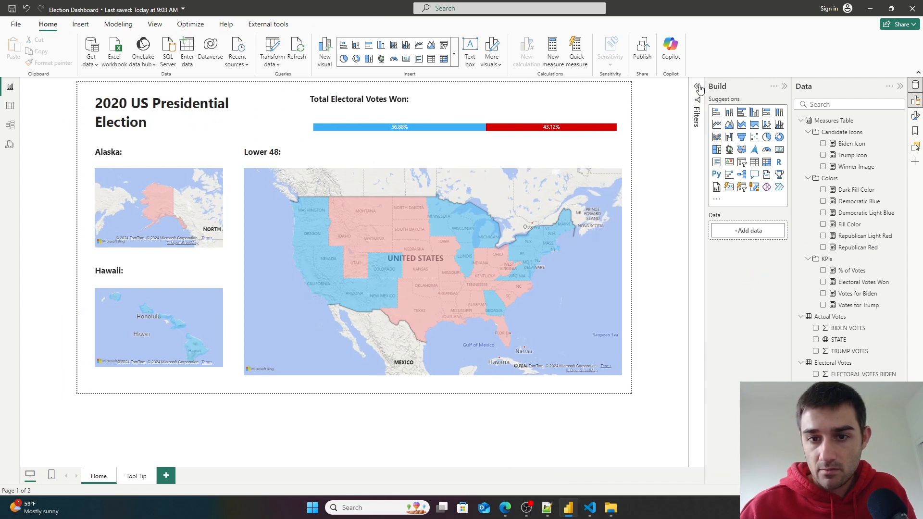
left_click(784, 87)
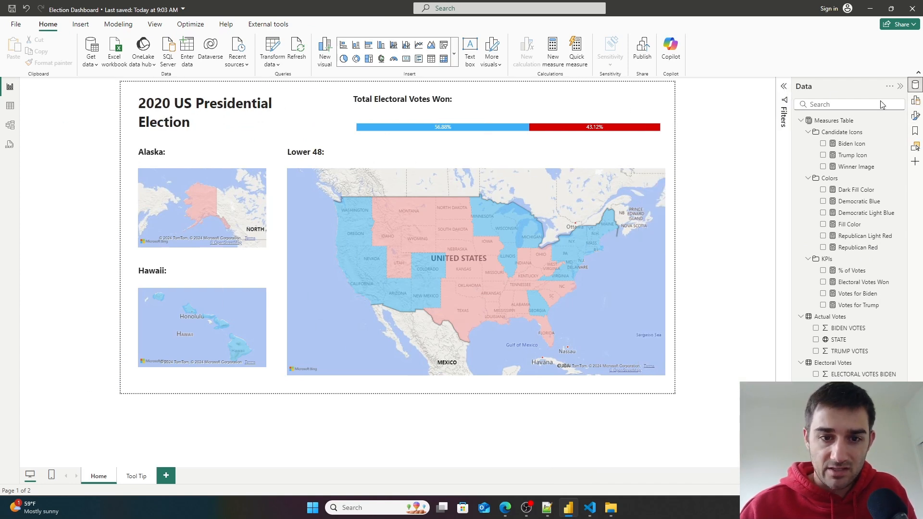
left_click(513, 178)
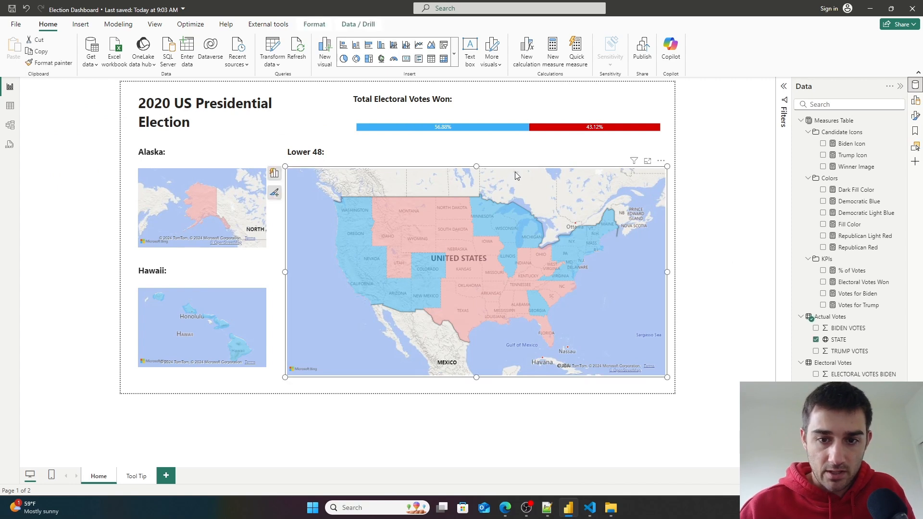
left_click(550, 164)
left_click(549, 168)
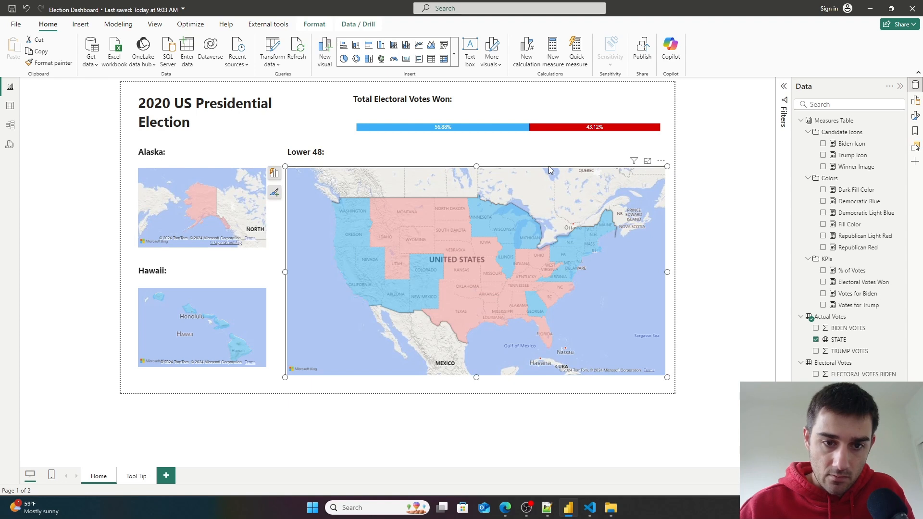
left_click_drag(549, 171, 549, 166)
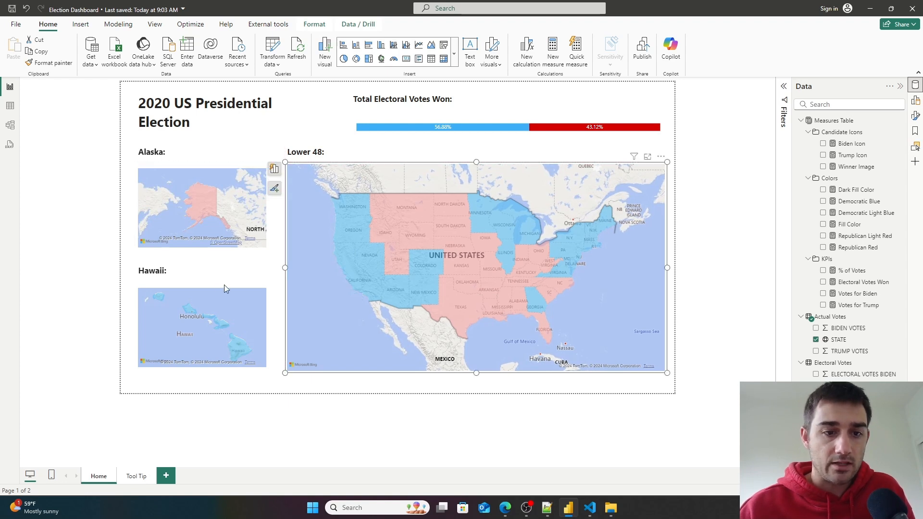
- Nudge the Alaska: and Hawaii: headings slightly downward
left_click(233, 223)
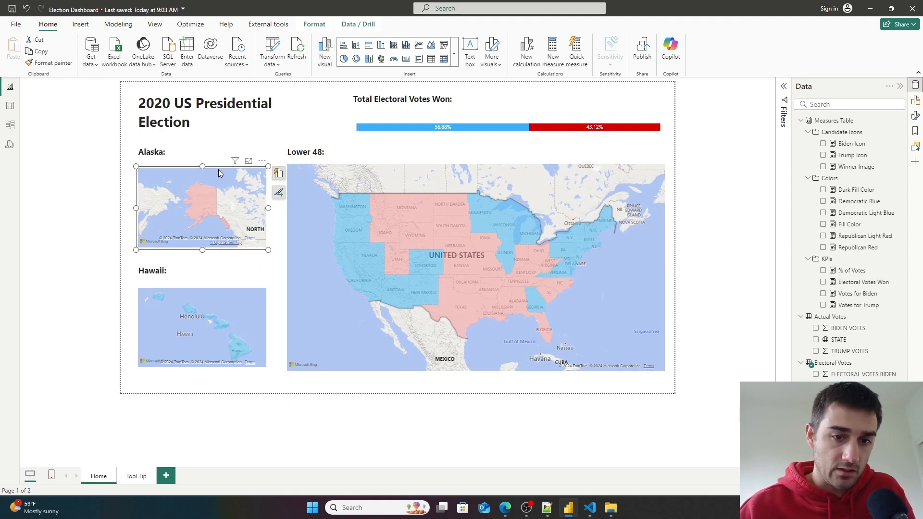
left_click(174, 152)
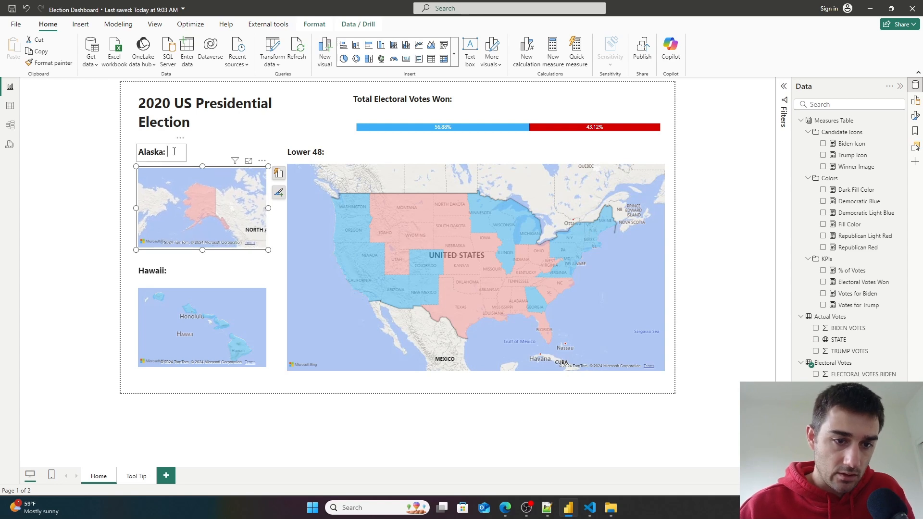
left_click(171, 162)
key("Down")
left_click_drag(171, 165, 174, 166)
left_click(156, 279)
left_click_drag(173, 281, 176, 285)
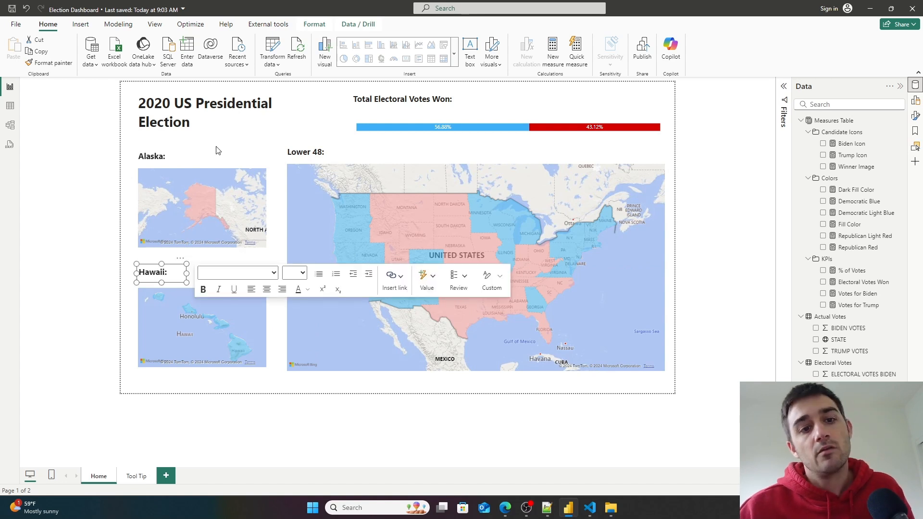
- Move the 2020 US Presidential Election title box to the right
left_click(218, 124)
left_click_drag(136, 113, 156, 112)
left_click_drag(277, 138, 297, 137)
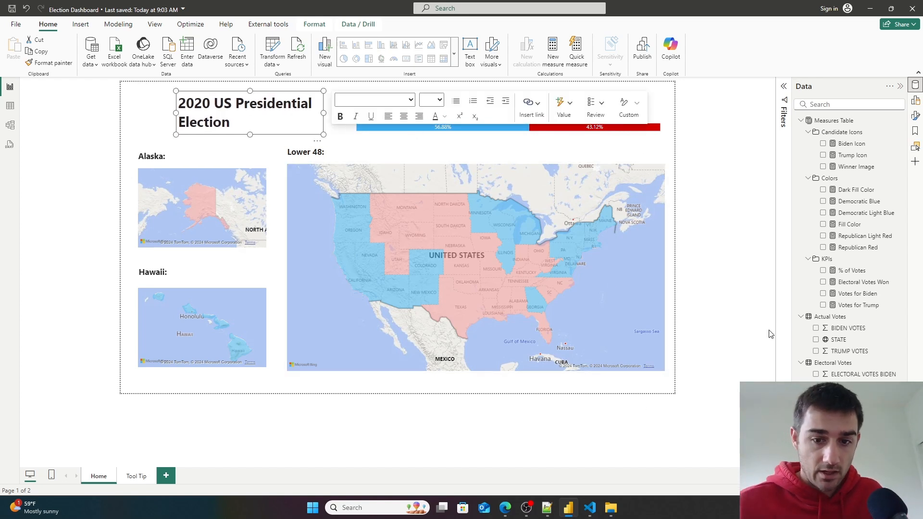
- Set the Lower 48 map's style to Grayscale in its map settings
left_click(658, 285)
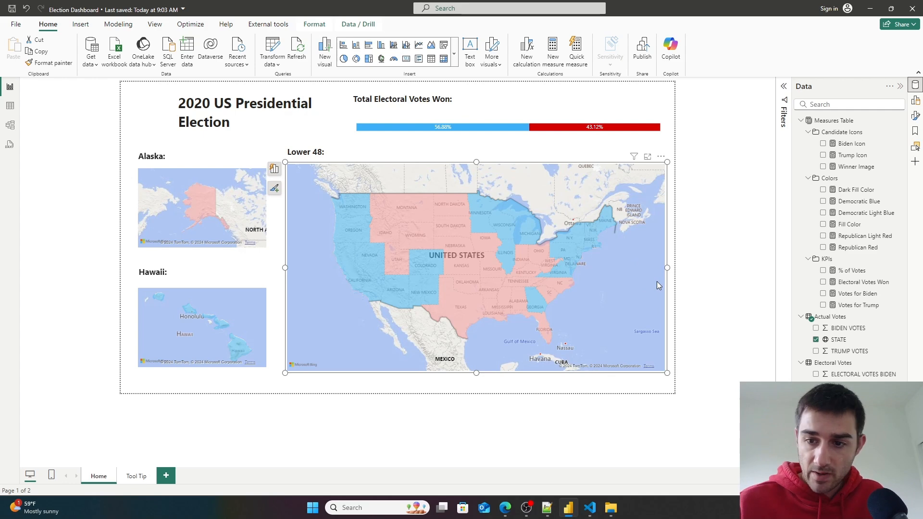
left_click(915, 116)
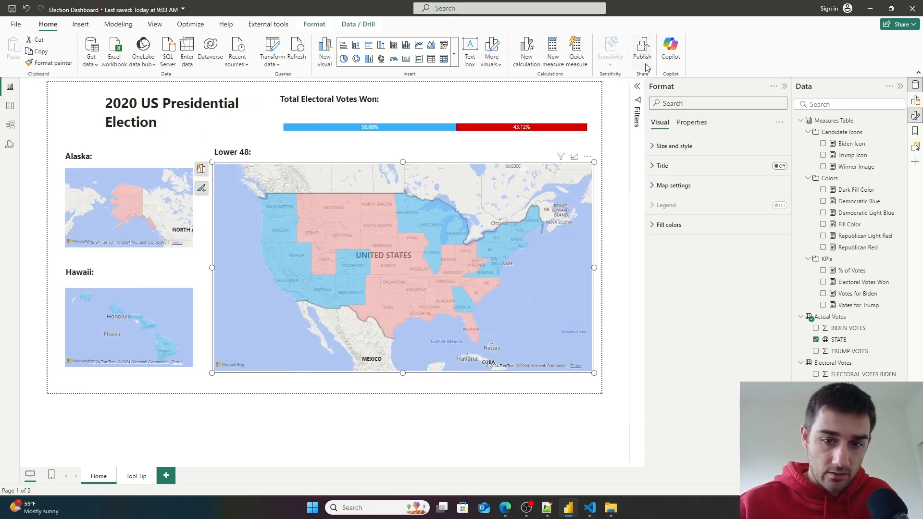
left_click(638, 90)
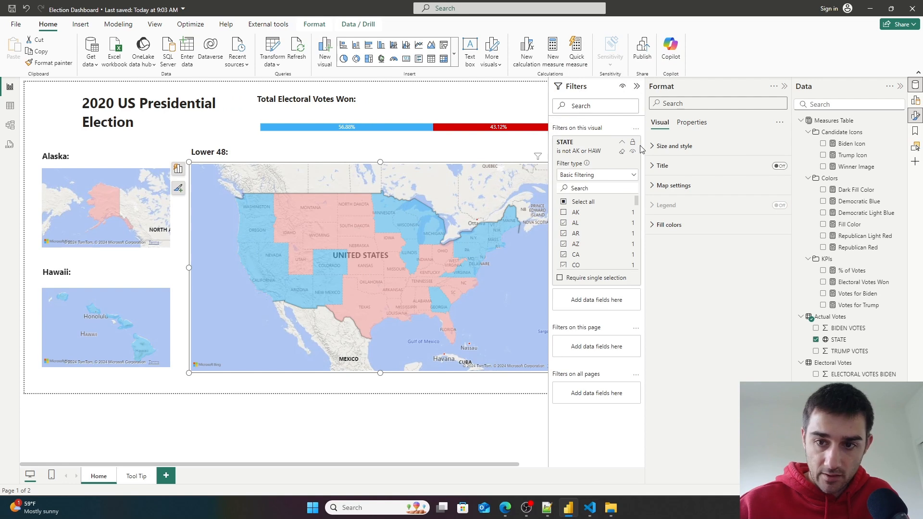
left_click(766, 105)
left_click(657, 193)
left_click(691, 235)
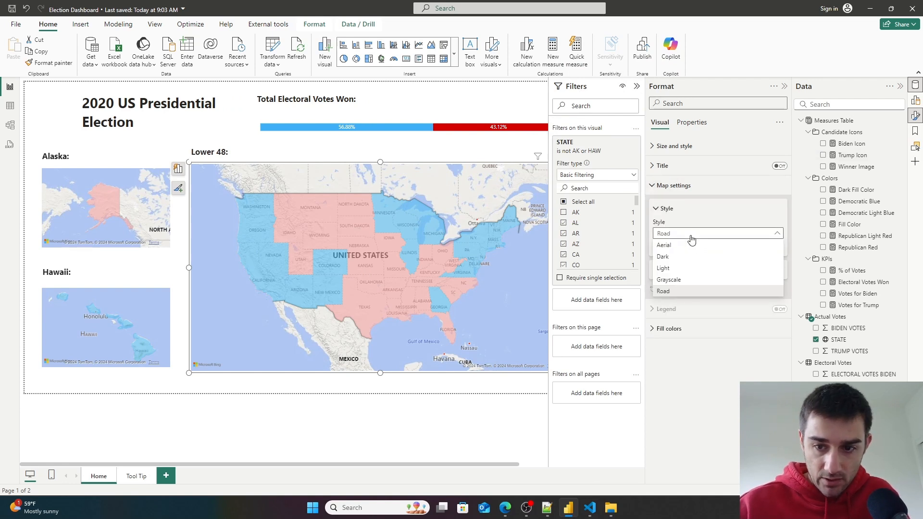
left_click(680, 280)
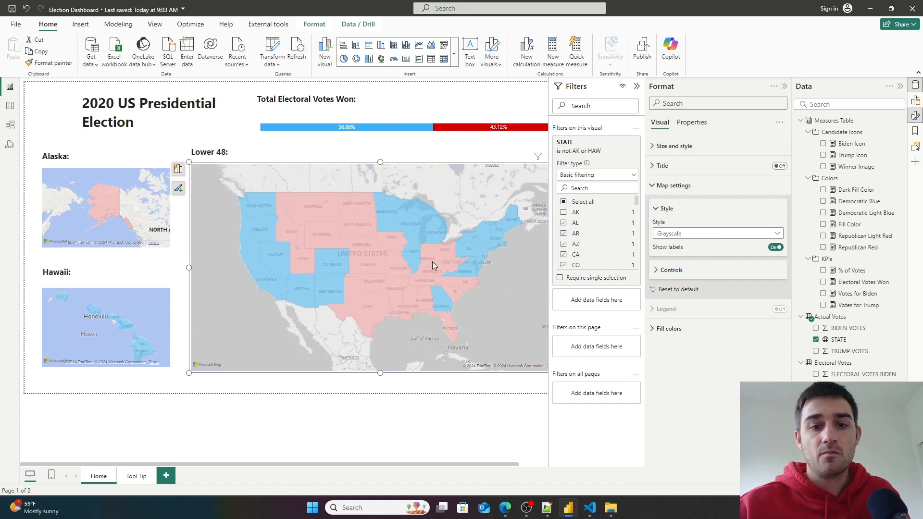
- Set the Alaska and Hawaii maps' styles to Grayscale as well
left_click(144, 216)
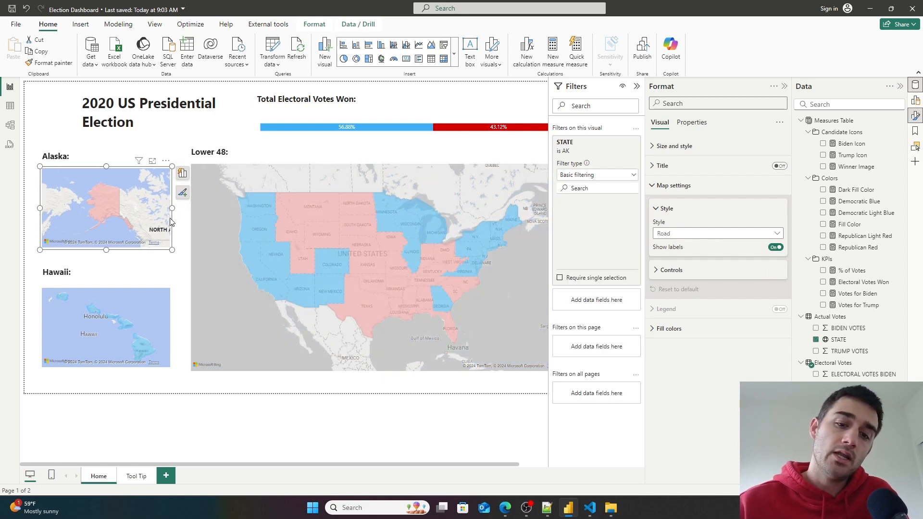
left_click(710, 234)
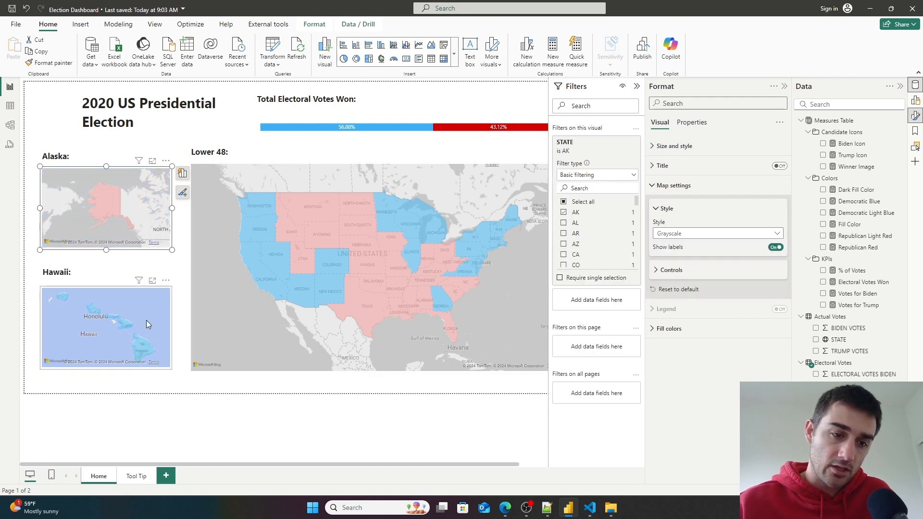
left_click(161, 315)
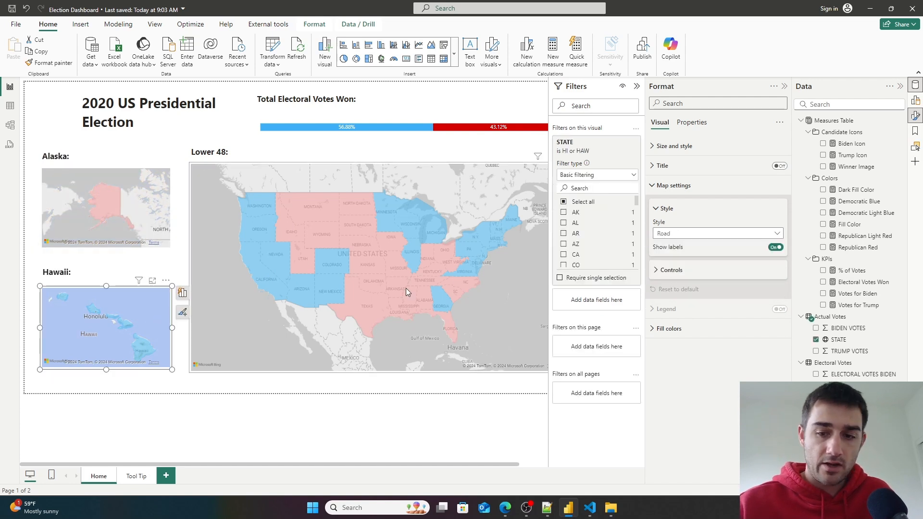
left_click(699, 234)
left_click(675, 282)
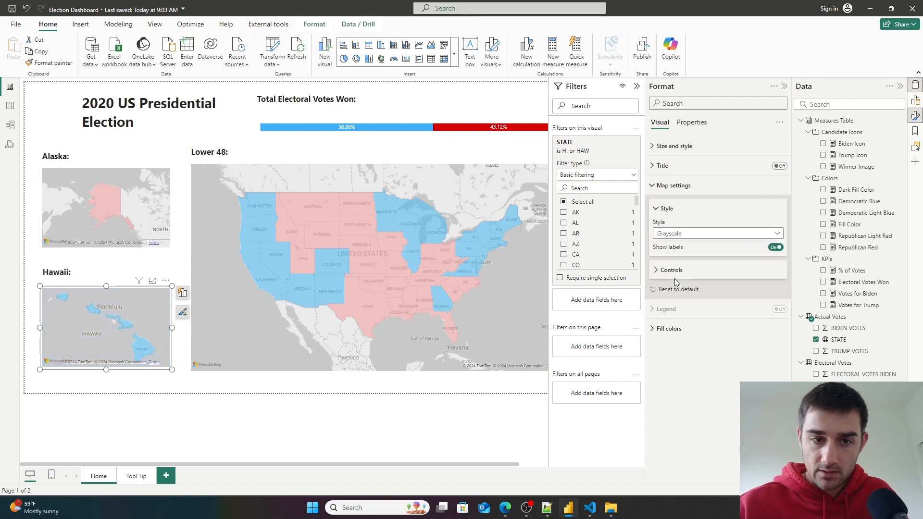
- Deselect the maps and collapse the Filters and Format panes
left_click(358, 452)
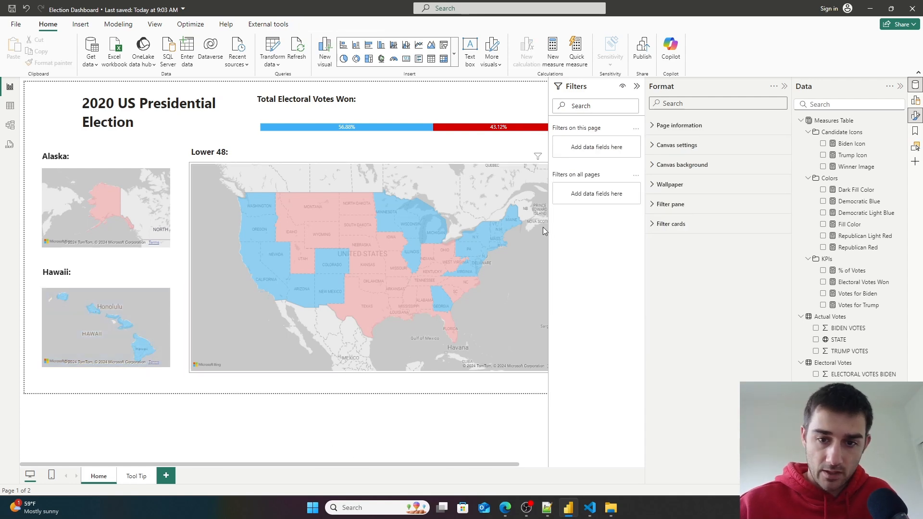
left_click(638, 87)
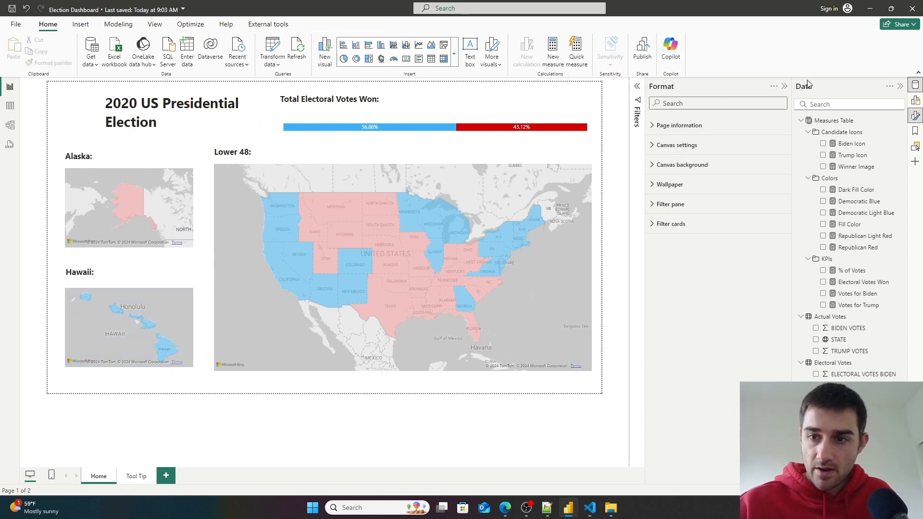
left_click(785, 87)
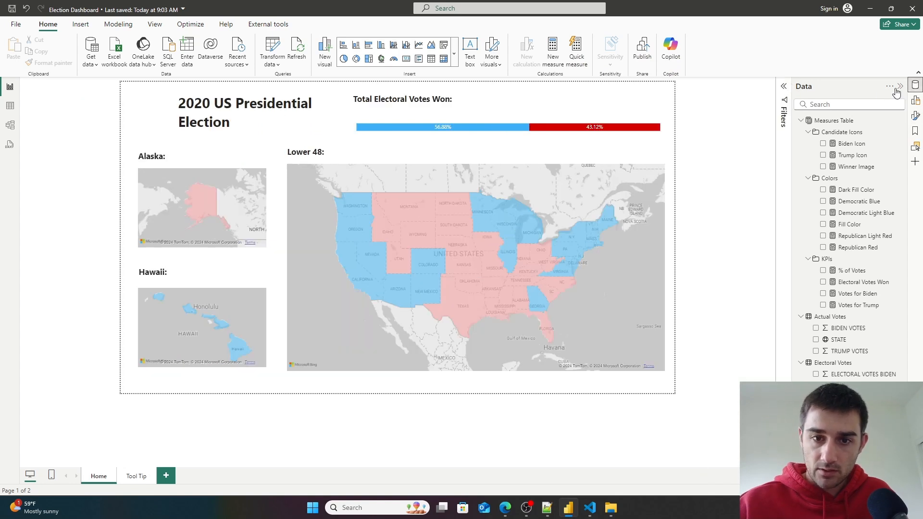
- Open the 2020 US Presidential Election title text box for editing
left_click(507, 115)
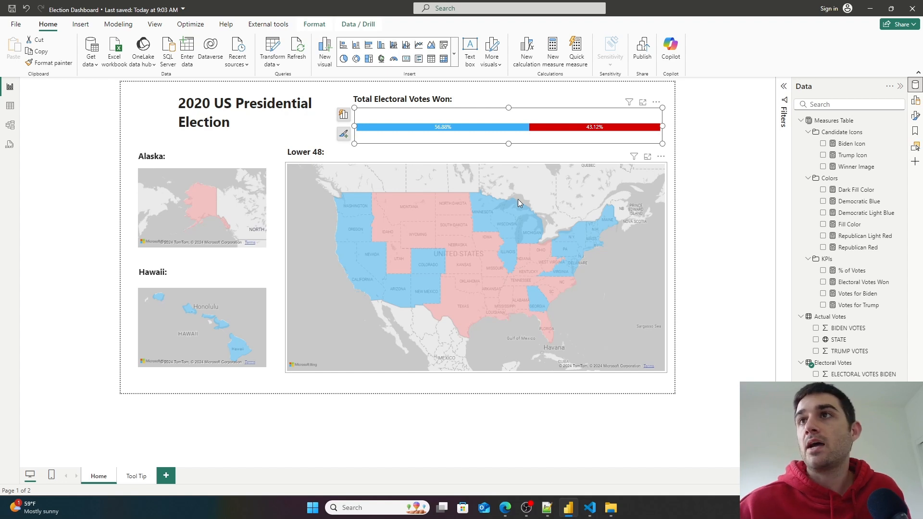
left_click(233, 126)
left_click(233, 126)
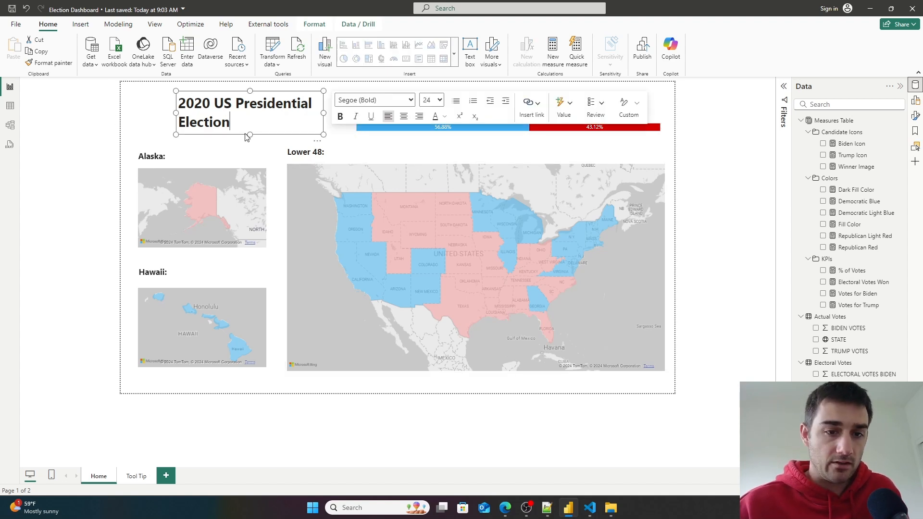
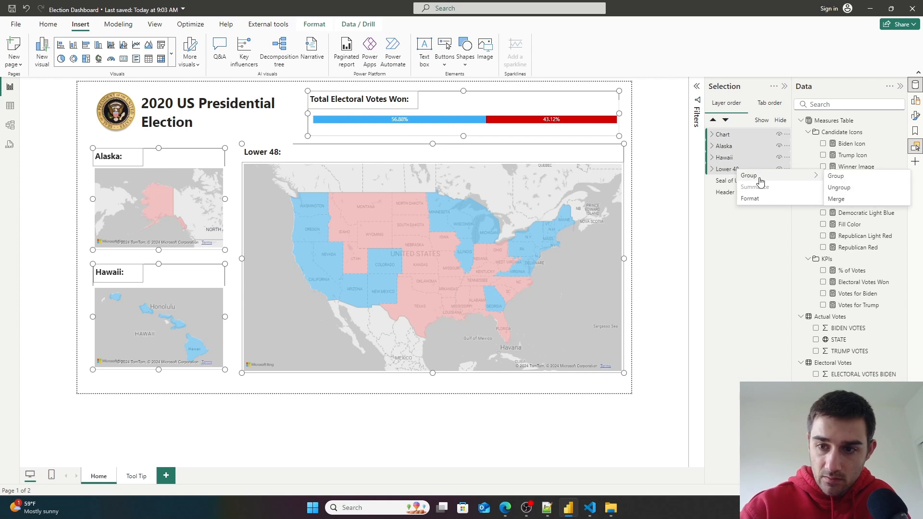
- Group the chart and three map layers and rename the group Data
left_click(874, 178)
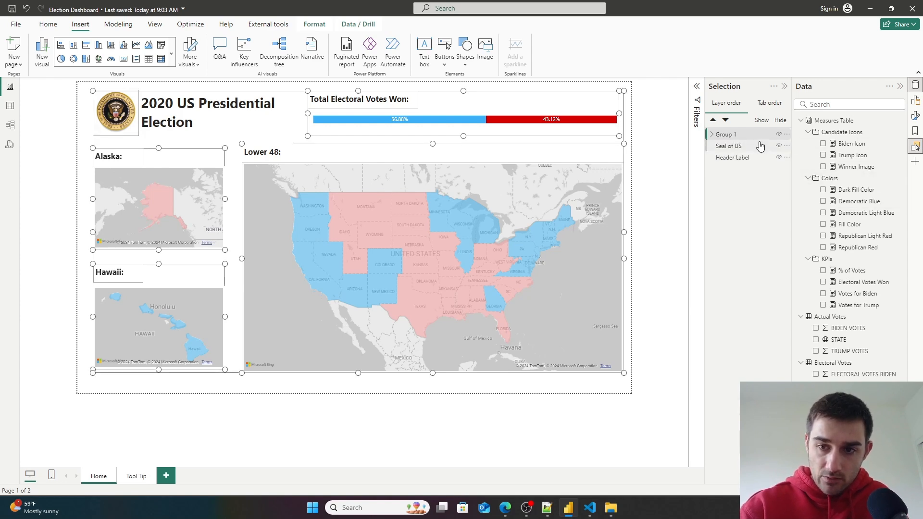
double_click(725, 134)
key("BackSpace")
type("Data")
key("Return")
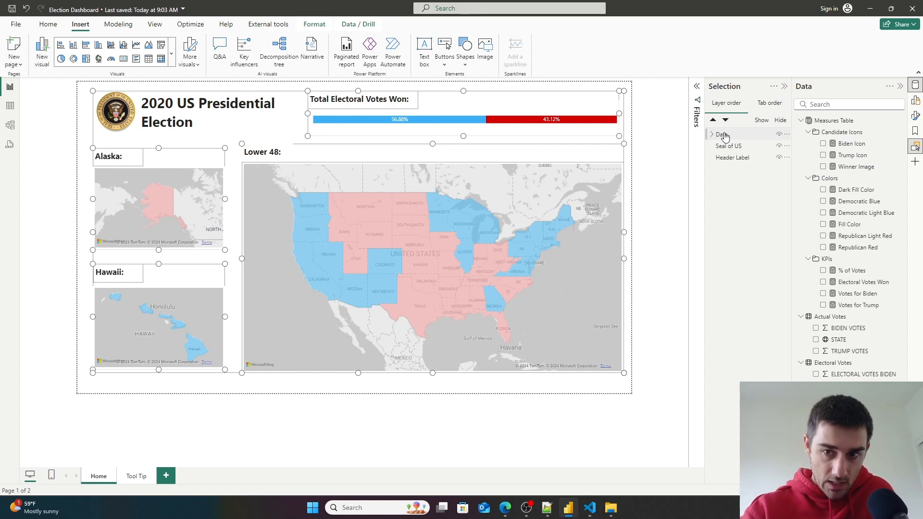
- Group the seal and header label layers, name the group Title, and deselect it
left_click(730, 146)
left_click(732, 158, "ctrl")
right_click(731, 159)
mouse_move(789, 163)
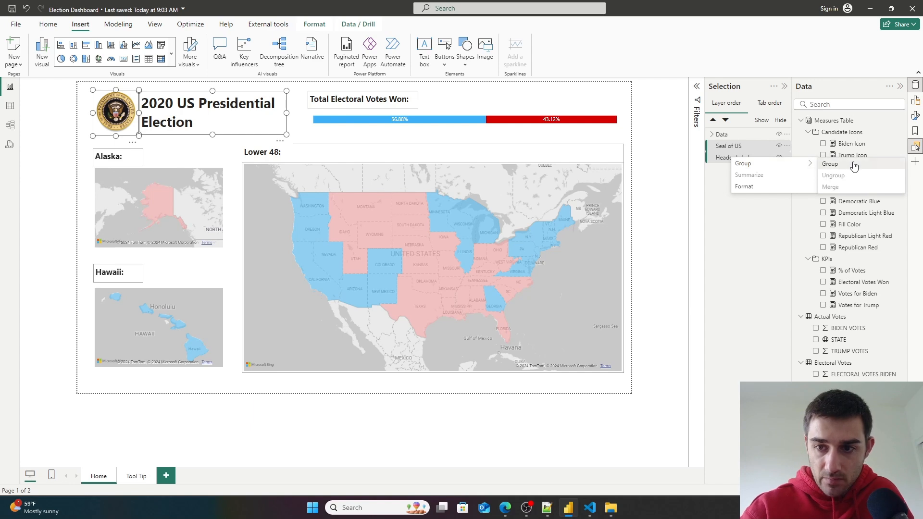
left_click(830, 164)
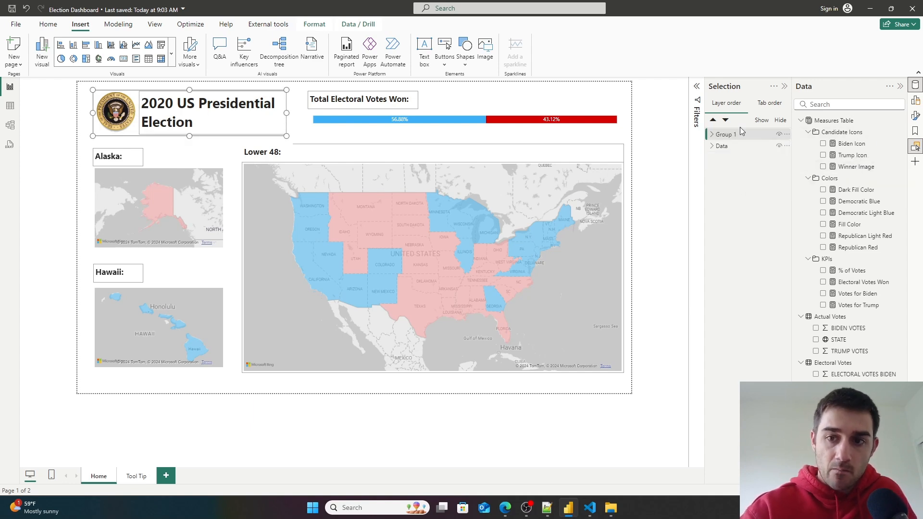
double_click(728, 134)
type("Tit")
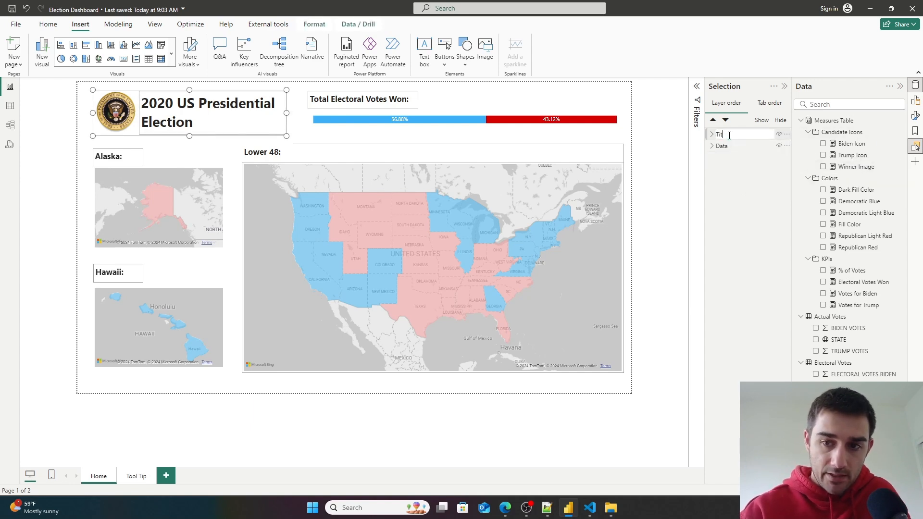
key("Return")
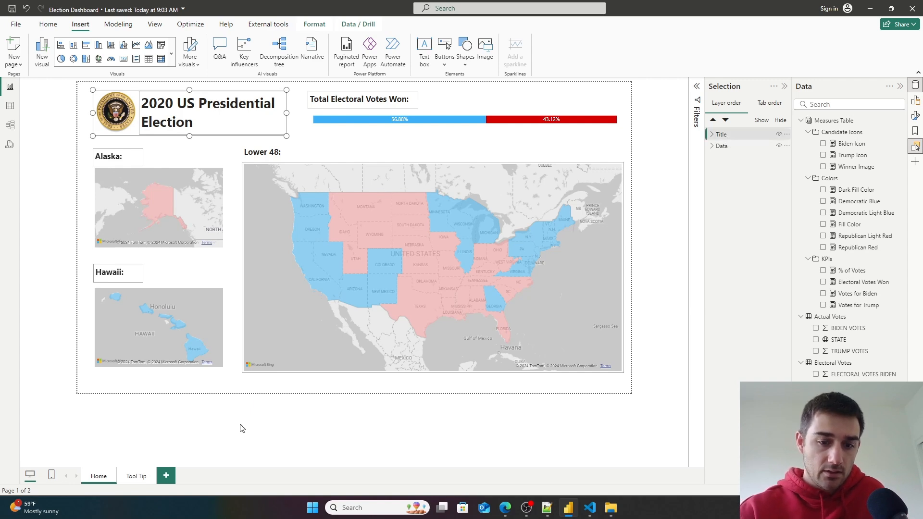
left_click(366, 411)
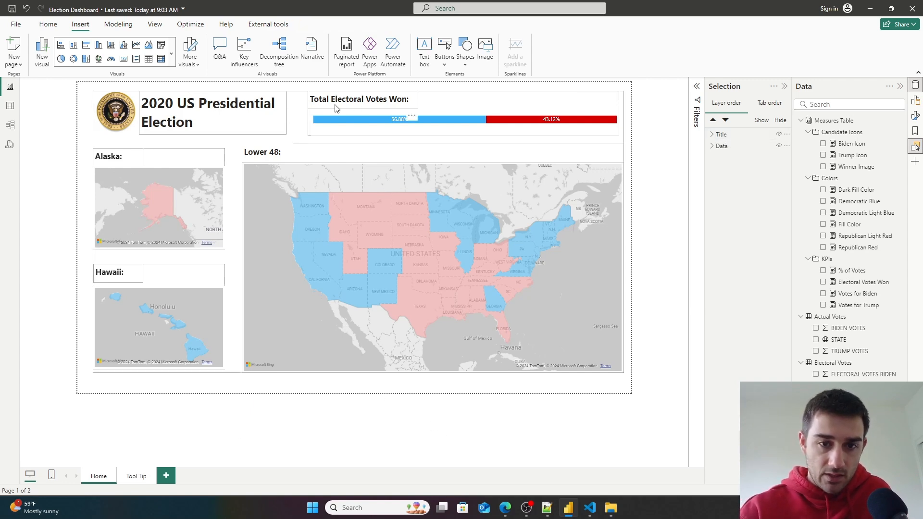
- Expand the Title and Data groups in the layer list to review each layer they contain
left_click(711, 135)
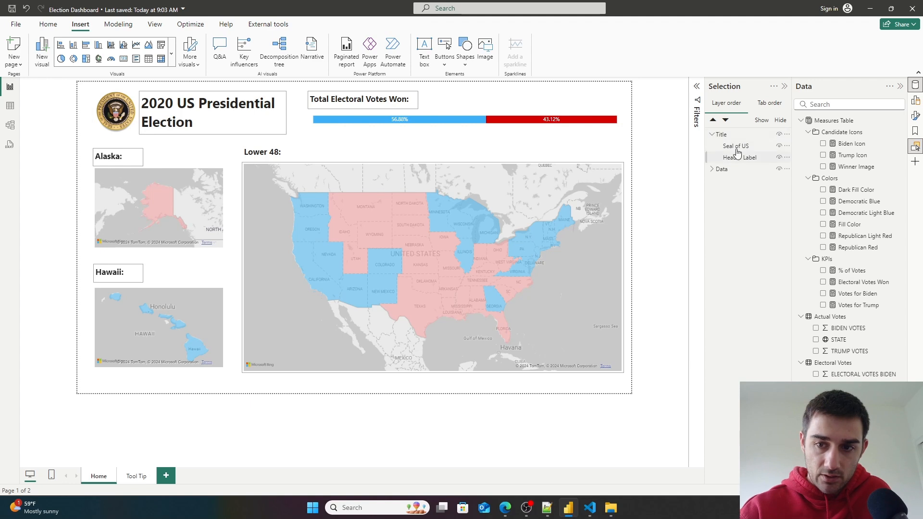
left_click(736, 146)
left_click(737, 158)
left_click(712, 169)
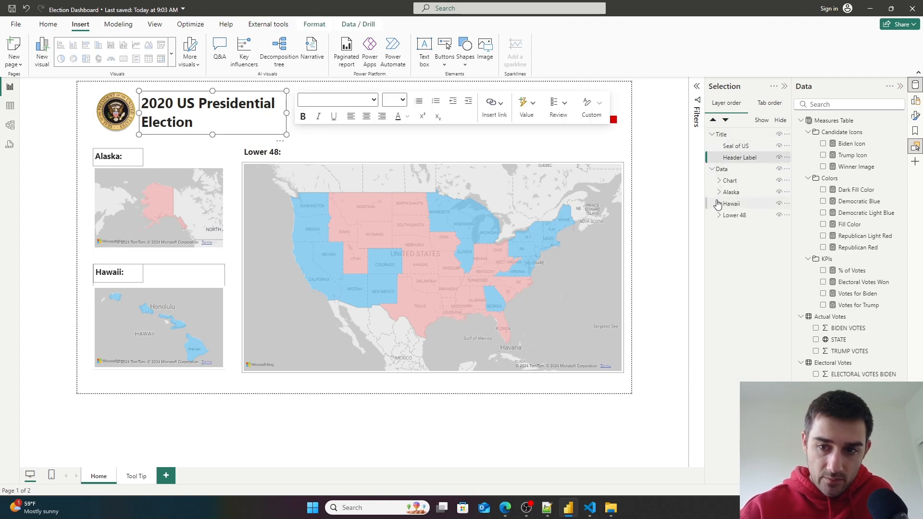
left_click(732, 181)
left_click(719, 181)
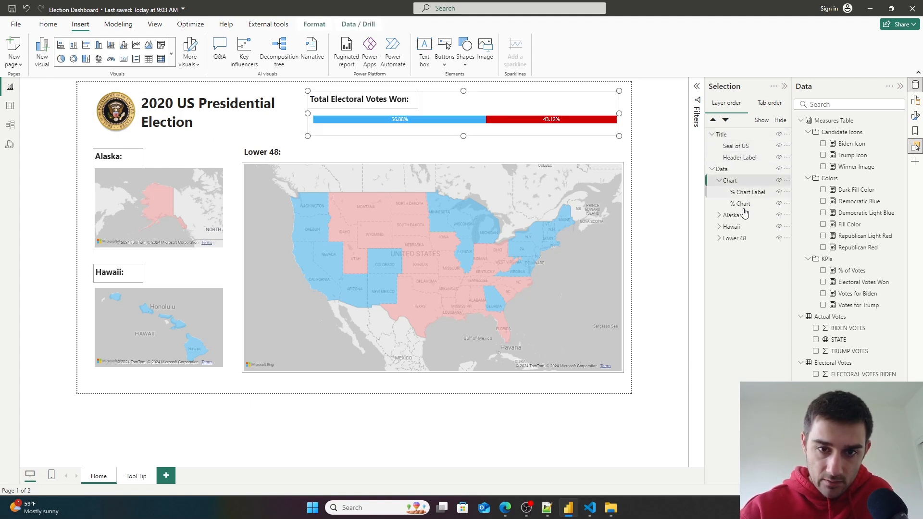
left_click(750, 192)
left_click(743, 204)
left_click(564, 421)
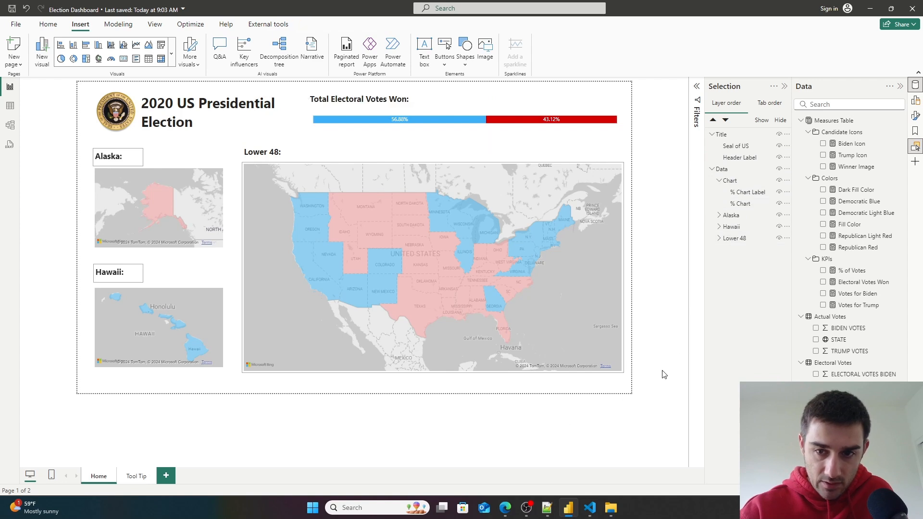
left_click(719, 215)
left_click(742, 228)
left_click(741, 237)
left_click(590, 451)
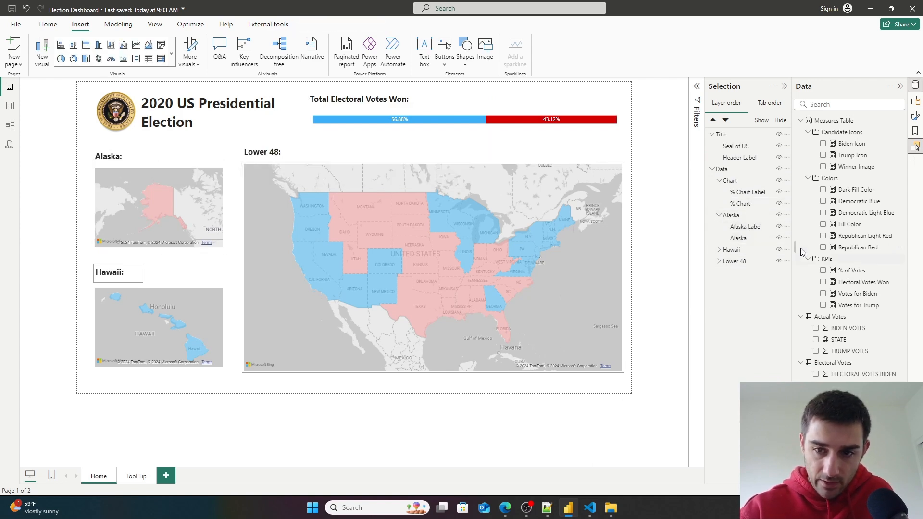
left_click(719, 249)
left_click(741, 266)
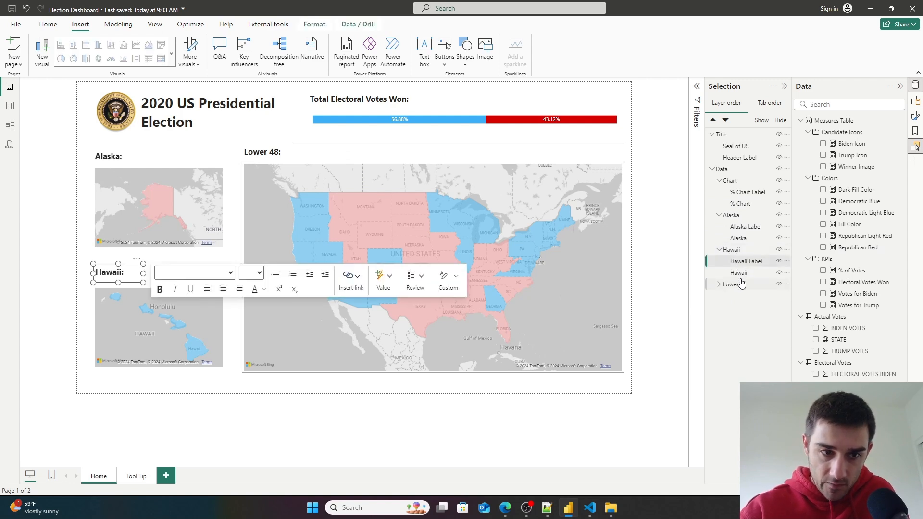
left_click(734, 284)
left_click(719, 284)
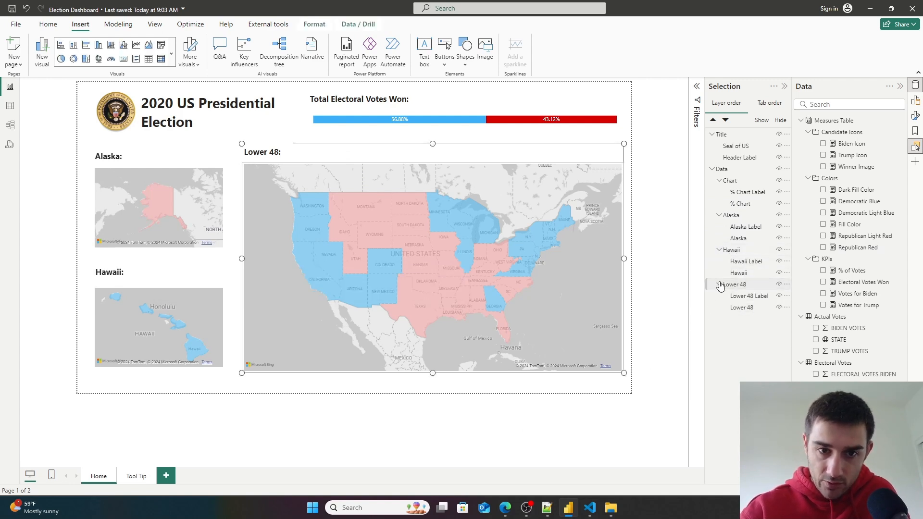
left_click(548, 451)
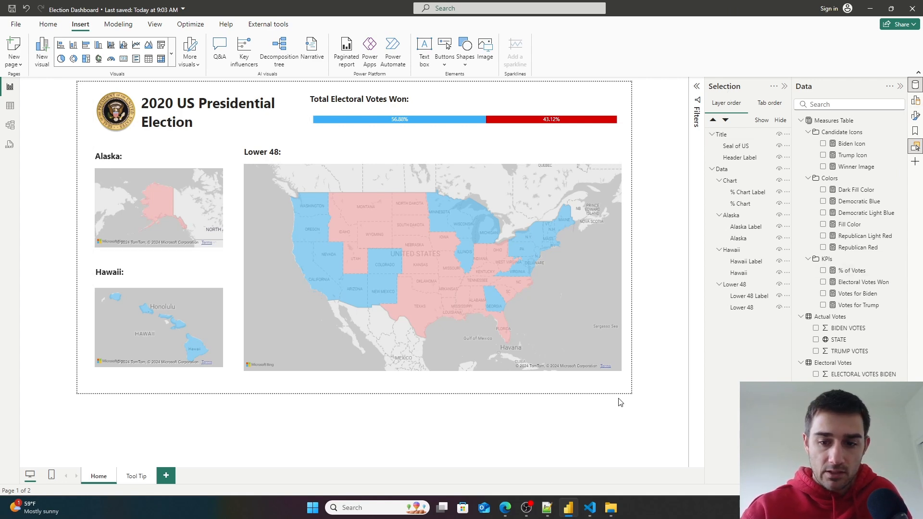
- Open the page format settings and search them for background options
left_click(916, 101)
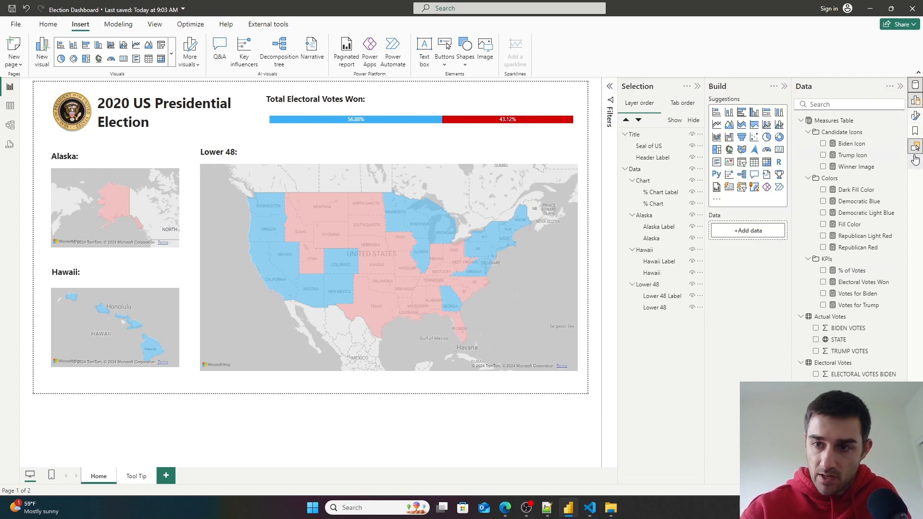
left_click(915, 117)
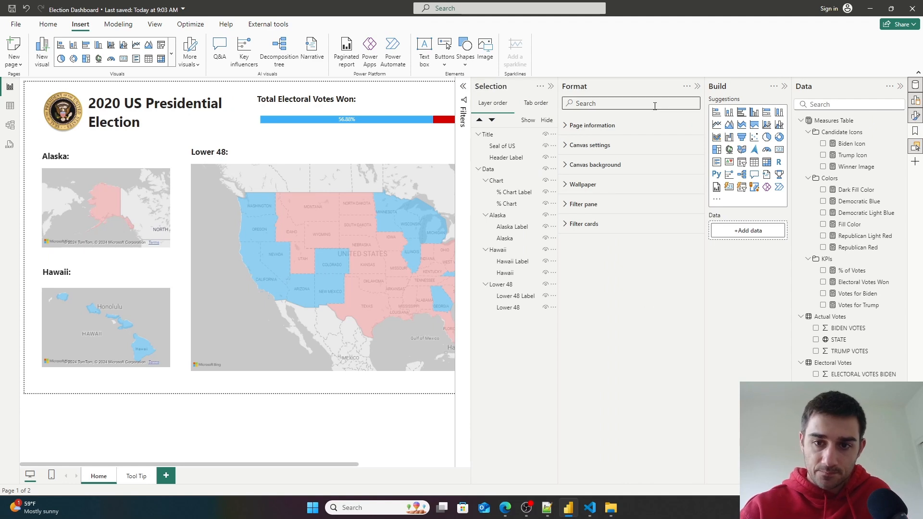
type("backgr")
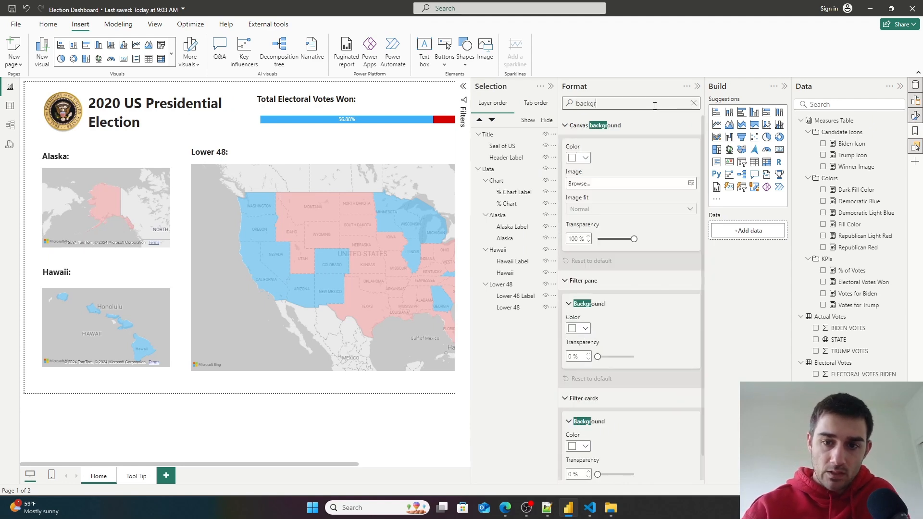
left_click(584, 158)
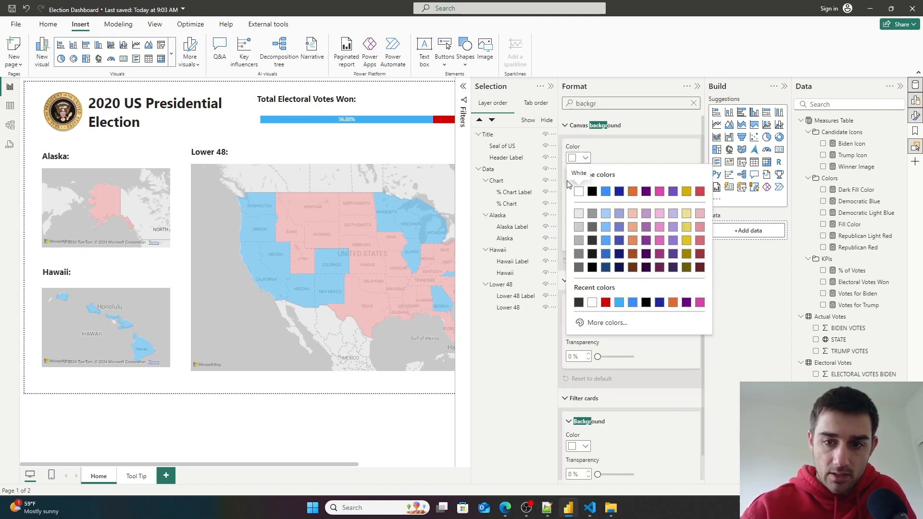
left_click(579, 214)
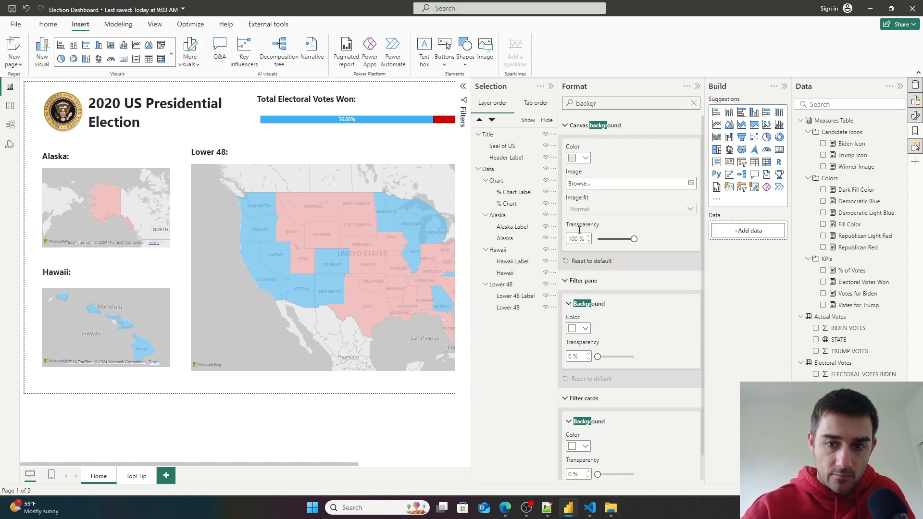
left_click(585, 158)
left_click(578, 192)
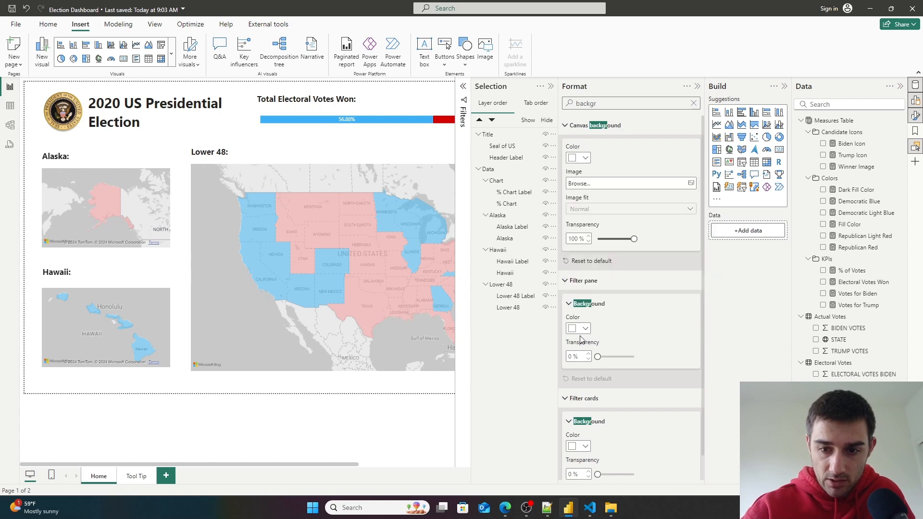
left_click(586, 329)
left_click(586, 329)
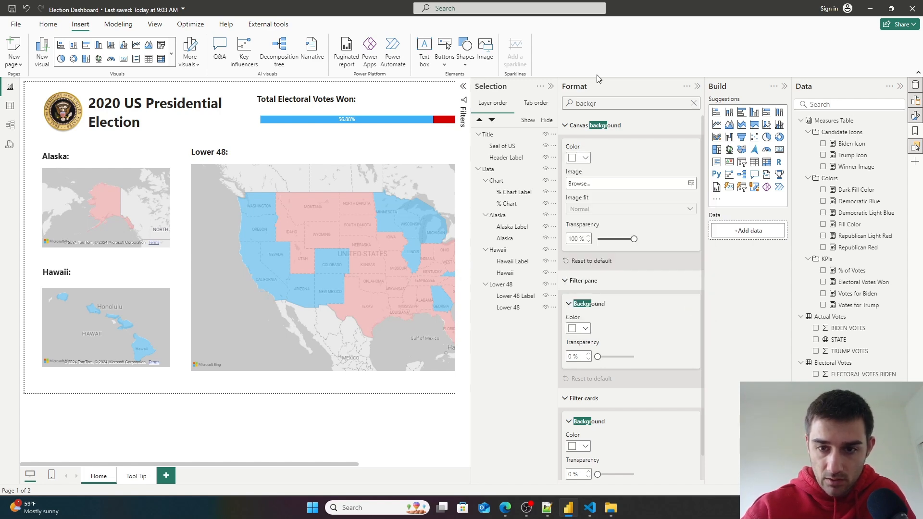
scroll(632, 207, "down", 1)
scroll(633, 202, "up", 1)
- Set the canvas background color to light gray with 34% transparency and collapse the format panes
left_click(585, 159)
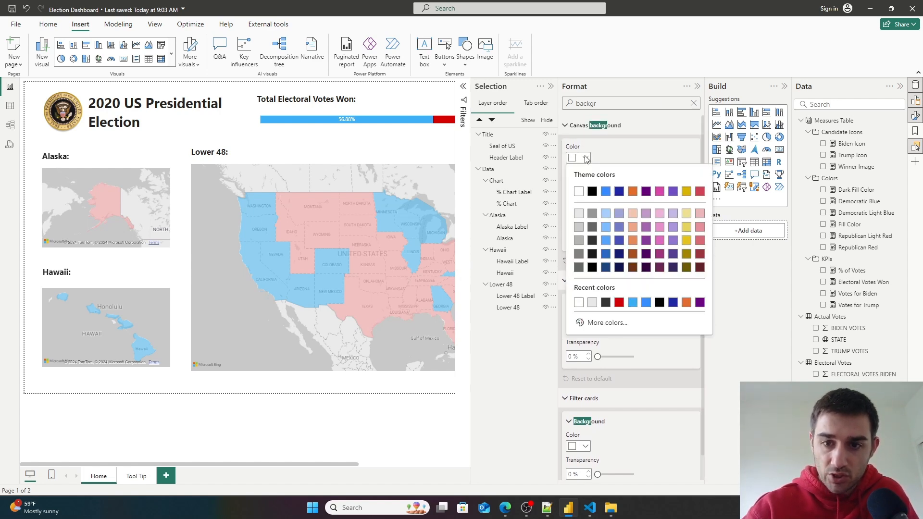
left_click(580, 214)
left_click_drag(635, 239, 602, 240)
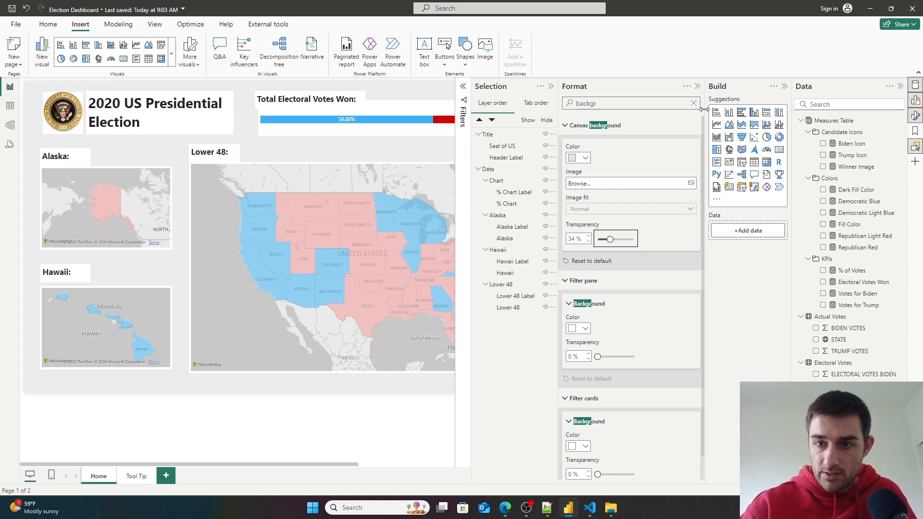
left_click(695, 87)
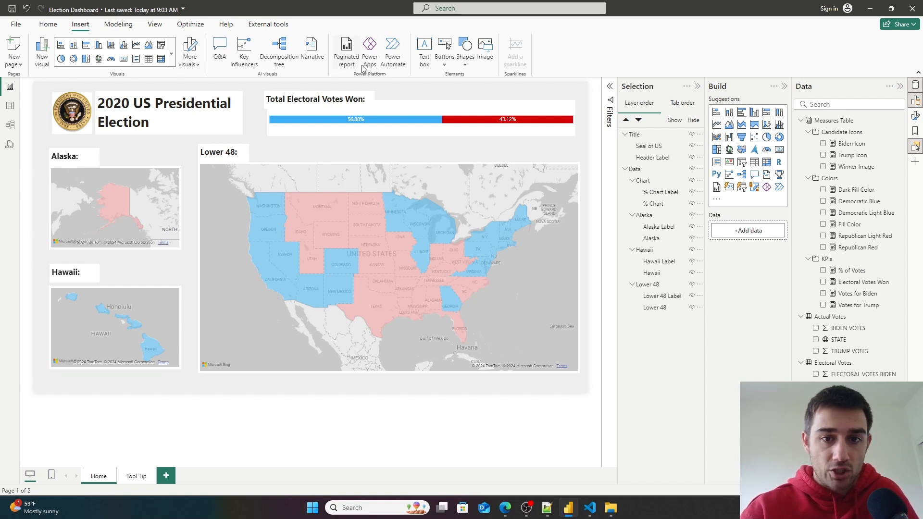
- Insert a rounded rectangle shape and fit it over the Total Electoral Votes Won area at the top
left_click(465, 51)
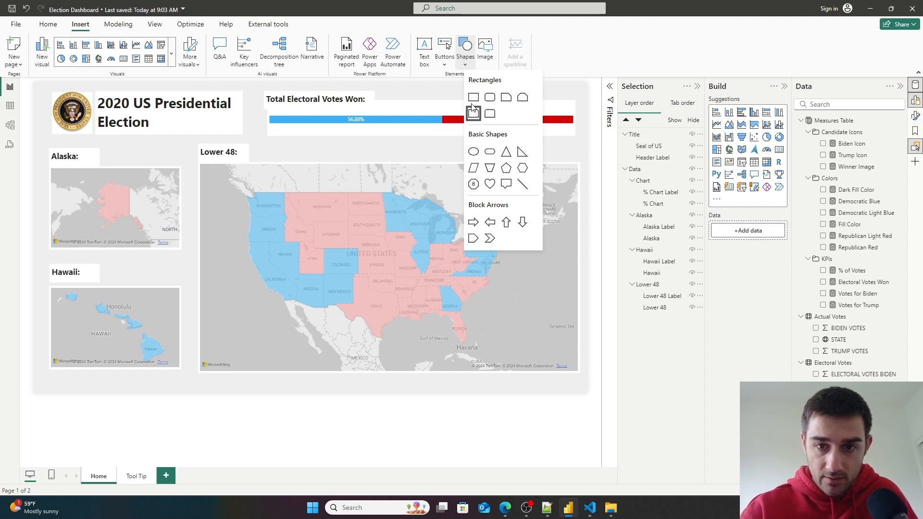
left_click(495, 98)
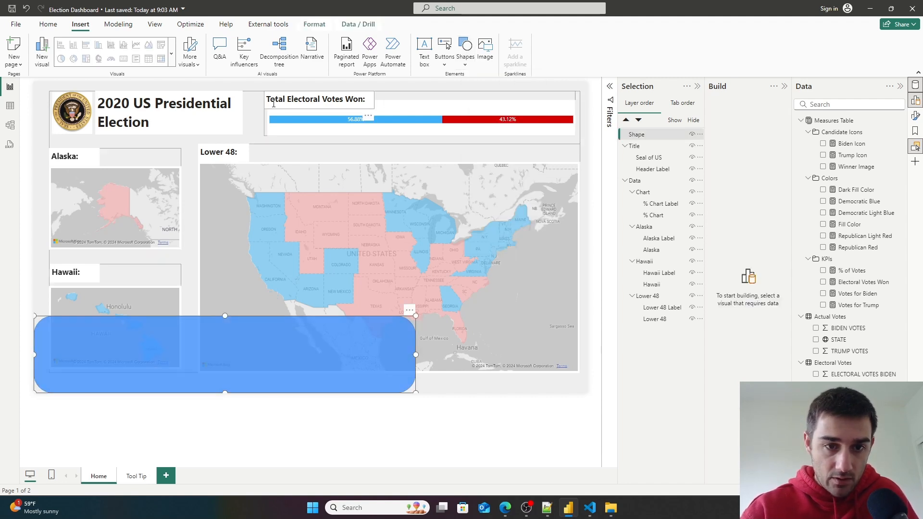
left_click_drag(310, 370, 500, 133)
left_click_drag(204, 121, 254, 119)
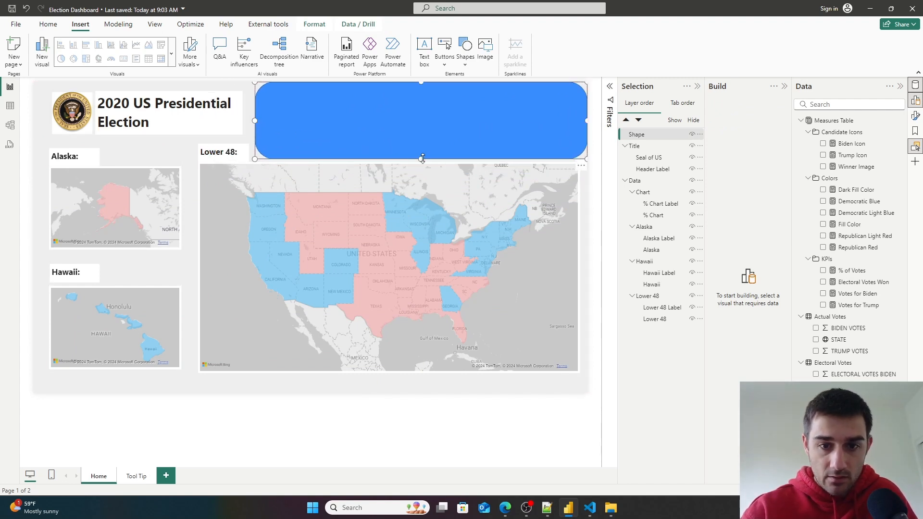
left_click_drag(420, 158, 416, 137)
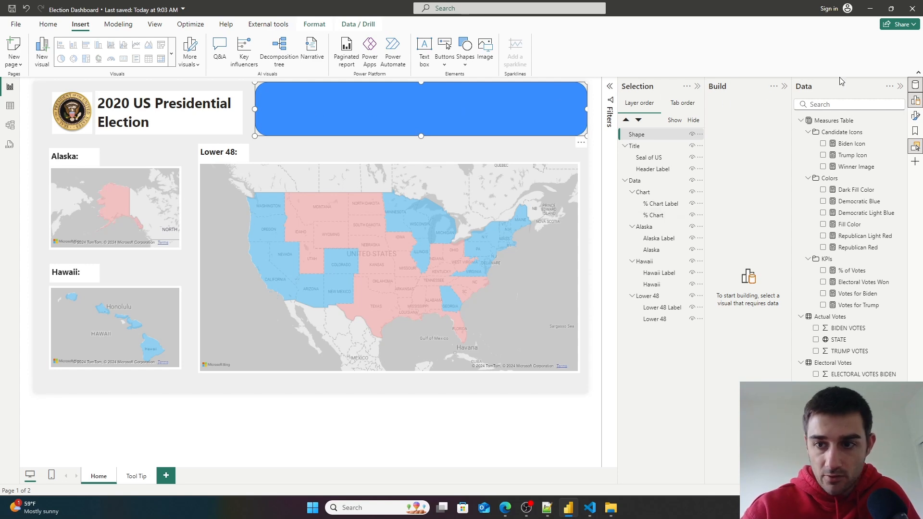
- Set the rectangle's fill color to white and move it down one level in the layer order
left_click(915, 115)
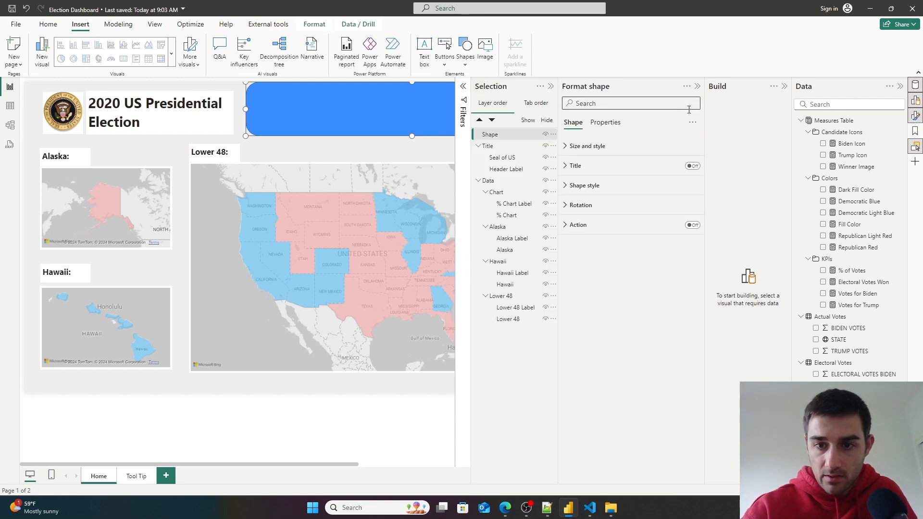
left_click(653, 103)
type("icons")
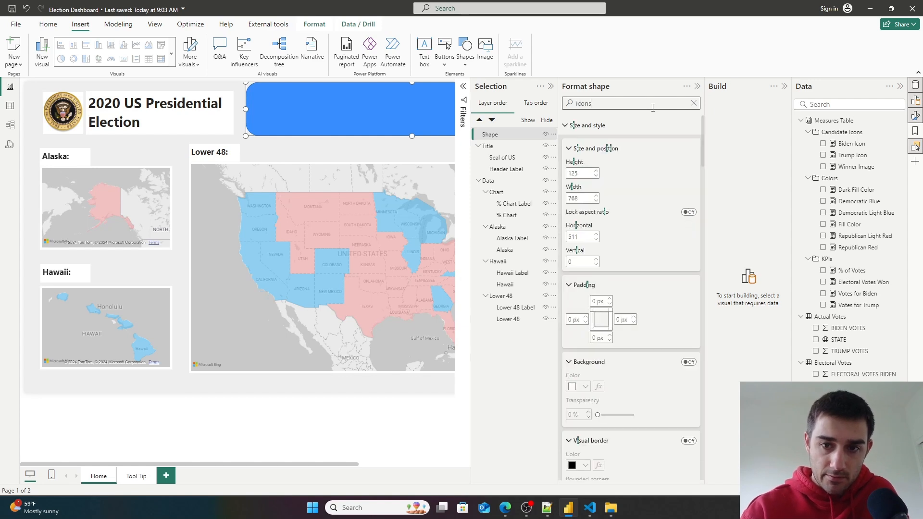
left_click_drag(623, 103, 420, 109)
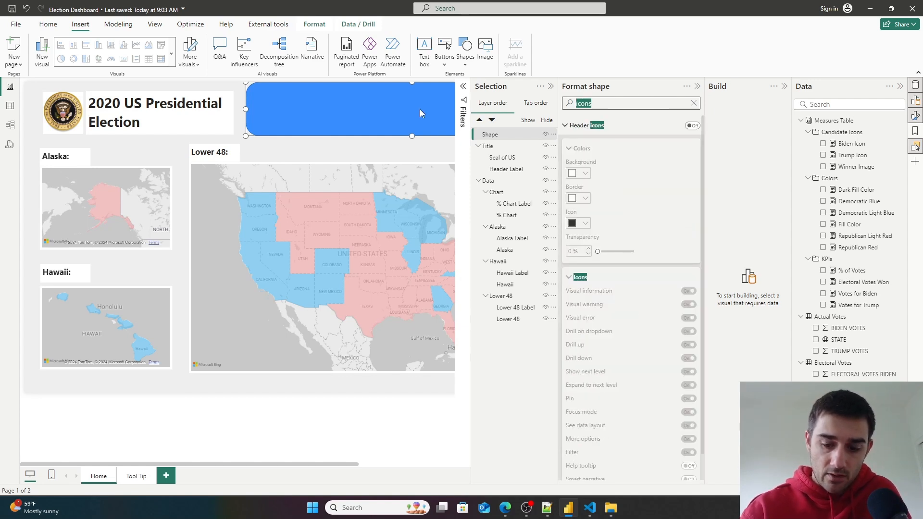
key("BackSpace")
type("fill")
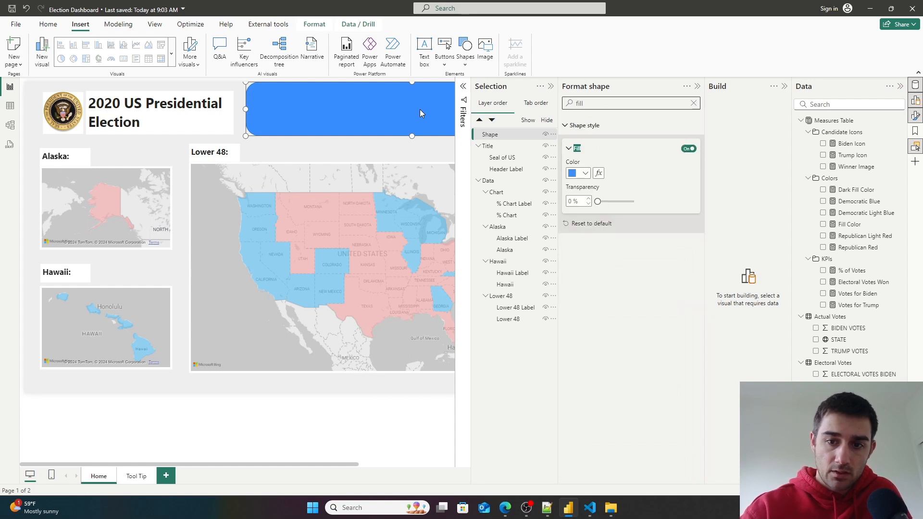
left_click(586, 173)
left_click(579, 208)
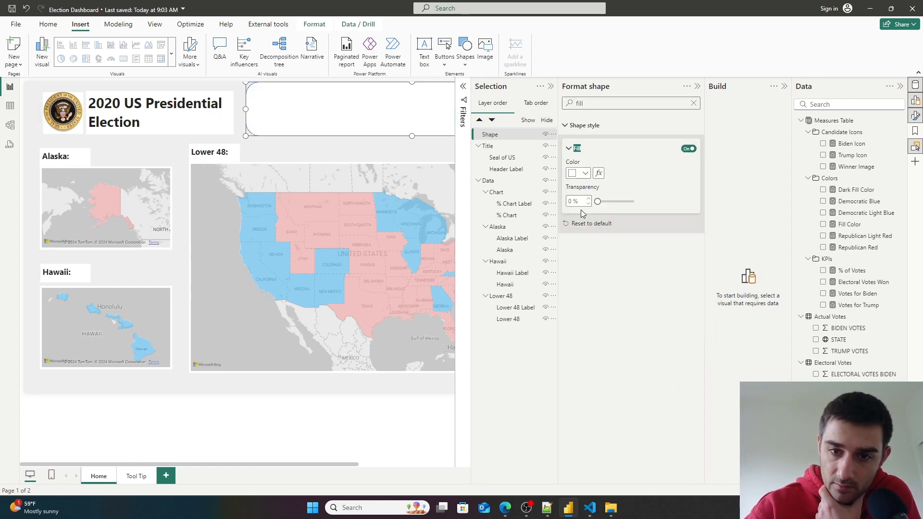
left_click(491, 120)
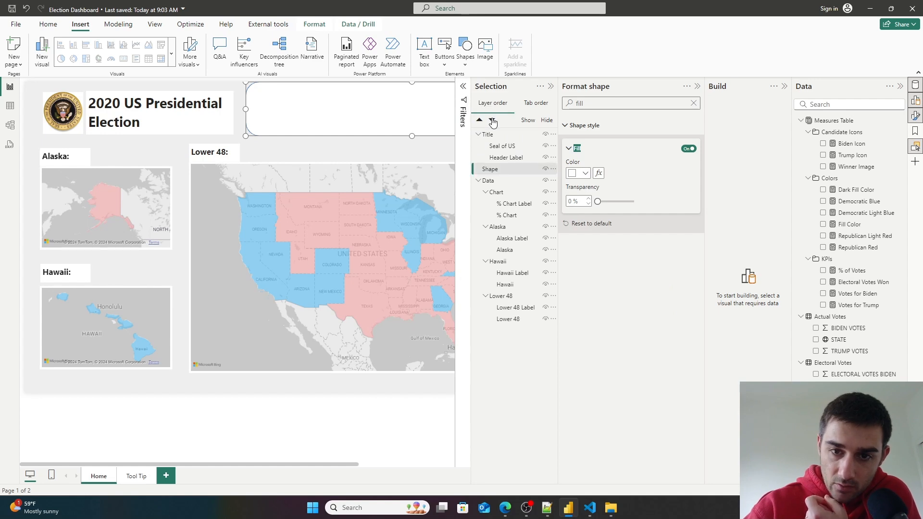
- Move the white rectangle down to the bottom of the layer order, below the Data group
left_click(491, 120)
left_click(408, 105)
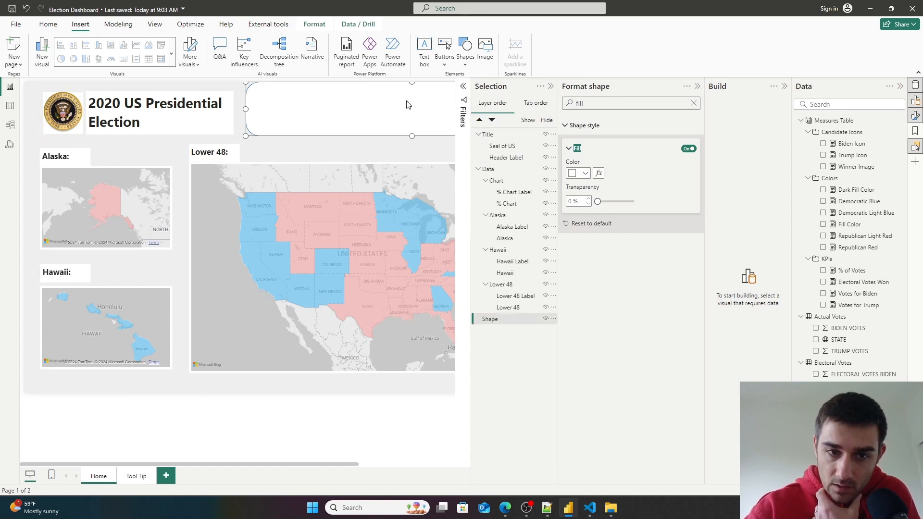
left_click(375, 420)
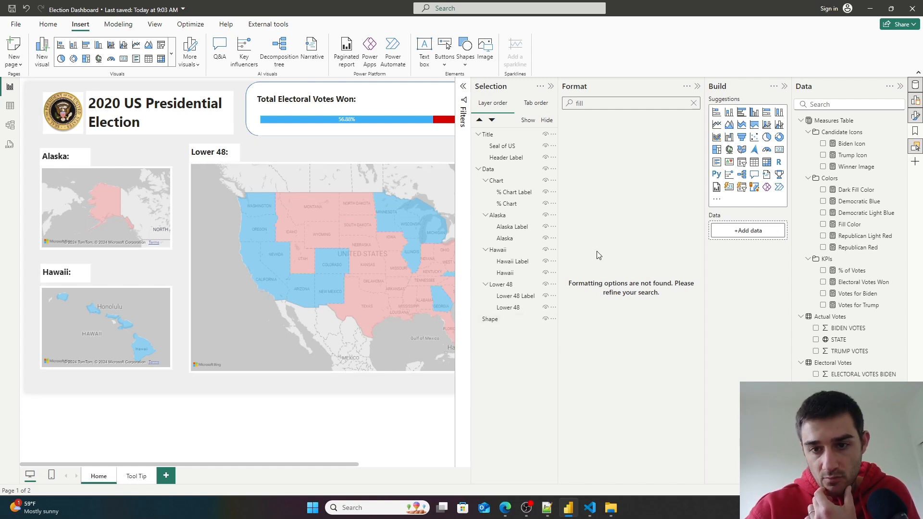
- Select the rectangle shape and turn off its border outline
left_click(694, 103)
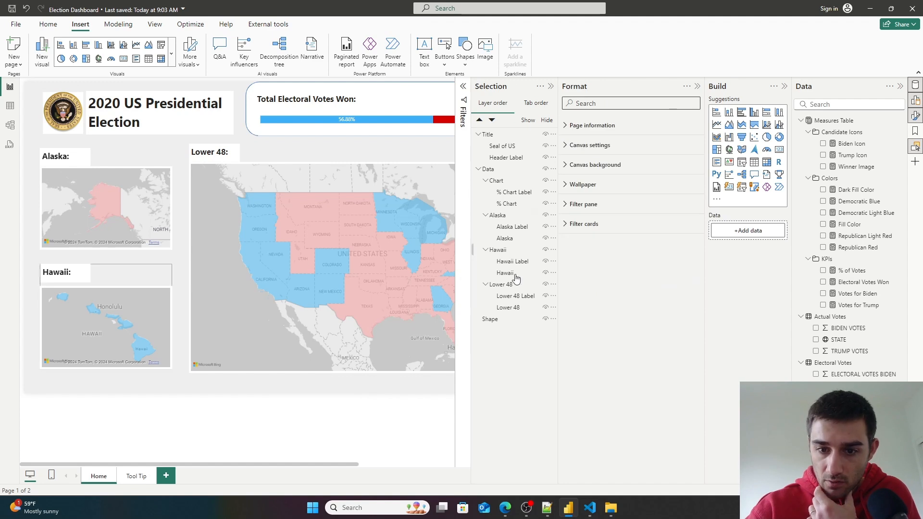
left_click(493, 318)
type("bord")
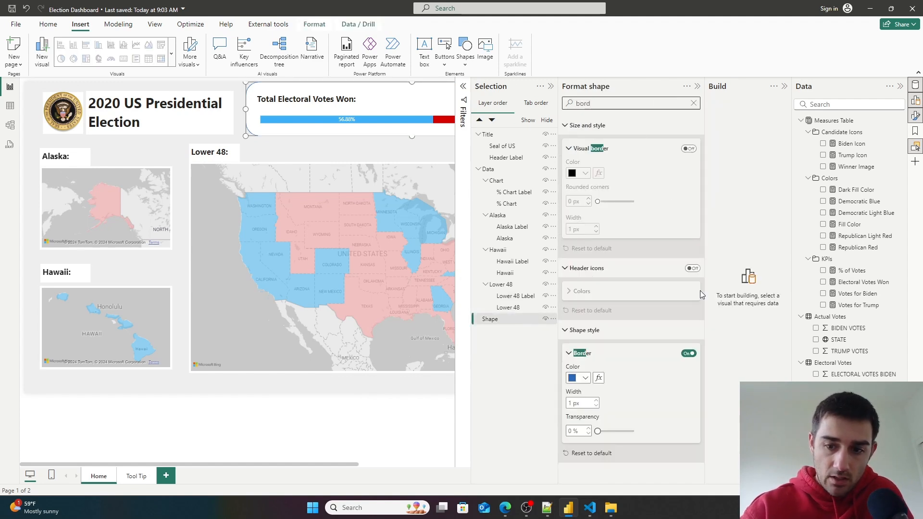
left_click(688, 353)
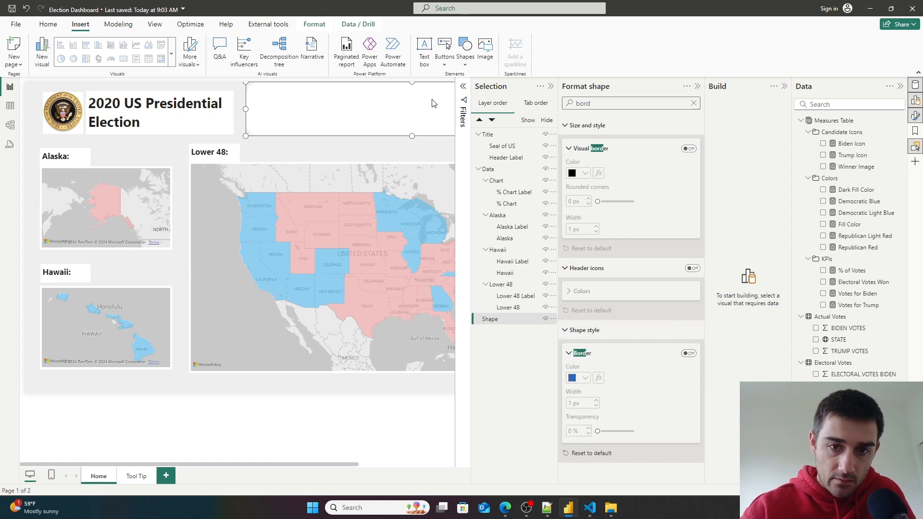
left_click(694, 103)
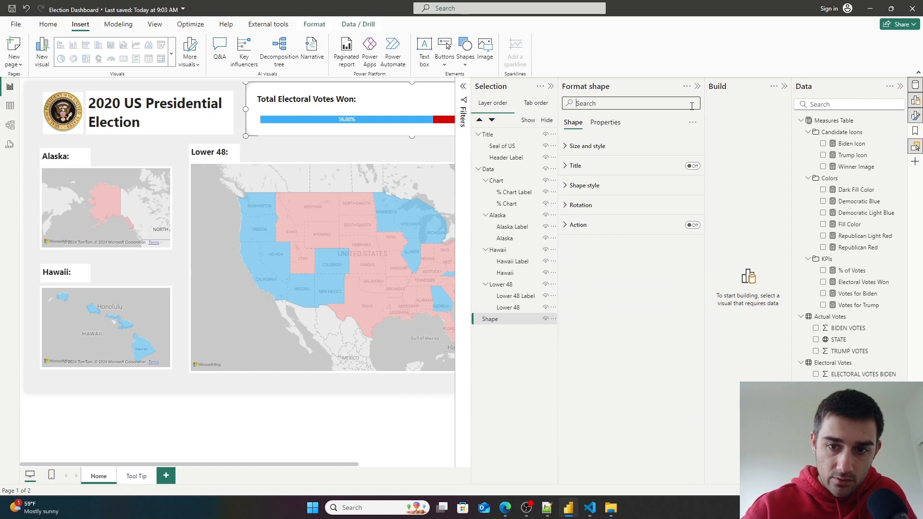
- Move the rectangle shape into the Chart group in the layer order
left_click(572, 146)
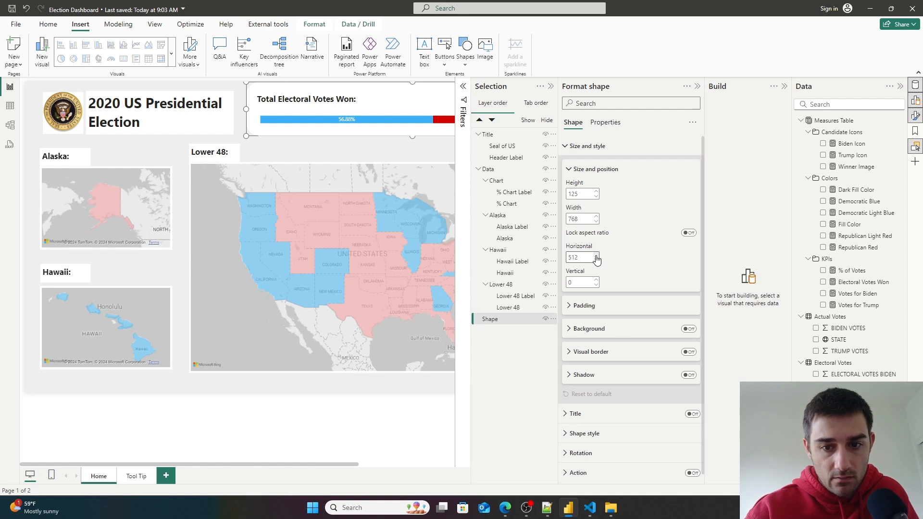
left_click_drag(492, 319, 529, 216)
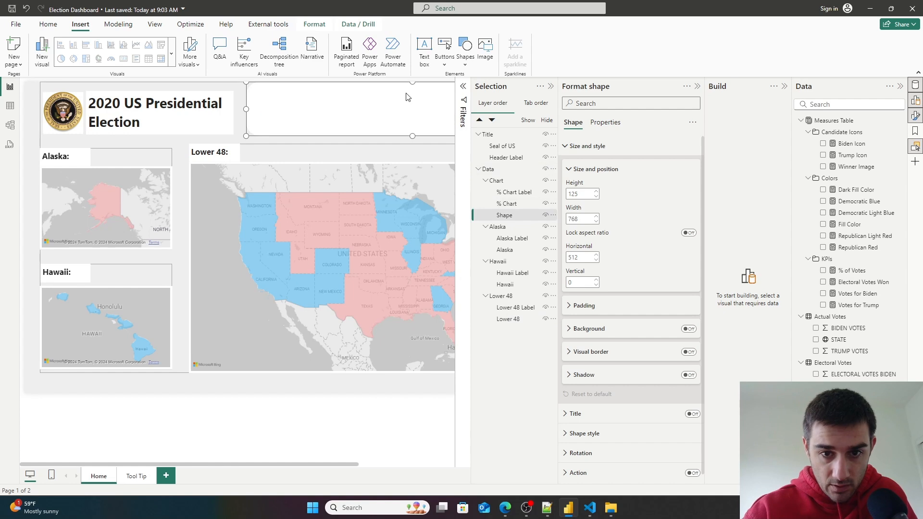
- Try to set the shape's horizontal position to 50
double_click(581, 257)
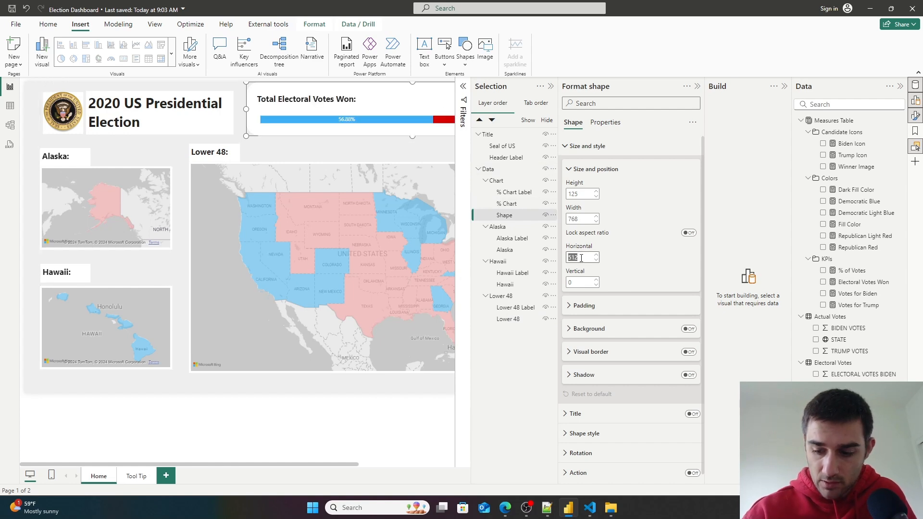
type("50")
key("Return")
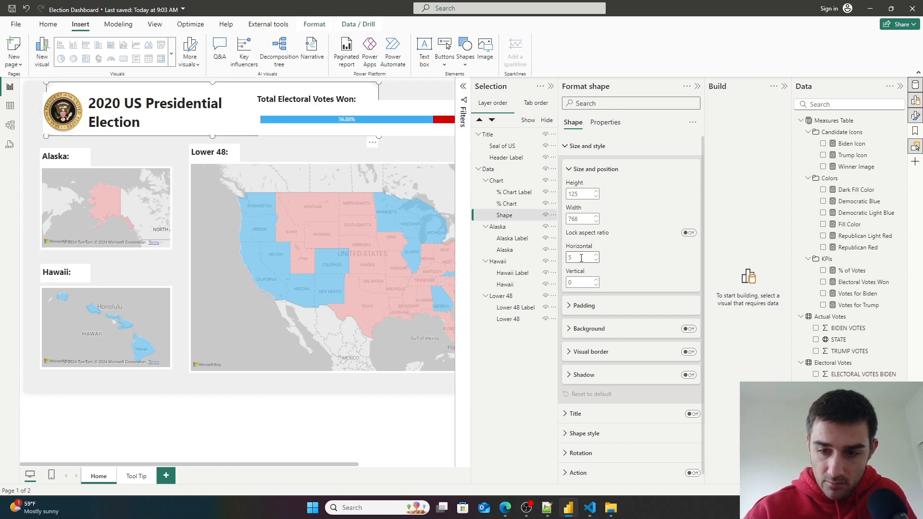
type("50")
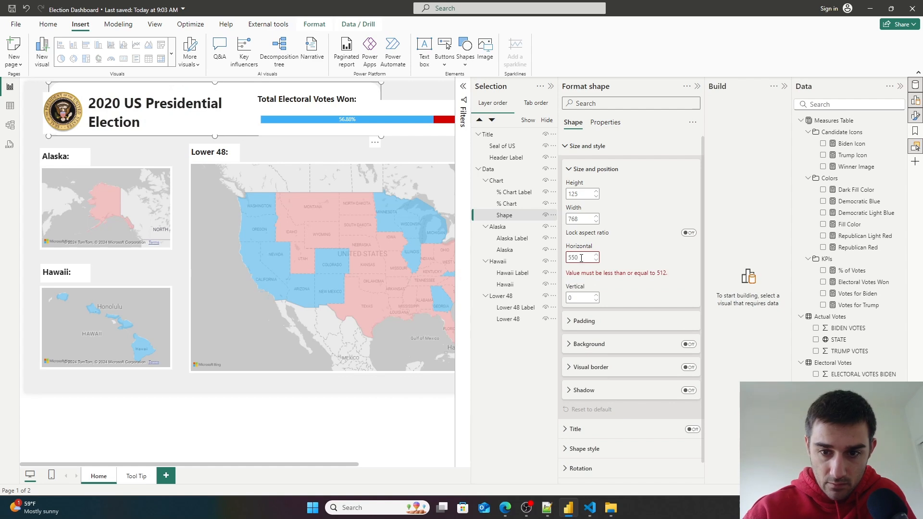
key("BackSpace")
key("BackSpace")
type("0")
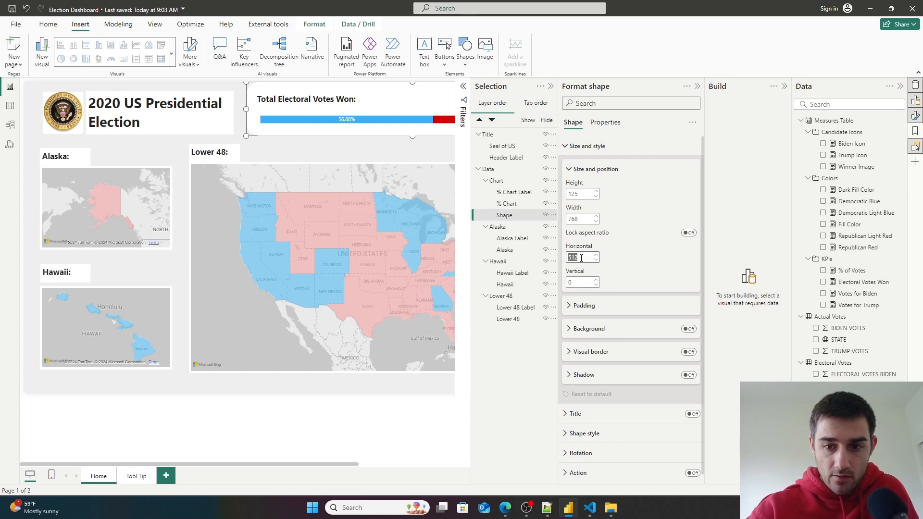
- Set the shape's vertical position to 10
left_click(575, 283)
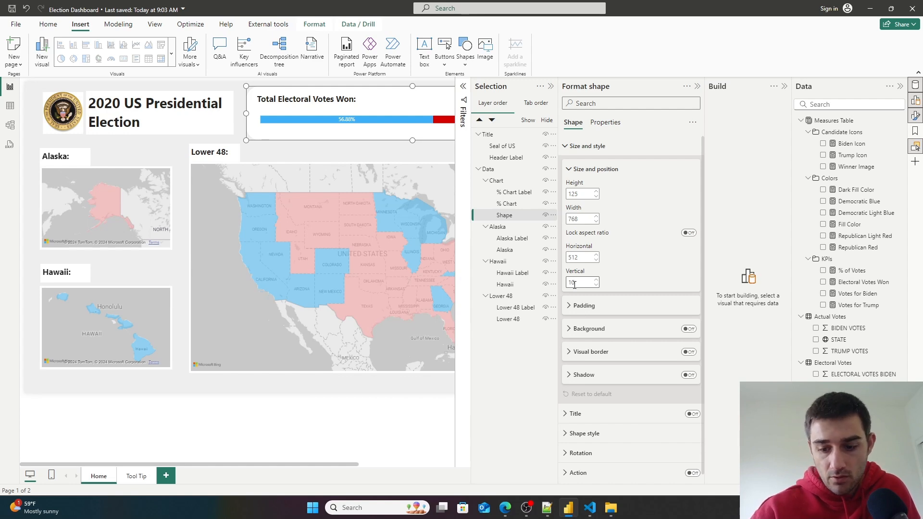
key("BackSpace")
type("20")
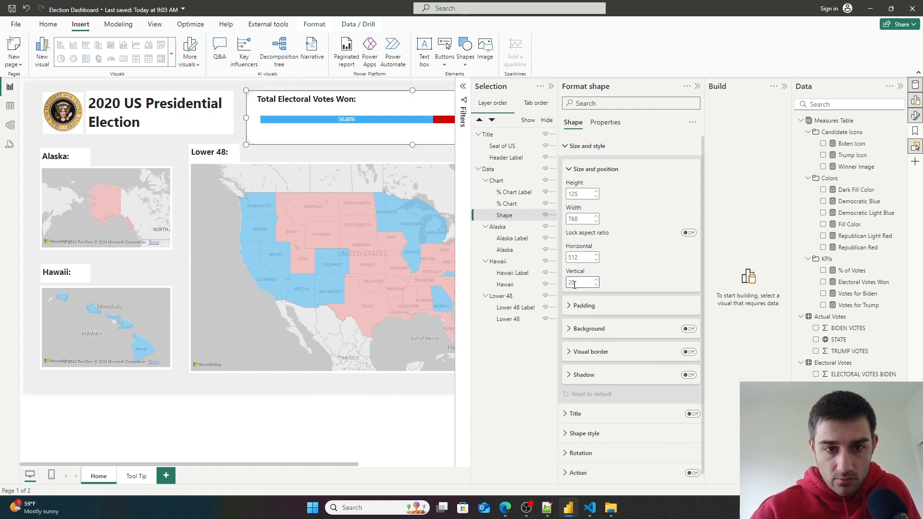
key("BackSpace")
key("BackSpace")
type("15")
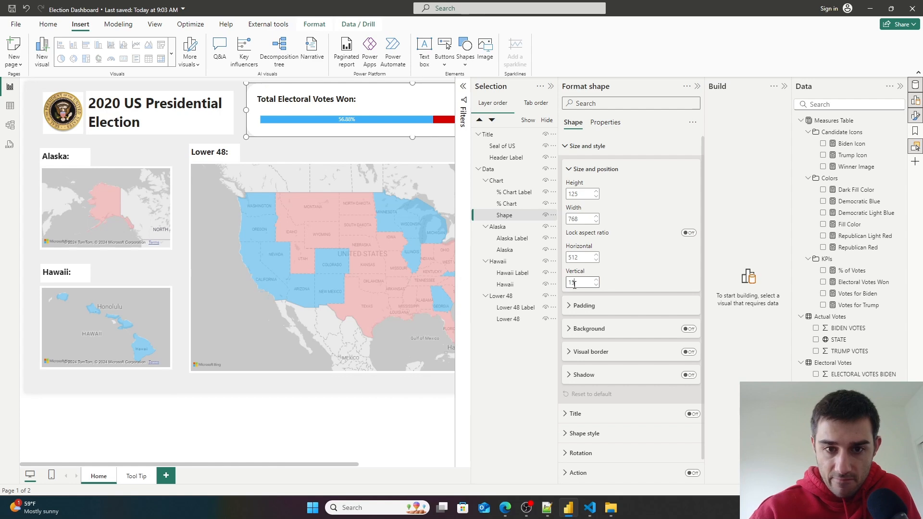
key("BackSpace")
type("10")
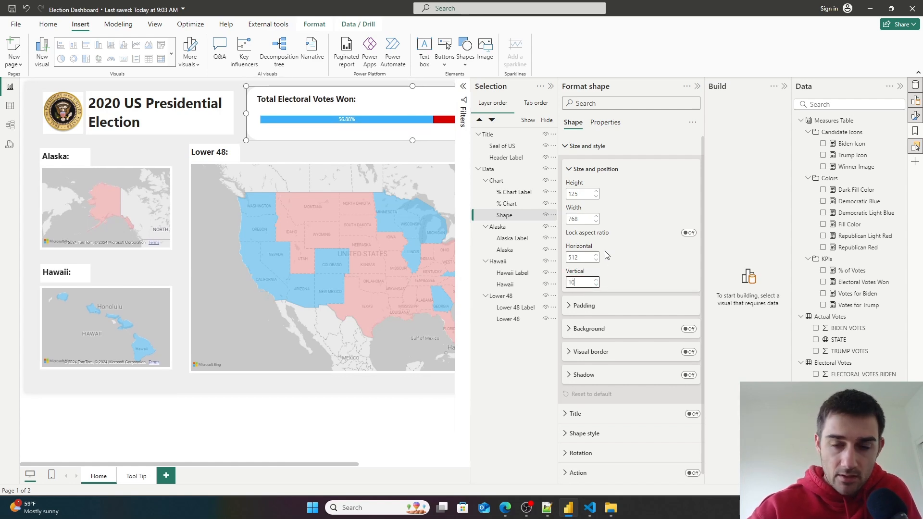
- Reduce the shape's rounded corners to 11%
left_click(633, 104)
type("round")
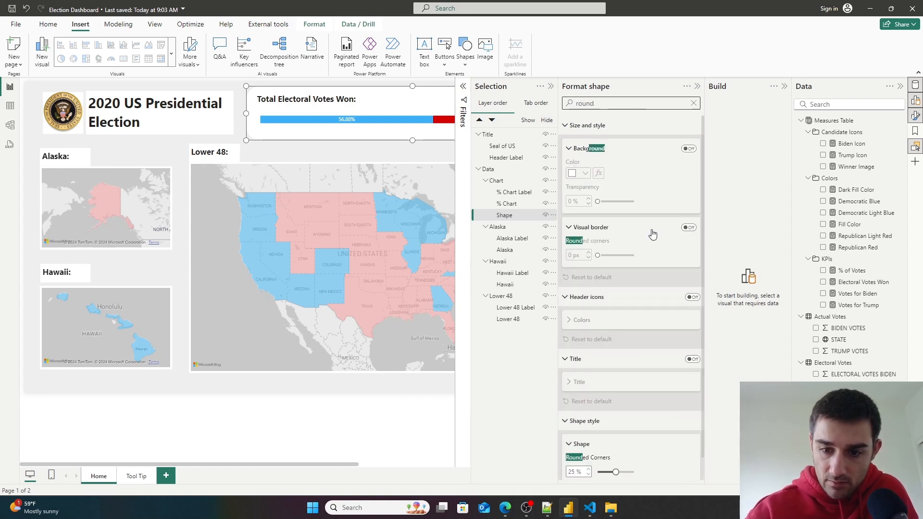
scroll(653, 235, "down", 1)
left_click_drag(616, 449, 605, 449)
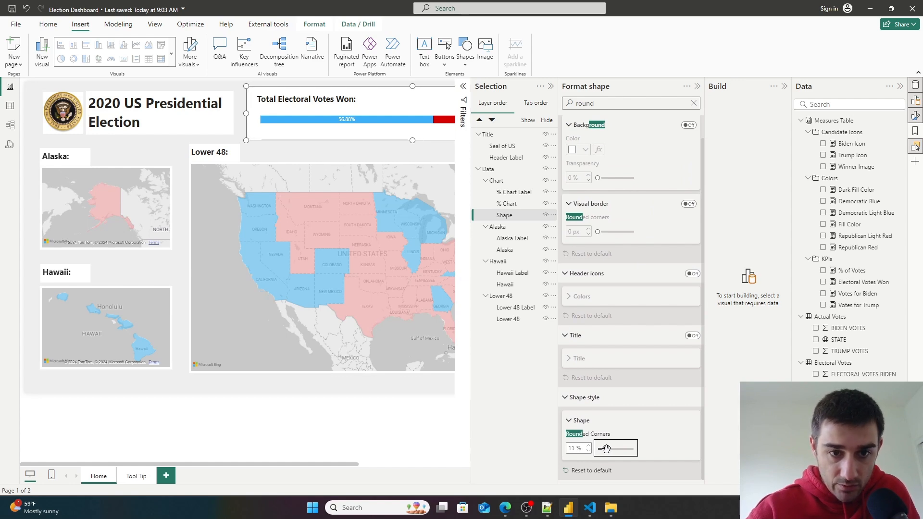
- Deselect the shape and collapse the Selection and Format panes
left_click(323, 437)
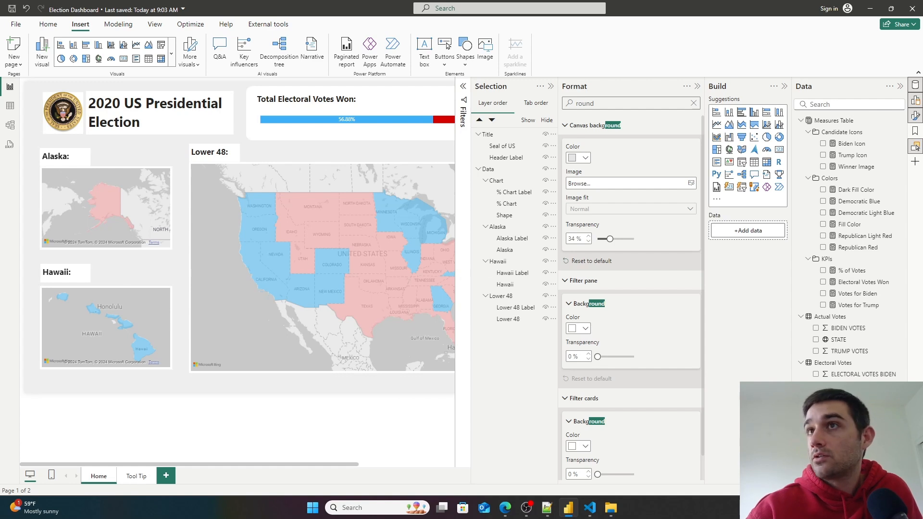
left_click(551, 87)
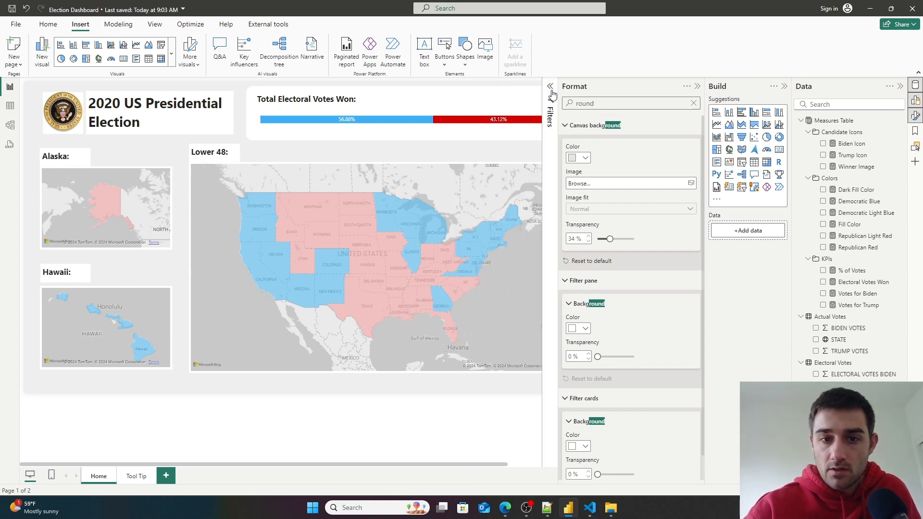
left_click(697, 88)
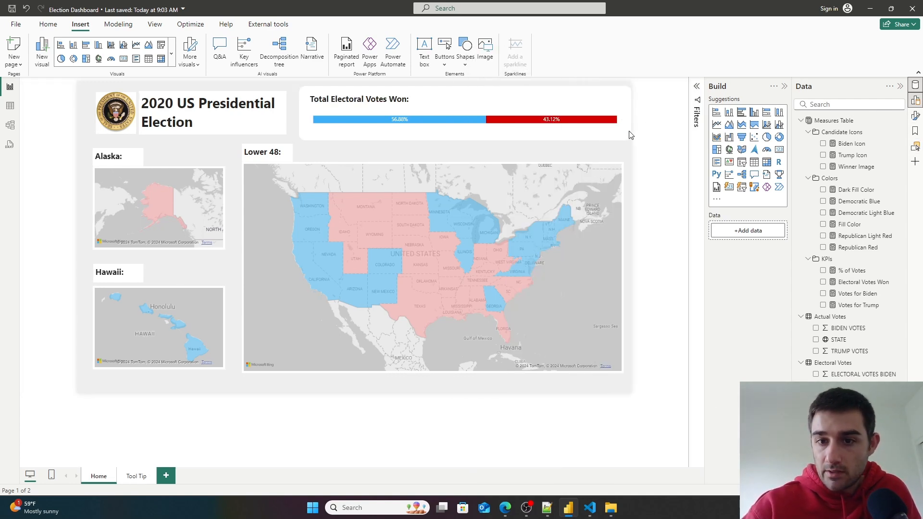
- Select all visuals on the page to compare their edges and alignment
key("ctrl+a")
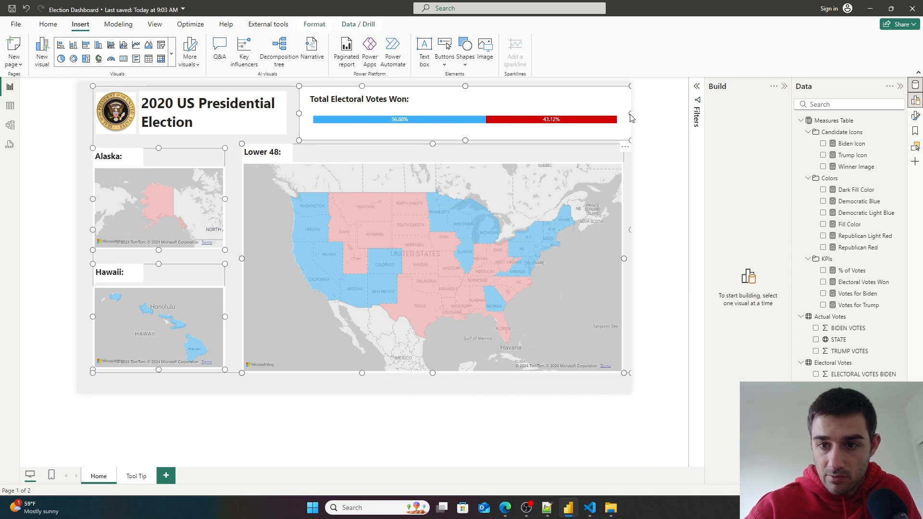
left_click(654, 122)
key("ctrl+a")
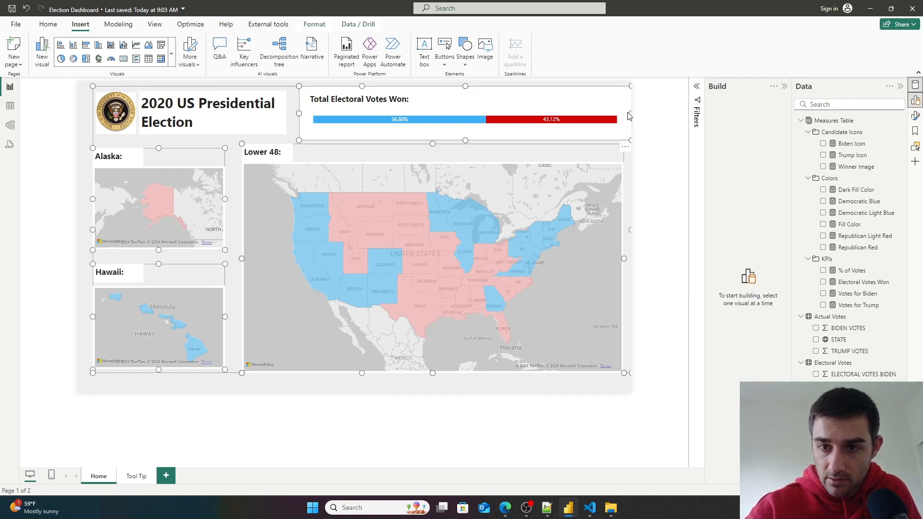
- Narrow the top rectangle slightly so its right edge lines up with the map
left_click(915, 147)
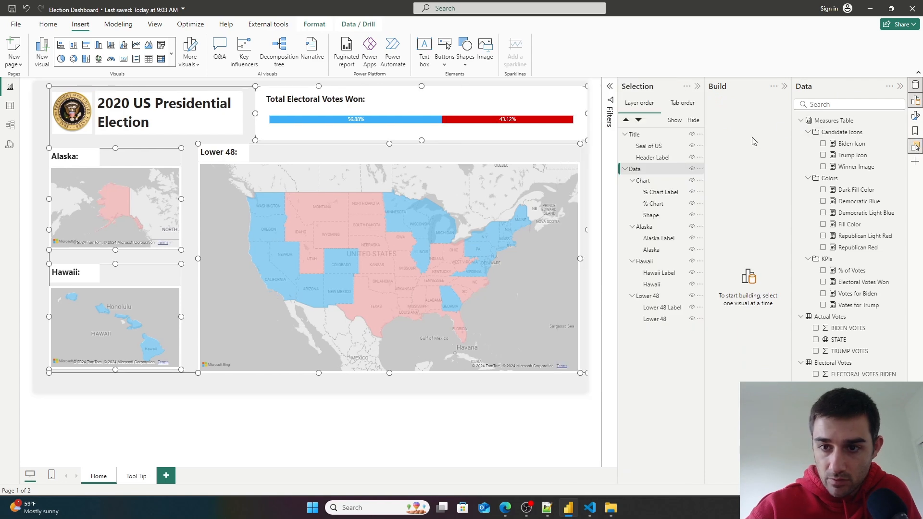
left_click(651, 214)
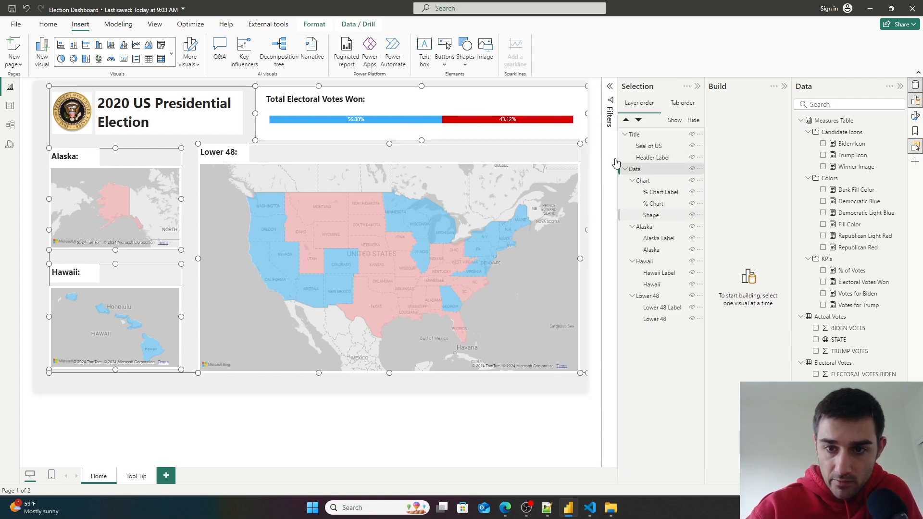
left_click_drag(587, 115, 581, 114)
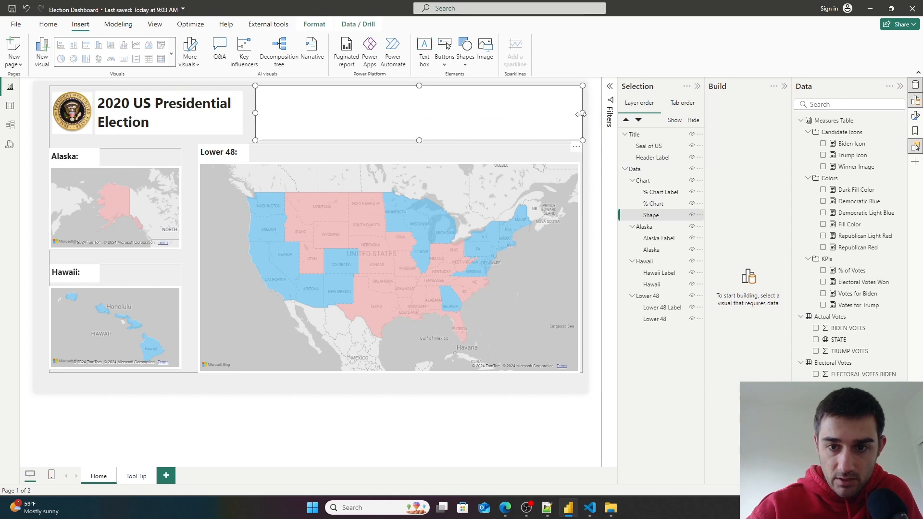
left_click(504, 434)
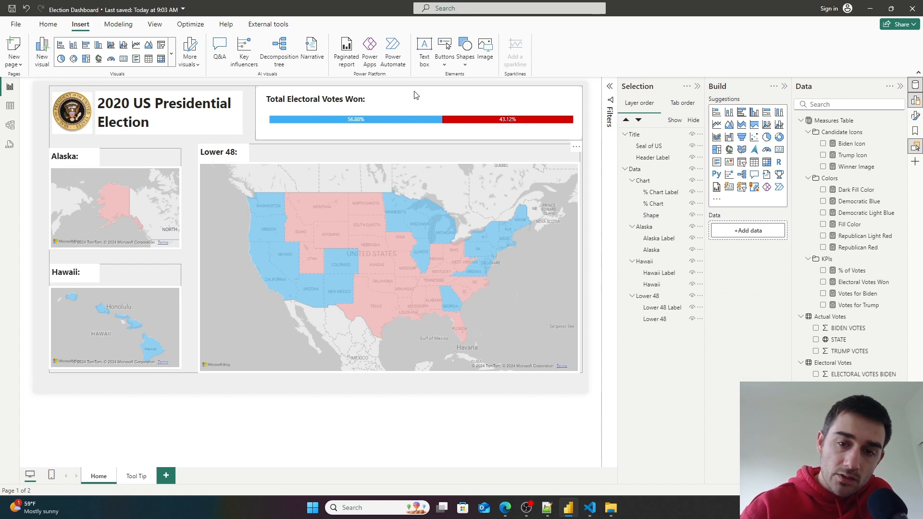
- Duplicate the rectangle and resize the copy to cover the whole Lower 48 map area
left_click(662, 220)
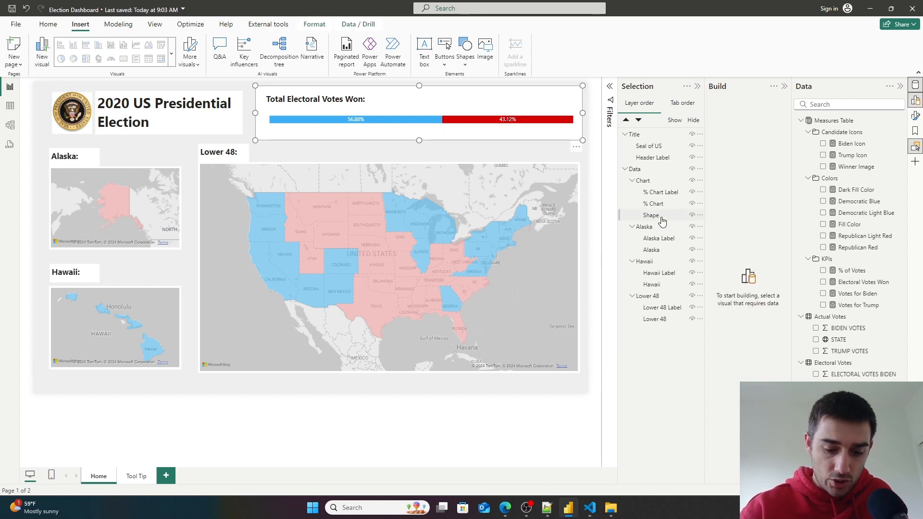
key("ctrl+c")
key("ctrl+v")
left_click_drag(277, 109, 435, 164)
left_click_drag(525, 171, 586, 176)
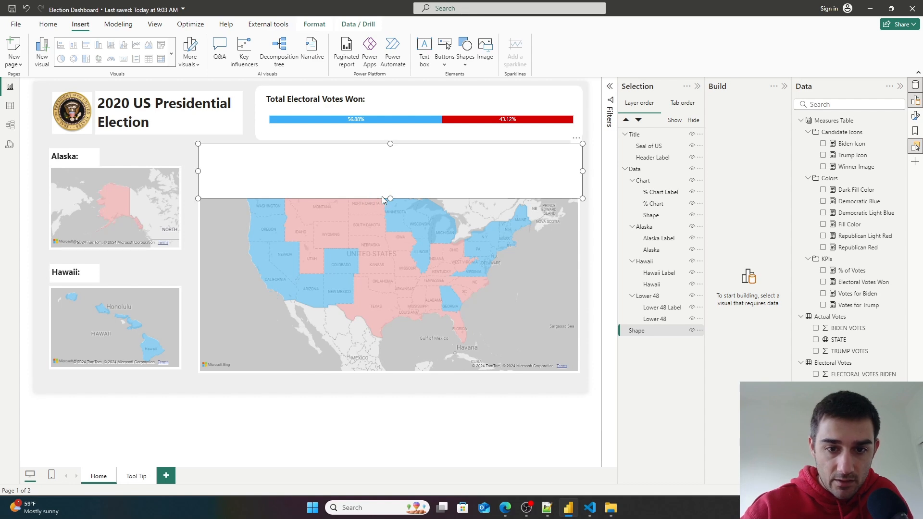
left_click_drag(390, 198, 390, 389)
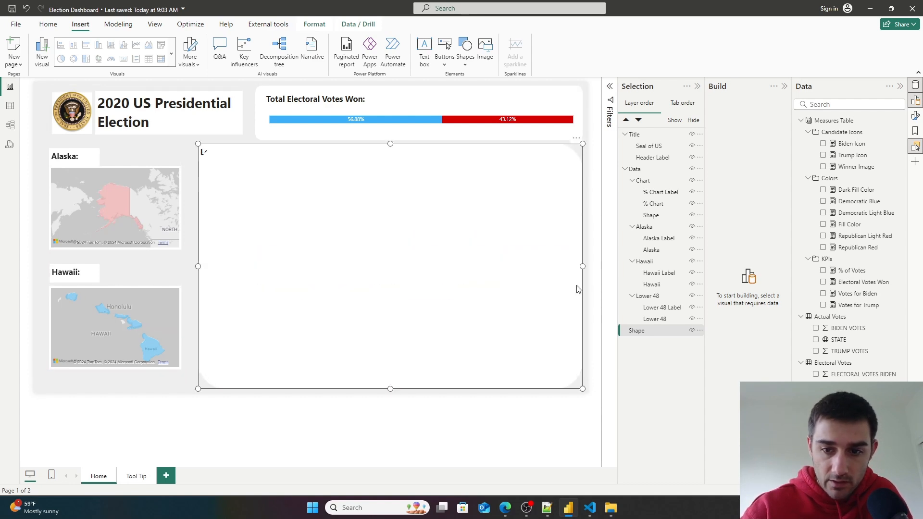
left_click_drag(198, 267, 192, 272)
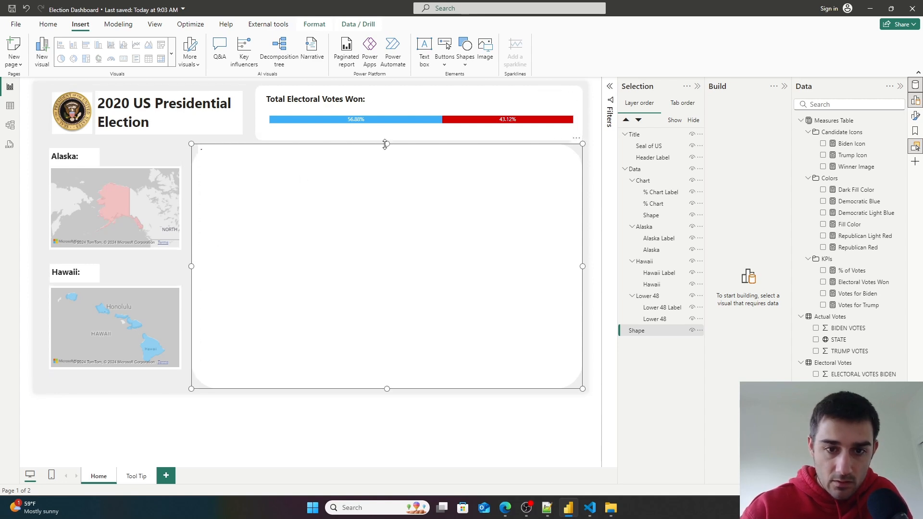
left_click_drag(386, 143, 385, 139)
- Move the new shape into the Lower 48 group and below the map in the layer order
left_click_drag(651, 332, 669, 321)
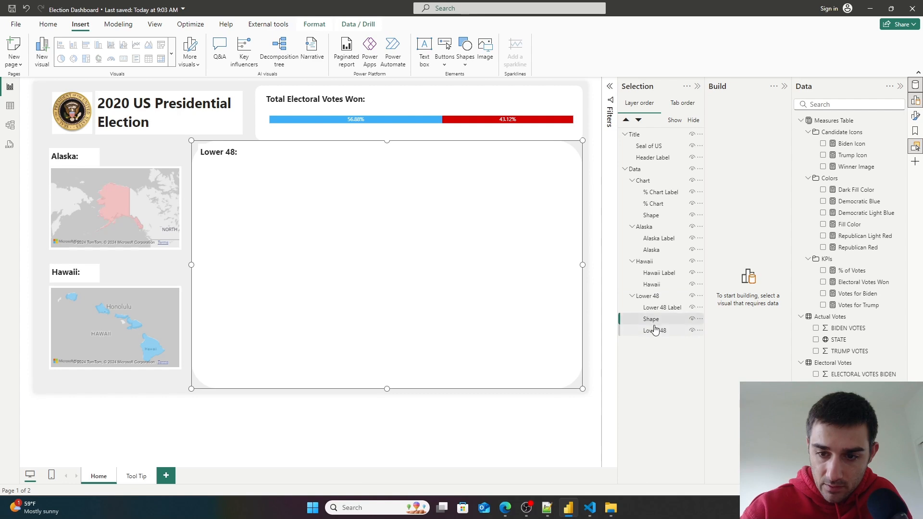
left_click(636, 120)
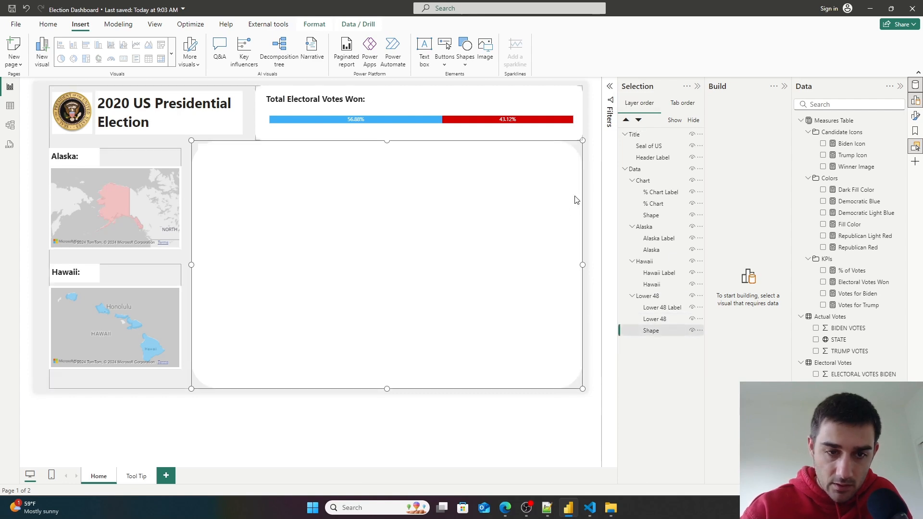
left_click(476, 449)
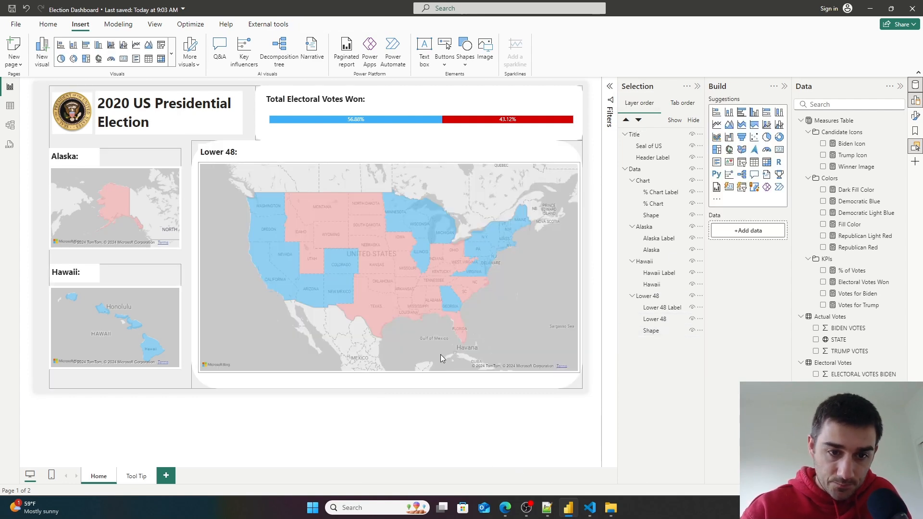
left_click(450, 308)
left_click(671, 309)
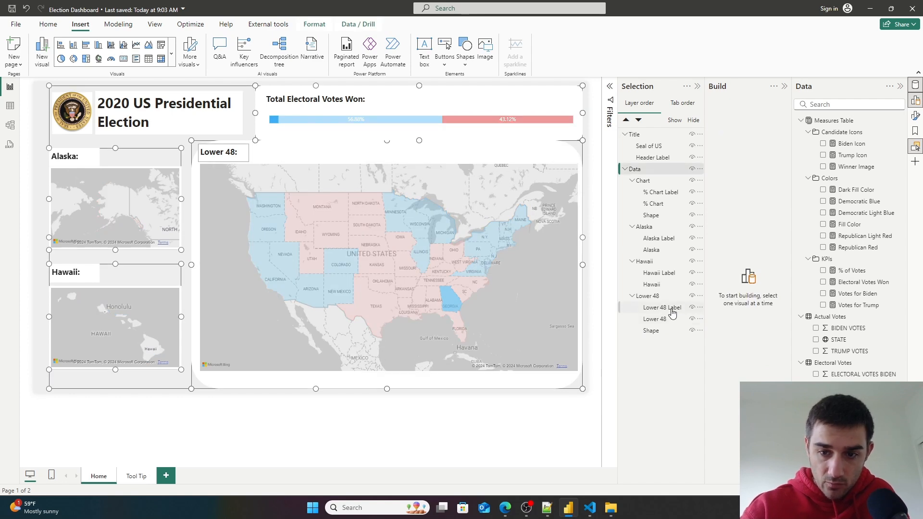
- Select the Lower 48 label together with the Lower 48 map and shift them down slightly
left_click(666, 319, "ctrl")
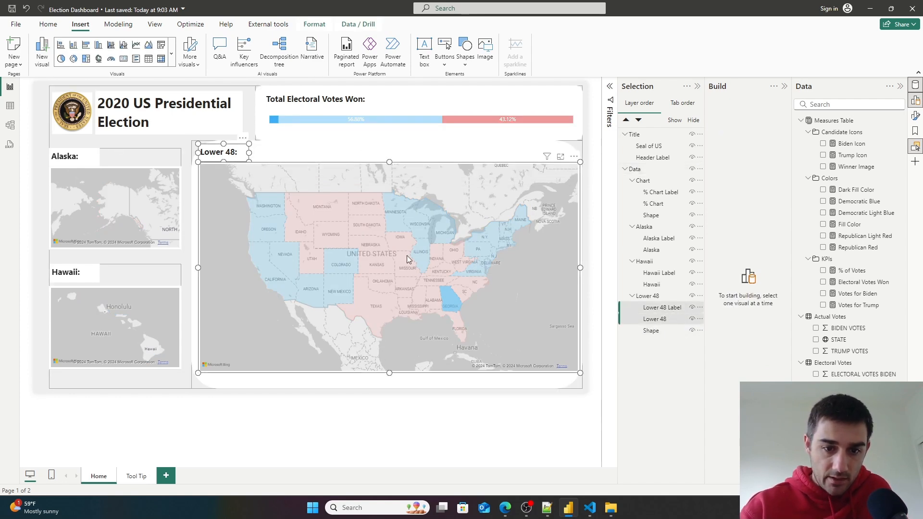
left_click(382, 262)
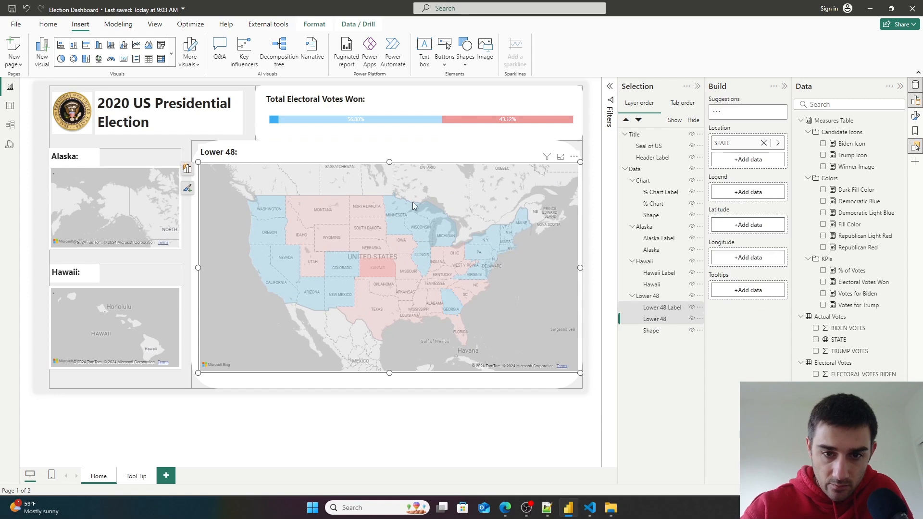
left_click(496, 428)
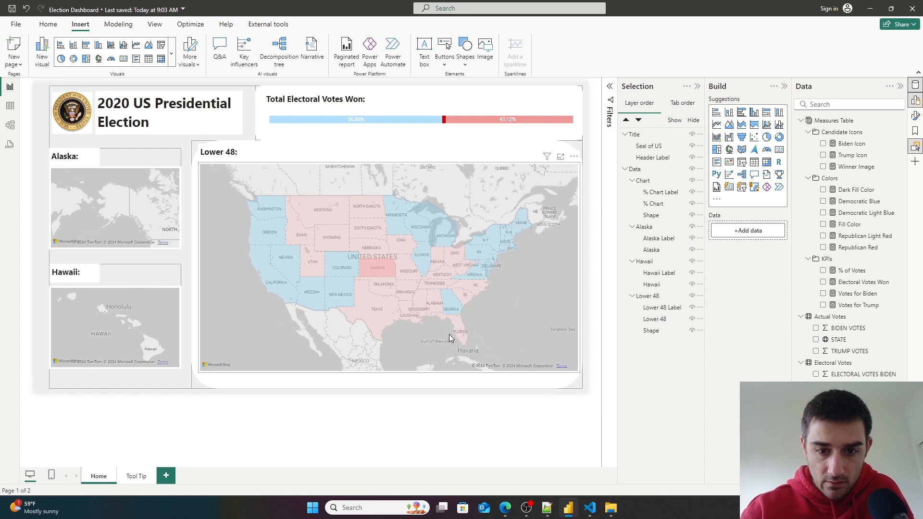
left_click(666, 308)
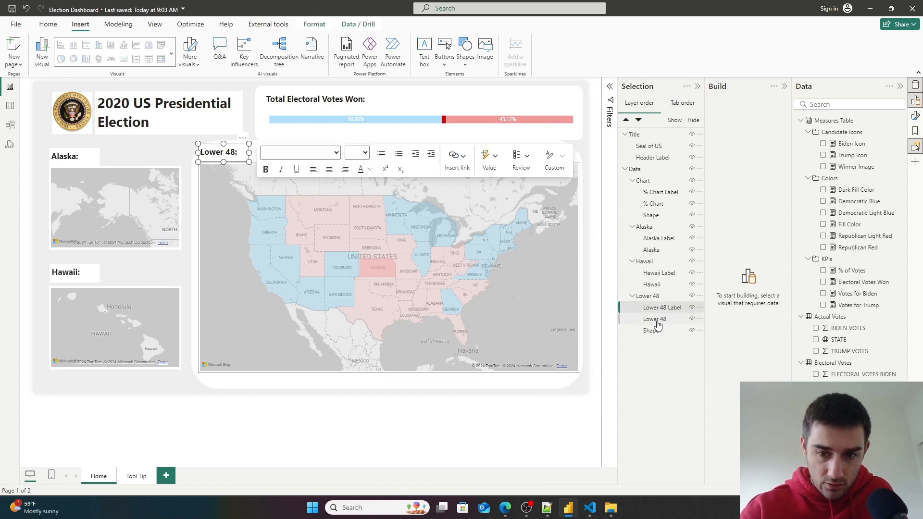
left_click(656, 320, "ctrl")
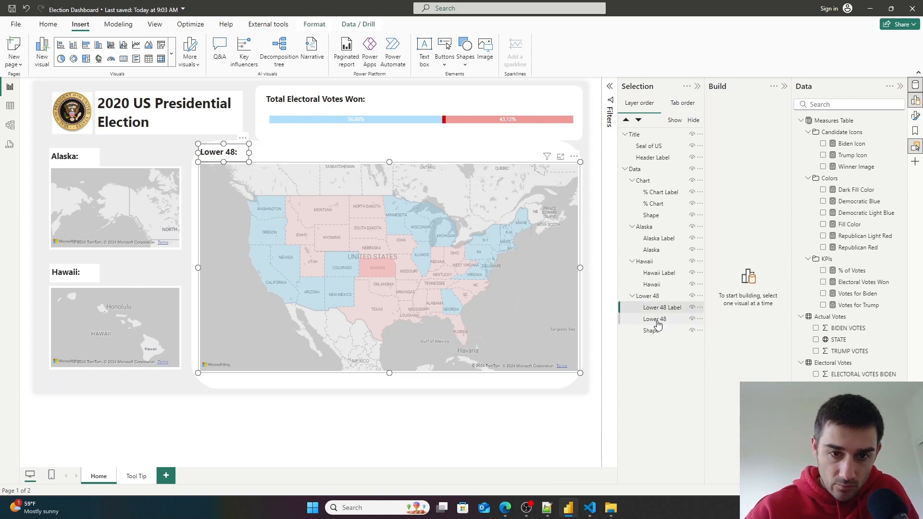
left_click(654, 330, "ctrl")
left_click_drag(242, 162, 241, 165)
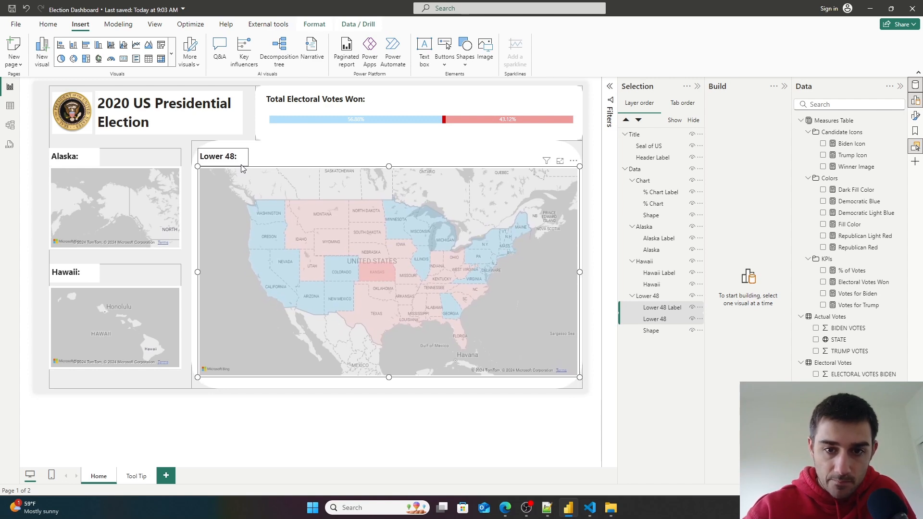
- Set the rounded corners of the Lower 48 background shape to 3%
left_click(240, 161)
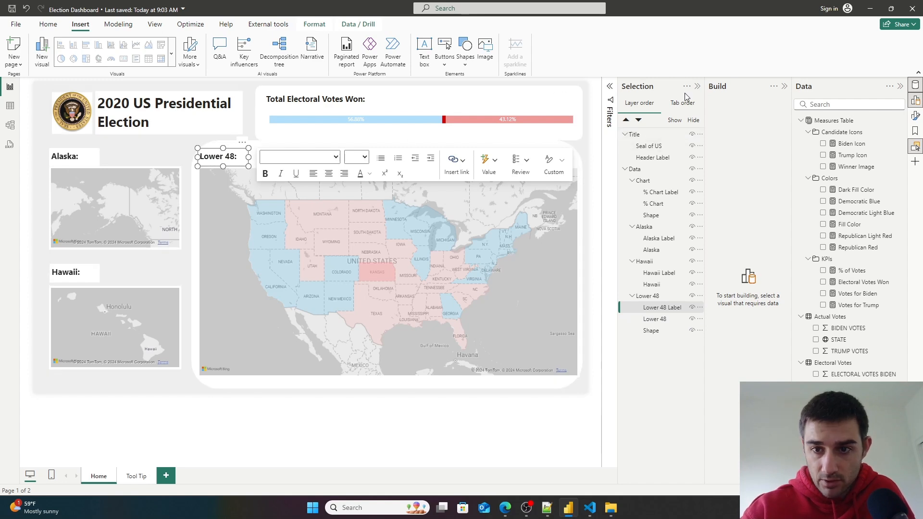
left_click(651, 331)
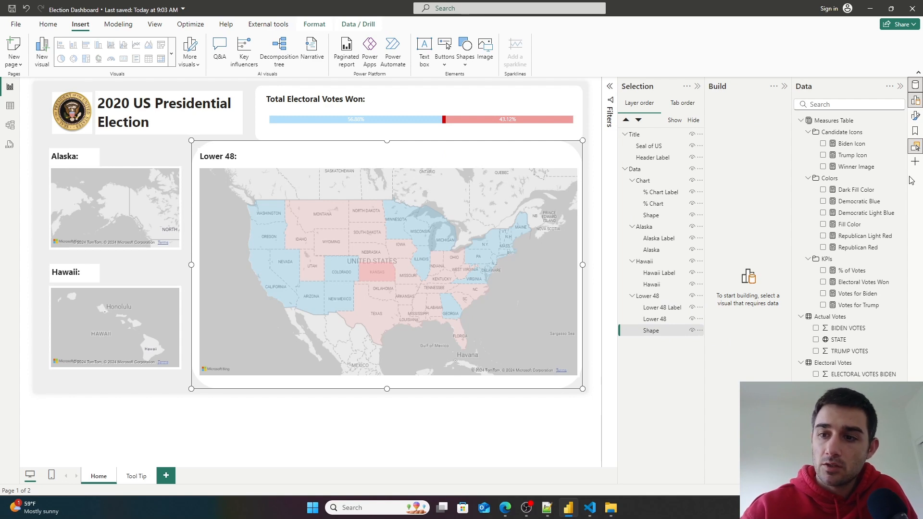
left_click(915, 116)
type("round")
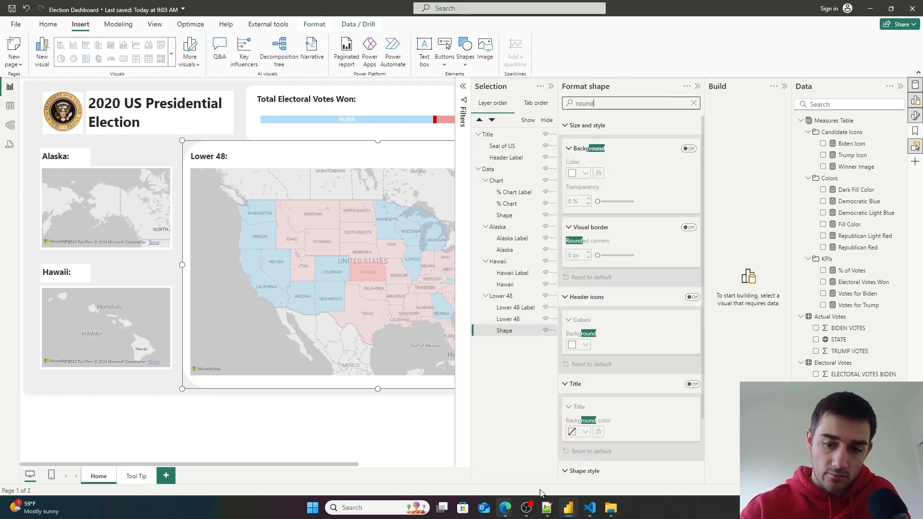
scroll(625, 423, "down", 2)
left_click_drag(606, 447, 602, 448)
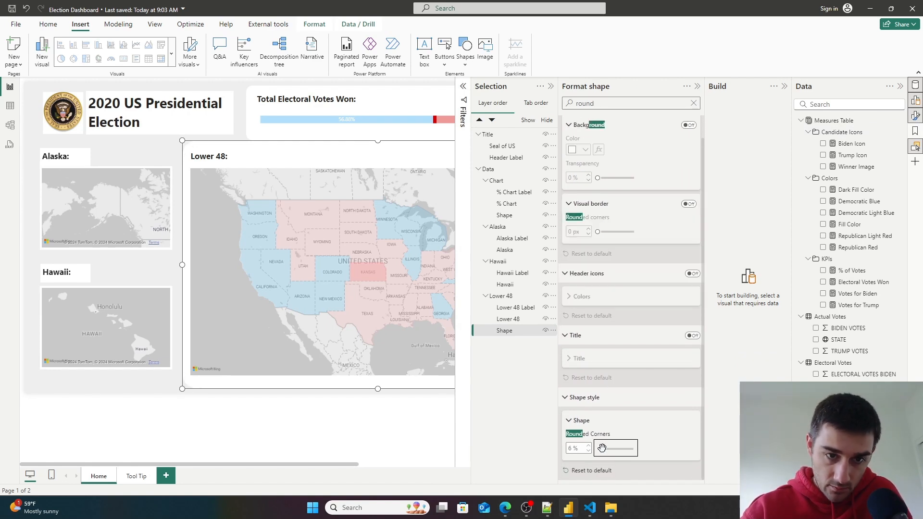
left_click_drag(601, 449, 600, 449)
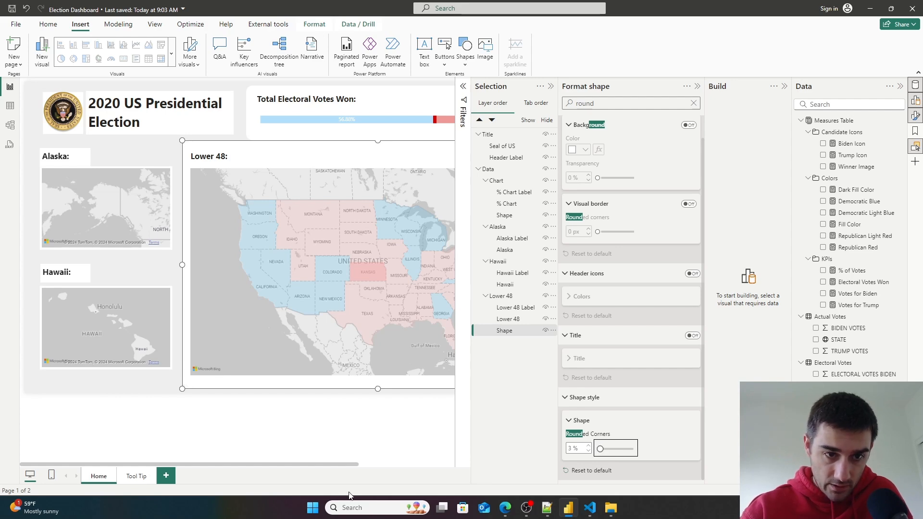
left_click(267, 461)
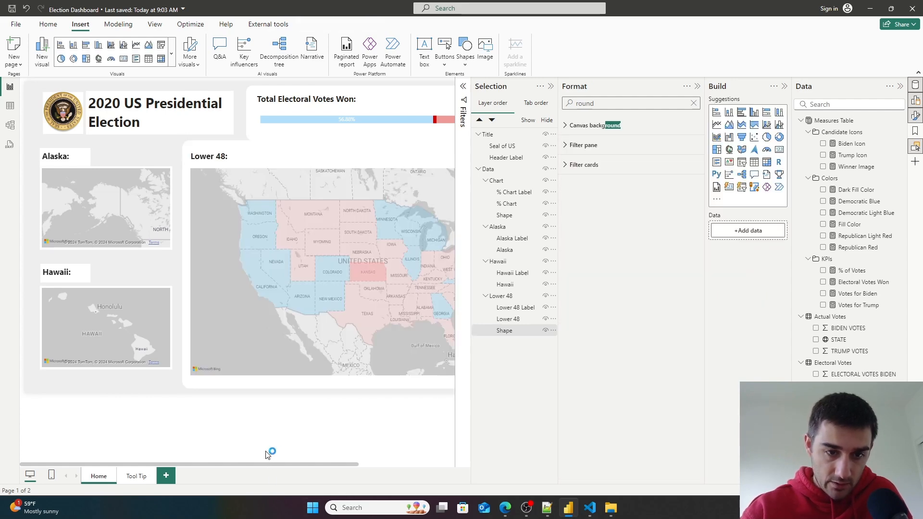
left_click(697, 86)
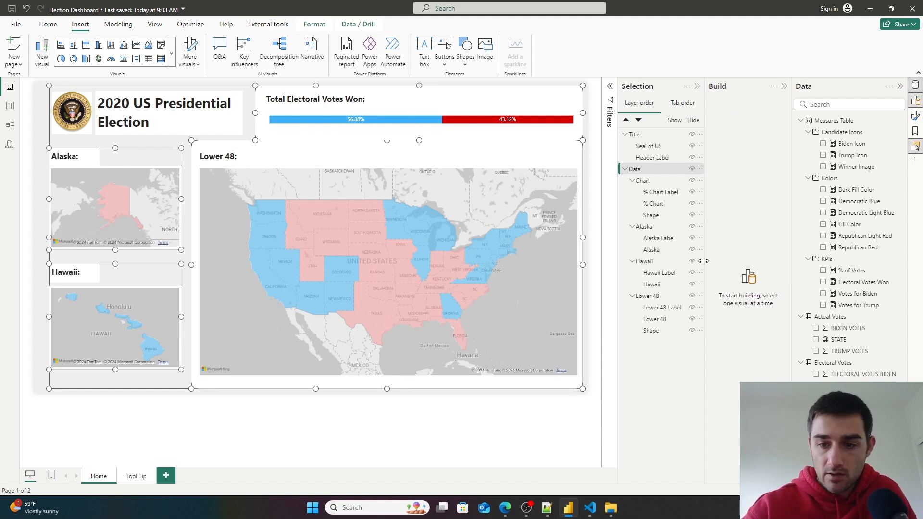
- Move the Lower 48 label and map together a little further down and right inside the shape
left_click(662, 309)
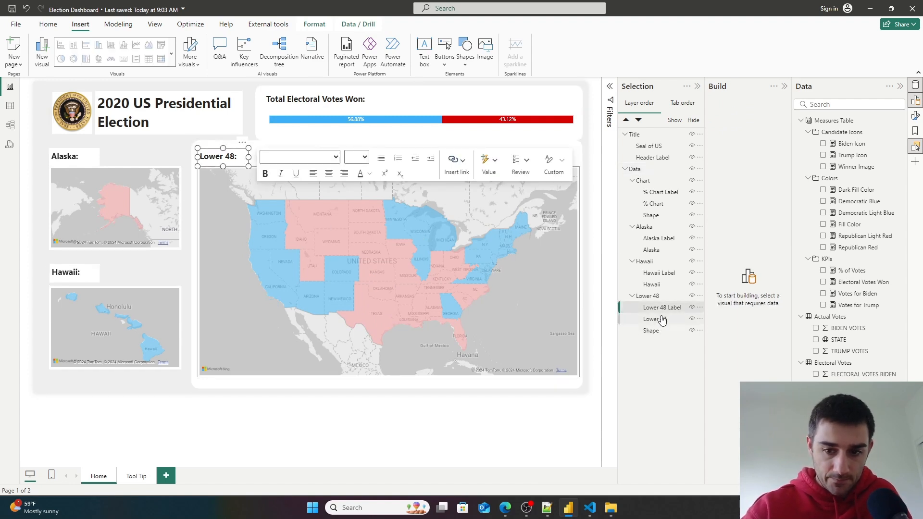
left_click(662, 319, "ctrl")
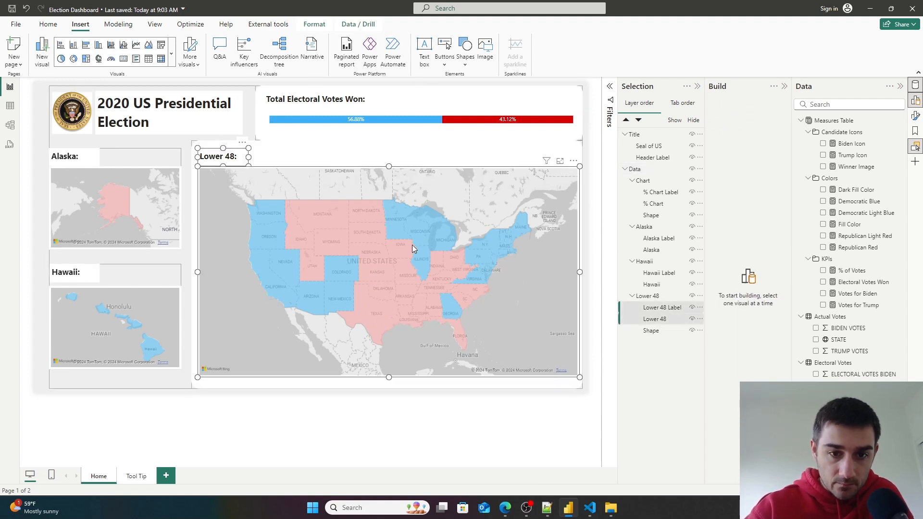
left_click(440, 234)
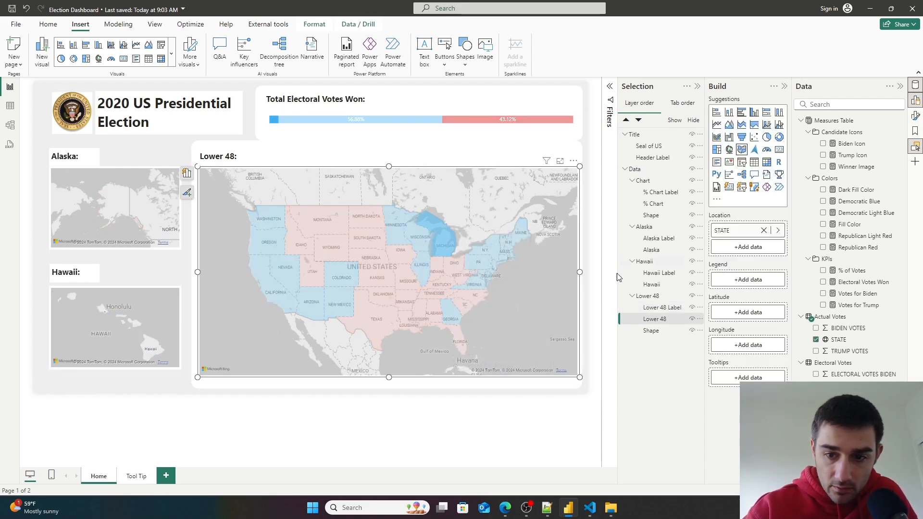
left_click(661, 308)
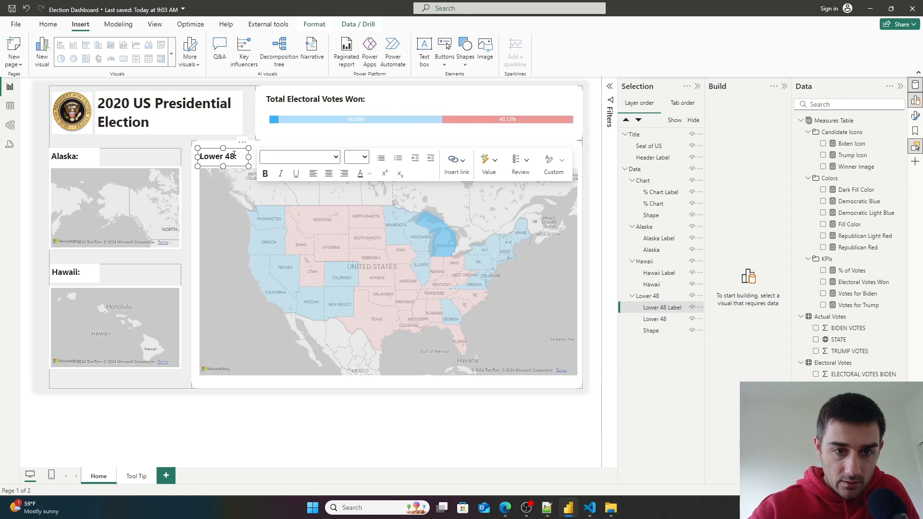
left_click_drag(237, 171, 239, 170)
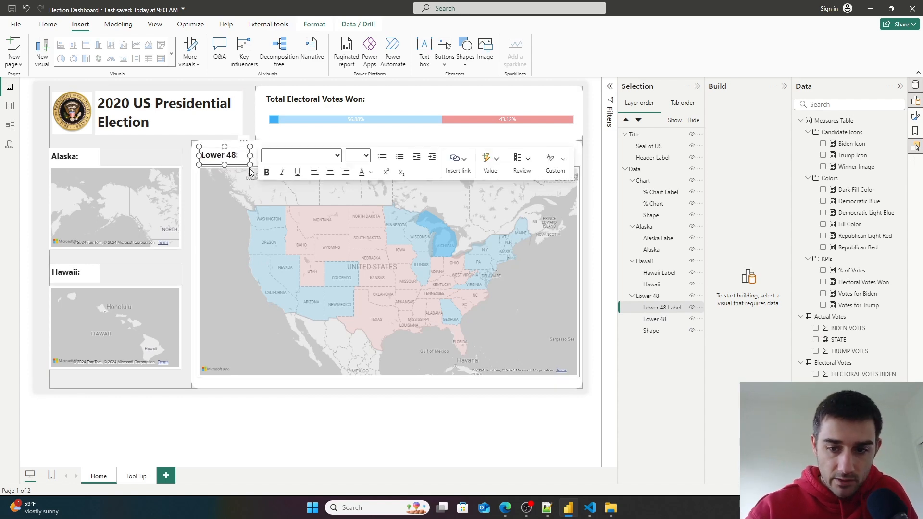
left_click(657, 319, "ctrl")
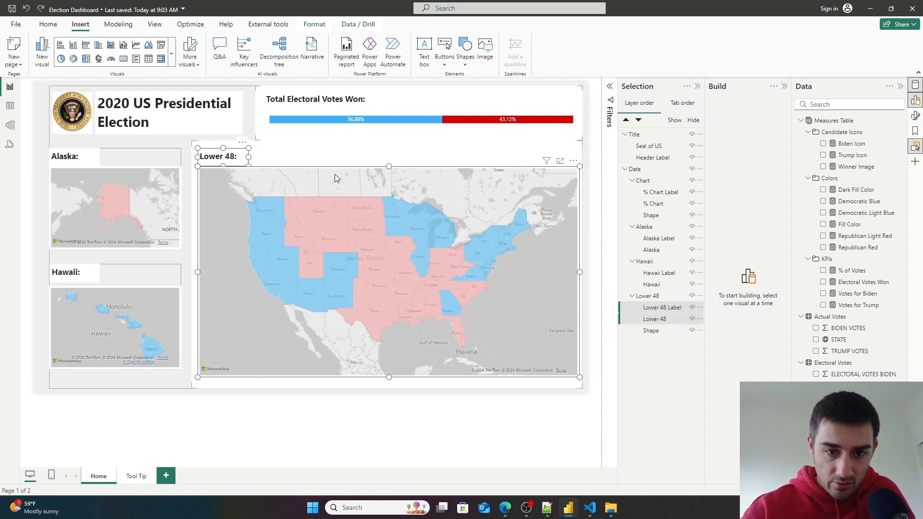
left_click_drag(330, 166, 338, 177)
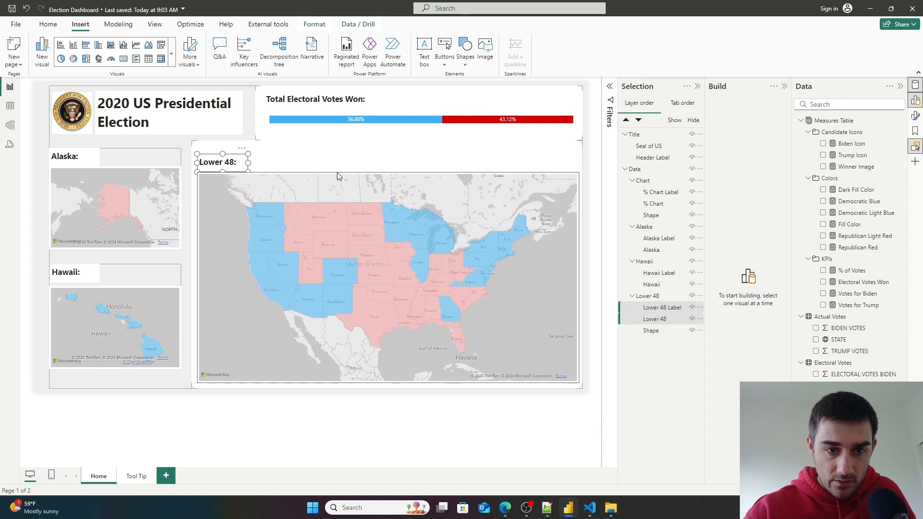
left_click(338, 176)
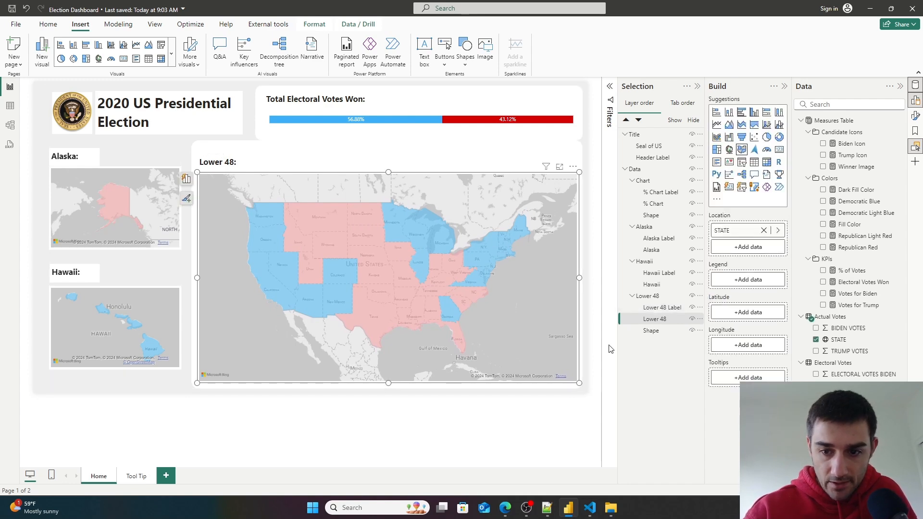
- Lower the top edge of the Lower 48 background shape slightly
left_click(651, 330)
left_click_drag(386, 142, 387, 148)
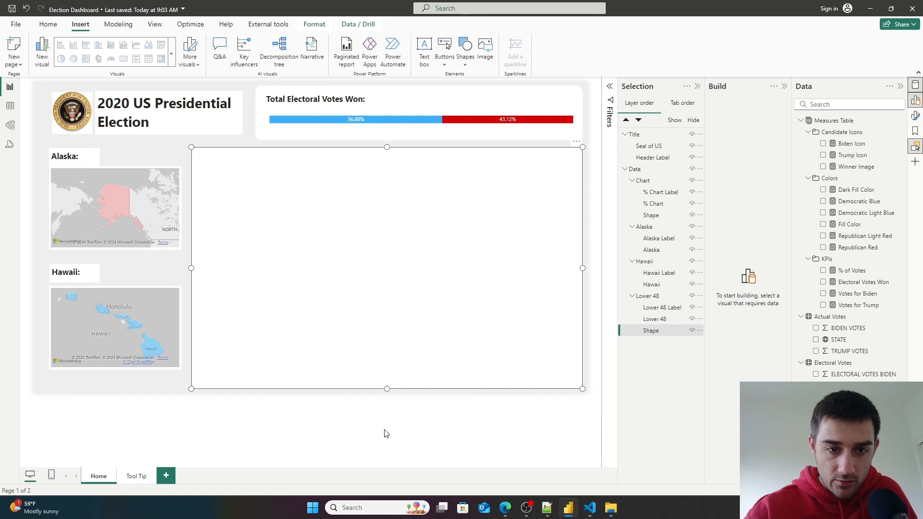
left_click(388, 437)
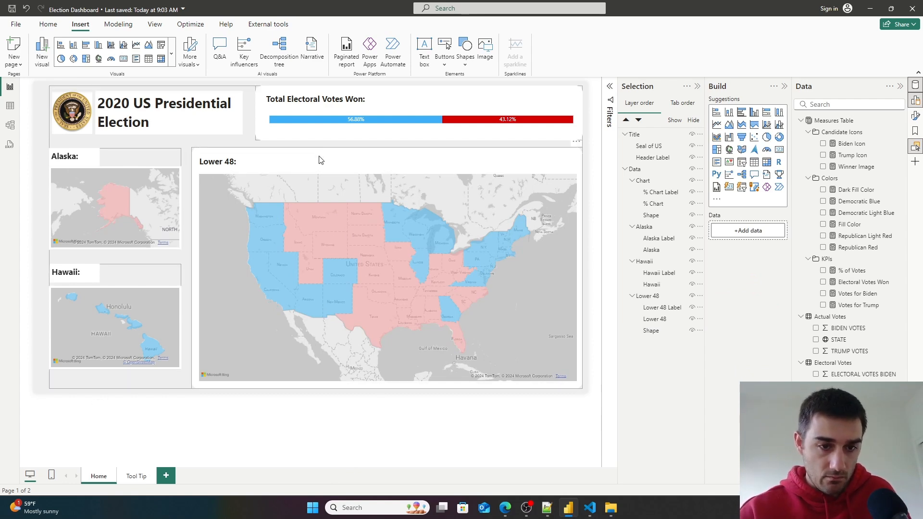
- Stretch the background shape's left edge so it also covers the Alaska and Hawaii maps
left_click(651, 330)
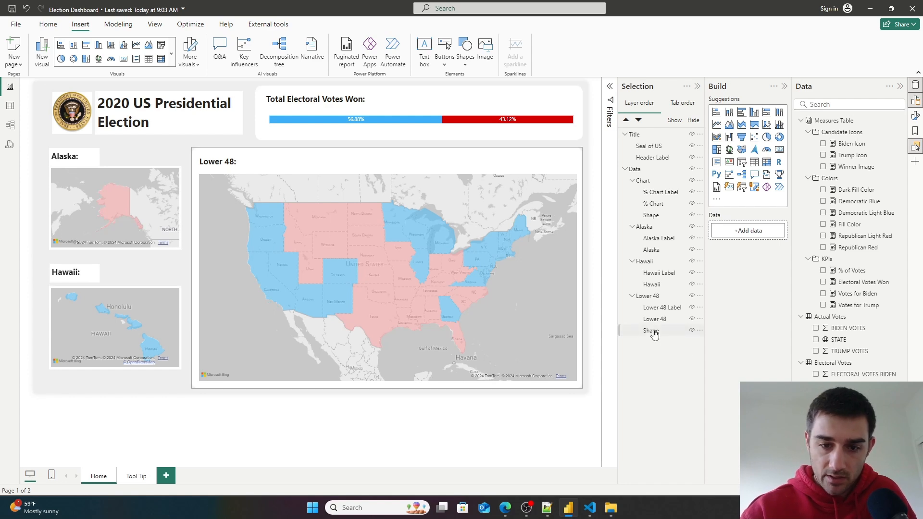
left_click_drag(191, 267, 44, 252)
left_click(181, 425)
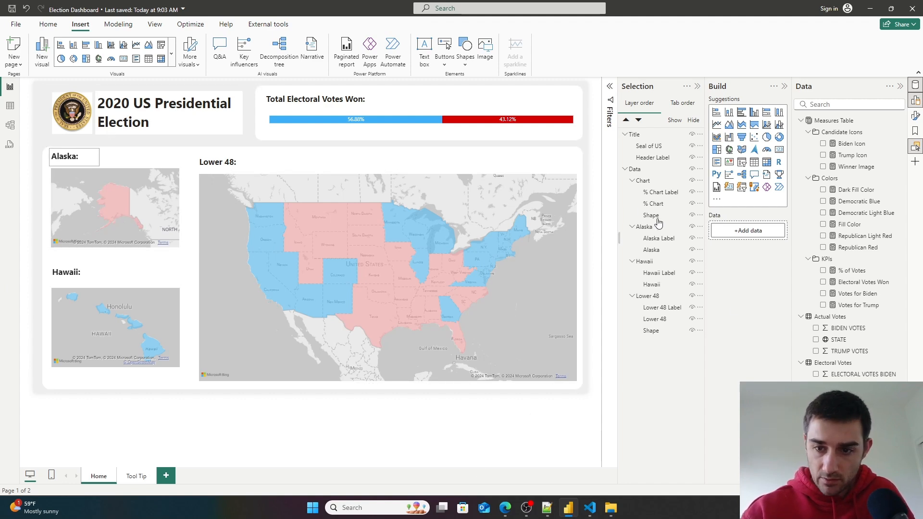
- Collapse the Alaska group and move it down slightly inside the background shape
left_click(629, 230)
left_click(631, 227)
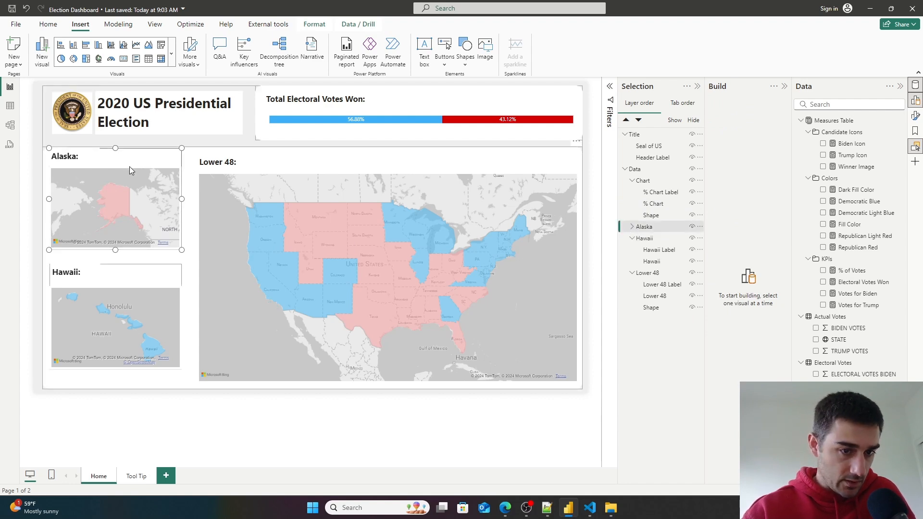
left_click_drag(129, 167, 131, 175)
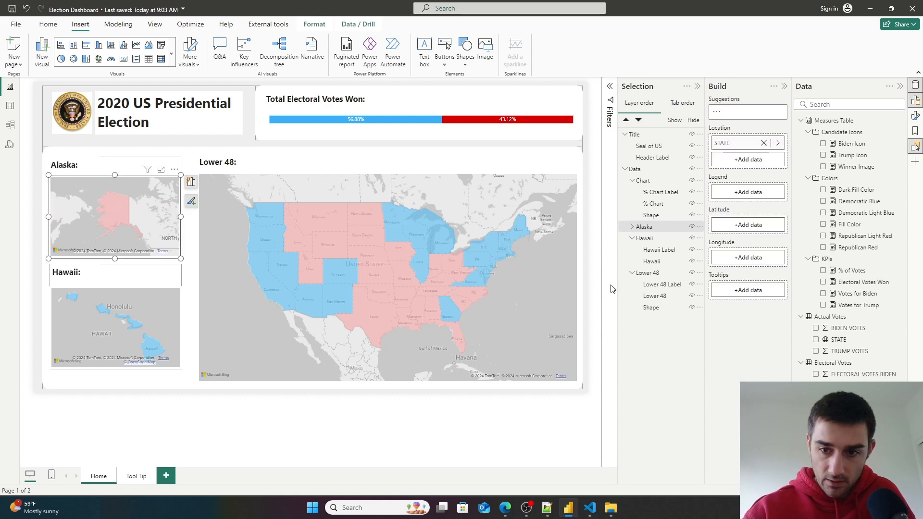
left_click(657, 261)
left_click(632, 238)
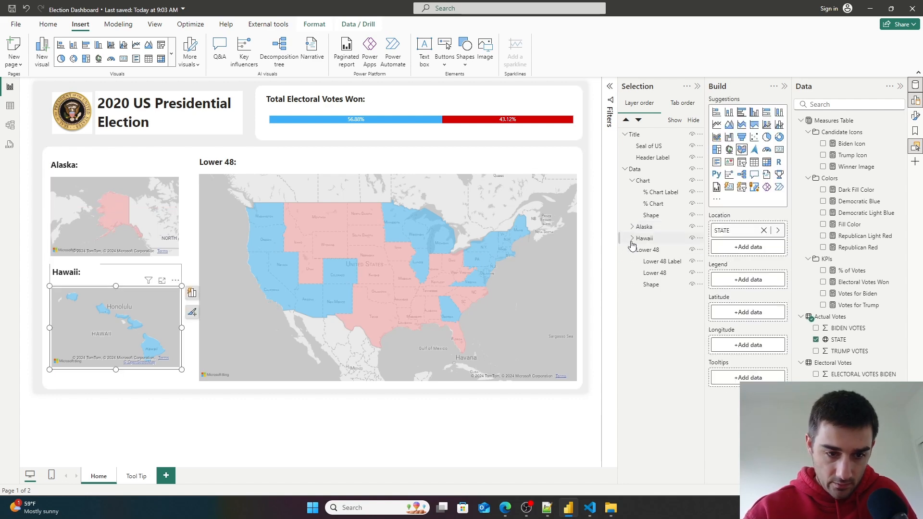
left_click_drag(106, 290, 105, 294)
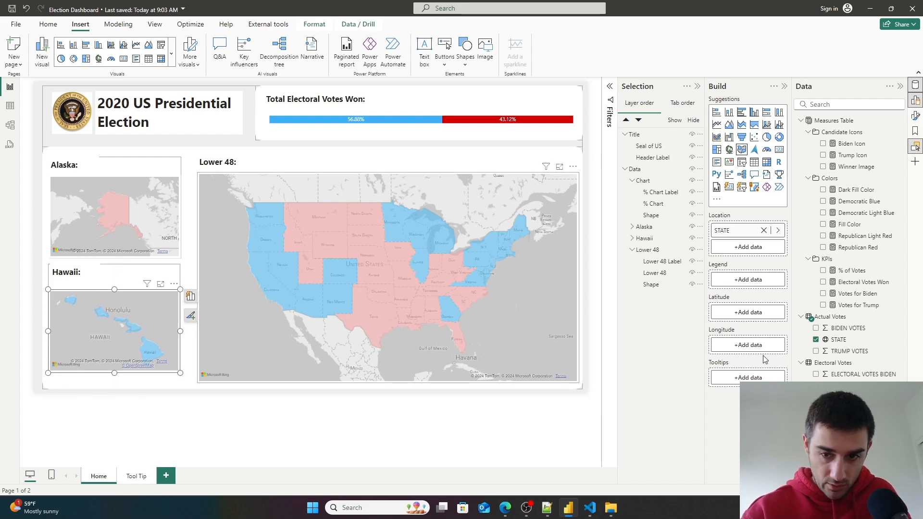
key("ctrl+z")
- Nudge the Hawaii group so it lines up with the Alaska group inside the background shape
left_click(647, 239)
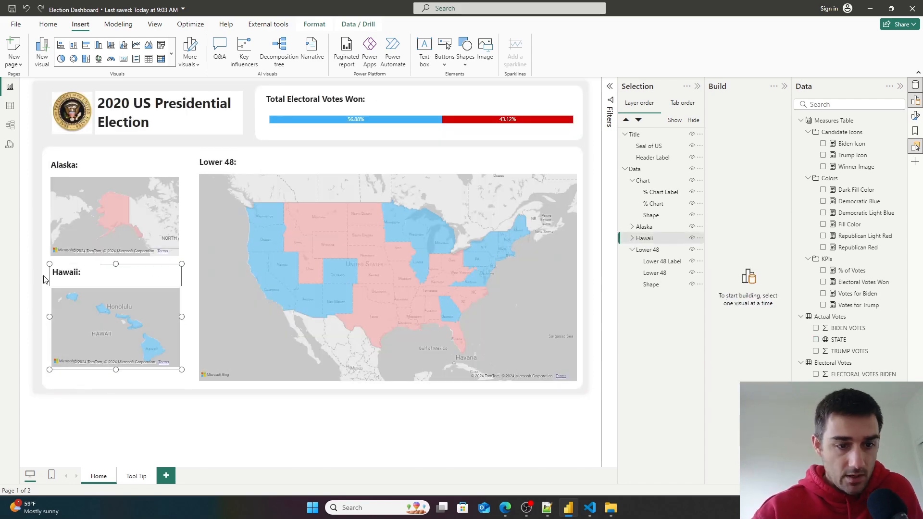
left_click_drag(138, 269, 133, 271)
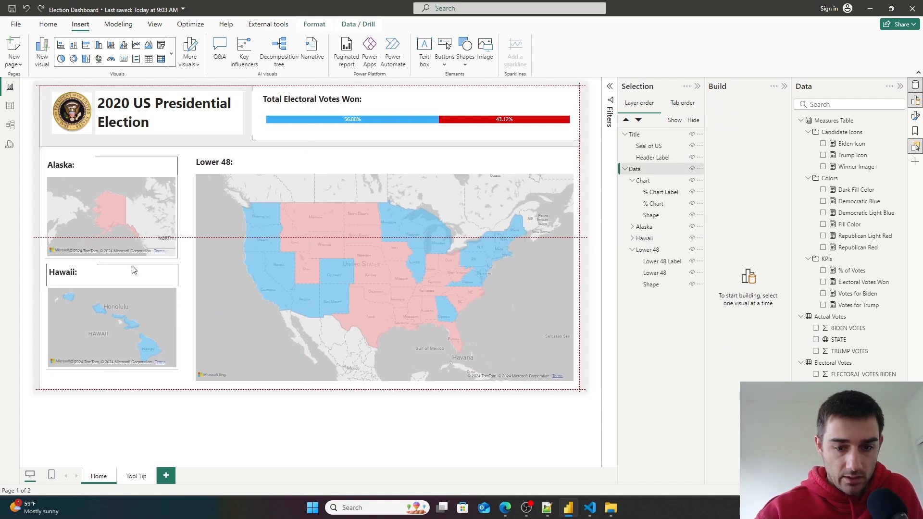
left_click_drag(134, 269, 136, 270)
left_click(295, 423)
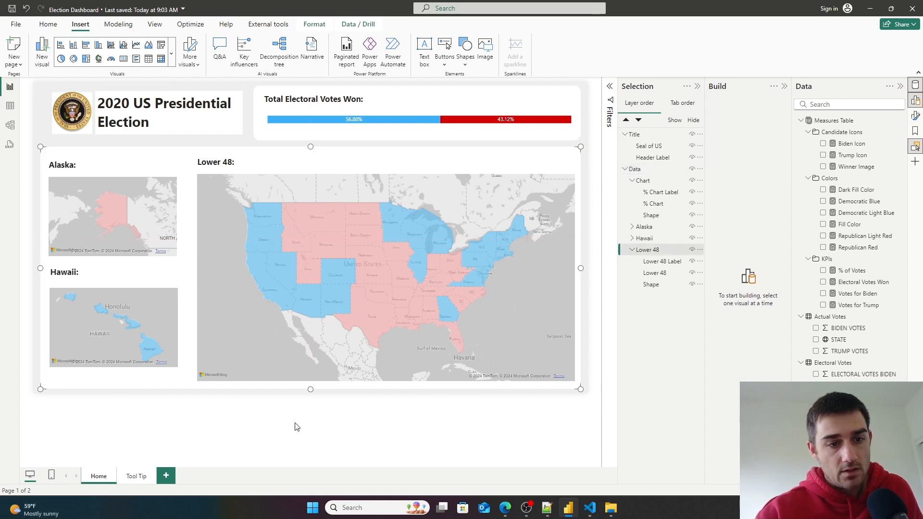
left_click(645, 239)
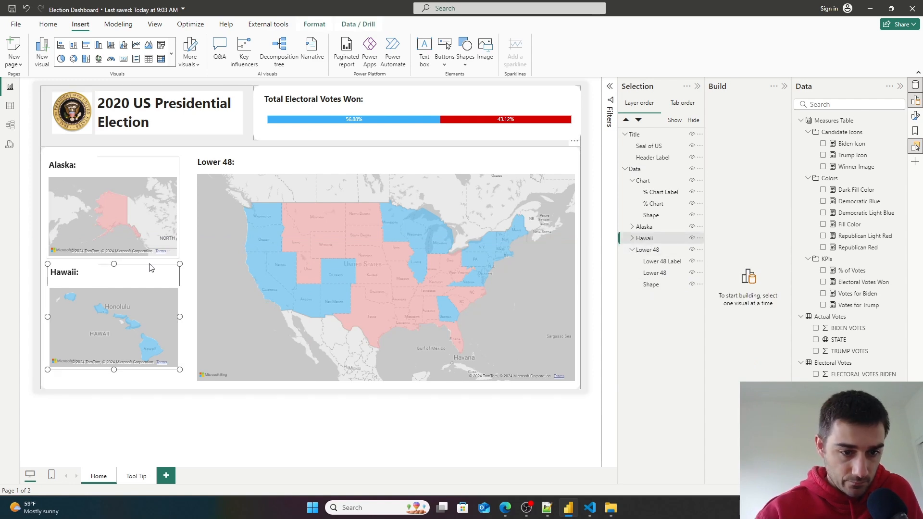
left_click_drag(149, 270, 152, 273)
left_click(289, 423)
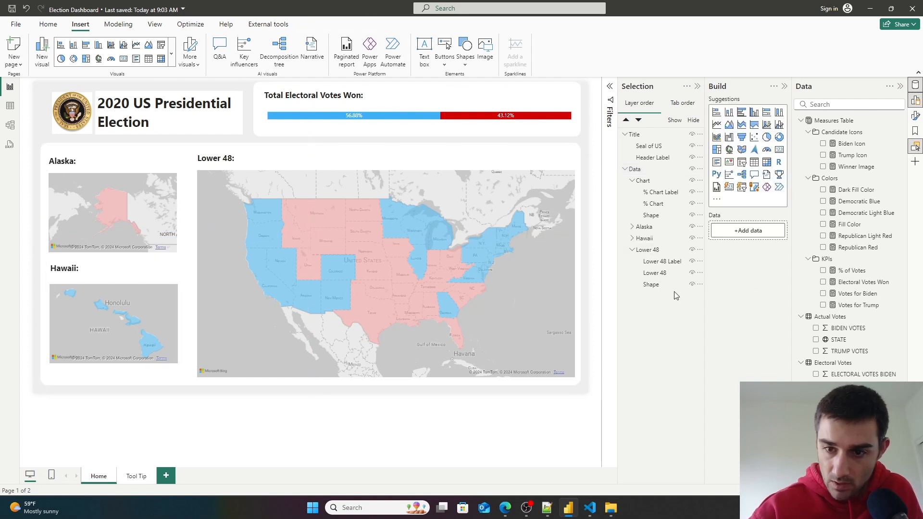
left_click(655, 239)
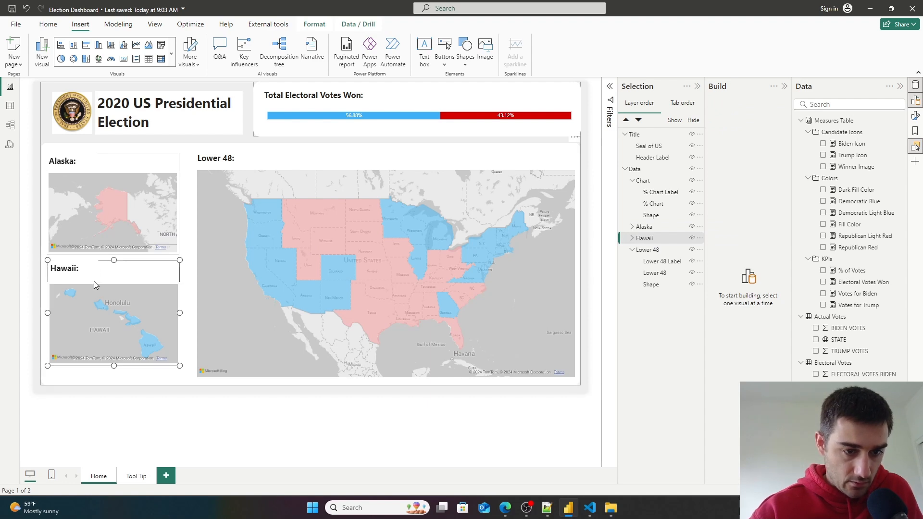
- Move the Hawaii group down slightly inside the maps background shape
left_click_drag(93, 280, 95, 281)
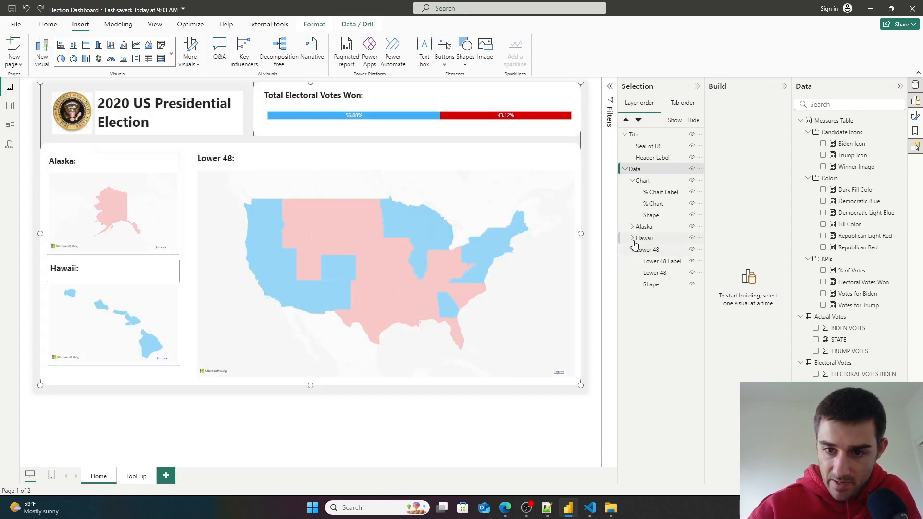
left_click(643, 239)
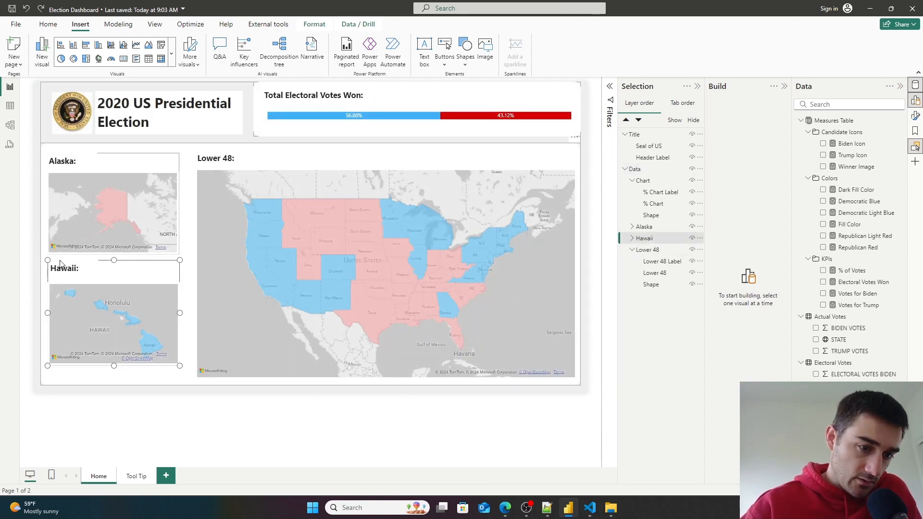
left_click_drag(60, 264, 62, 272)
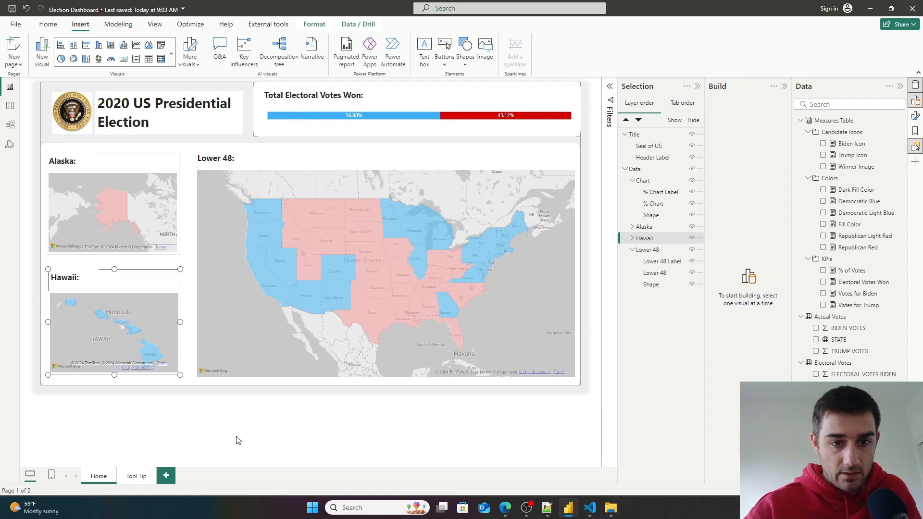
left_click(296, 426)
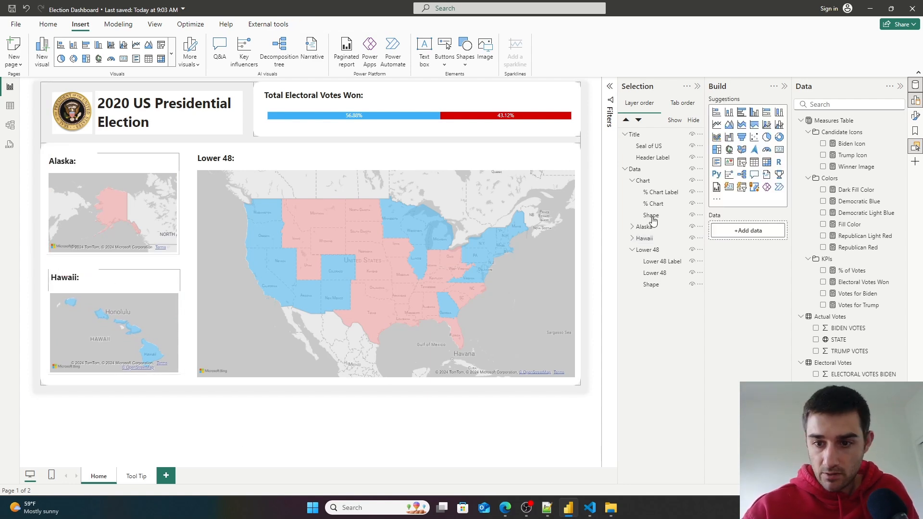
- Move the background shape out of the Lower 48 group to the Data level of the layer list
left_click(641, 253)
left_click(641, 252)
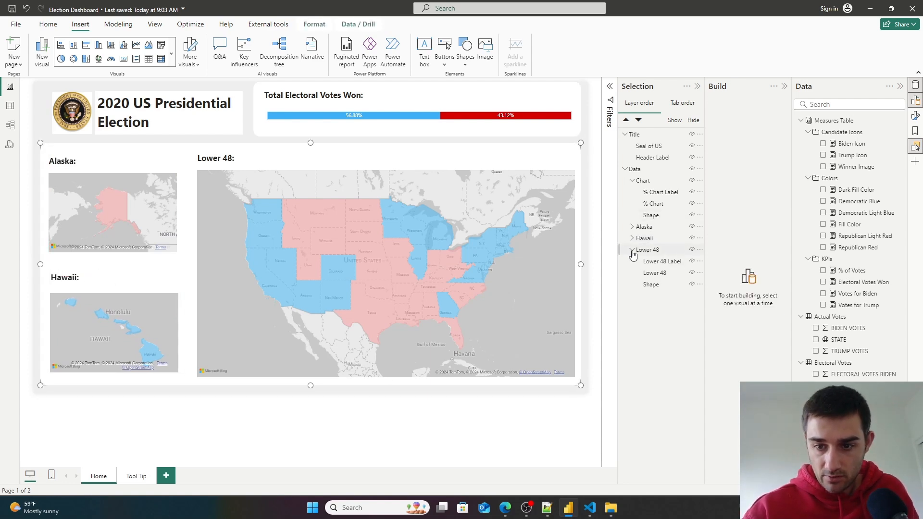
left_click(651, 284)
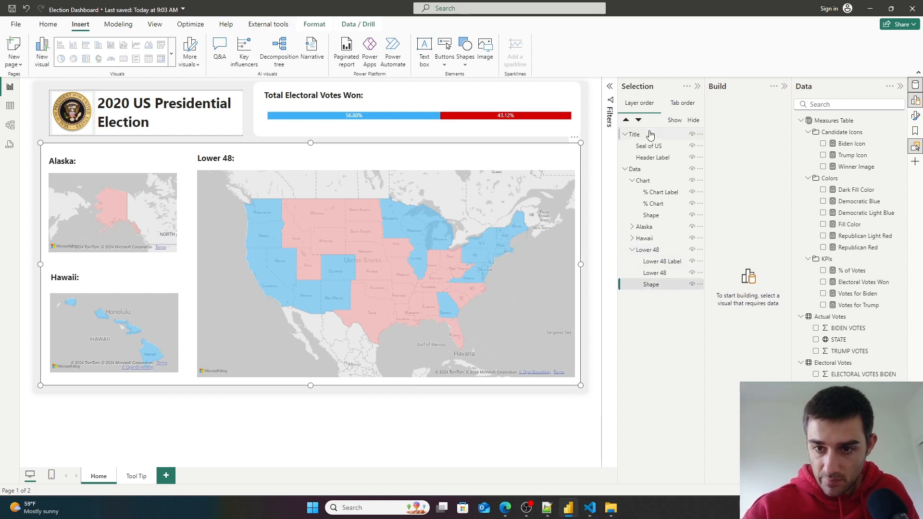
left_click_drag(651, 283, 662, 325)
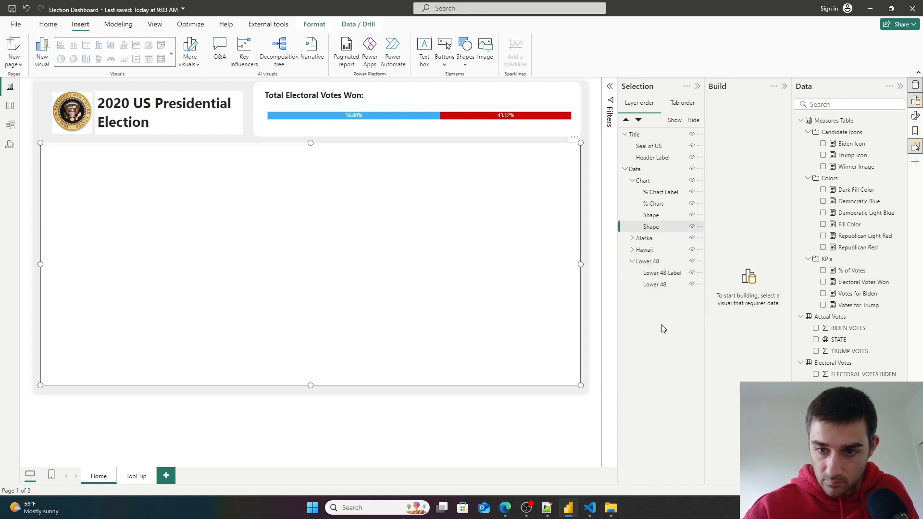
- Group the Alaska, Hawaii and Lower 48 groups together
left_click(632, 261)
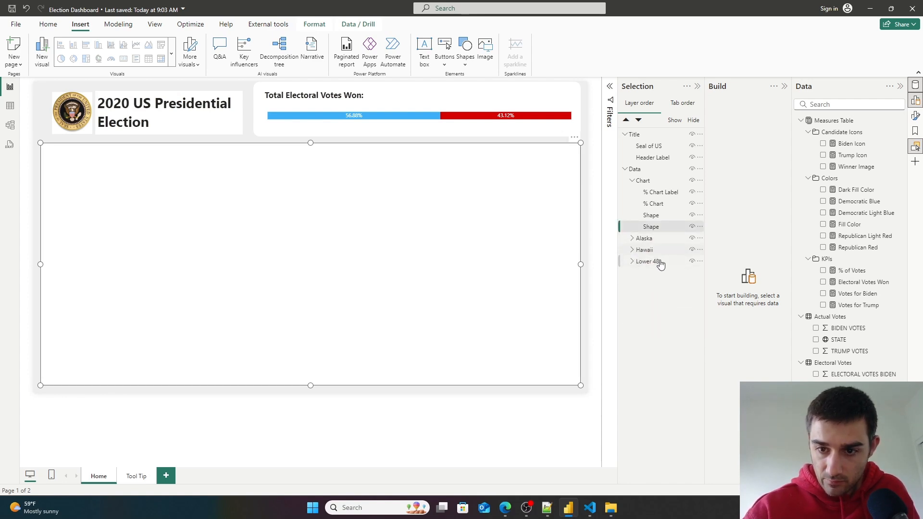
left_click(658, 264)
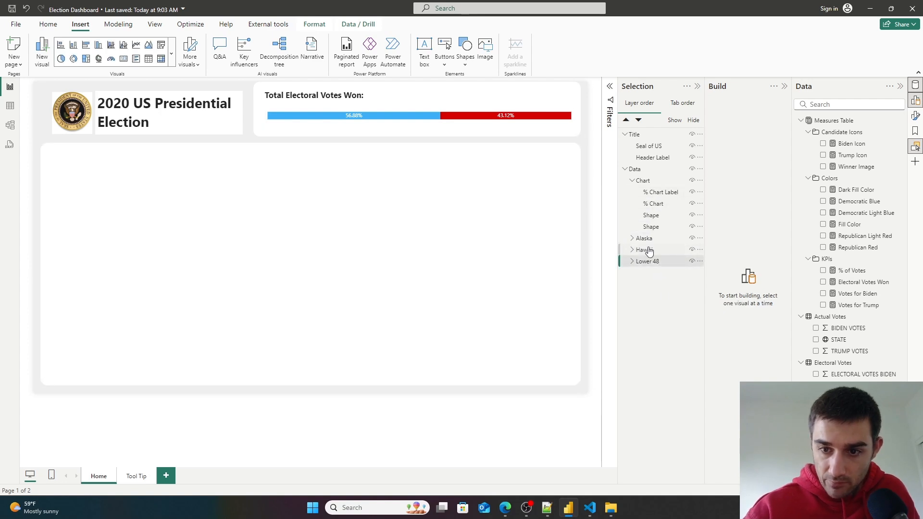
left_click(650, 246, "ctrl")
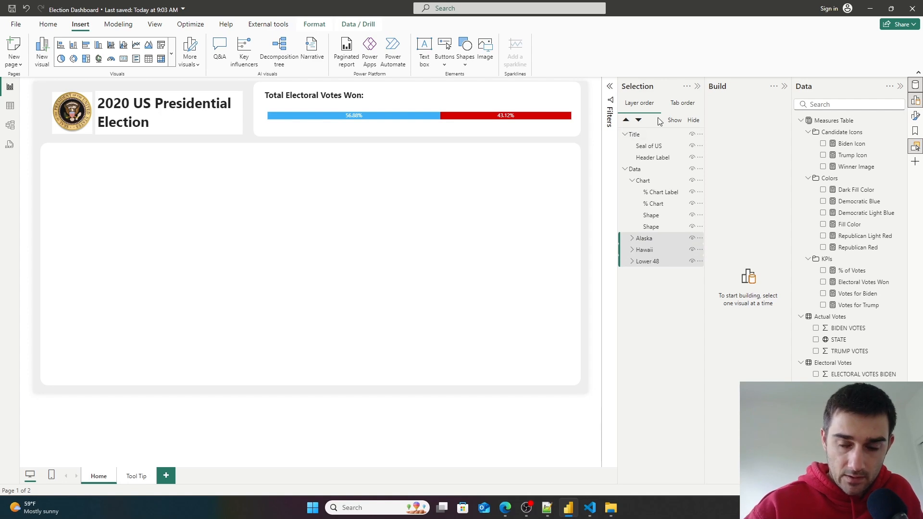
right_click(657, 240)
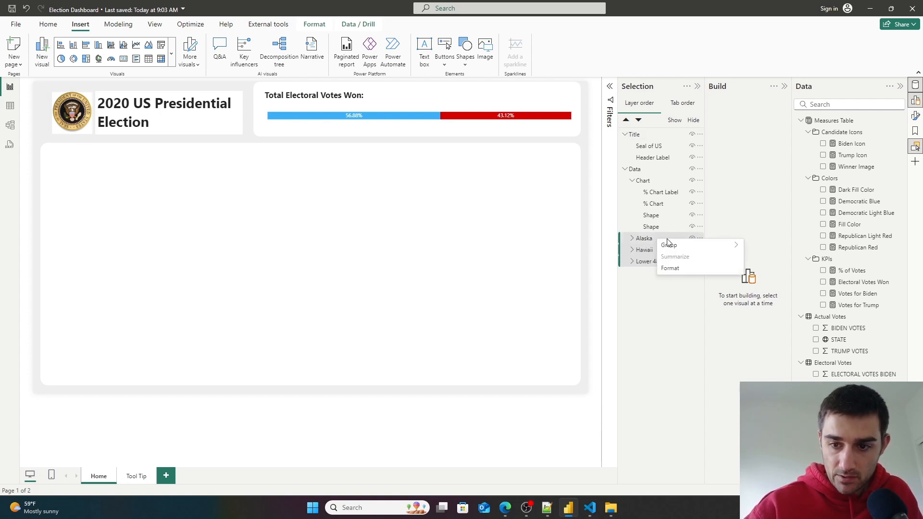
mouse_move(690, 251)
left_click(758, 246)
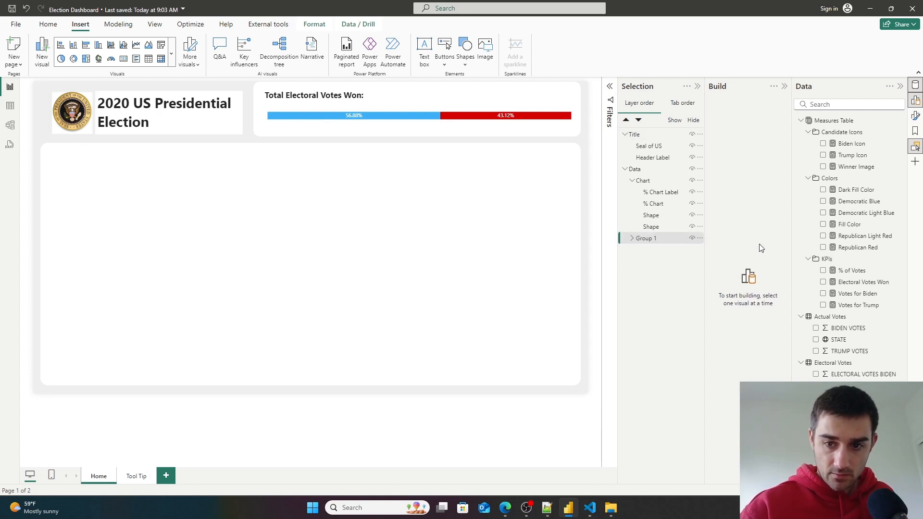
- Rename the new group as Maps
double_click(656, 239)
key("BackSpace")
type("Maps")
key("Return")
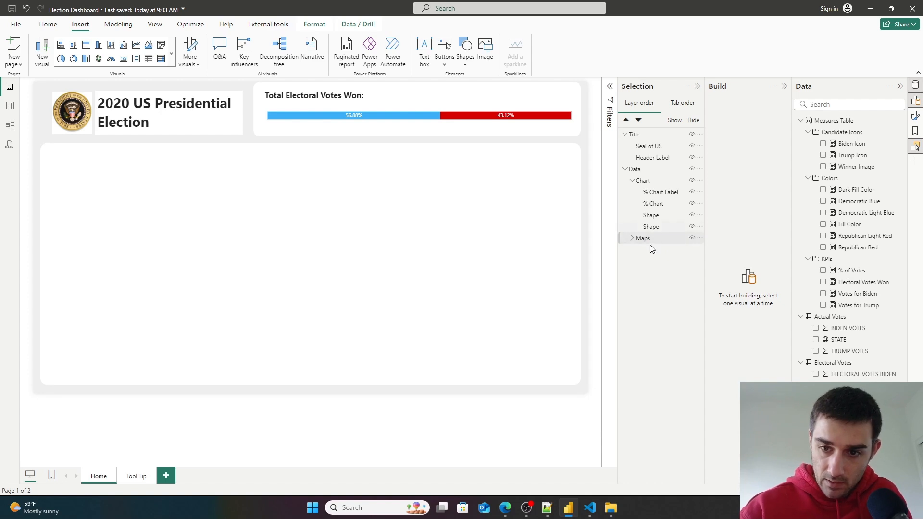
- Reorder the Data layers so the Chart and Maps groups sit above the maps background shape
left_click(647, 238)
left_click_drag(651, 227, 676, 180)
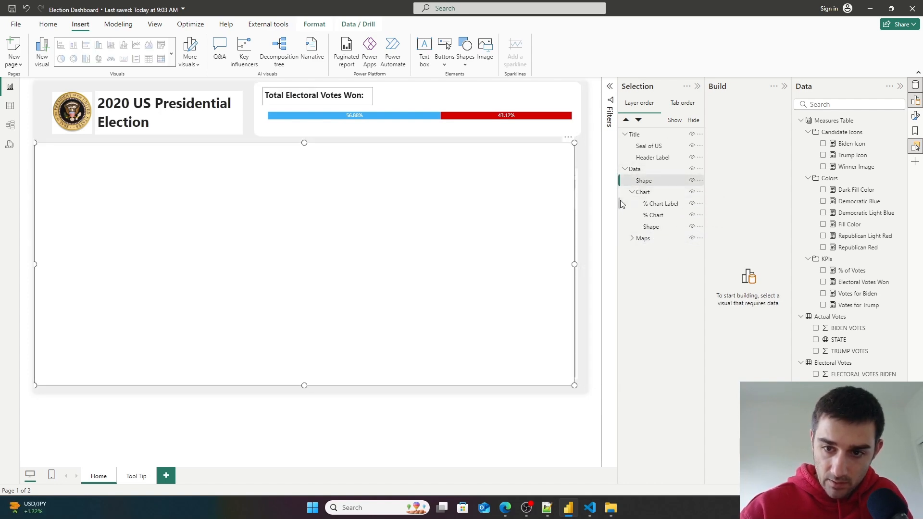
left_click(632, 192)
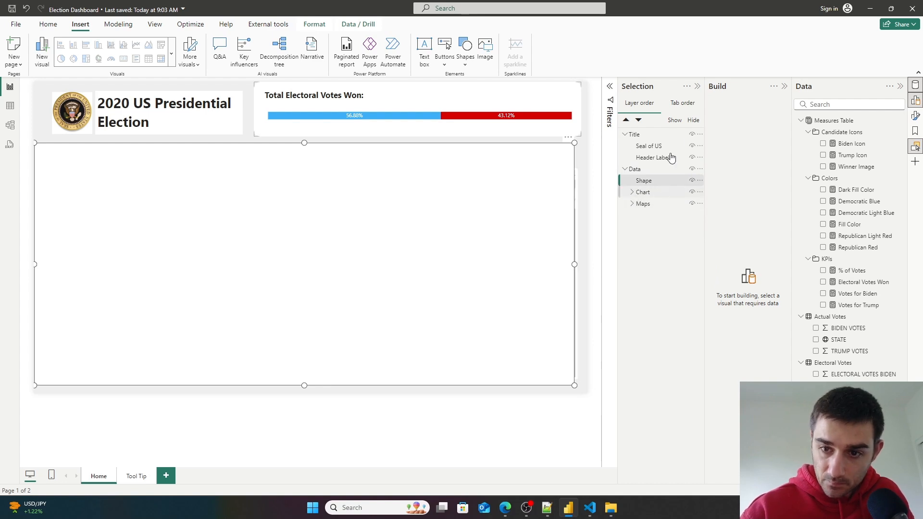
left_click(659, 191)
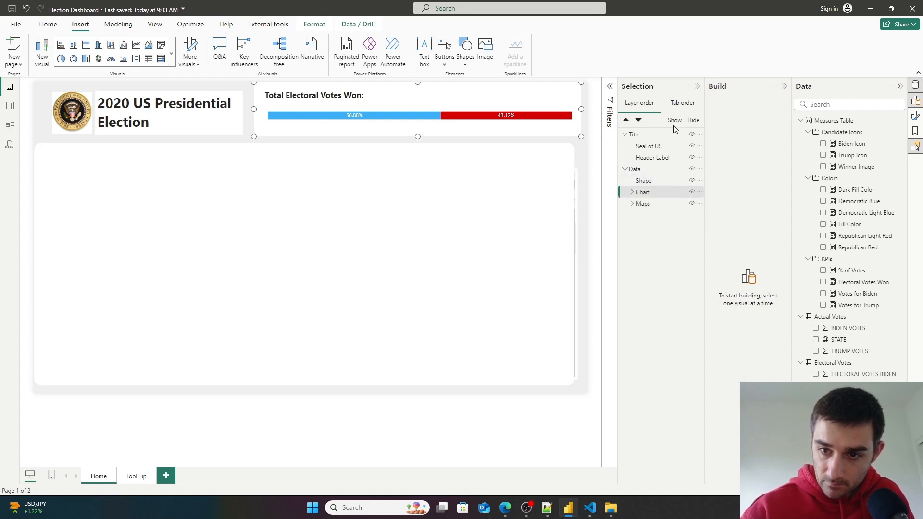
left_click(626, 119)
left_click(643, 203)
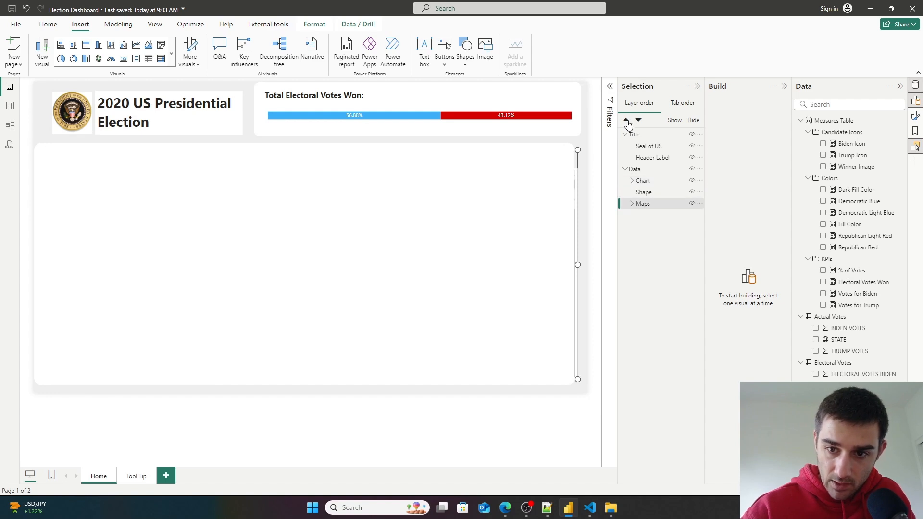
left_click(626, 120)
left_click(397, 460)
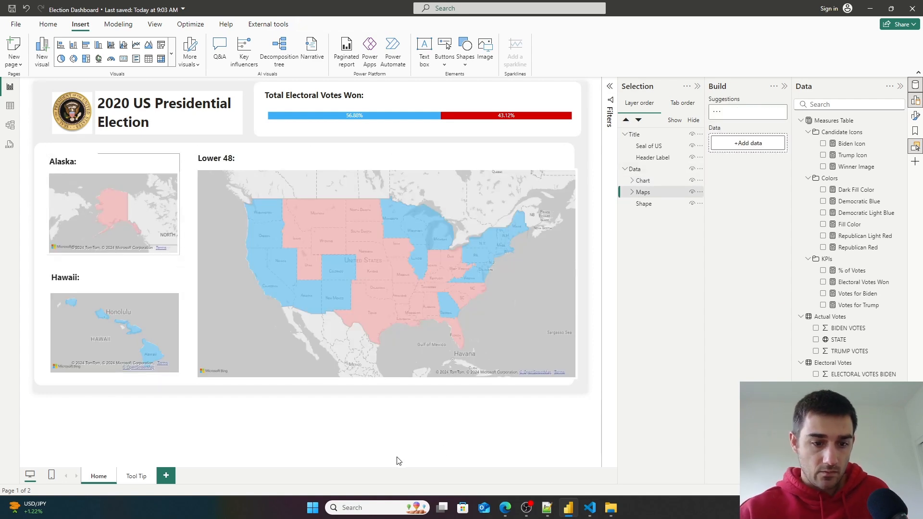
- Move the maps background shape slightly right to align with the header shapes
left_click(645, 203)
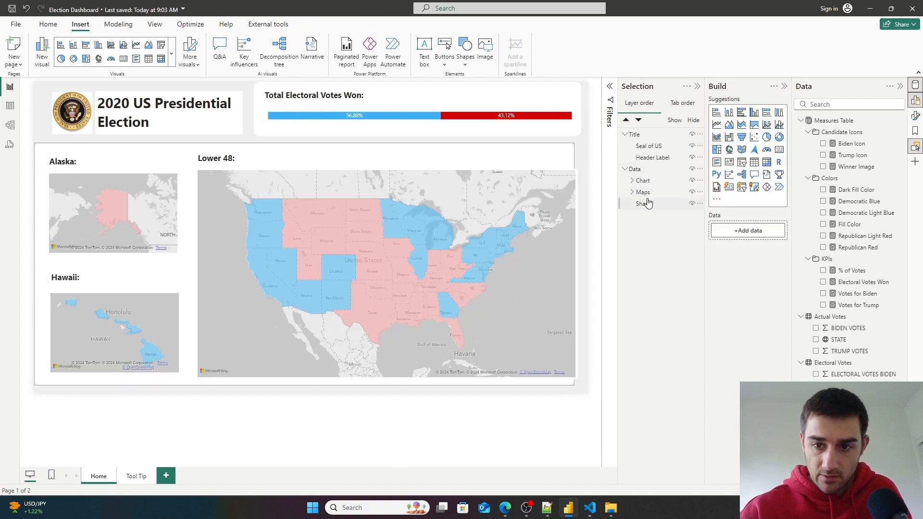
left_click_drag(511, 158, 516, 160)
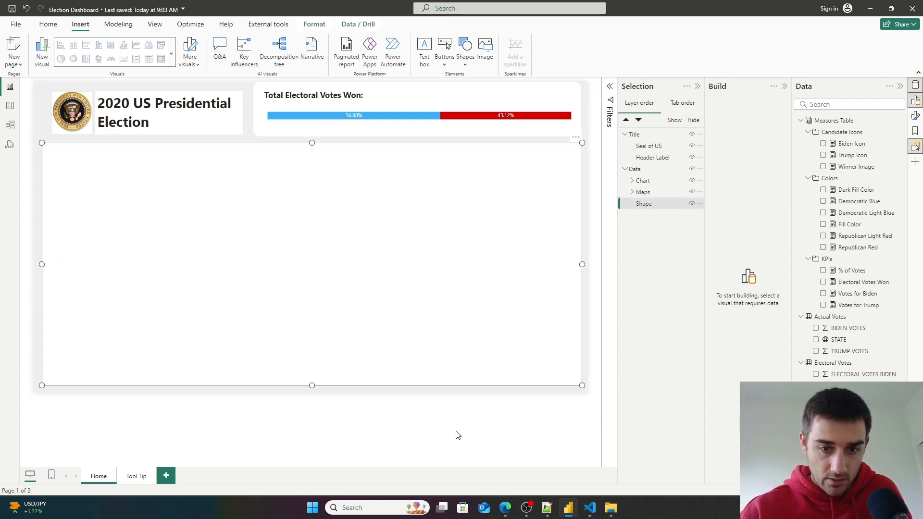
left_click(465, 456)
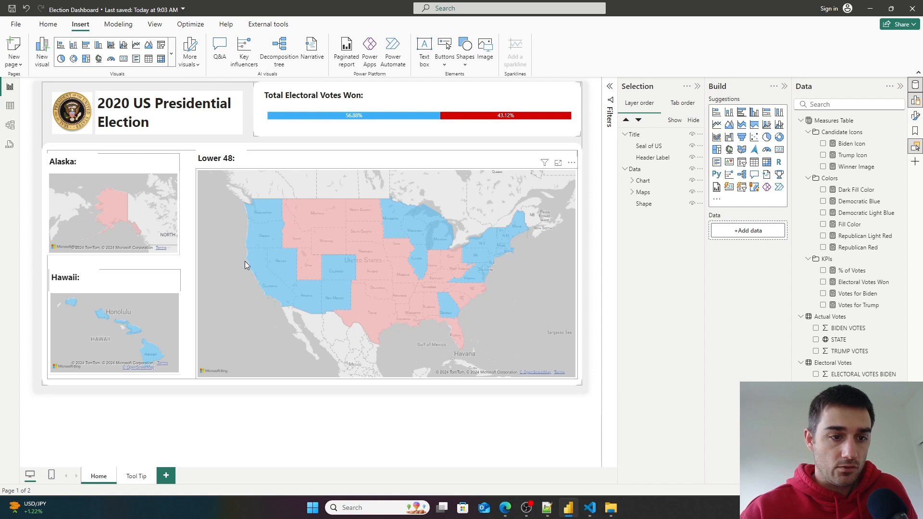
- Shift the Alaska and Hawaii groups slightly right inside the background shape
left_click(632, 192)
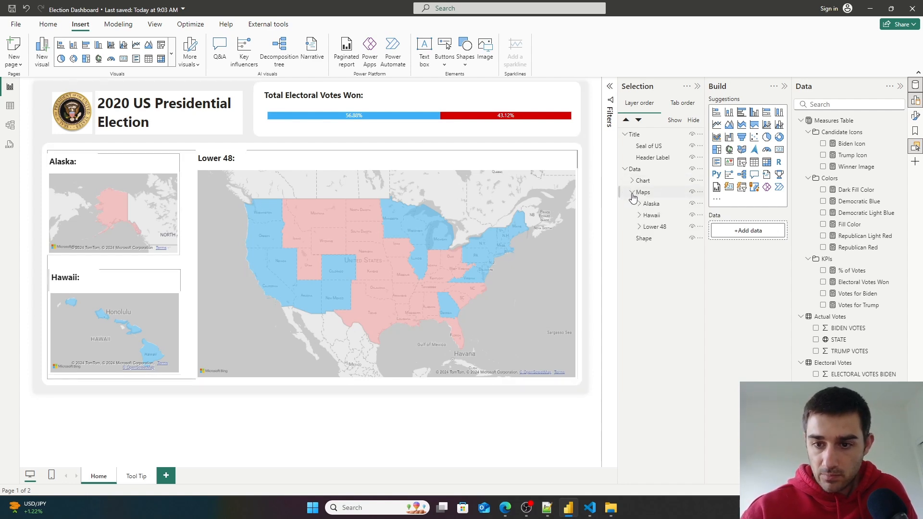
left_click(659, 217, "ctrl")
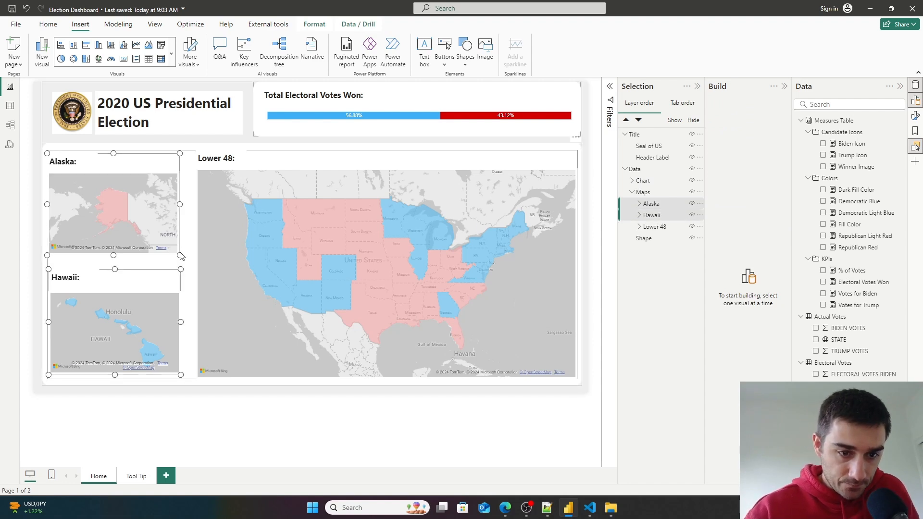
left_click_drag(182, 241, 182, 242)
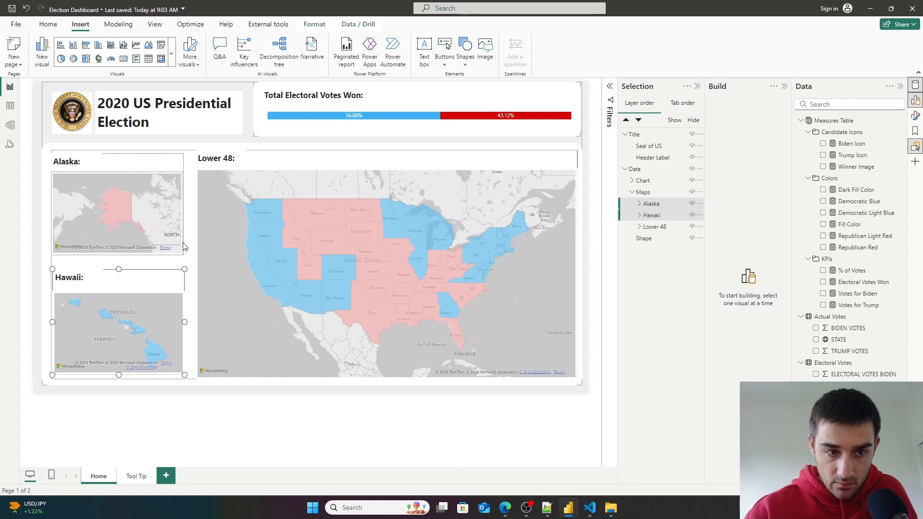
left_click(654, 226)
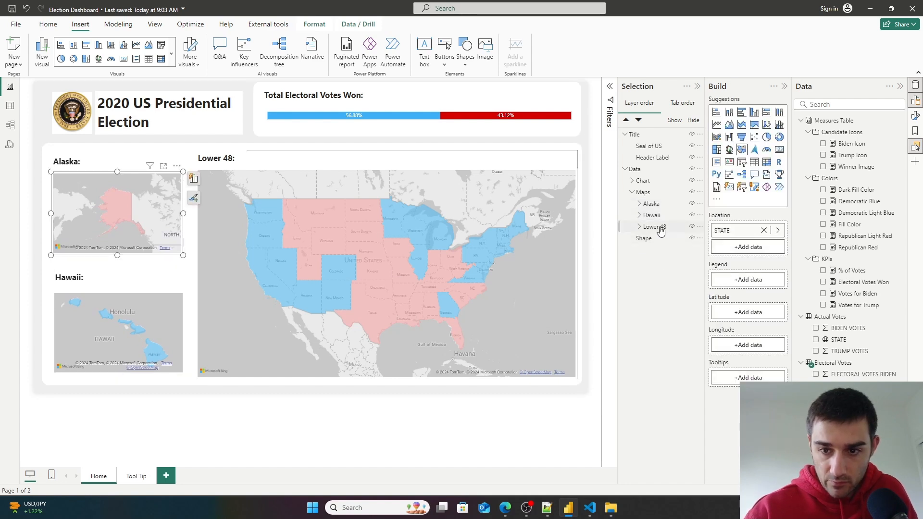
left_click_drag(443, 153, 437, 154)
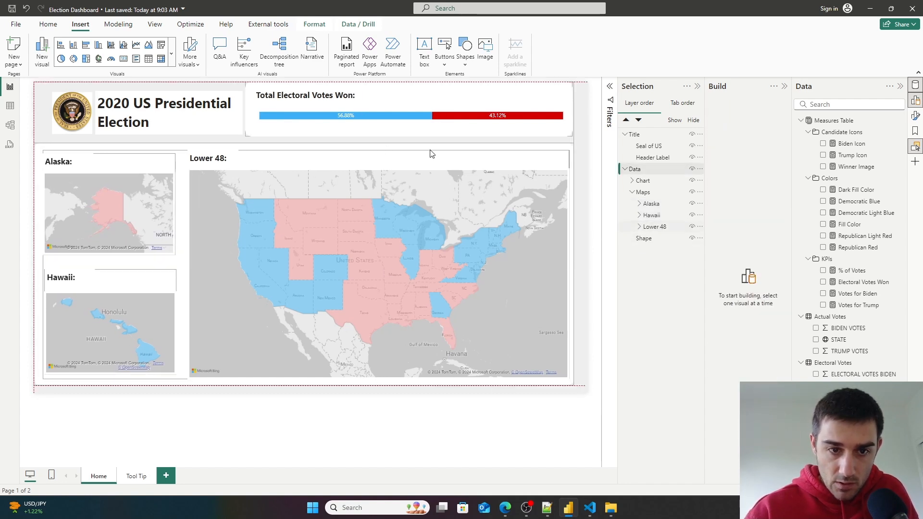
left_click(501, 220)
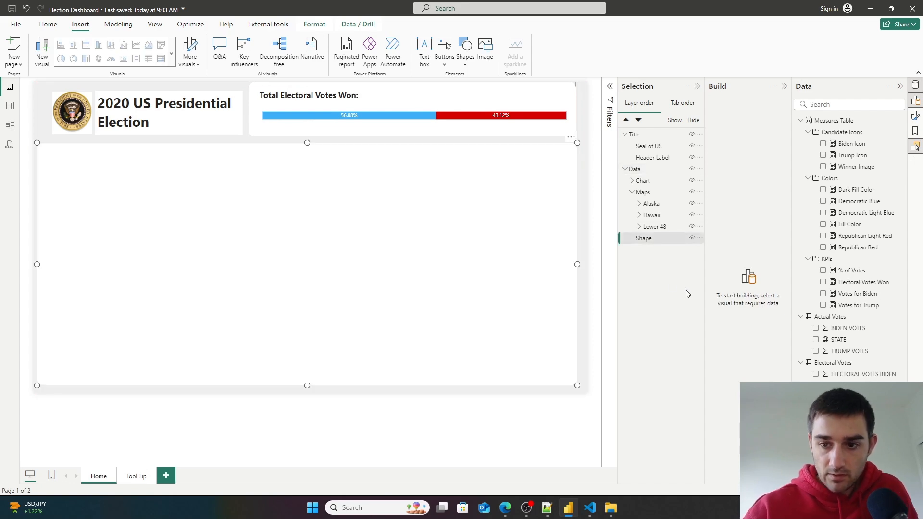
key("ctrl+z")
- Move the Lower 48 group slightly left and down inside the background shape
left_click(661, 228)
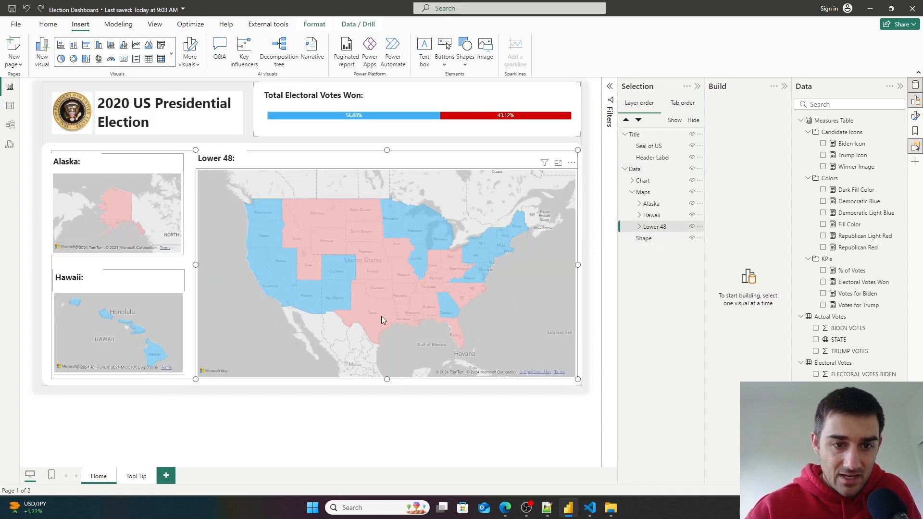
left_click(220, 168)
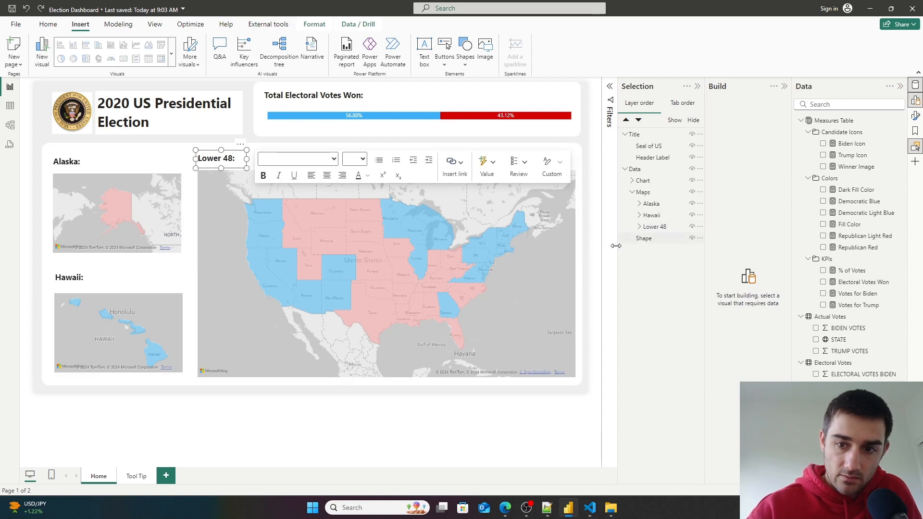
left_click(668, 226)
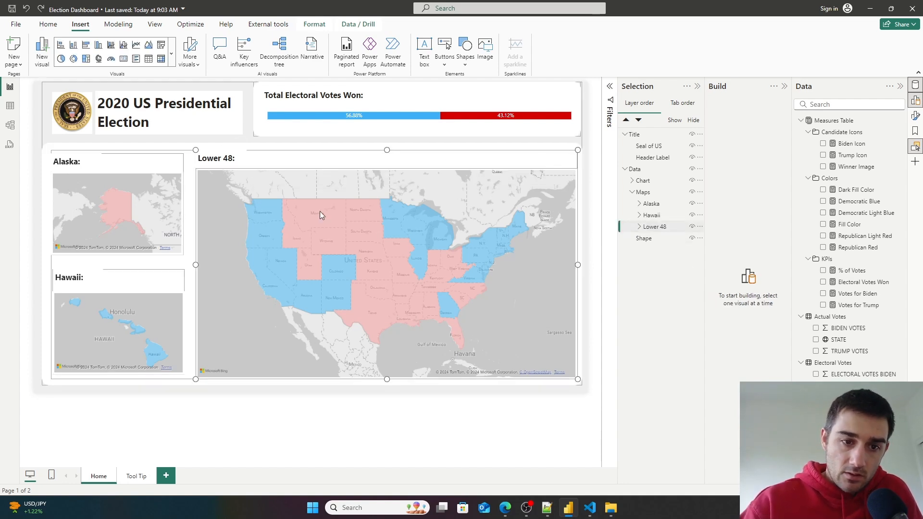
left_click_drag(219, 168, 215, 170)
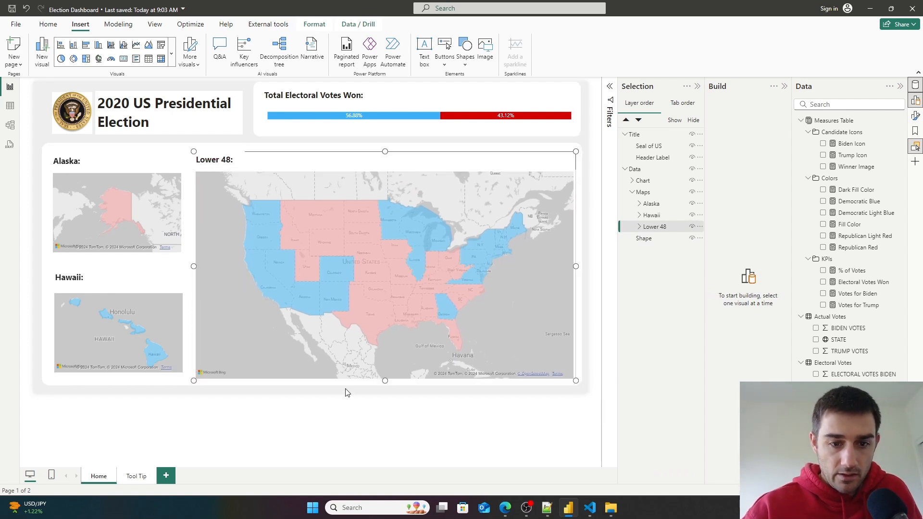
left_click(370, 413)
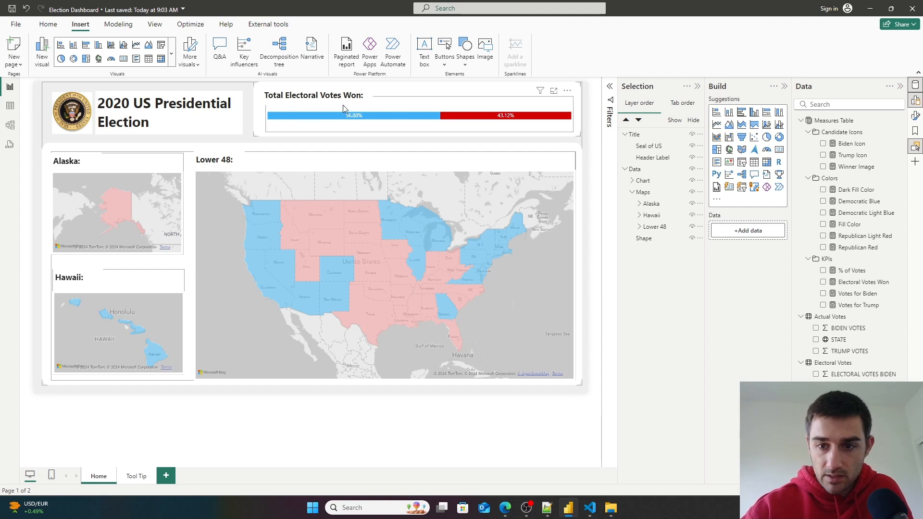
- Raise the bottom edge of the electoral votes chart's background shape slightly
left_click(632, 192)
left_click(632, 180)
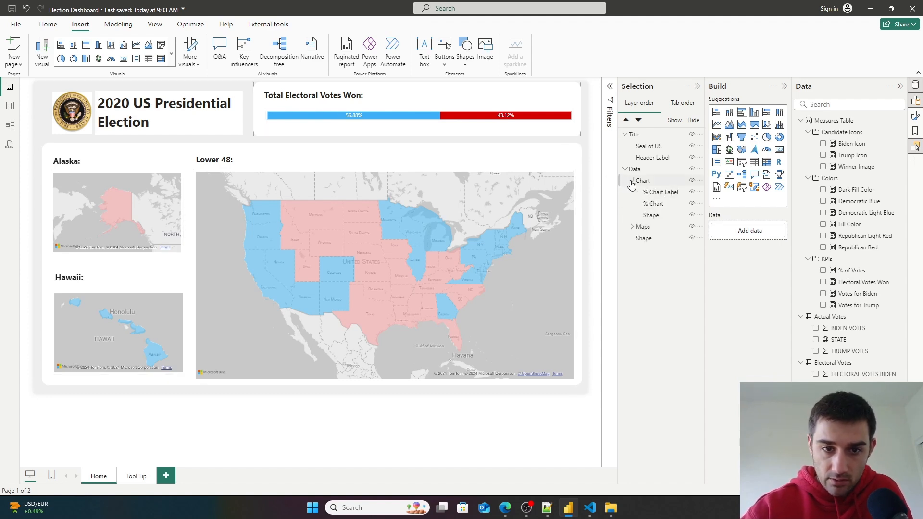
left_click(653, 216)
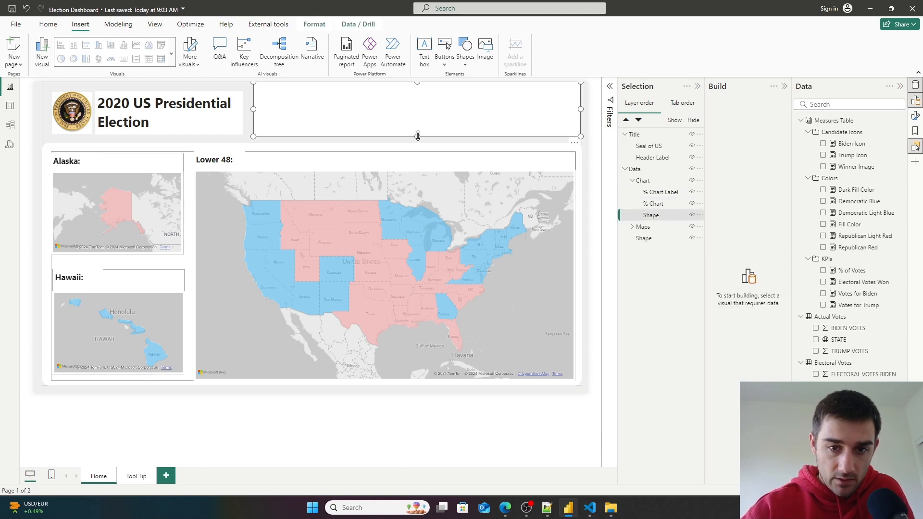
left_click_drag(418, 135, 417, 131)
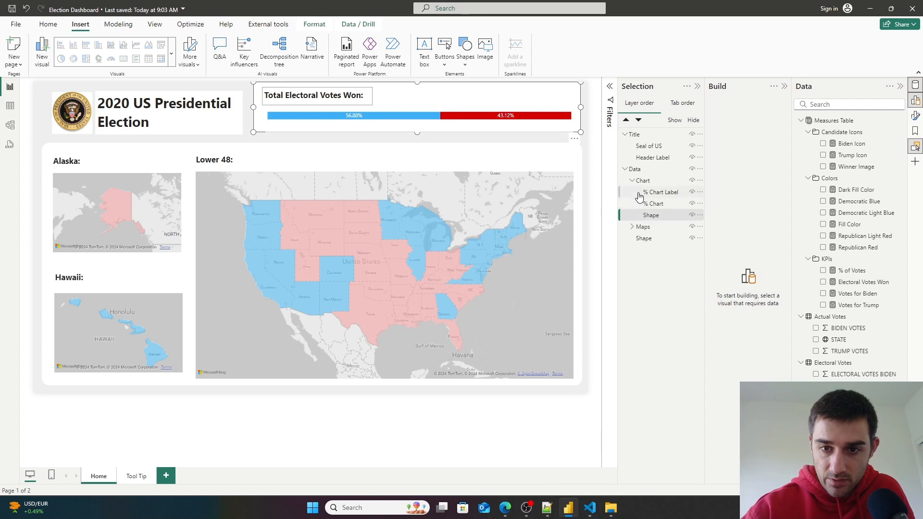
- Nudge the electoral votes chart's background shape and its title label slightly down
left_click_drag(529, 94, 528, 98)
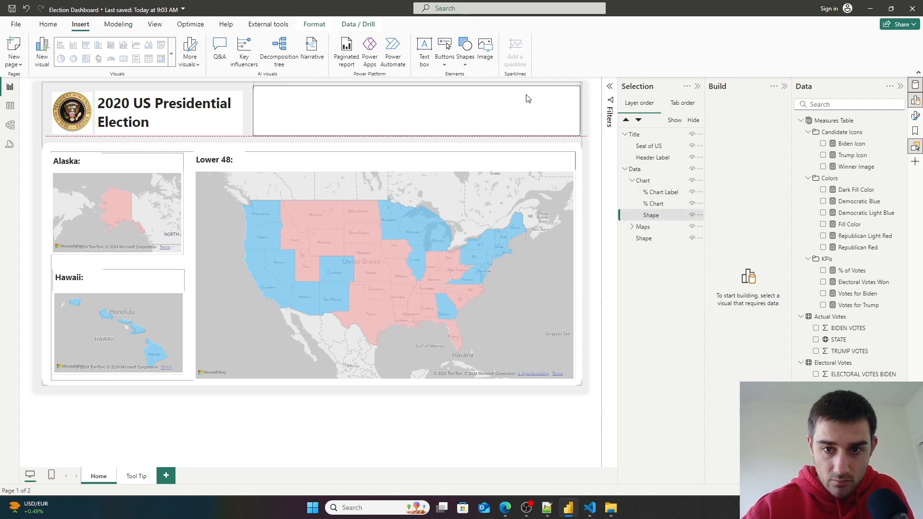
left_click(433, 435)
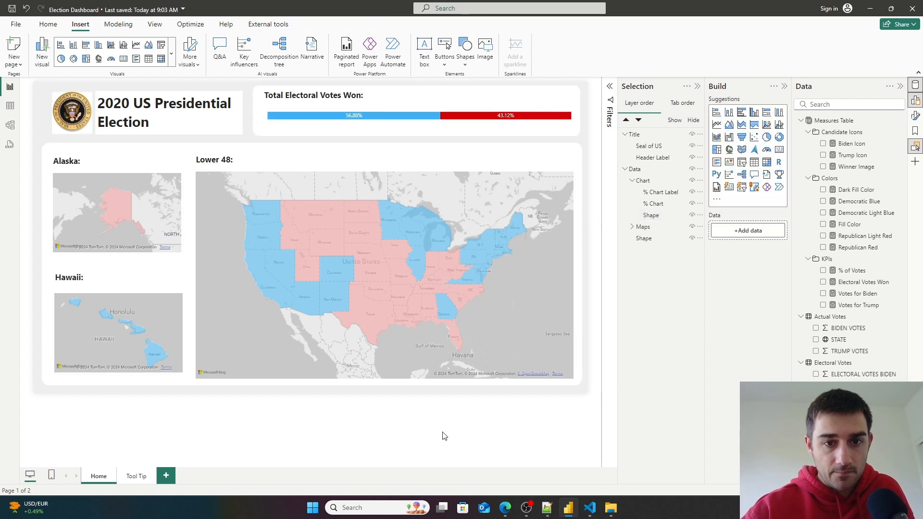
left_click(324, 108)
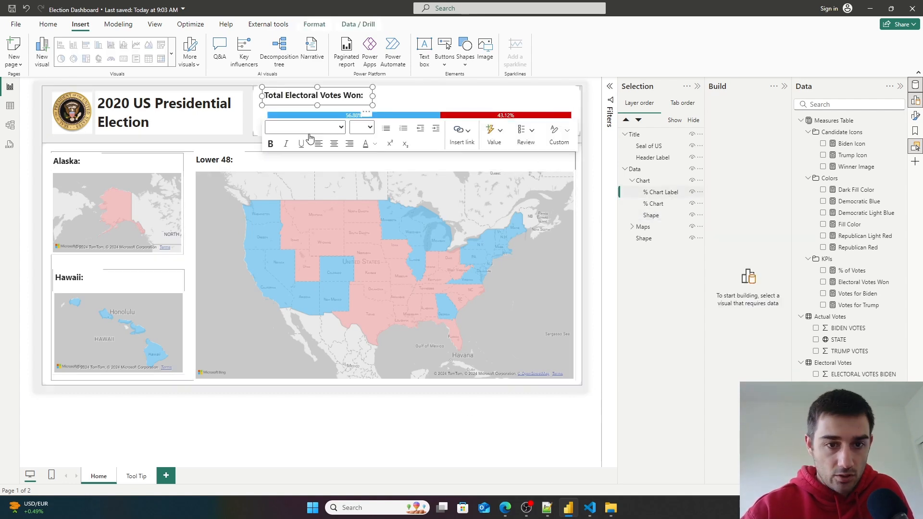
left_click(329, 110)
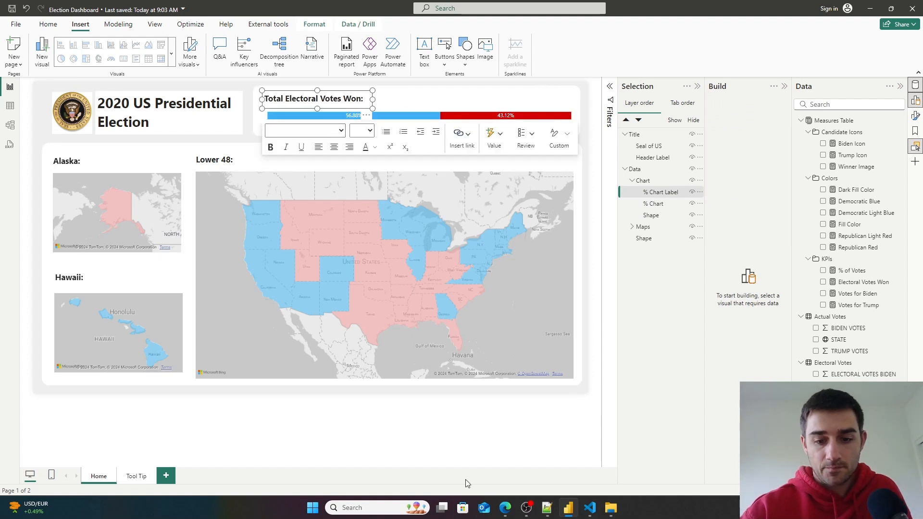
left_click(482, 443)
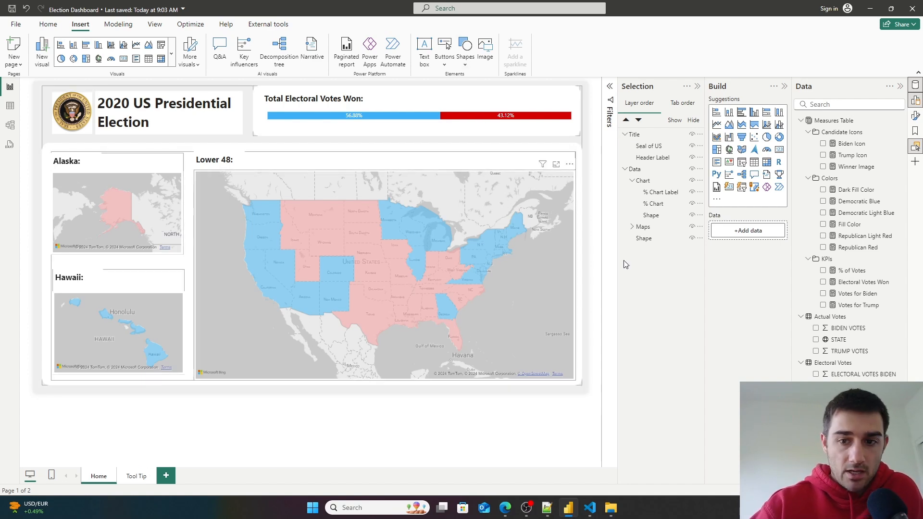
- Duplicate the chart's background shape and place the copy behind the header title area
left_click(659, 219)
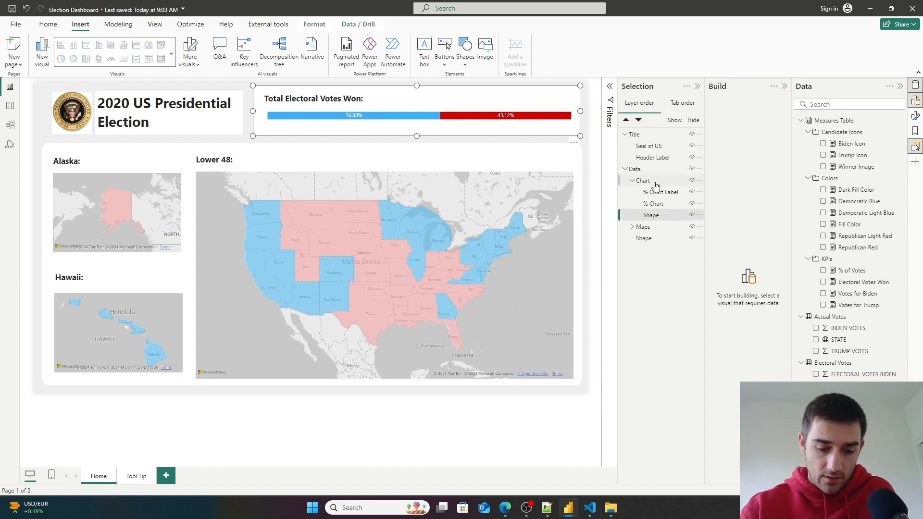
key("ctrl+c")
key("ctrl+v")
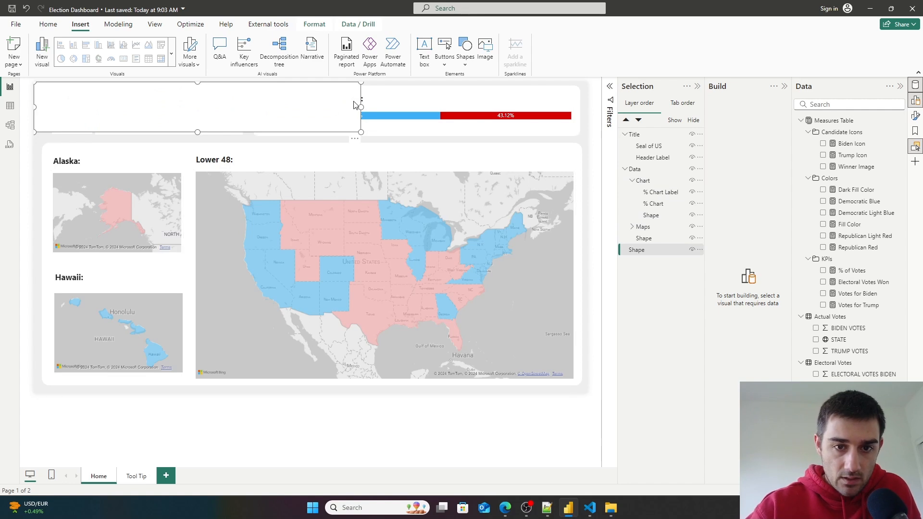
left_click_drag(361, 108, 228, 118)
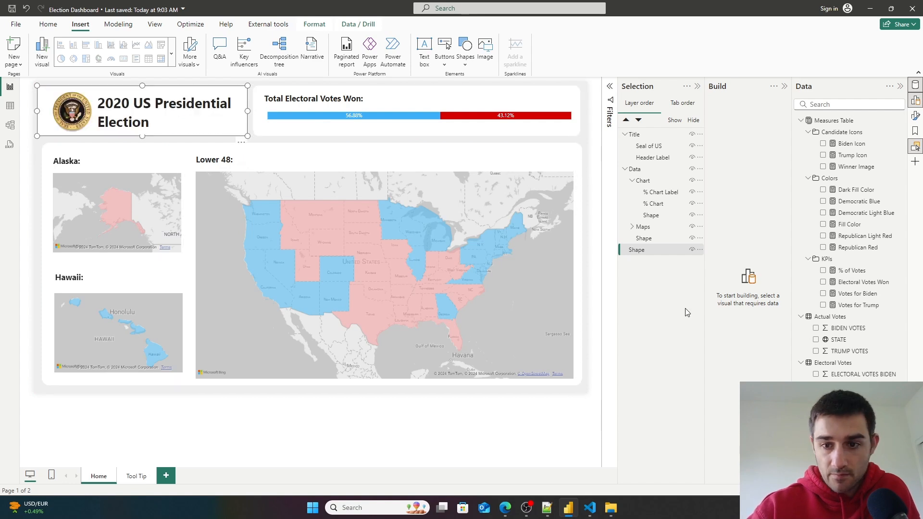
- Move the new shape into the Title group and order it behind the header label
left_click_drag(646, 251, 661, 168)
left_click(661, 169)
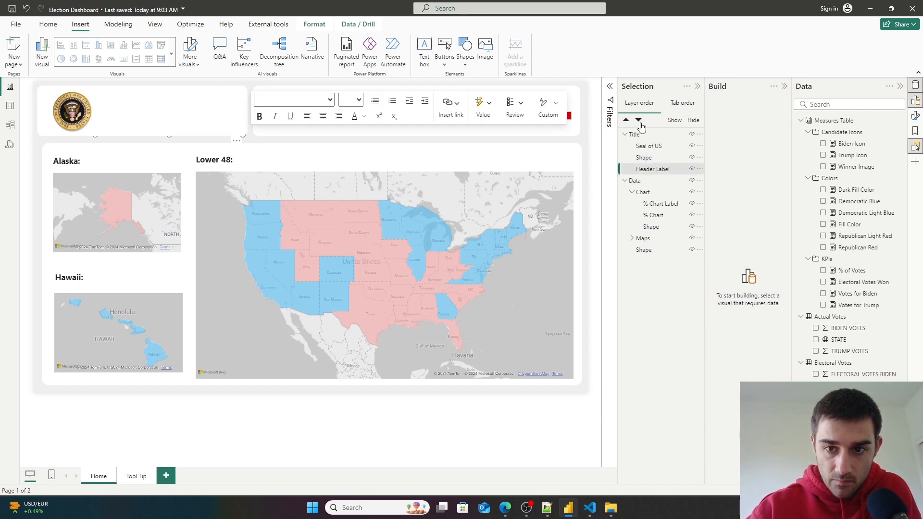
left_click(626, 121)
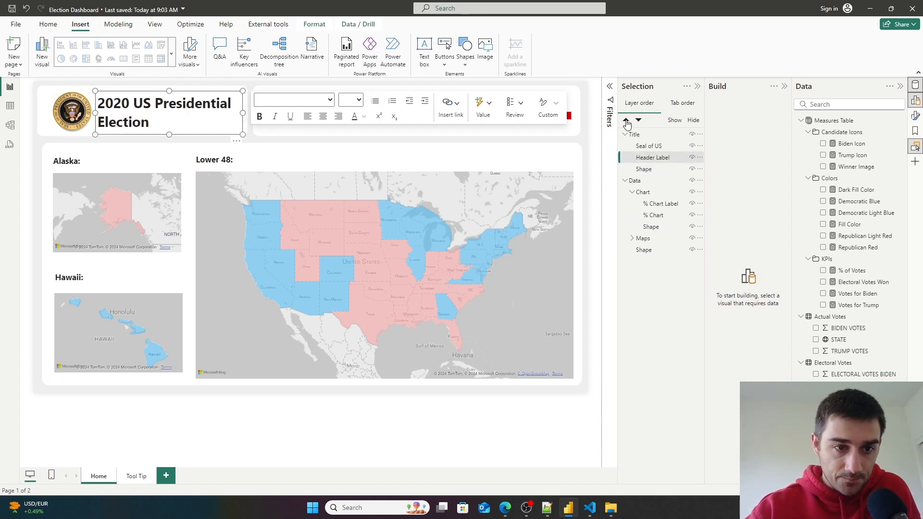
- Pull the title background shape's left edge slightly inward to align with the shapes below
left_click(352, 434)
left_click(37, 114)
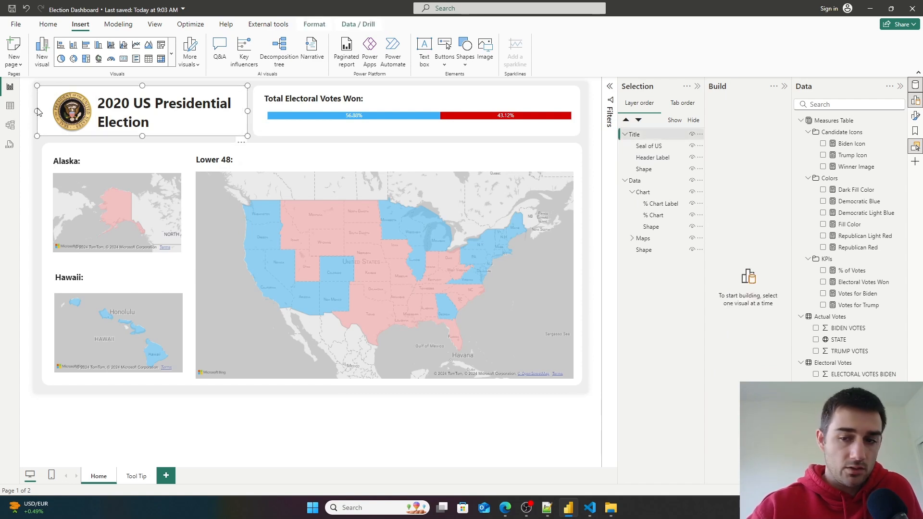
left_click(640, 172)
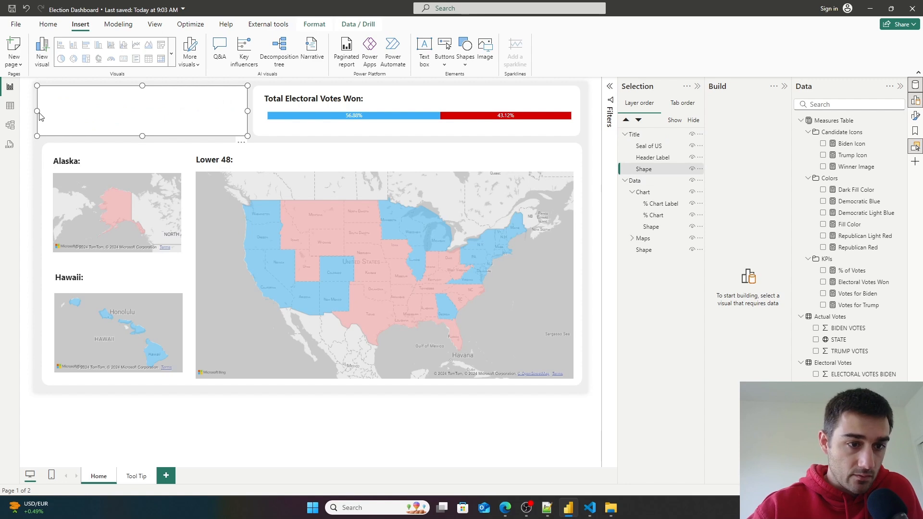
left_click_drag(36, 111, 42, 111)
left_click(151, 422)
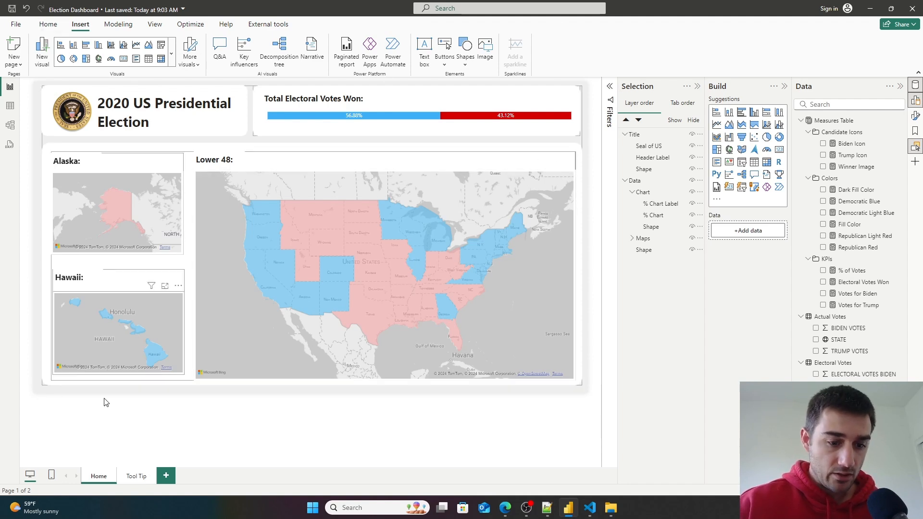
- Hide the Tool Tip page
right_click(138, 477)
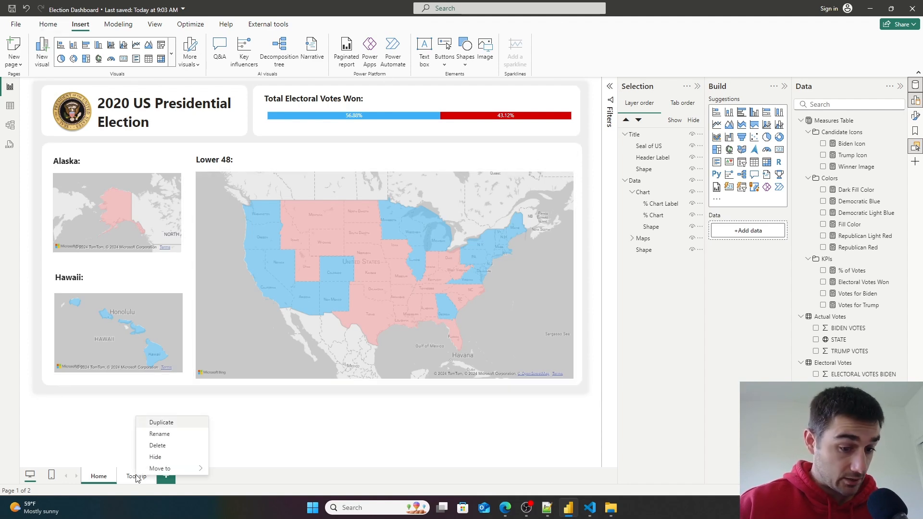
left_click(157, 457)
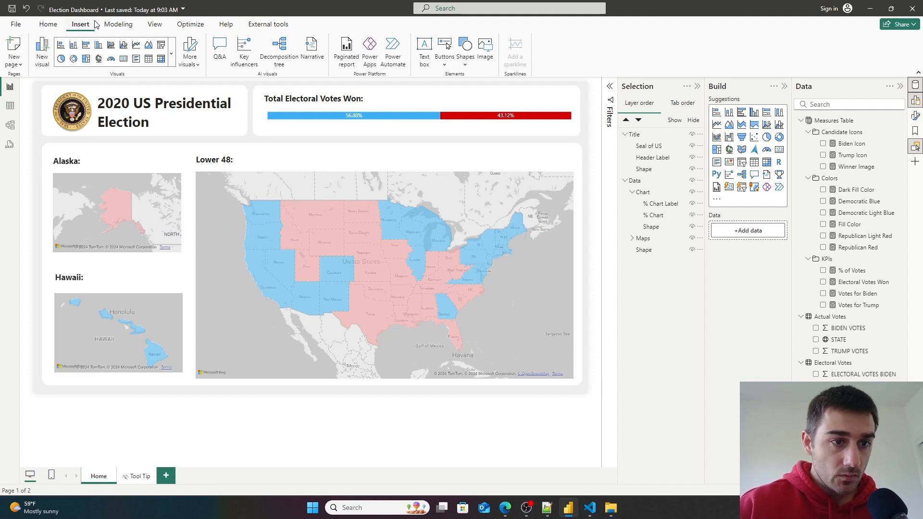
- Save the report and start publishing it to Power BI
left_click(48, 24)
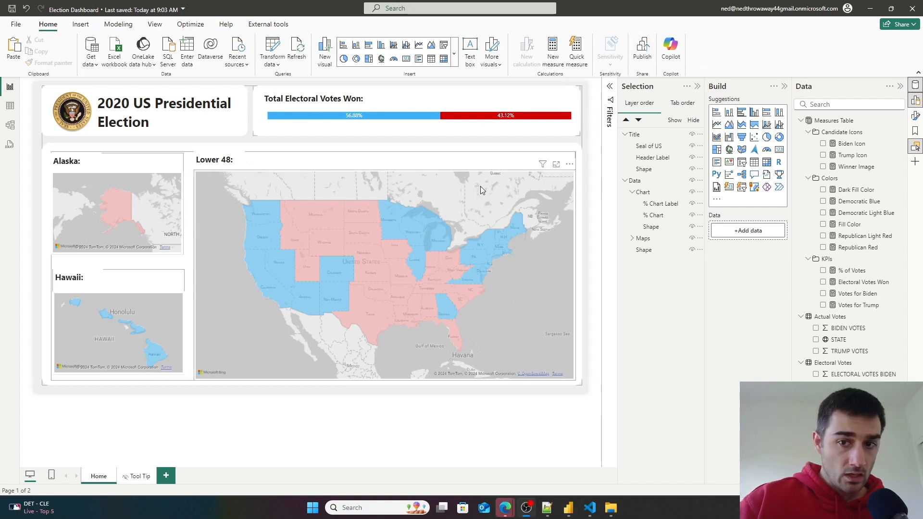
left_click(643, 48)
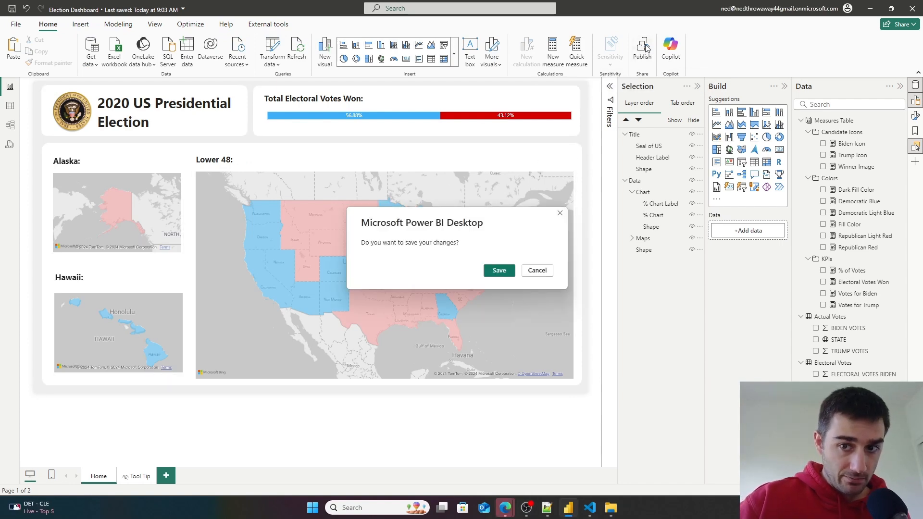
left_click(500, 272)
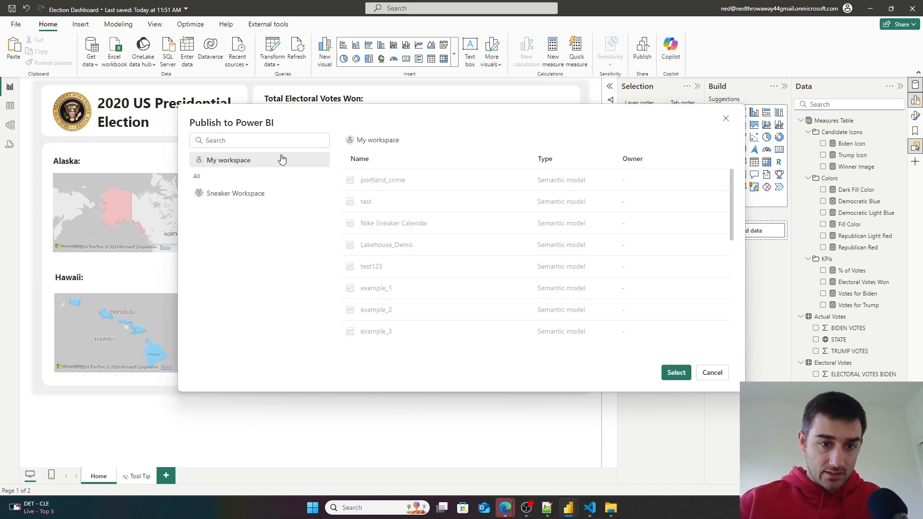
left_click(255, 140)
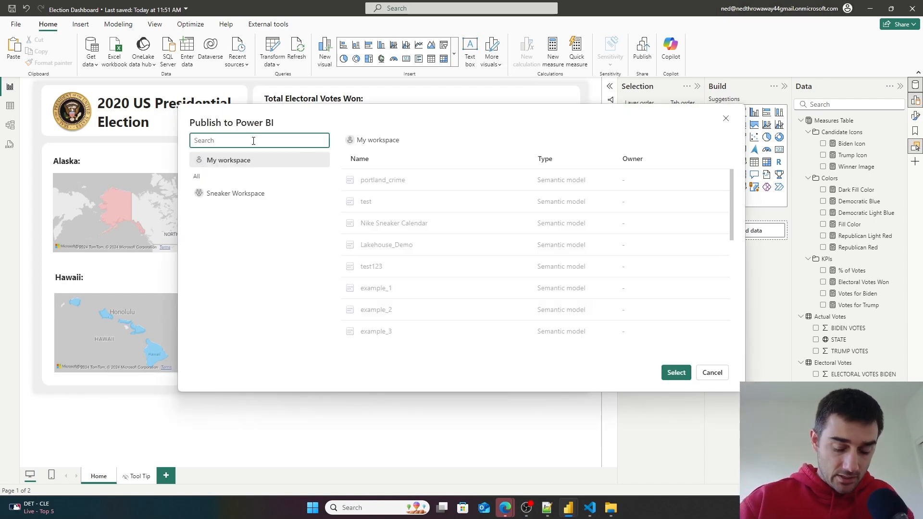
type("Election Dashb")
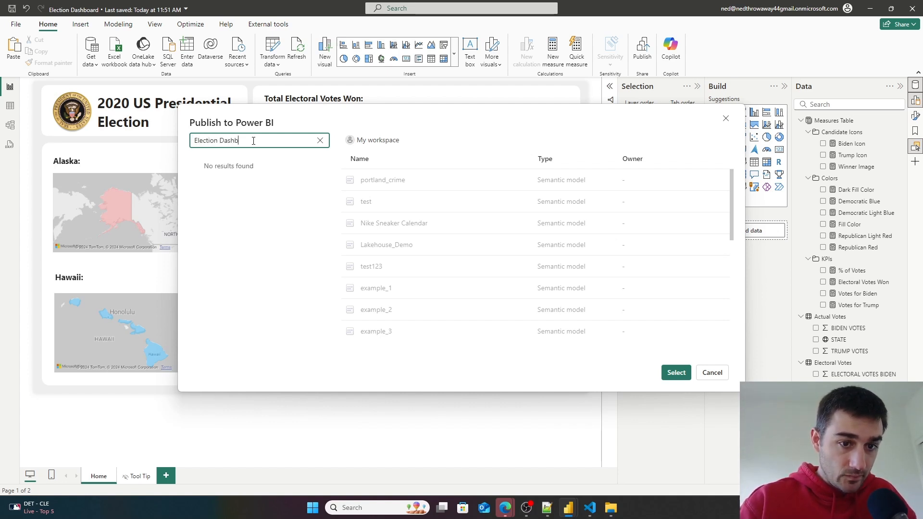
key("ctrl+a")
key("BackSpace")
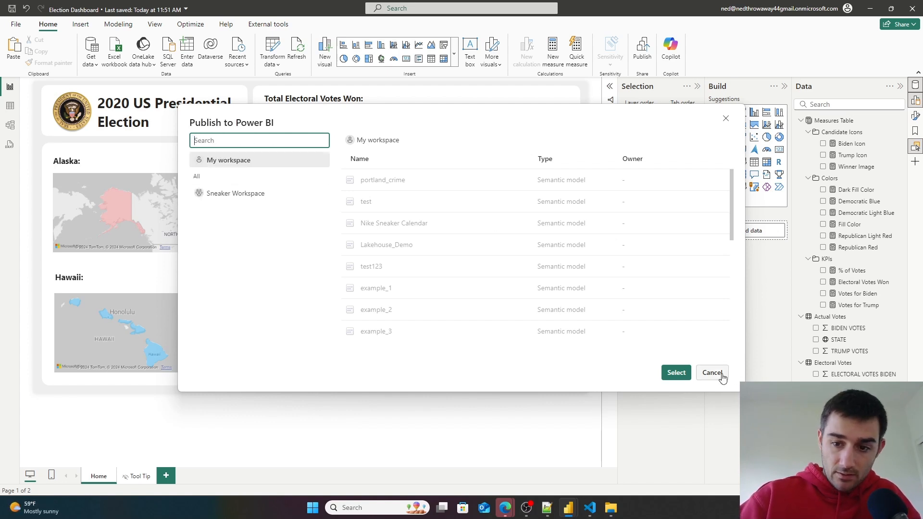
- Publish the report to My workspace and close the survey on the opened online report
left_click(676, 372)
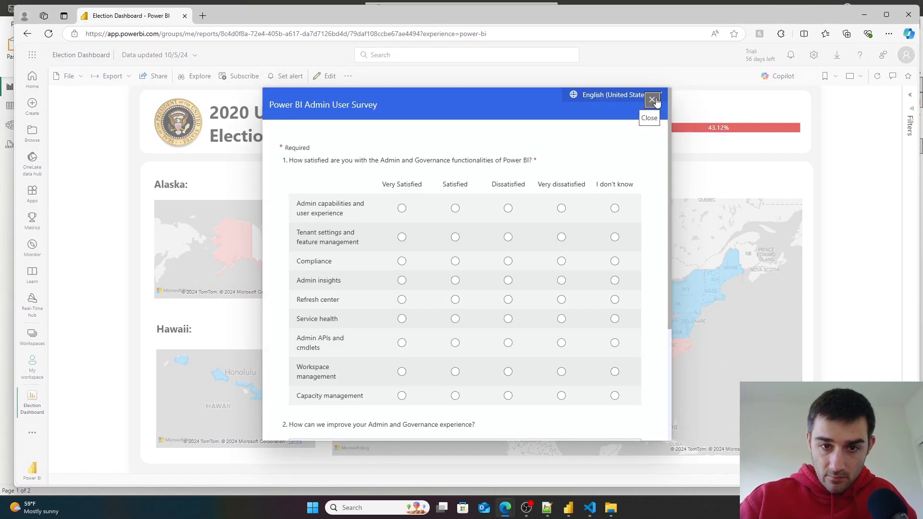
left_click(652, 100)
mouse_move(487, 255)
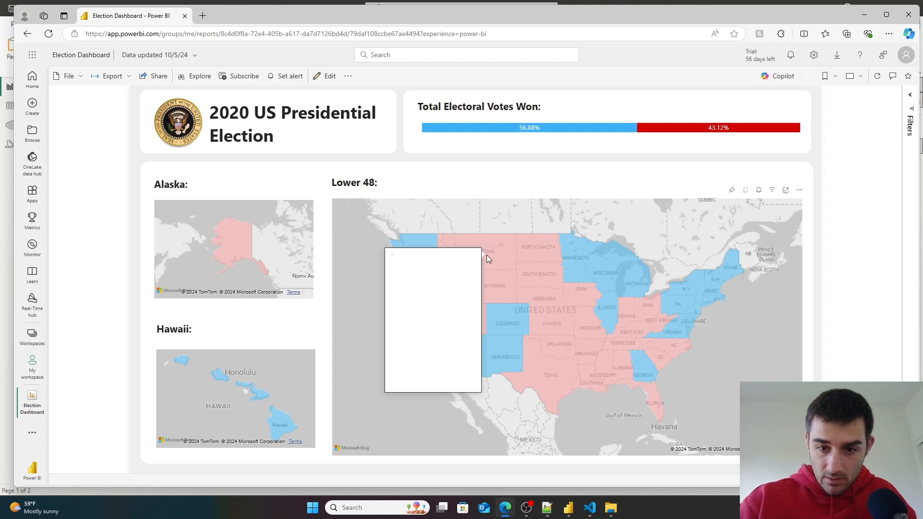